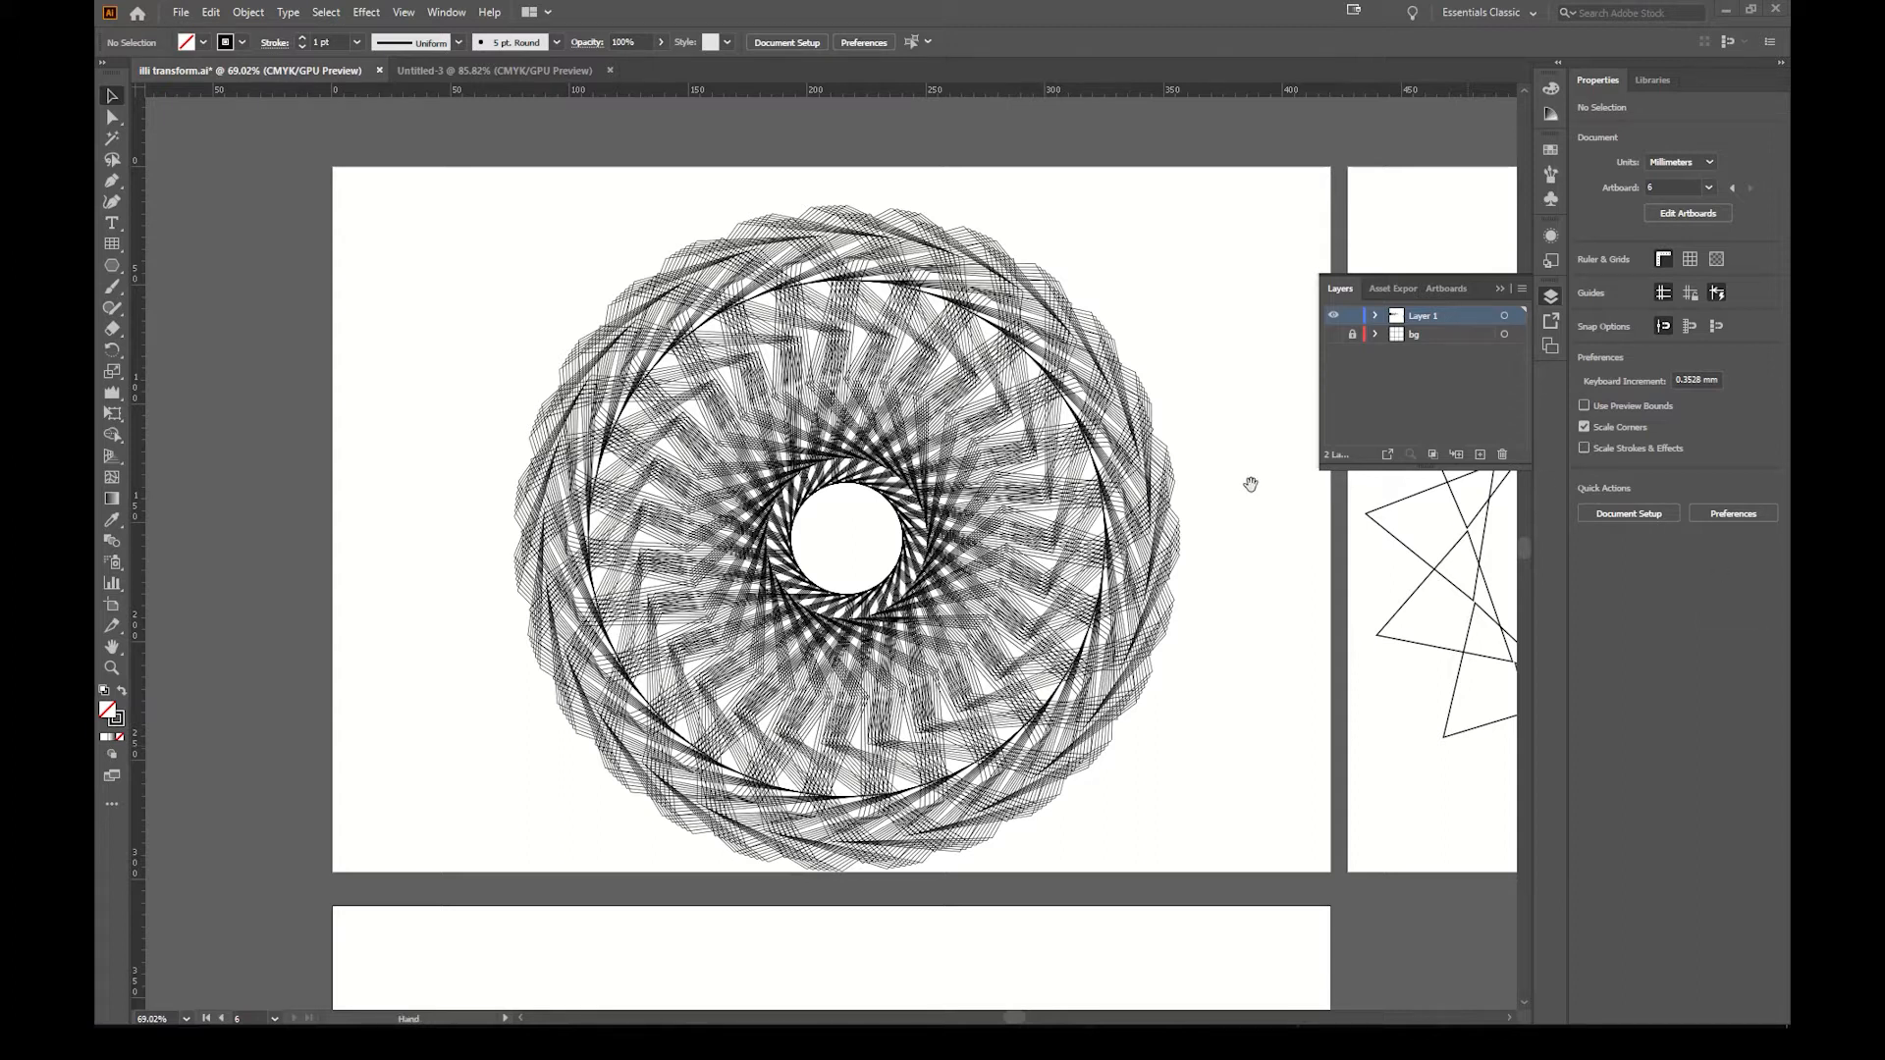
Step: Look through the artboards to examine the example patterns built from rotated triangles, squares and line shapes
key("space")
left_click_drag(1176, 381, 287, 353)
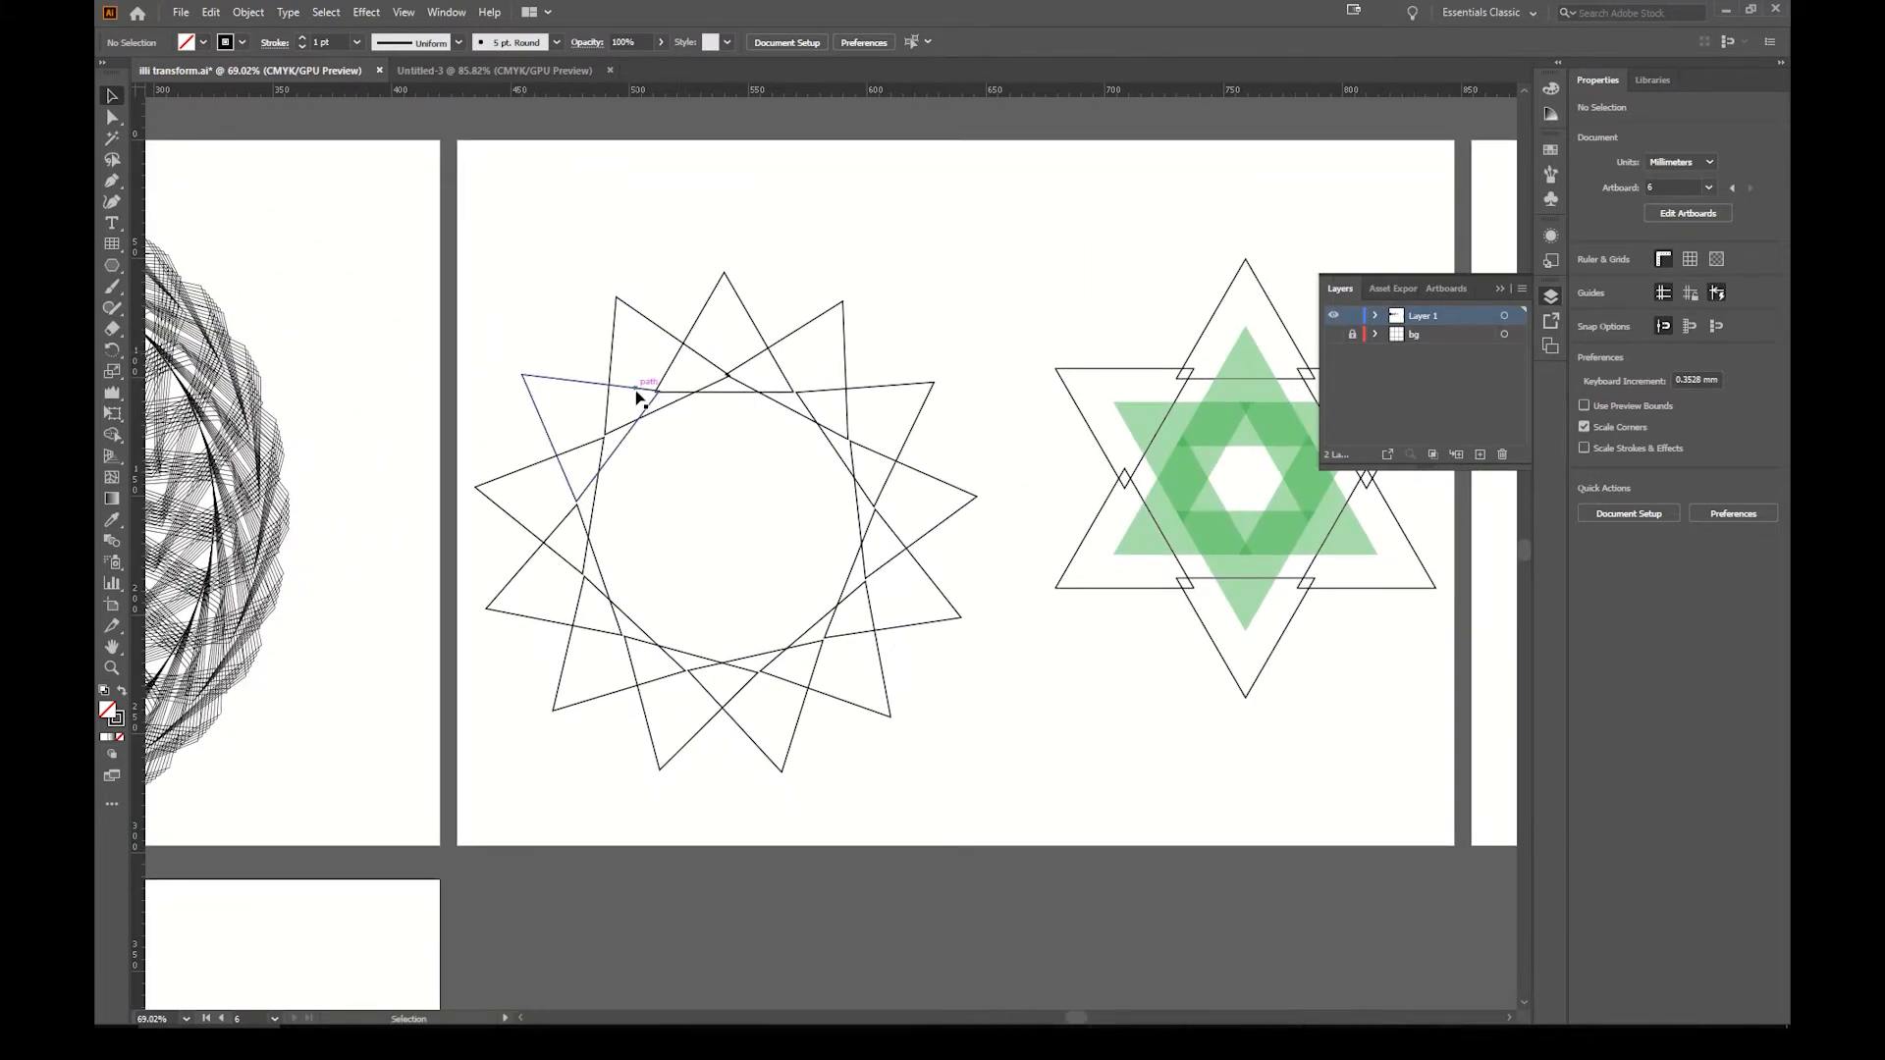
key("space")
left_click_drag(972, 493, 402, 477)
left_click_drag(1093, 417, 674, 416)
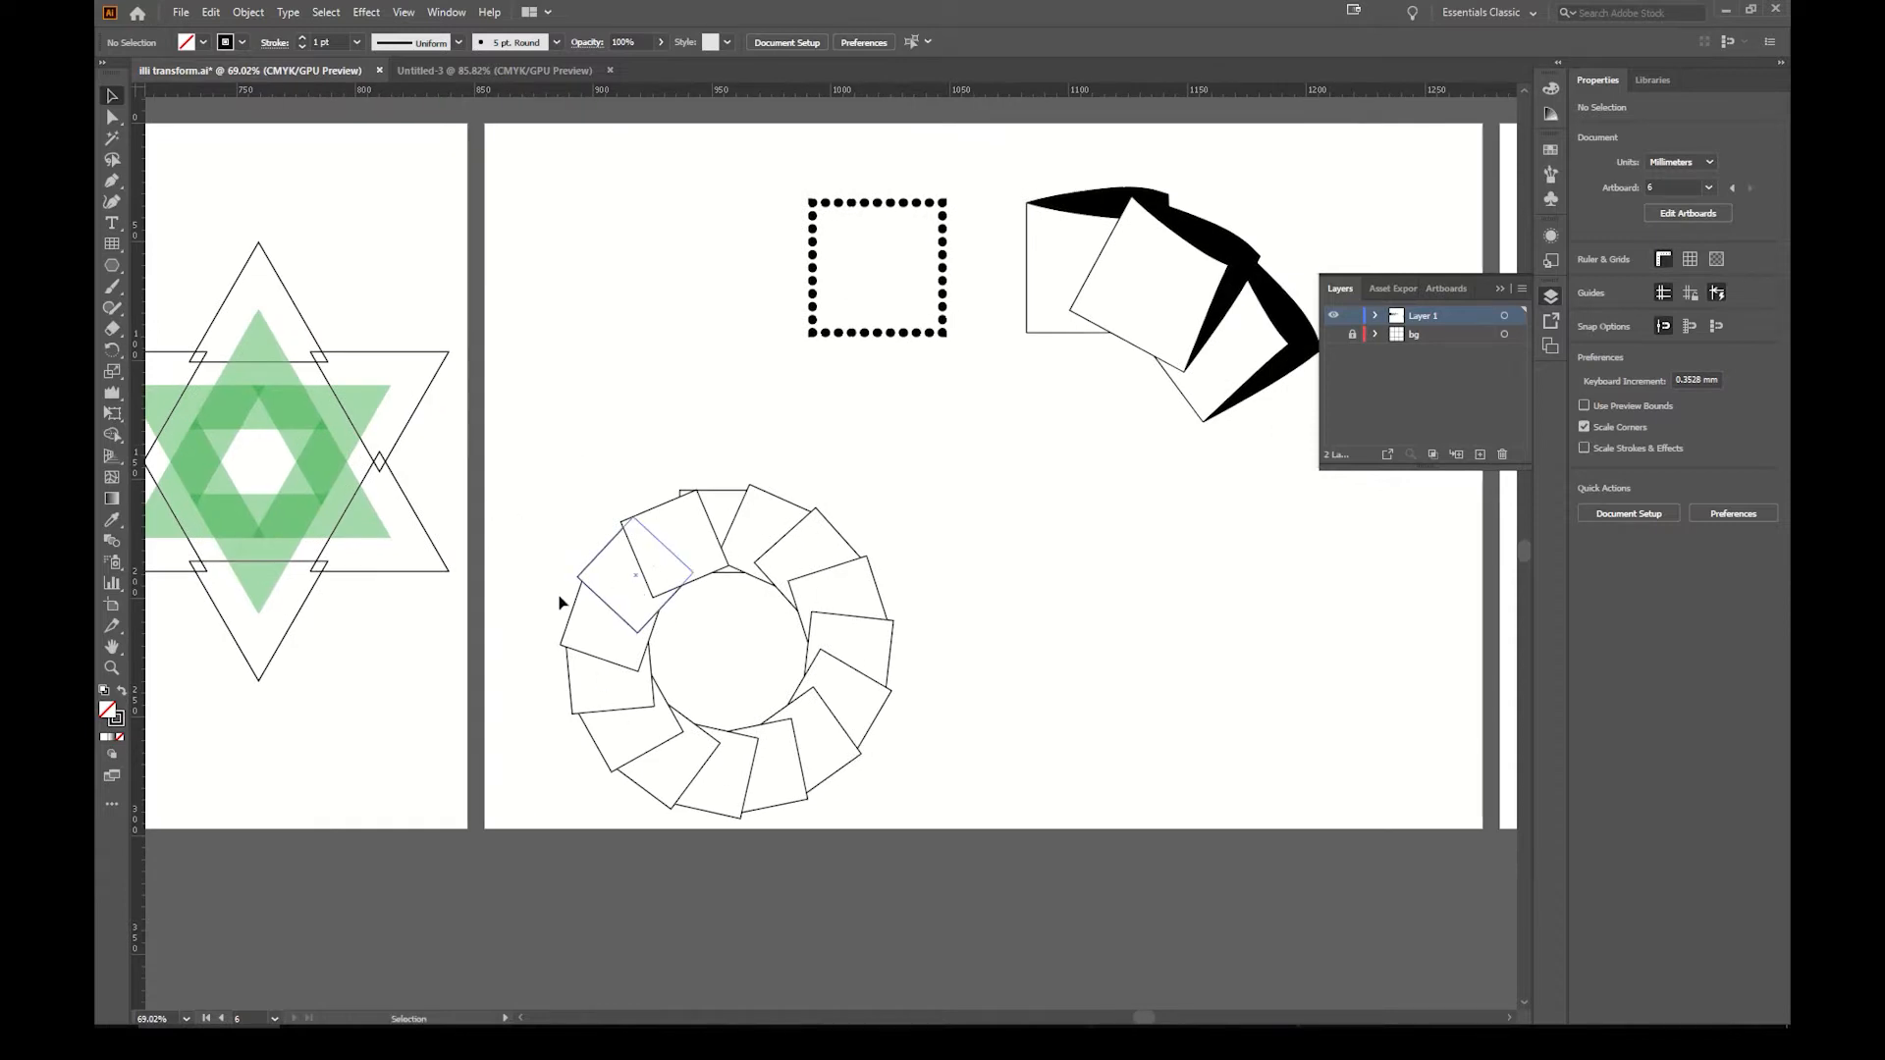
left_click(1023, 569)
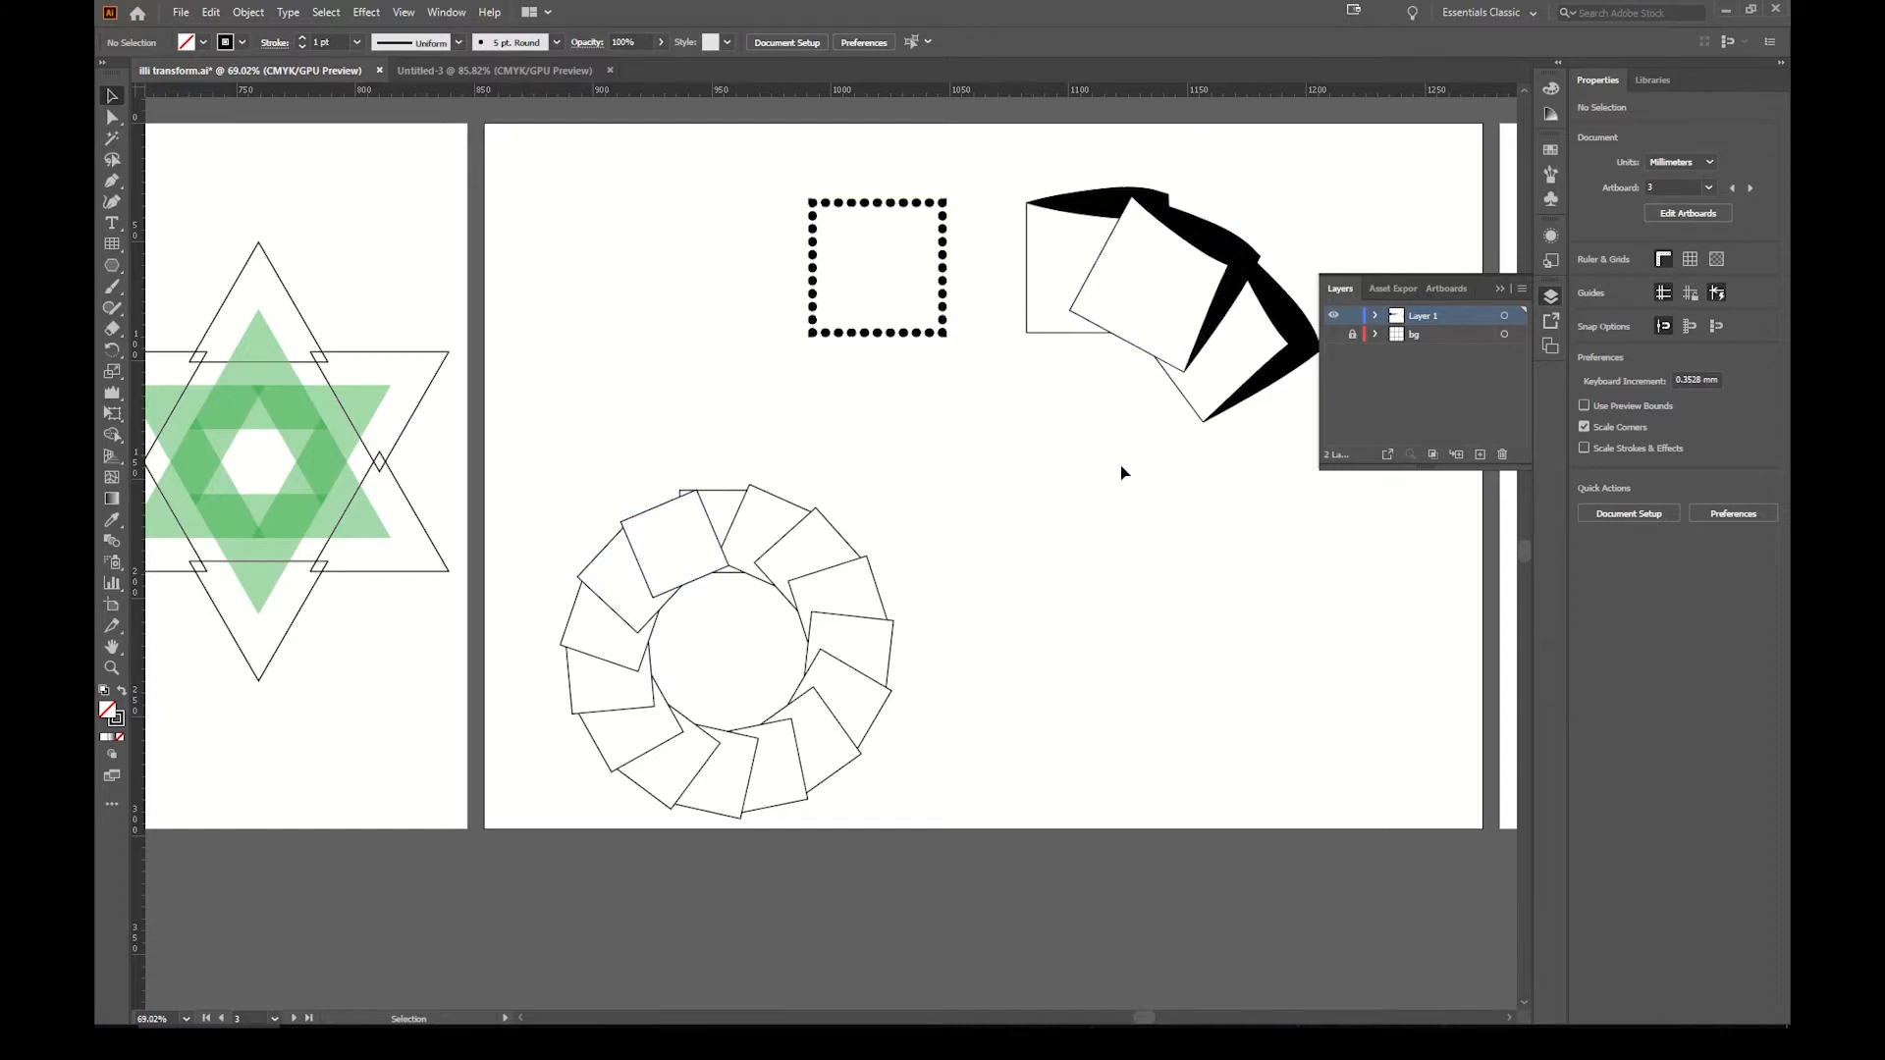
left_click_drag(1201, 534, 370, 472)
left_click_drag(824, 523, 521, 559)
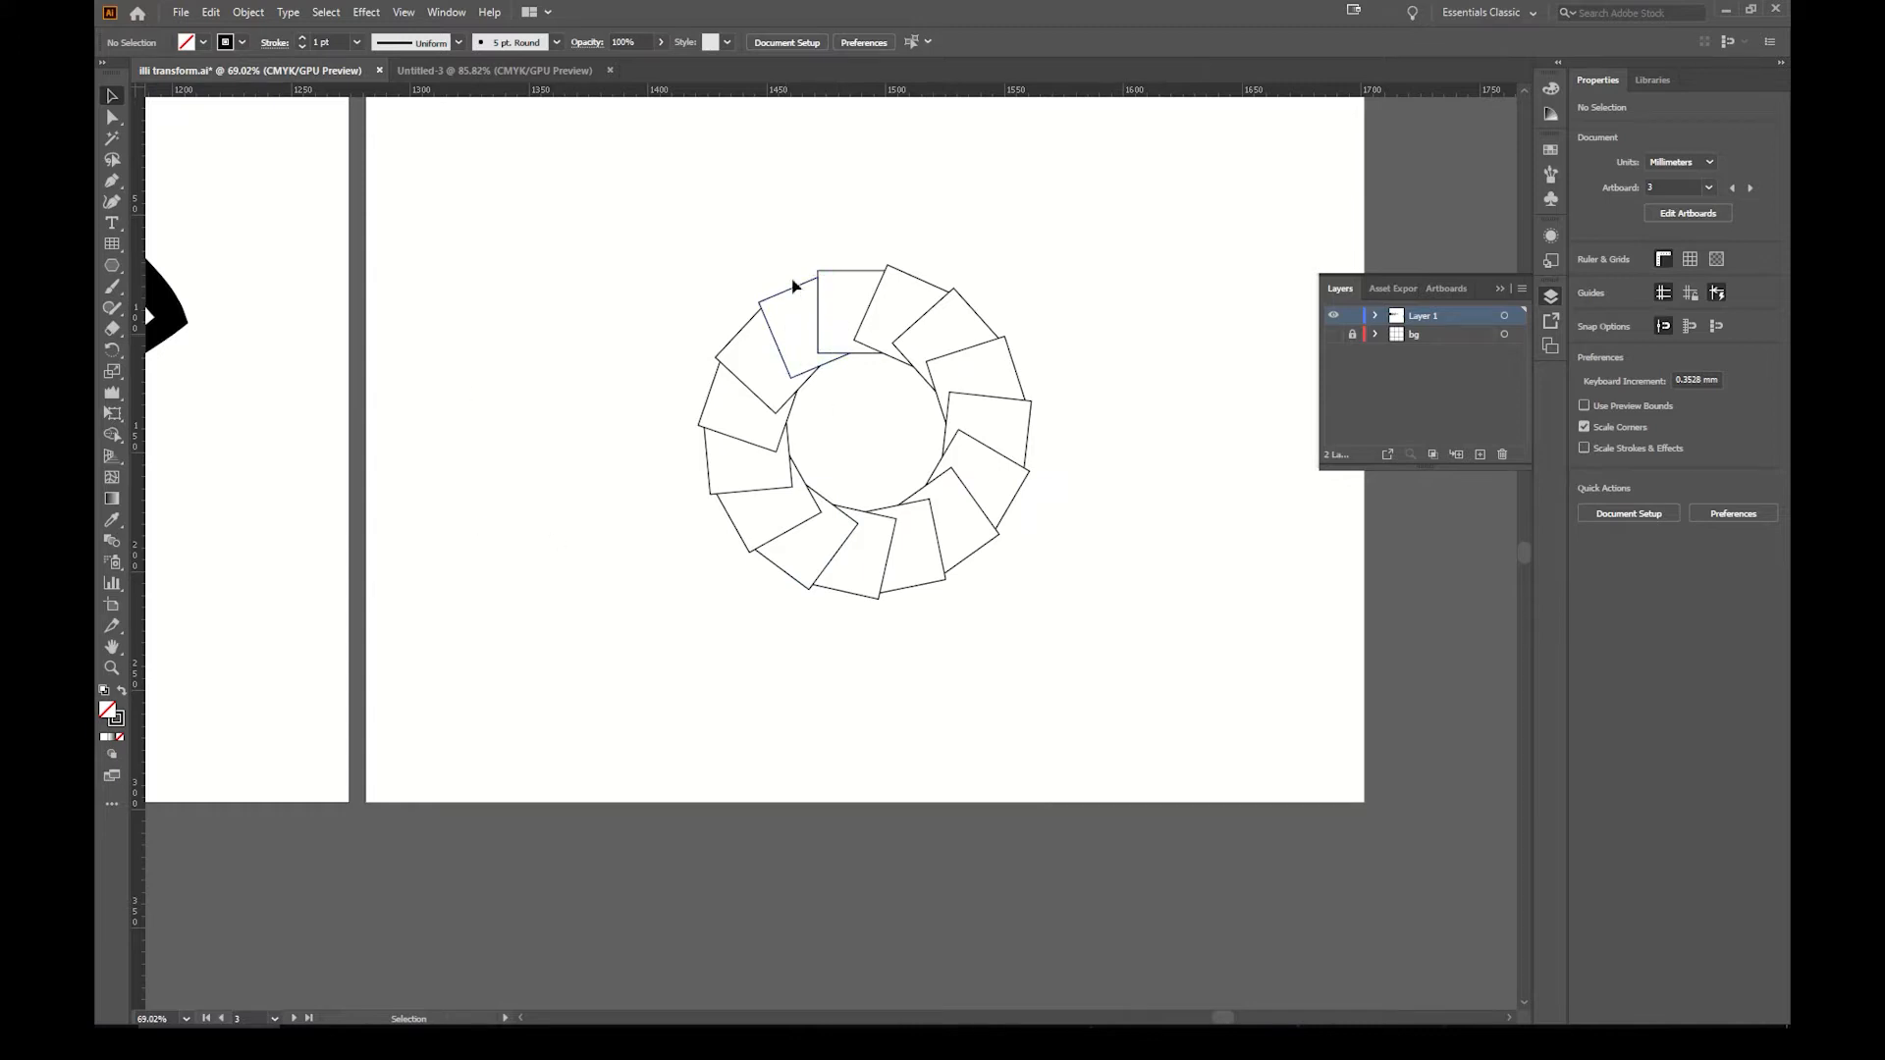
left_click_drag(348, 526, 898, 539)
left_click_drag(468, 530, 1136, 521)
left_click_drag(410, 503, 1237, 483)
left_click_drag(621, 545, 1135, 627)
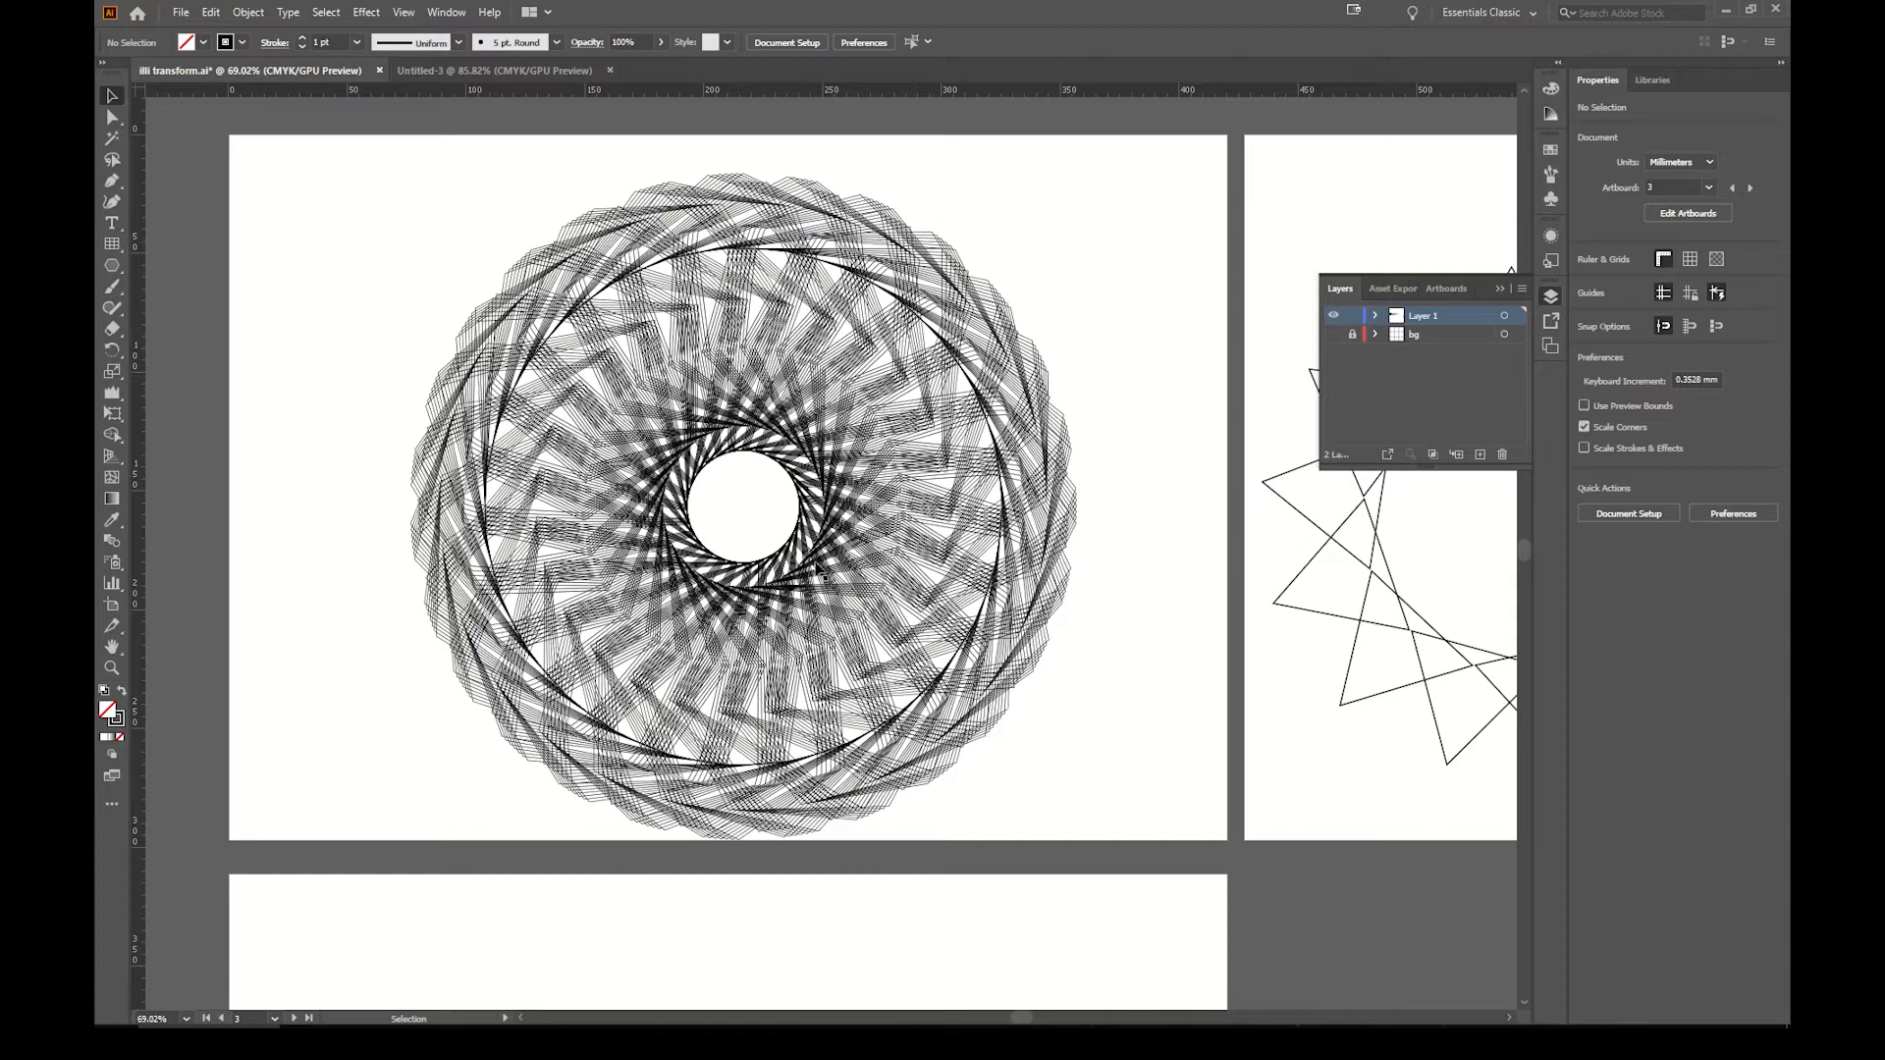
Step: Draw a hexagon about 79 mm wide and 68 mm high in the upper middle of the empty artboard below the circular pattern
left_click_drag(762, 913, 829, 265)
key("z")
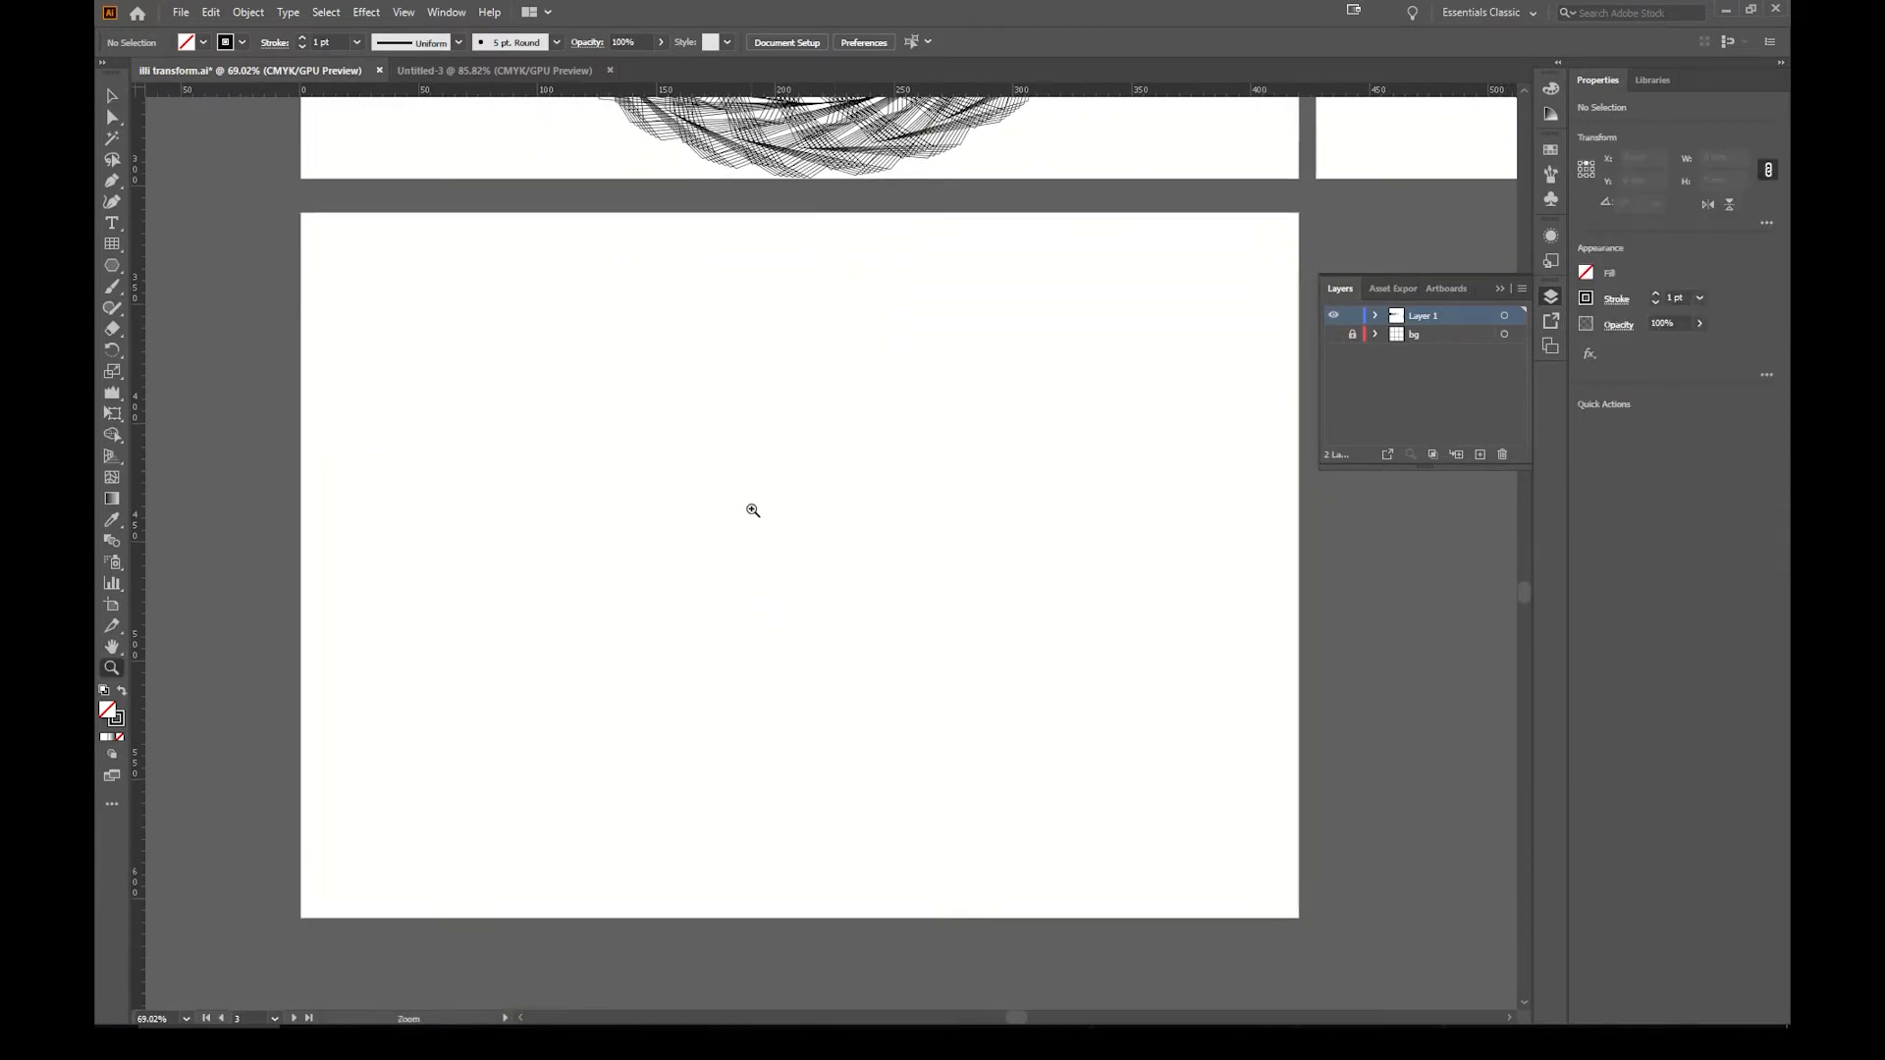
left_click(753, 510)
left_click_drag(822, 619, 928, 553)
left_click(817, 583, "alt")
left_click(112, 265)
left_click_drag(791, 294, 930, 396)
key("v")
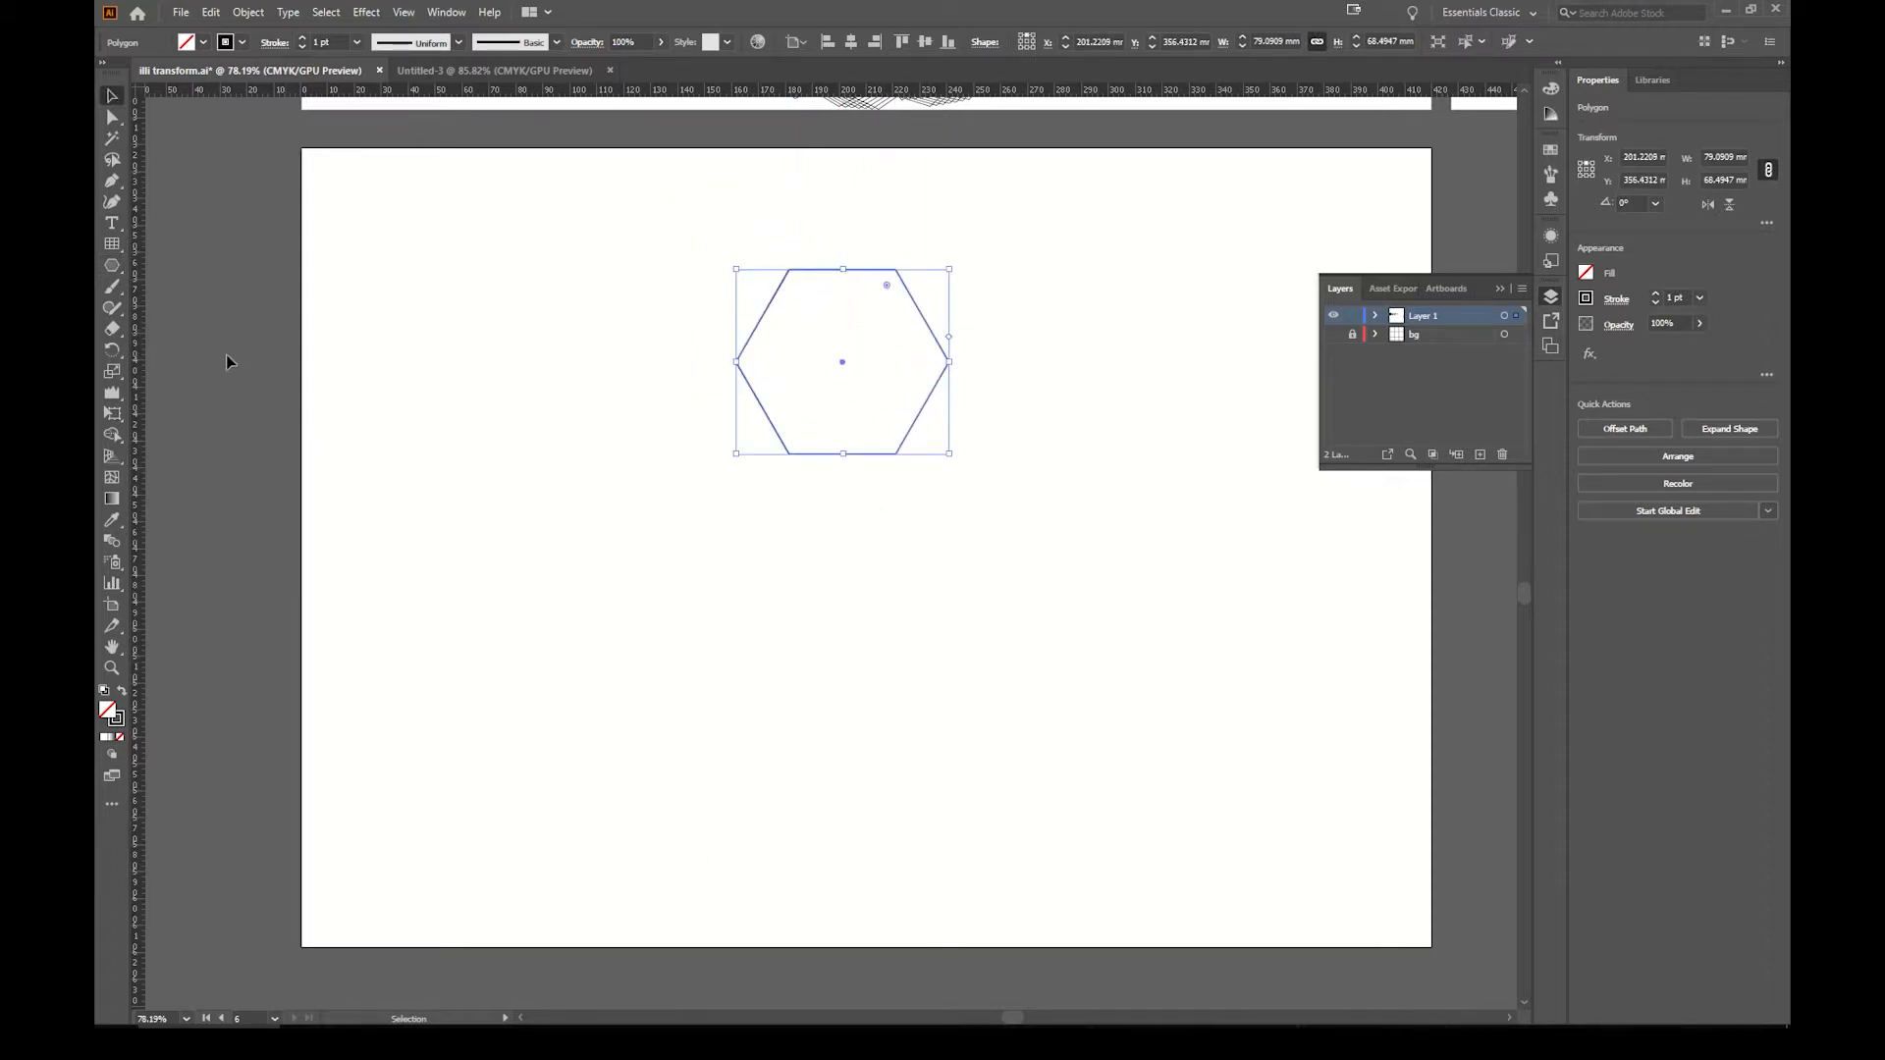
Step: Try rotating the hexagon about its own centre and about a pivot point below it, undoing each rotation
left_click(116, 355)
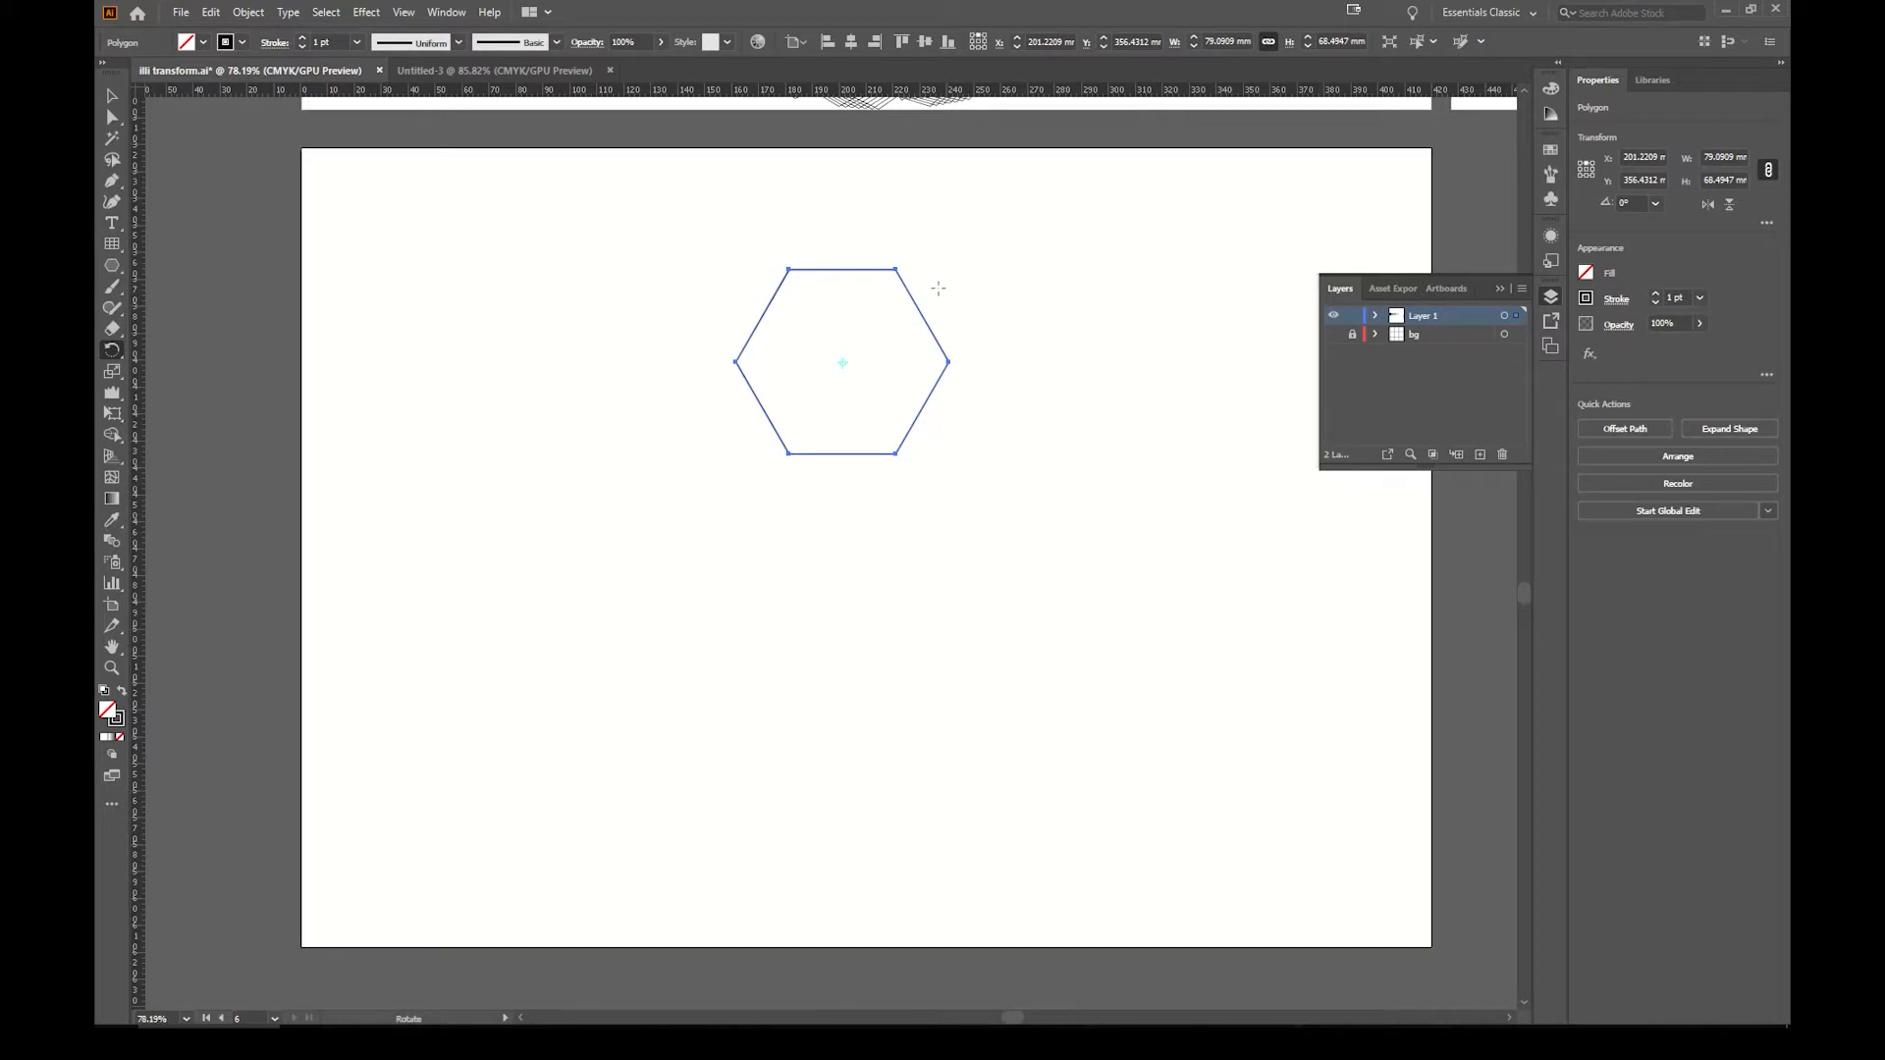
left_click_drag(941, 285, 970, 336)
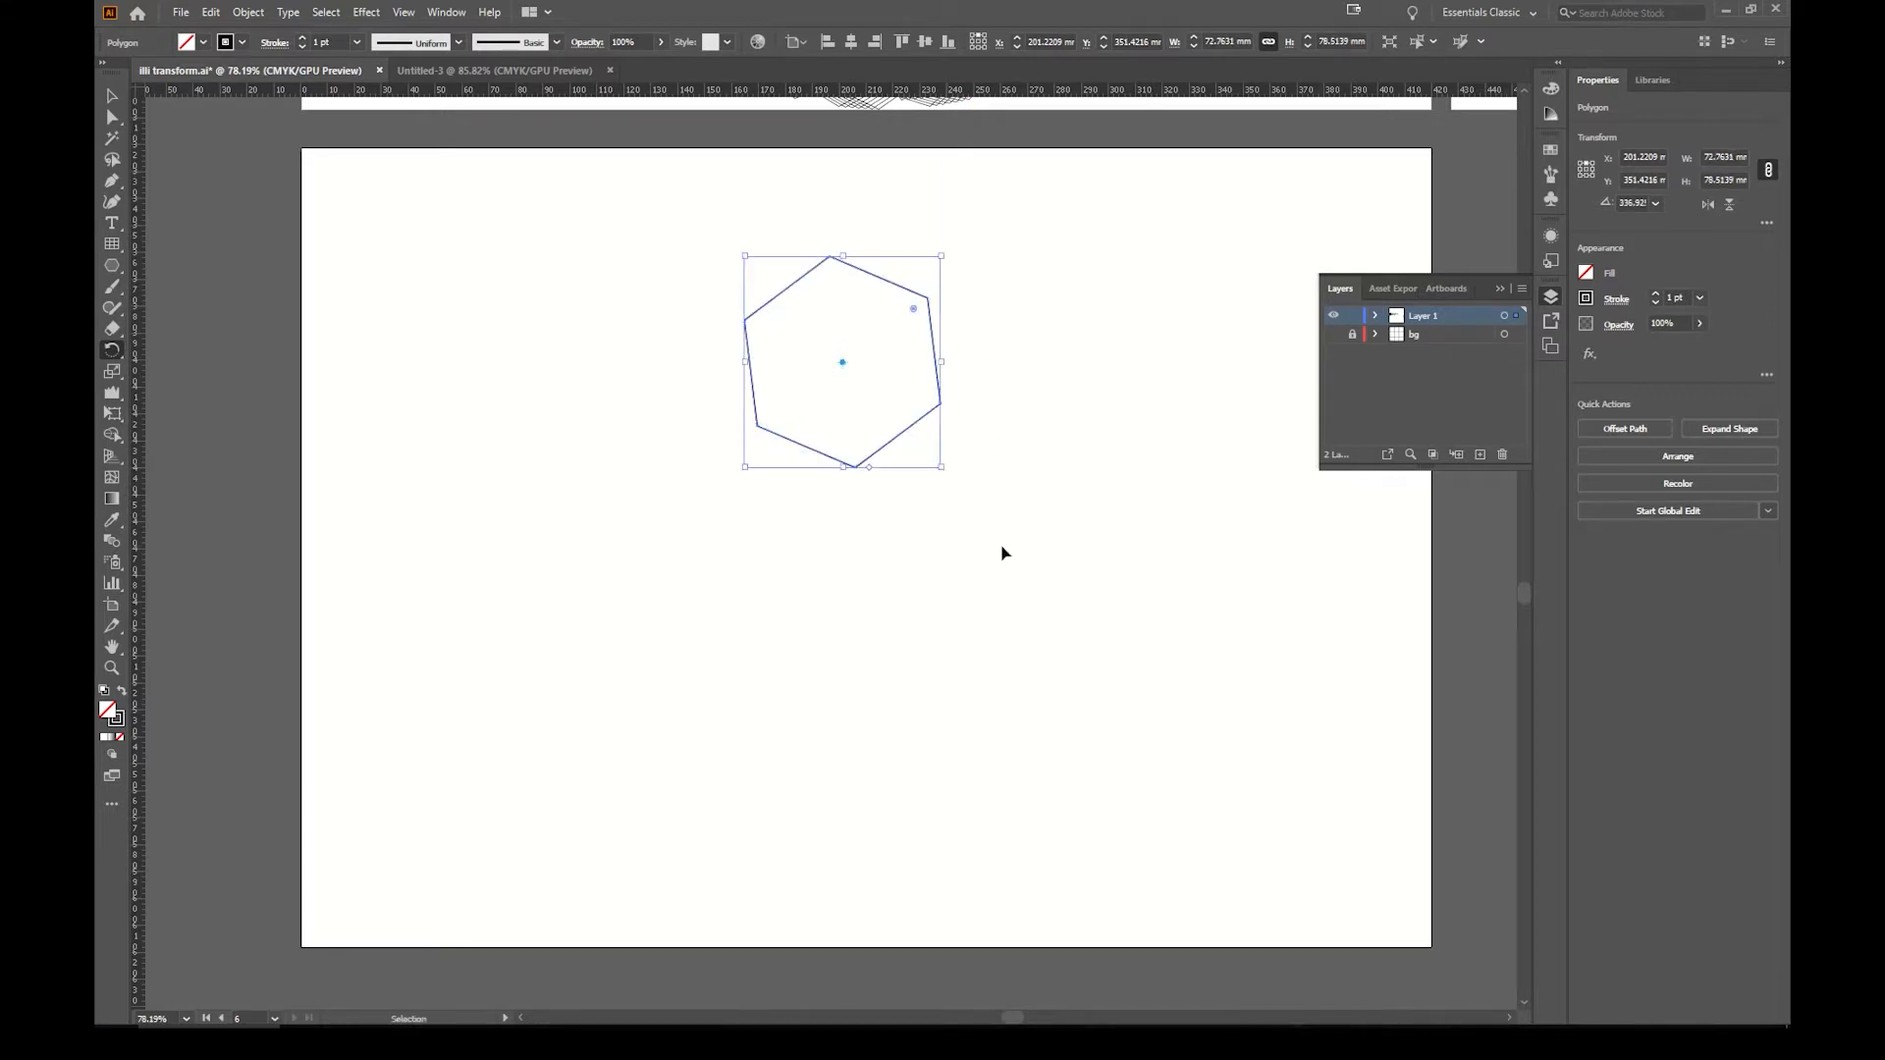
key("ctrl+z")
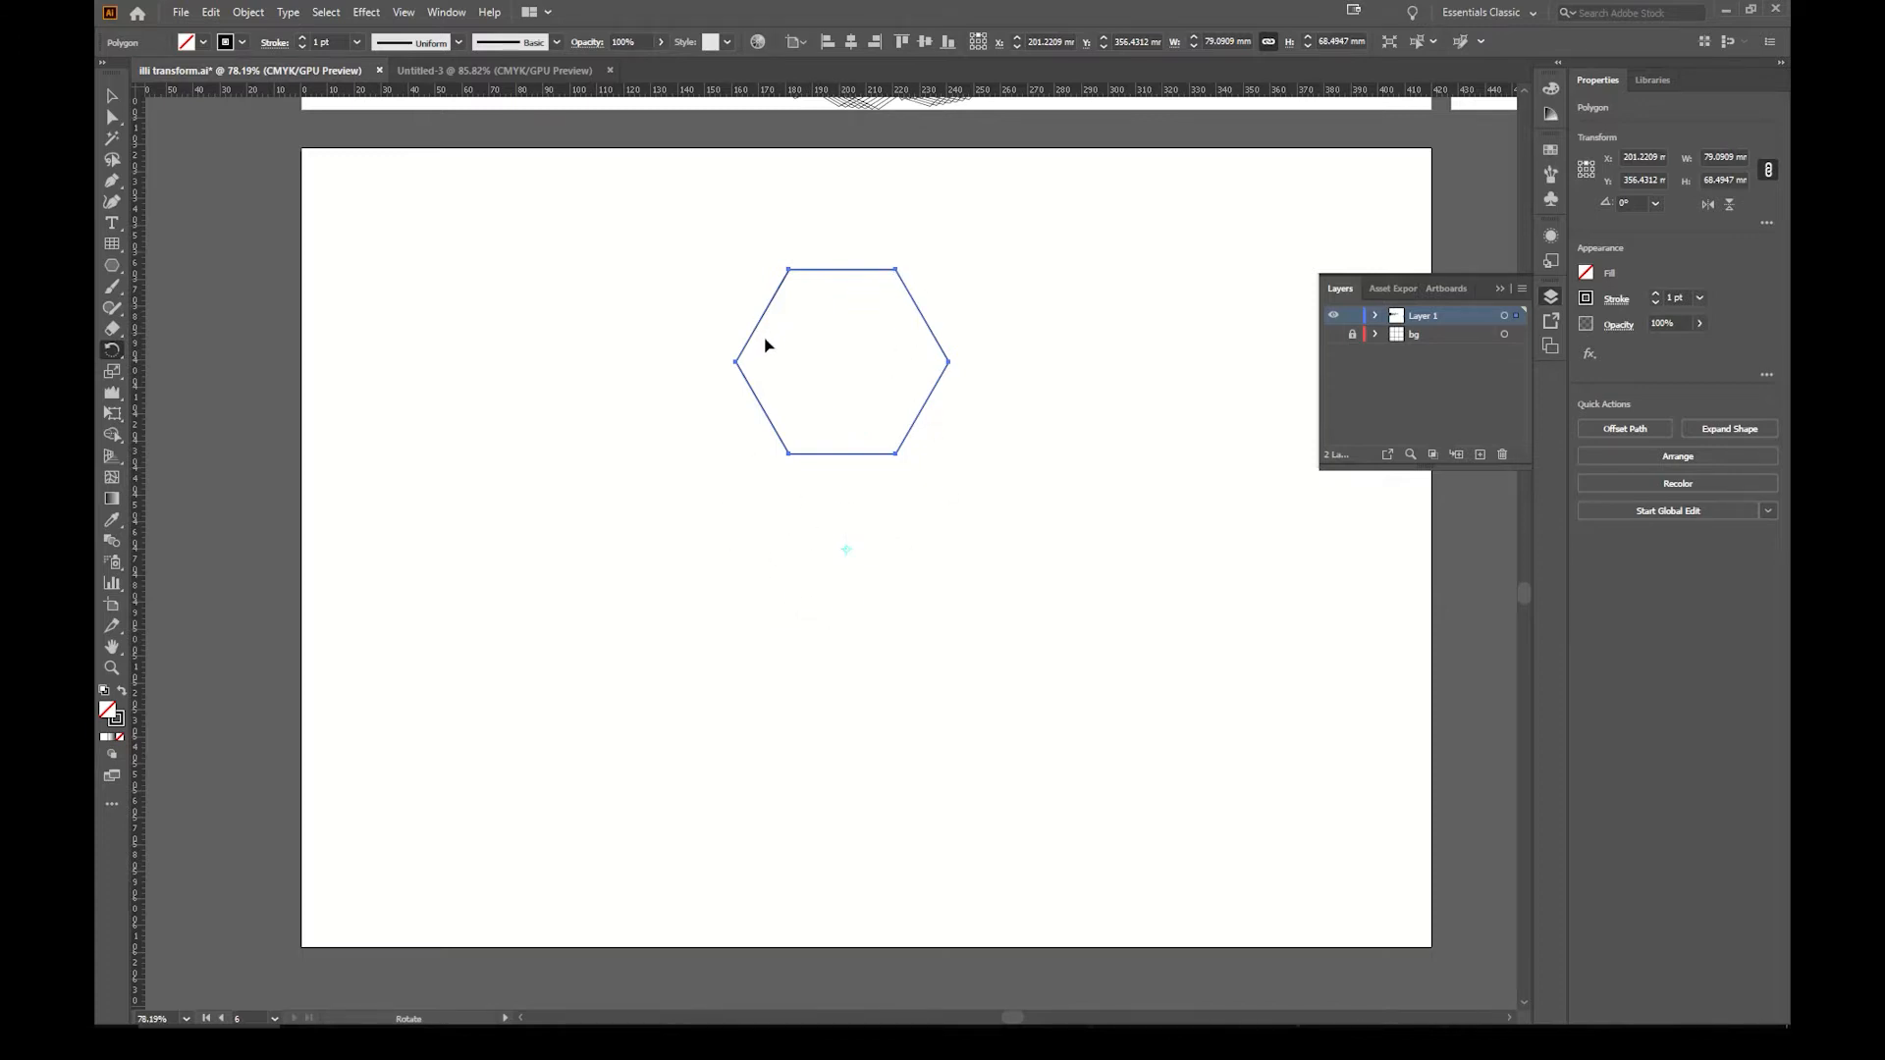
left_click_drag(767, 318, 922, 391)
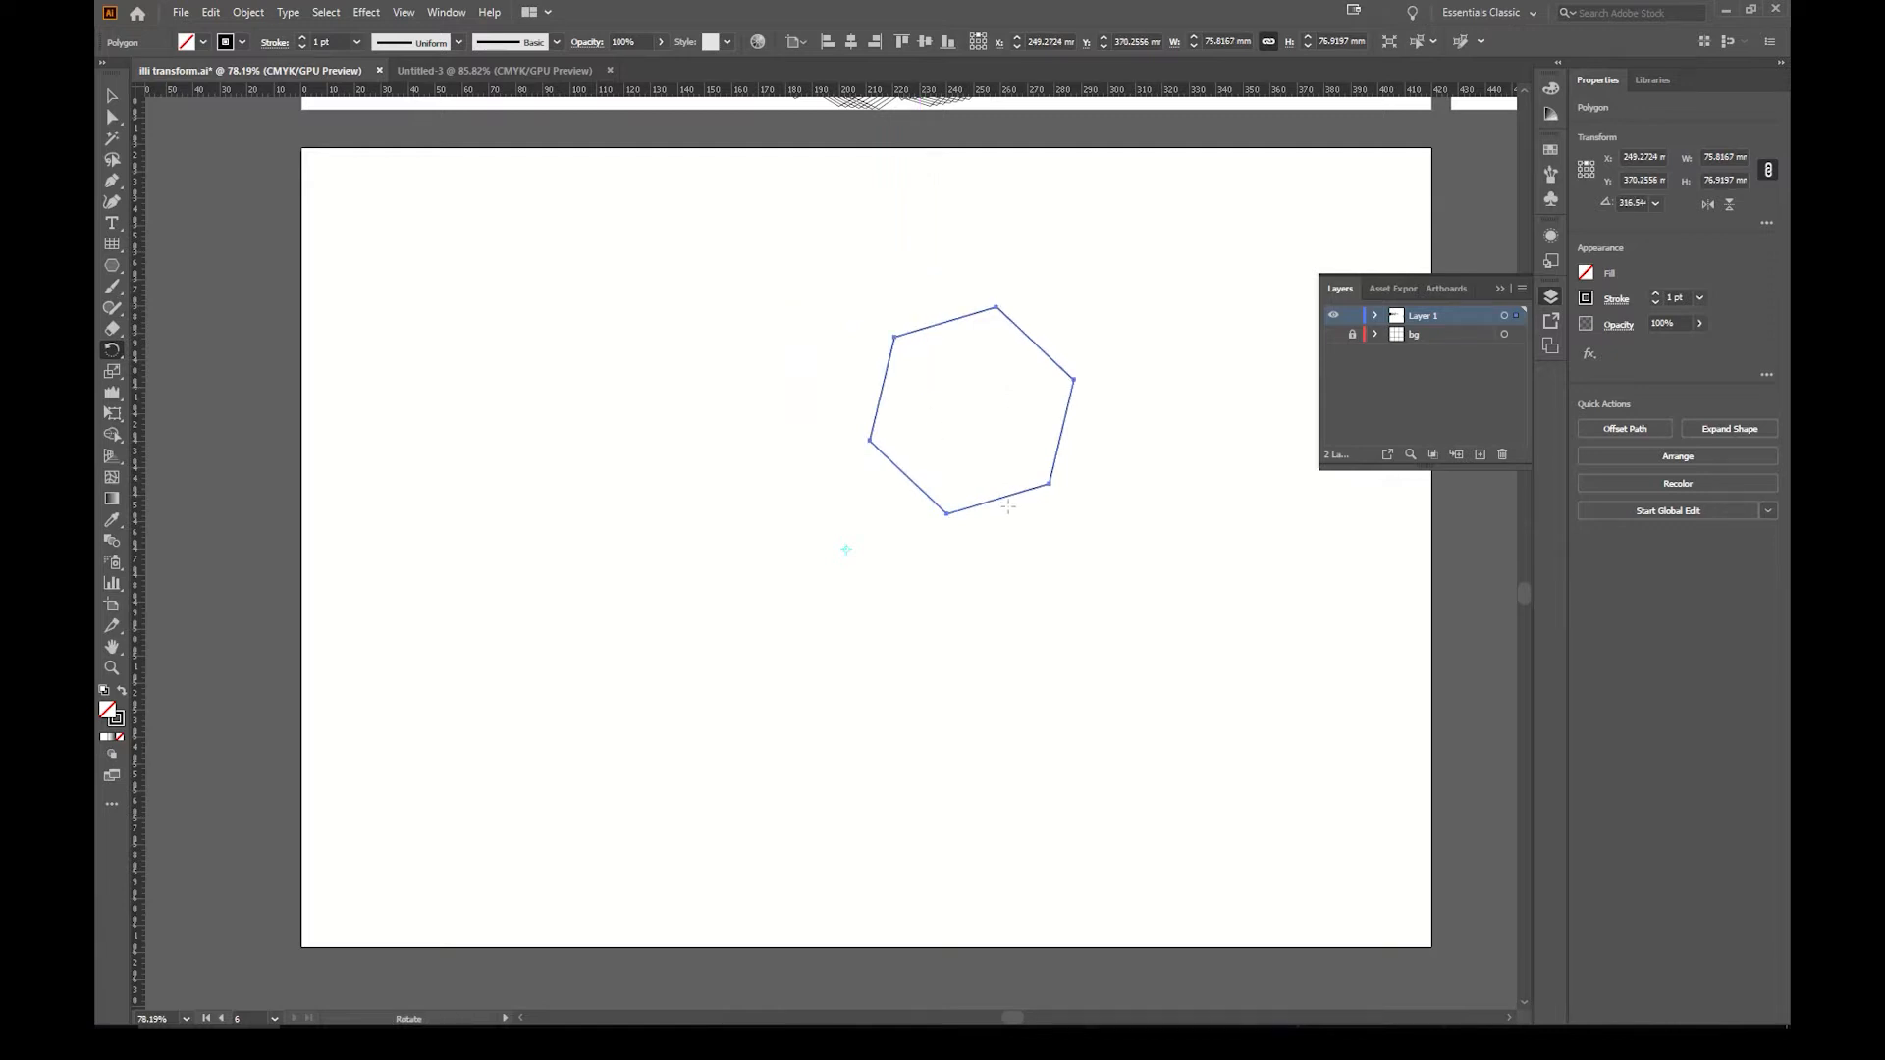
key("ctrl+z")
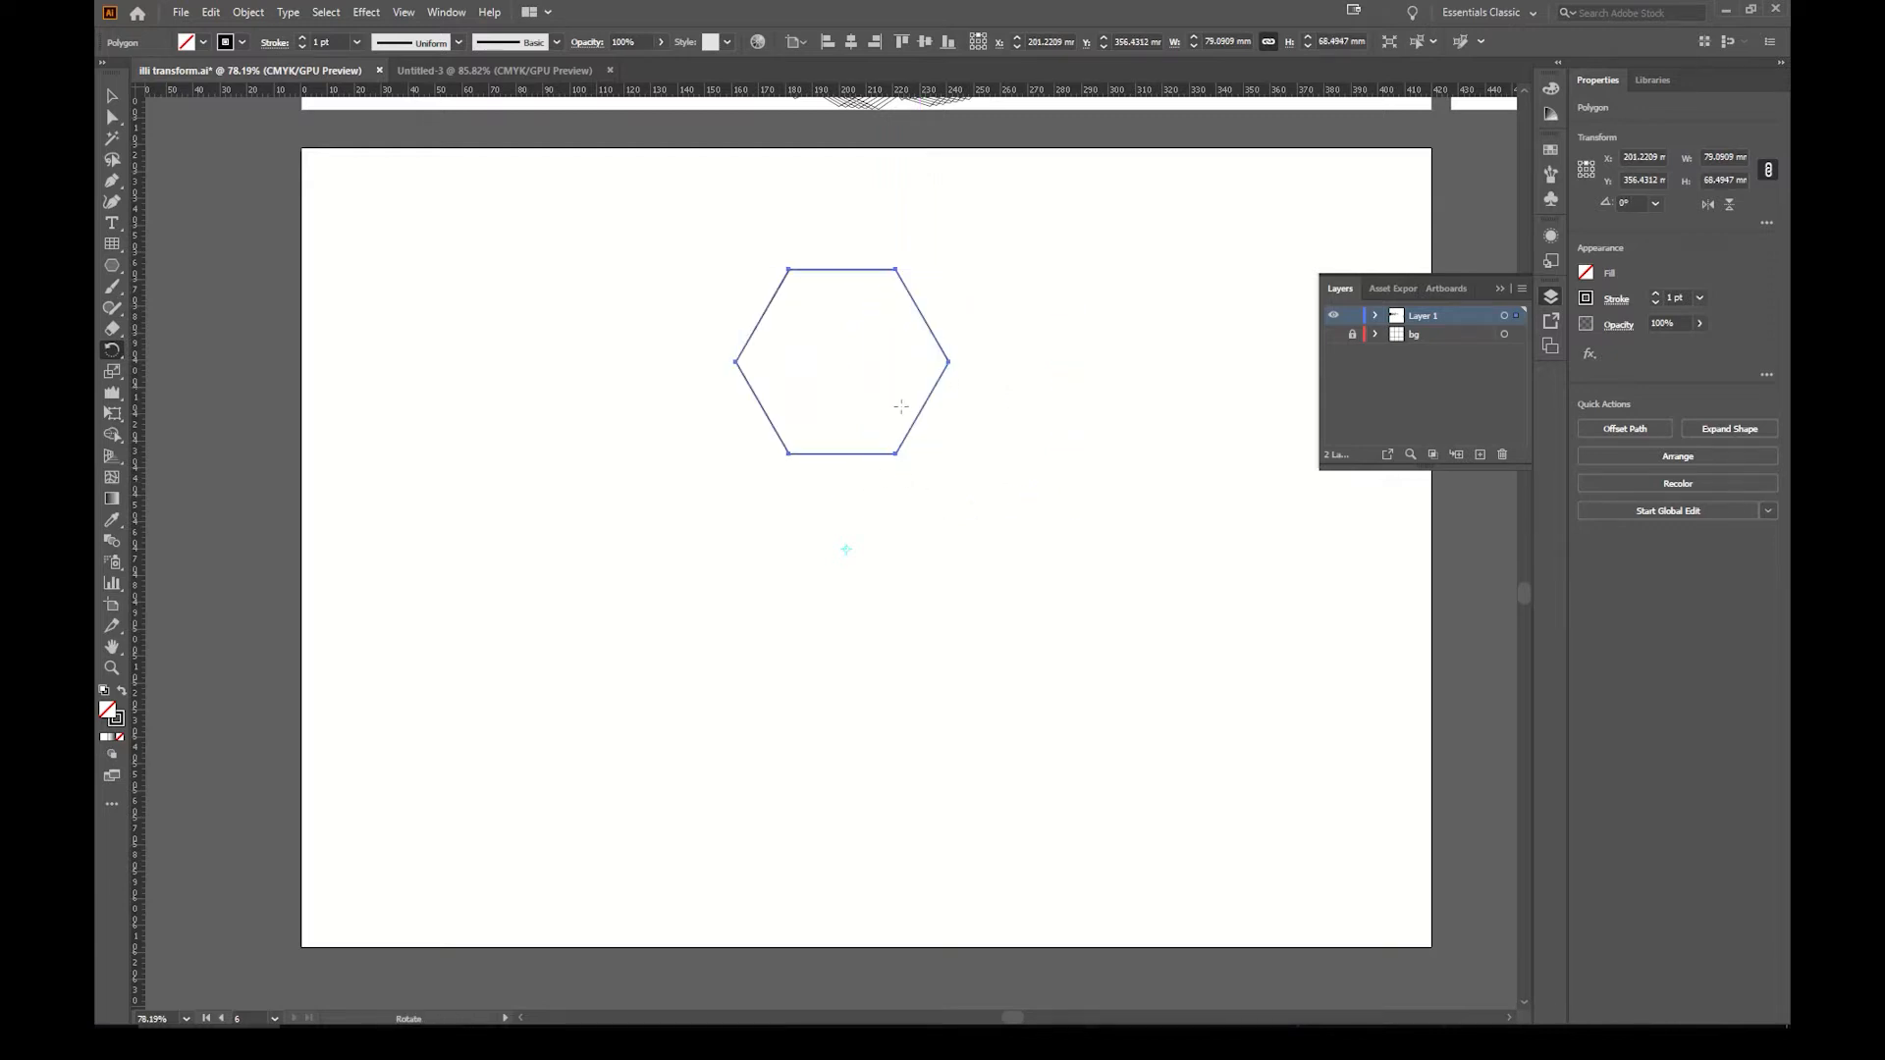
Step: Rotate a copy of the hexagon about 31° clockwise around the pivot point below it, keeping the original
left_click_drag(801, 317, 904, 380)
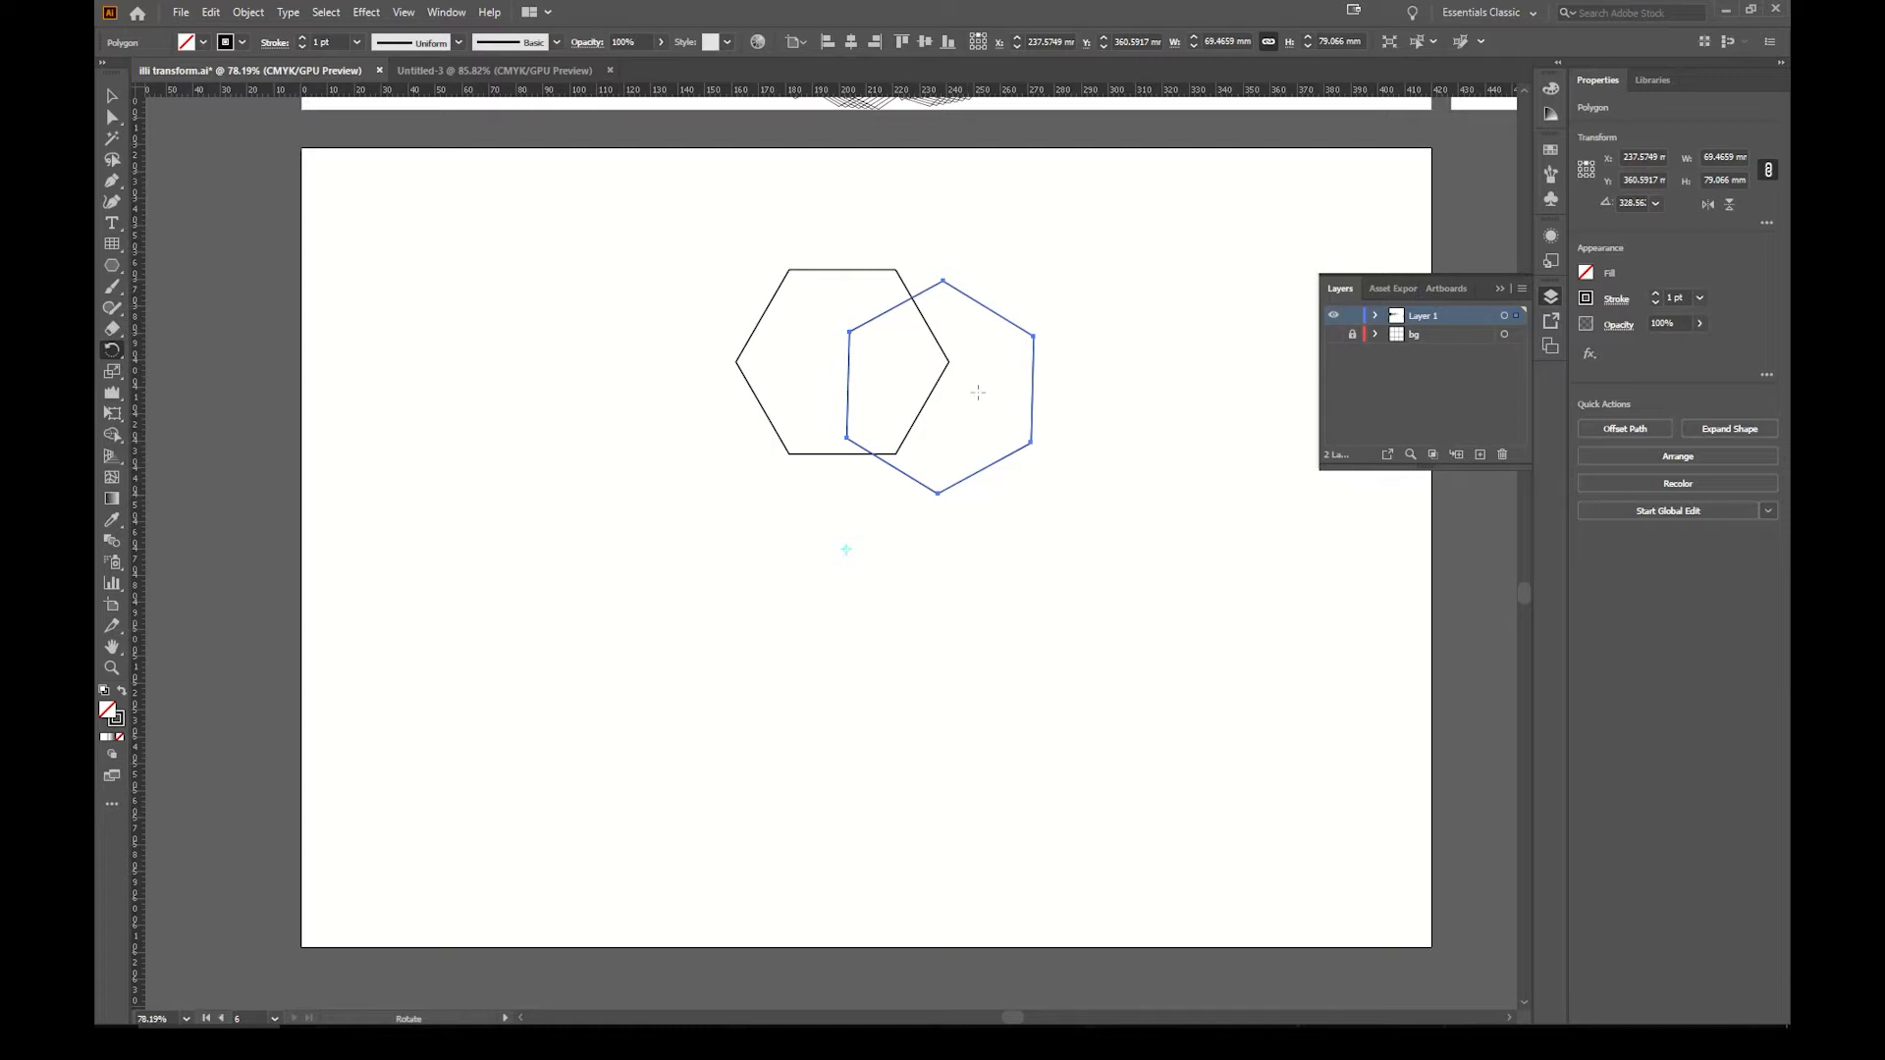
right_click(1014, 448)
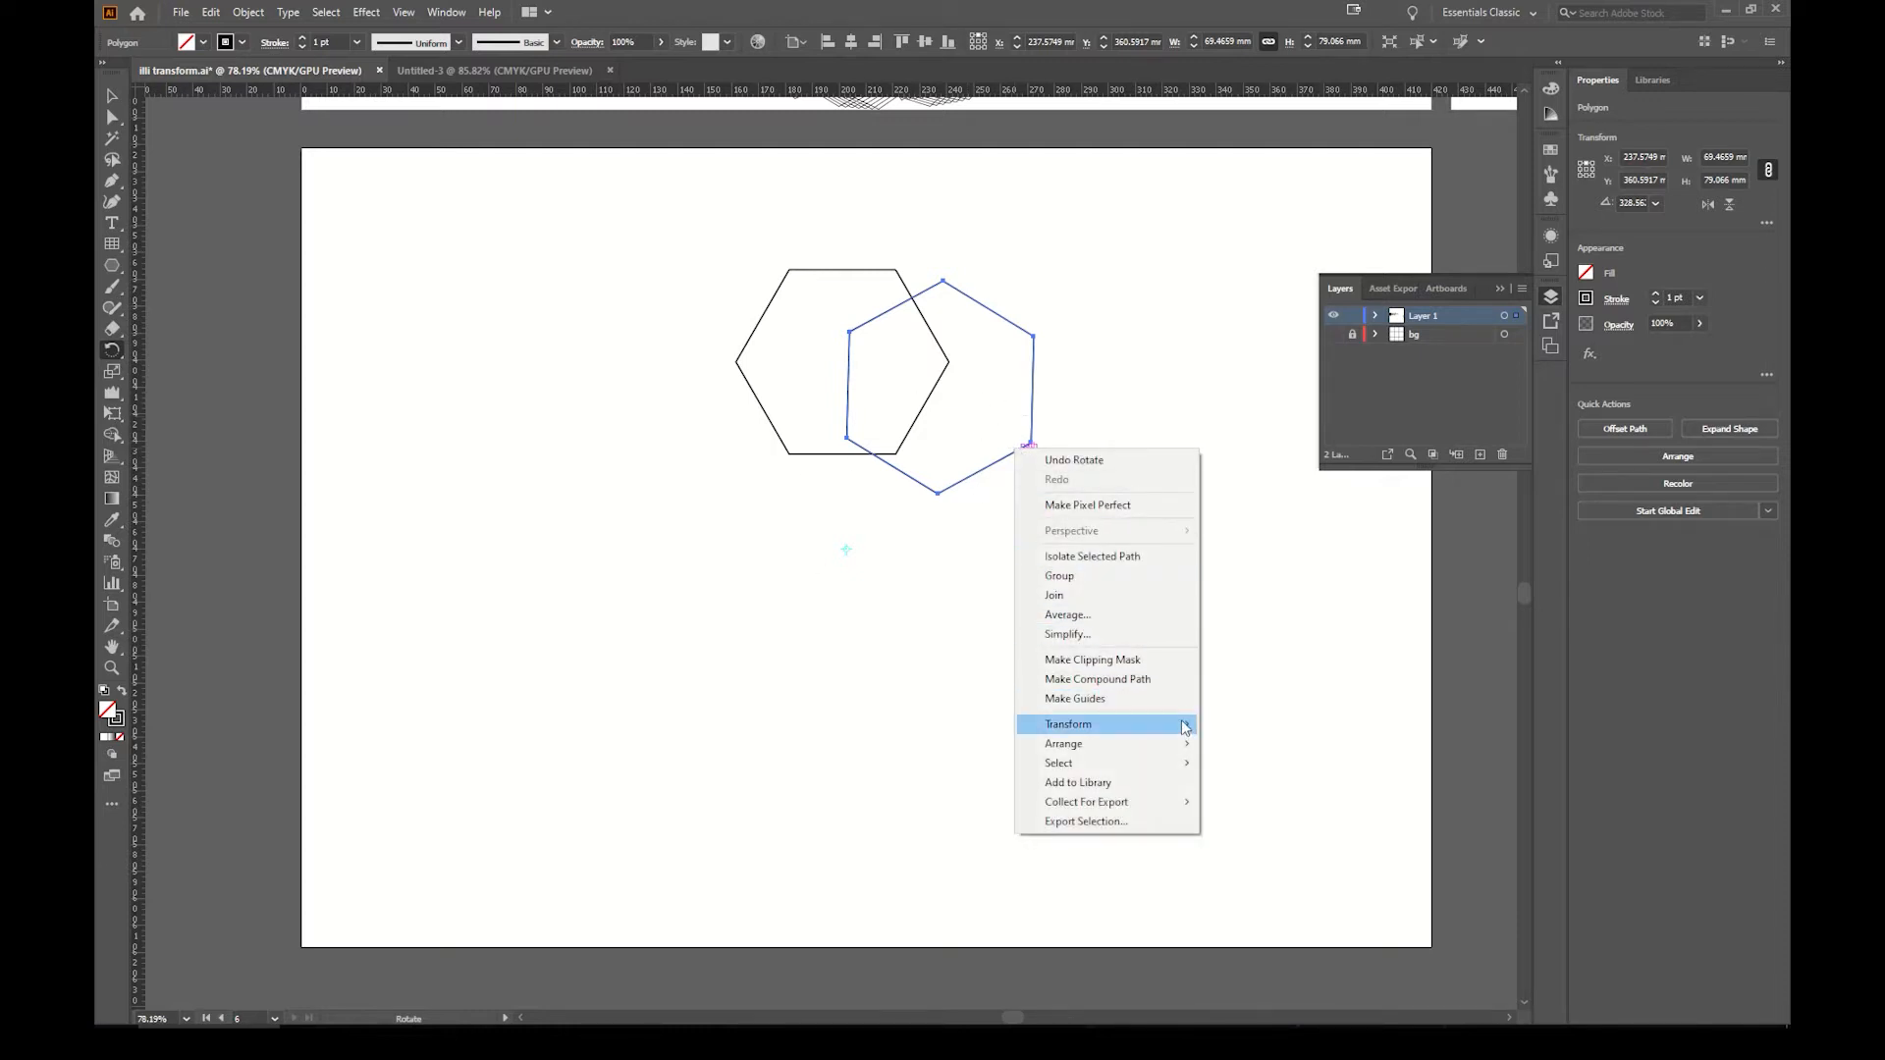
left_click(1100, 20)
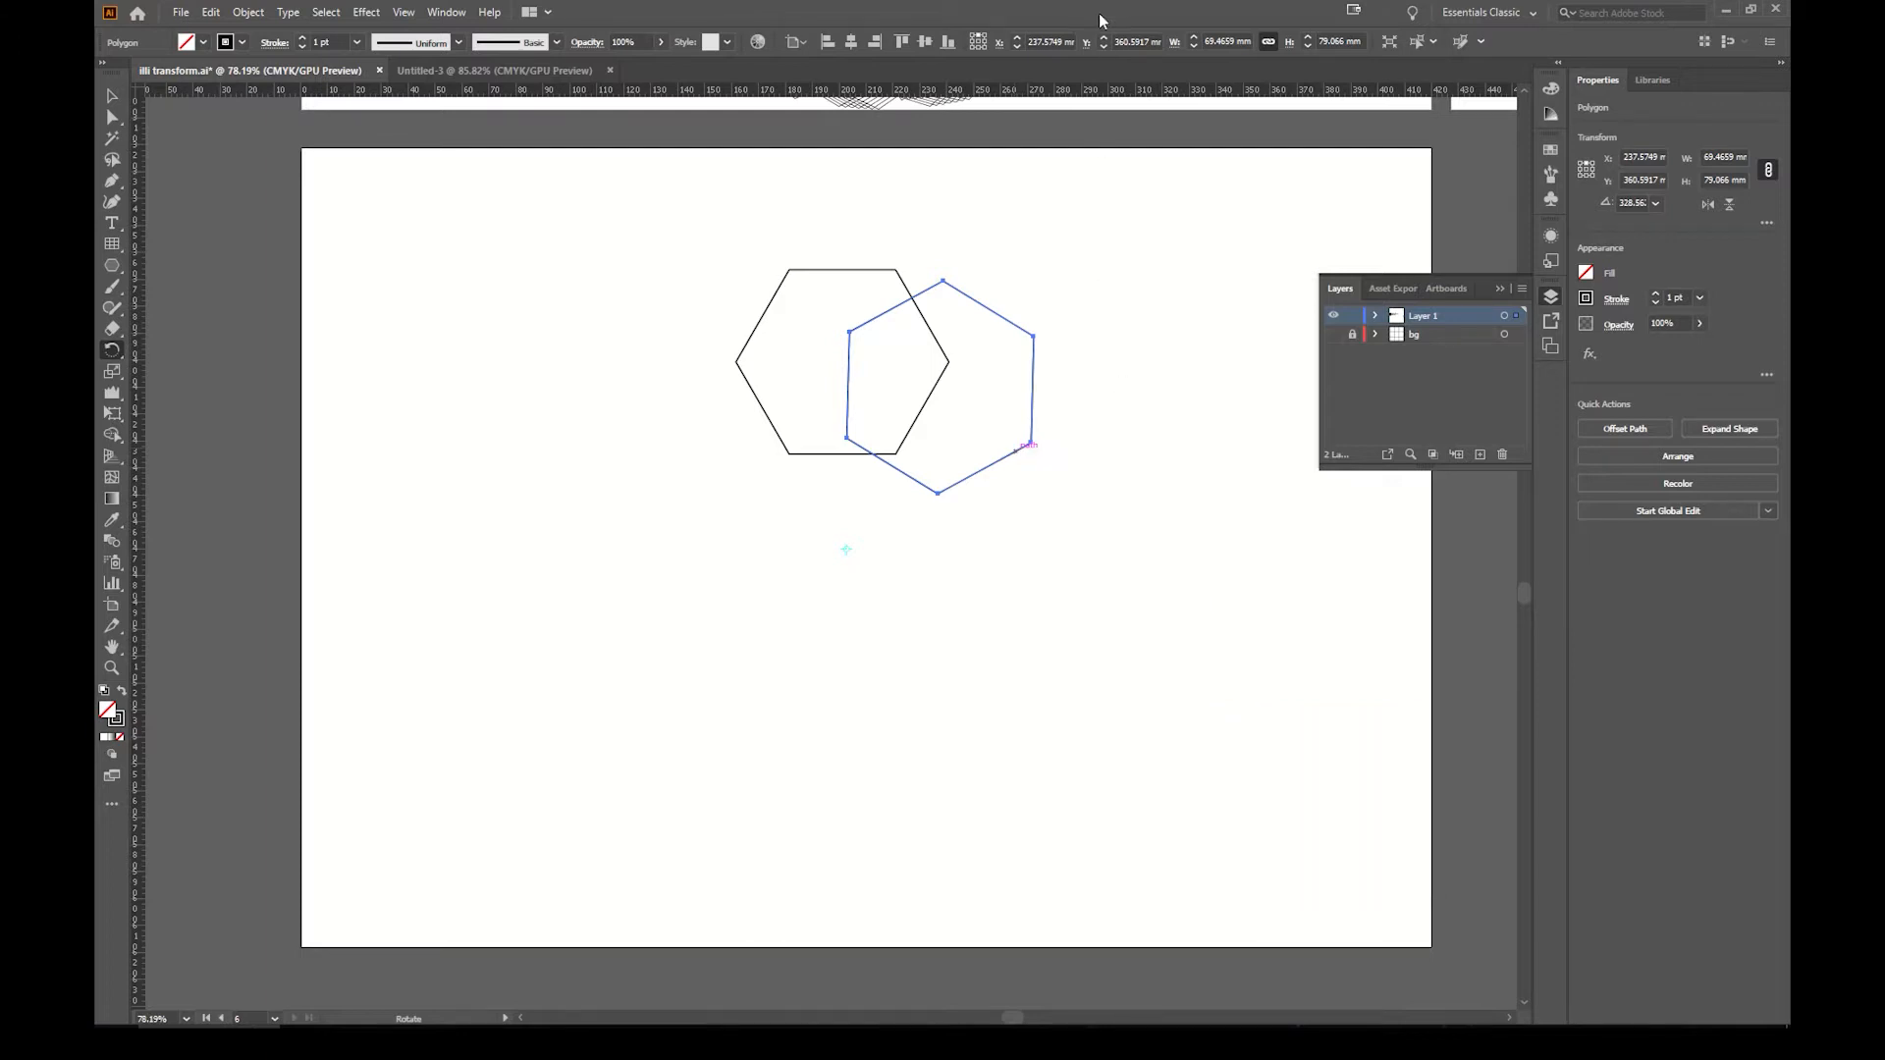
key("v")
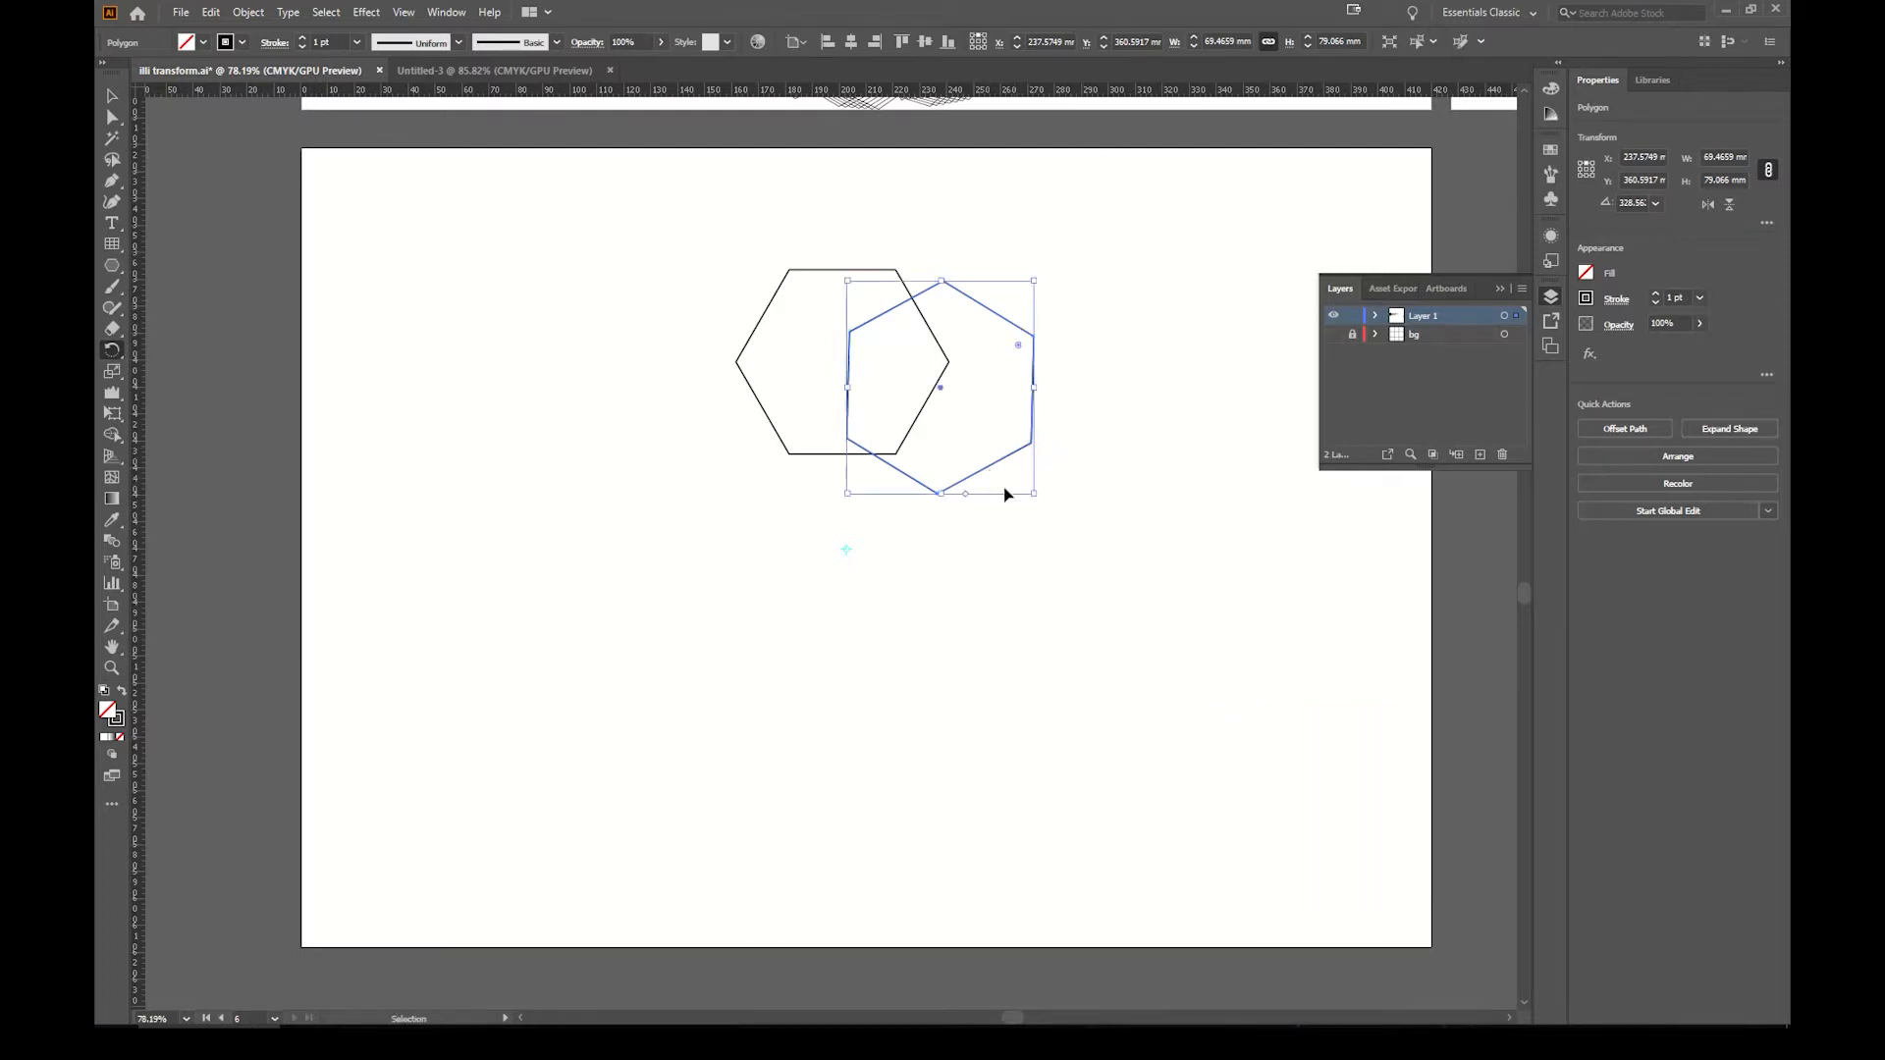
Step: Repeat the rotated-copy transformation around the same pivot over many turns until the overlapping hexagons form a dense circular line pattern
key("ctrl+d")
key("ctrl+d")
key("ctrl+d")
key("ctrl+d")
key("ctrl+d")
key("ctrl+d")
key("ctrl+d")
key("ctrl+d")
key("ctrl+d")
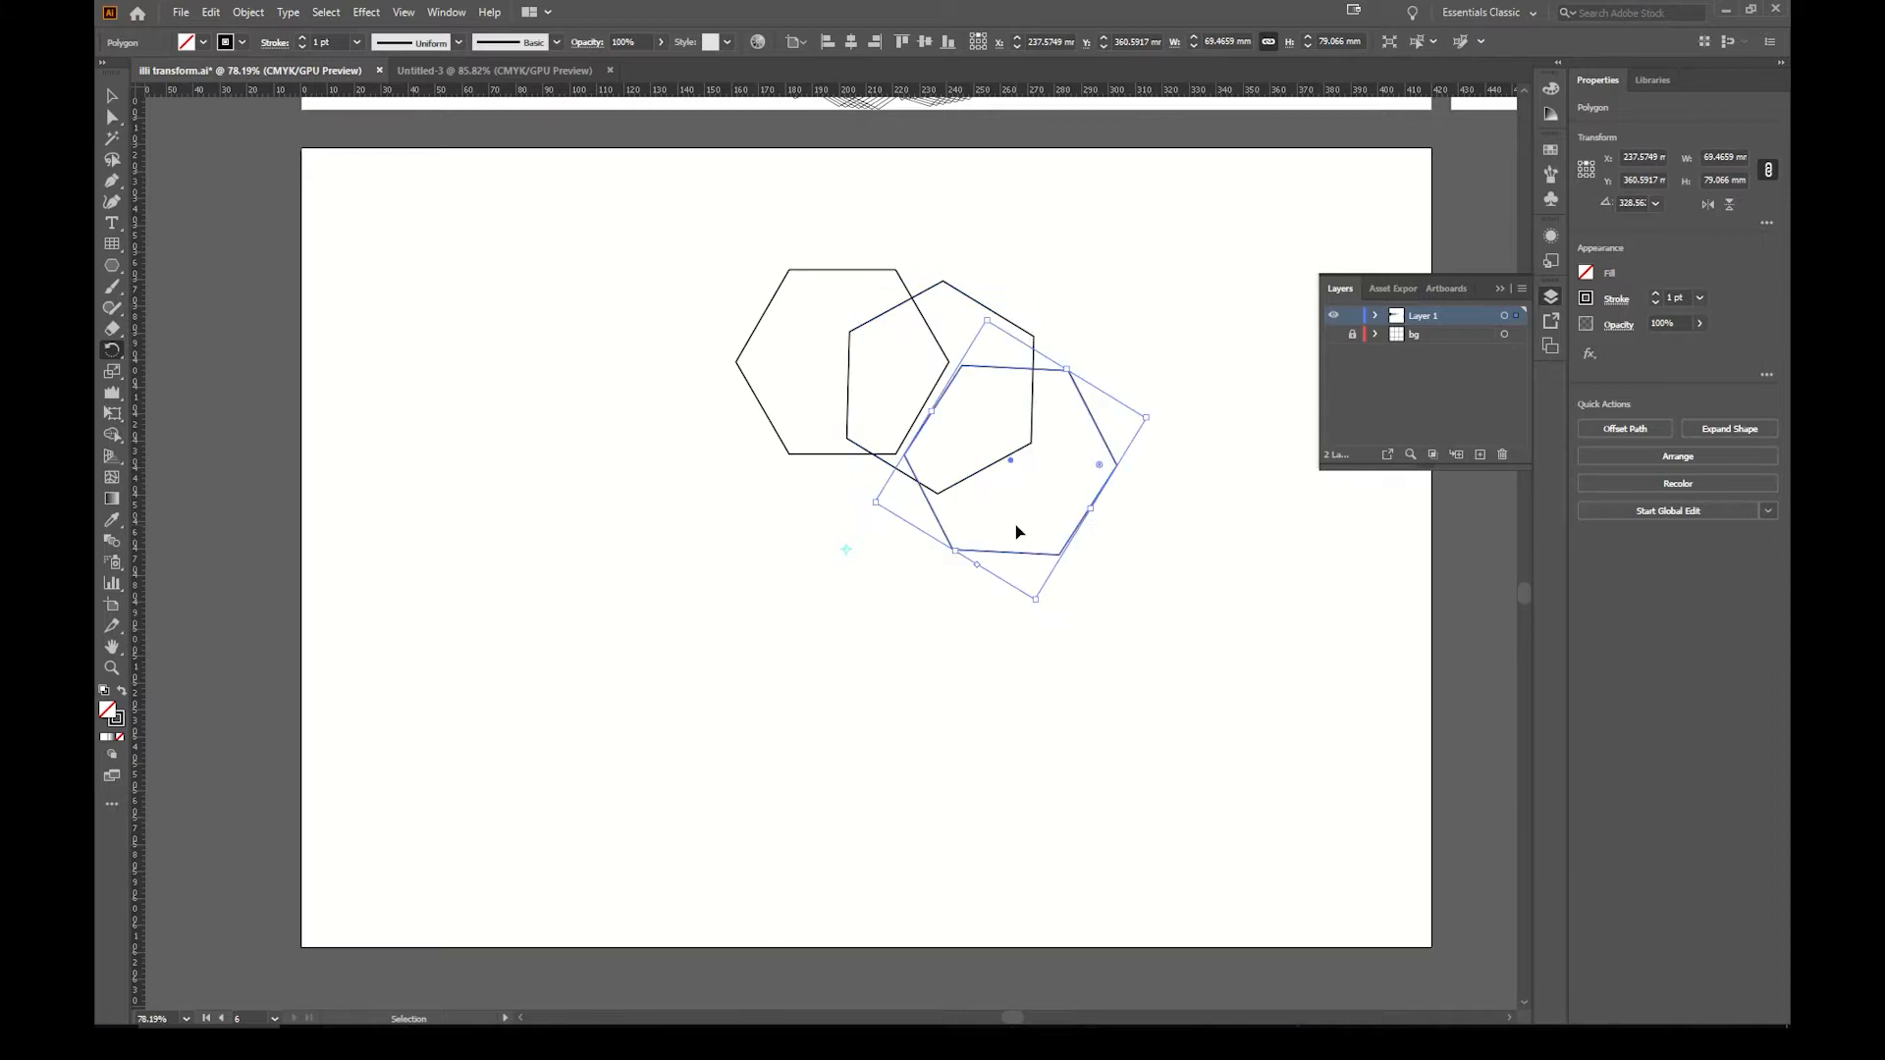
key("ctrl+d")
key("ctrl+d")
key("ctrl+d")
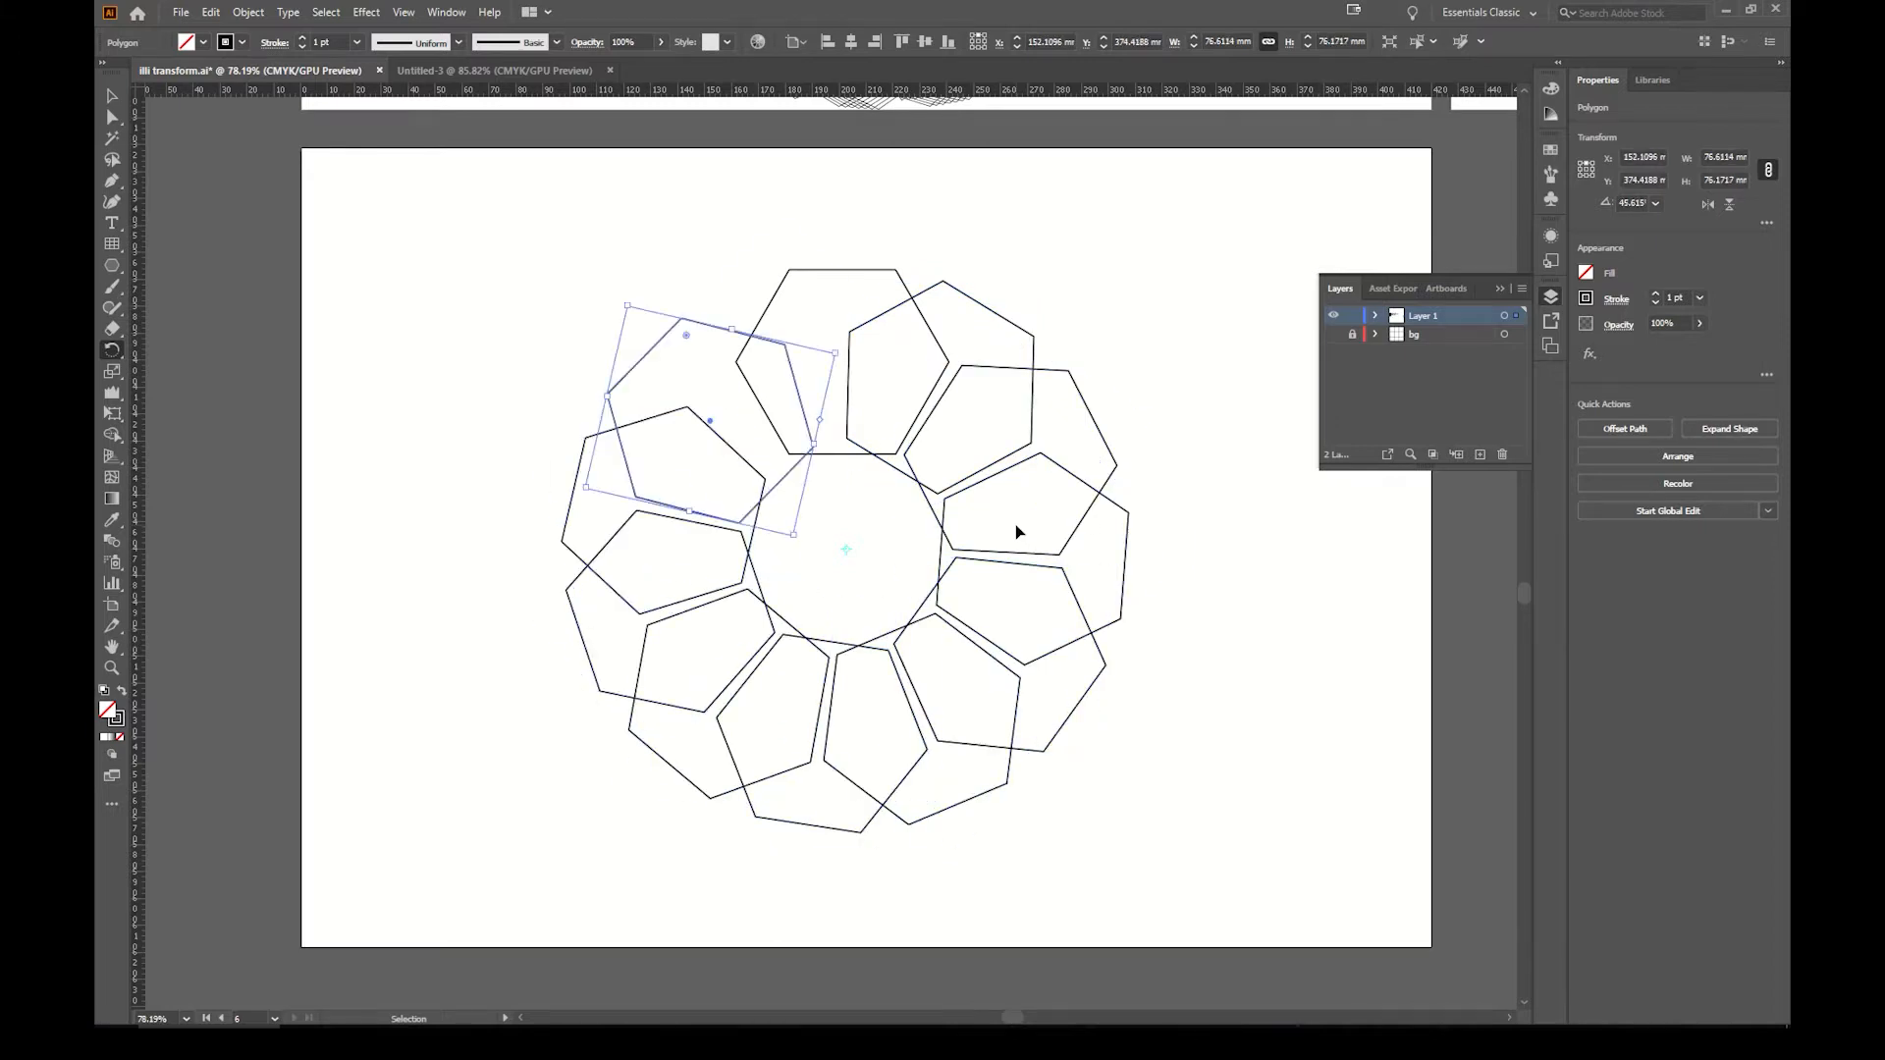
key("ctrl+d")
key("ctrl+d")
key("ctrl+d")
key("ctrl+d")
key("ctrl+d")
key("ctrl+d")
key("ctrl+d")
key("ctrl+d")
key("ctrl+d")
key("ctrl+d")
key("ctrl+d")
key("ctrl+d")
key("ctrl+d")
key("ctrl+d")
key("ctrl+d")
key("ctrl+d")
key("ctrl+d")
key("ctrl+d")
key("ctrl+d")
key("ctrl+d")
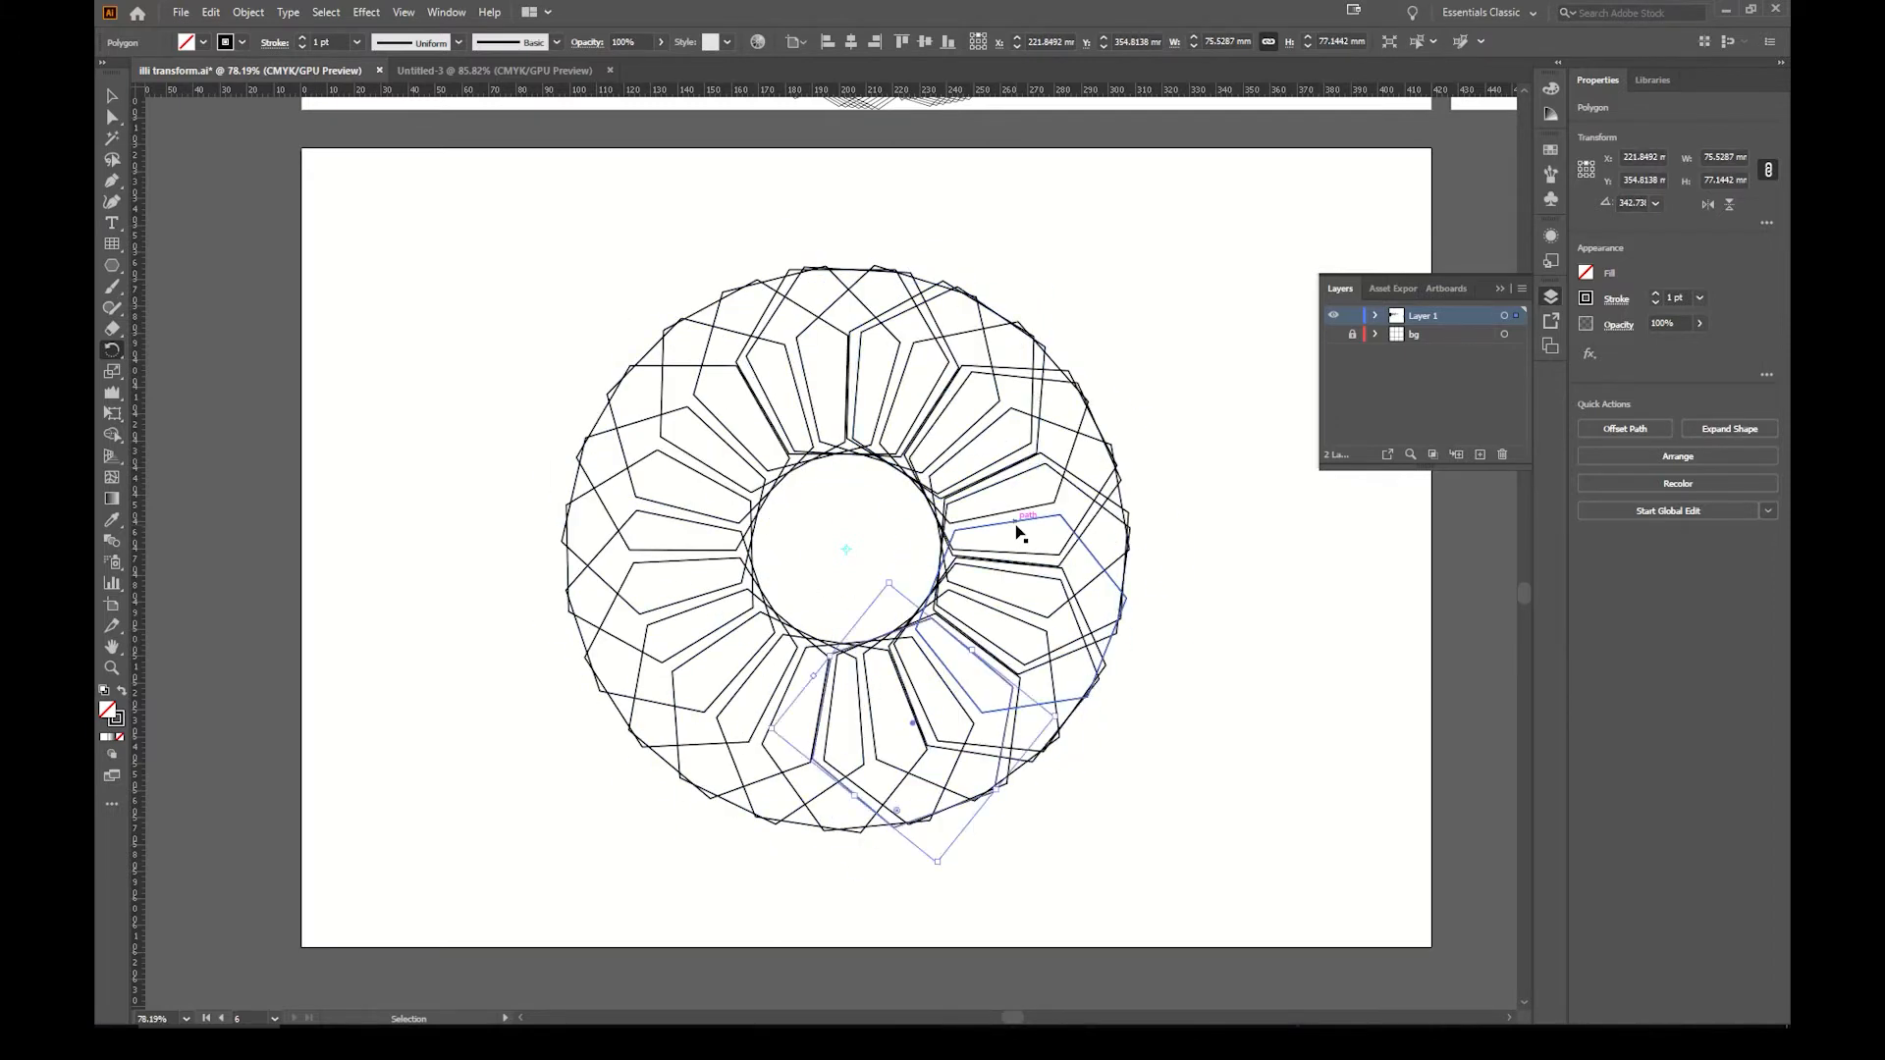
key("ctrl+d")
key("ctrl+d")
key("ctrl+d")
key("ctrl+d")
key("ctrl+d")
key("ctrl+d")
key("ctrl+d")
key("ctrl+d")
key("ctrl+d")
key("ctrl+d")
key("ctrl+d")
key("ctrl+d")
key("ctrl+d")
key("ctrl+d")
key("ctrl+d")
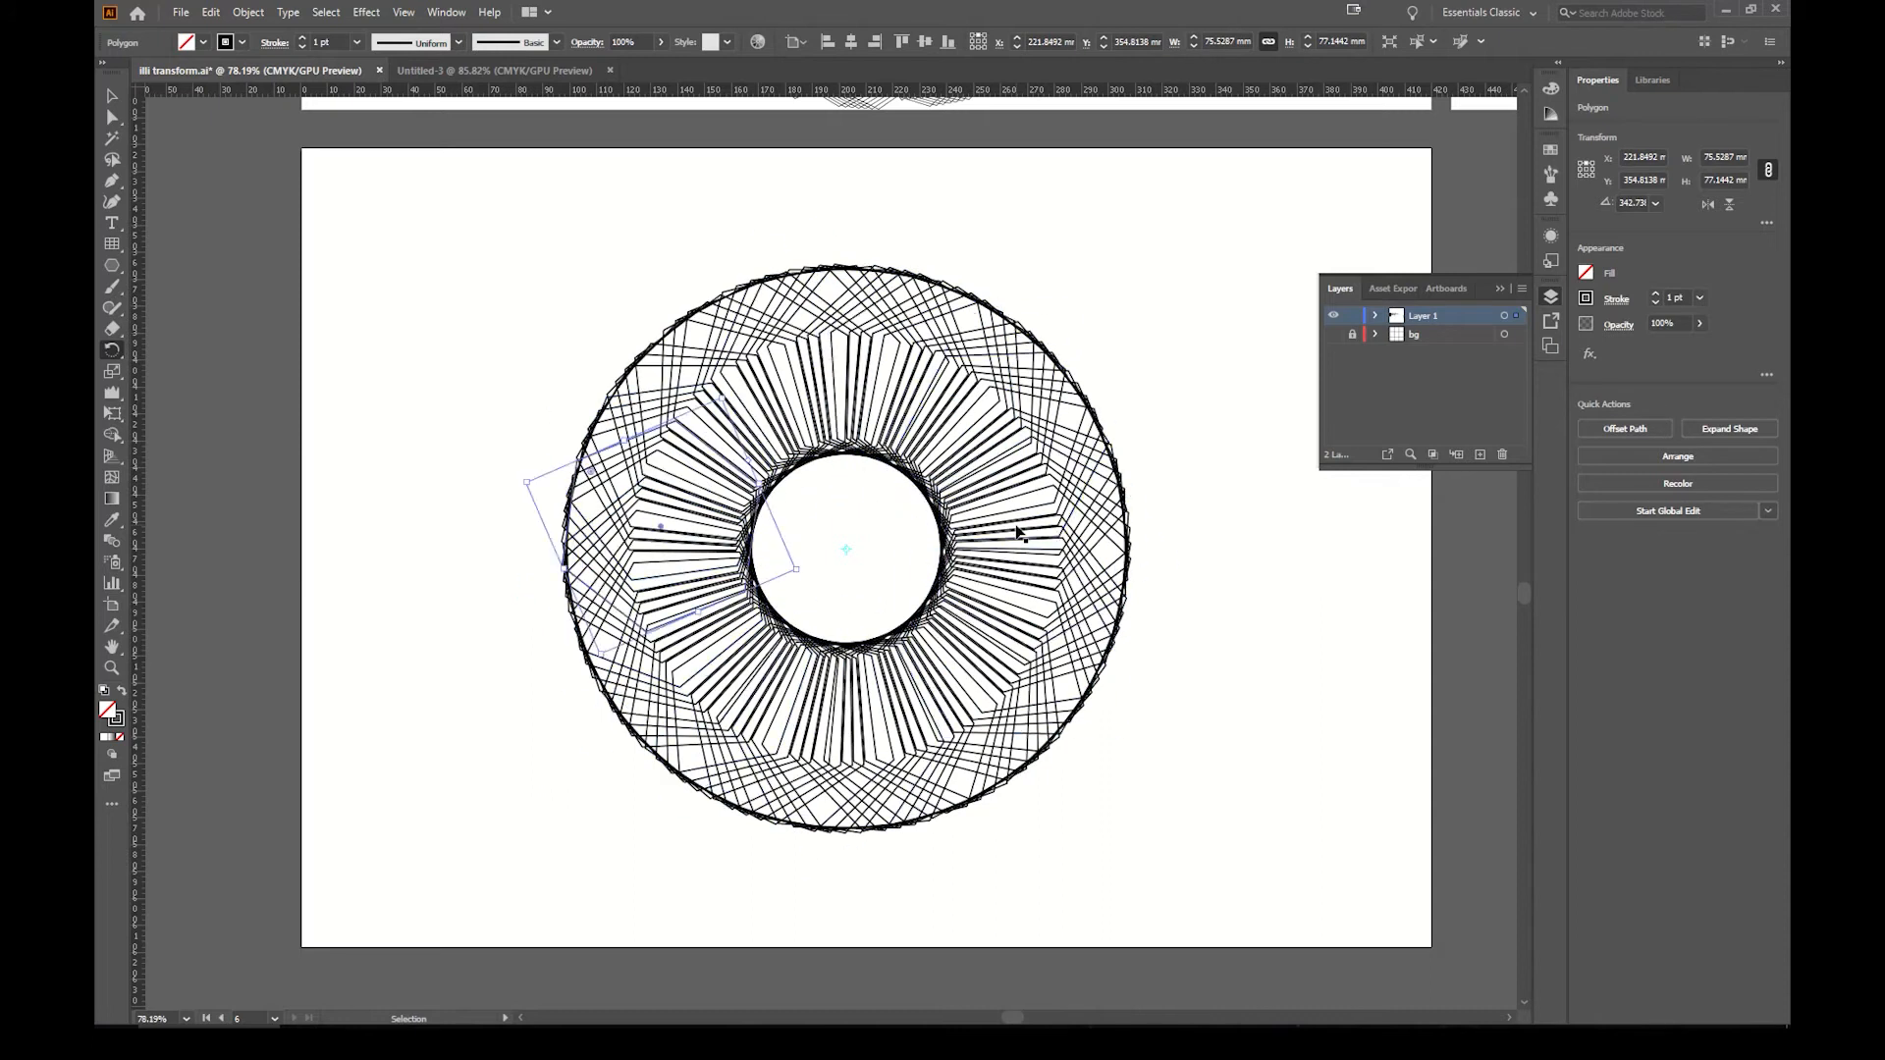
key("r")
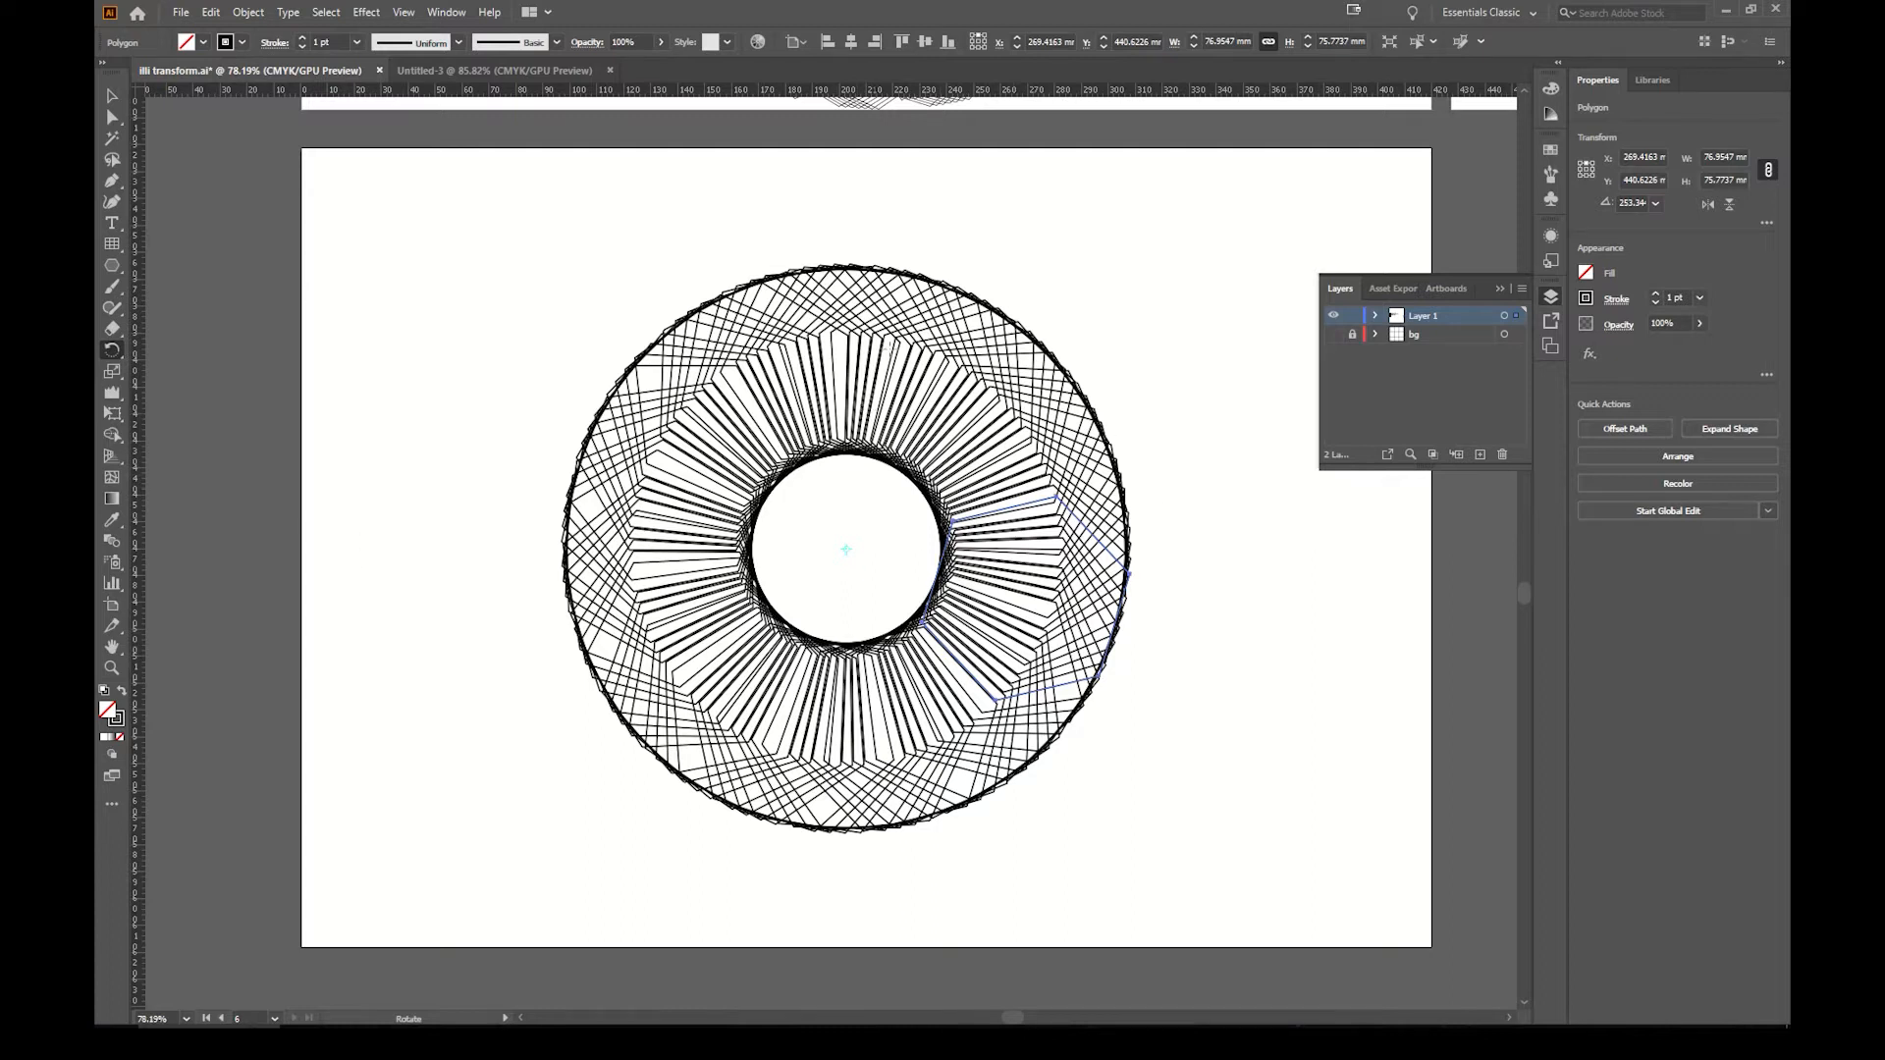
key("ctrl+d")
key("ctrl+d")
key("ctrl+d")
key("ctrl+d")
key("ctrl+d")
key("ctrl+d")
key("ctrl+d")
key("ctrl+d")
key("ctrl+d")
key("ctrl+d")
key("ctrl+d")
key("ctrl+d")
key("ctrl+d")
key("ctrl+d")
key("ctrl+d")
key("ctrl+d")
key("ctrl+d")
key("ctrl+d")
key("ctrl+d")
key("ctrl+d")
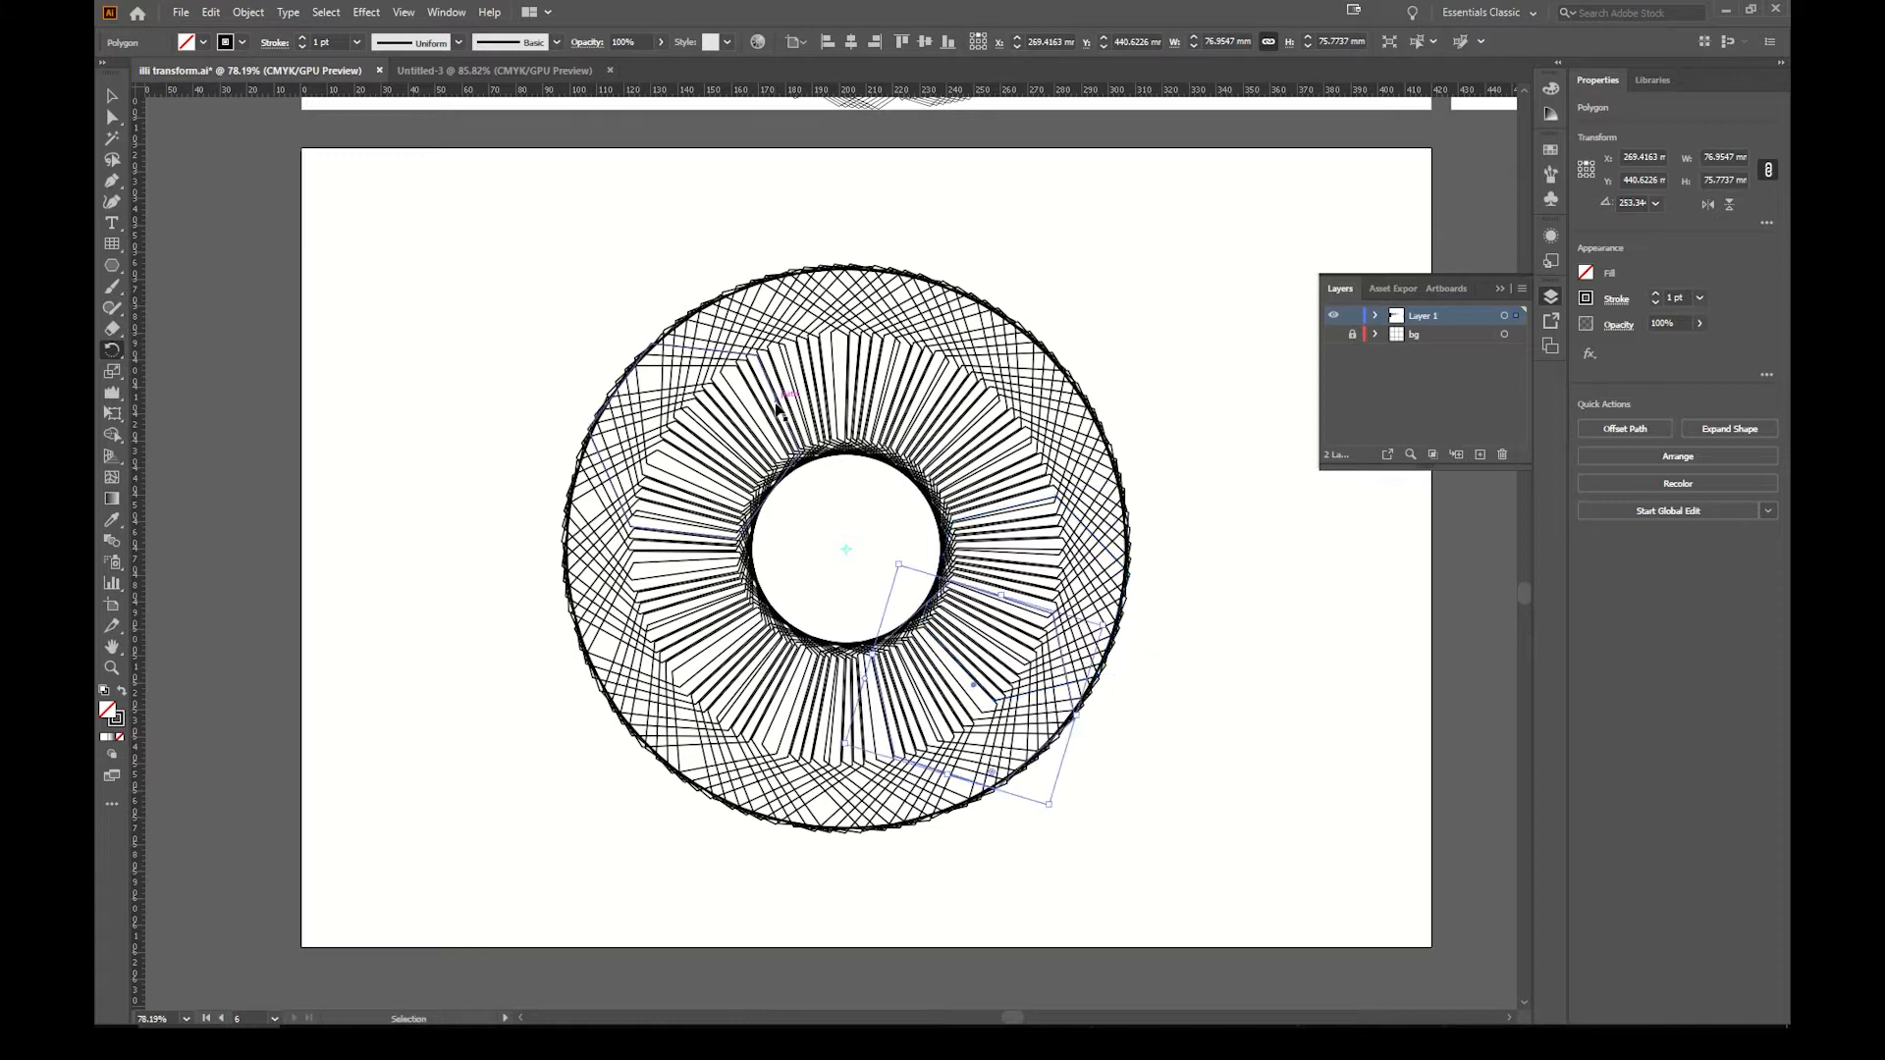
key("ctrl+d")
key("ctrl+d")
key("ctrl+d")
key("ctrl+d")
key("ctrl+d")
key("ctrl+d")
key("ctrl+d")
key("ctrl+d")
key("ctrl+d")
key("ctrl+d")
key("ctrl+d")
key("ctrl+d")
key("ctrl+d")
key("ctrl+d")
key("ctrl+d")
key("ctrl+d")
key("ctrl+d")
key("ctrl+d")
key("ctrl+d")
key("ctrl+d")
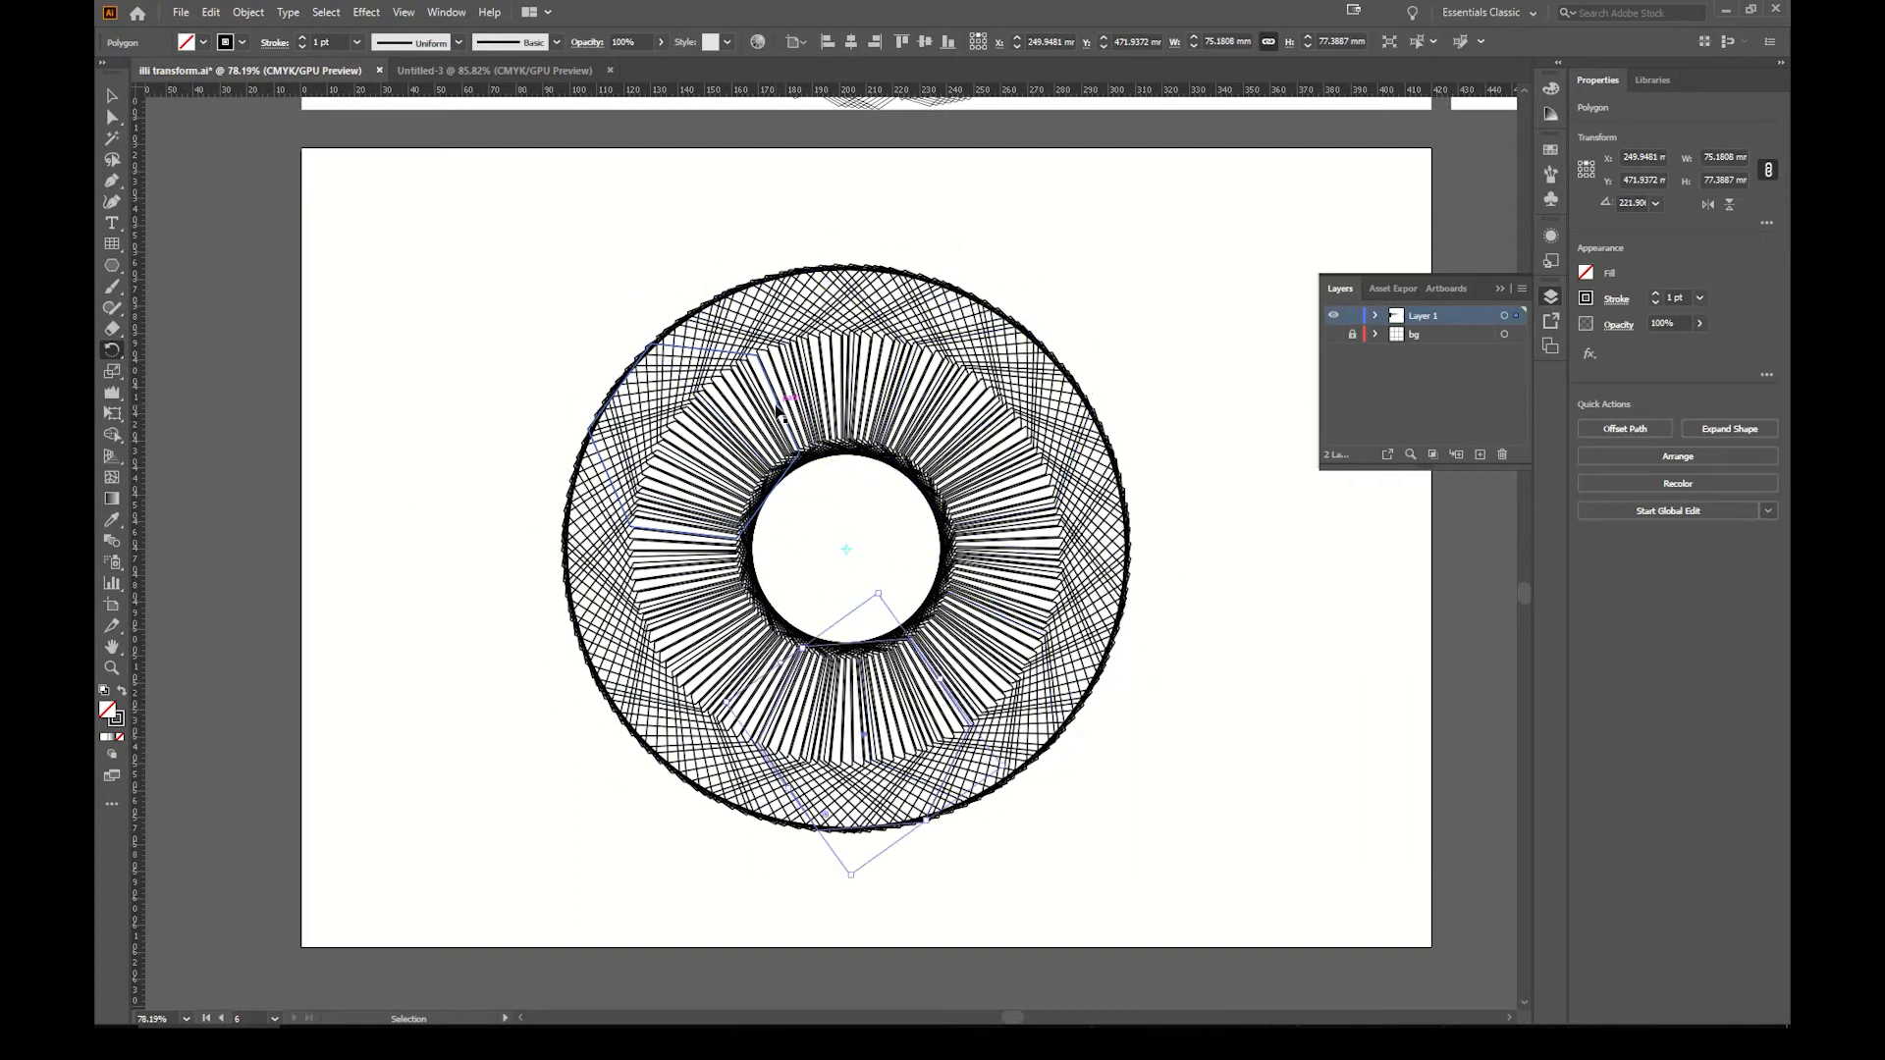
key("ctrl+d")
key("ctrl+d")
key("ctrl+d")
key("ctrl+d")
key("ctrl+d")
key("ctrl+d")
key("ctrl+d")
key("ctrl+d")
key("ctrl+d")
key("ctrl+d")
key("ctrl+d")
key("ctrl+d")
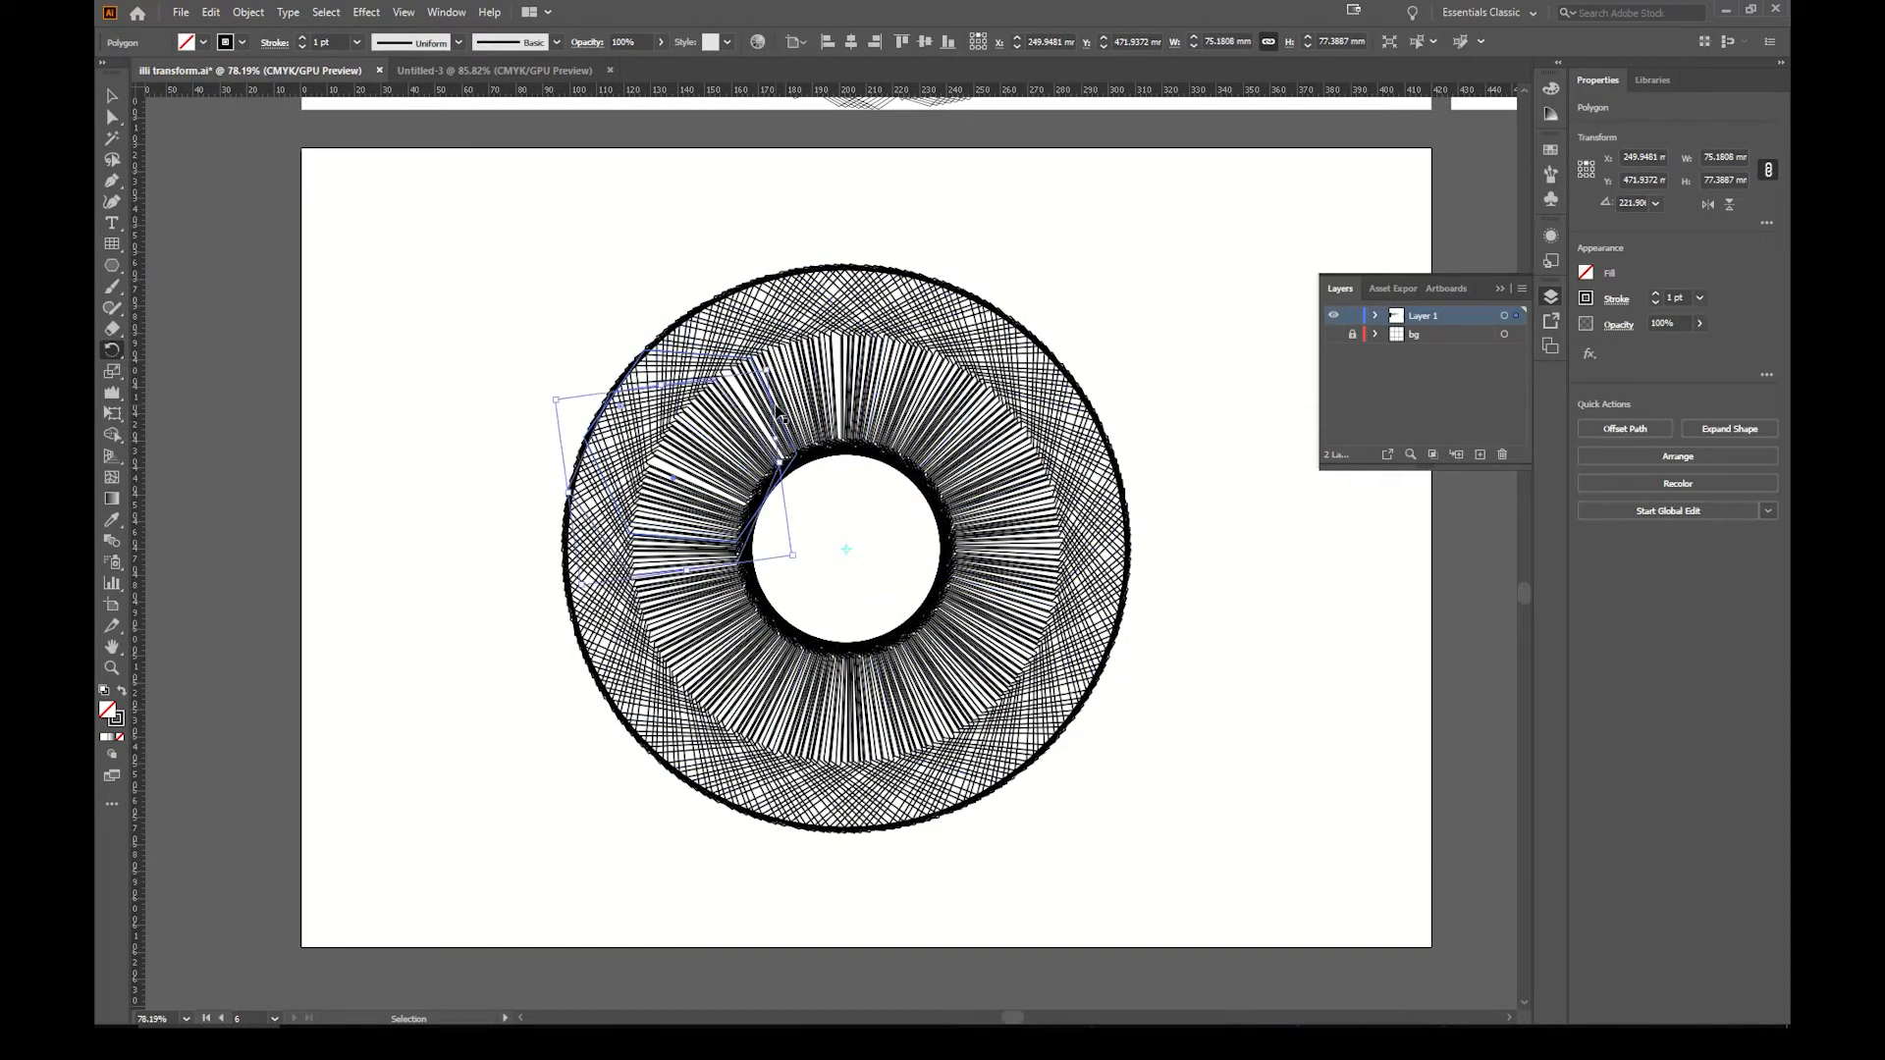
key("ctrl+d")
key("ctrl+d")
key("ctrl+d")
key("ctrl+d")
key("ctrl+d")
key("ctrl+d")
key("ctrl+d")
key("ctrl+d")
key("ctrl+d")
key("ctrl+d")
key("ctrl+d")
key("ctrl+d")
key("ctrl+d")
key("ctrl+d")
key("ctrl+d")
key("ctrl+d")
key("ctrl+d")
key("ctrl+d")
key("ctrl+d")
key("ctrl+d")
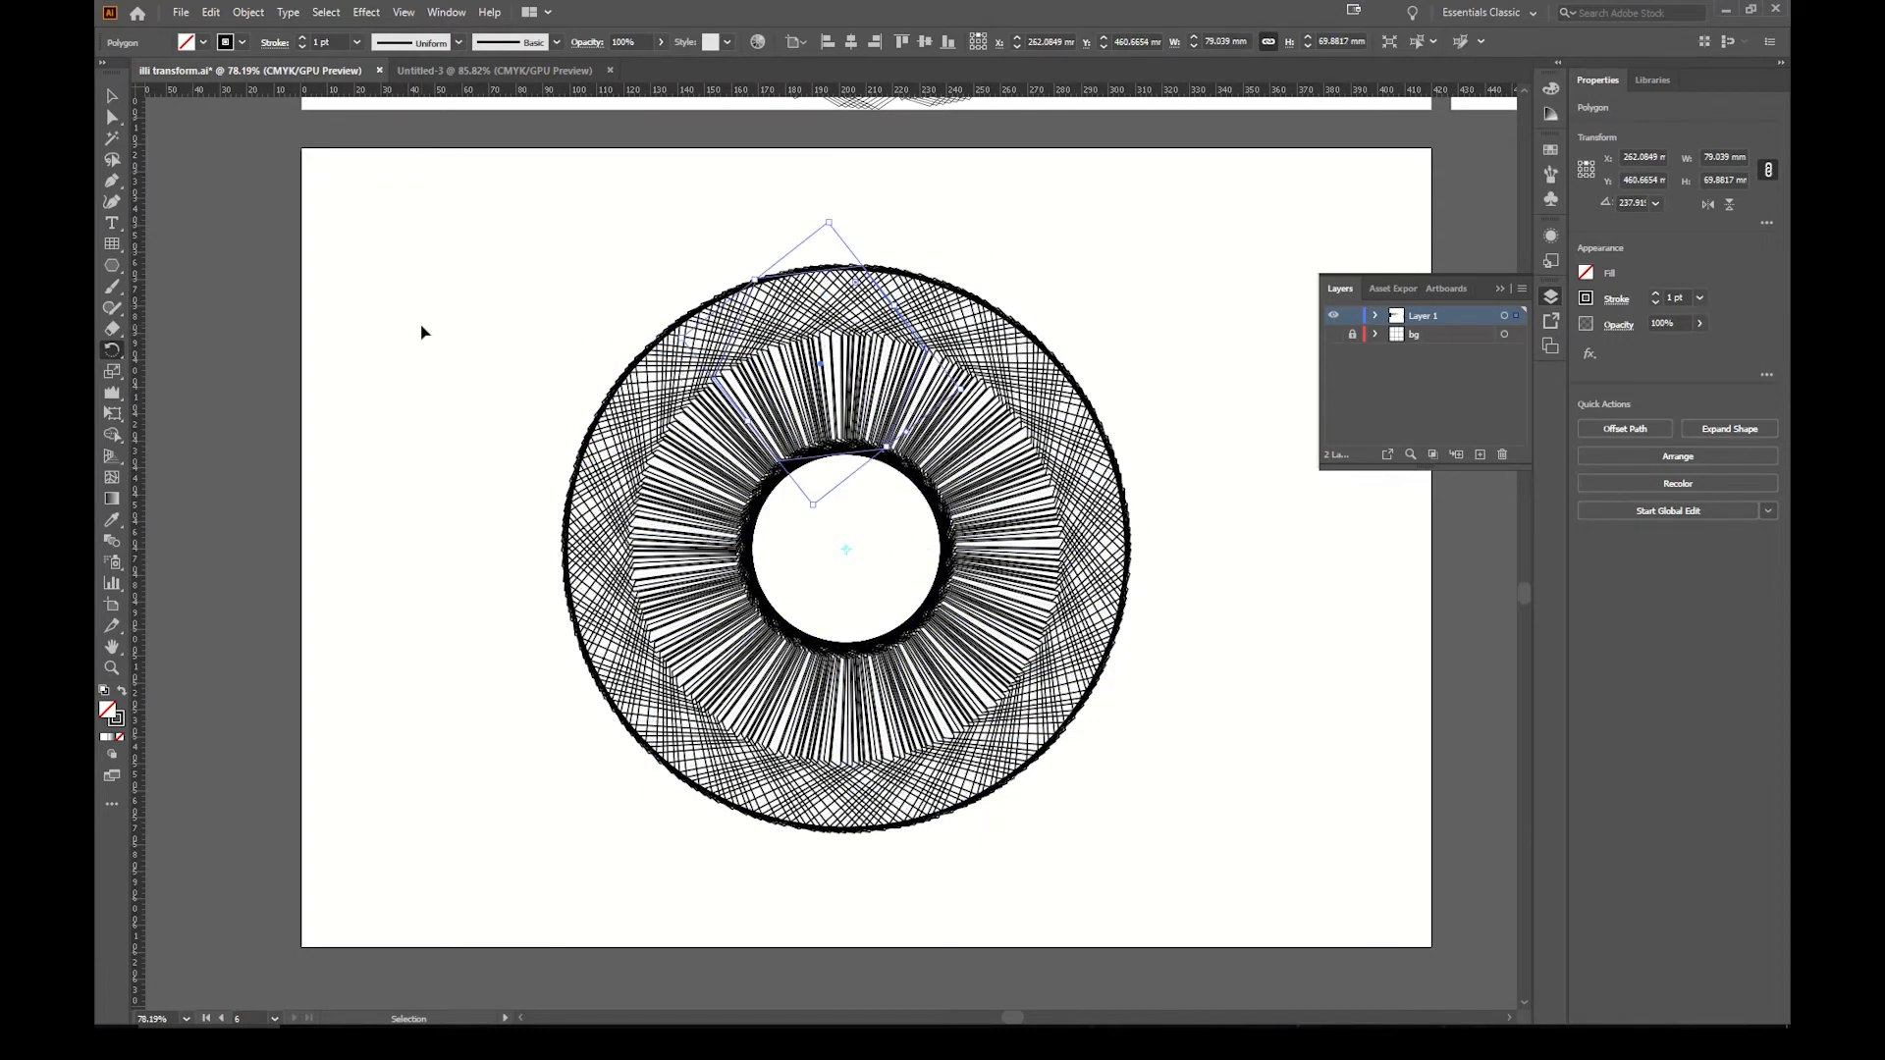
Step: Repeat the rotated-copy transformation of the hexagon many more times around the same pivot in the circular line pattern
key("ctrl+d")
key("ctrl+d")
key("ctrl+d")
key("ctrl+d")
key("ctrl+d")
key("ctrl+d")
key("ctrl+d")
key("ctrl+d")
key("ctrl+d")
key("ctrl+d")
key("ctrl+d")
key("ctrl+d")
key("ctrl+d")
key("ctrl+d")
key("ctrl+d")
key("ctrl+d")
key("ctrl+d")
key("ctrl+d")
key("ctrl+d")
key("ctrl+d")
key("ctrl+d")
key("ctrl+d")
key("ctrl+d")
key("ctrl+d")
key("ctrl+d")
key("ctrl+d")
key("ctrl+d")
key("ctrl+d")
key("ctrl+d")
key("ctrl+d")
key("ctrl+d")
key("ctrl+d")
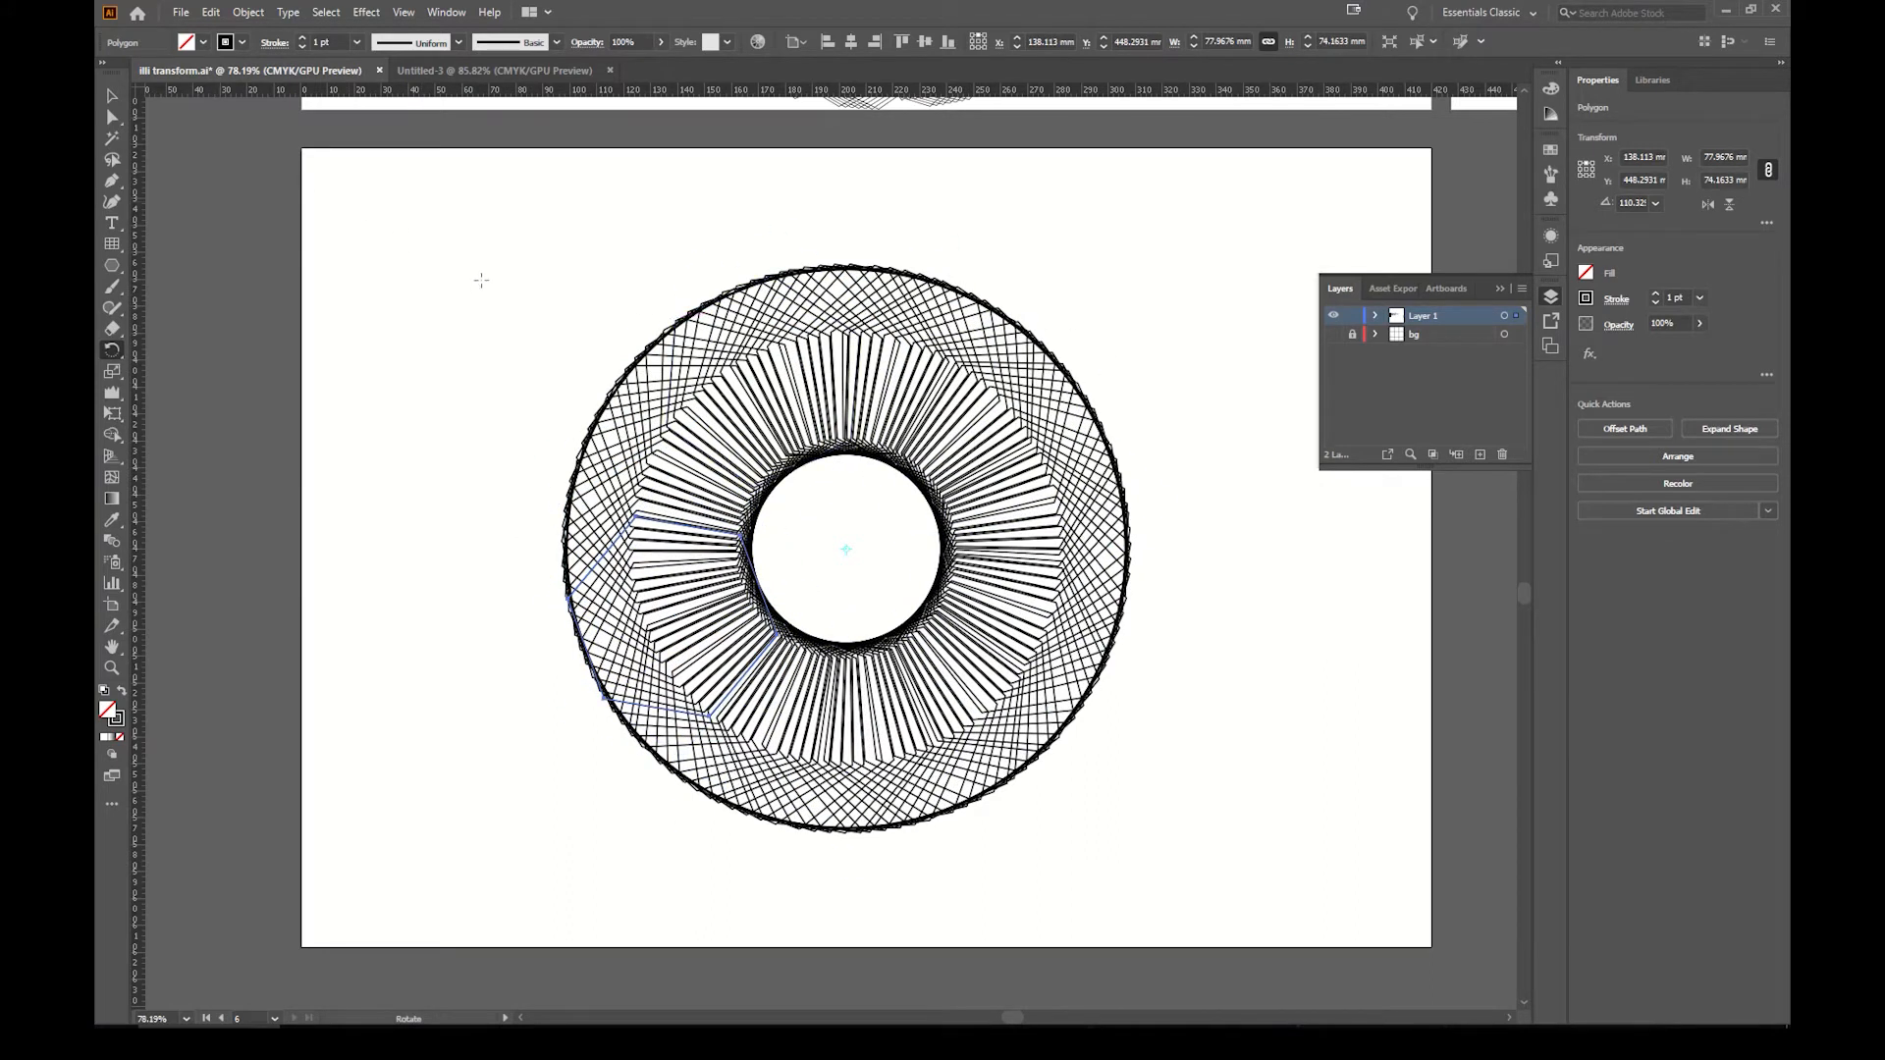
Step: Select the whole circular hexagon pattern on the artboard and delete it
left_click(111, 96)
left_click_drag(471, 213, 1324, 881)
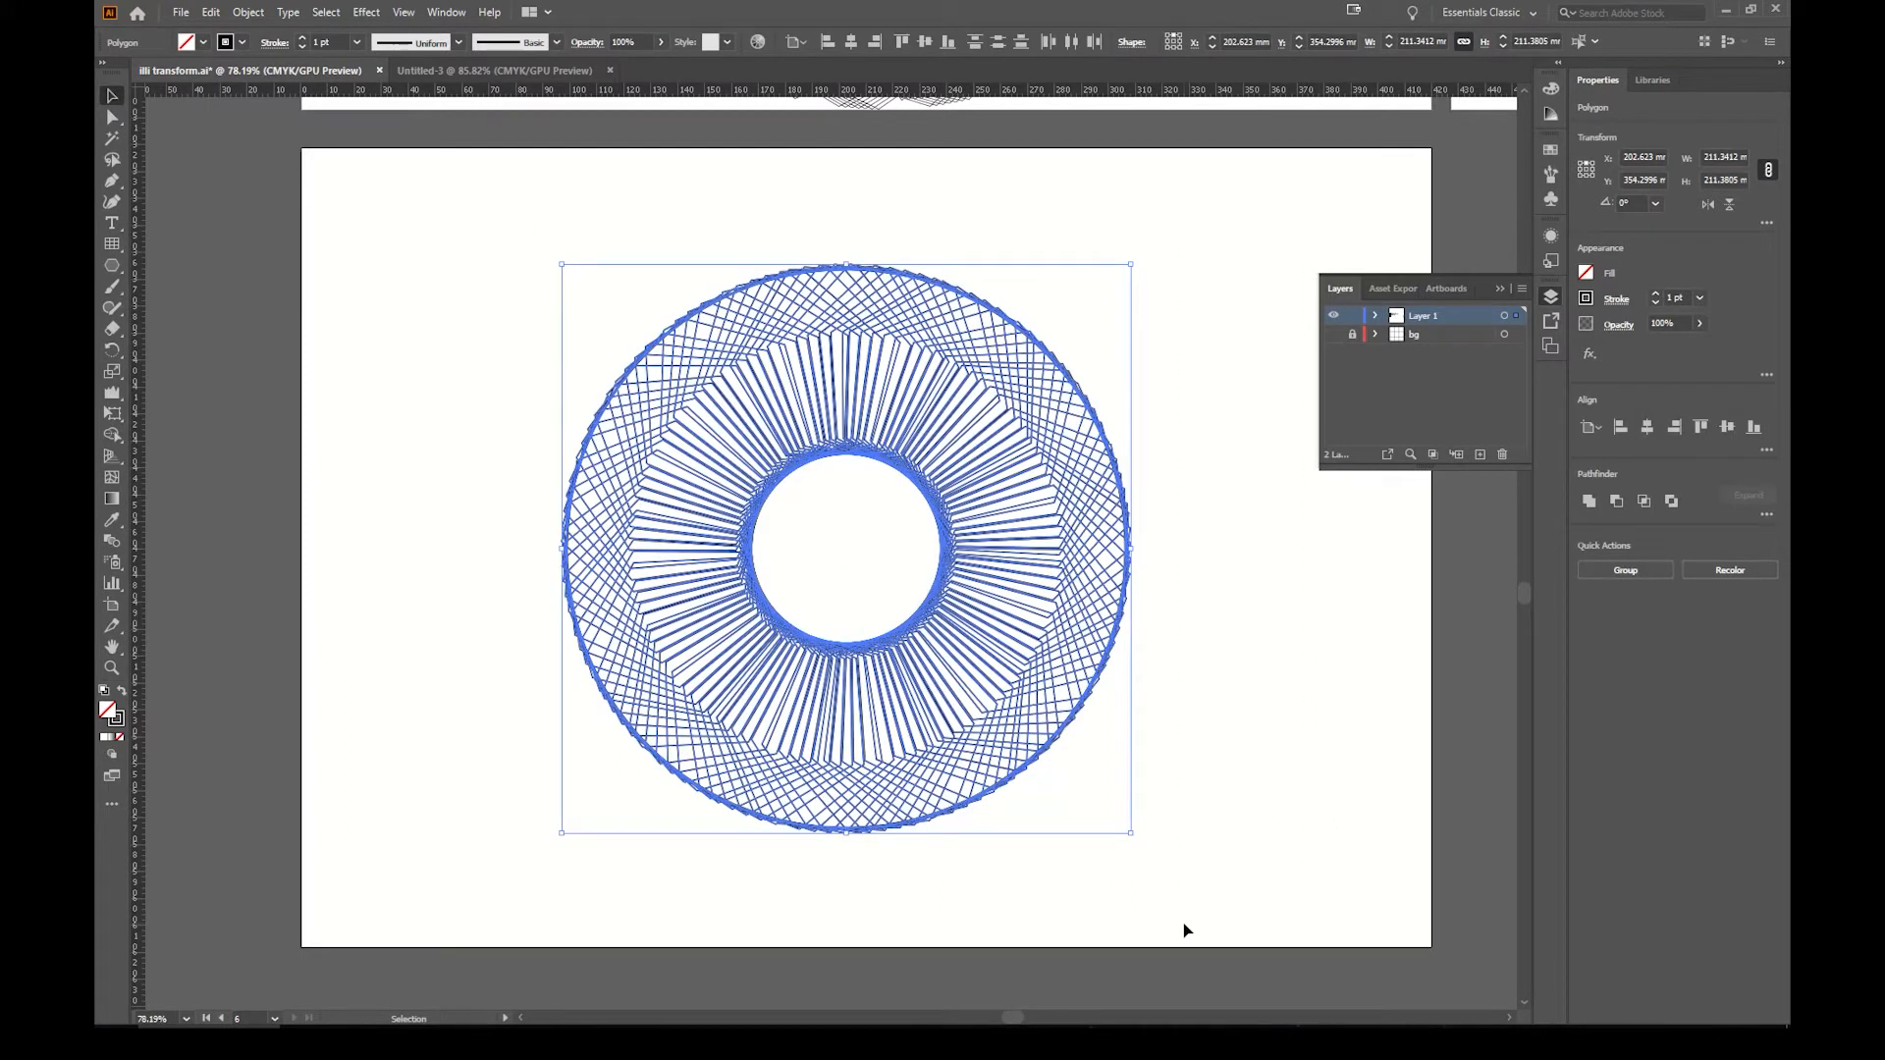
key("Delete")
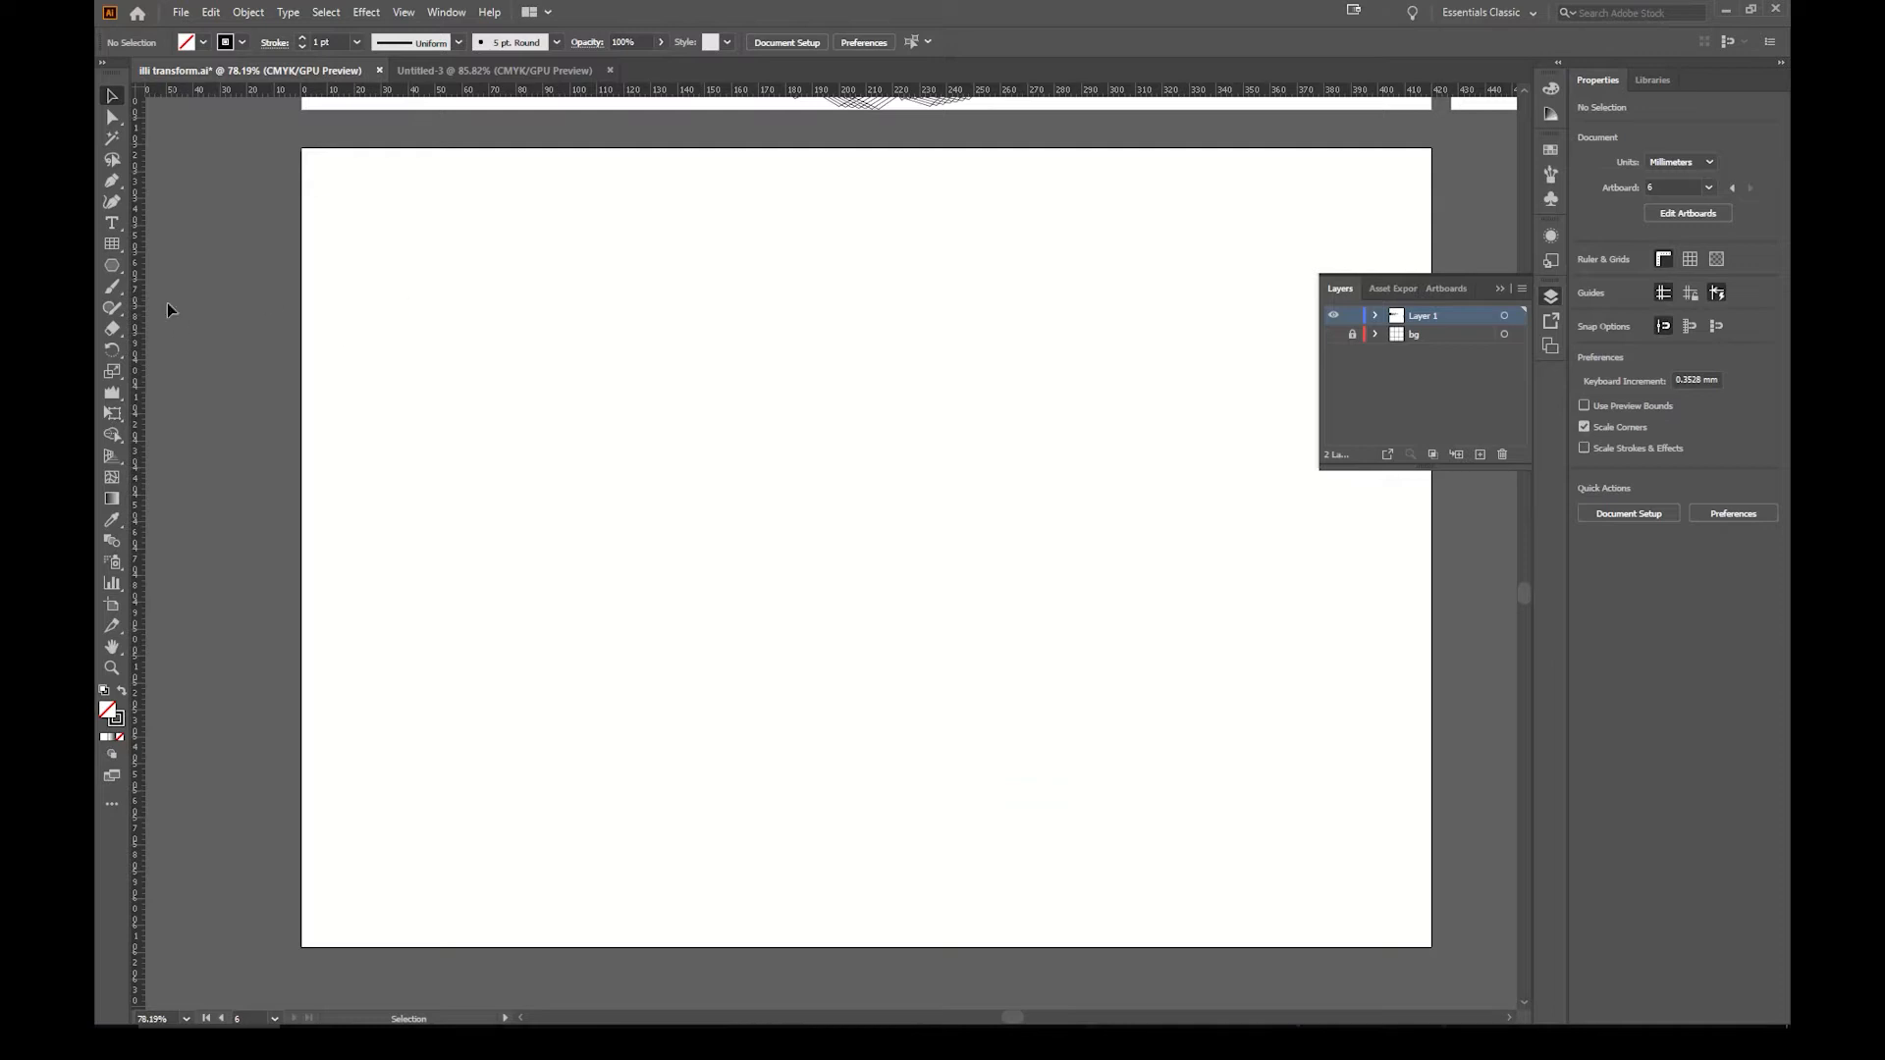
Step: Draw a hexagon about 73 mm wide near the artboard's upper edge and a square of about 58 mm overlapping its lower right side
left_click(108, 266)
left_click(812, 277)
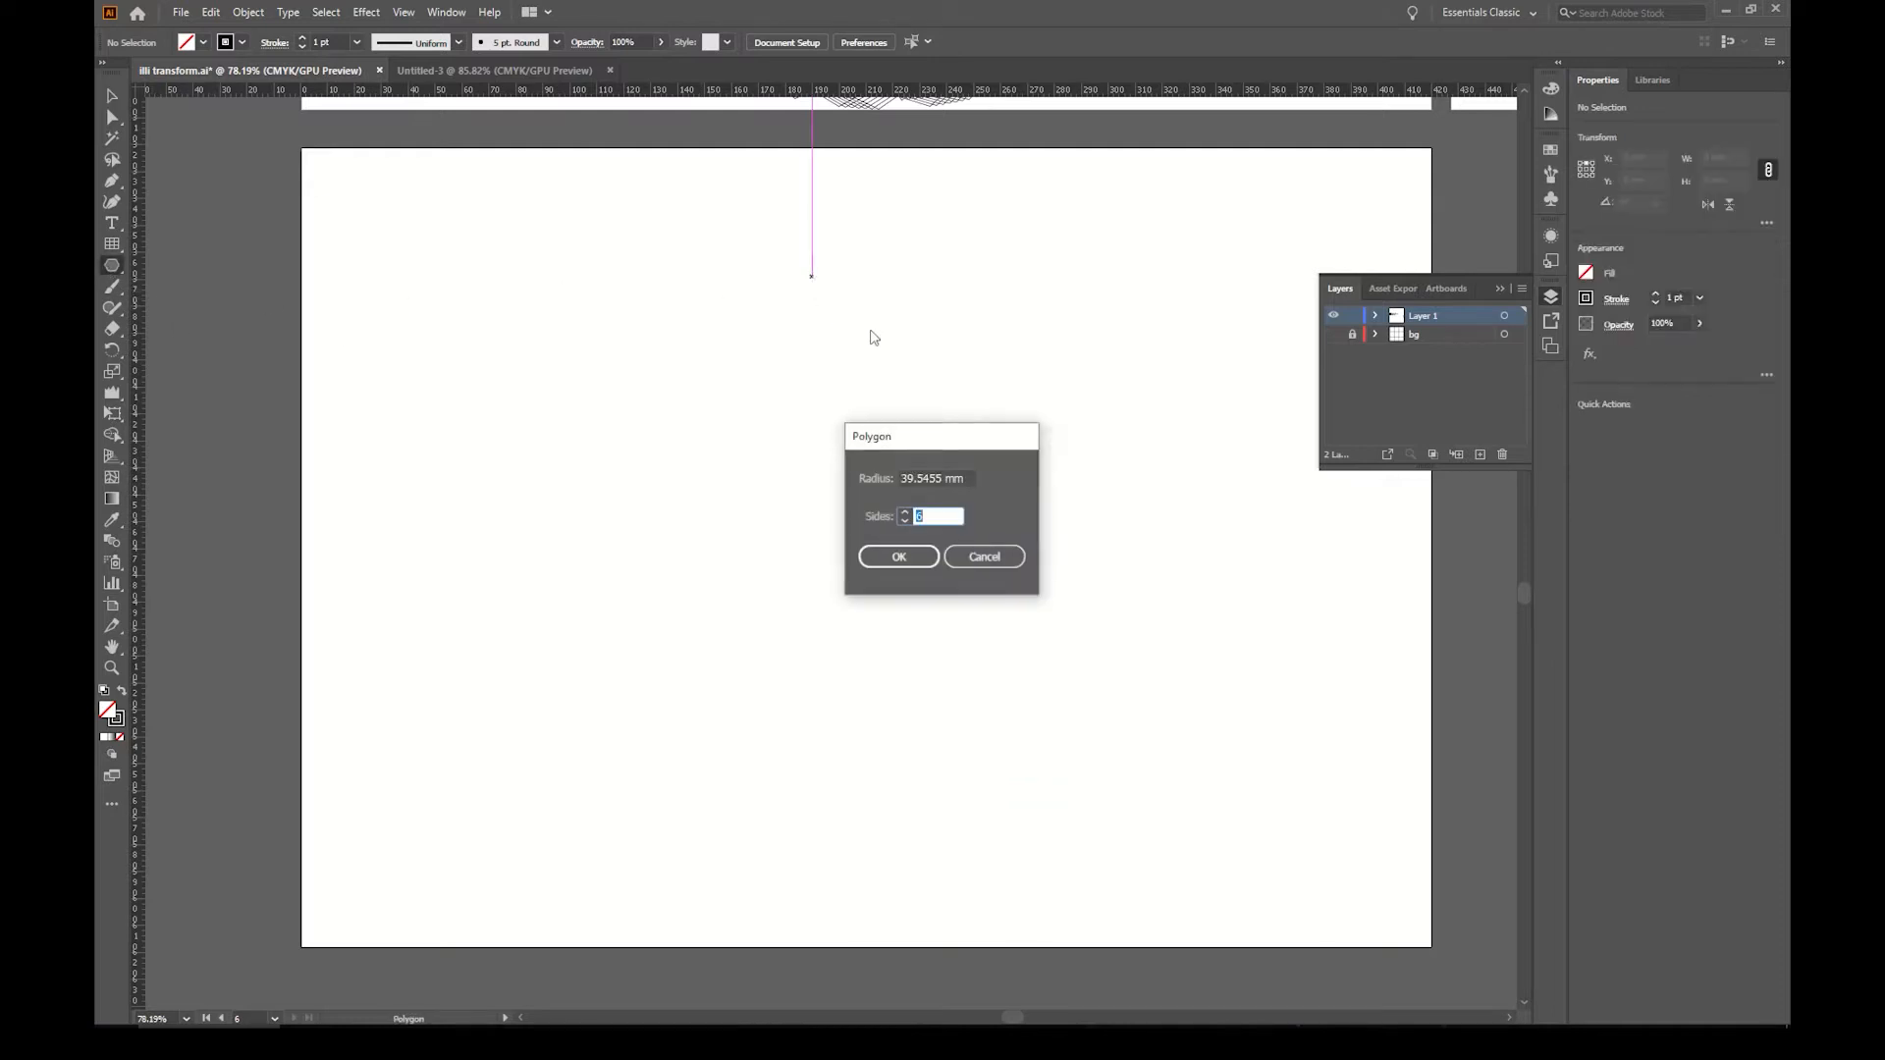
left_click(994, 557)
left_click_drag(756, 271, 835, 322)
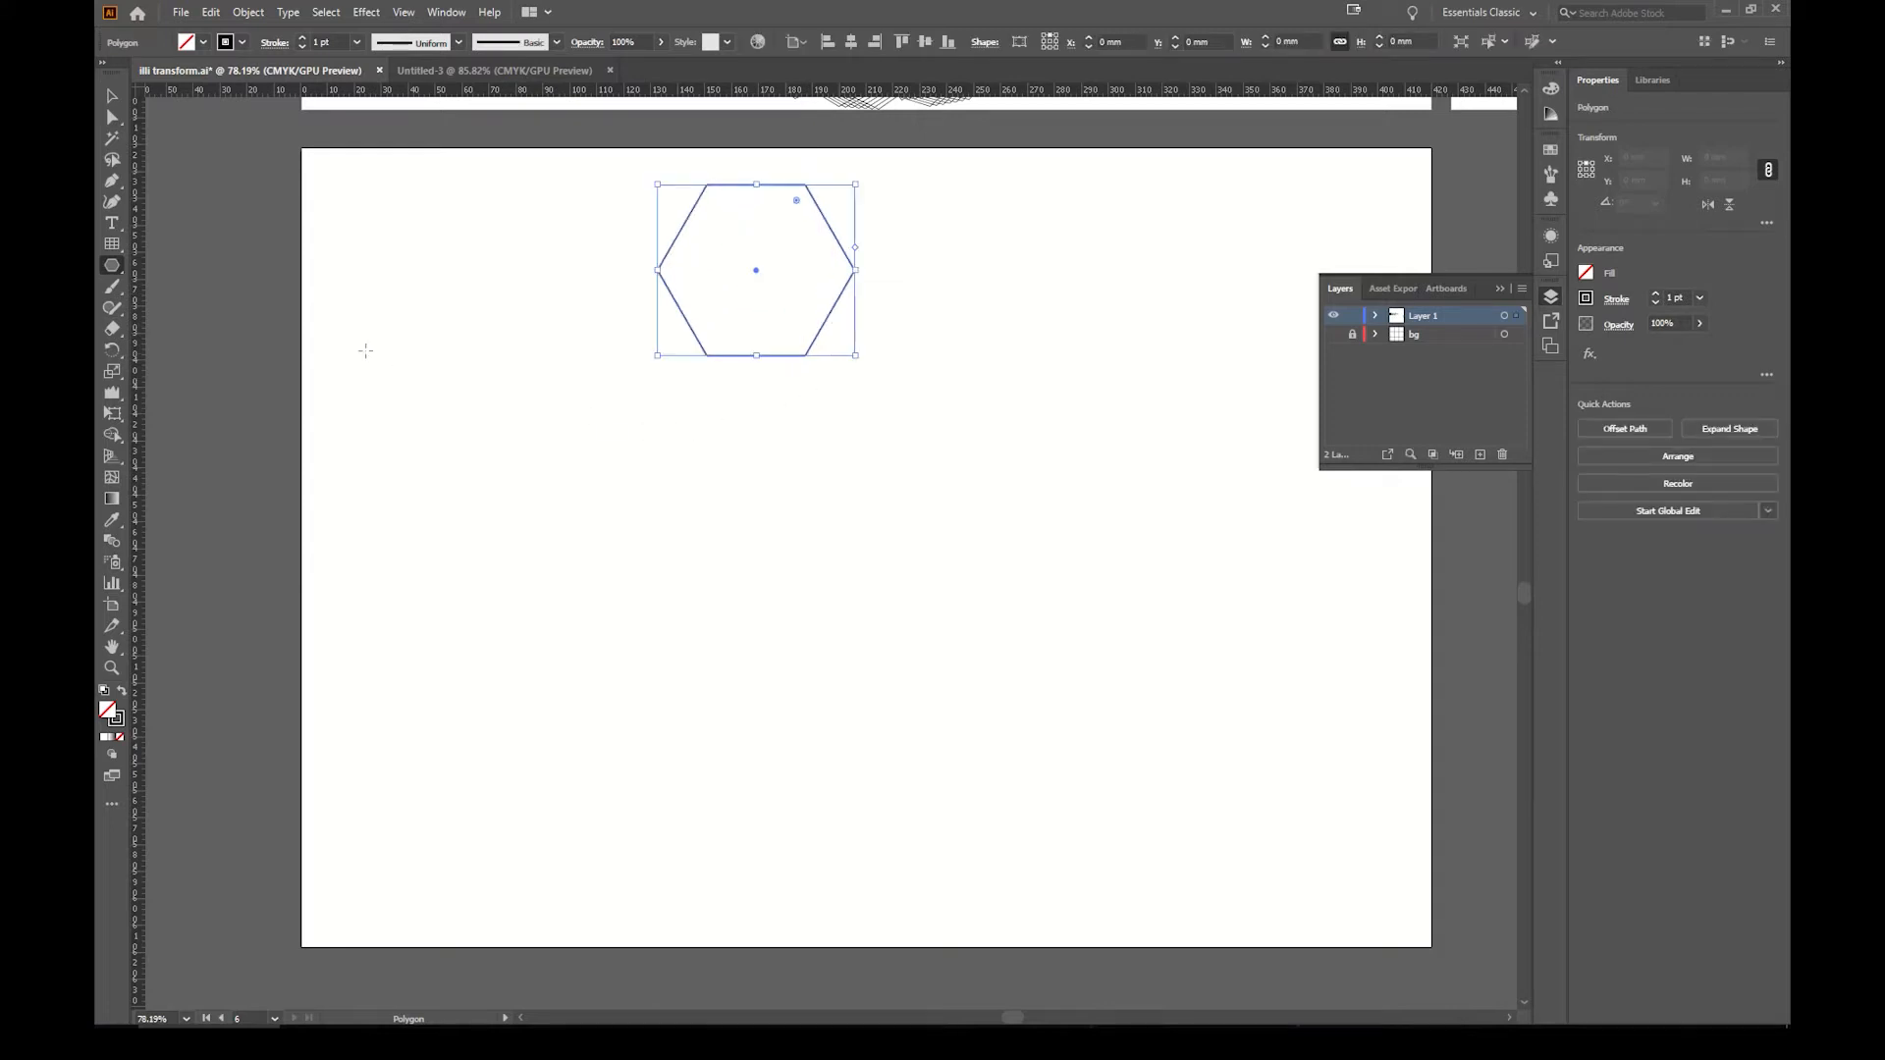
left_click_drag(113, 266, 163, 271)
left_click_drag(724, 297, 881, 452)
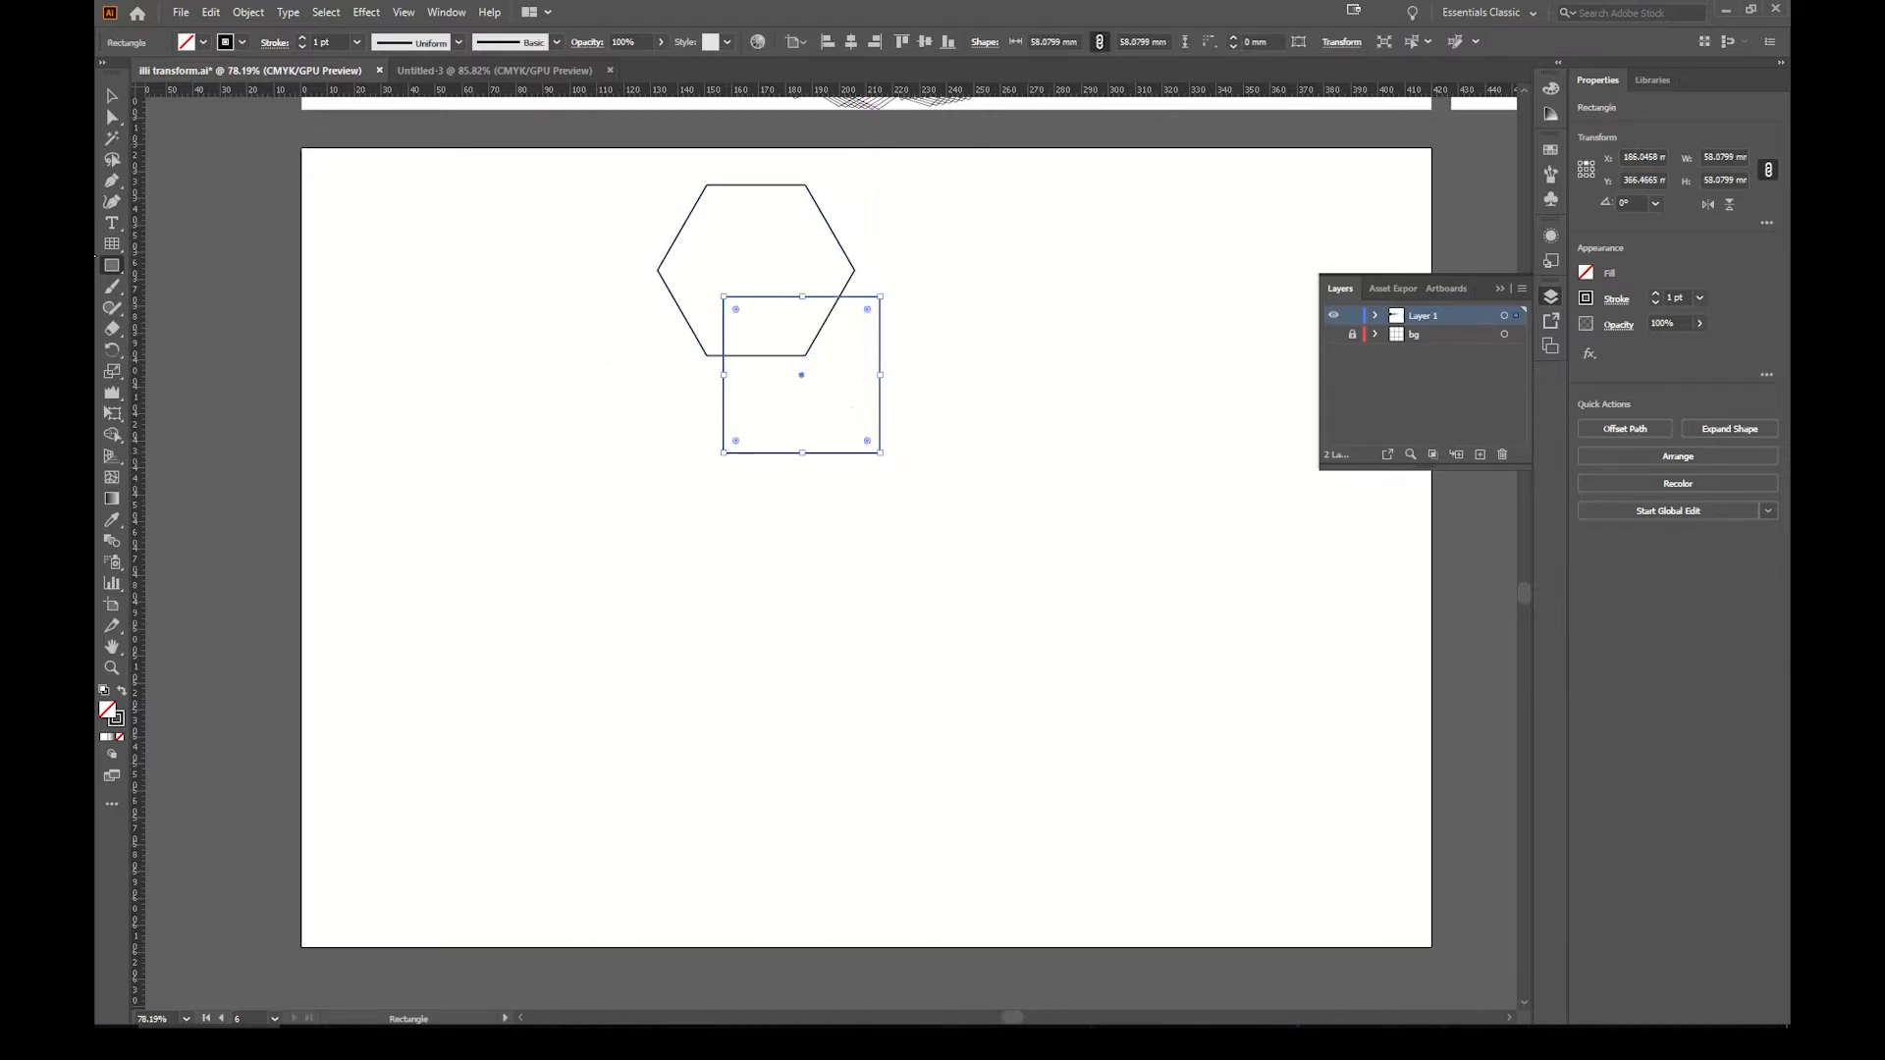
Step: Draw an upright triangle about 53 mm wide and 46 mm high beside the square, reducing the polygon to three sides
left_click_drag(115, 261, 218, 335)
left_click_drag(668, 387, 727, 445)
key("Up")
key("Up")
key("Up")
key("Up")
key("Up")
key("Up")
key("Down")
key("Down")
key("Down")
key("Down")
key("Down")
key("Down")
key("Down")
key("Down")
key("Down")
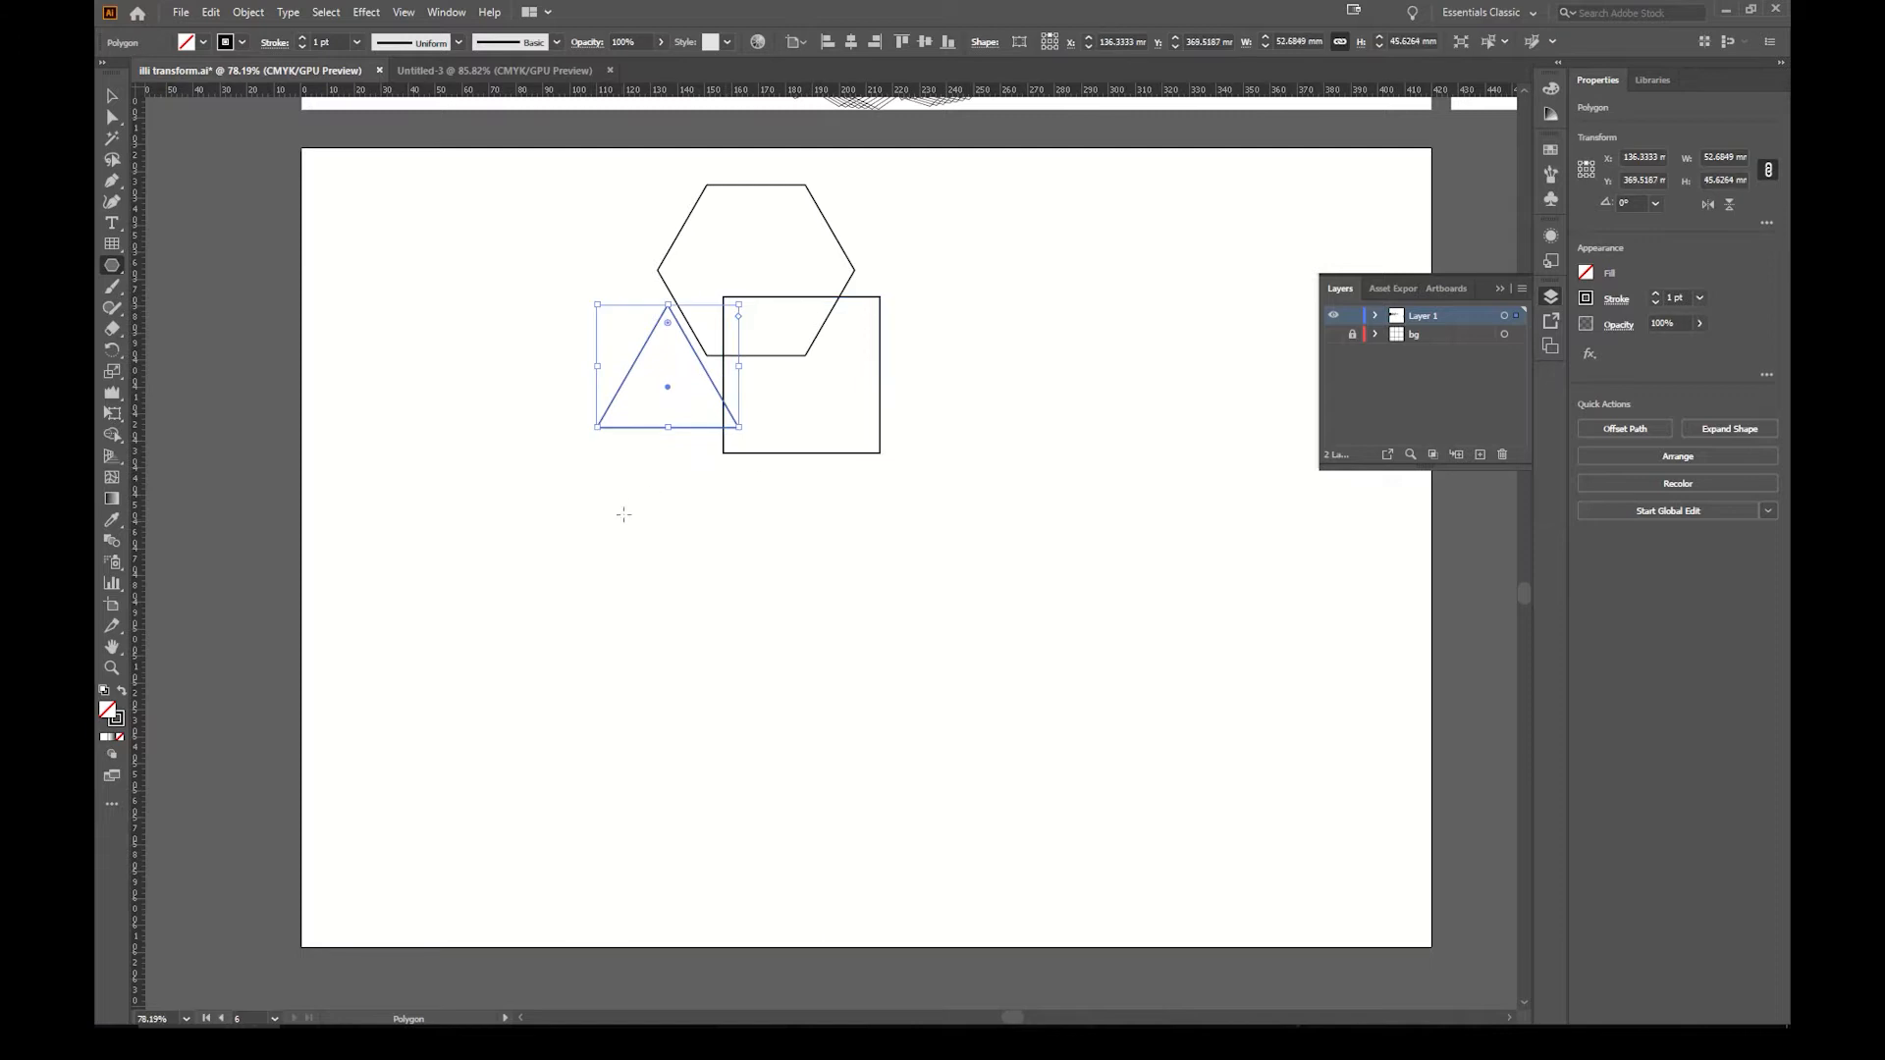
Step: Move the triangle below the hexagon so its tip overlaps the square, and scale the square down to about 41 mm per side
key("v")
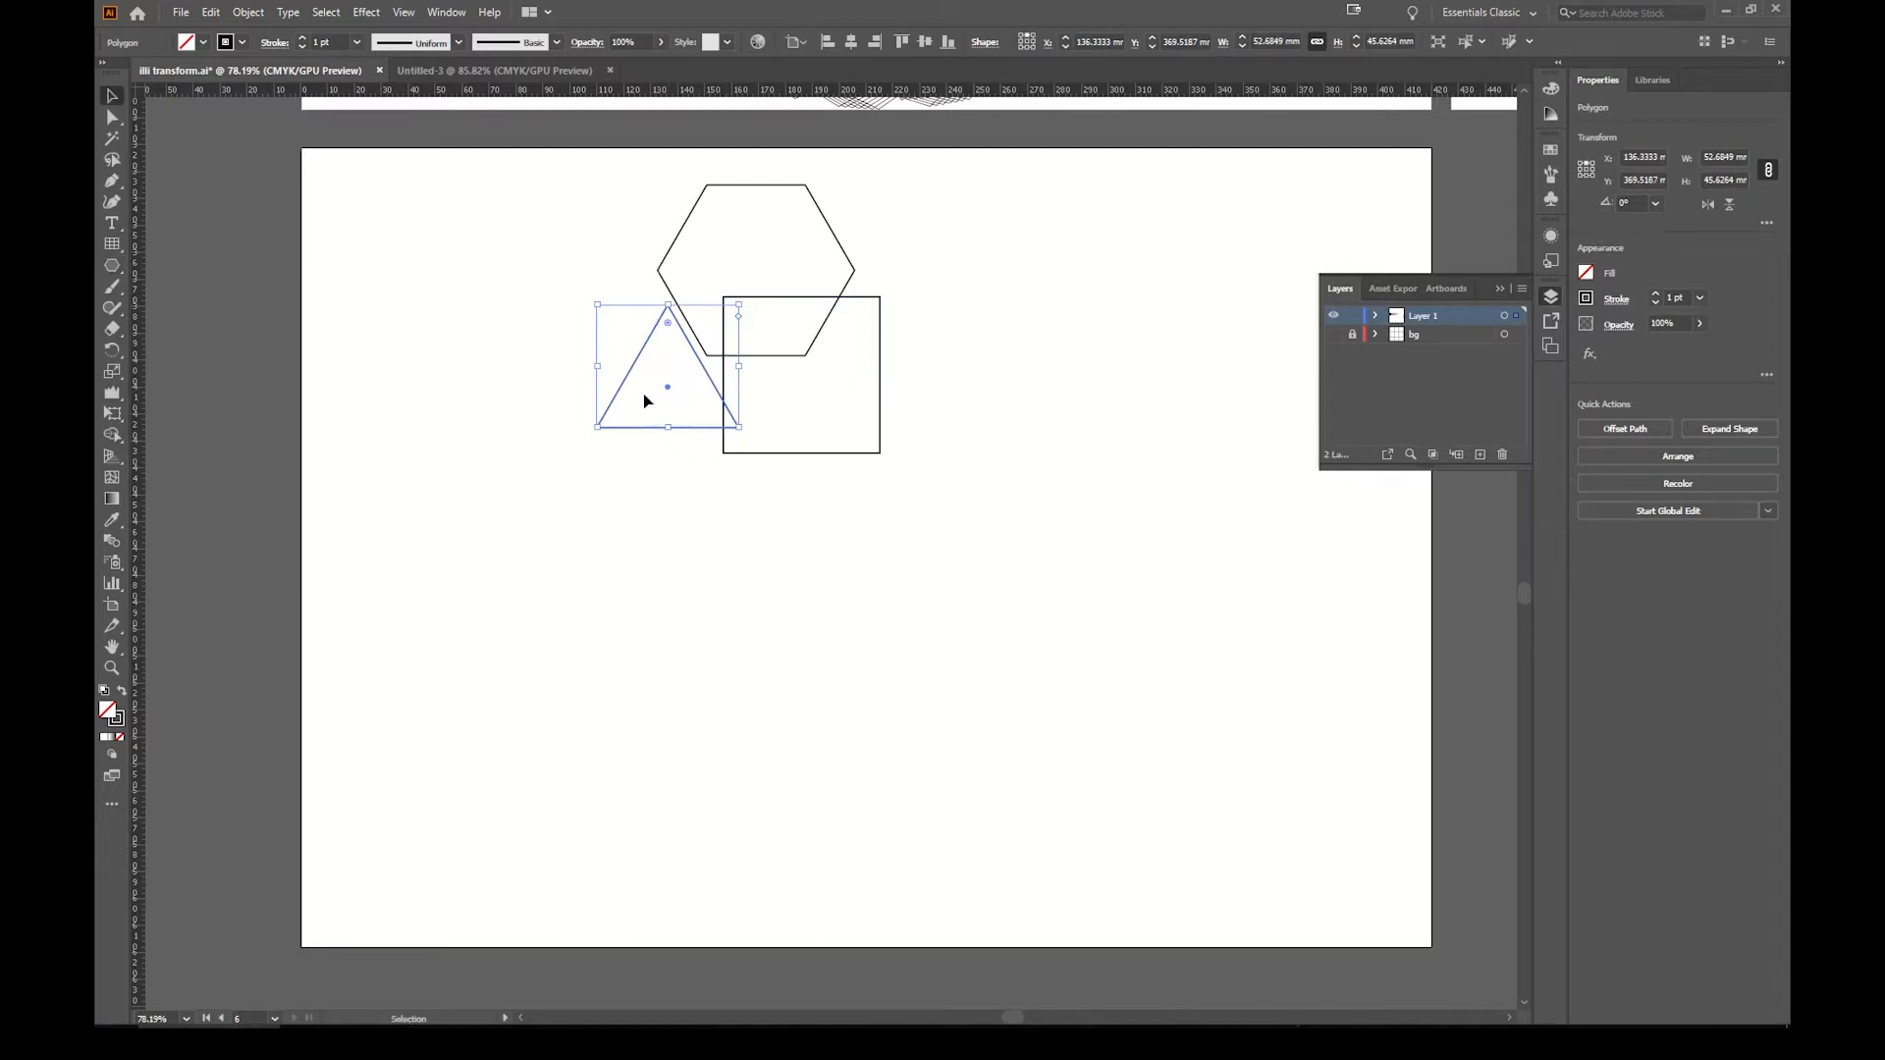
left_click(689, 423)
left_click_drag(694, 426, 773, 503)
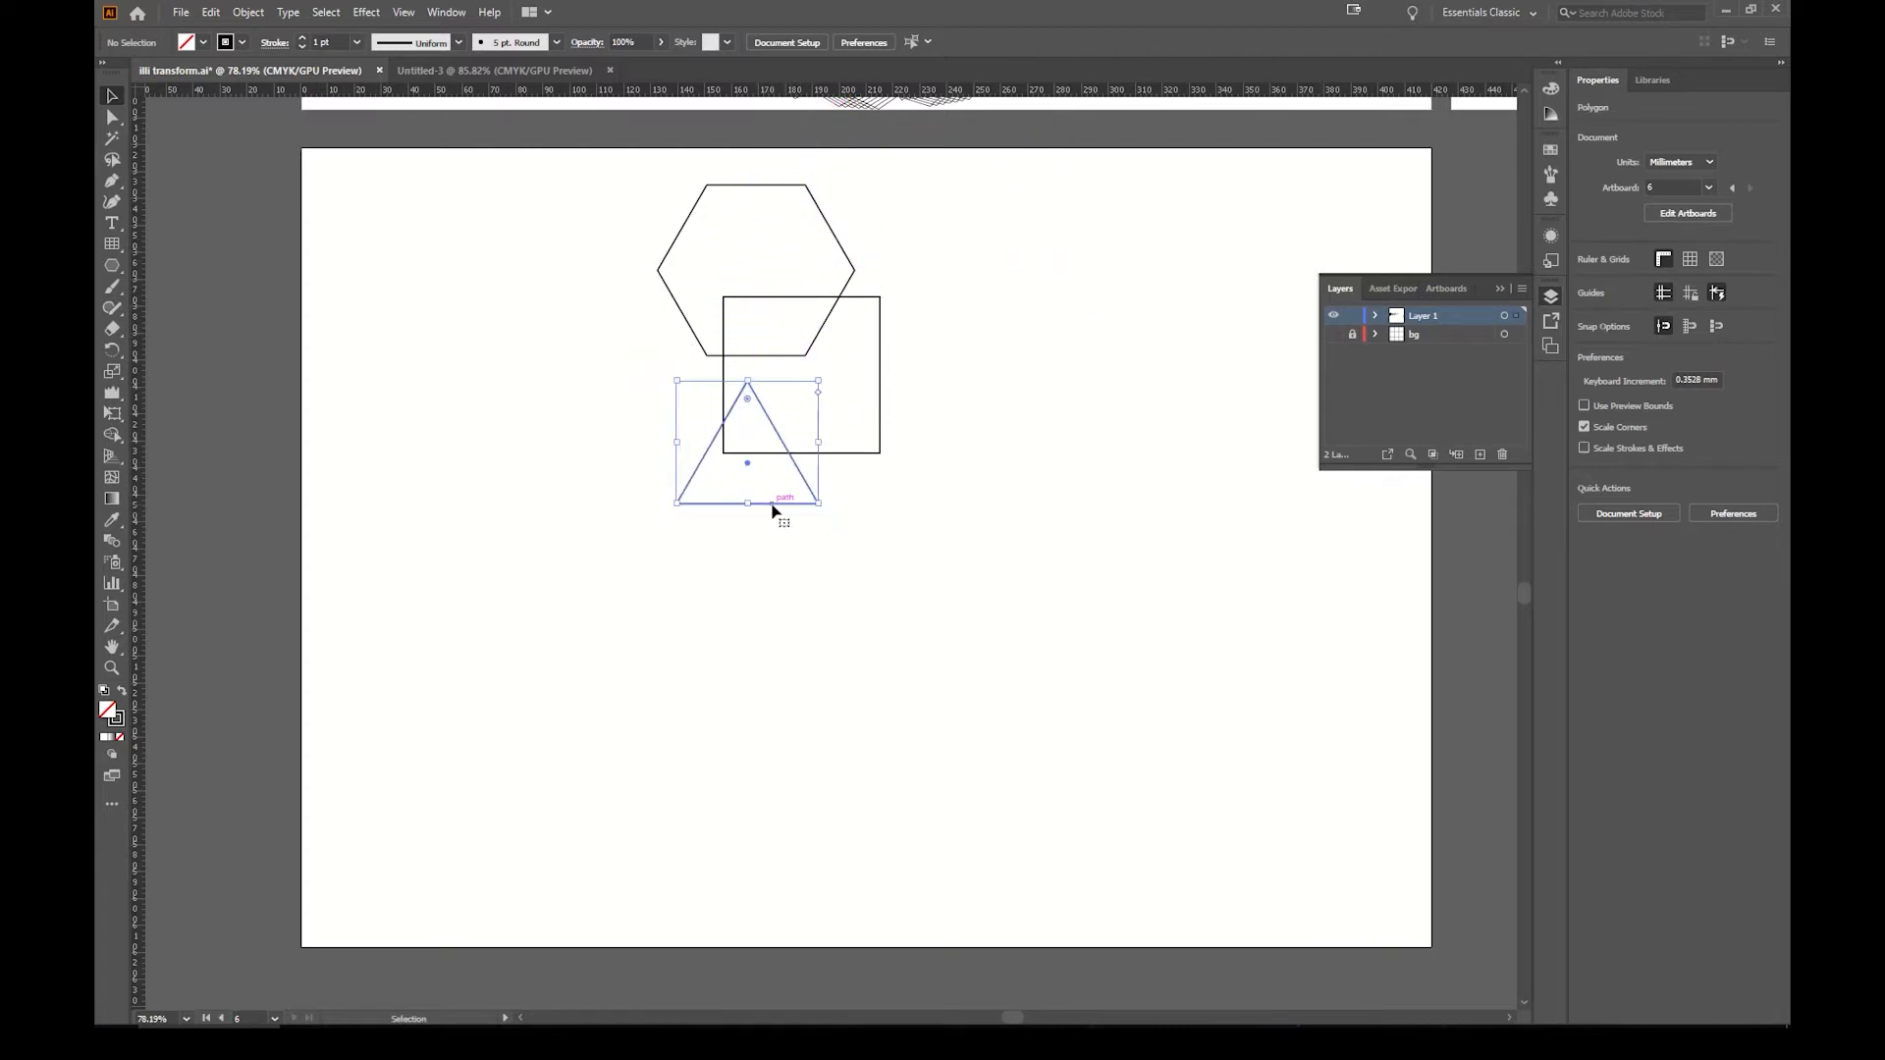
left_click(880, 411)
left_click_drag(880, 453, 835, 408)
left_click(909, 433)
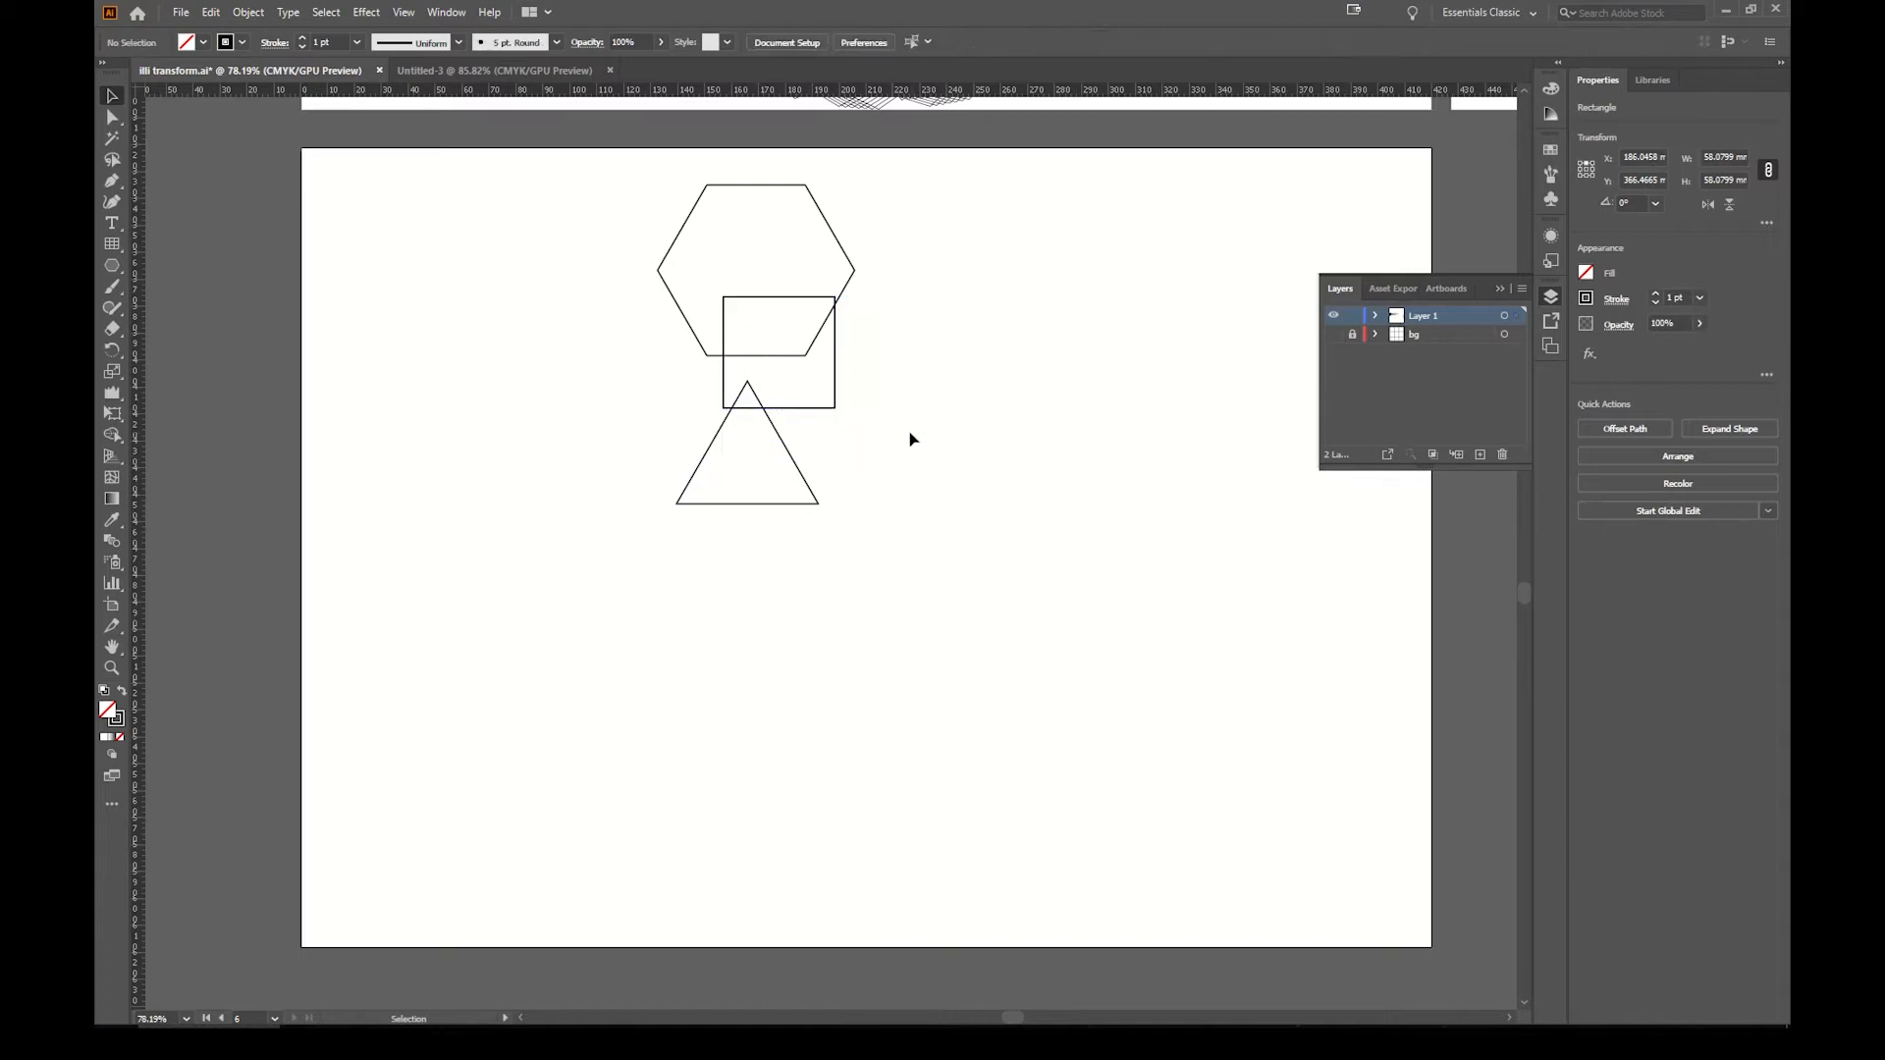
Step: Rotate a copy of the hexagon, square and triangle about 37° clockwise around a pivot point below the triangle
left_click_drag(938, 579, 652, 203)
key("r")
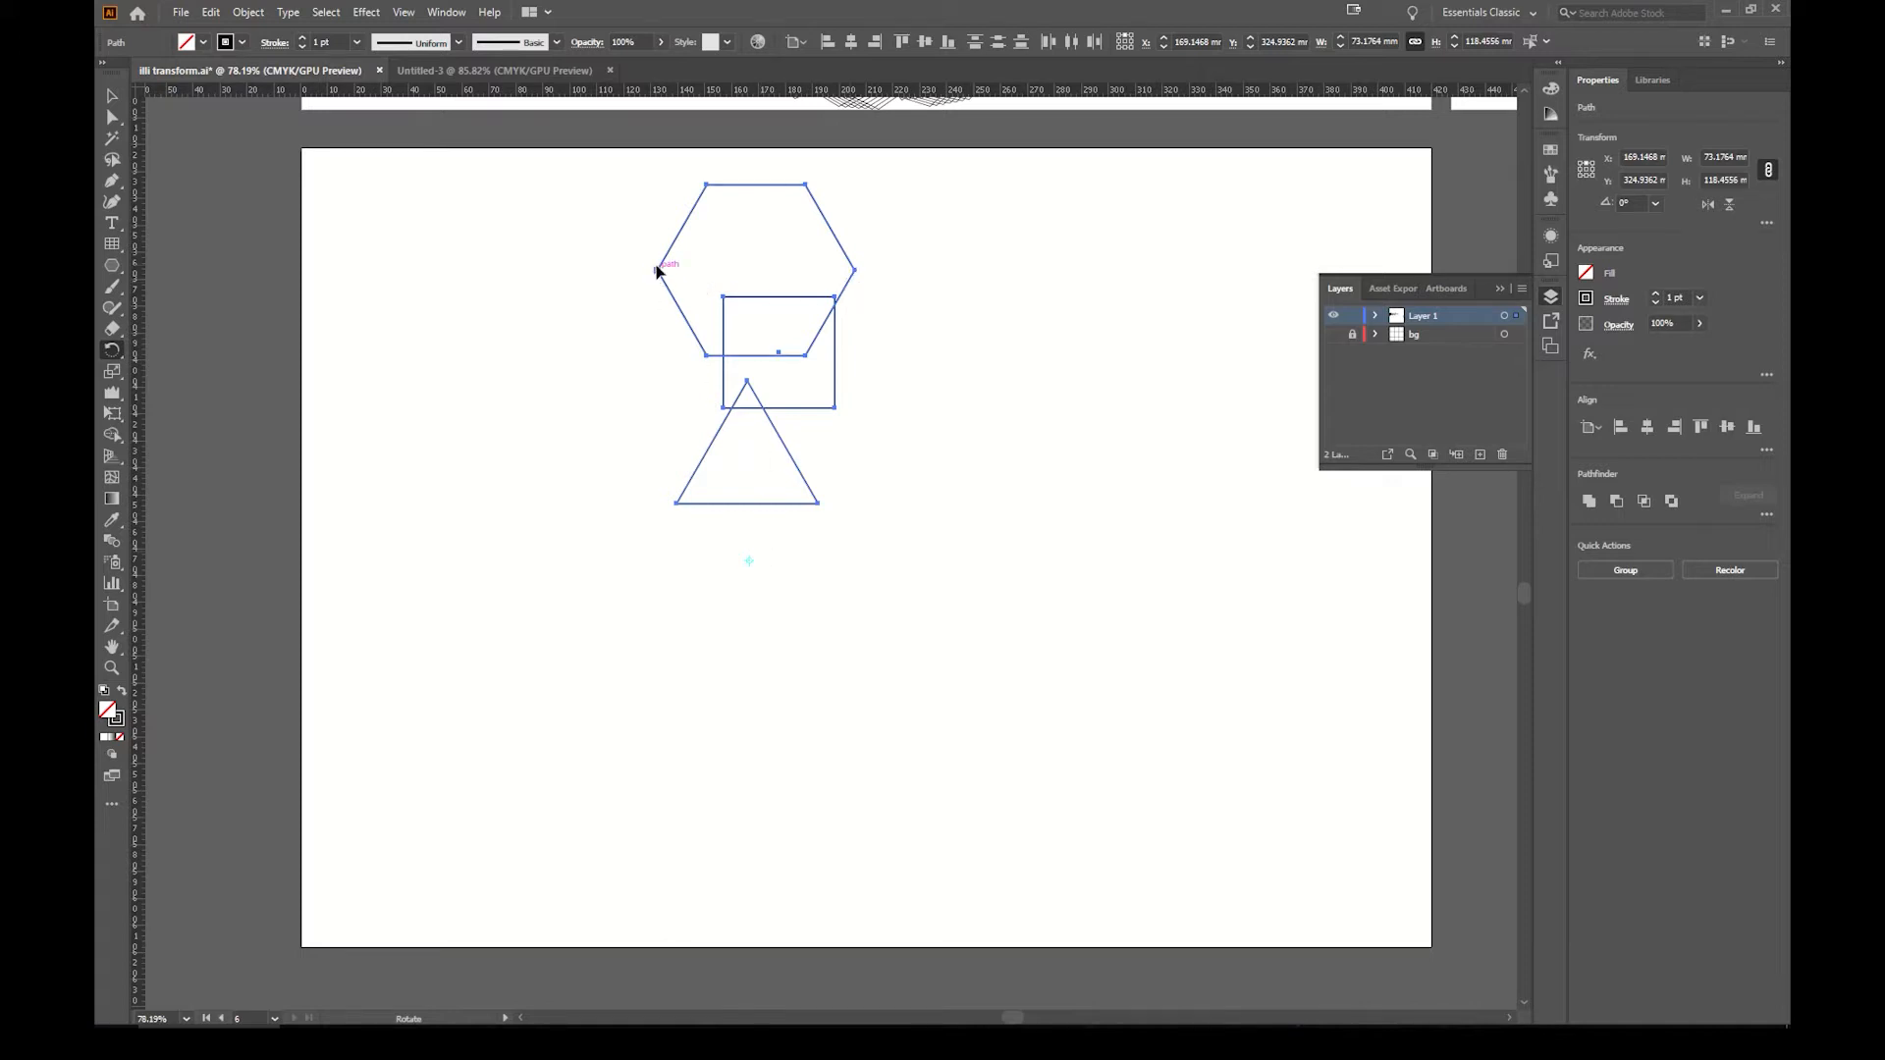
left_click_drag(657, 272, 854, 284)
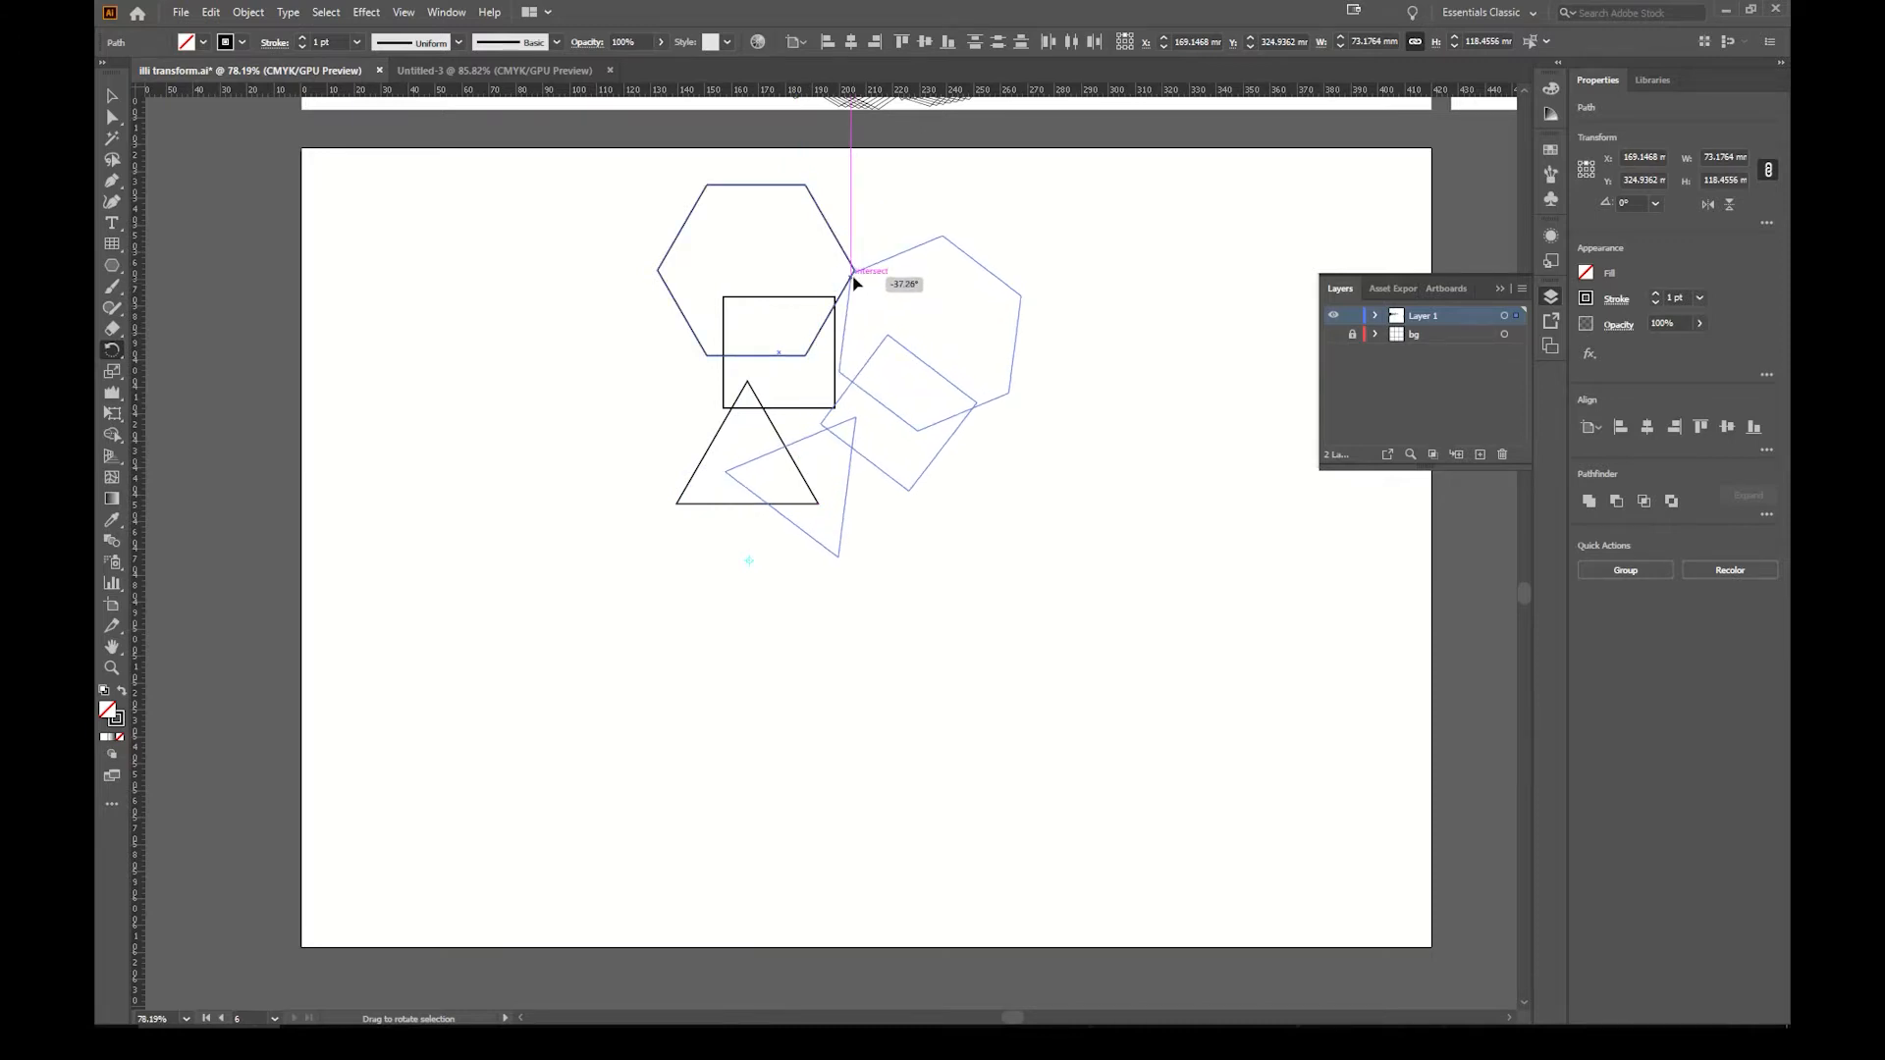
mouse_move(854, 284)
left_mouse_down()
mouse_move(777, 270)
mouse_move(836, 292)
mouse_move(854, 271)
left_mouse_up()
left_click(854, 271, "alt")
left_click(204, 488)
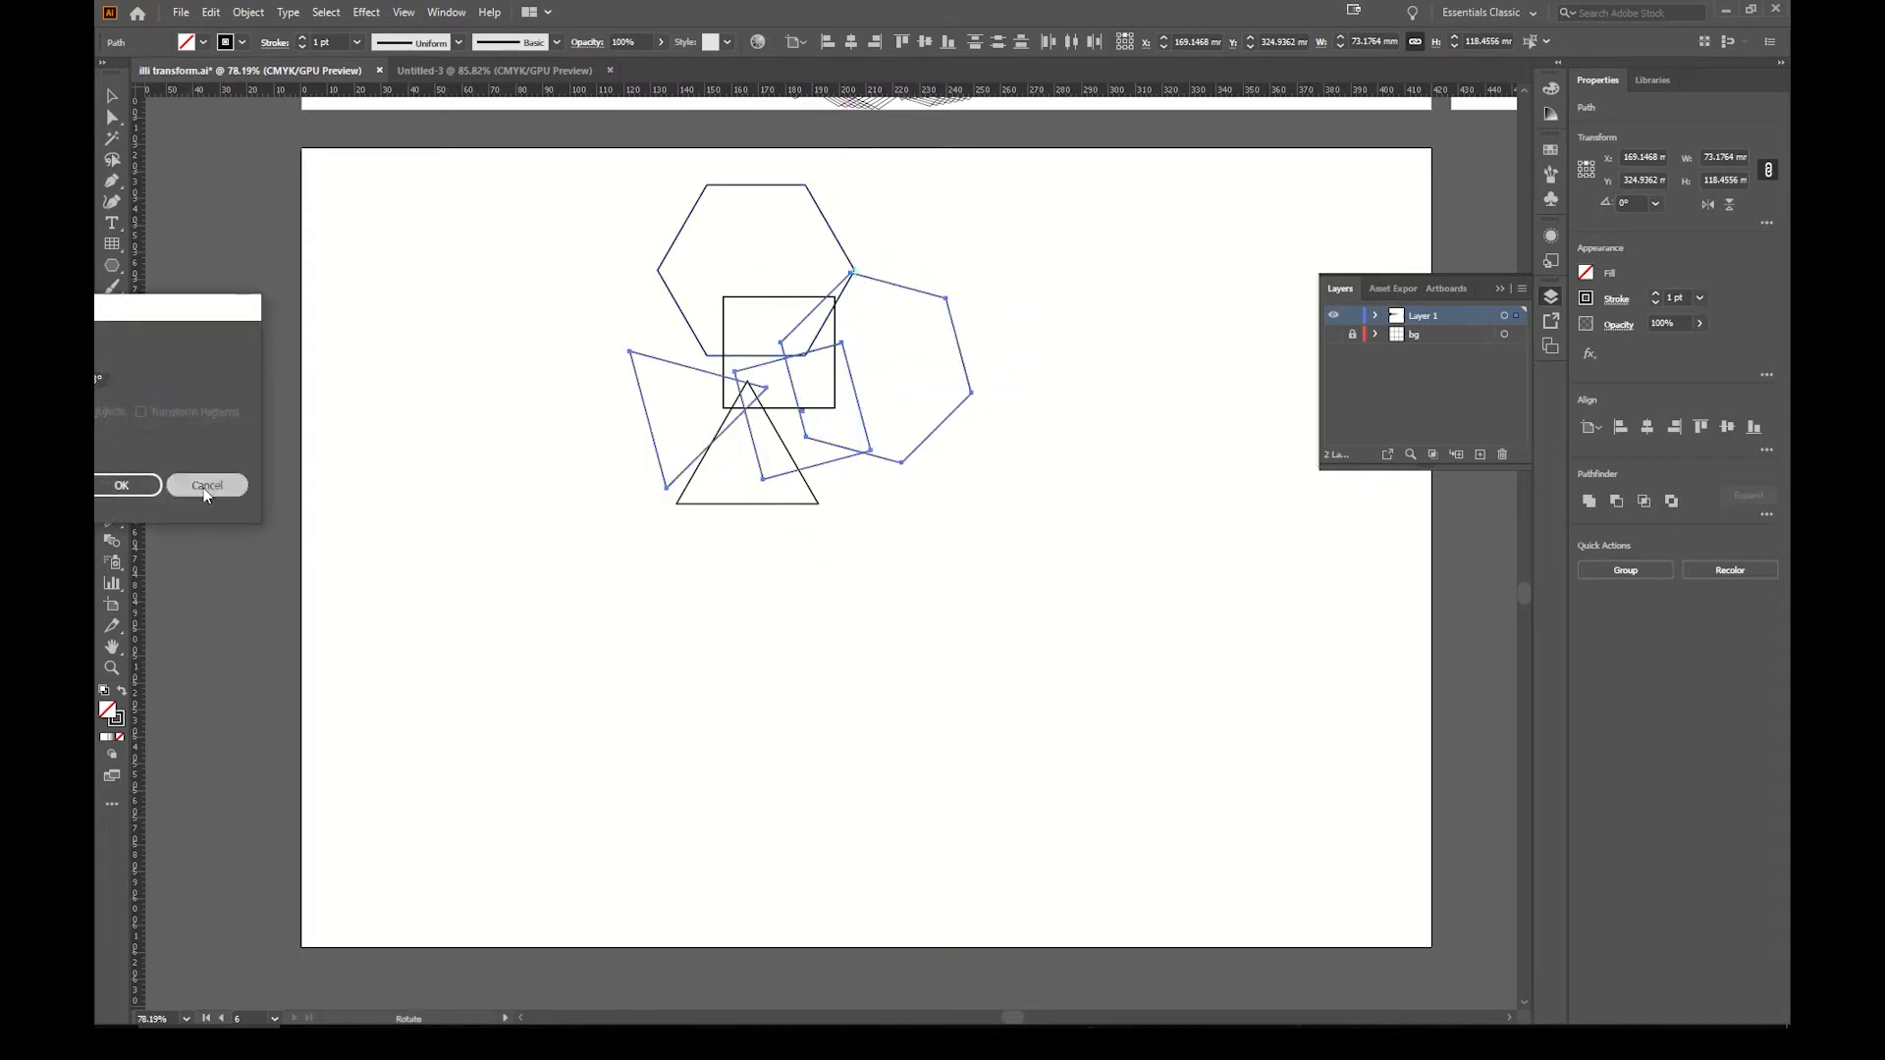
Step: Repeat the rotated-copy transformation of the three shapes over several turns until they form a layered circular pattern
key("v")
key("ctrl+d")
key("ctrl+d")
key("ctrl+d")
key("ctrl+d")
key("ctrl+d")
key("ctrl+d")
key("ctrl+d")
key("ctrl+d")
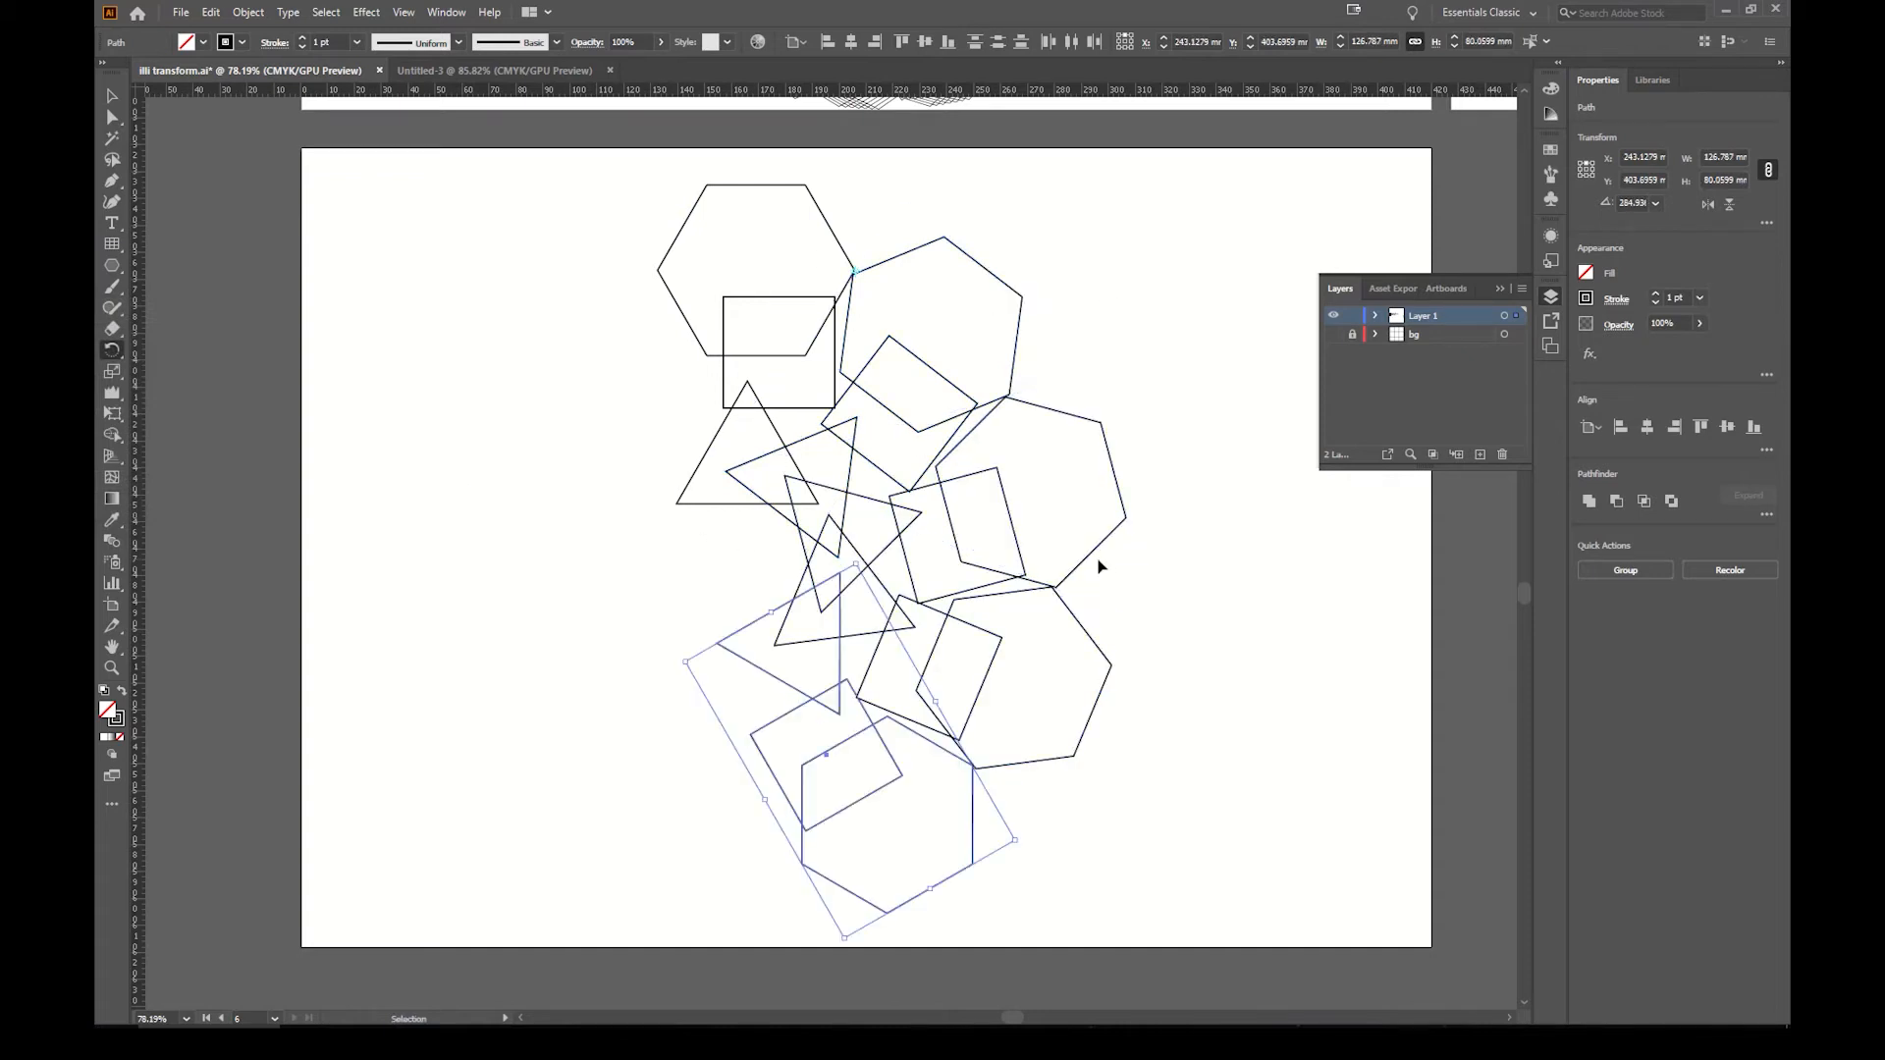
key("r")
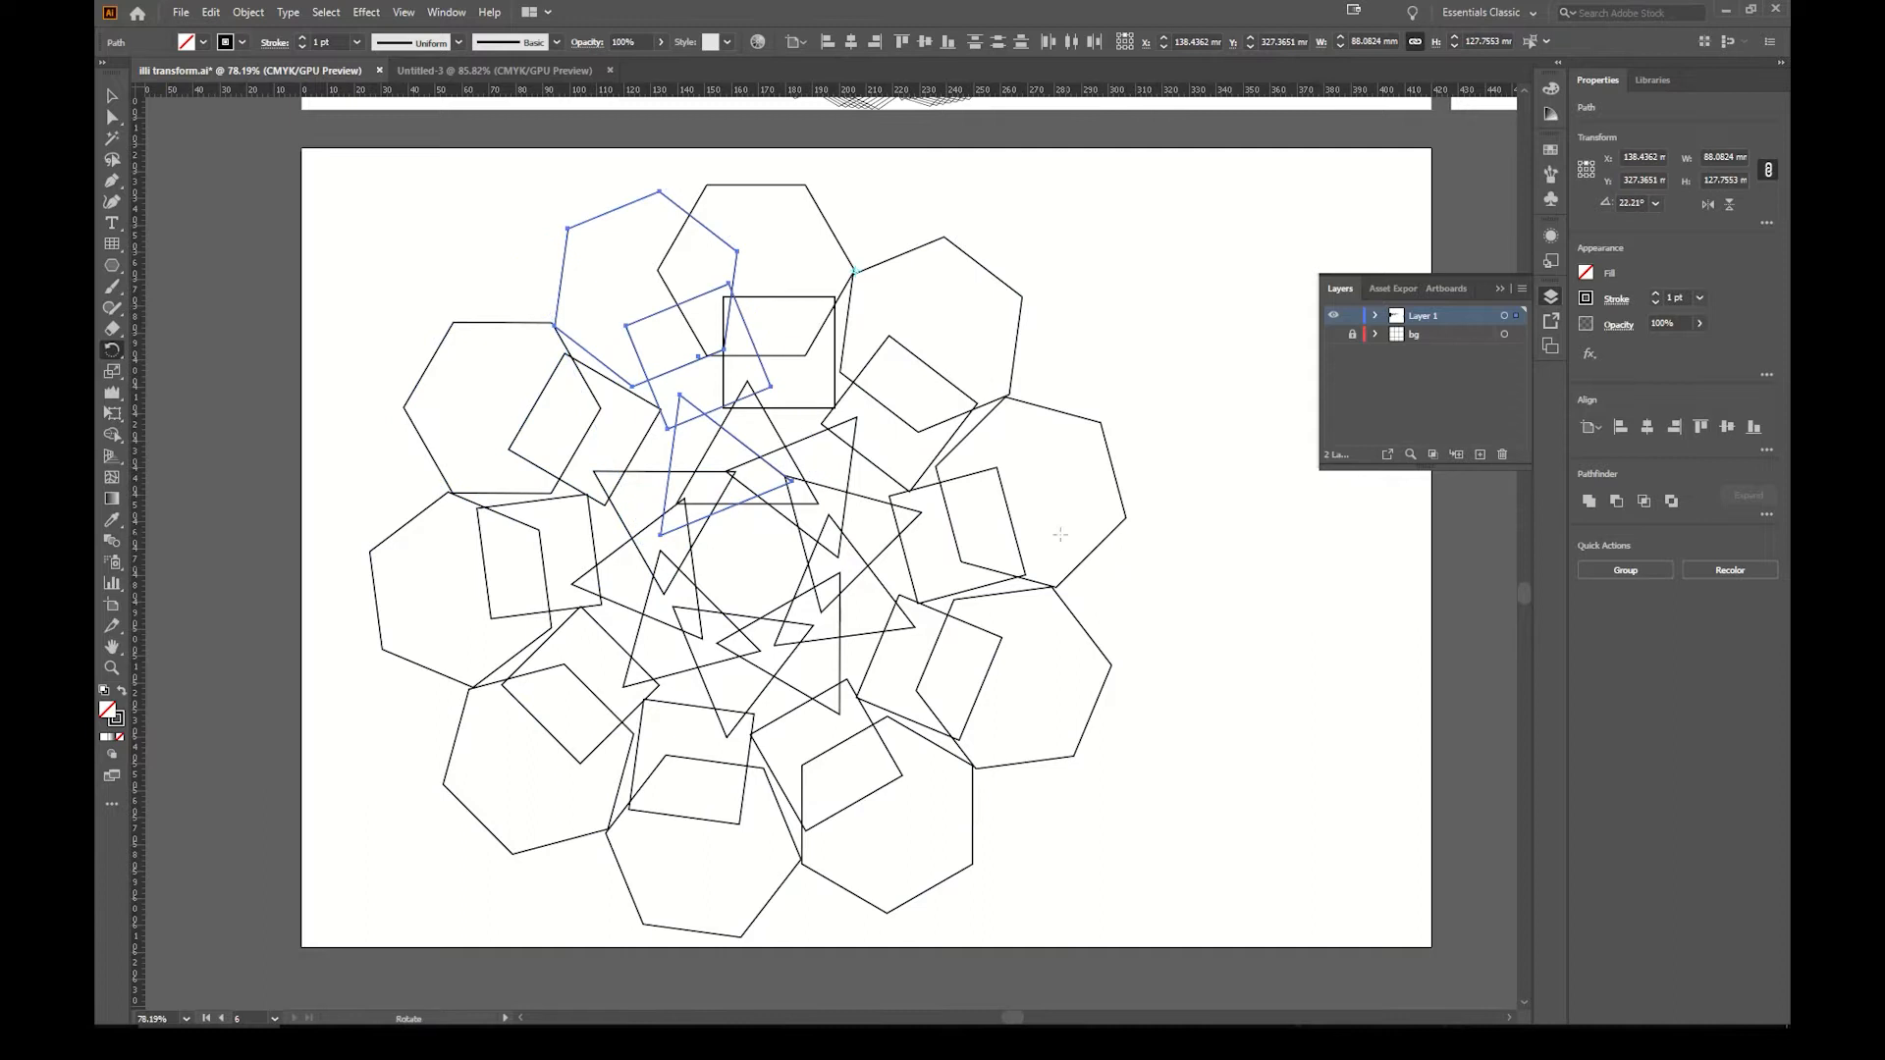
key("v")
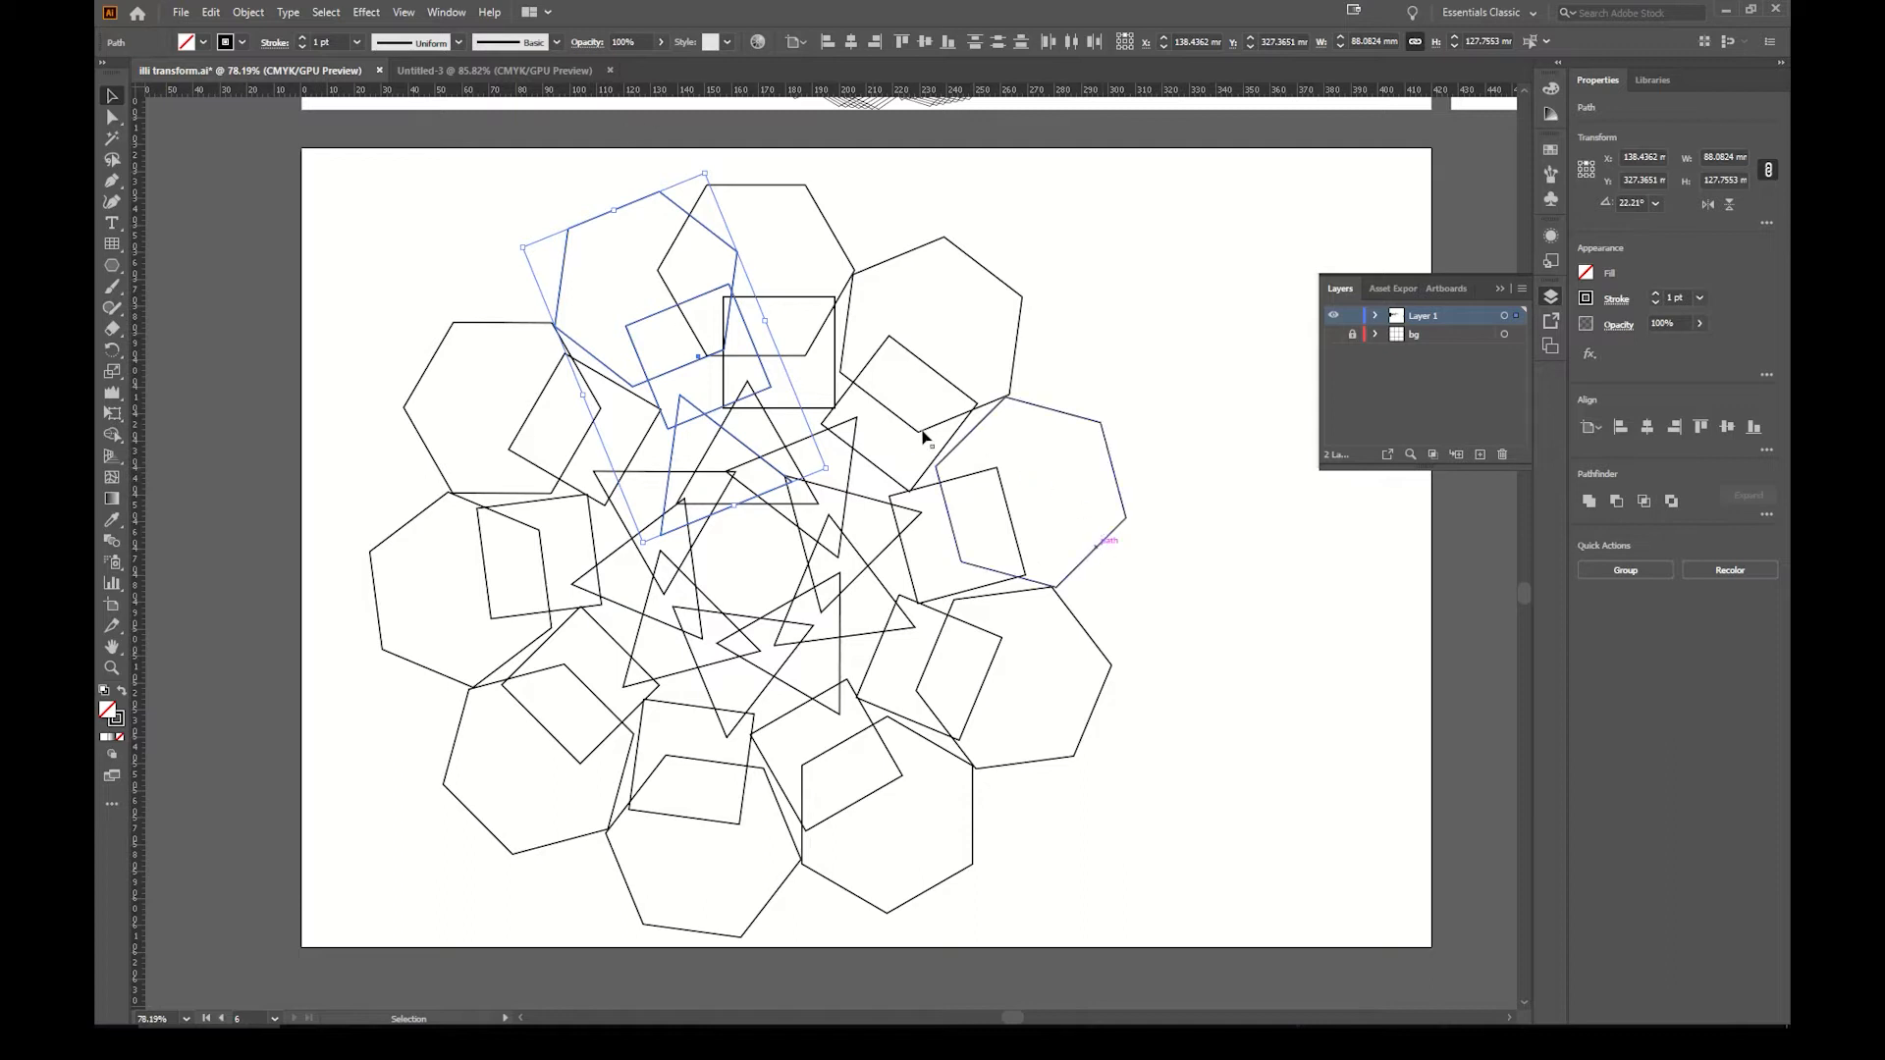
key("a")
key("ctrl+d")
key("ctrl+d")
key("ctrl+d")
key("ctrl+d")
key("ctrl+d")
key("ctrl+d")
key("ctrl+d")
key("ctrl+d")
key("ctrl+d")
key("ctrl+d")
key("ctrl+d")
key("ctrl+d")
key("ctrl+d")
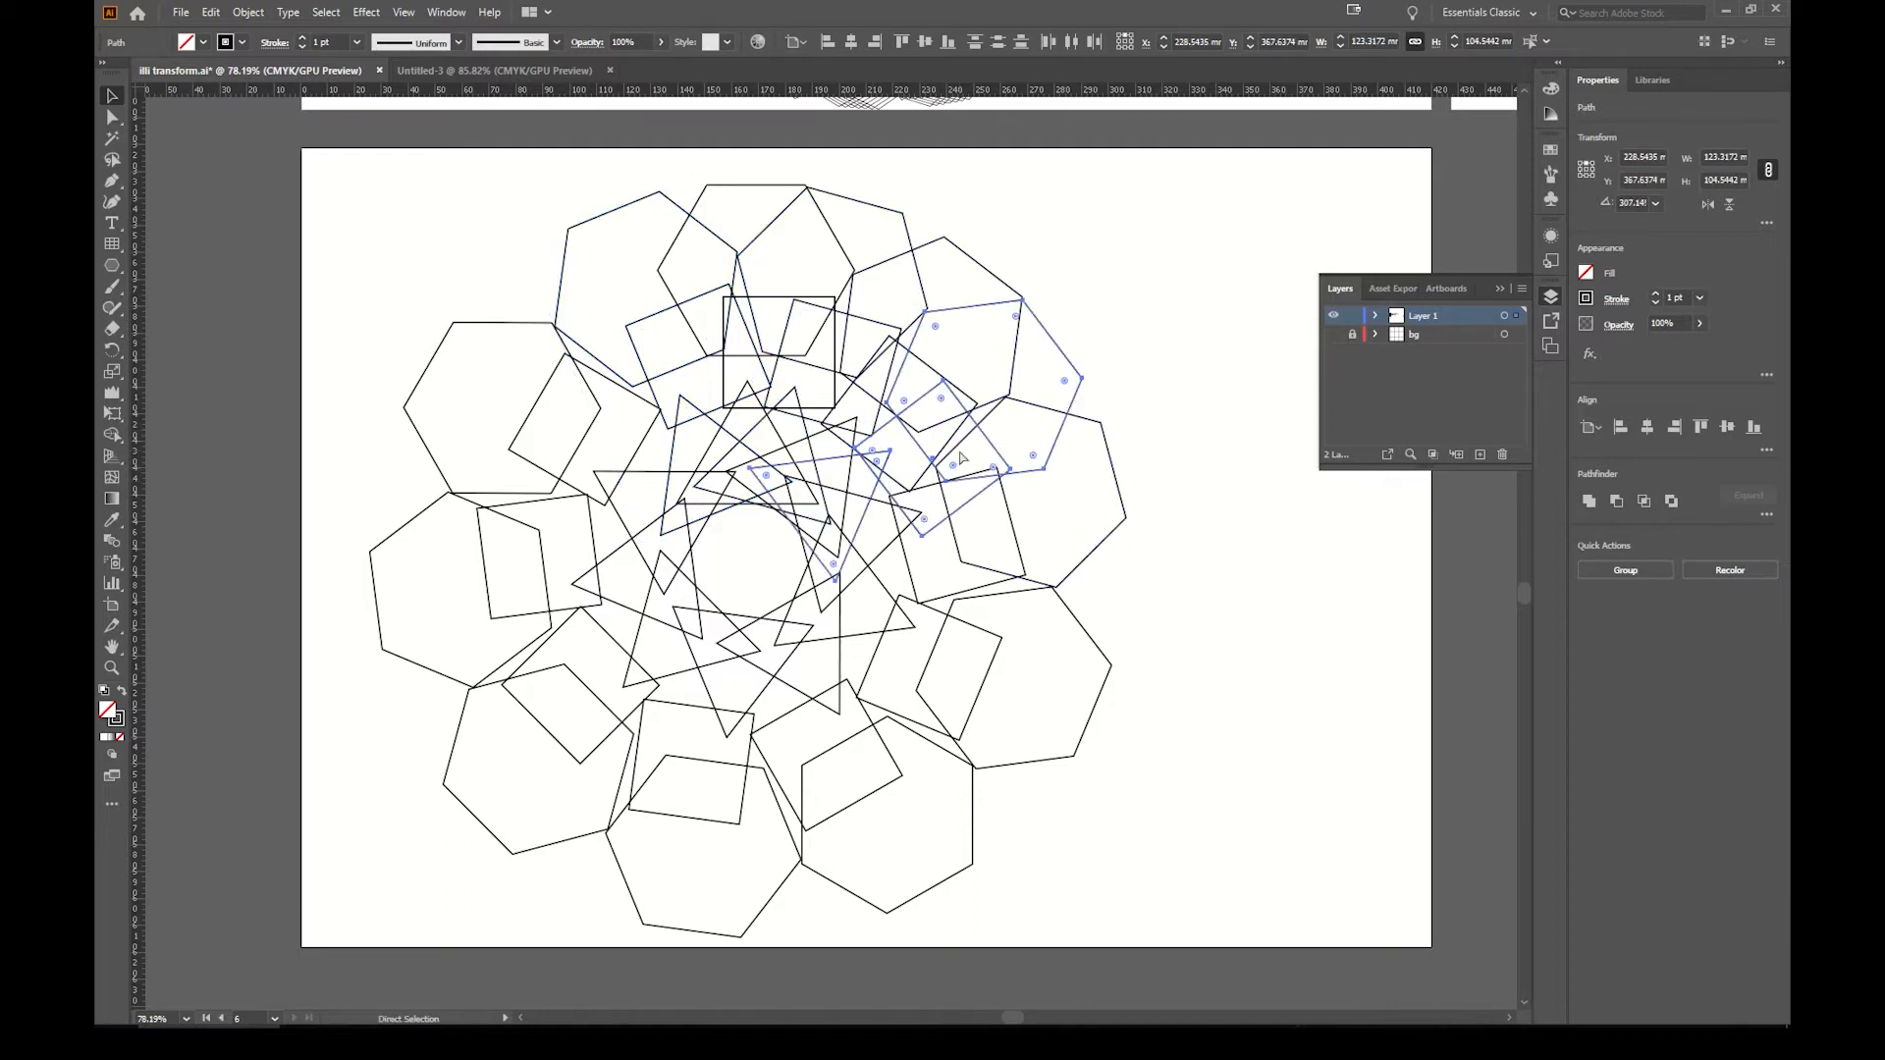
key("ctrl+d")
key("ctrl+d")
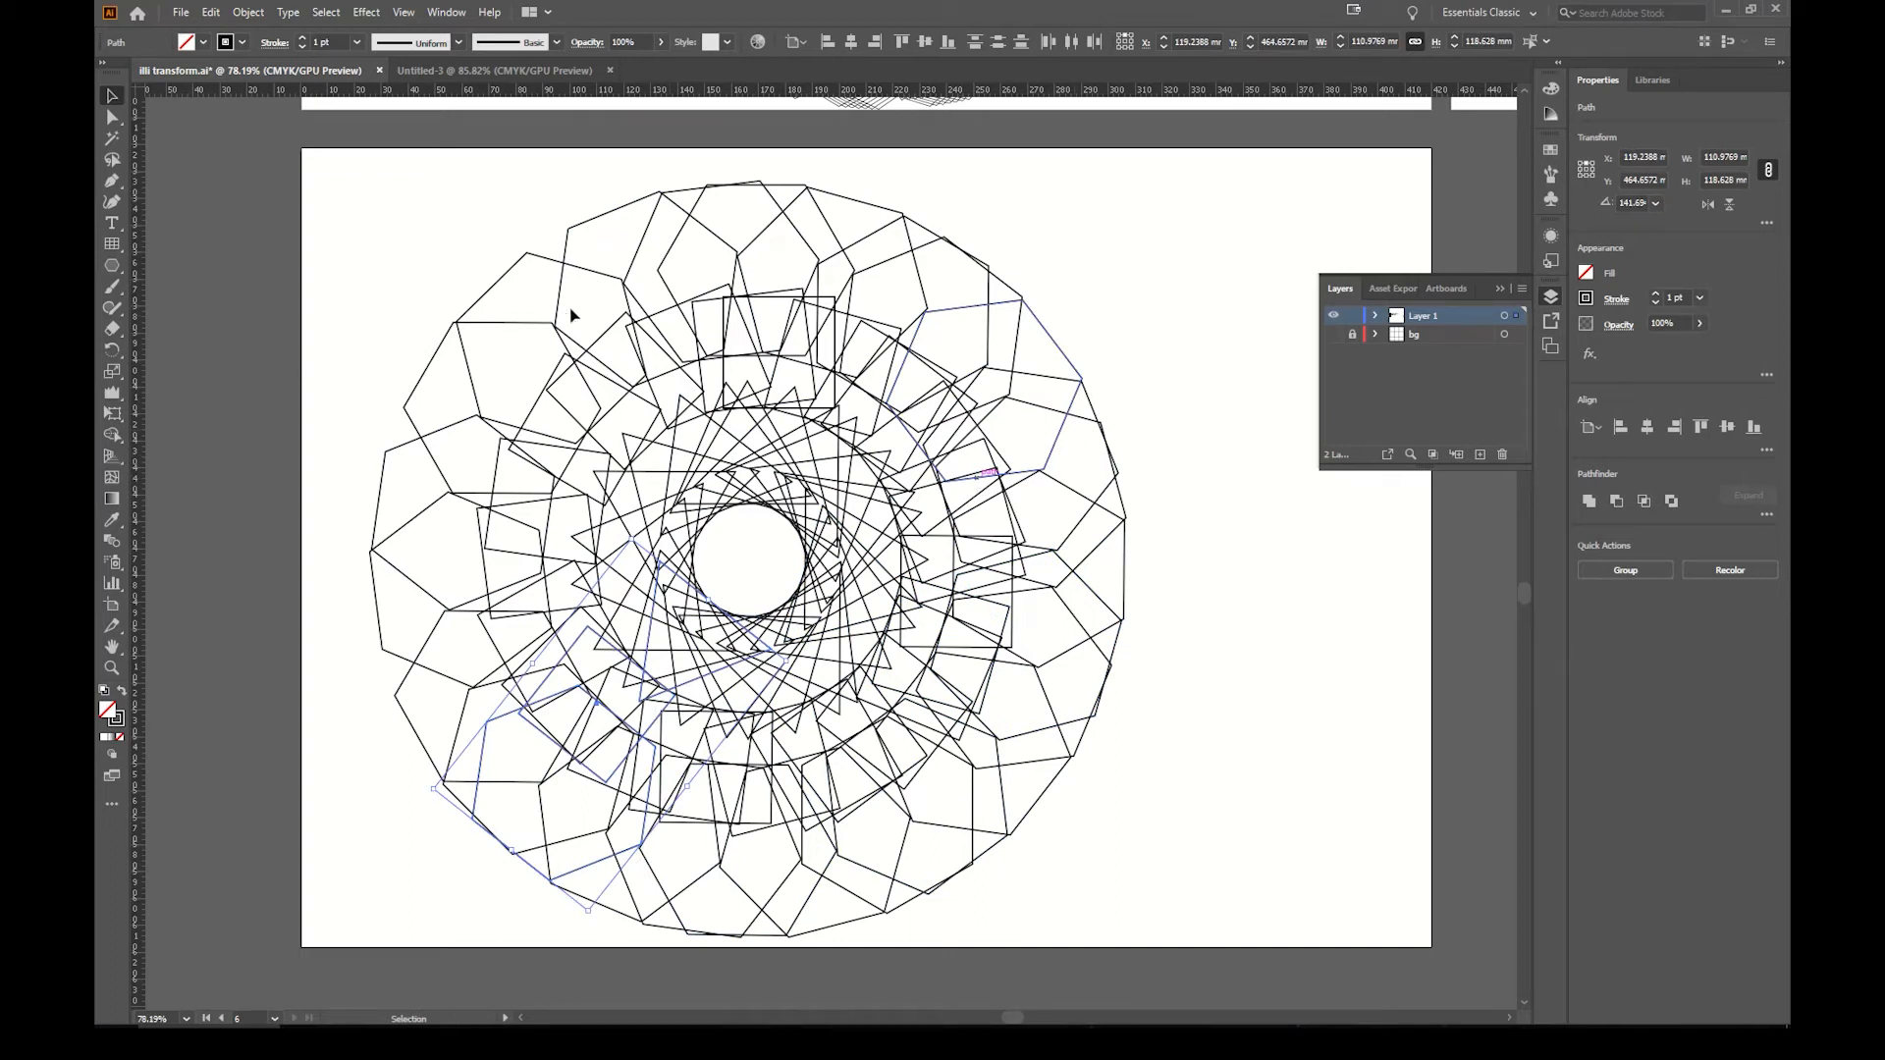
left_click(349, 186)
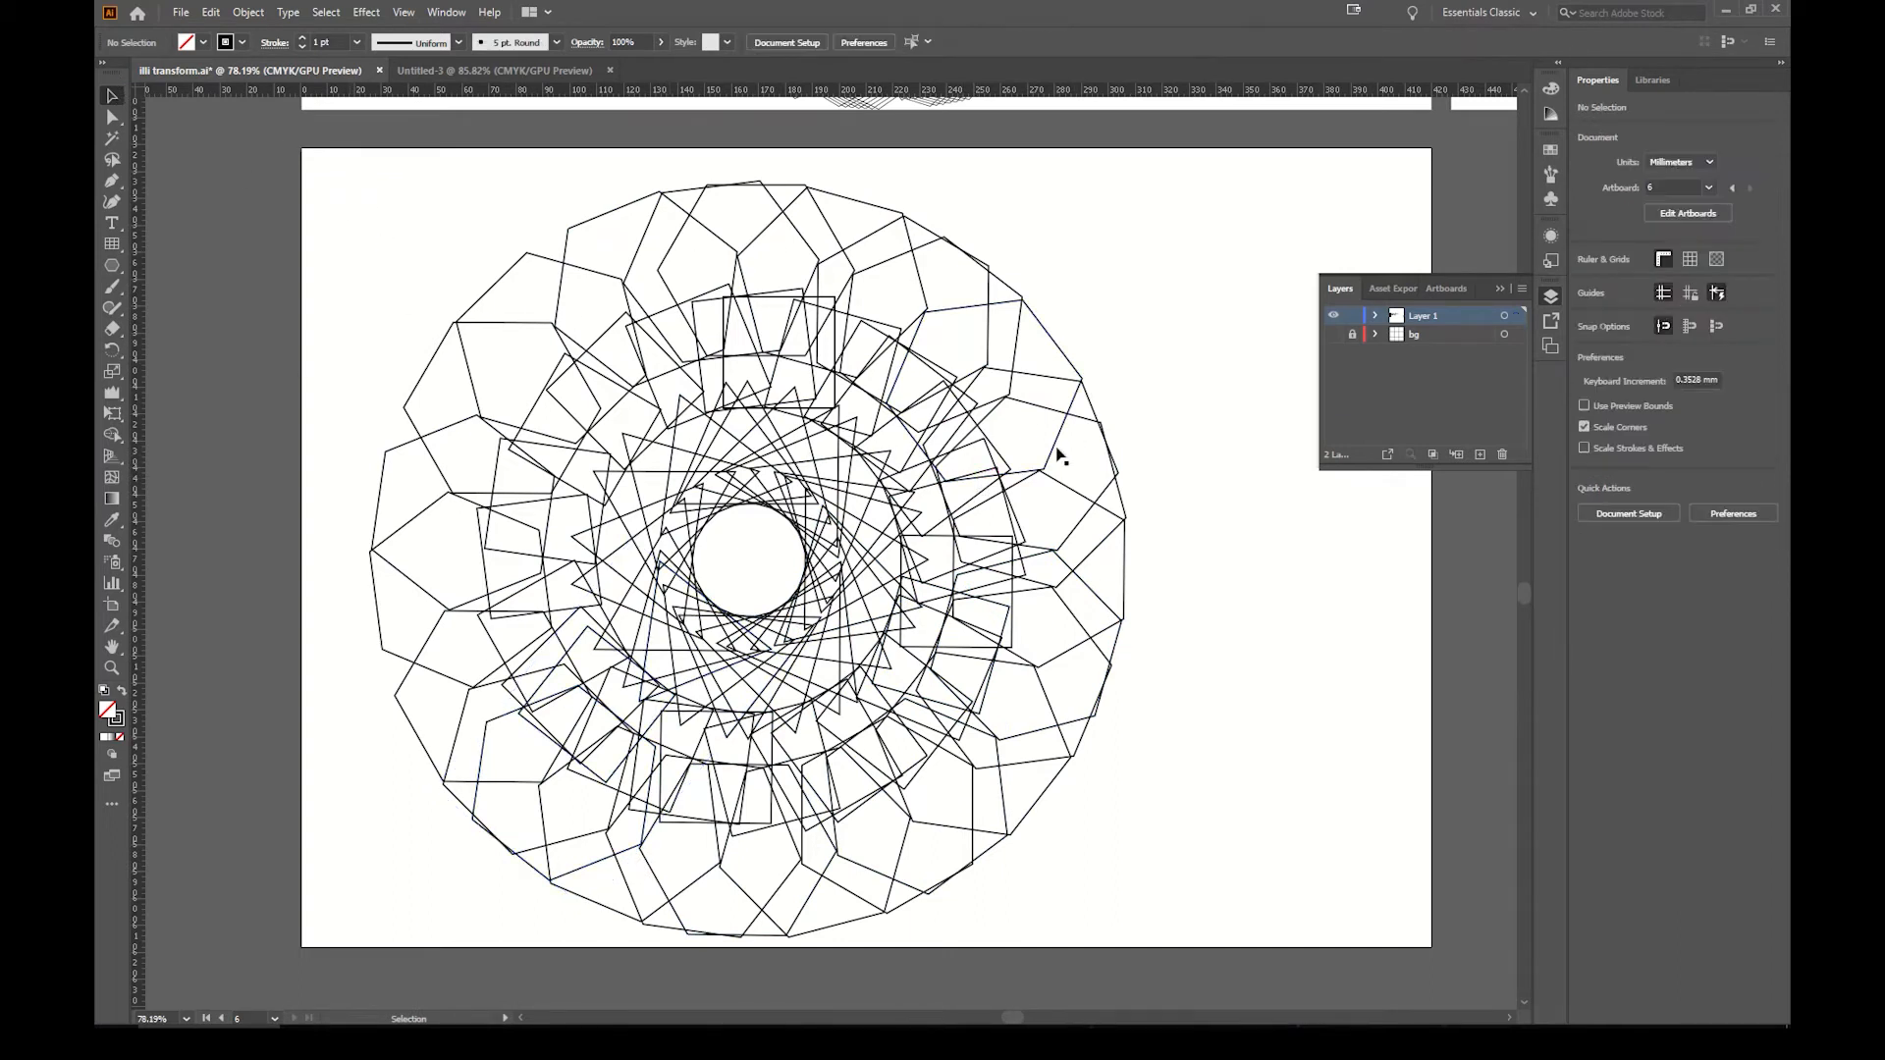
left_click_drag(1233, 921, 321, 160)
left_click(1258, 601)
Step: Undo all rotated copies until only the original hexagon, square and triangle remain
key("ctrl+z")
key("ctrl+z")
key("ctrl+z")
key("ctrl+z")
key("ctrl+z")
key("ctrl+z")
key("ctrl+z")
key("ctrl+z")
key("ctrl+z")
key("ctrl+z")
key("ctrl+z")
key("ctrl+z")
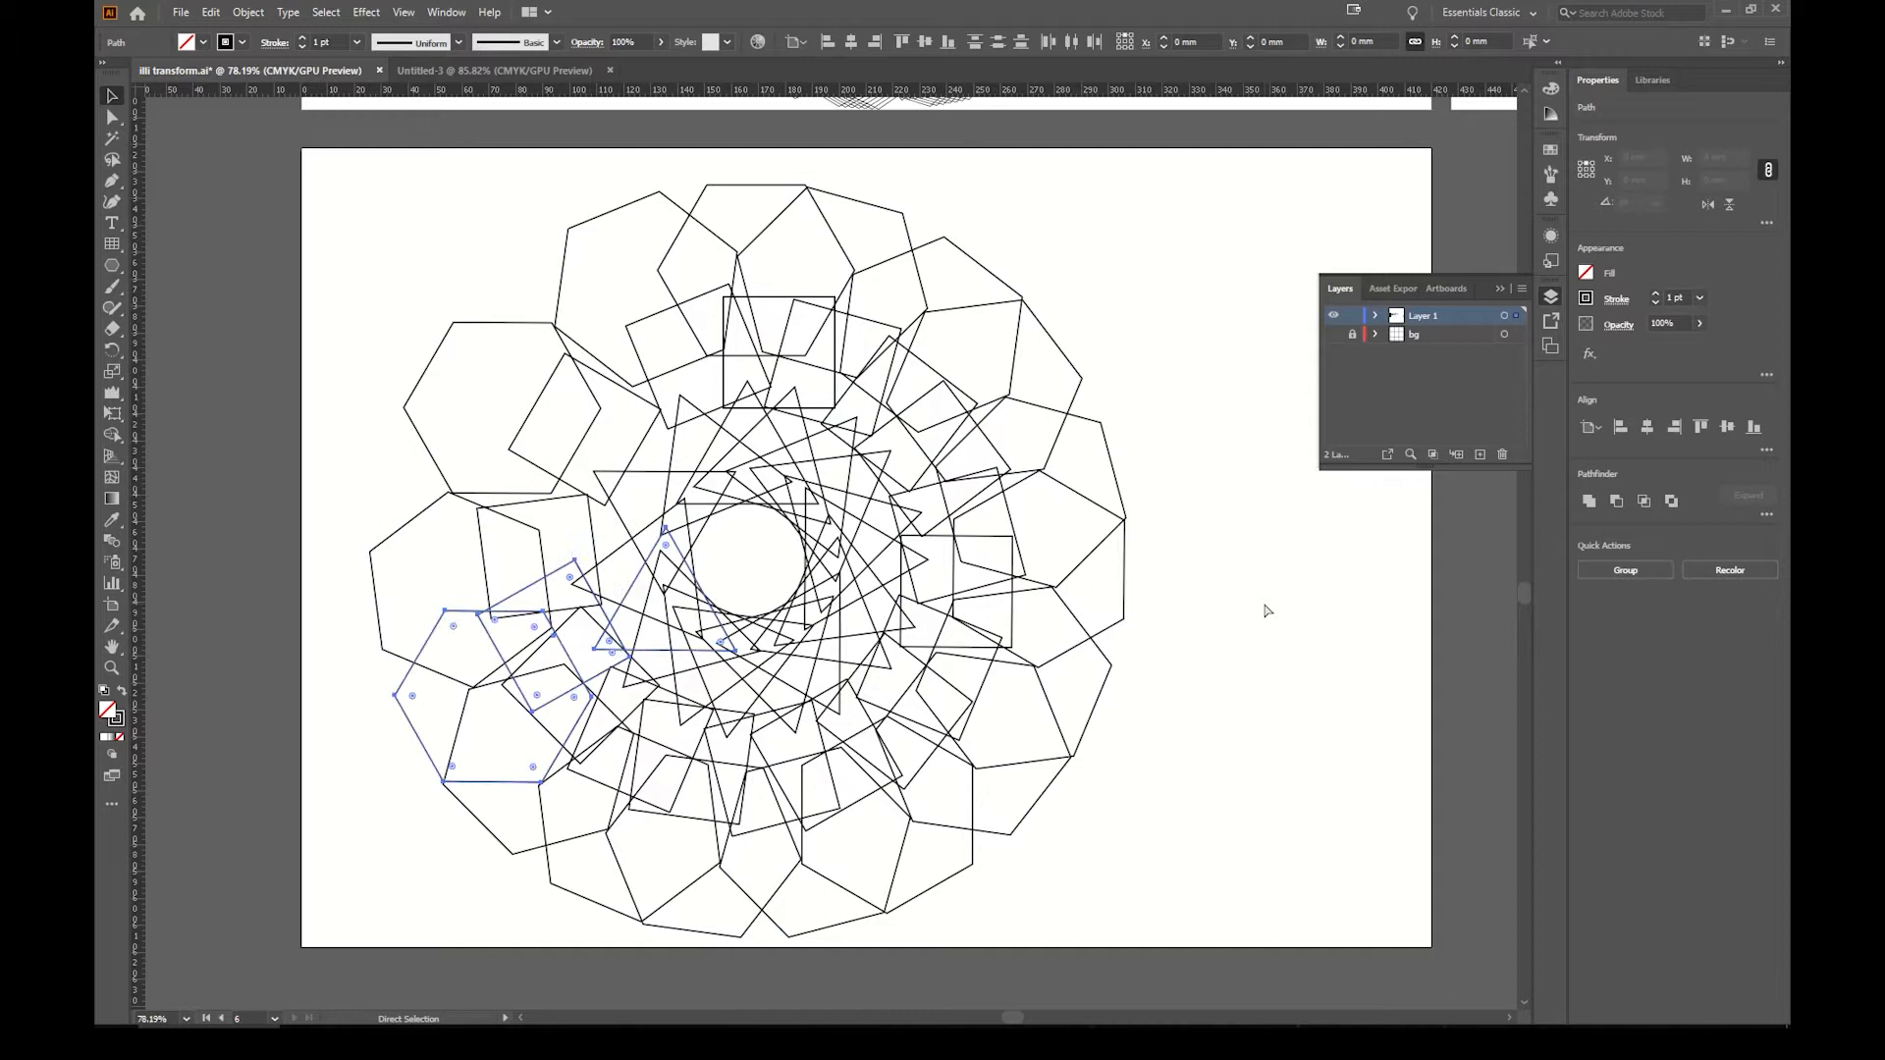
key("ctrl+z")
key("ctrl+z")
key("ctrl+z")
key("ctrl+z")
key("ctrl+z")
key("ctrl+z")
key("ctrl+z")
key("ctrl+z")
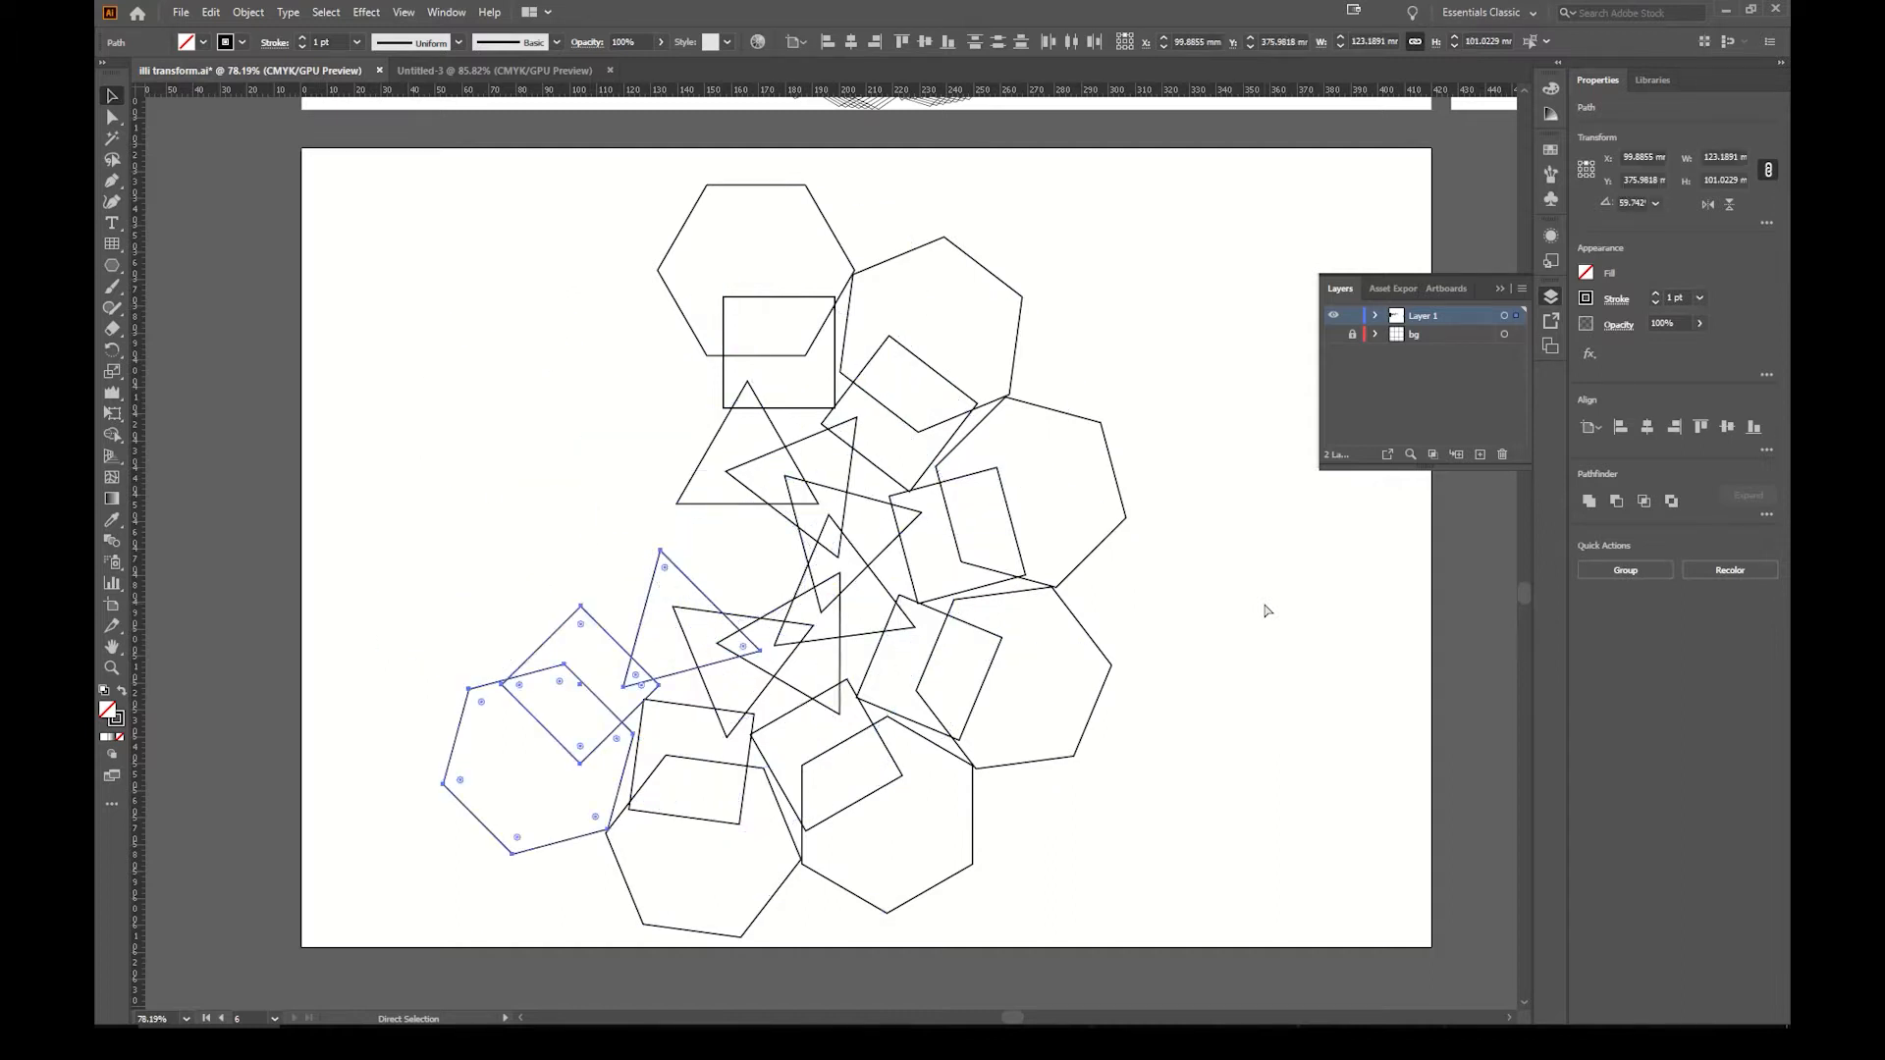
key("ctrl+z")
key("ctrl+z")
key("v")
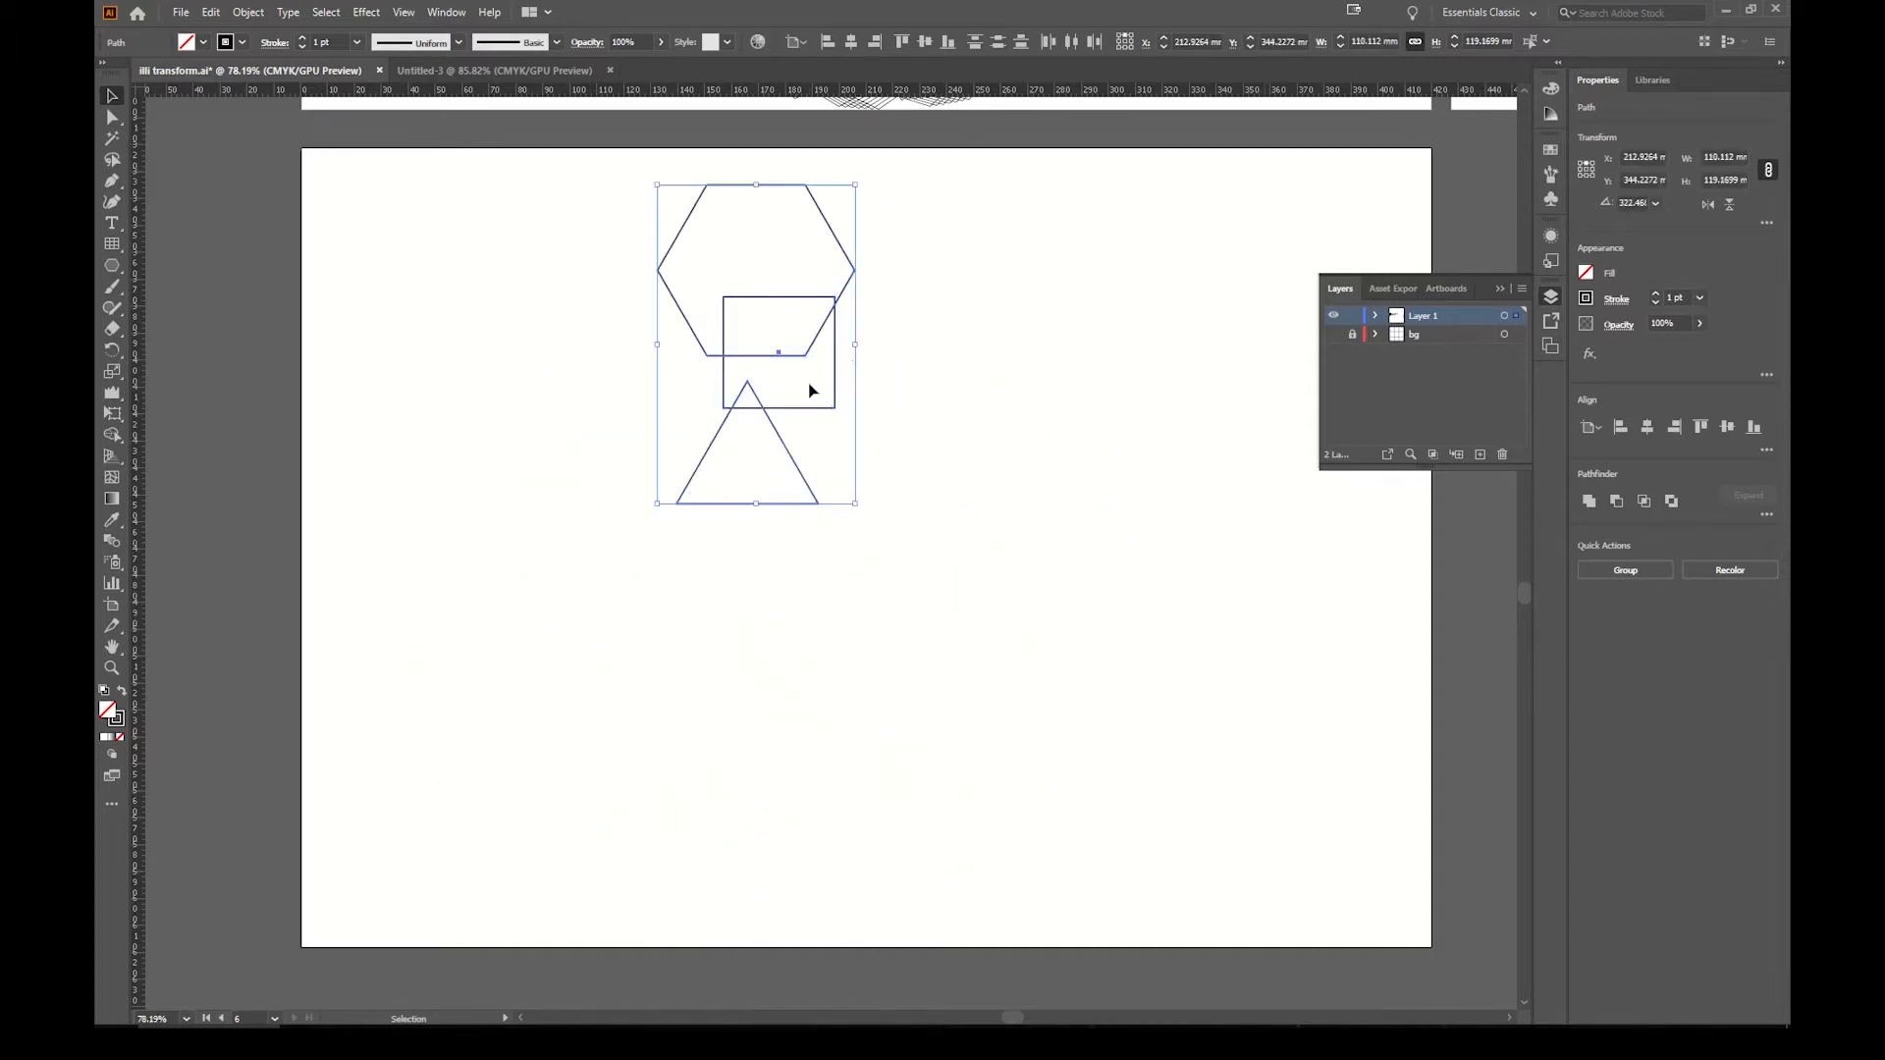
Step: Set the square's stroke weight to 3 pt and the triangle's stroke weight to 9 pt
left_click(868, 422)
left_click(832, 386)
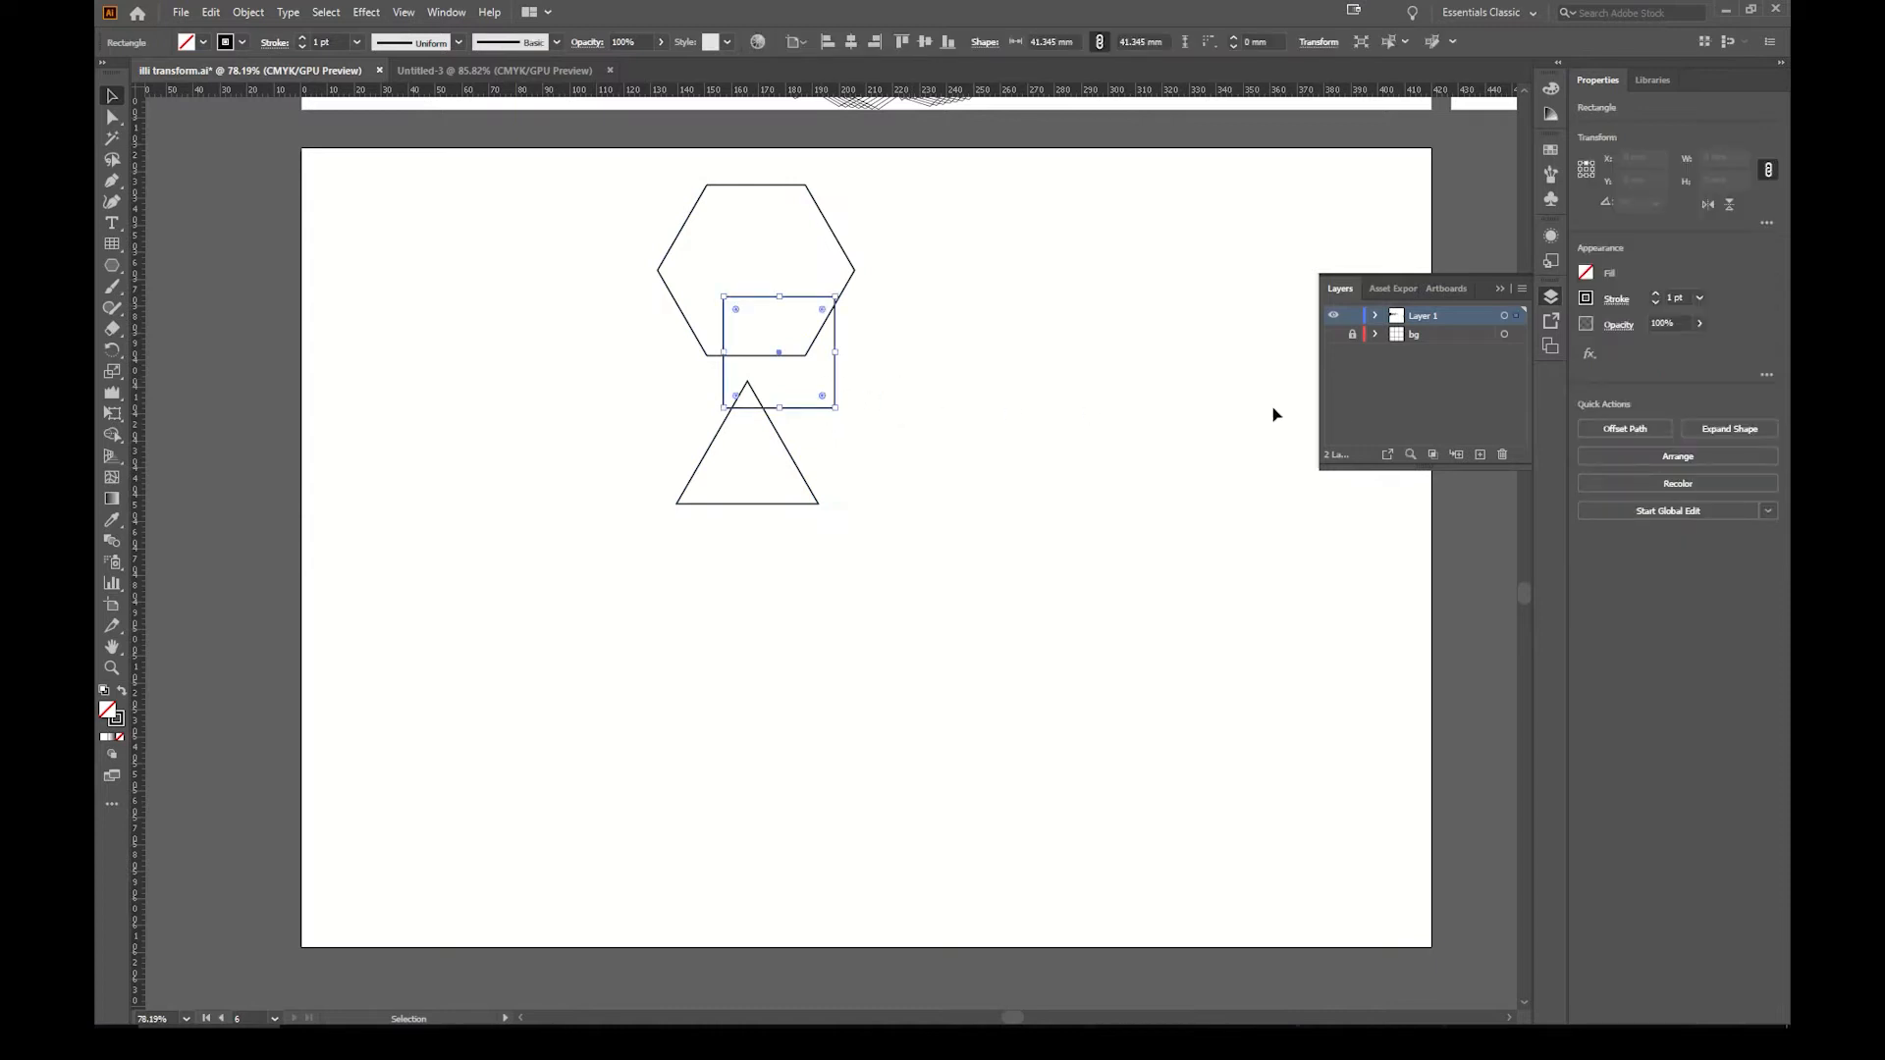
left_click(1699, 298)
left_click(1722, 413)
left_click(977, 480)
left_click(784, 446)
left_click(1702, 297)
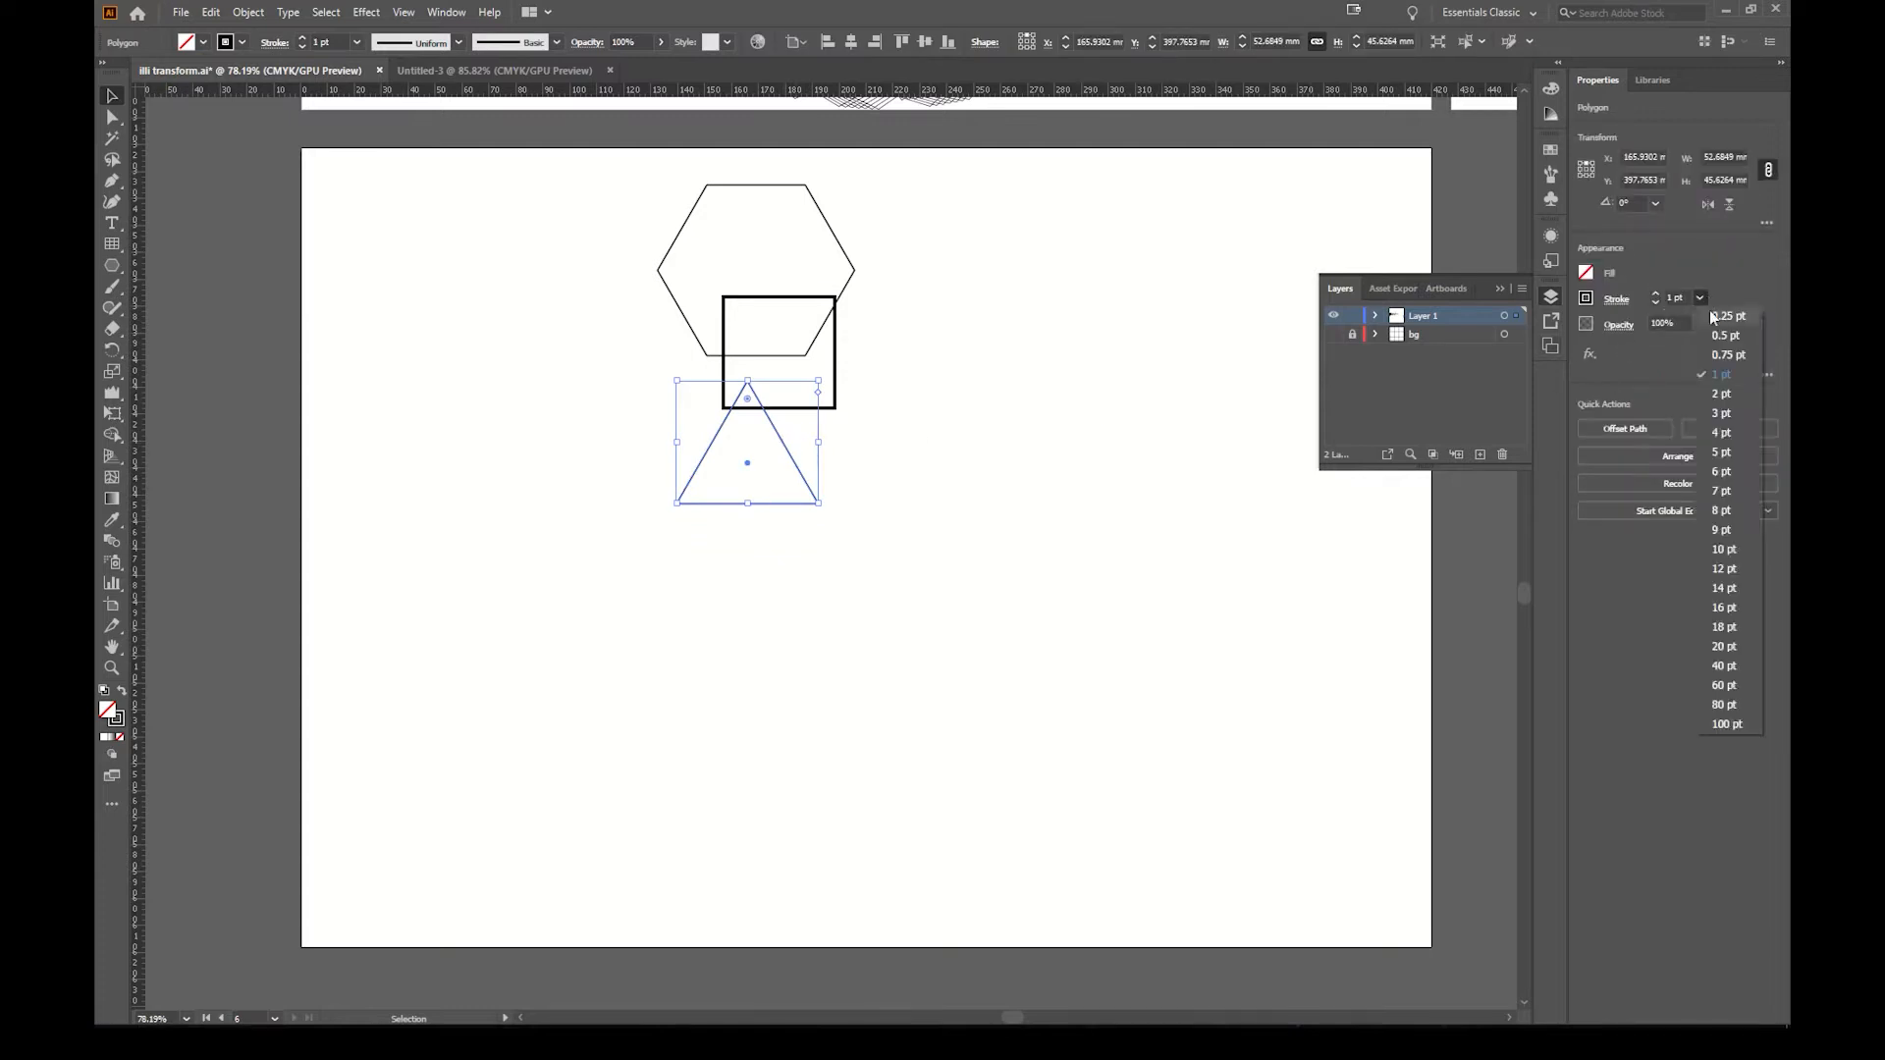
left_click(1728, 530)
left_click(847, 505)
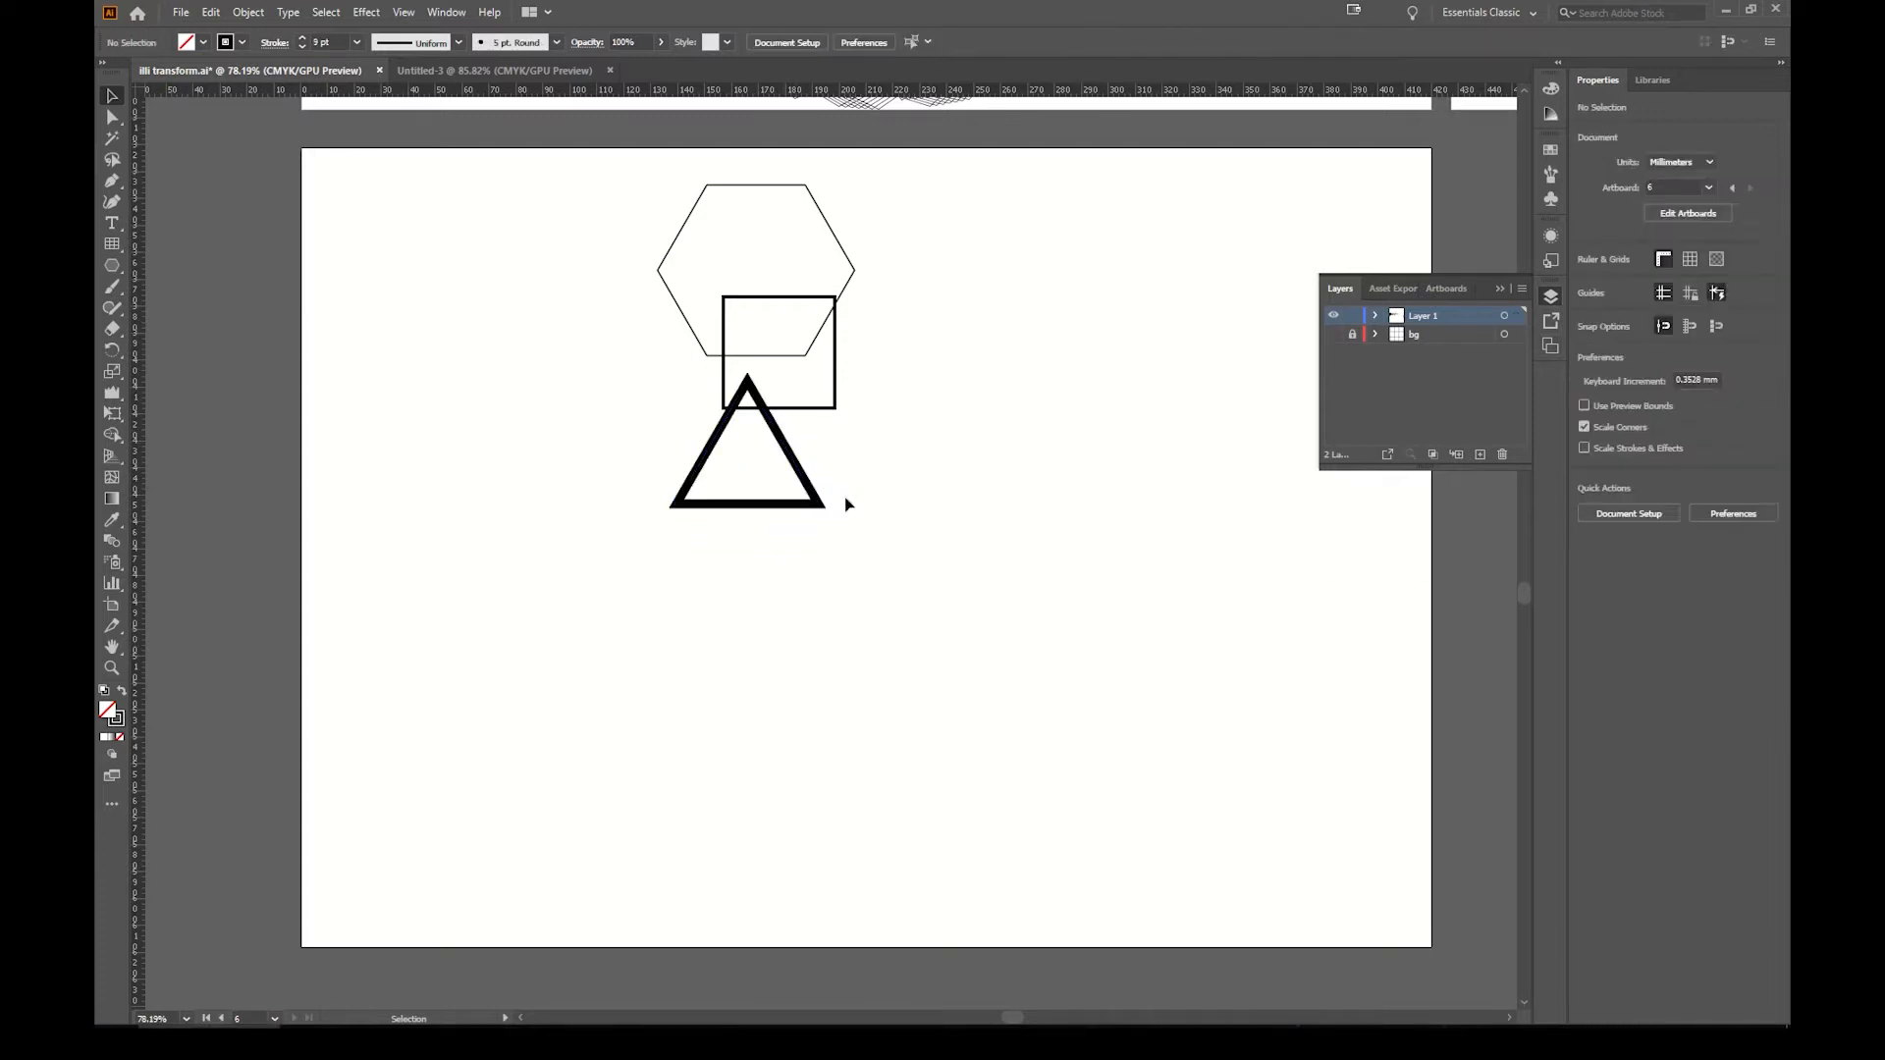
Step: Rotate a copy of all three differently stroked shapes about 37° clockwise around a pivot point just below the triangle
left_click_drag(1050, 564, 635, 198)
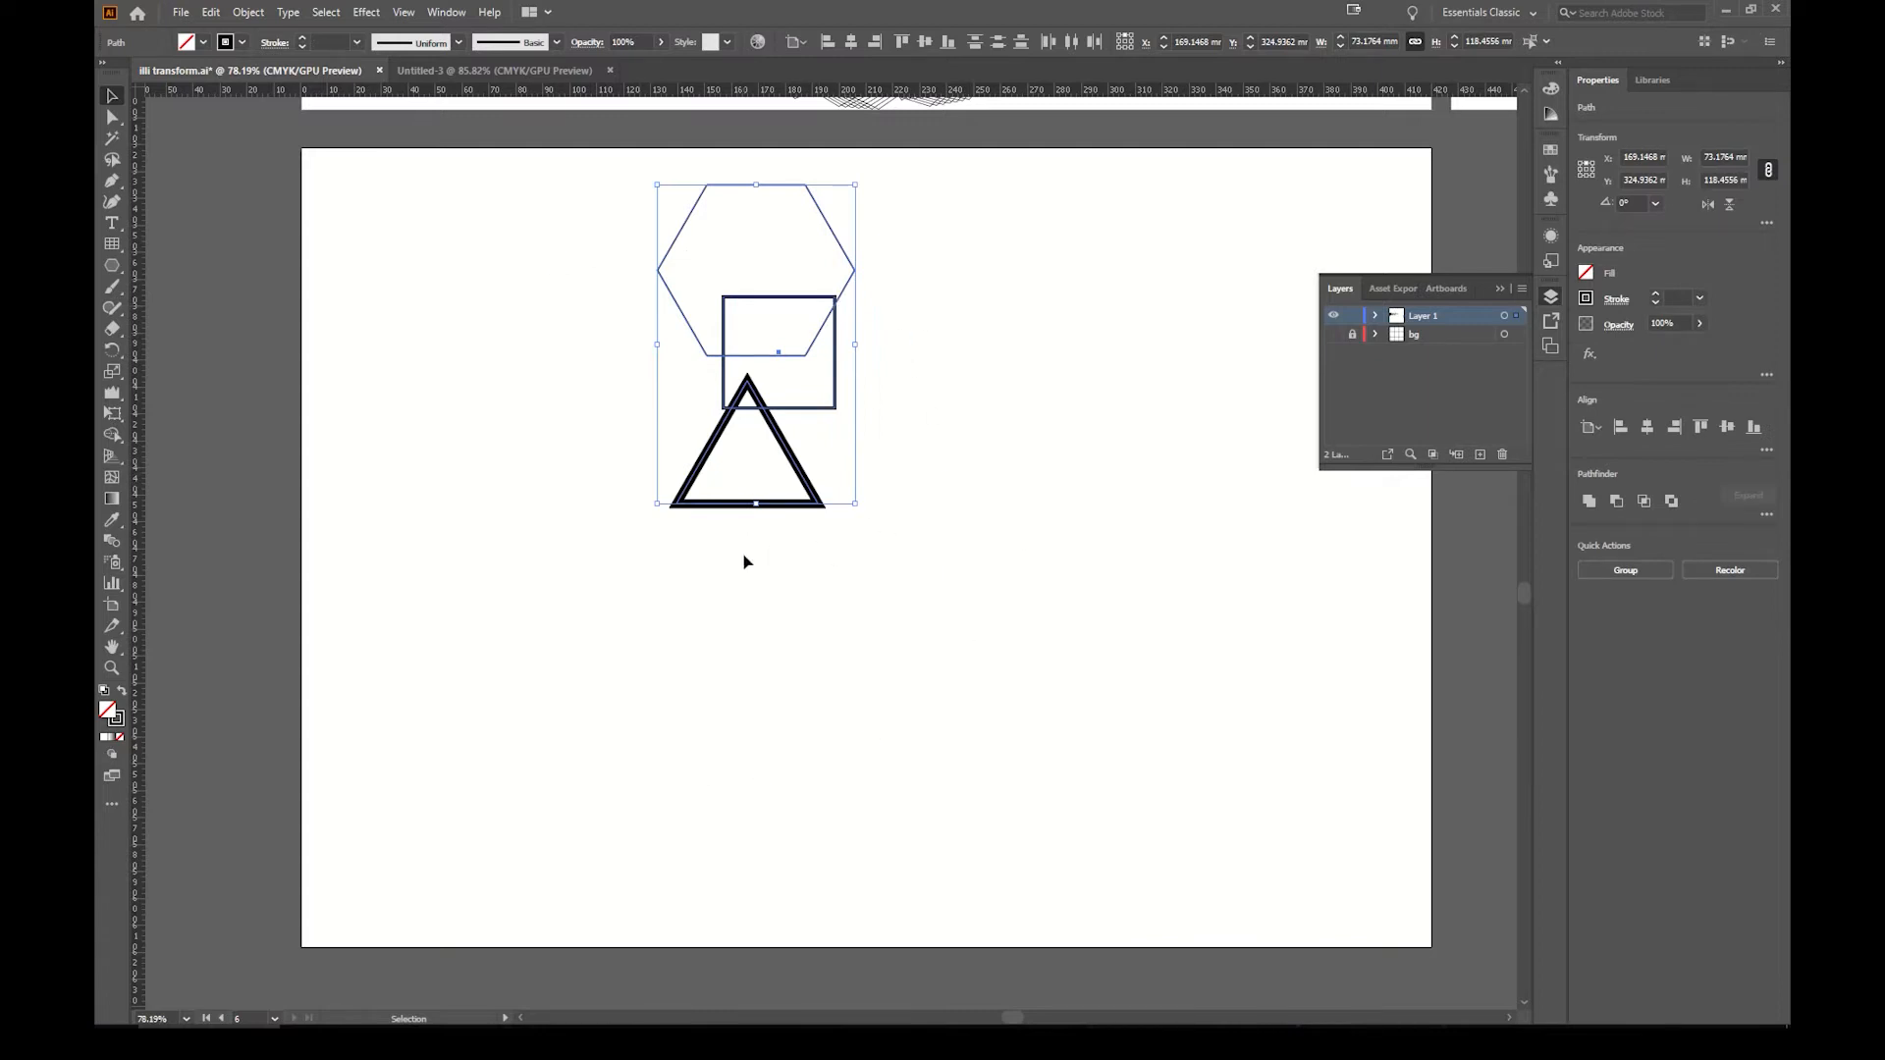
key("r")
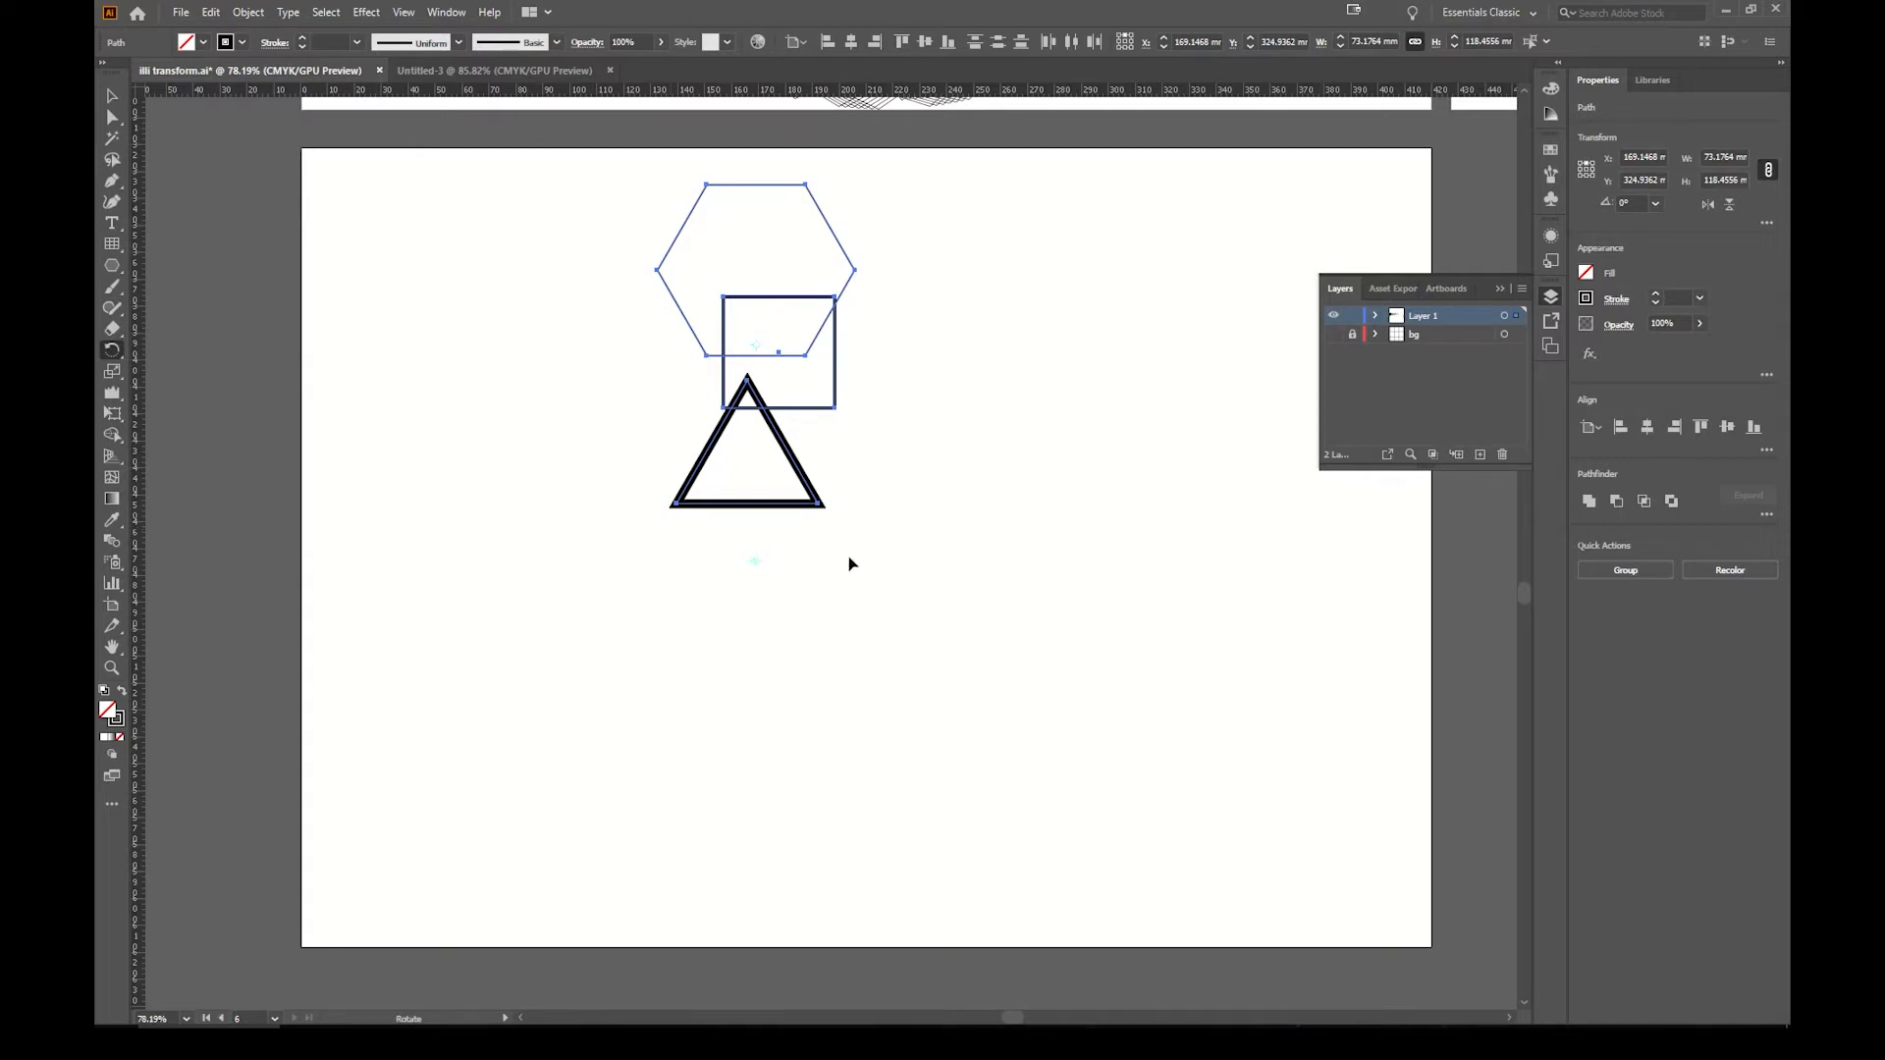
left_click_drag(660, 269, 853, 283)
key("alt")
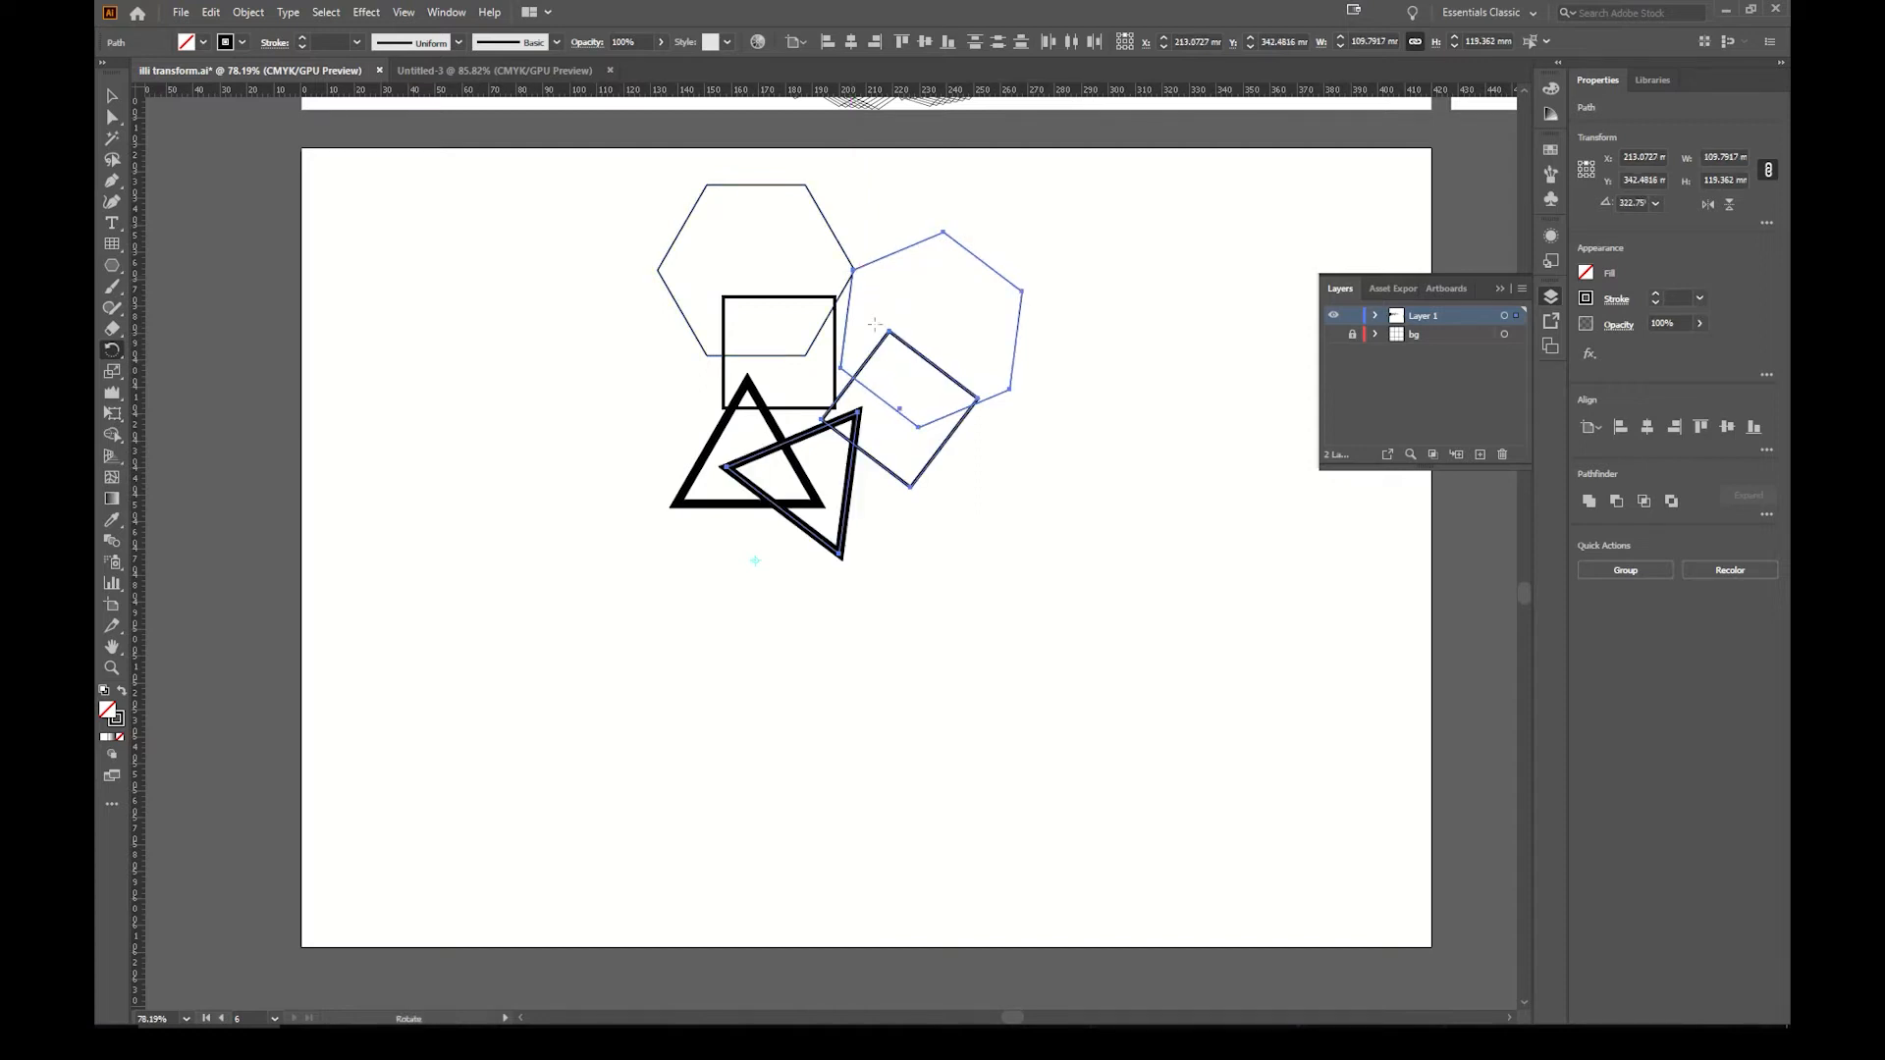
Step: Repeat the rotated copy of the thin hexagon, medium square and thick triangle for about two full turns, and deselect the finished pattern
key("ctrl+d")
key("ctrl+d")
key("ctrl+d")
key("ctrl+d")
key("ctrl+d")
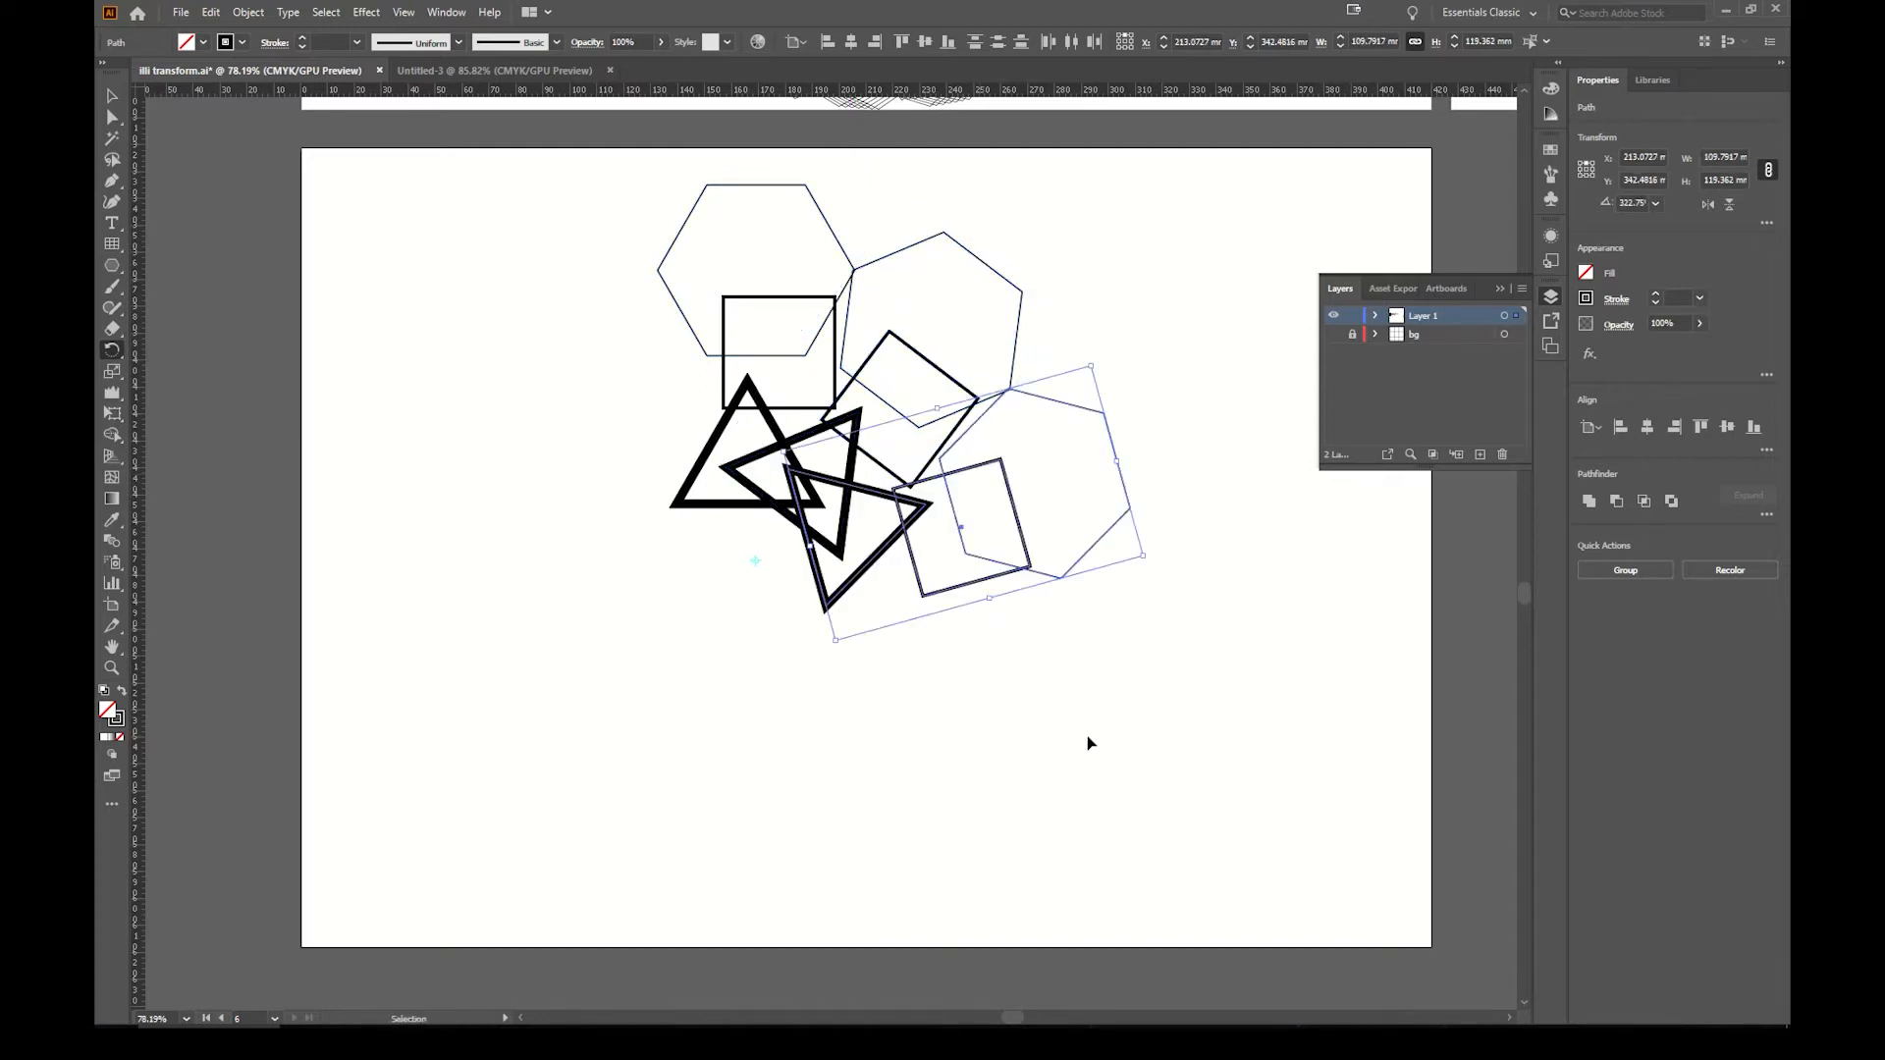
key("ctrl+d")
key("ctrl+d")
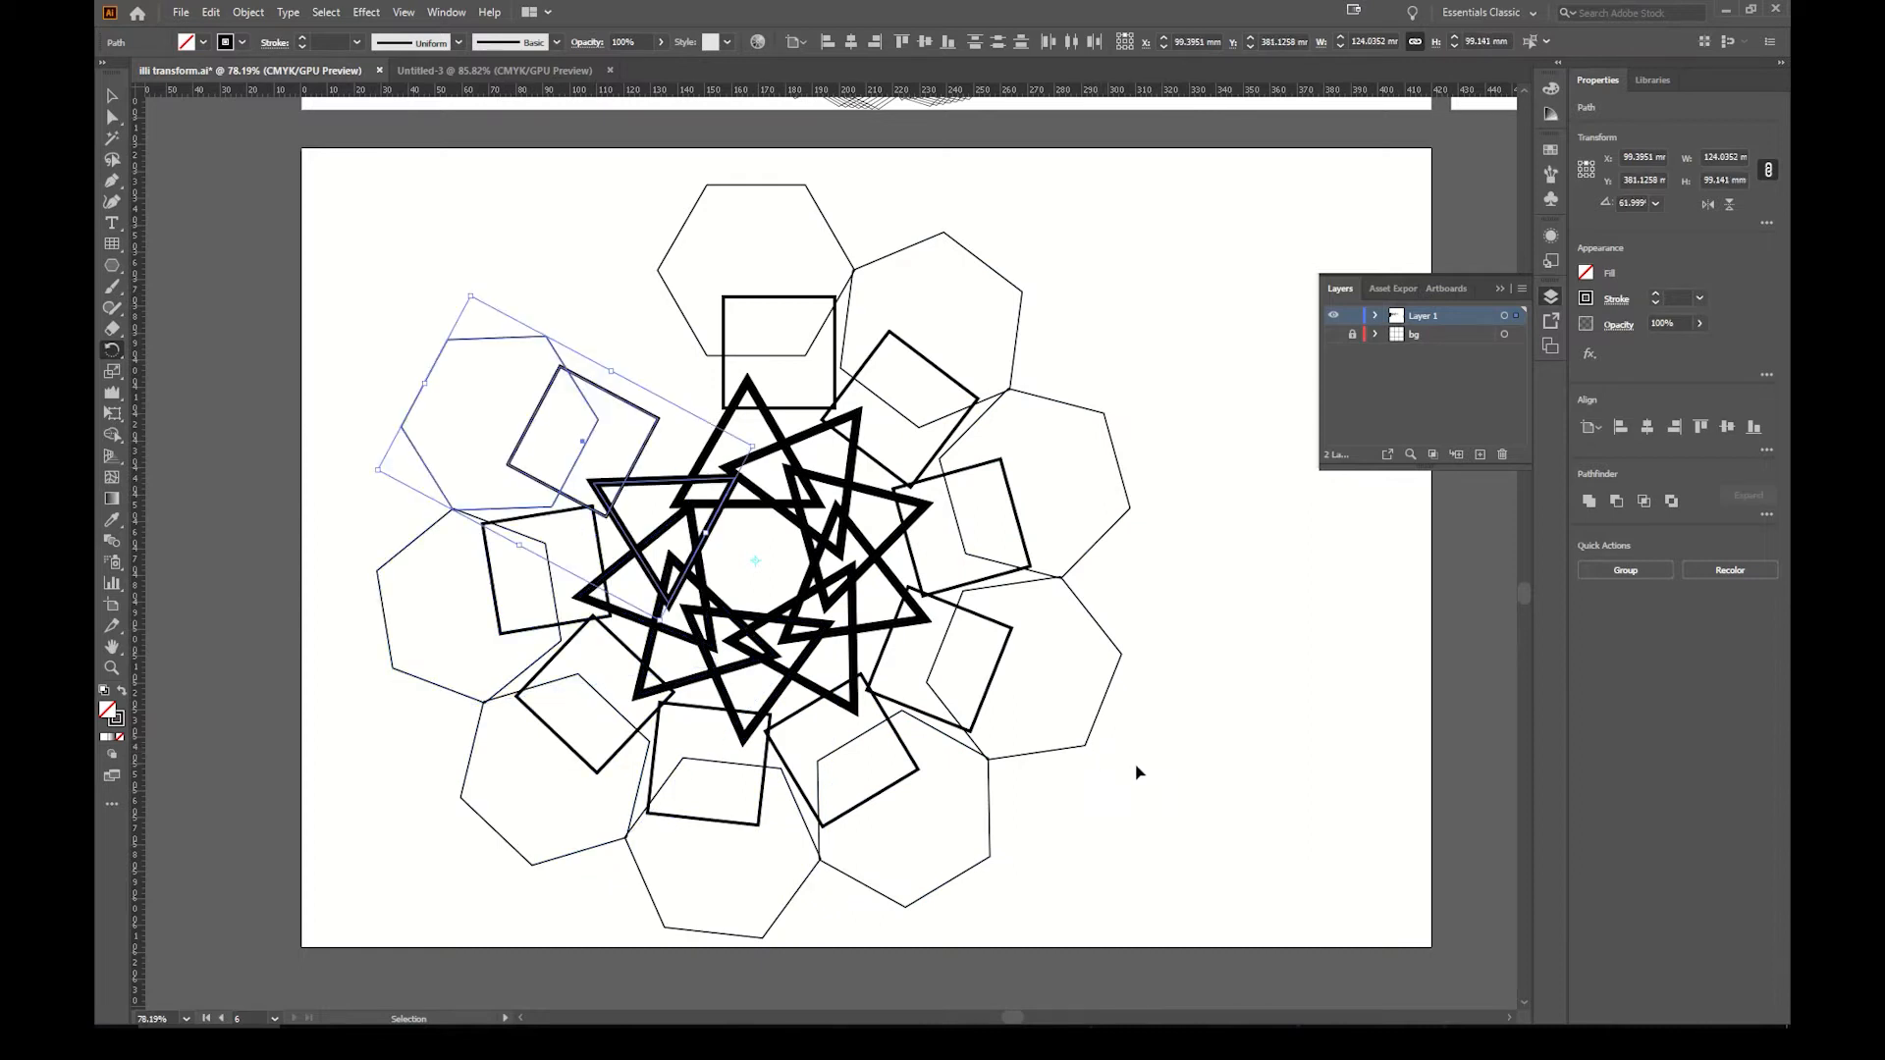
key("ctrl+d")
key("ctrl+d")
key("ctrl+d")
key("ctrl+d")
key("ctrl+d")
key("ctrl+d")
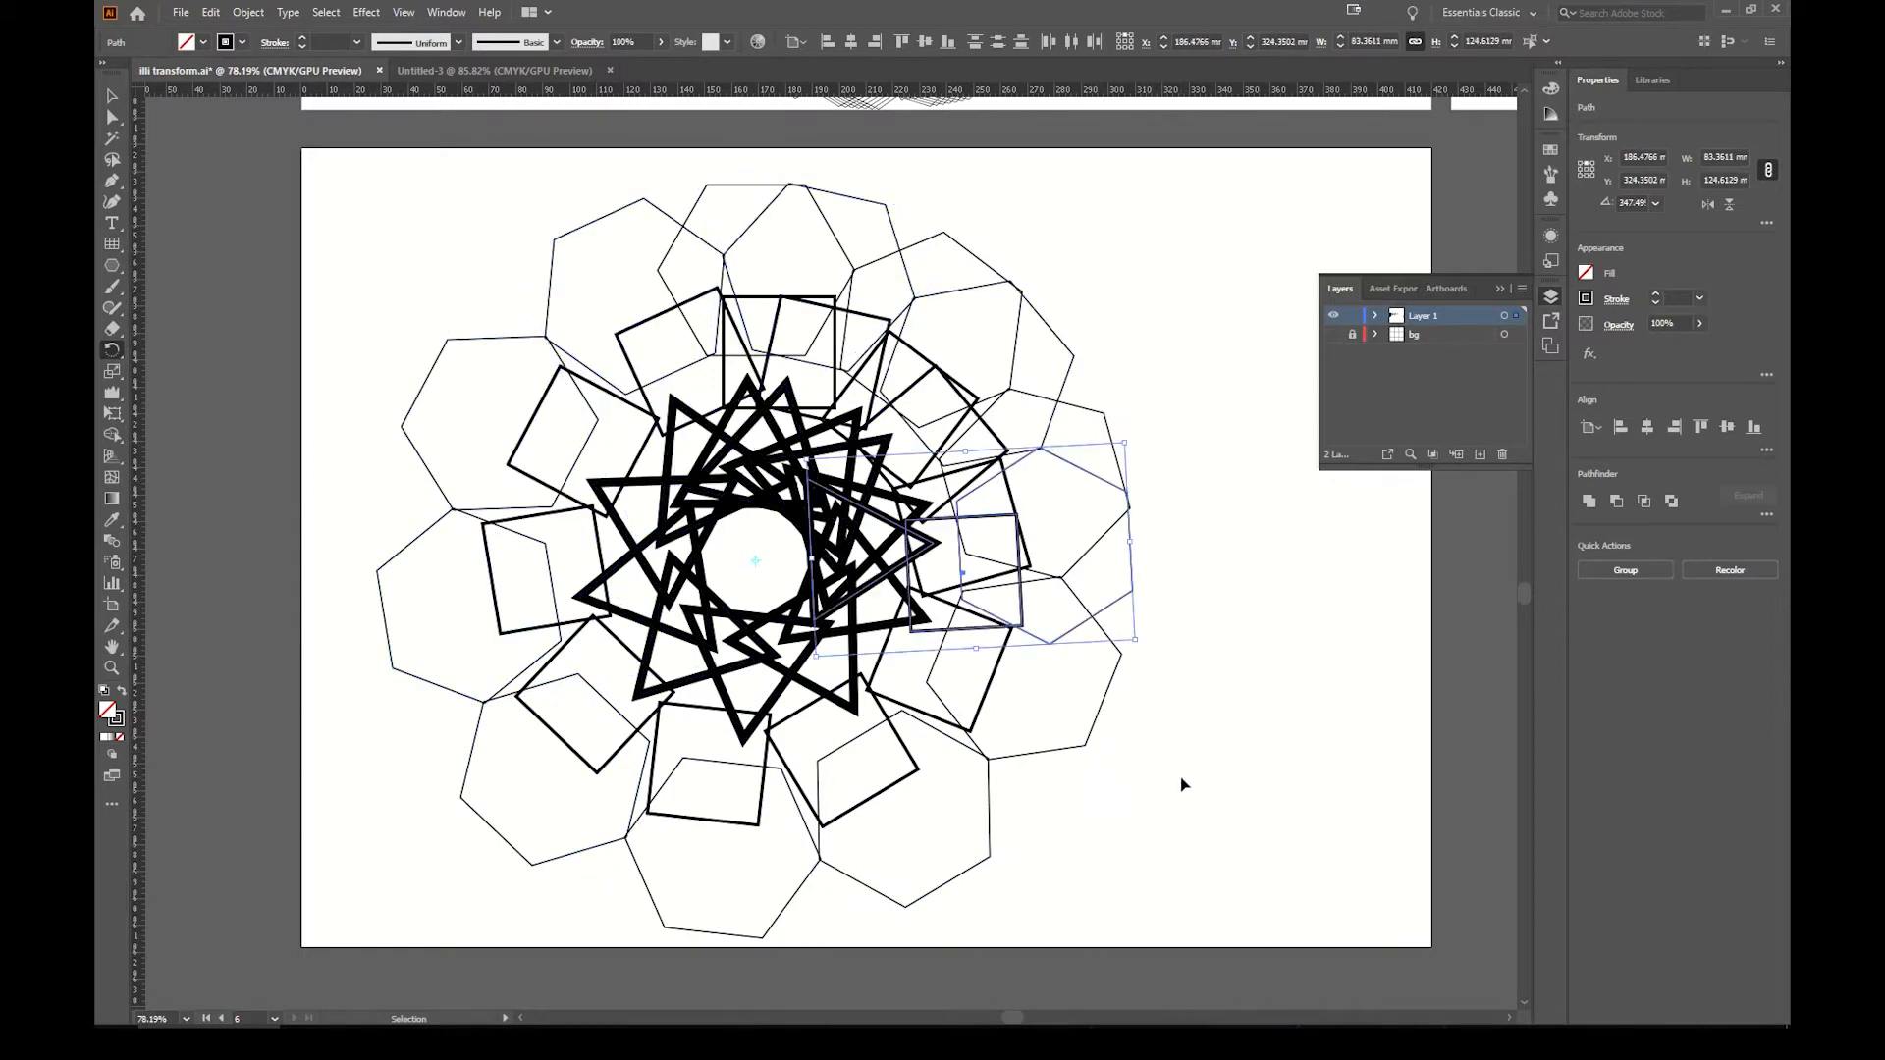
key("ctrl+d")
key("ctrl+d")
key("ctrl+d")
key("ctrl+d")
key("ctrl+d")
key("ctrl+d")
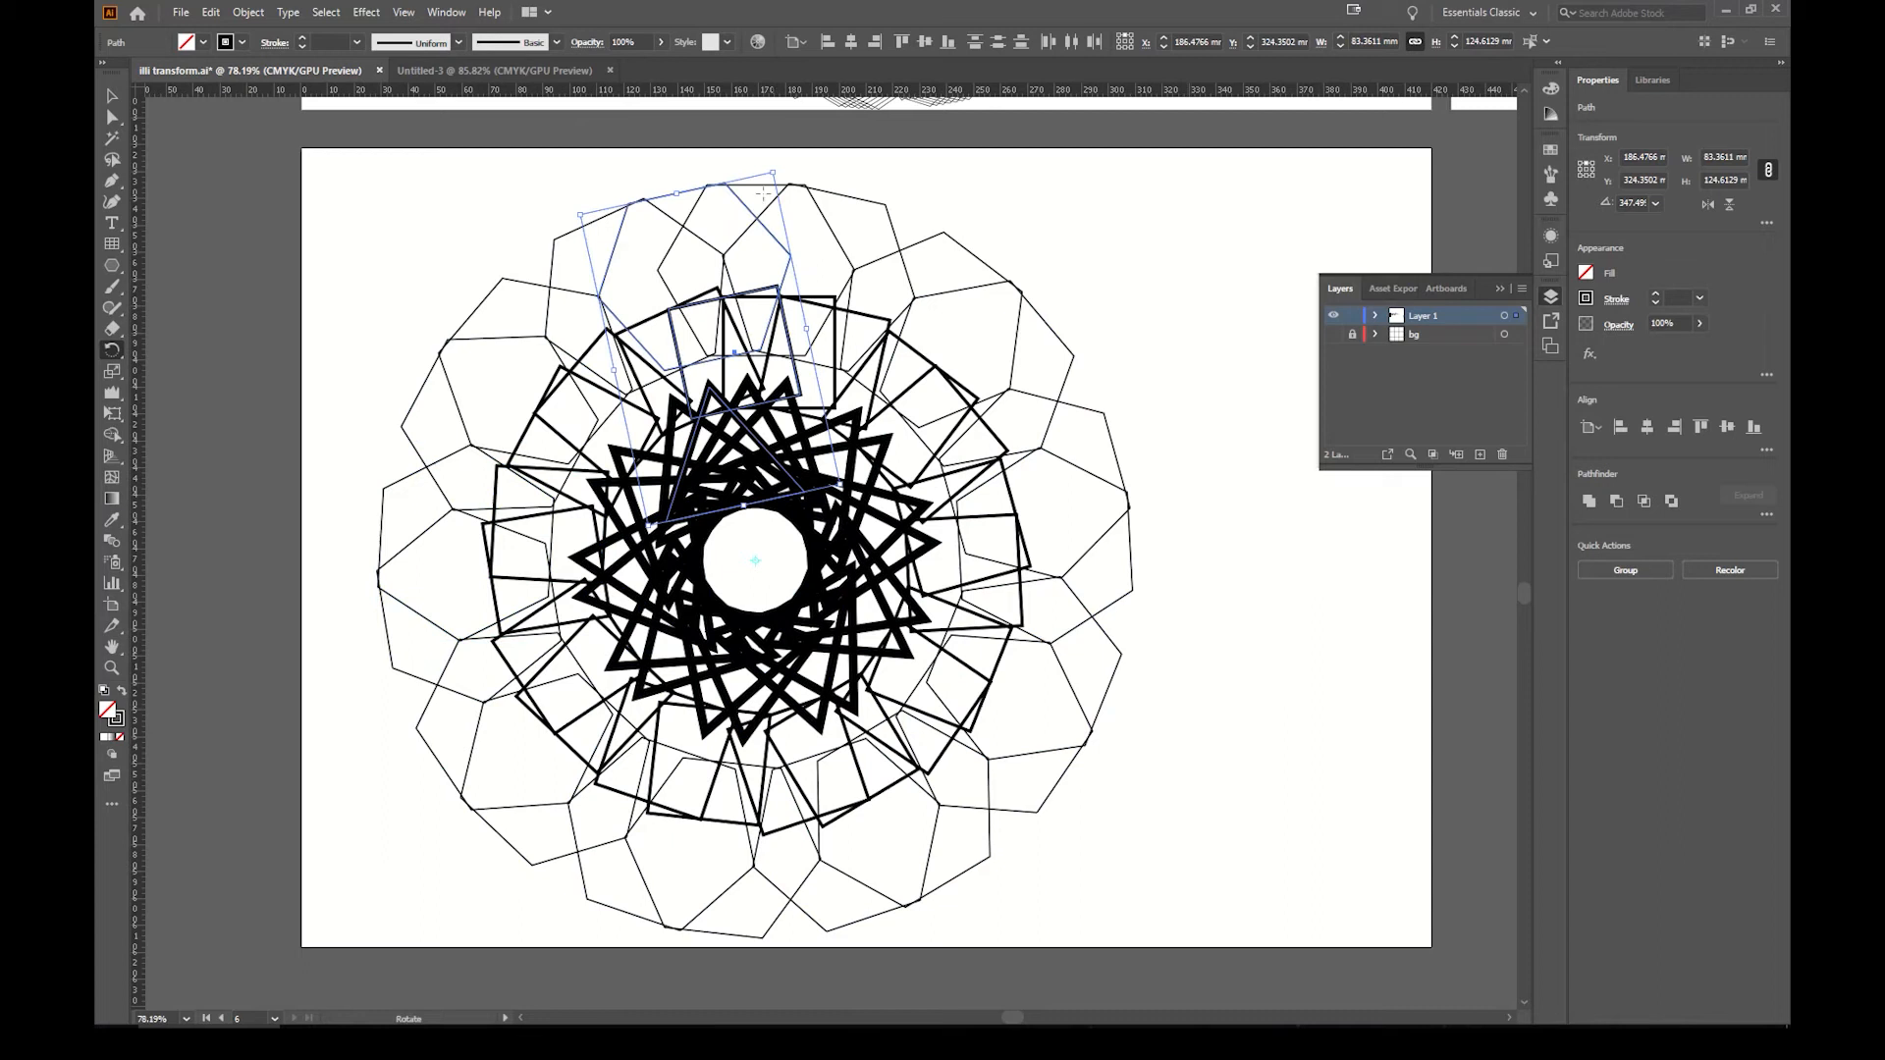
key("v")
left_click(1233, 539)
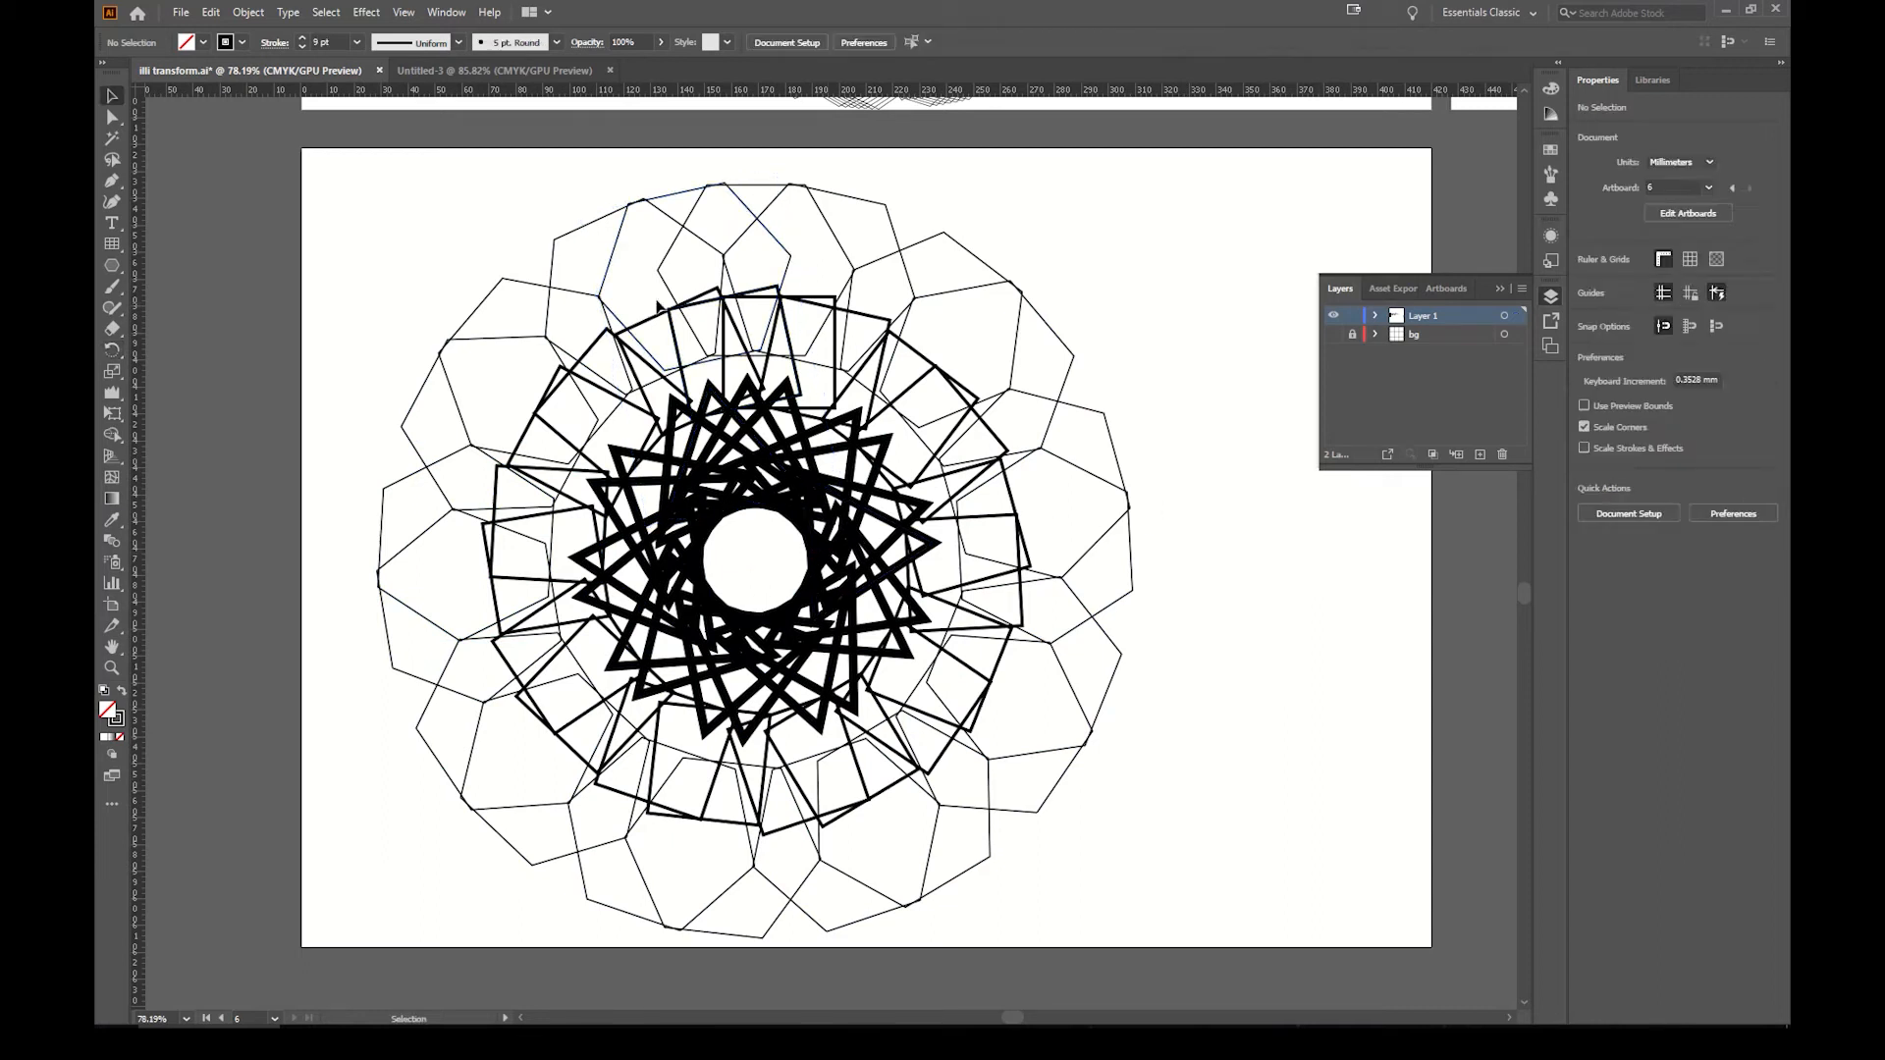
Step: Undo all rotated copies of the three stroked polygons and the triangle's thick stroke weight
key("a")
key("ctrl+z")
key("ctrl+z")
key("ctrl+z")
key("ctrl+z")
key("ctrl+z")
key("ctrl+z")
key("ctrl+z")
key("ctrl+z")
key("ctrl+z")
key("ctrl+z")
key("ctrl+z")
key("ctrl+z")
key("ctrl+z")
key("ctrl+z")
key("ctrl+z")
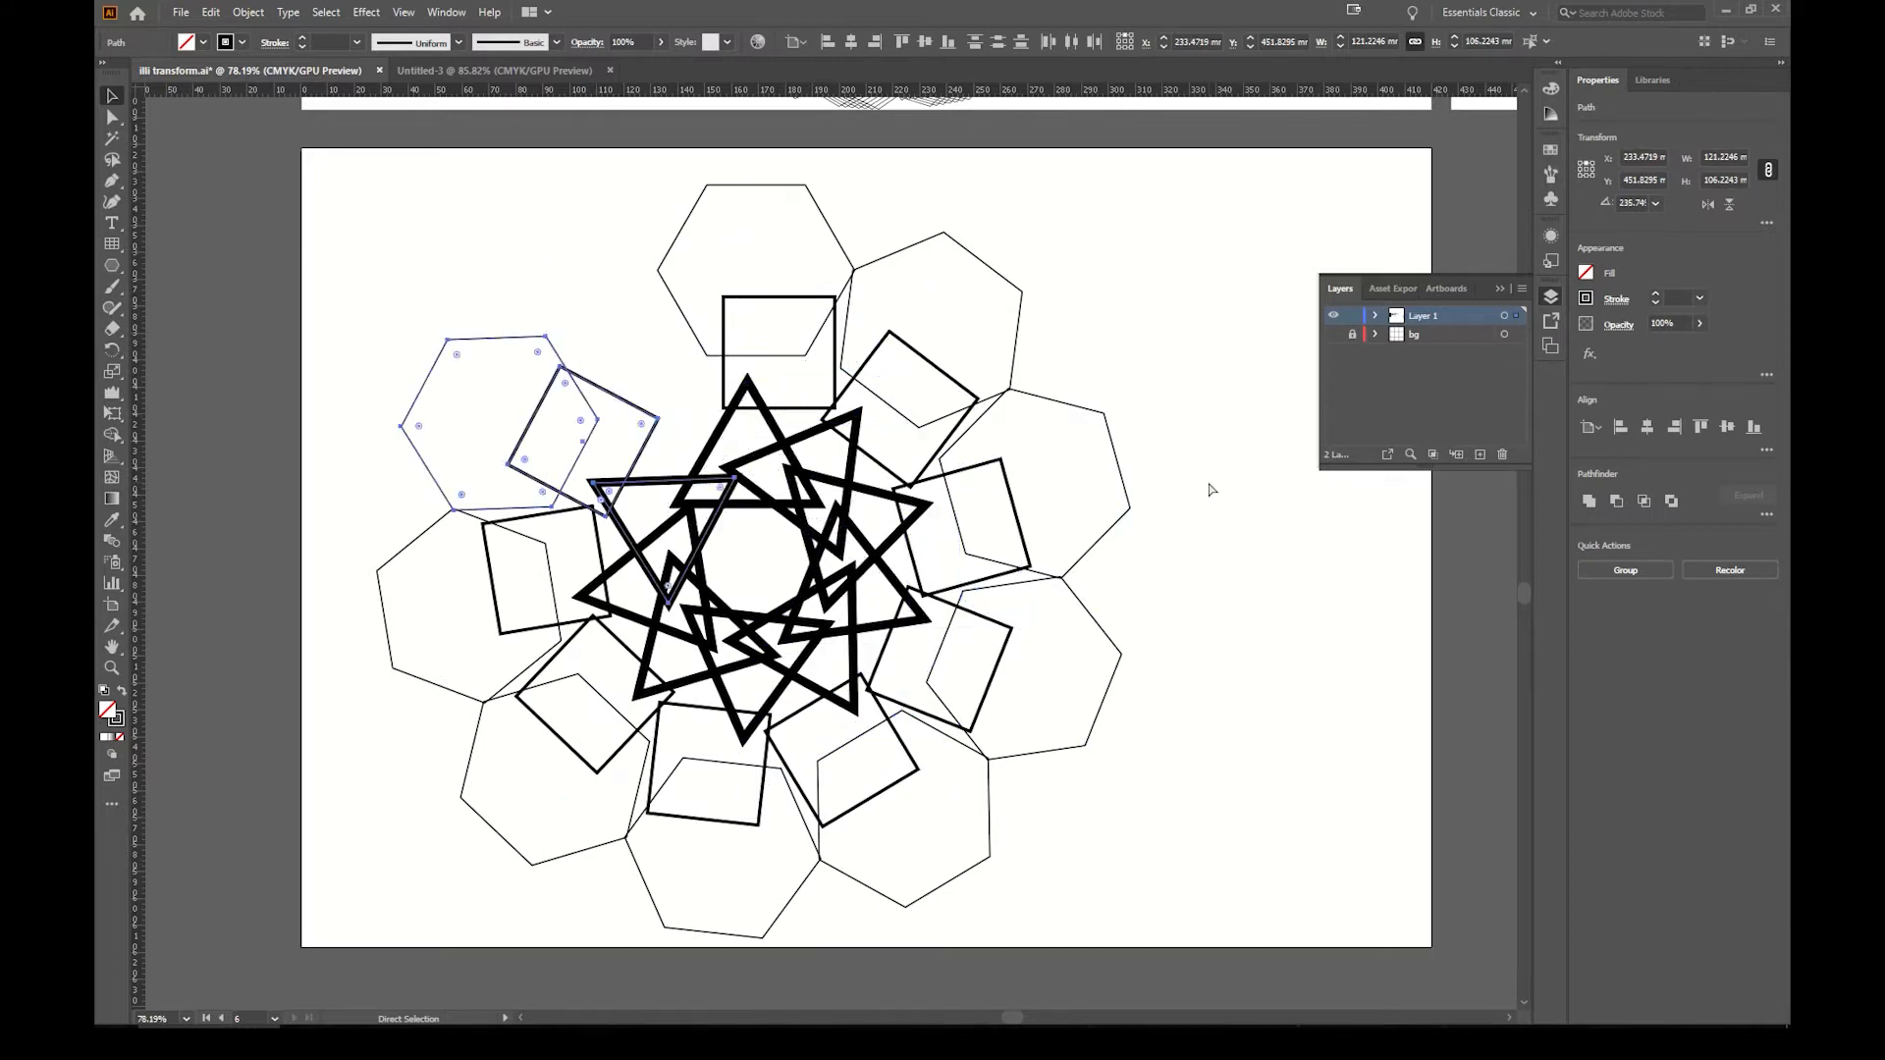
key("ctrl+z")
key("ctrl+z")
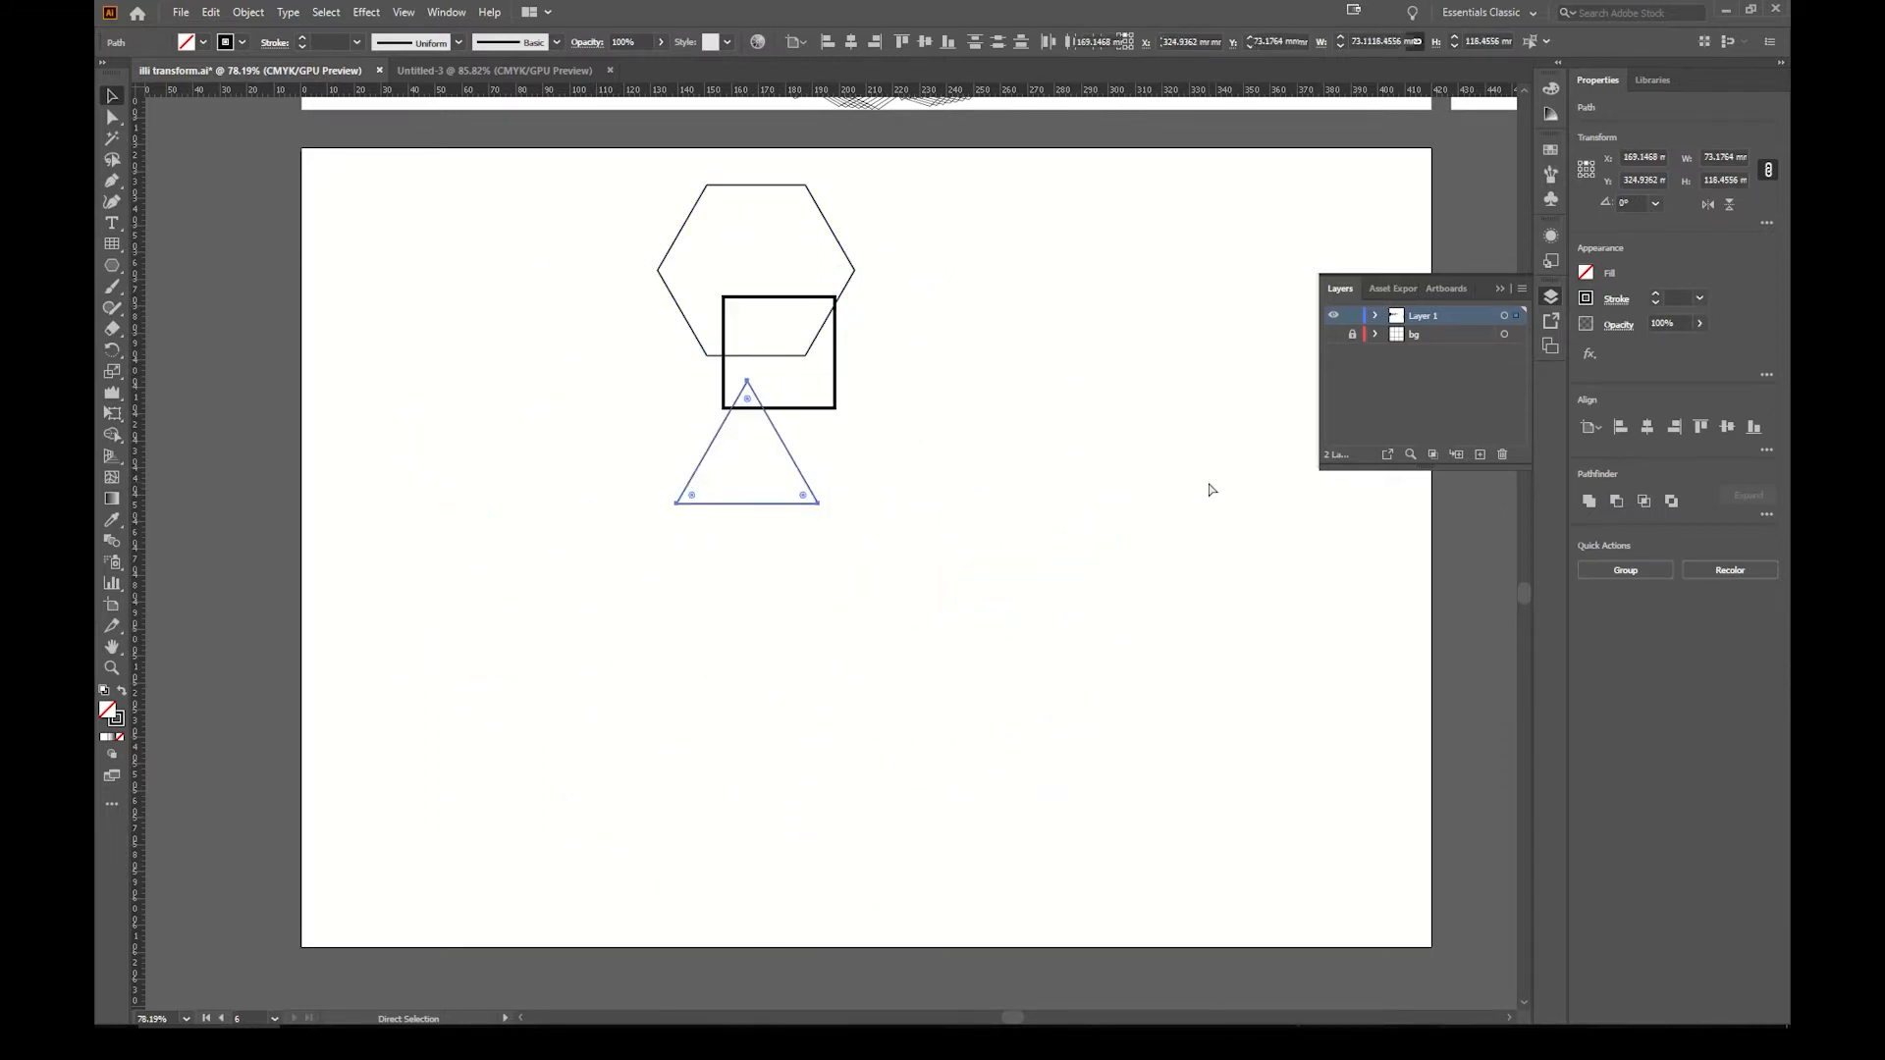
Step: Delete the remaining hexagon, square and triangle from the artboard
key("v")
left_click_drag(1025, 592, 534, 187)
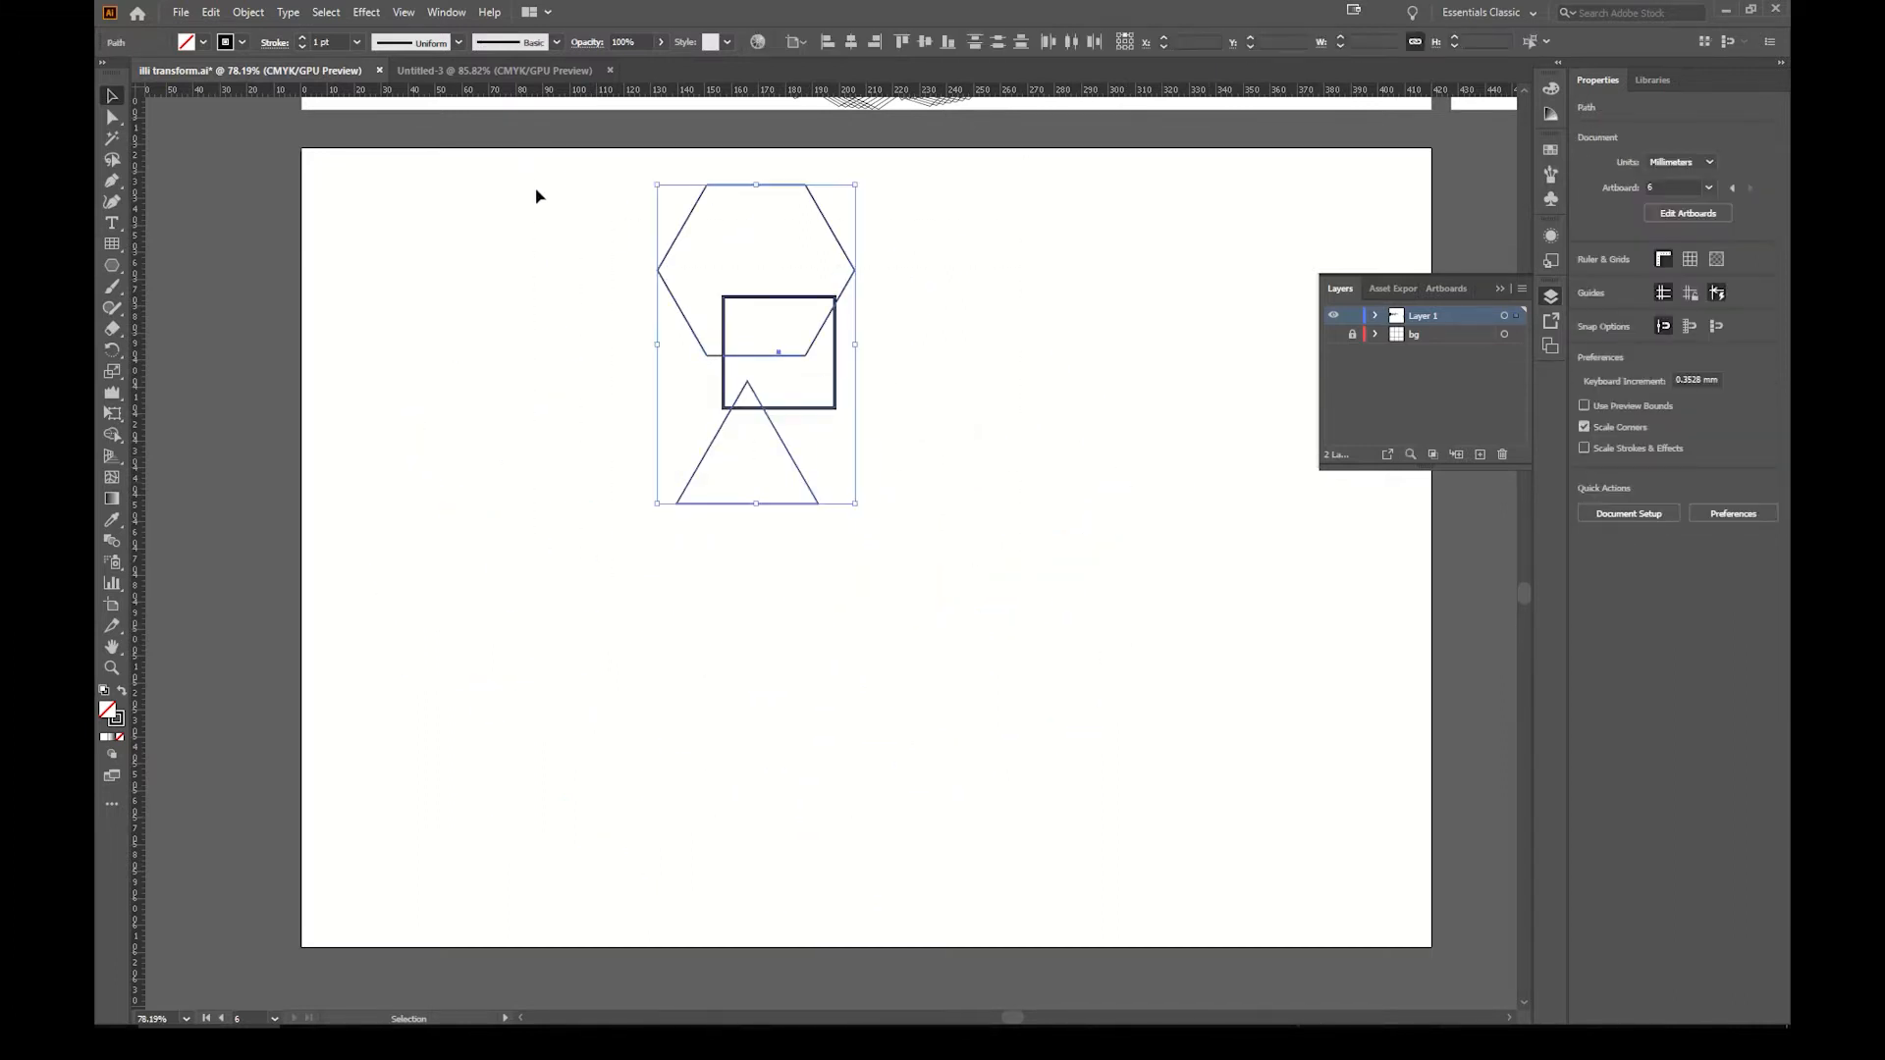
key("Delete")
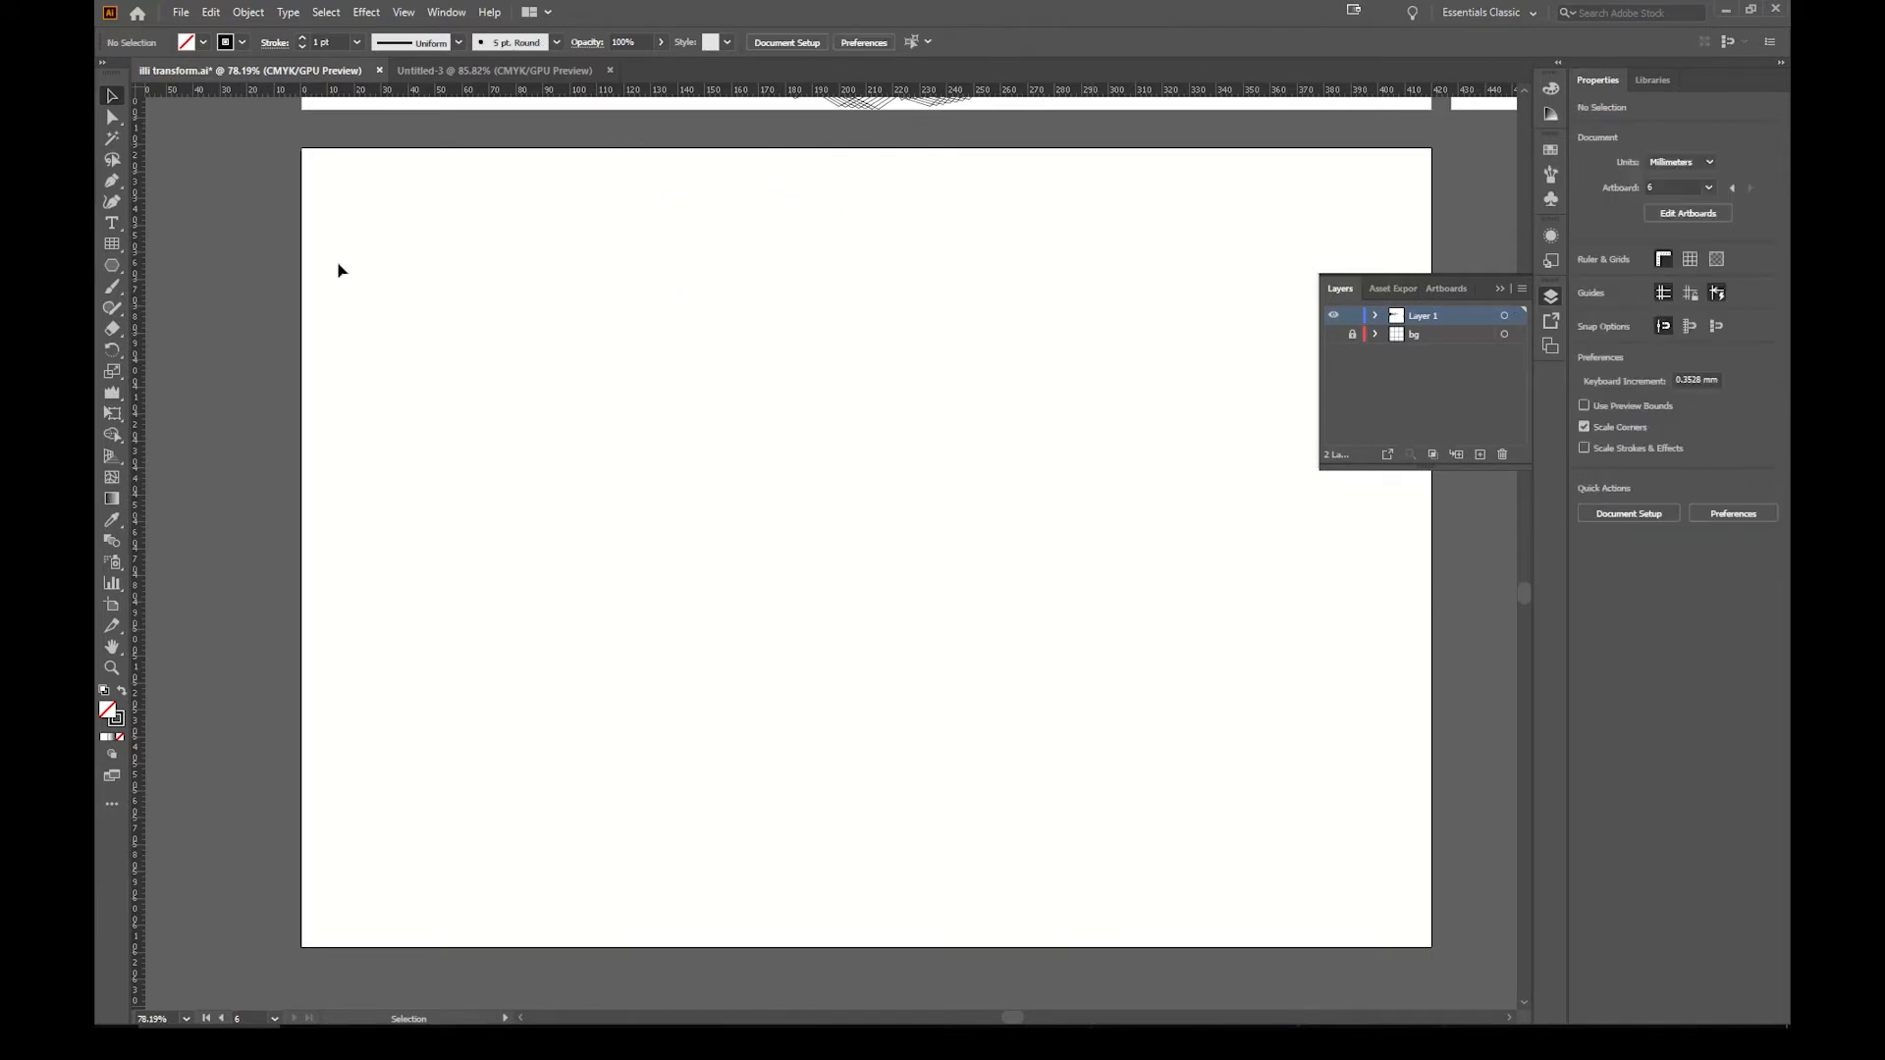
Step: Draw a closed, curvy freeform shape about 155 mm wide and 225 mm high with the Curvature tool
left_click(113, 205)
left_click(620, 266)
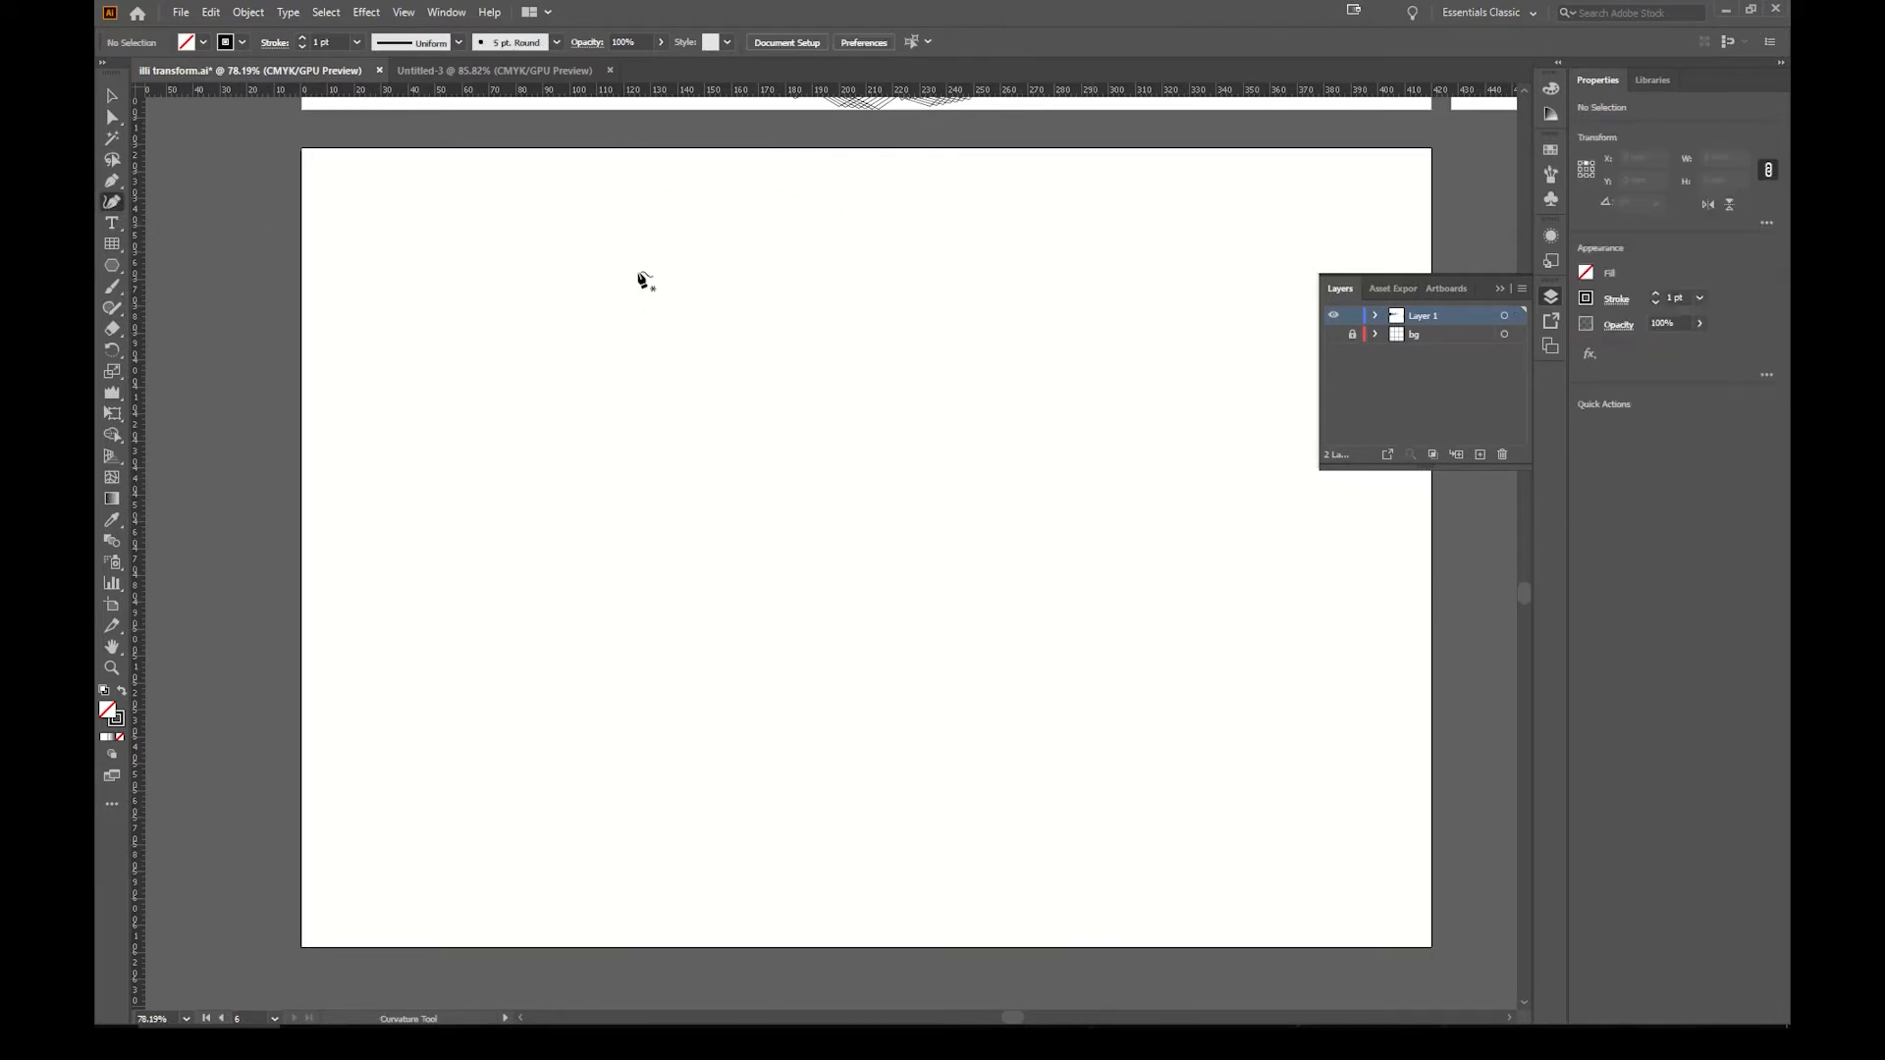
left_click(848, 378)
left_click(718, 625)
left_click(982, 755)
left_click(959, 556)
left_click(978, 323)
left_click(863, 193)
left_click(575, 227)
left_click(622, 266)
left_click(111, 95)
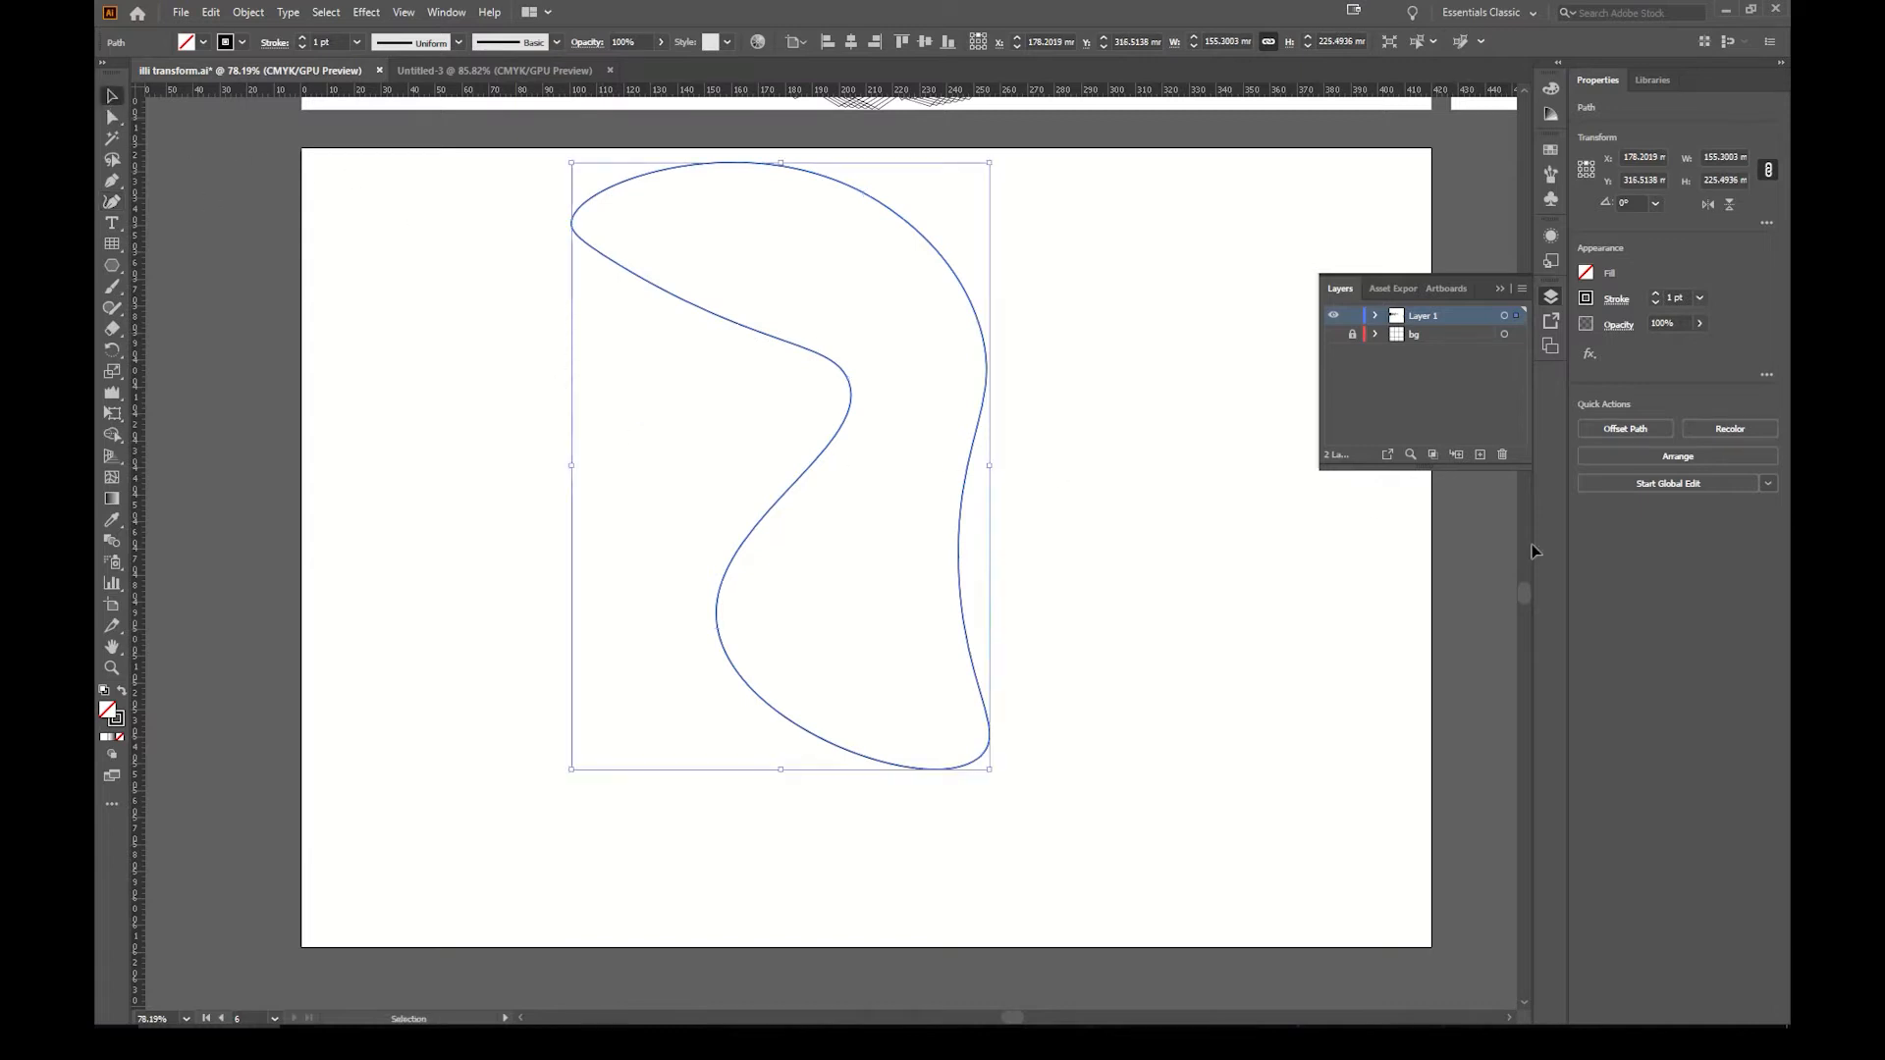
Step: Apply the tapered elliptical width profile to the curved shape's stroke and set its weight to 5 pt
left_click(1616, 300)
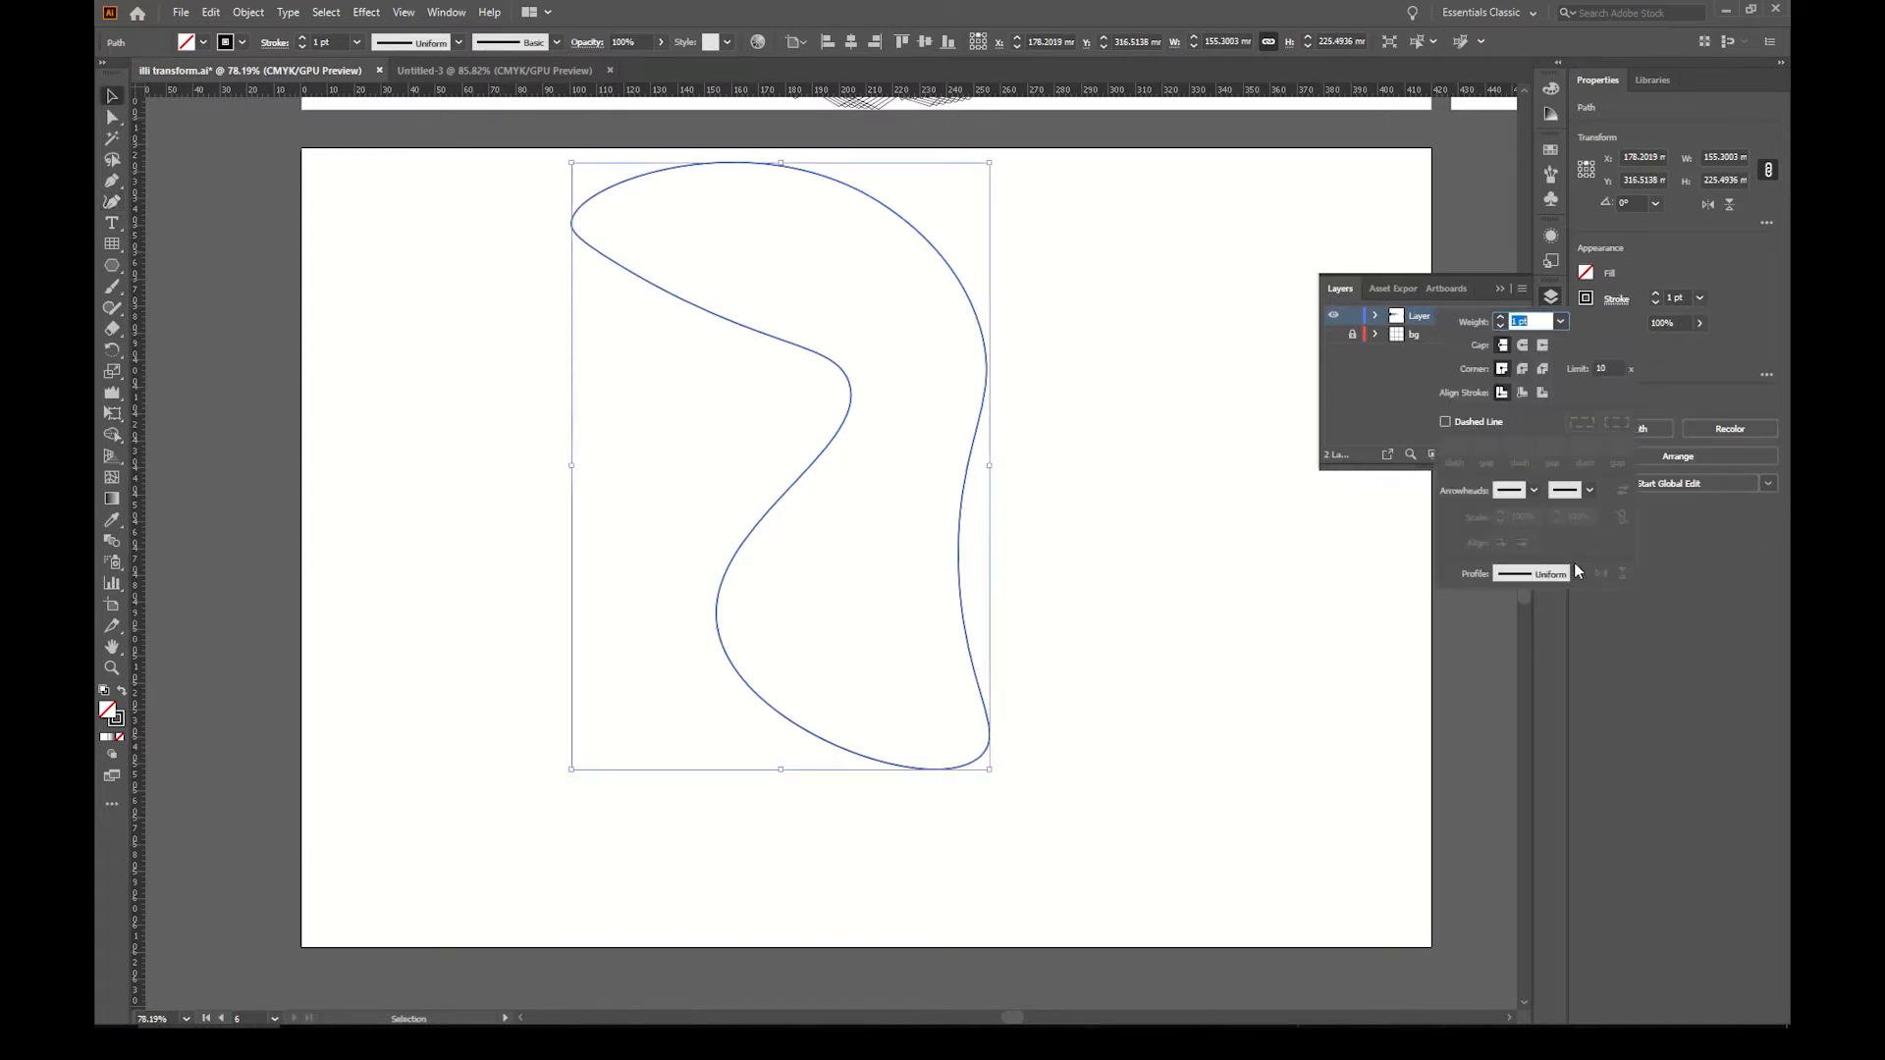
left_click(1576, 573)
left_click(1556, 634)
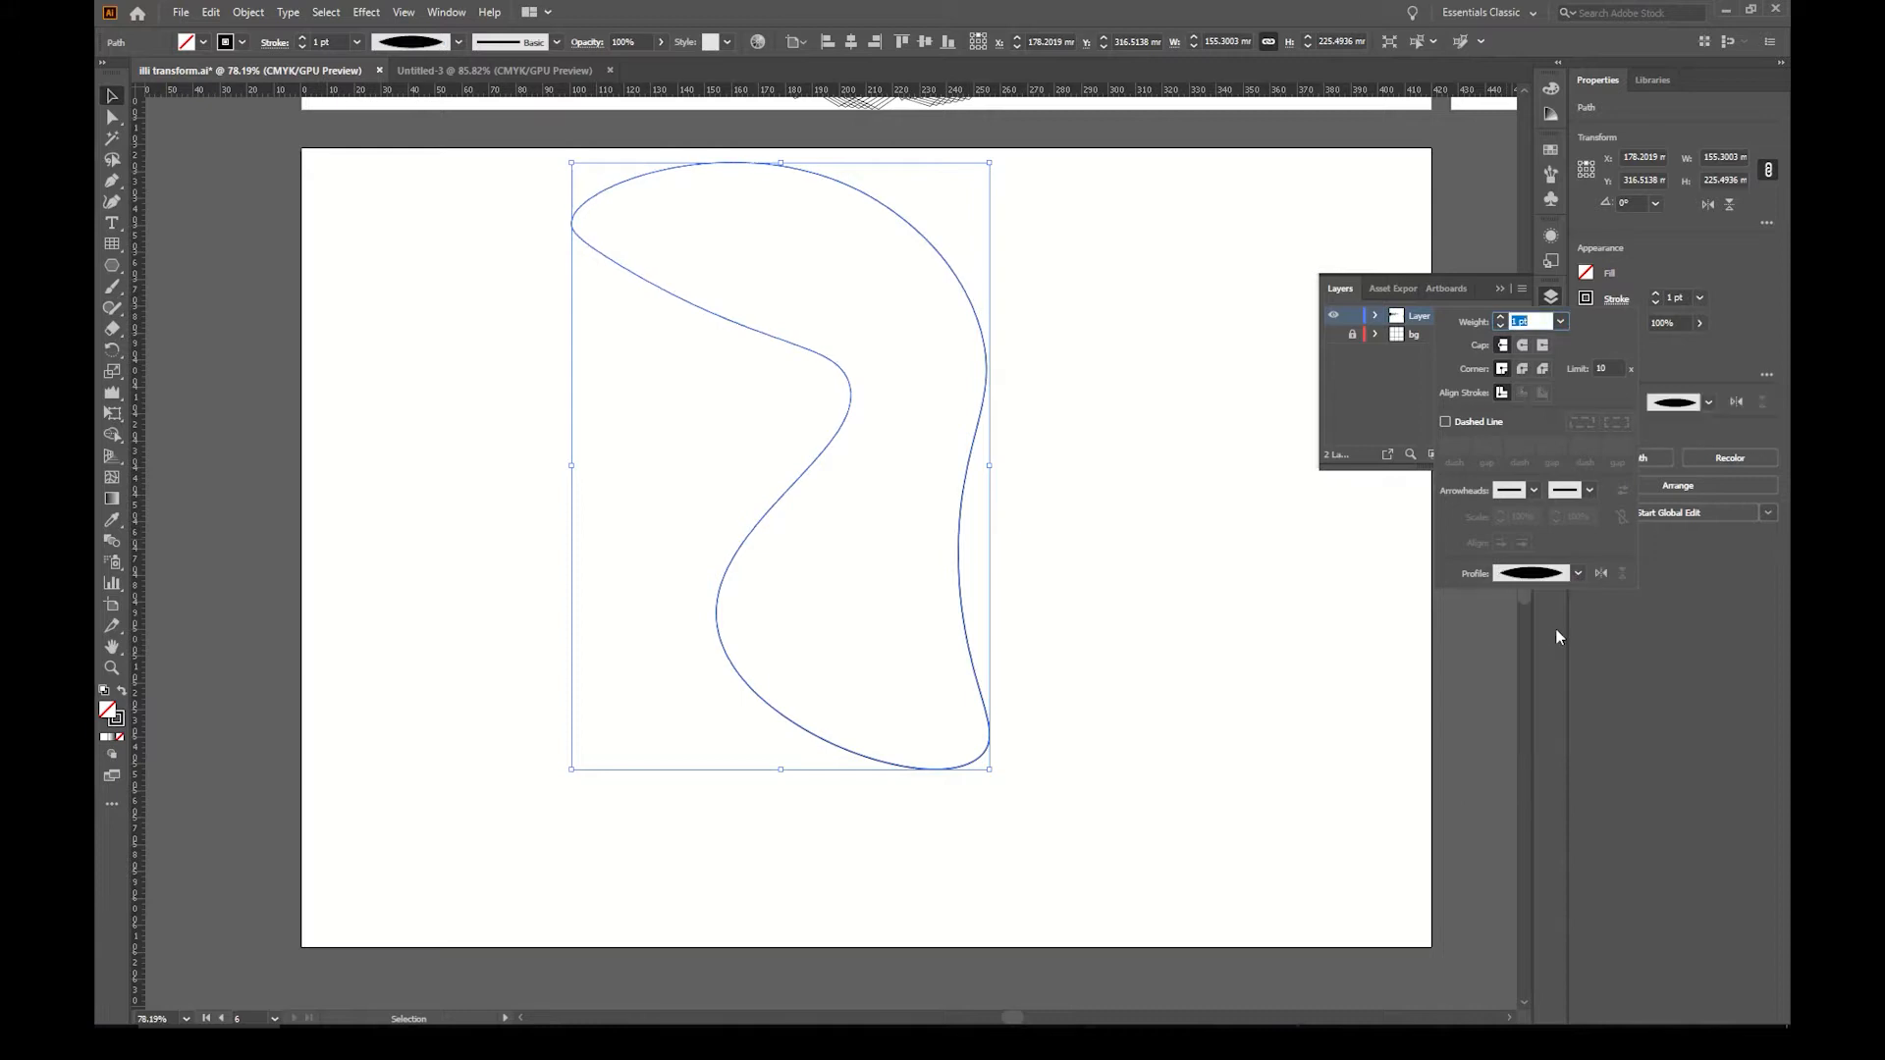
key("Escape")
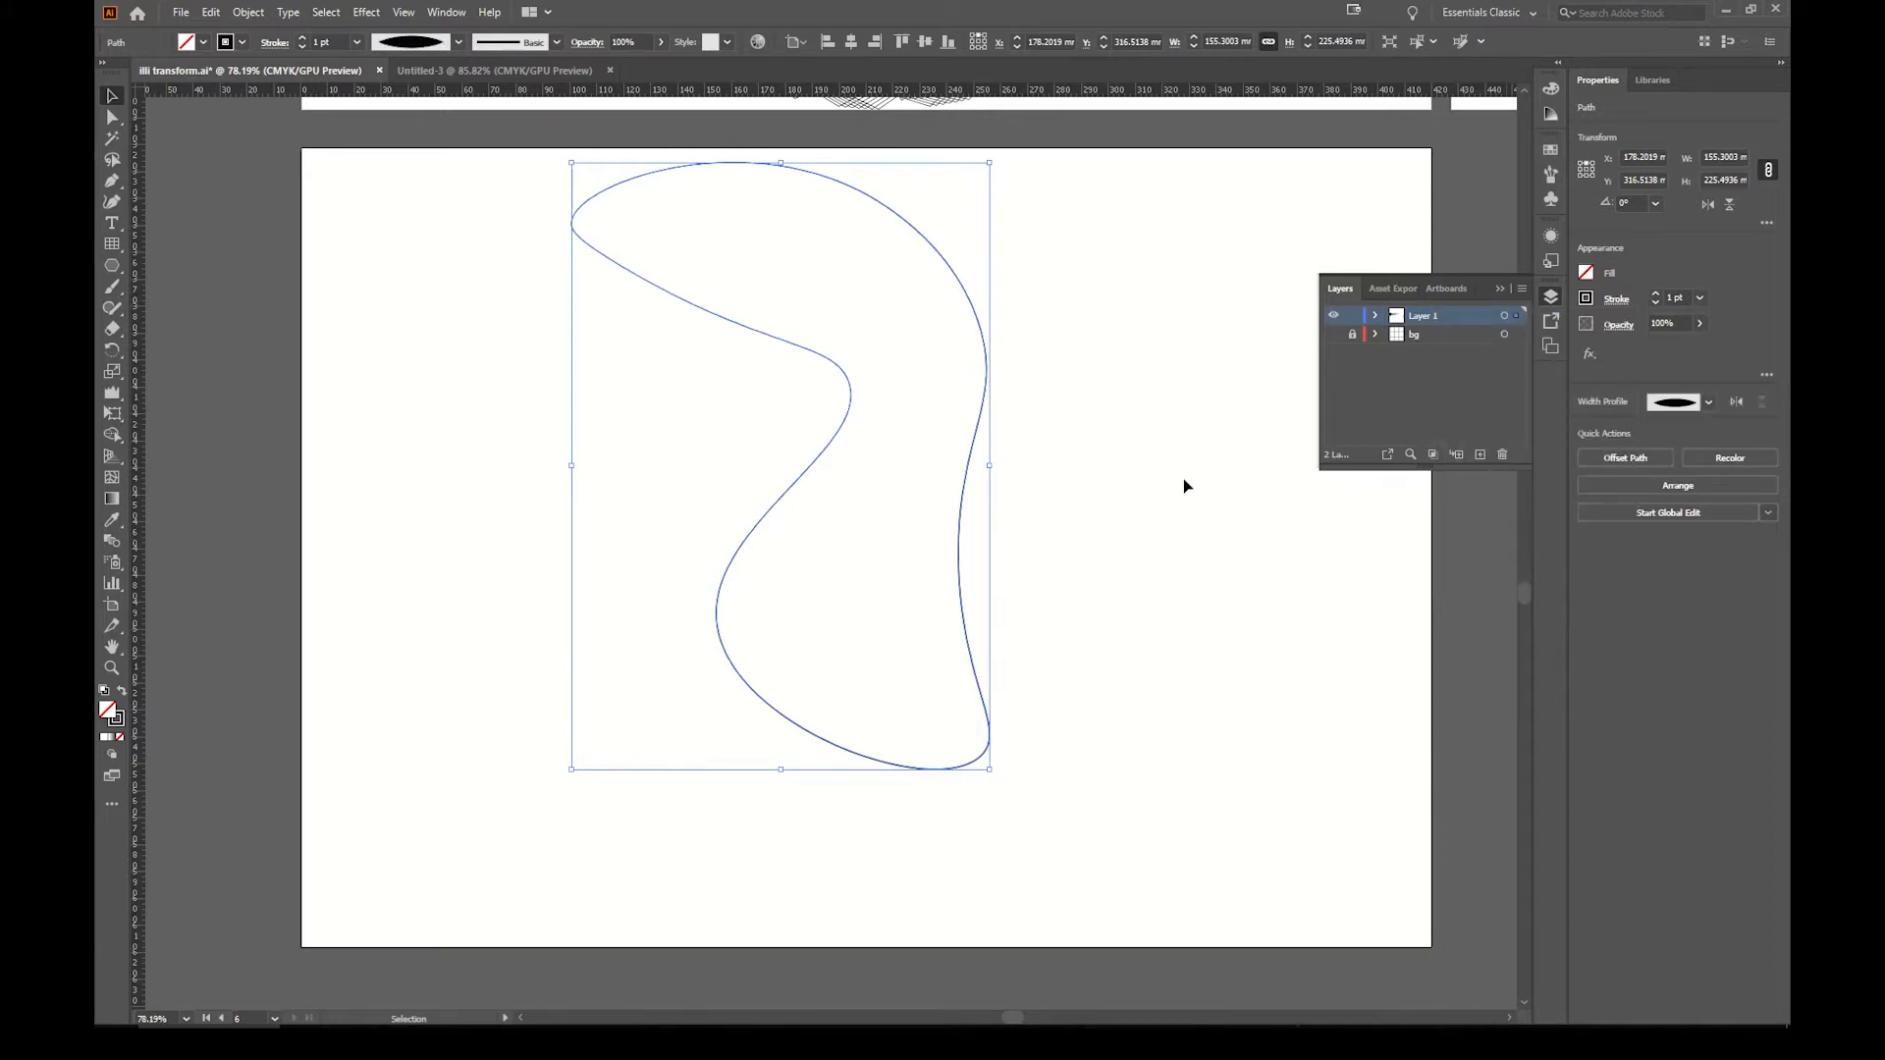
left_click(1700, 296)
left_click(1735, 448)
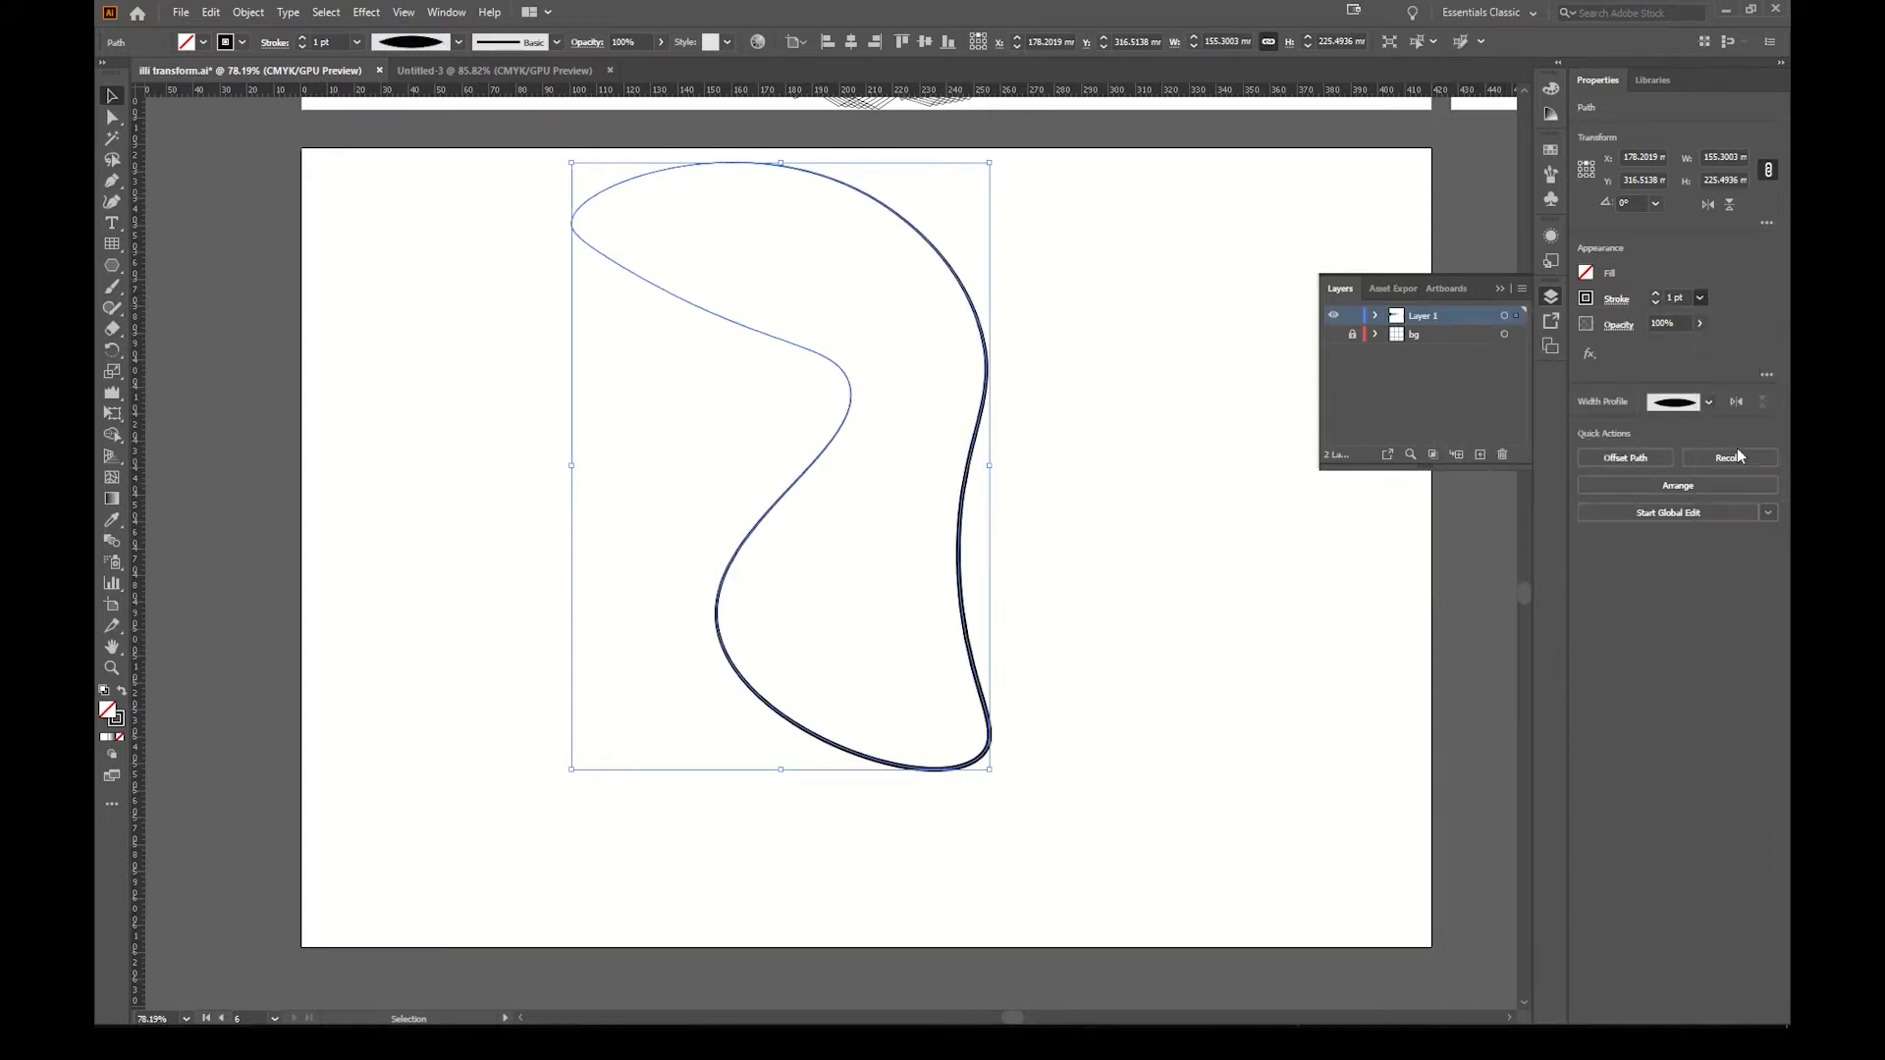
left_click(1239, 570)
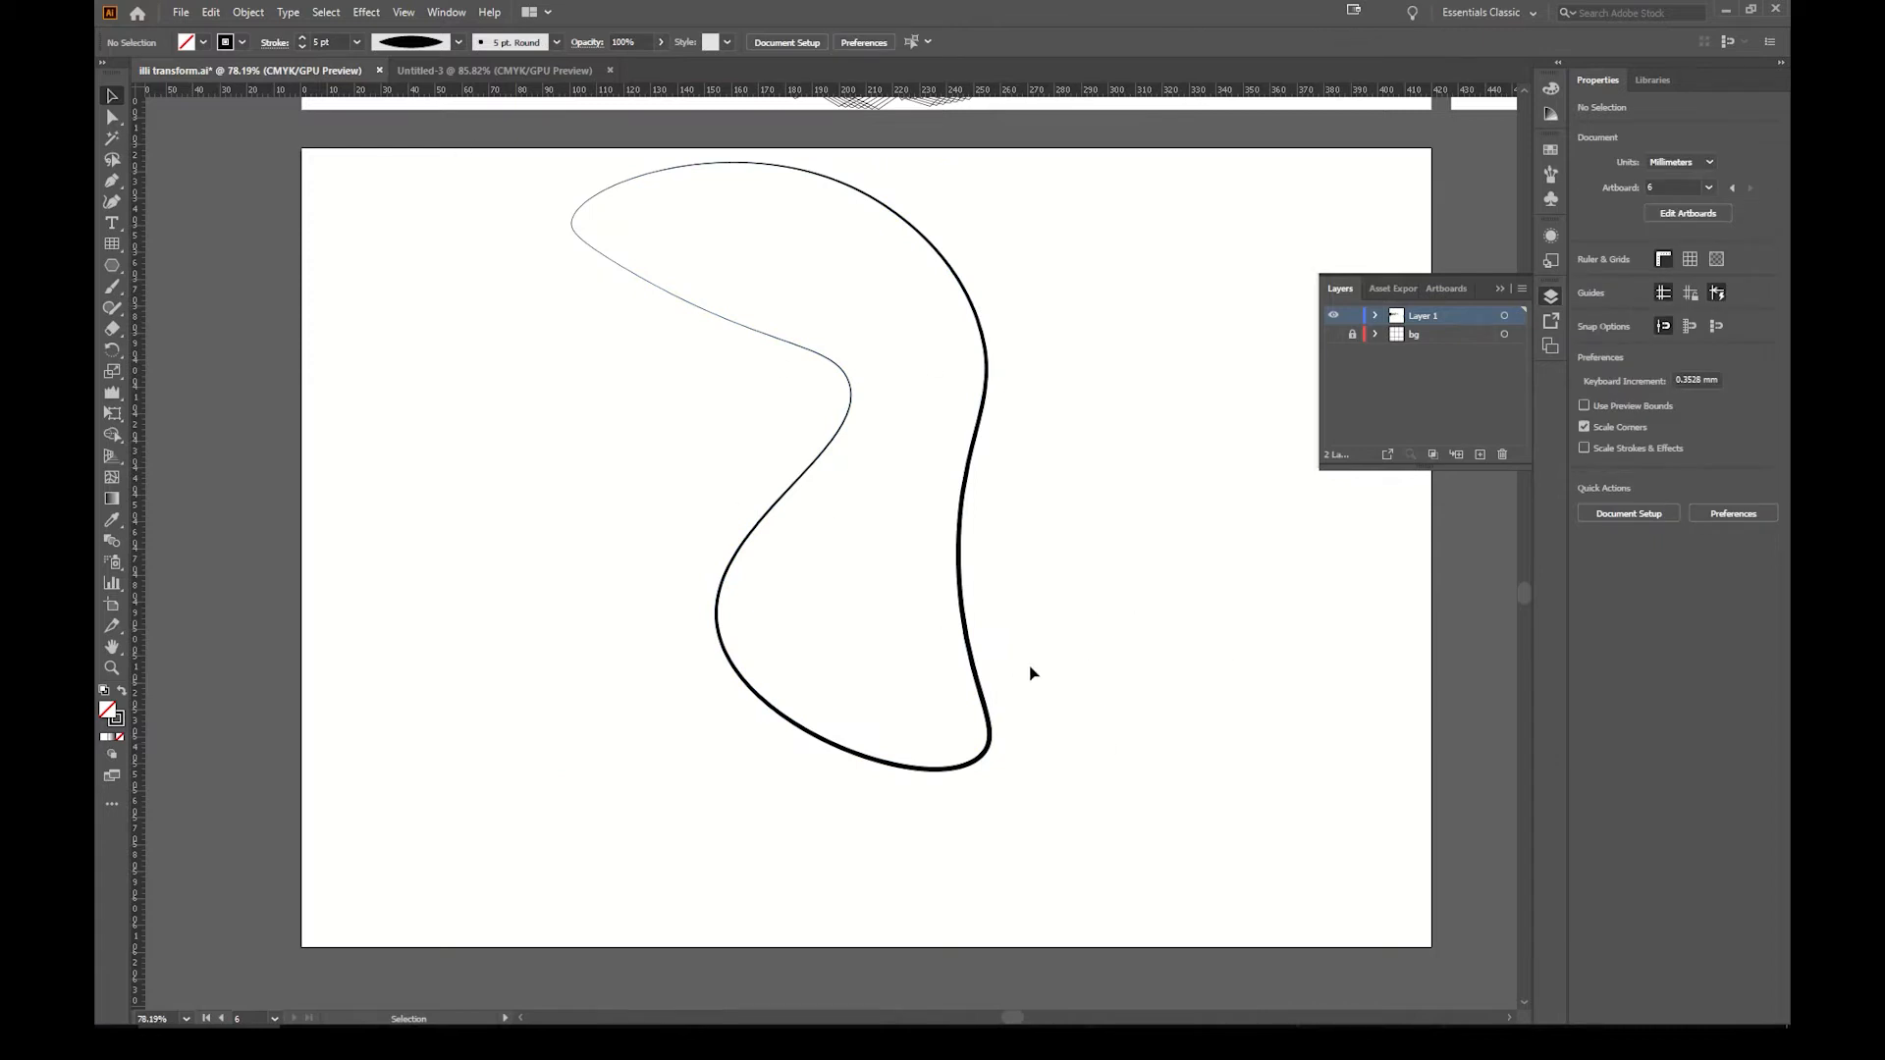
Step: Rotate a copy of the curved shape about 14° clockwise around a pivot point inside its lower part
left_click(962, 497)
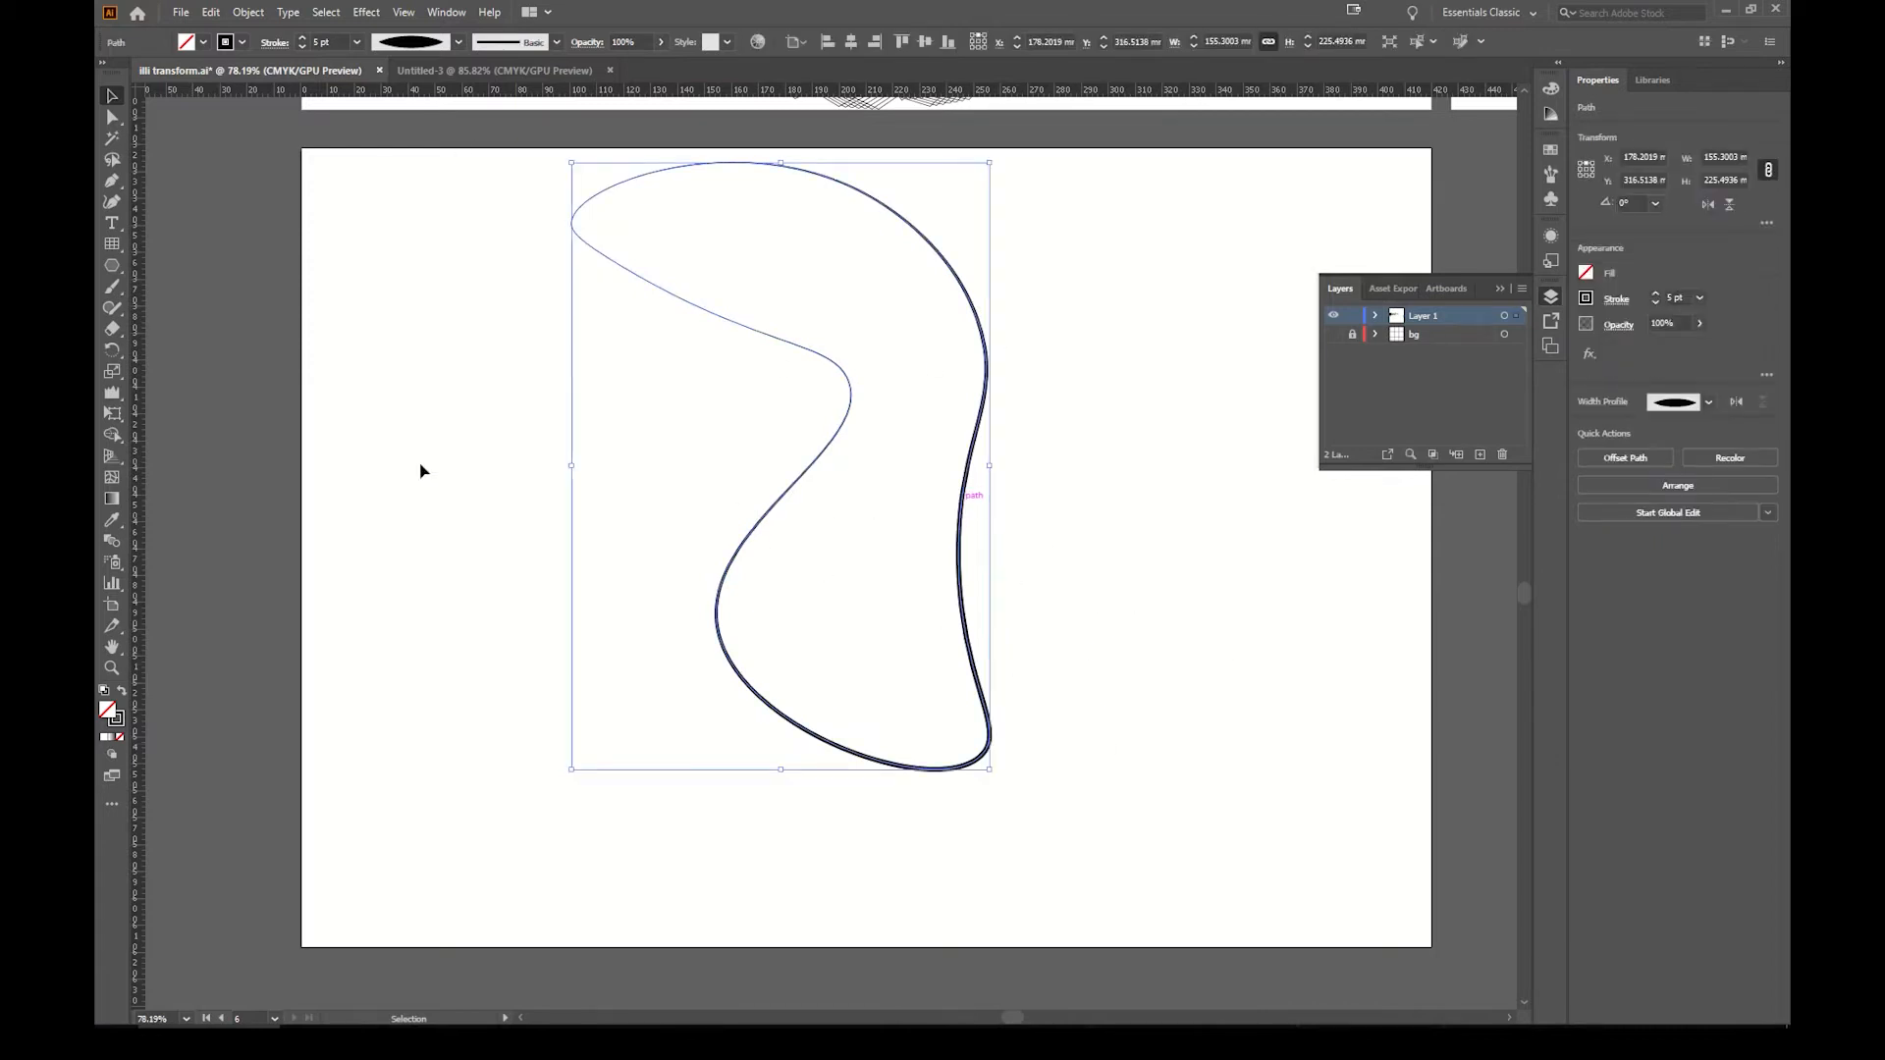
key("r")
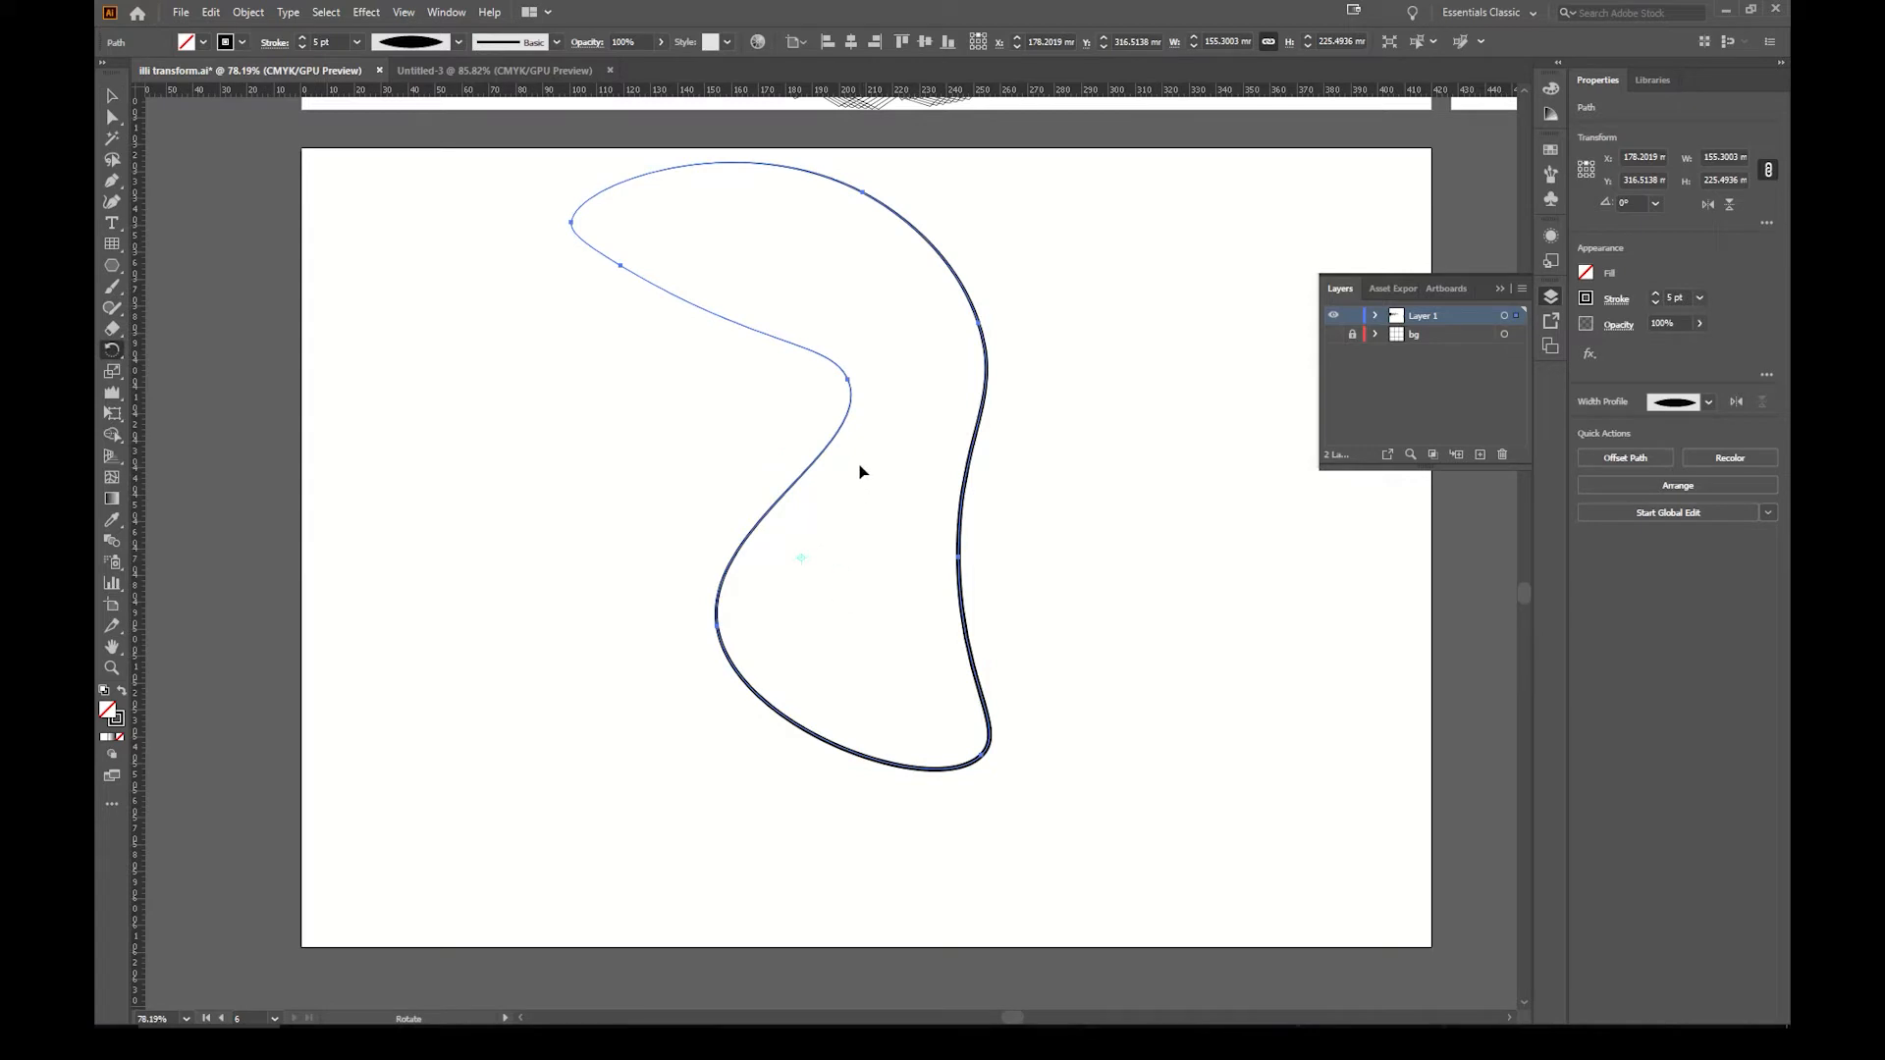
left_click_drag(644, 278, 723, 275)
Step: Repeat the rotated copy of the curved shape until the copies complete a full circle around the pivot
key("ctrl+d")
key("ctrl+d")
key("ctrl+d")
key("ctrl+d")
key("ctrl+d")
key("ctrl+d")
key("ctrl+d")
key("ctrl+d")
key("ctrl+d")
key("ctrl+d")
key("ctrl+d")
key("ctrl+d")
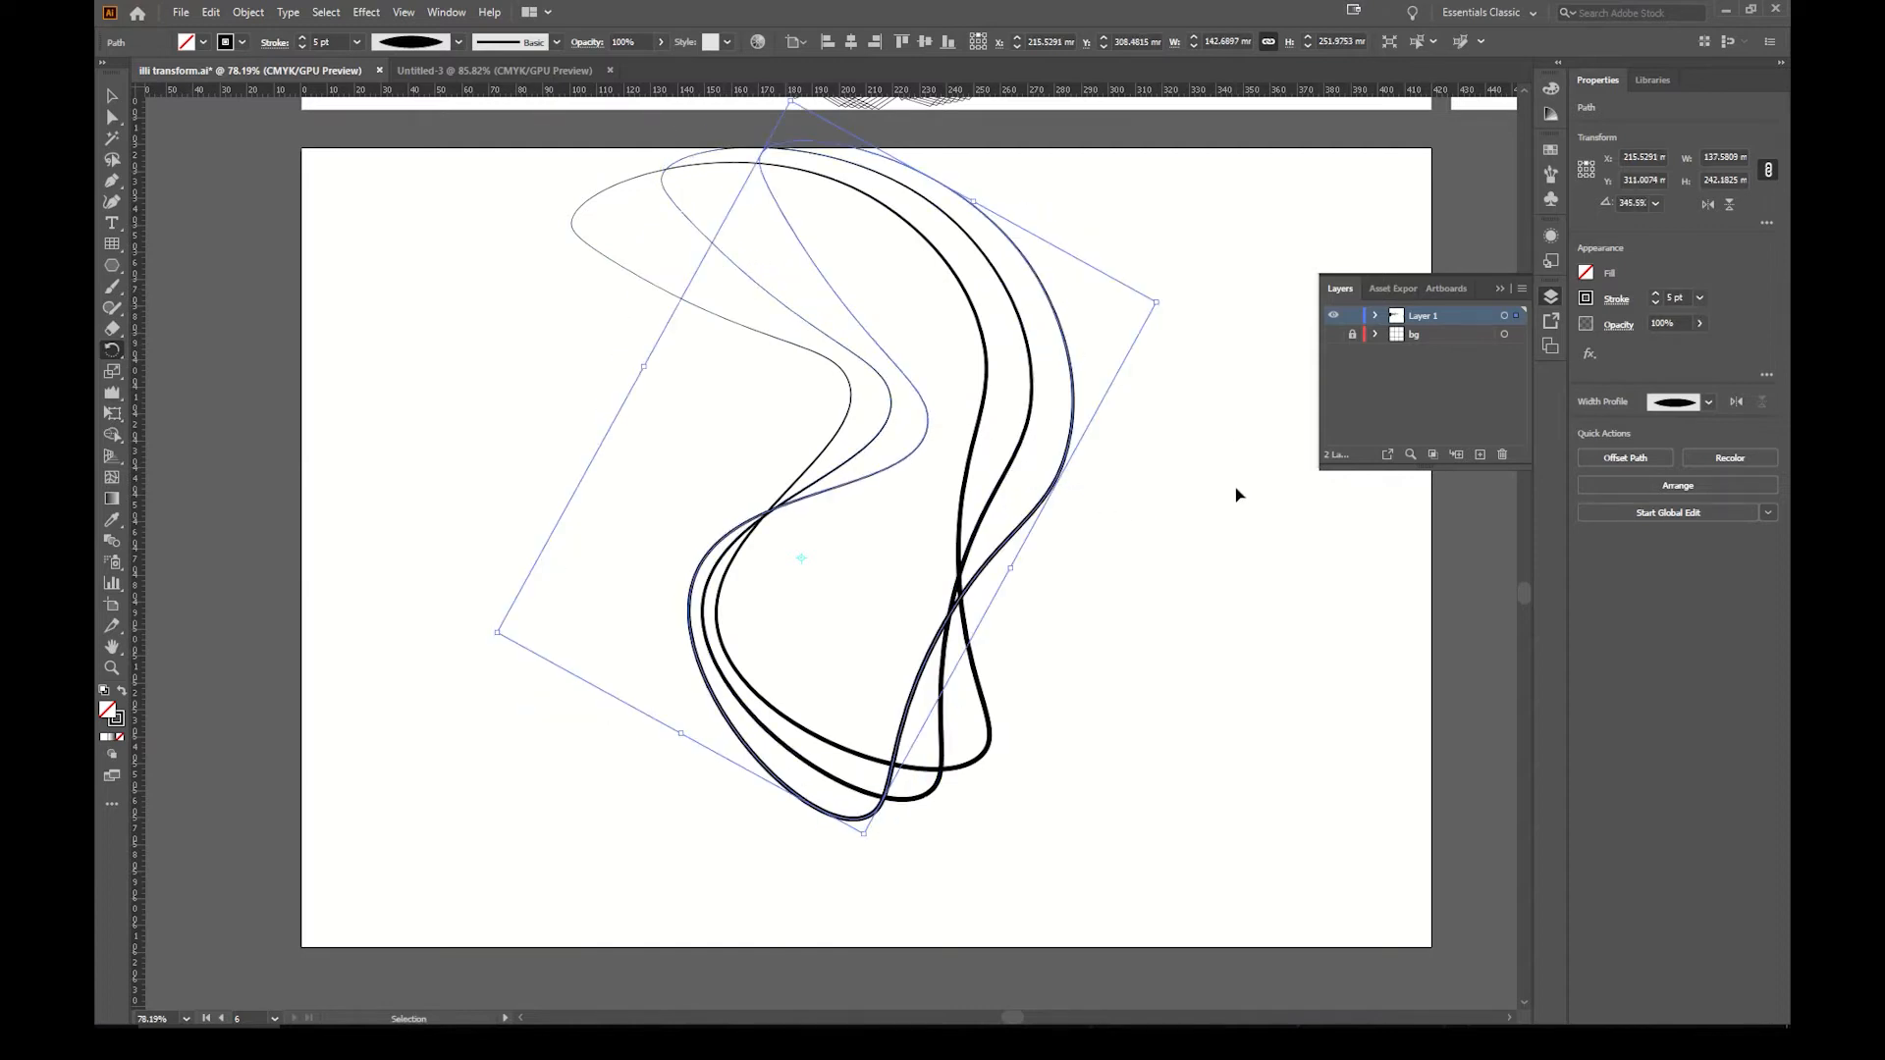
key("ctrl+d")
key("ctrl+d")
key("ctrl+d")
key("ctrl+d")
key("ctrl+d")
key("ctrl+d")
key("ctrl+d")
key("ctrl+d")
key("ctrl+d")
key("ctrl+d")
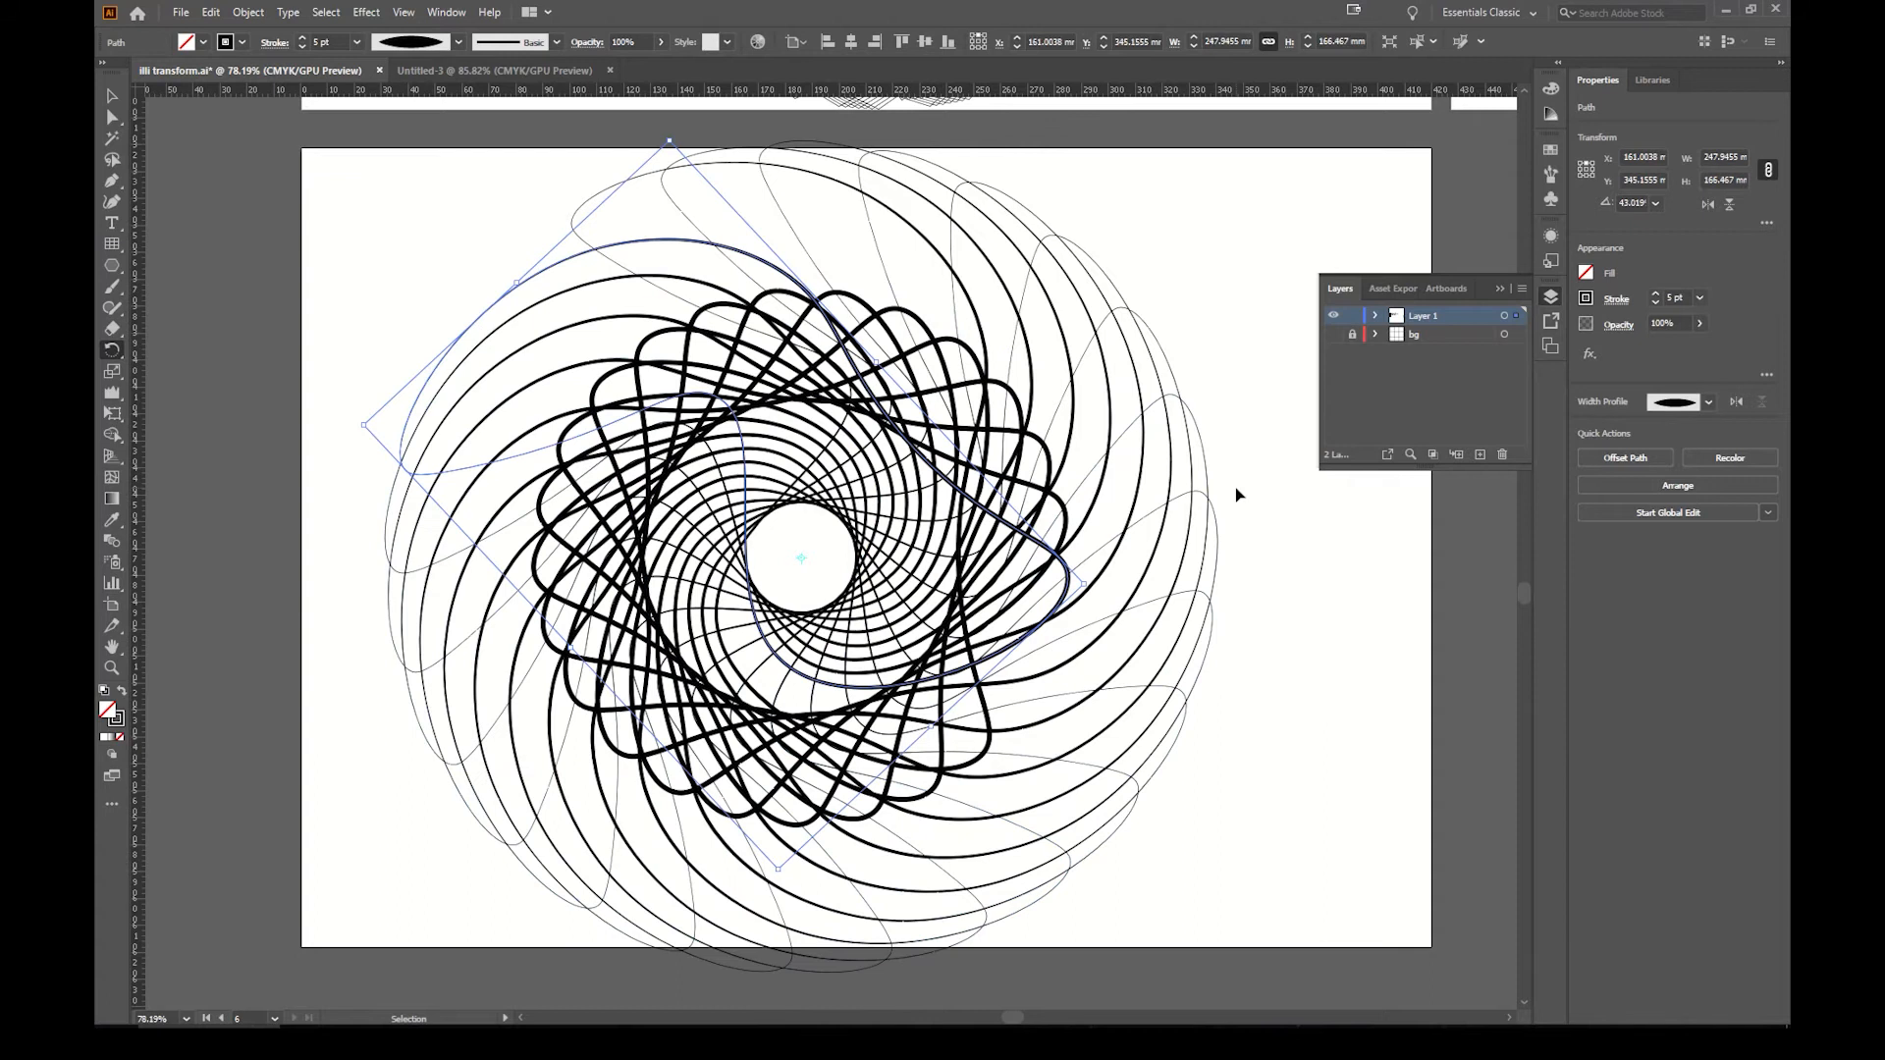
key("r")
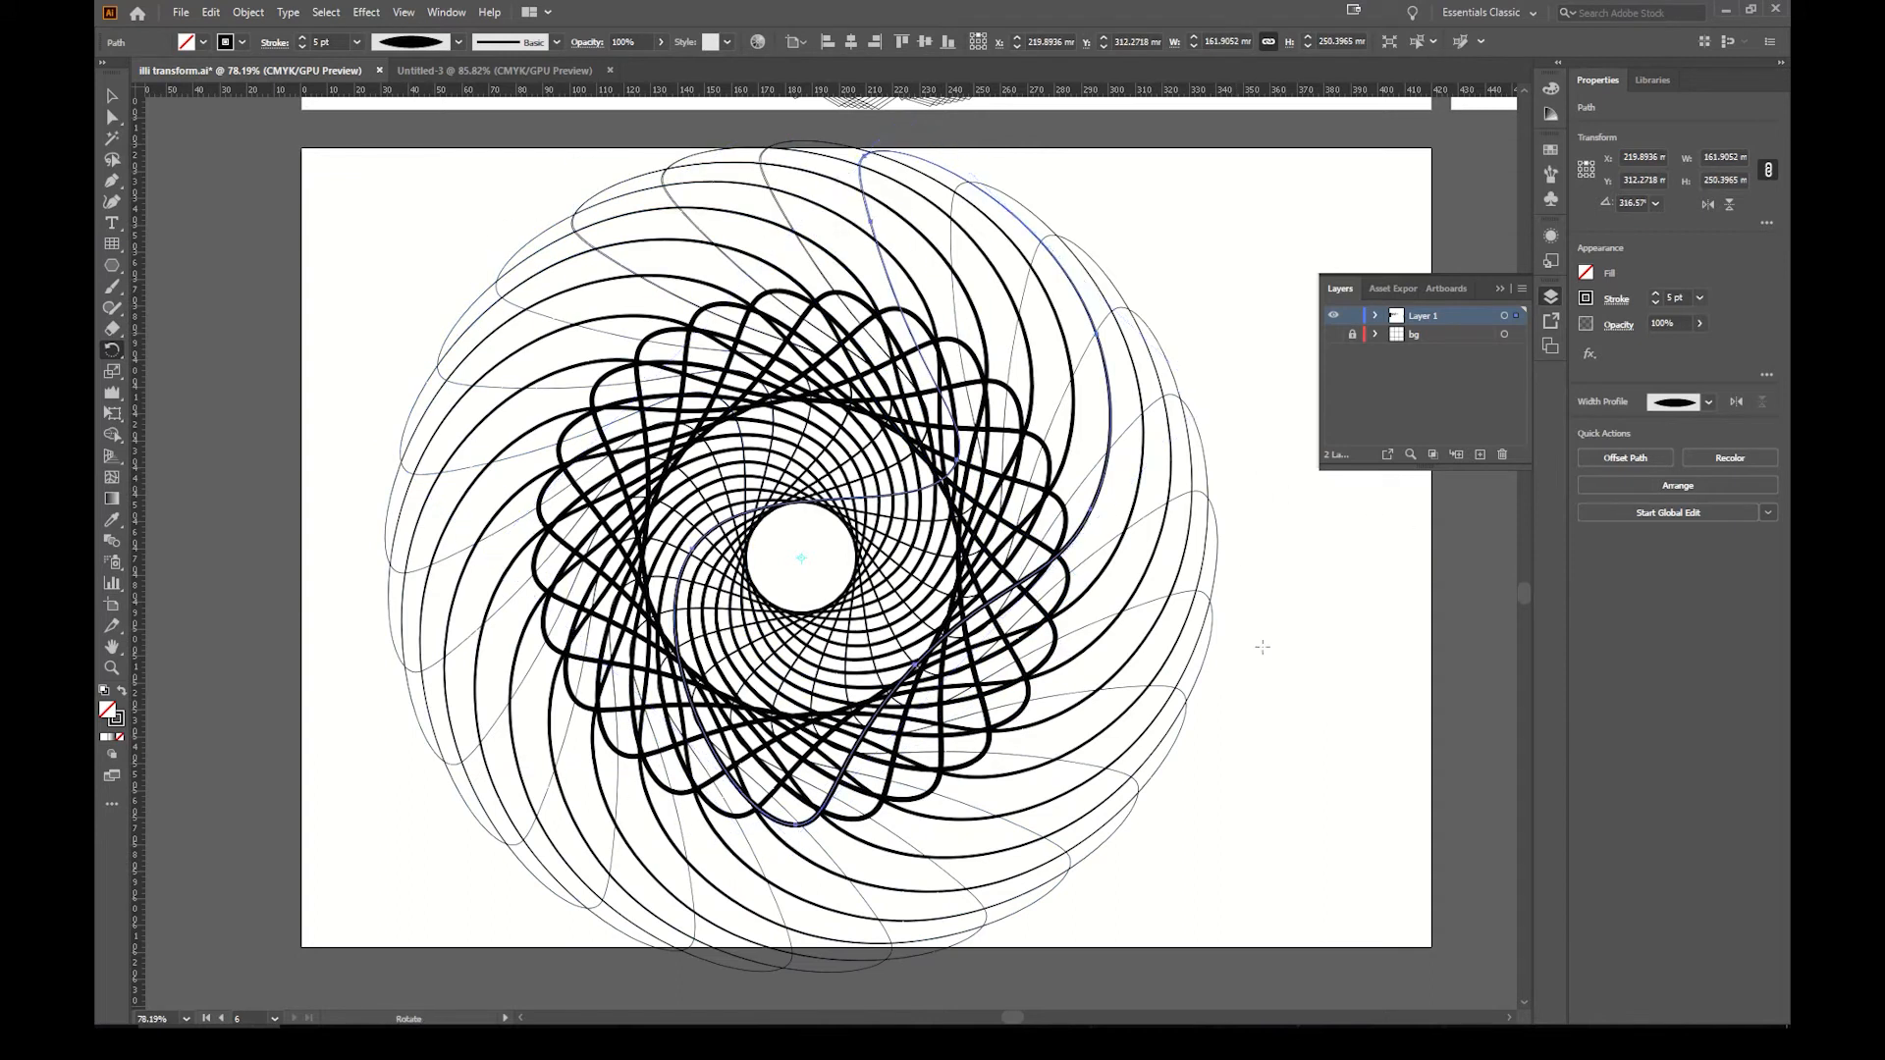
key("v")
Step: Undo the repeated copies of the curved shape until only the original and three rotated copies remain
key("ctrl+z")
key("ctrl+z")
key("ctrl+z")
key("ctrl+z")
key("ctrl+z")
key("ctrl+z")
key("ctrl+z")
key("ctrl+z")
key("ctrl+z")
key("ctrl+z")
key("ctrl+z")
key("ctrl+z")
key("ctrl+z")
key("ctrl+z")
key("ctrl+z")
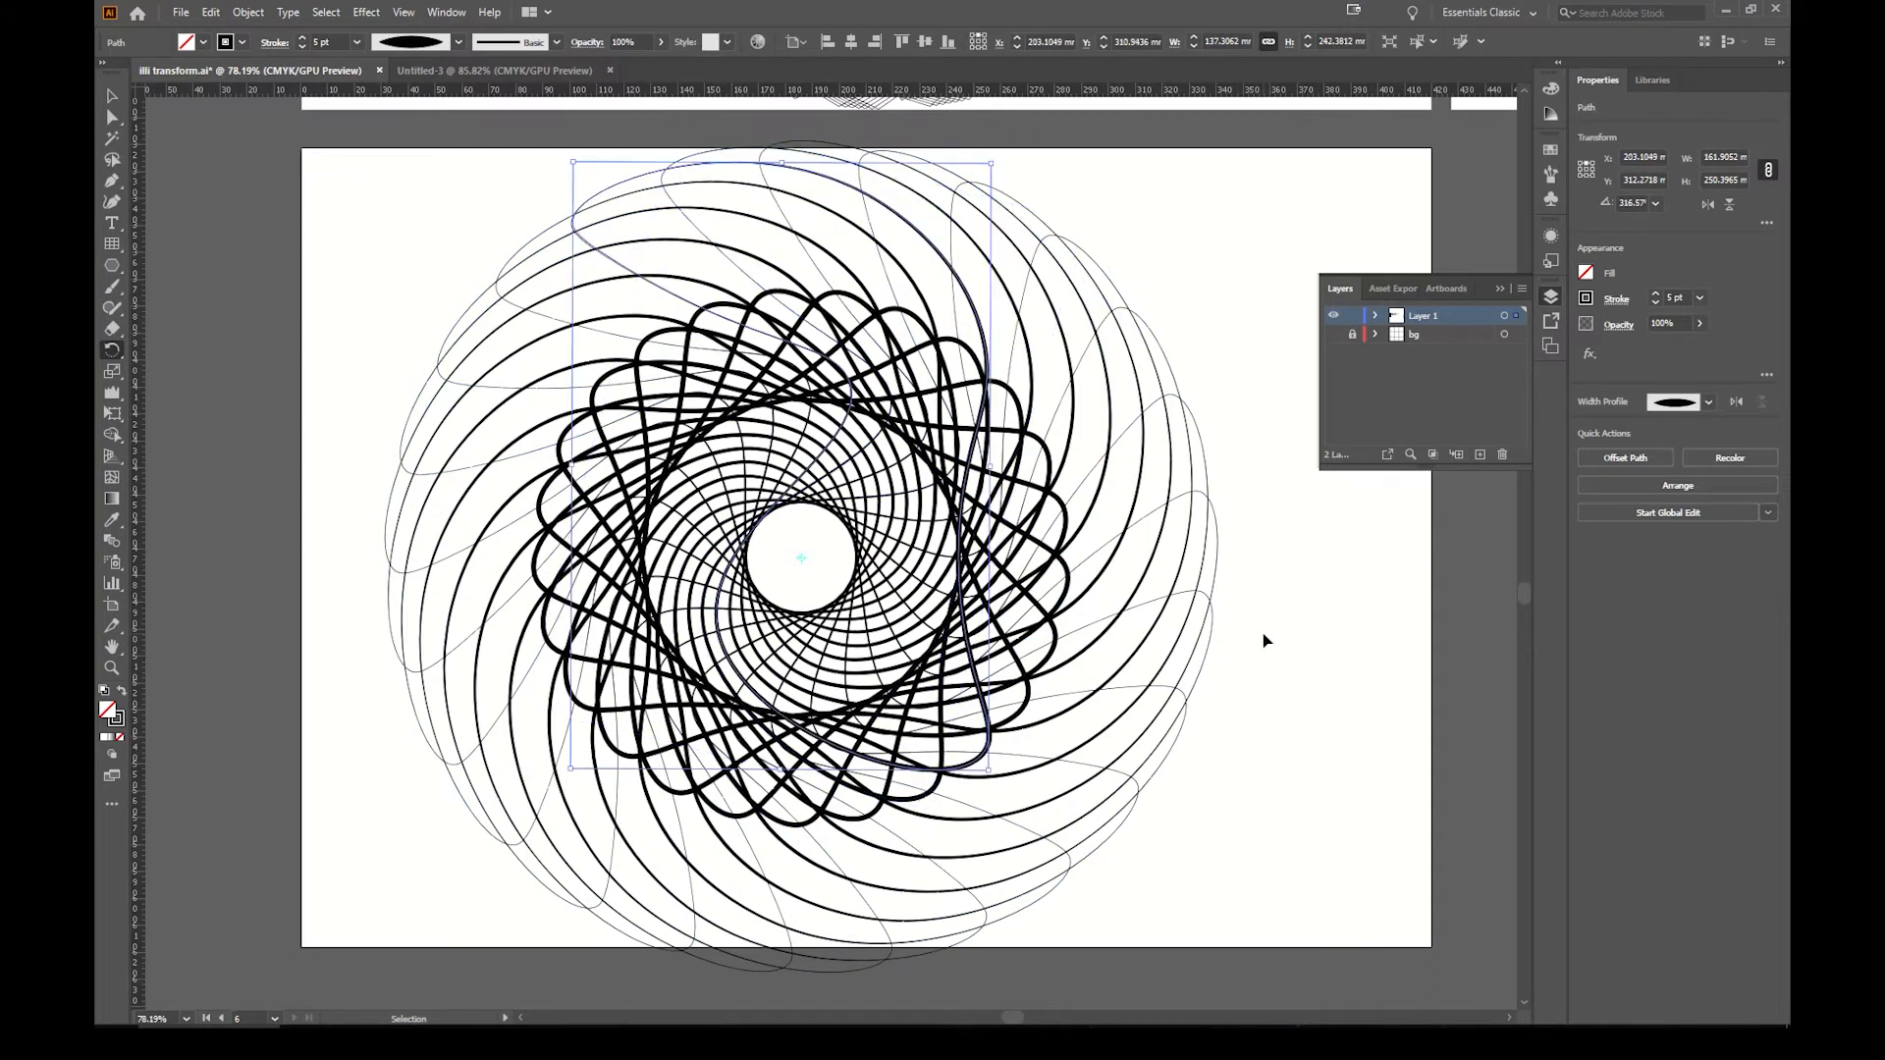
key("ctrl+z")
key("ctrl+z")
key("ctrl+z")
key("ctrl+z")
key("ctrl+z")
key("ctrl+z")
key("ctrl+z")
key("ctrl+z")
key("ctrl+z")
key("ctrl+z")
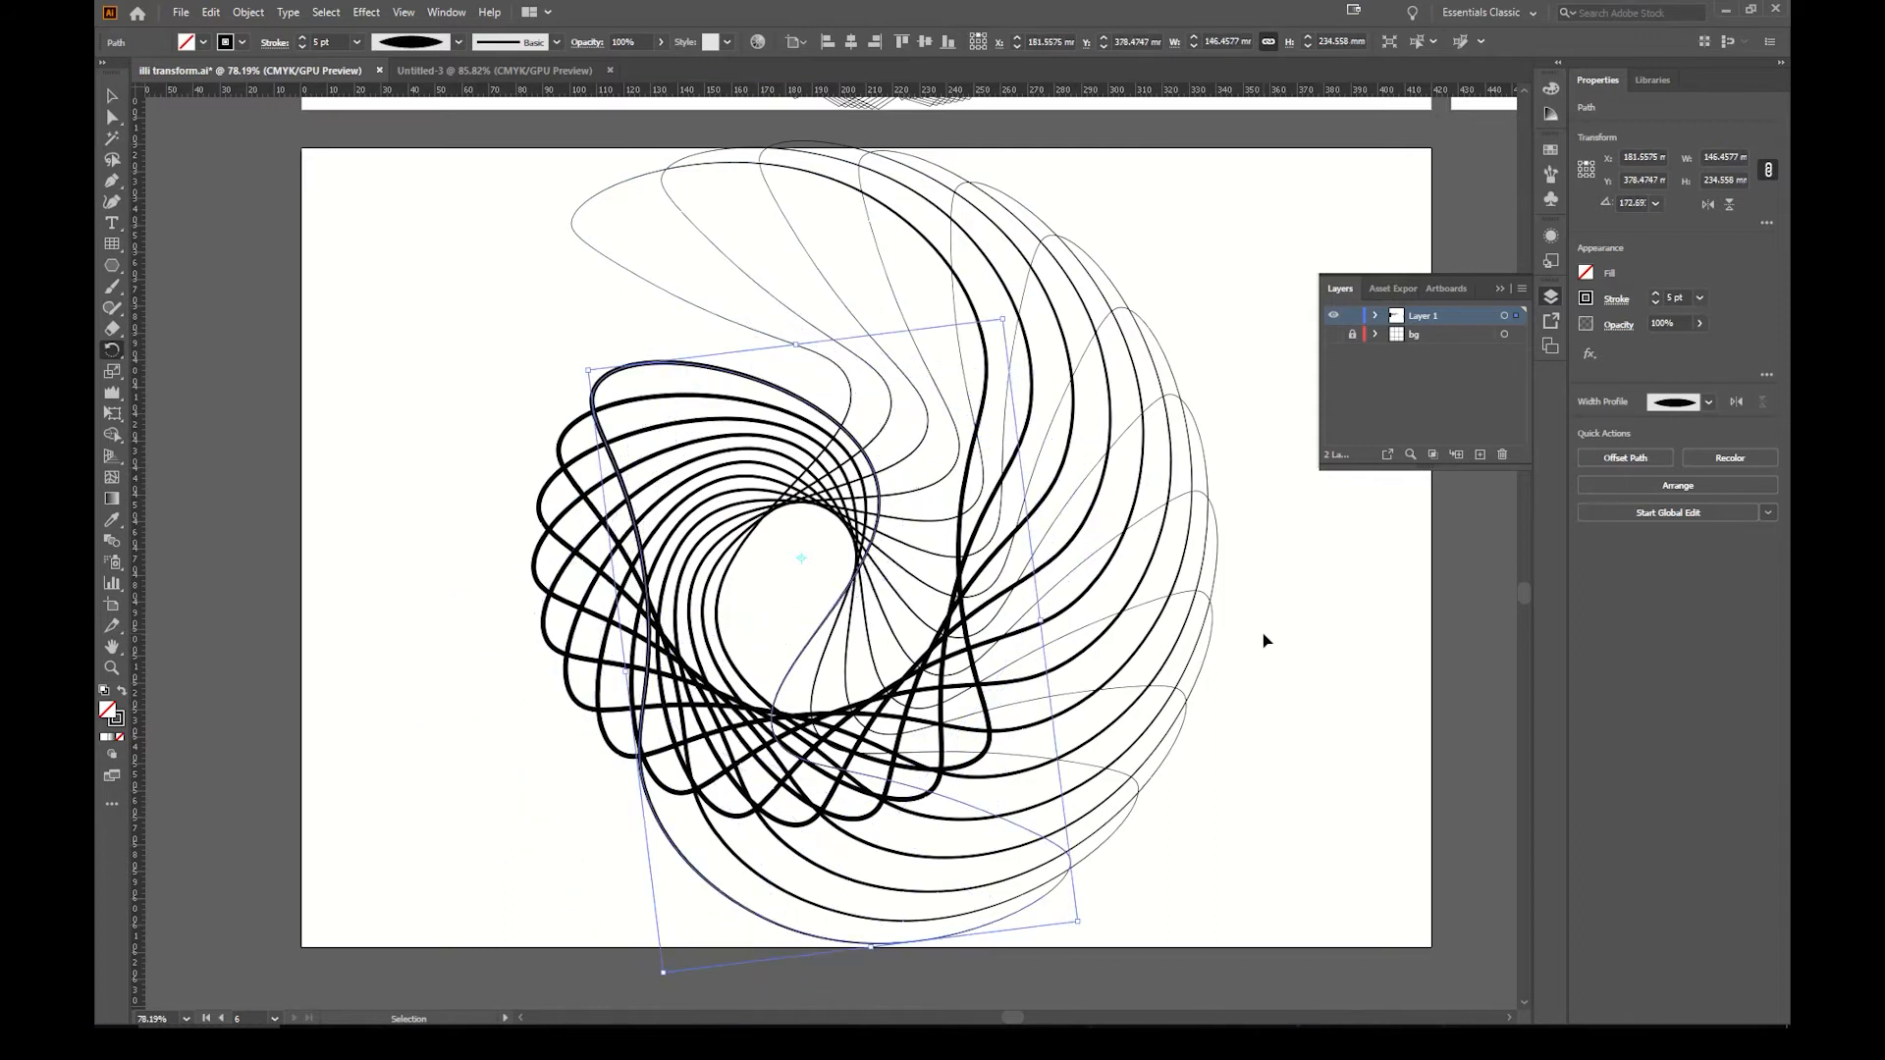
key("ctrl+z")
key("ctrl+z")
key("ctrl+z")
key("ctrl+z")
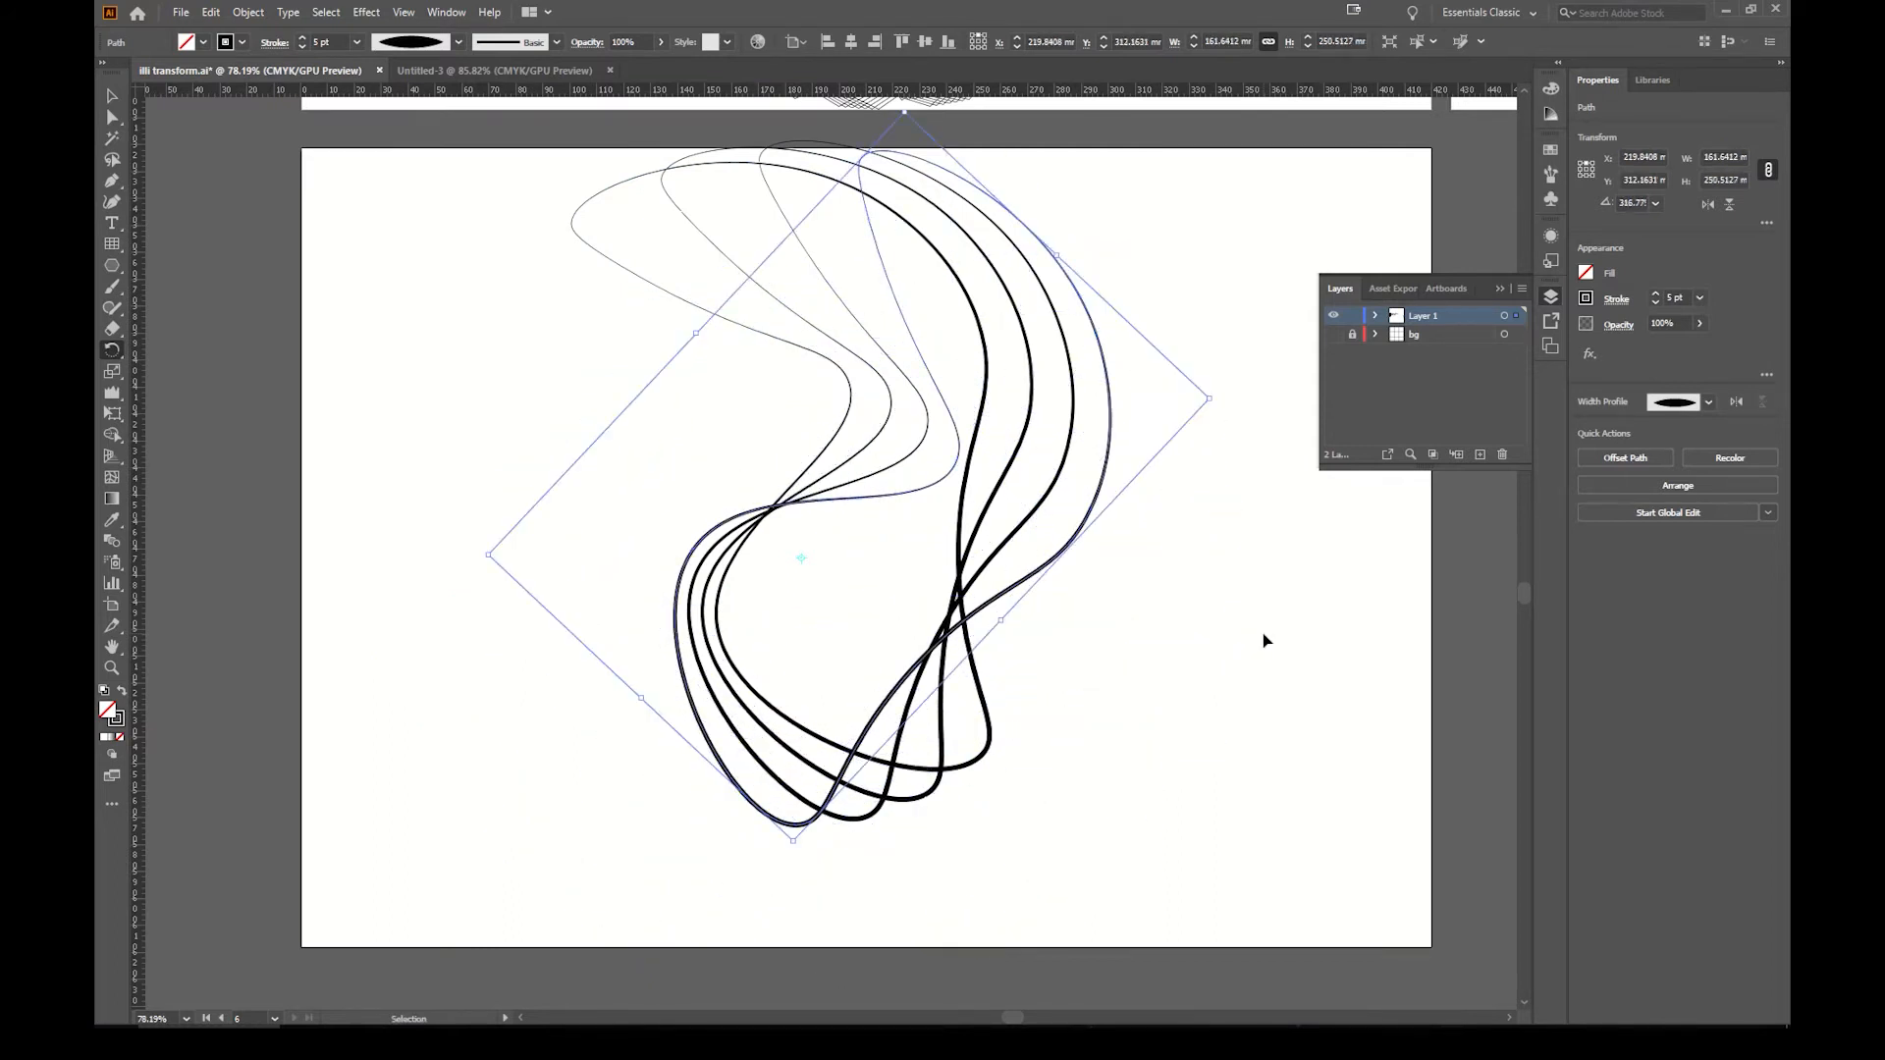
Step: Add two more rotated copies of the curved shape, then delete the whole partial pattern
key("ctrl+d")
key("ctrl+d")
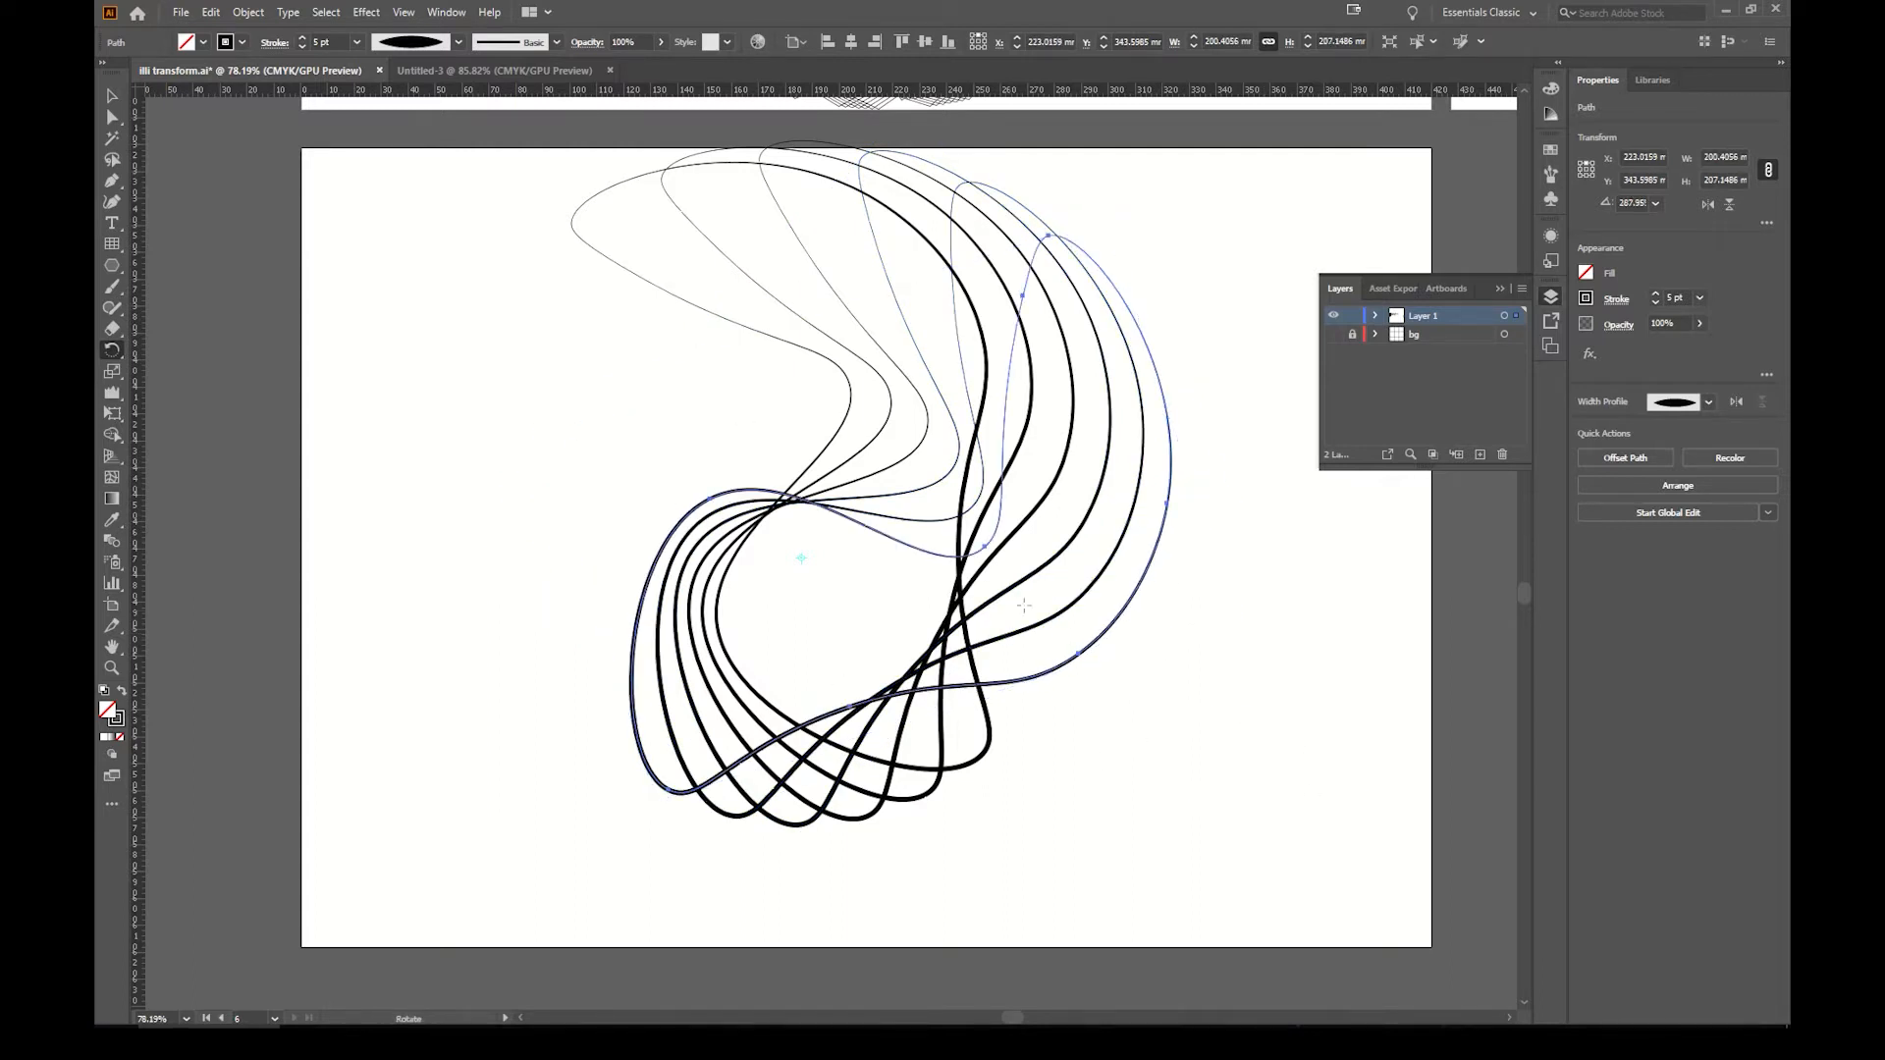
key("v")
left_click(1216, 799)
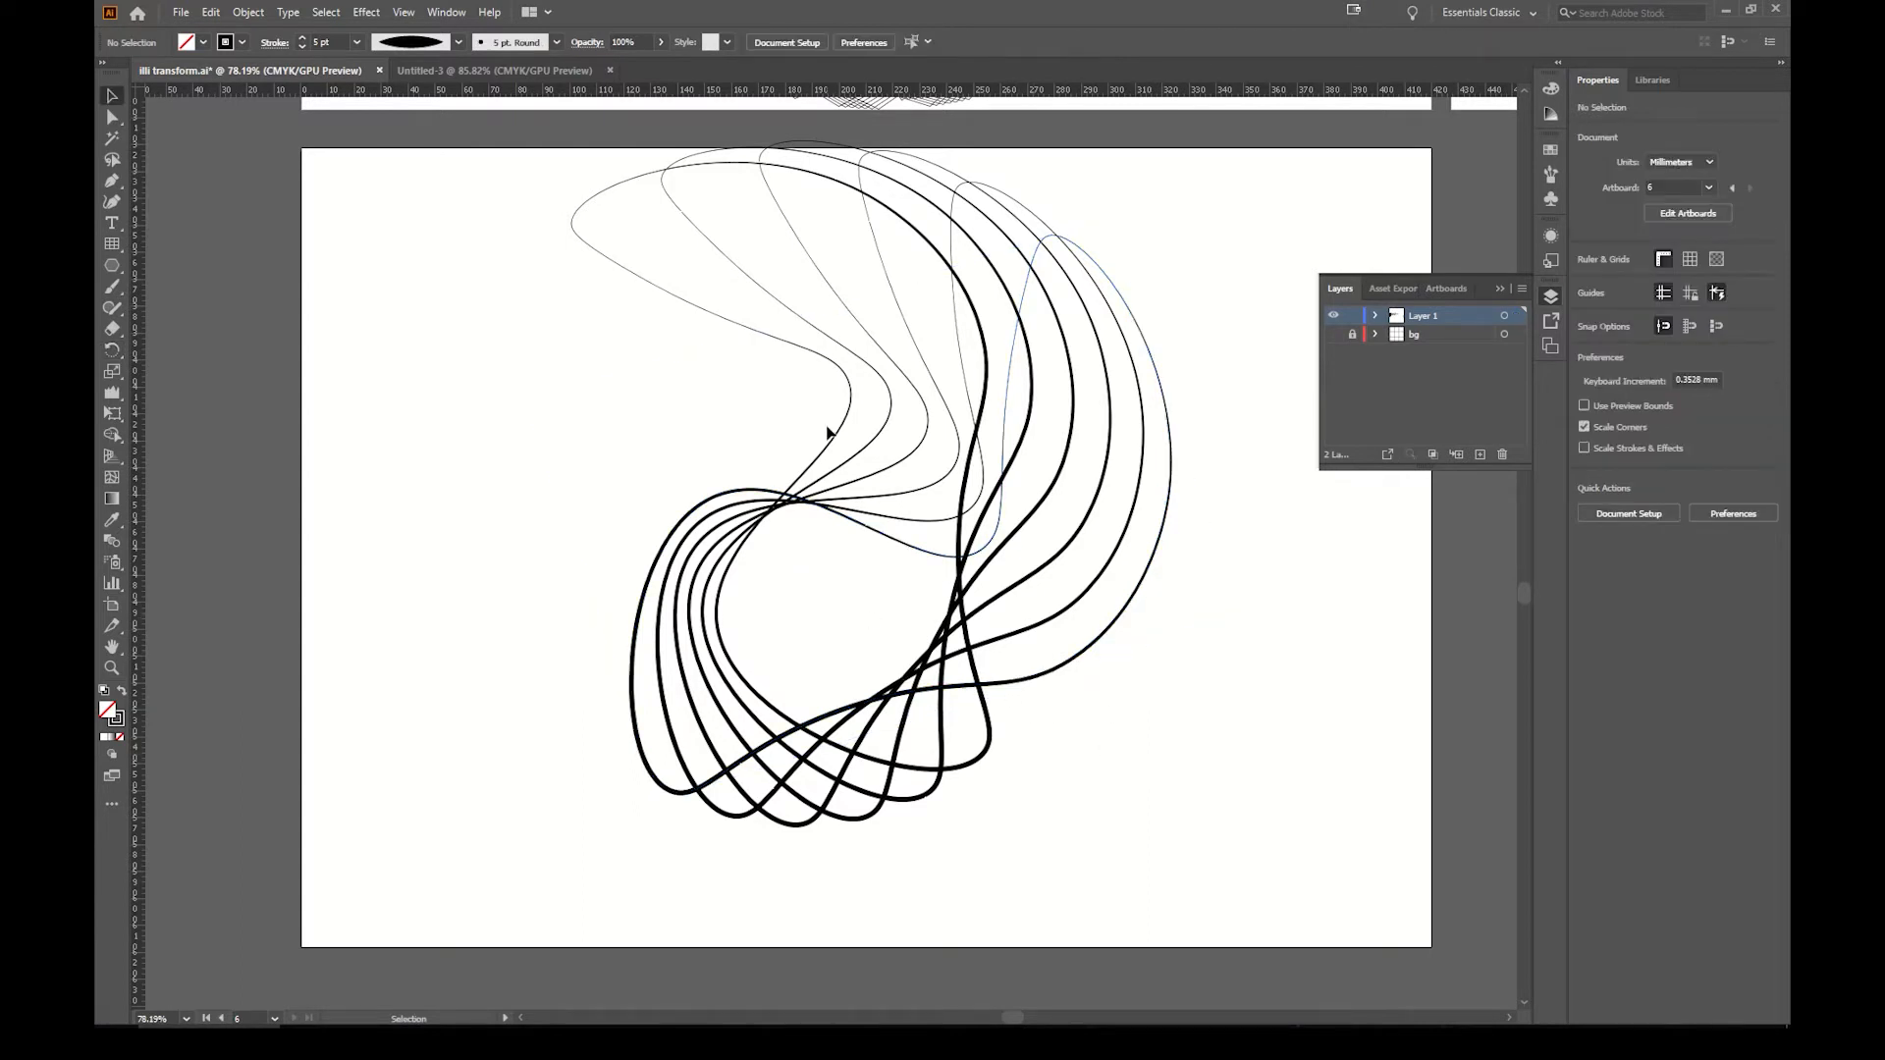
left_click_drag(1197, 788, 670, 435)
key("Delete")
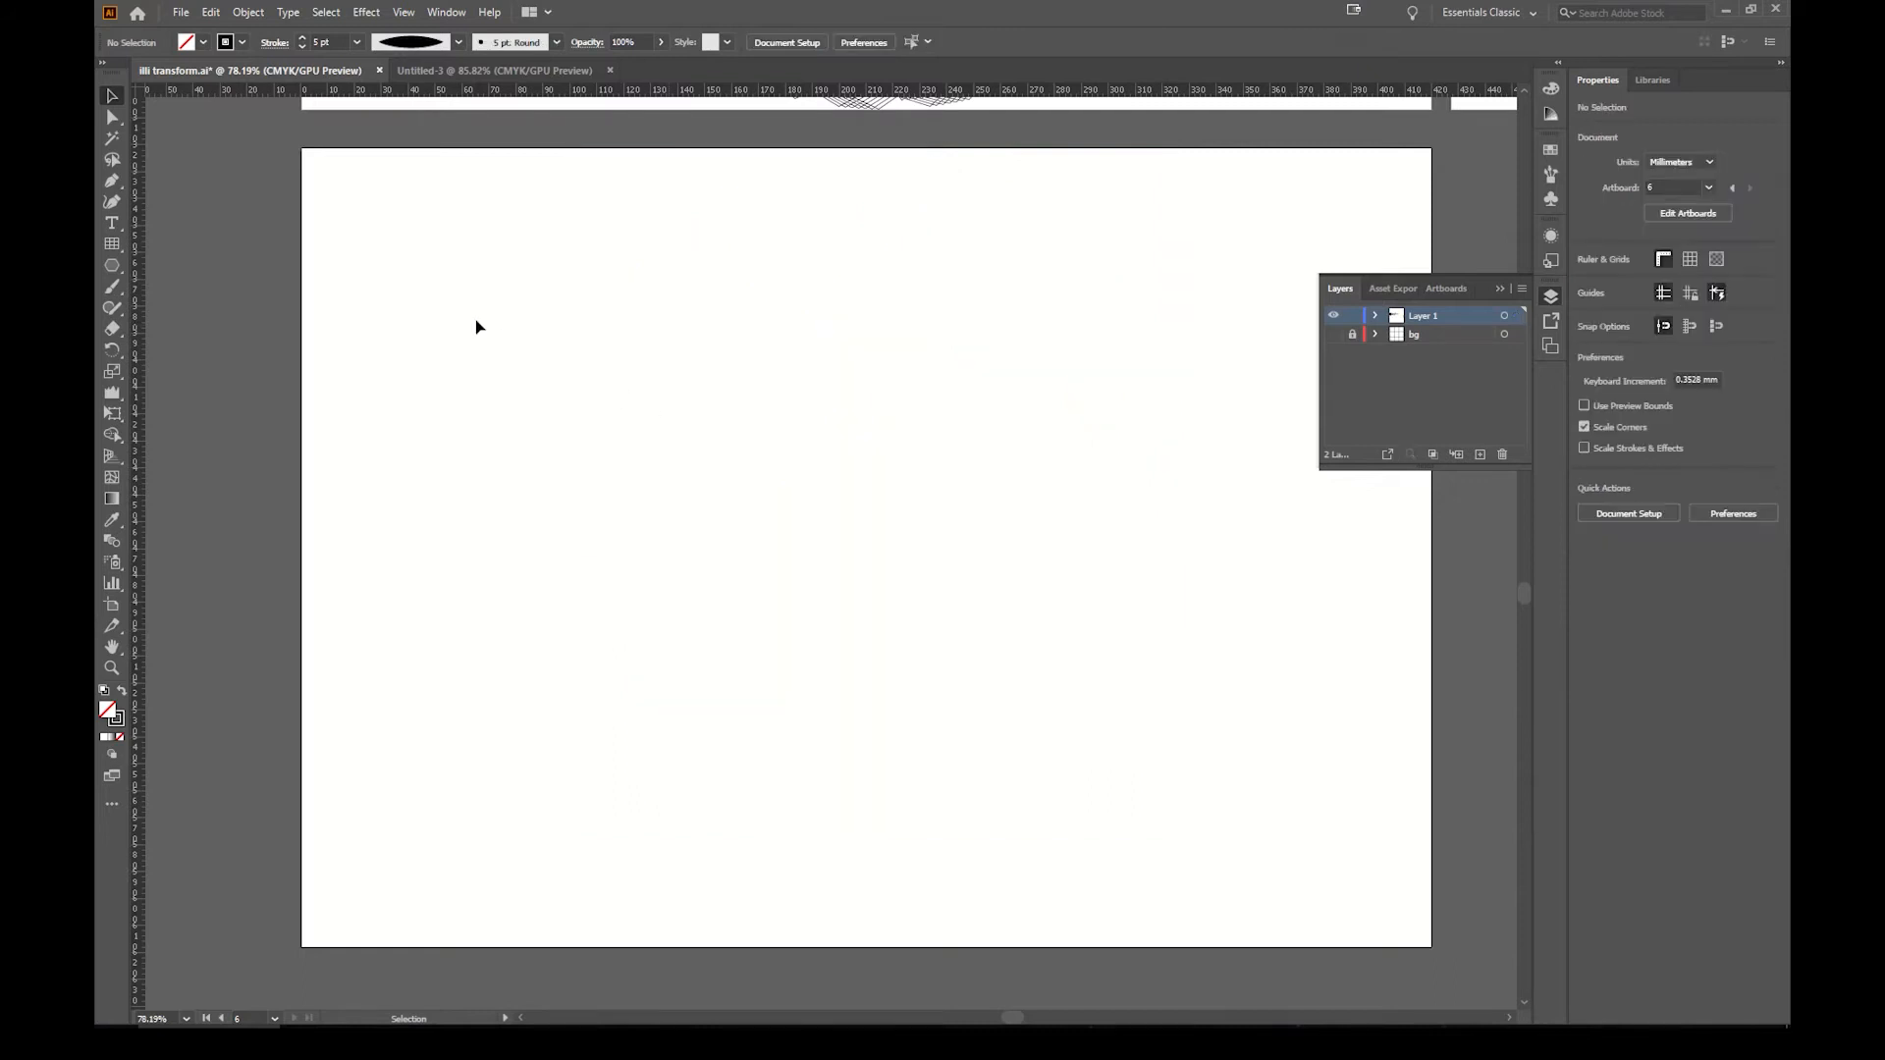
Step: Draw an upright triangle about 99 mm wide and 86 mm high in the upper middle of the artboard
left_click(108, 269)
left_click_drag(803, 432, 934, 521)
key("v")
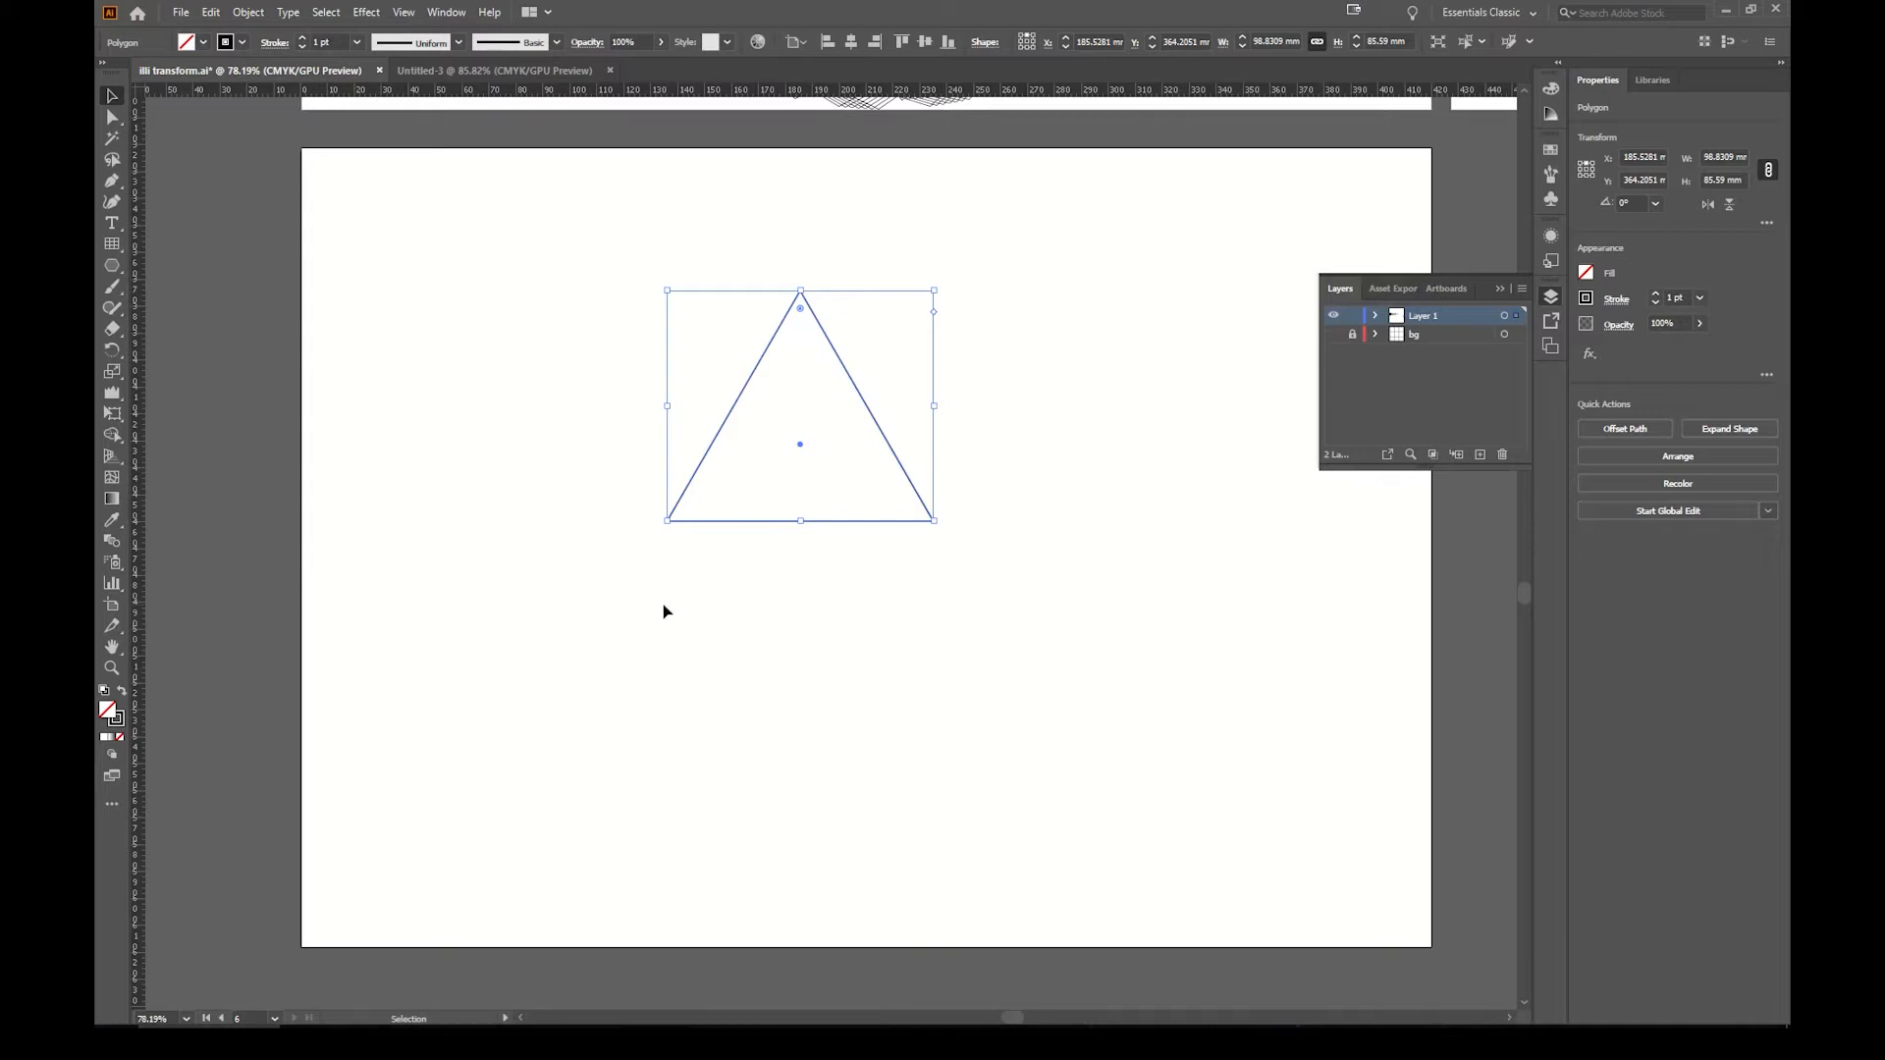
Step: Try to rotate the triangle 90° clockwise around a pivot point just below its base, and undo the rotation
key("r")
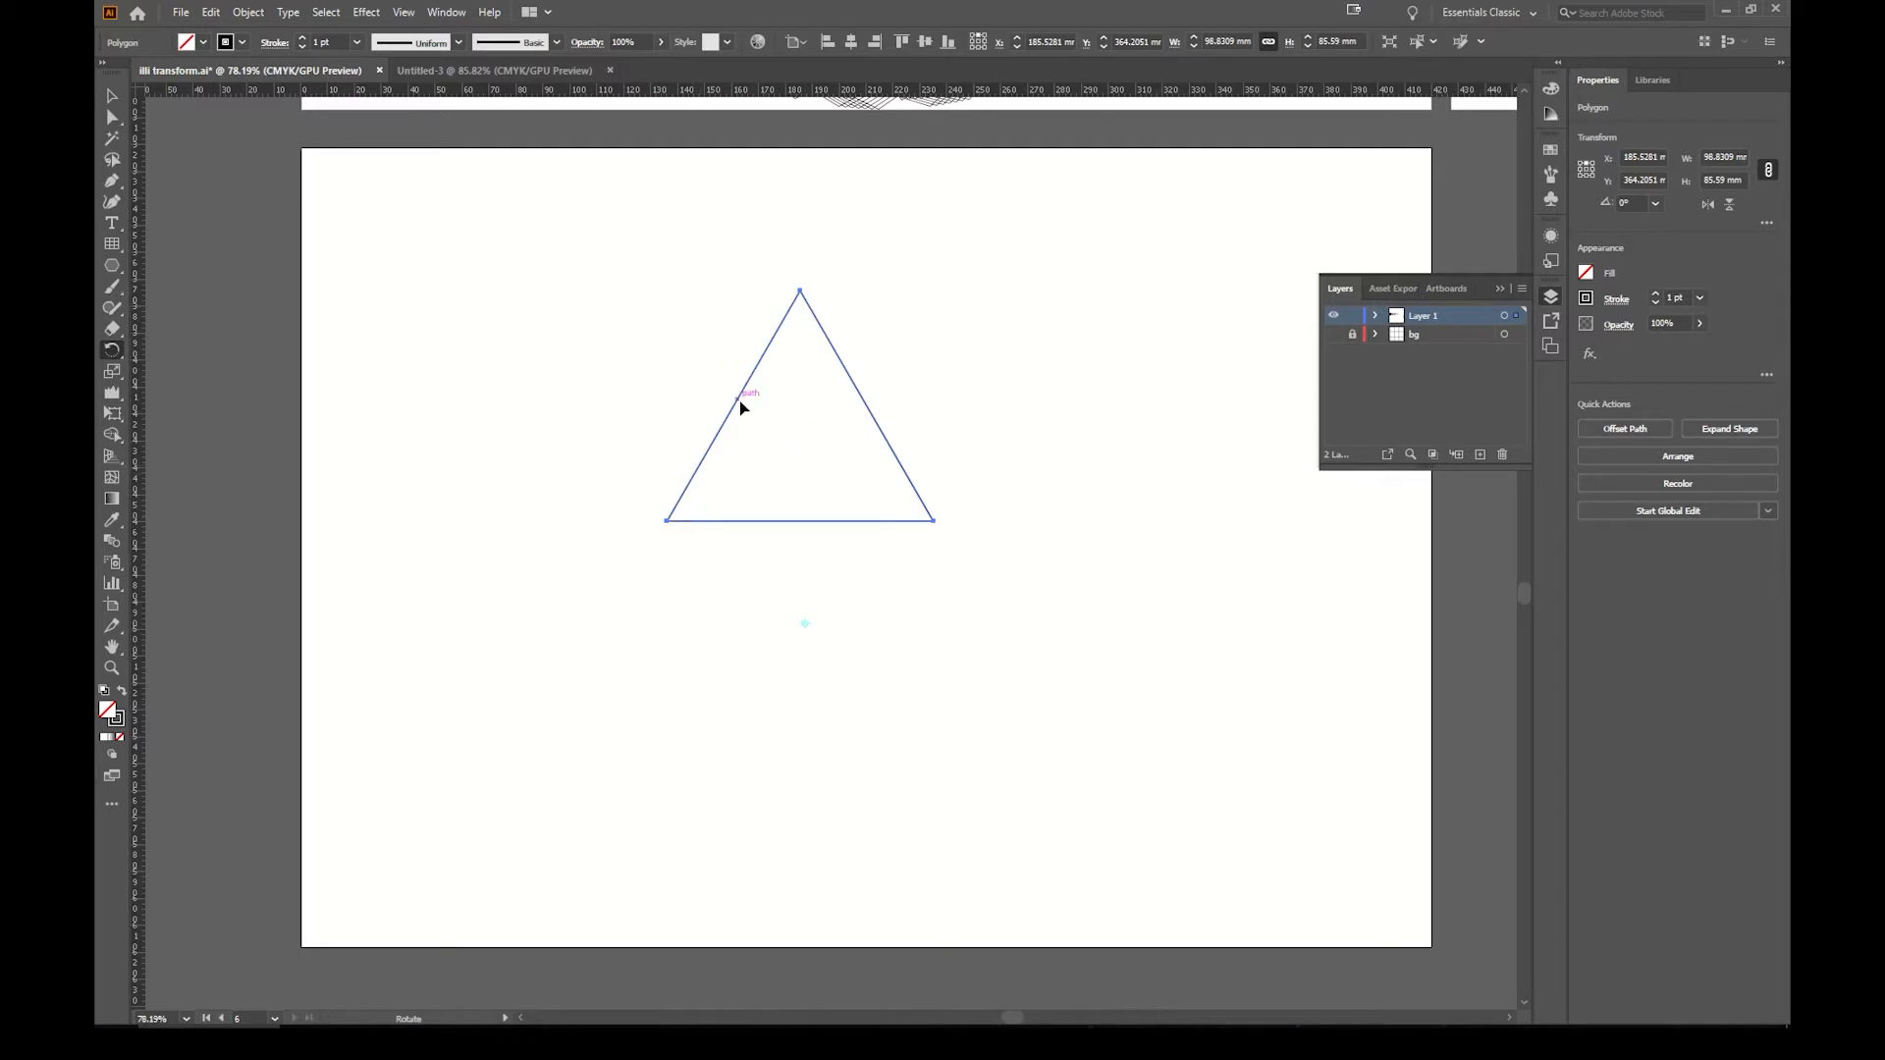
left_click_drag(742, 405, 842, 419)
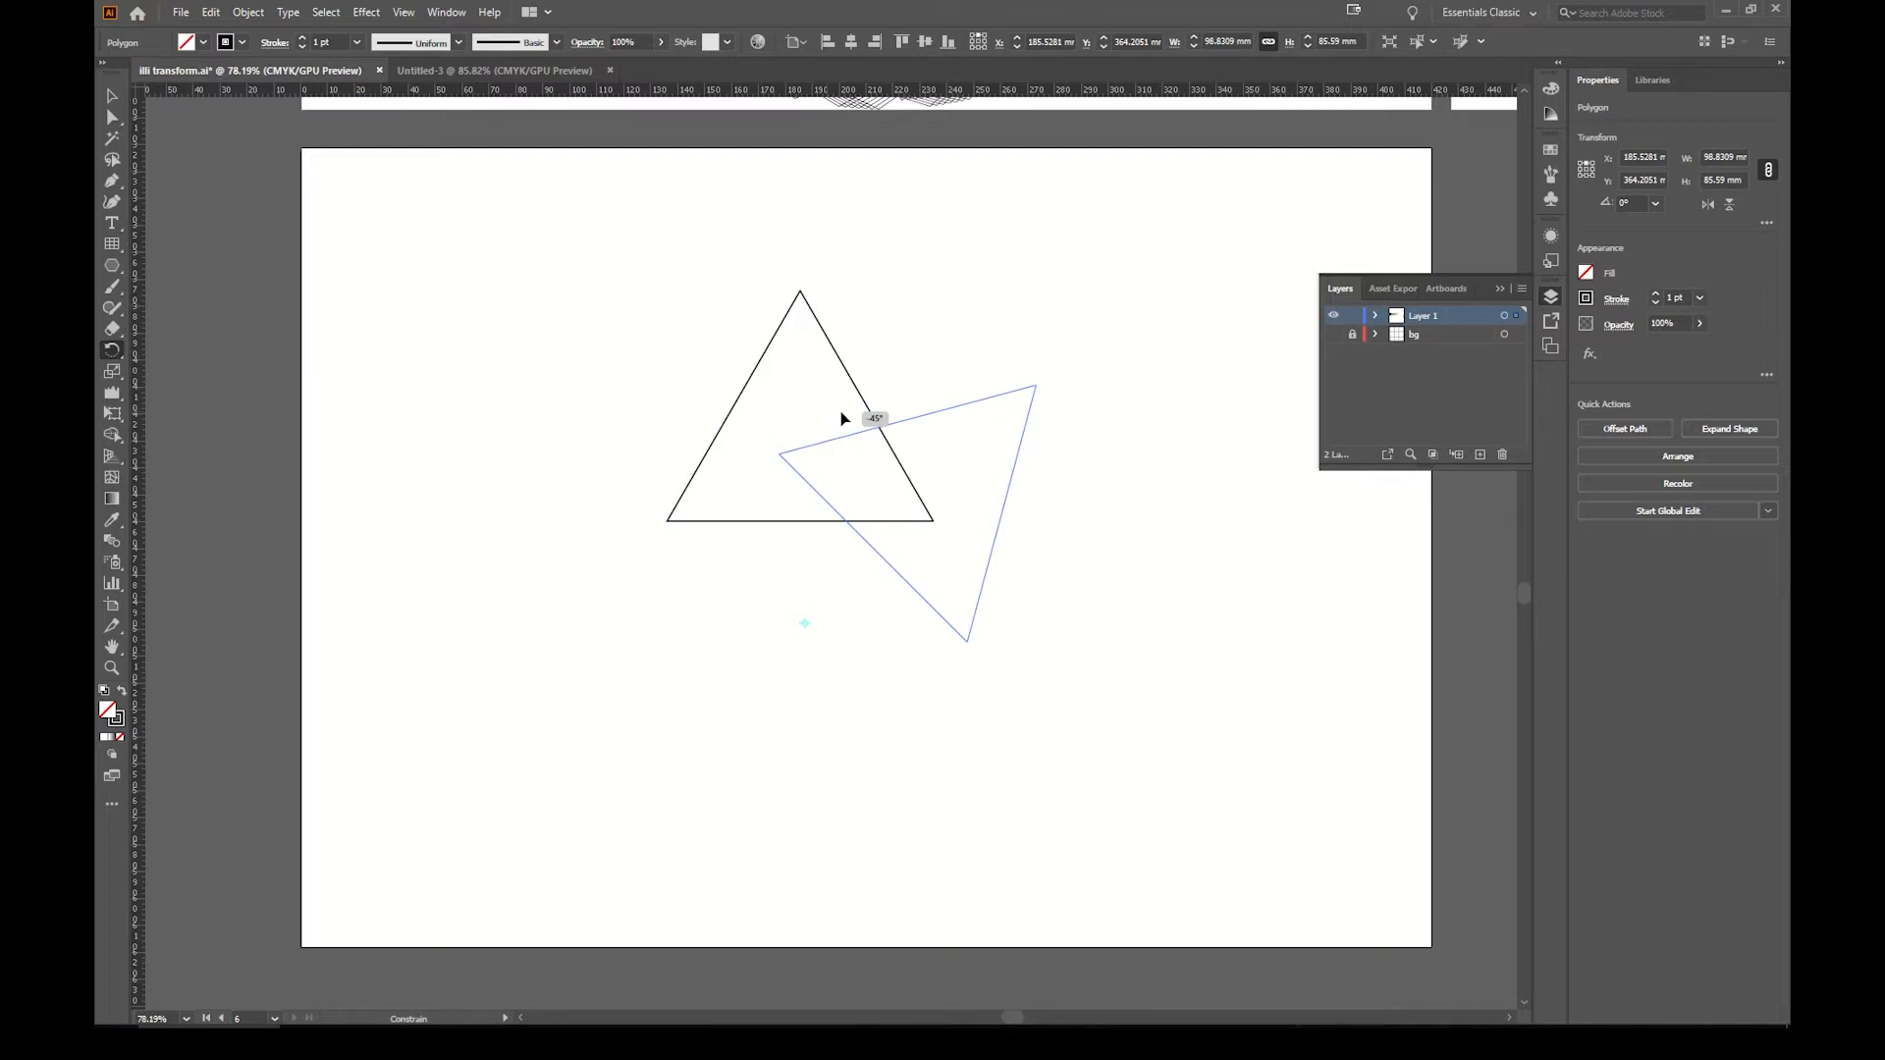
left_click_drag(841, 419, 991, 558)
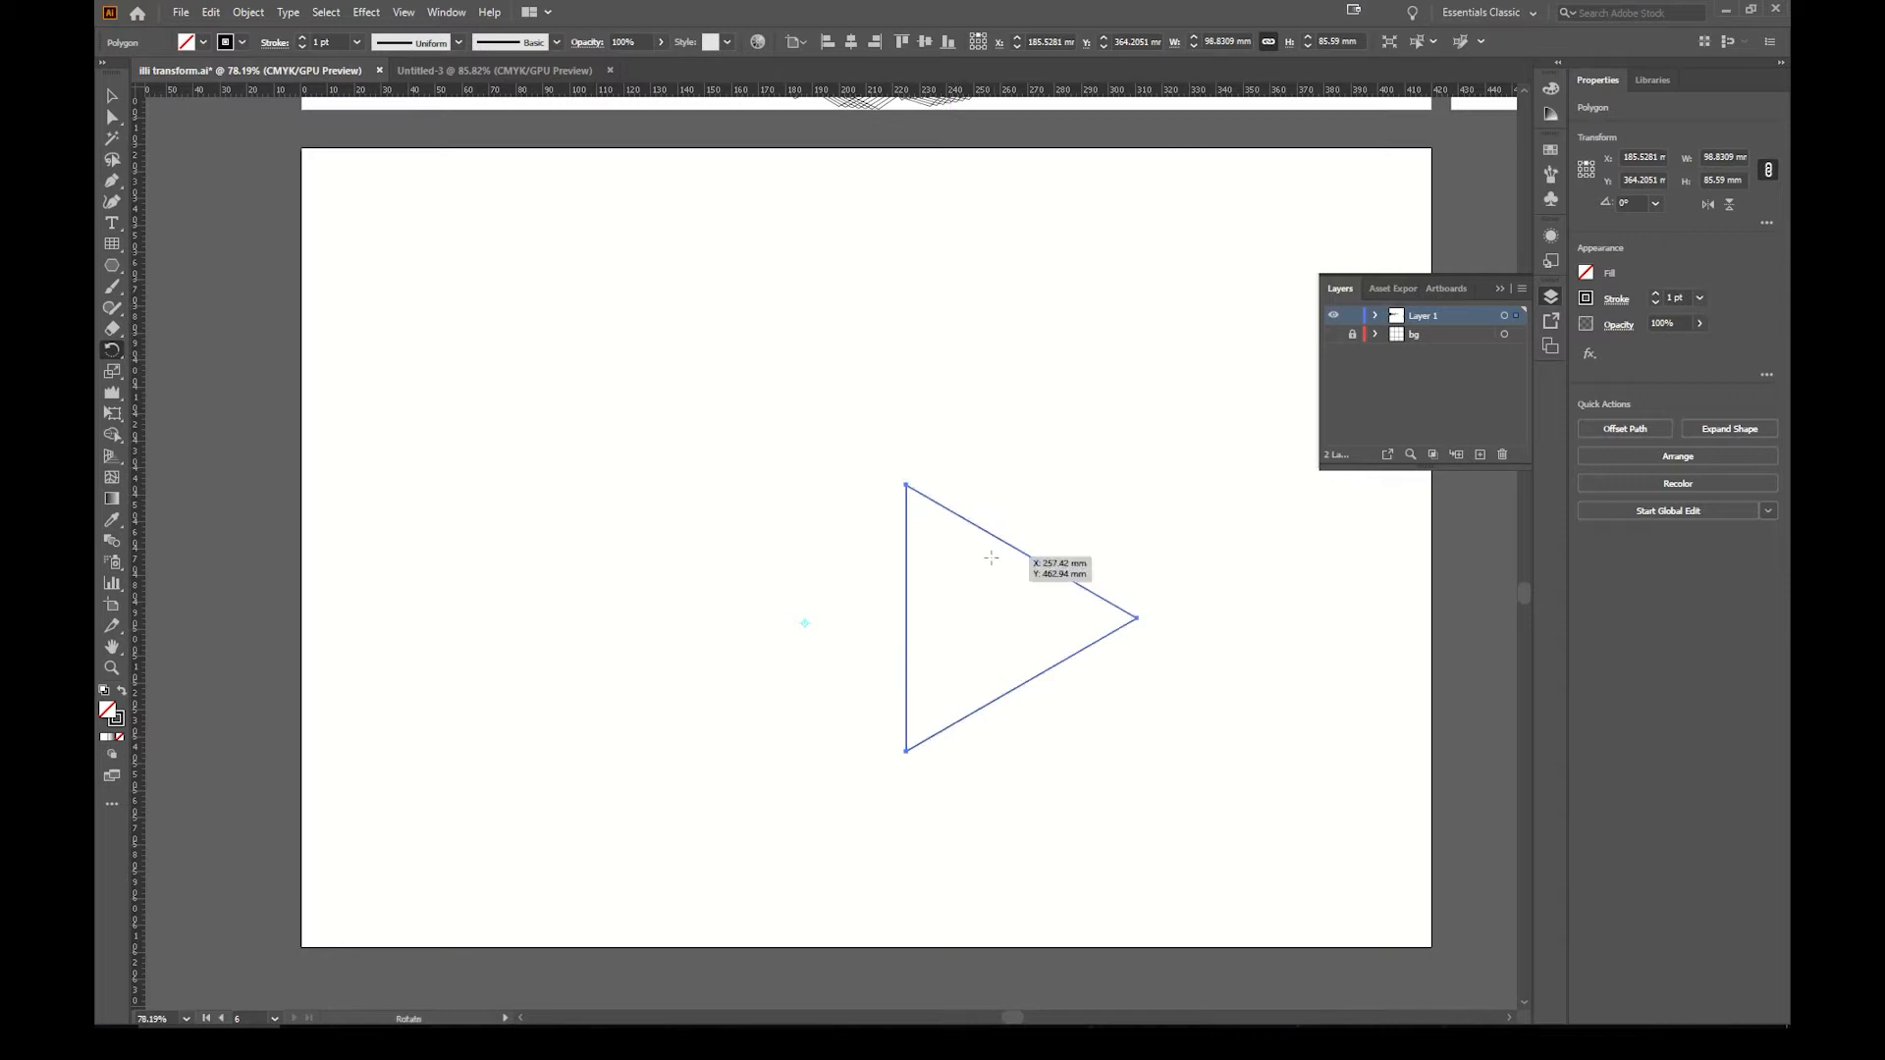
key("ctrl+z")
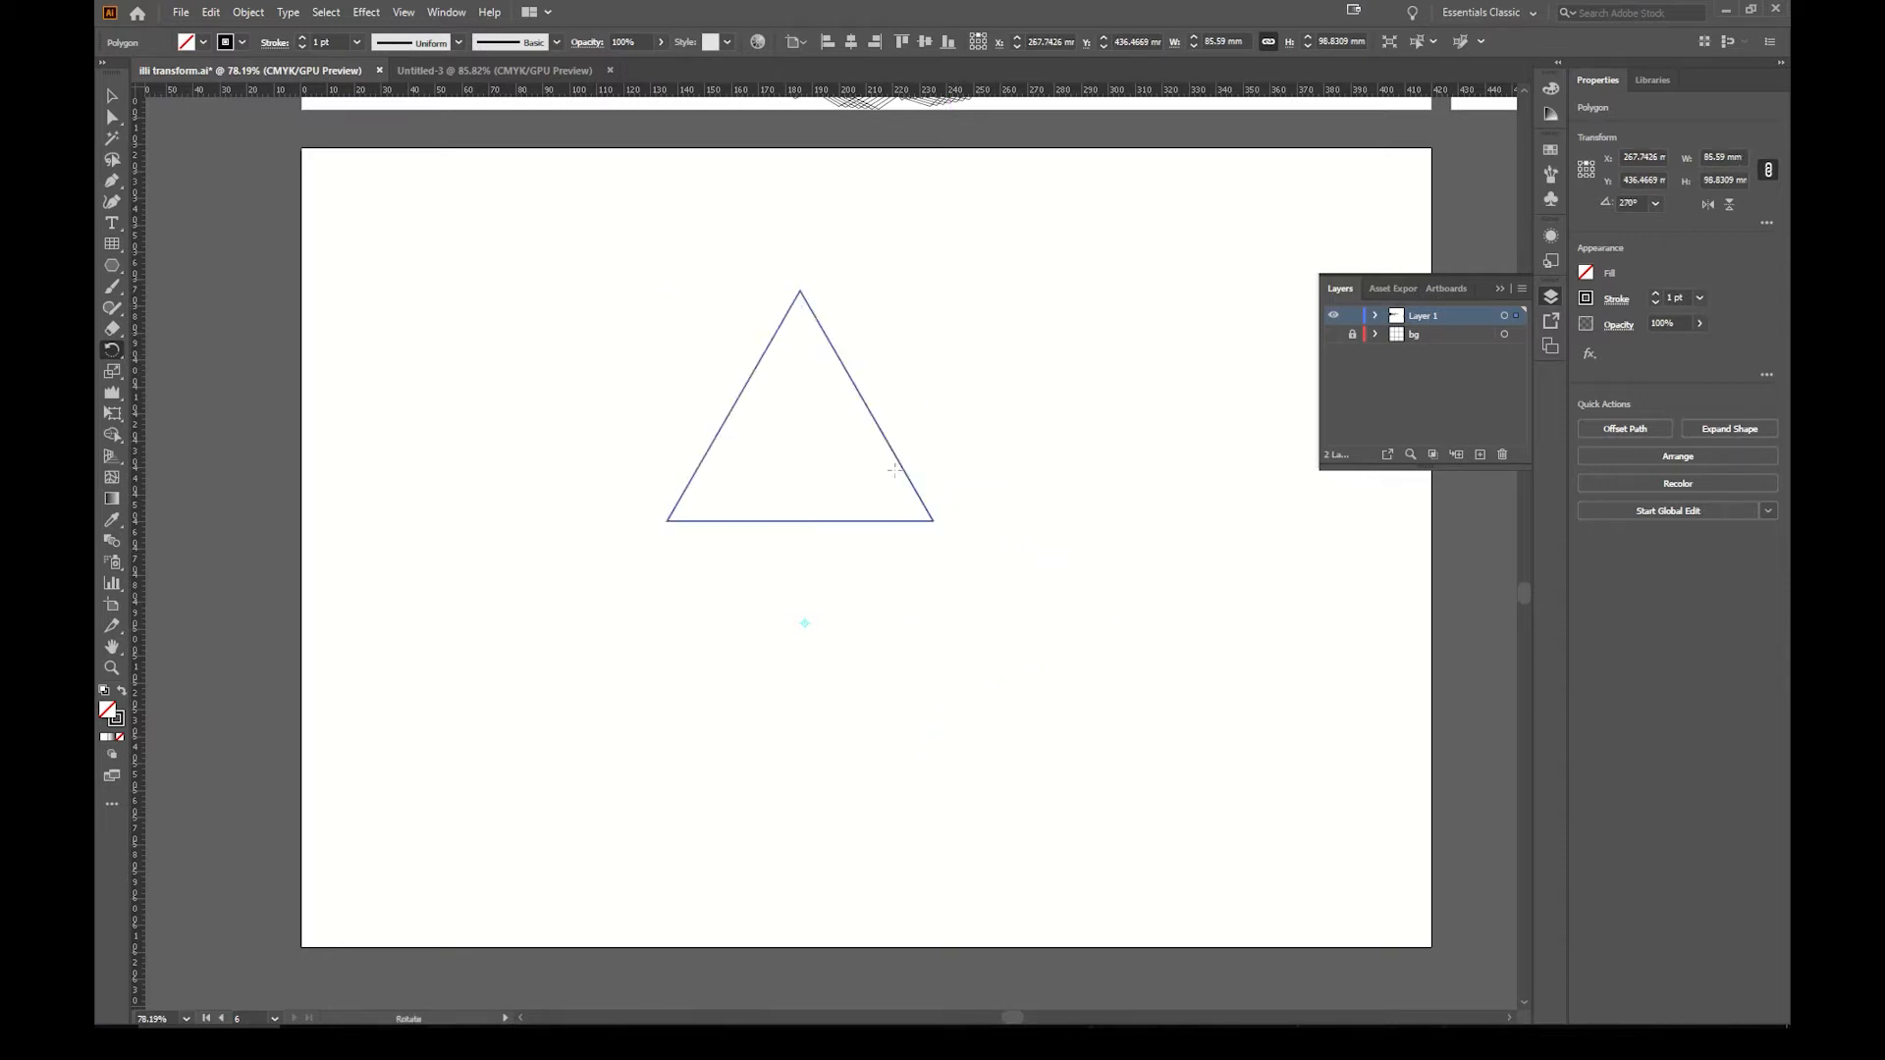
Step: Rotate a copy of the triangle 45° clockwise around the pivot below it, repeat the copy six times, and deselect the pattern
left_click_drag(757, 372, 972, 444)
key("alt")
key("ctrl+d")
key("ctrl+d")
key("ctrl+d")
key("ctrl+d")
key("ctrl+d")
key("ctrl+d")
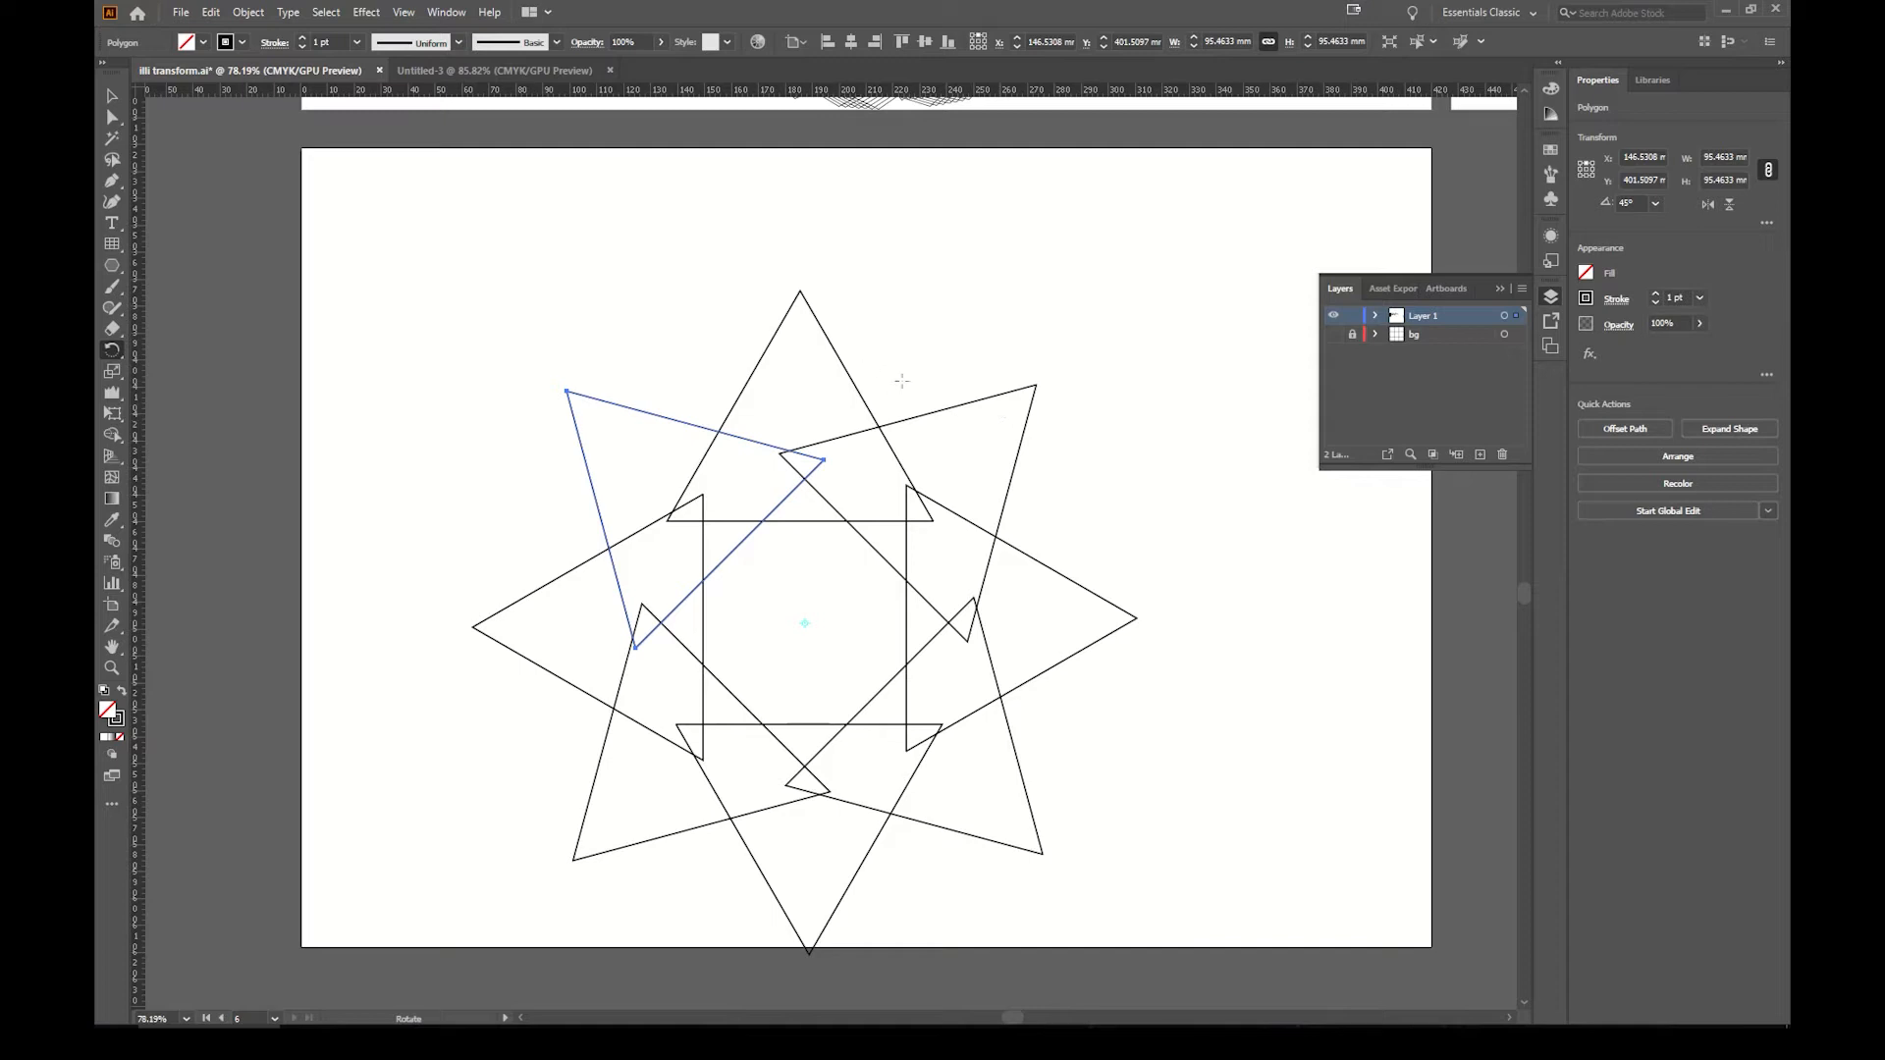
key("v")
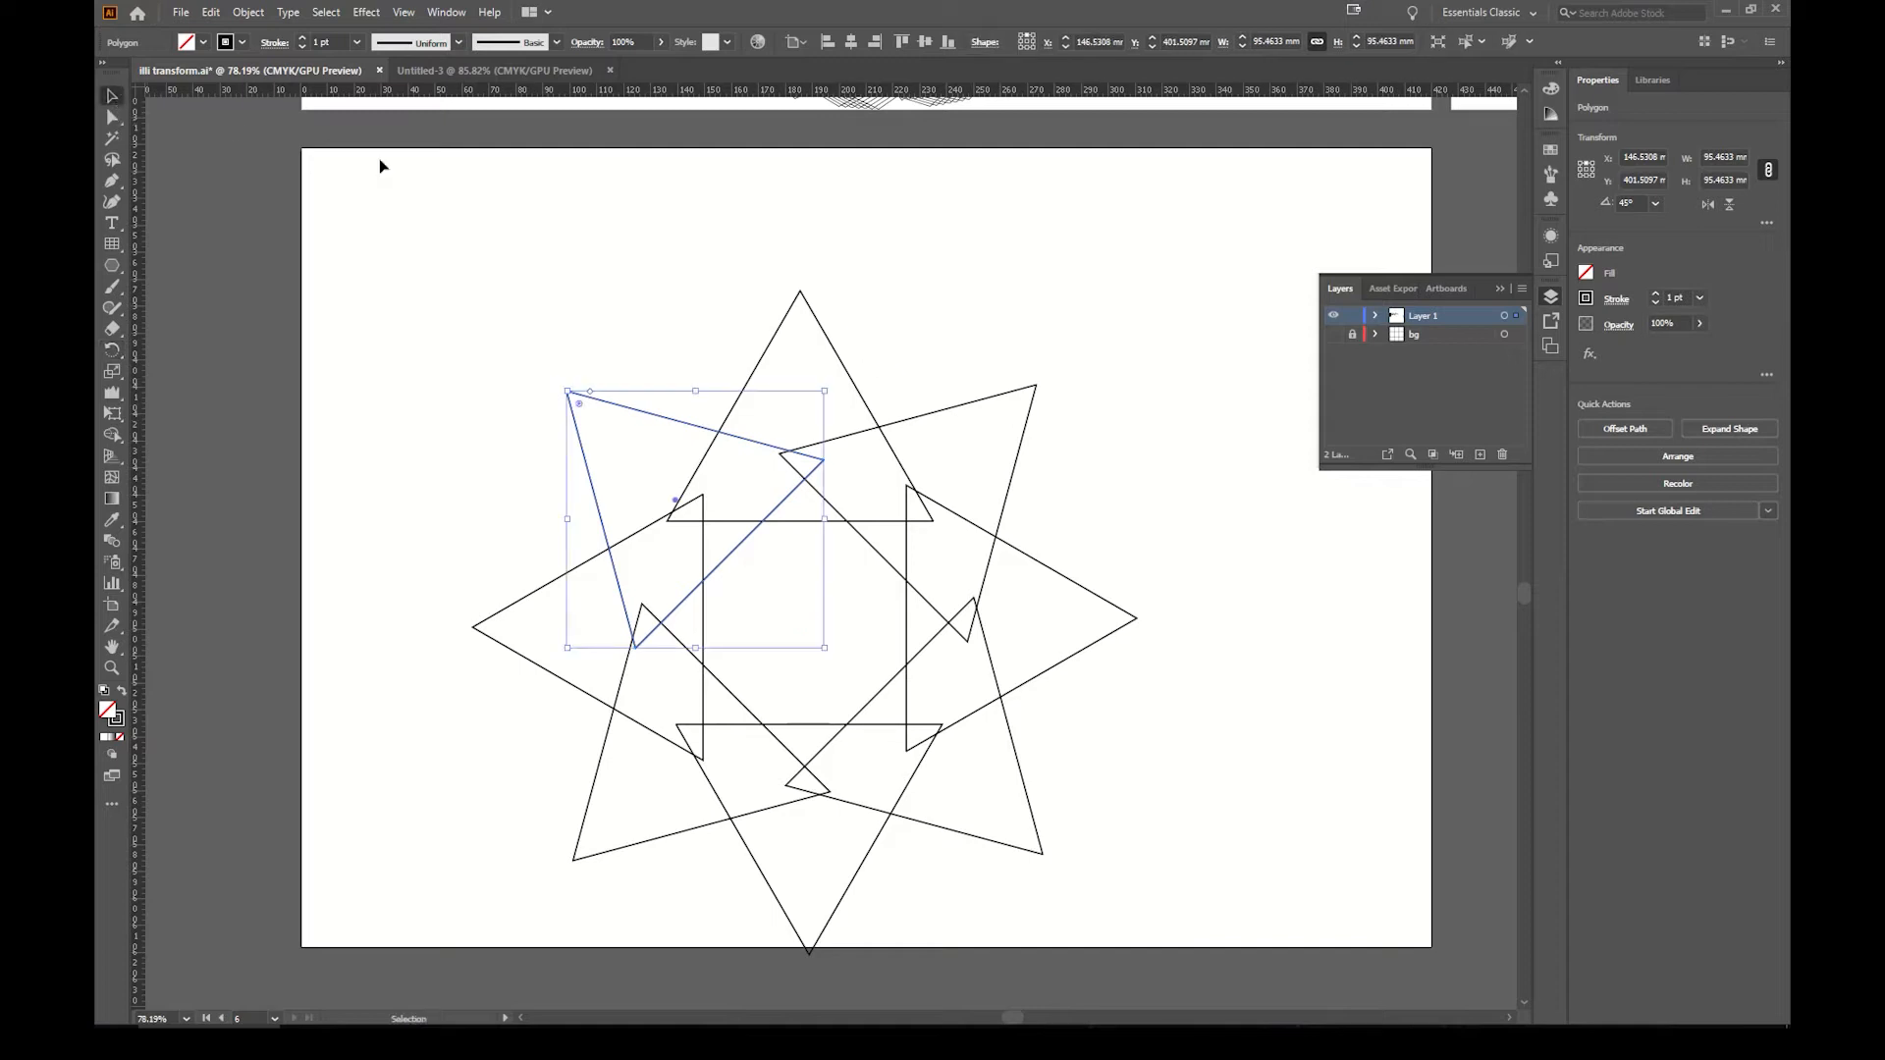
left_click(1213, 430)
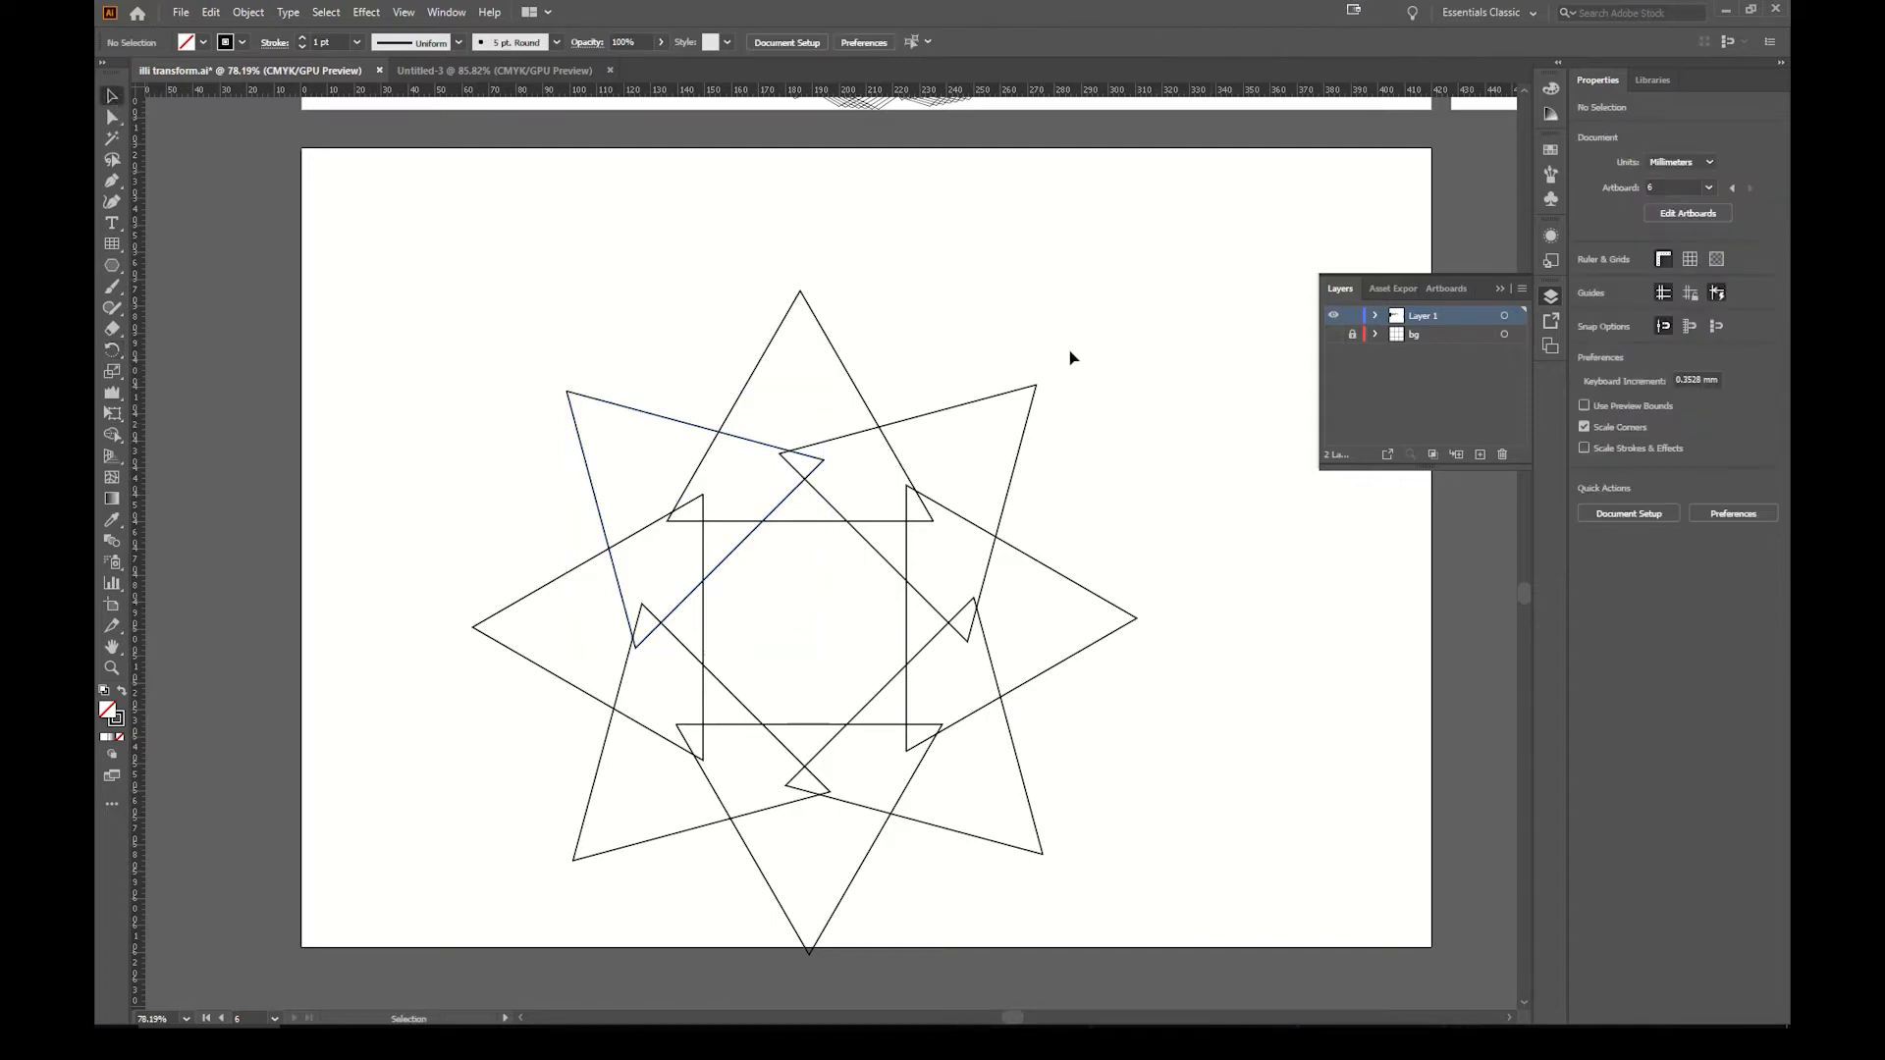
Step: Show the bg layer with its guides and unlock it
key("space")
left_click_drag(1117, 306, 471, 706)
left_click_drag(854, 474, 302, 927)
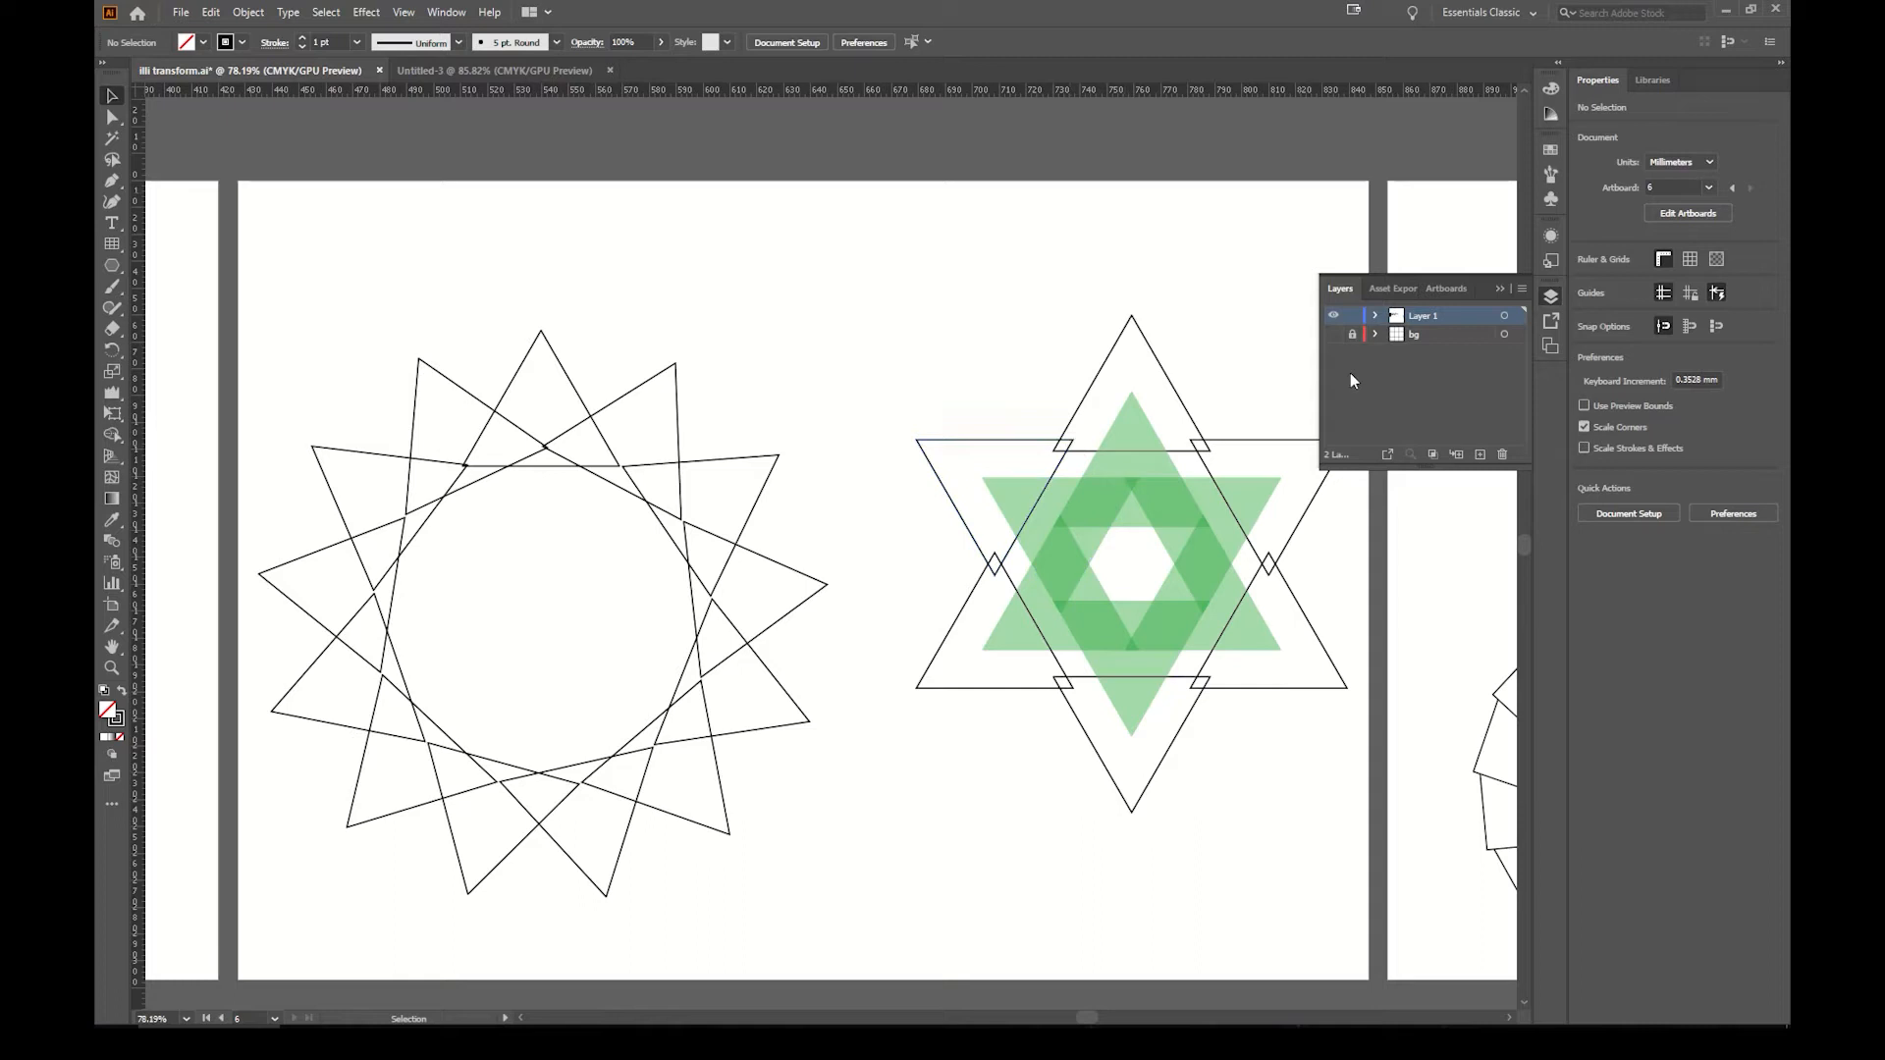
left_click(1332, 335)
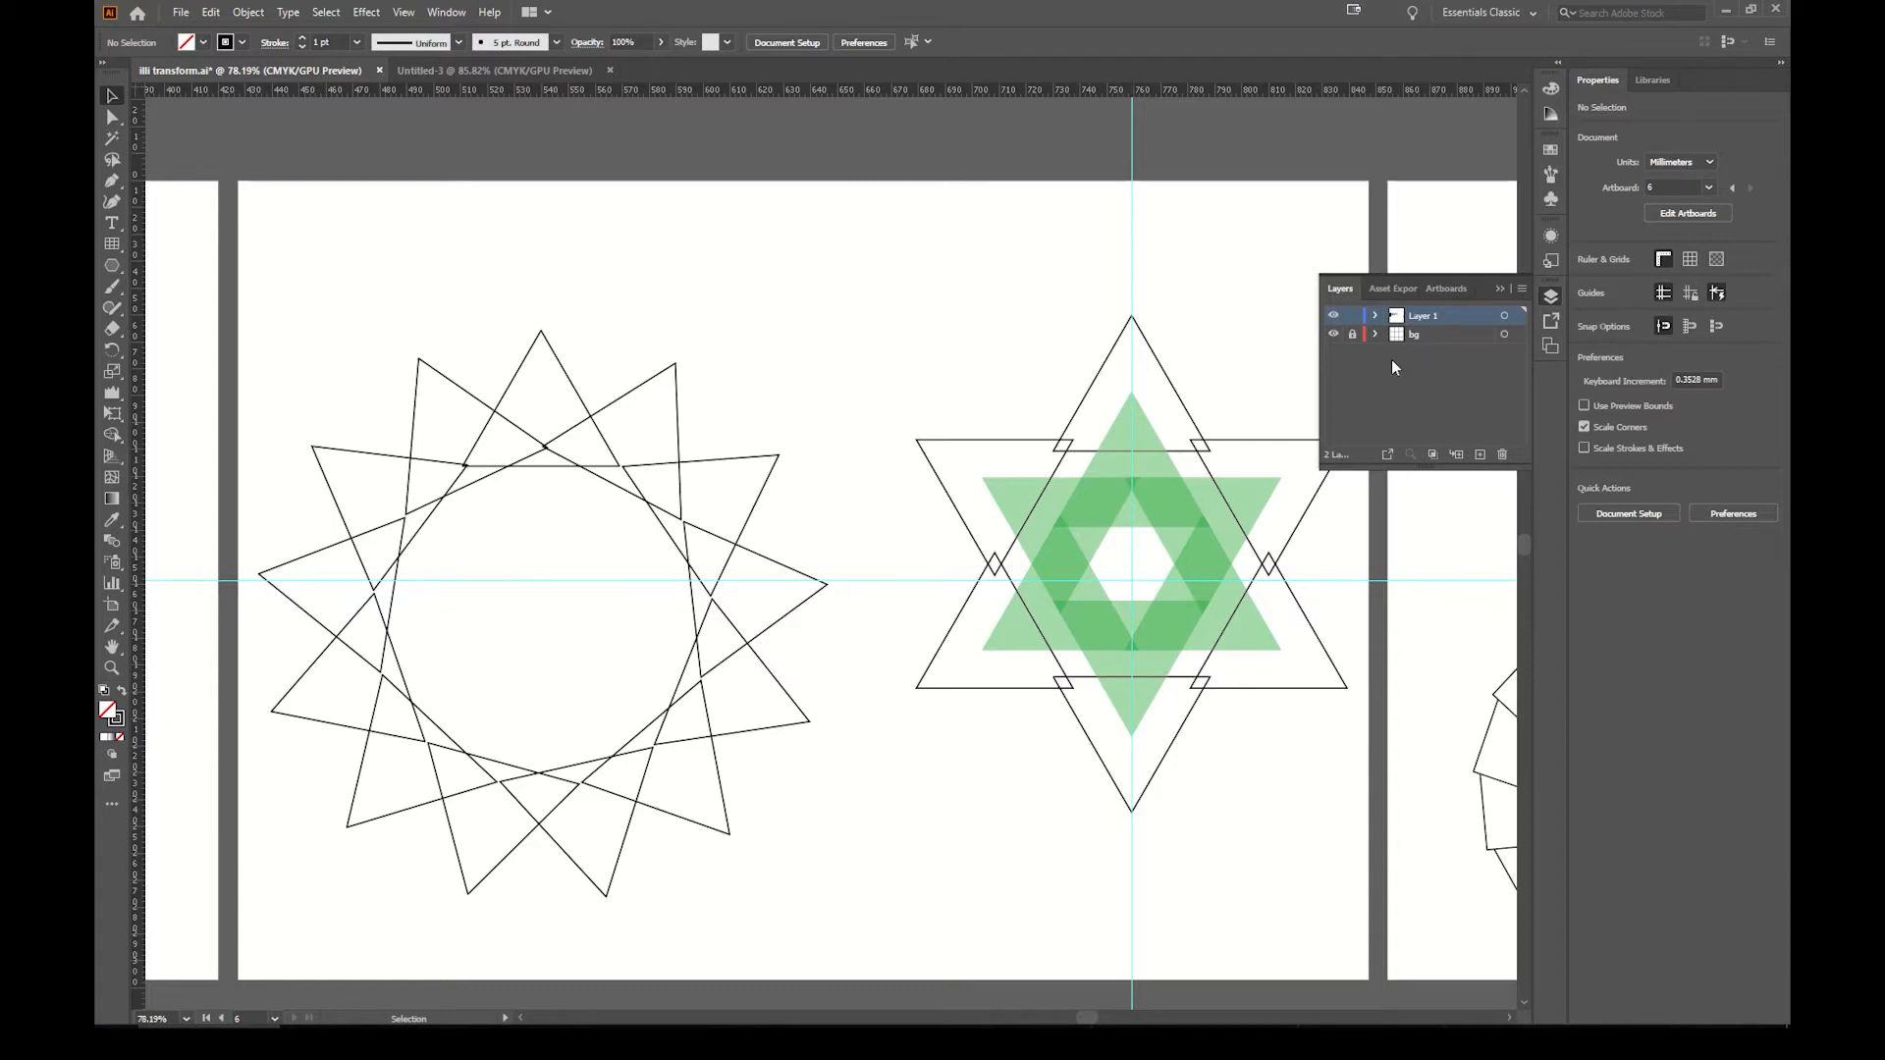
key("space")
left_click_drag(407, 627, 1314, 604)
left_click_drag(1031, 551, 121, 530)
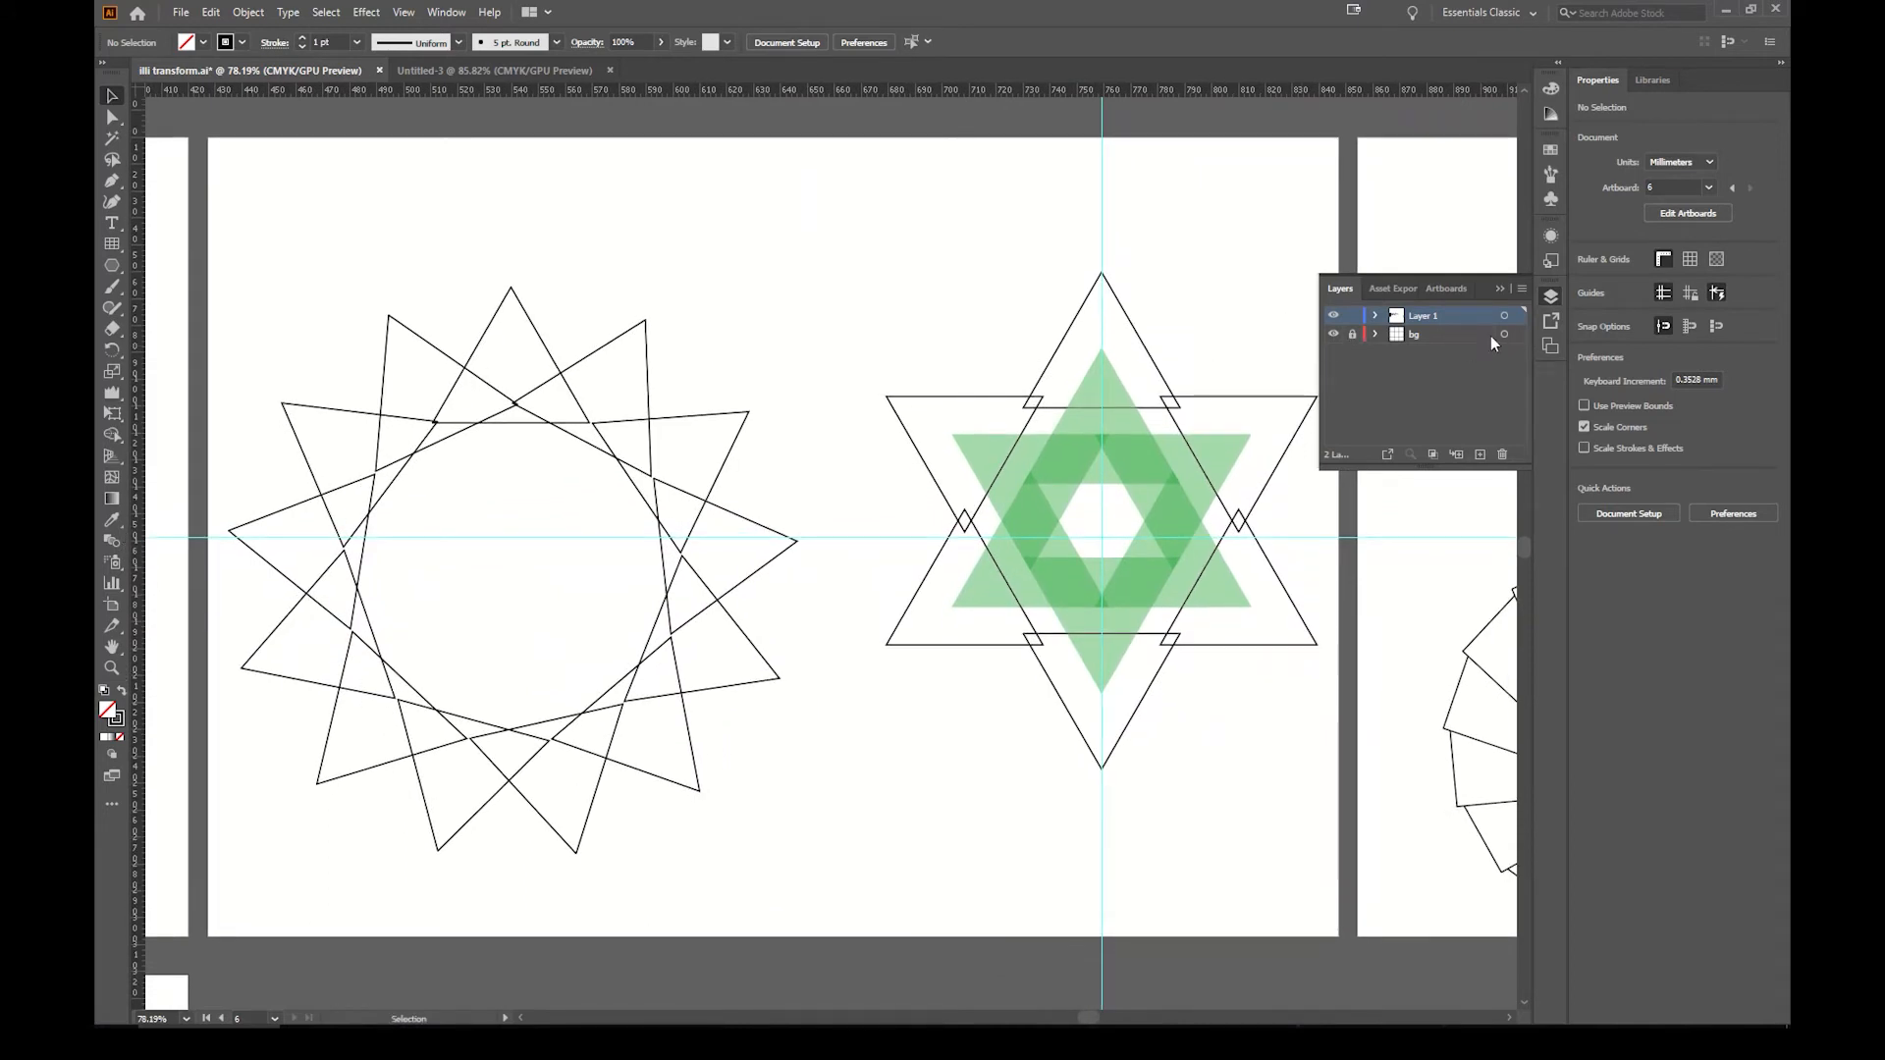
left_click(1335, 334)
left_click(1351, 335)
Step: Add a new 420 × 297 mm A3 artboard beside the last one, below the star patterns
left_click_drag(952, 850, 975, 252)
left_click_drag(841, 527, 830, 277)
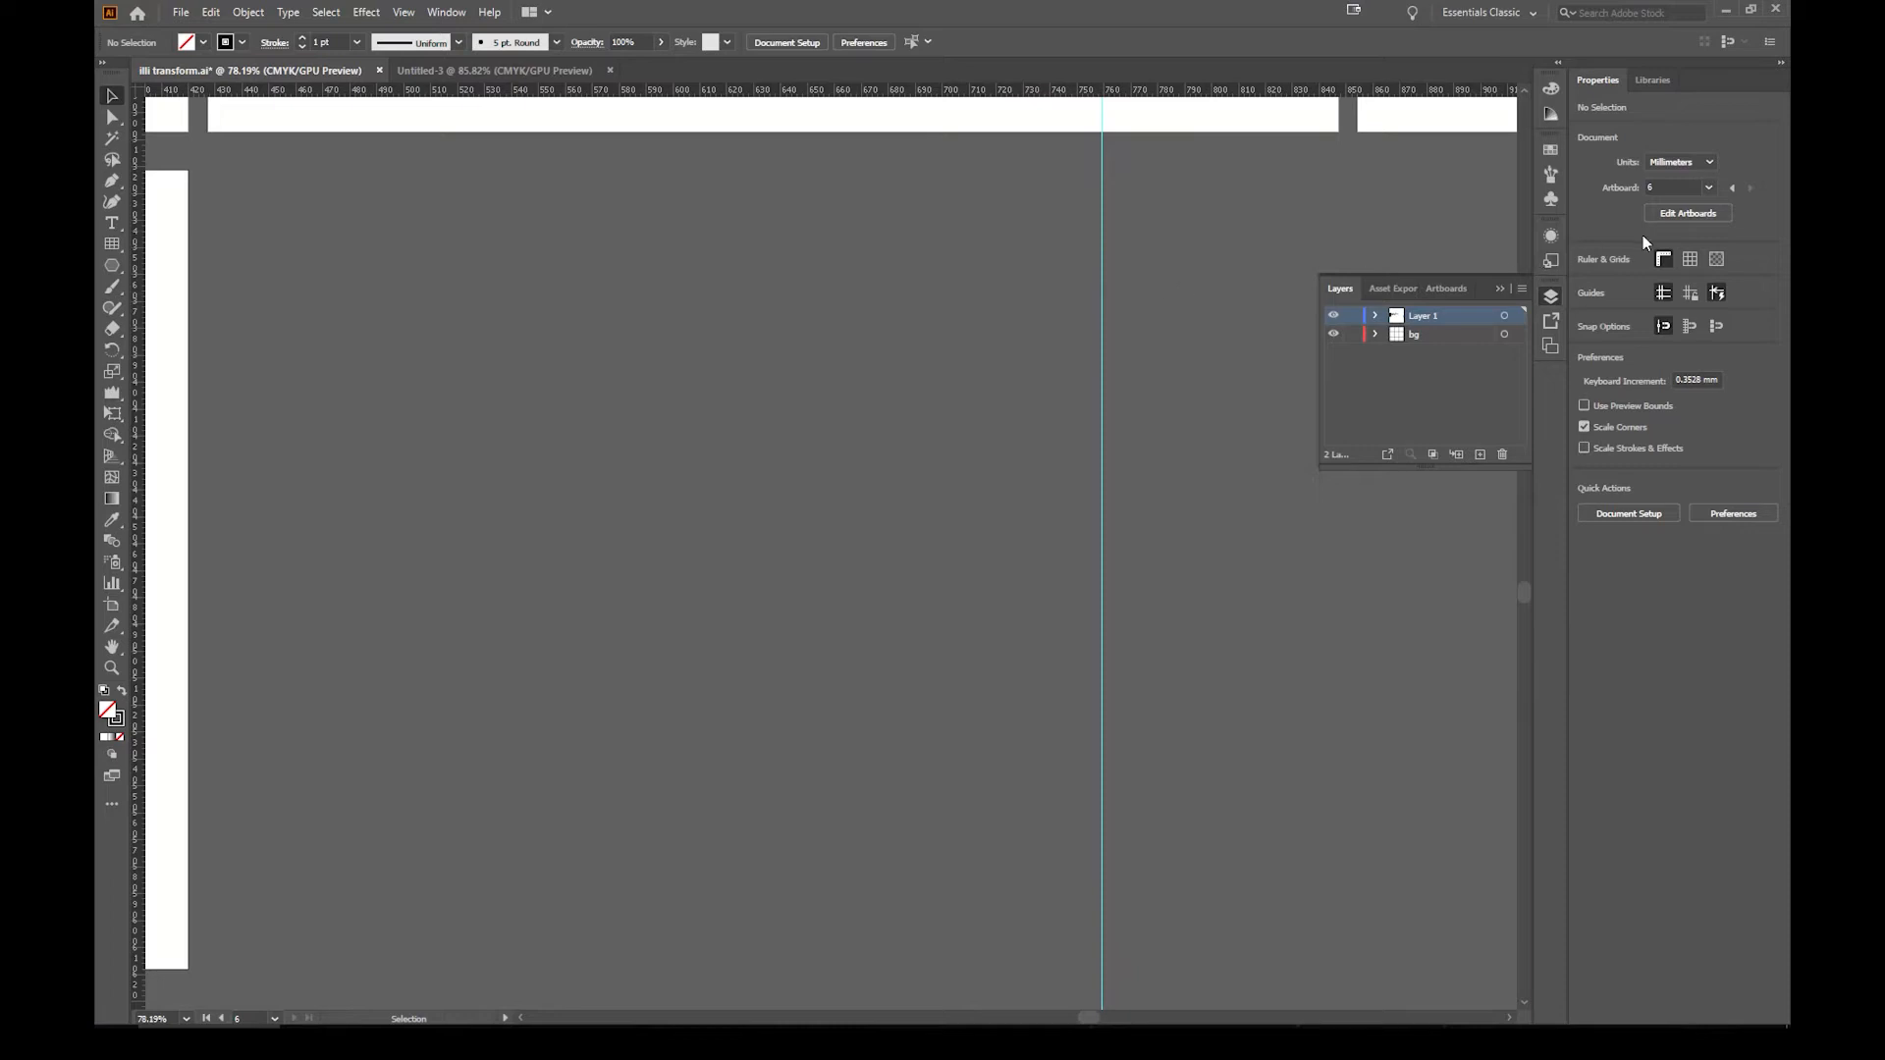
left_click(1685, 214)
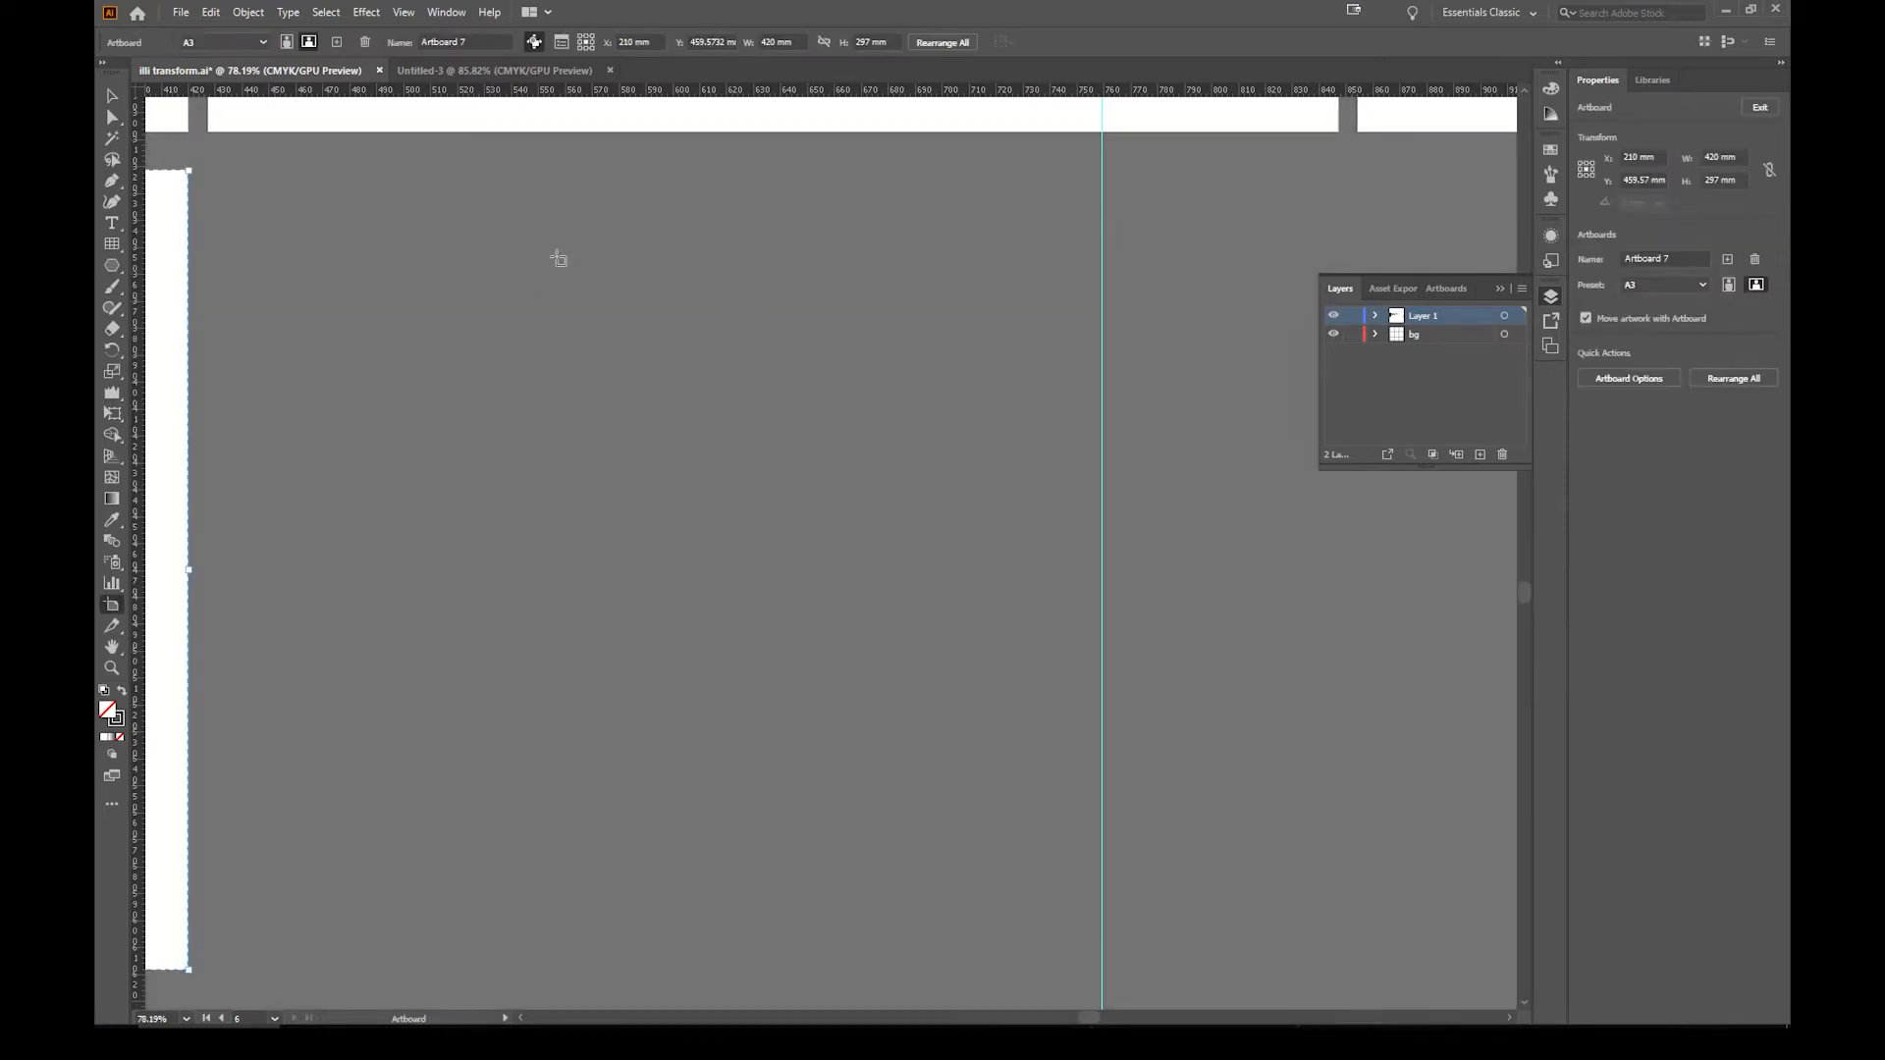
left_click(1728, 259)
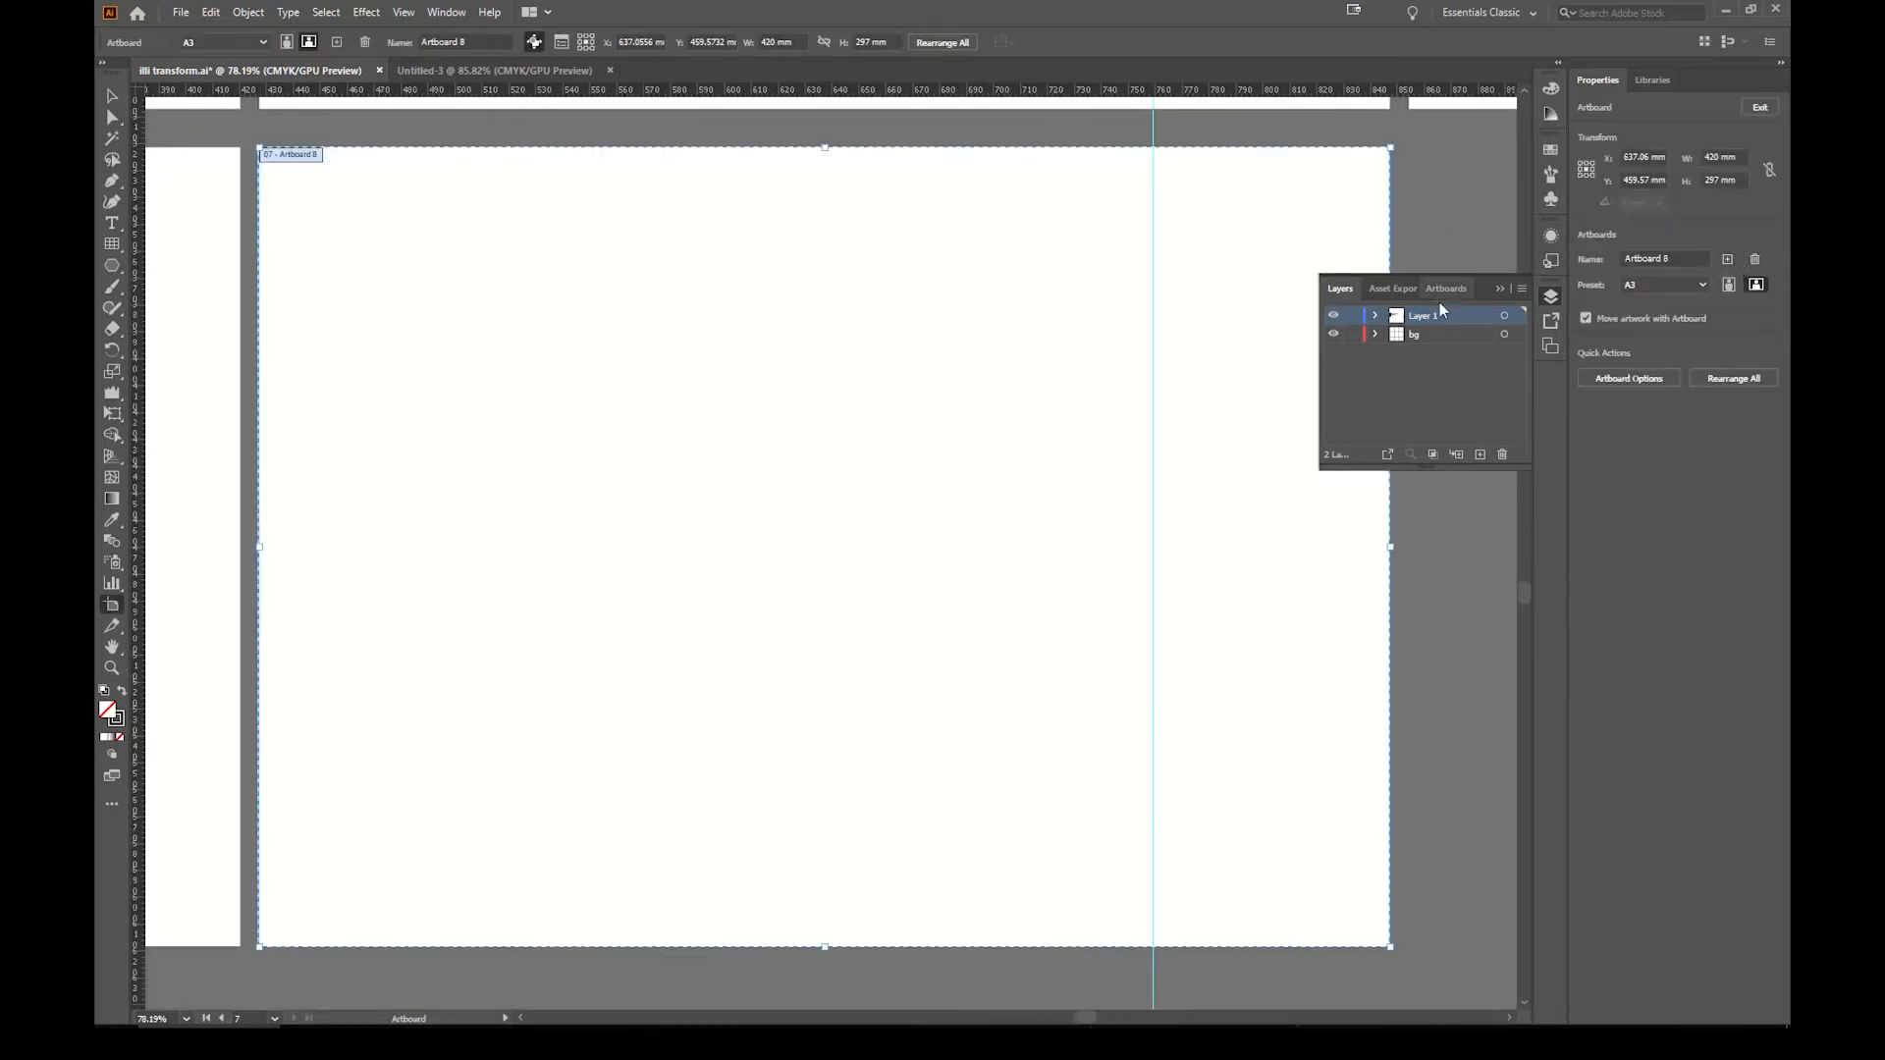
key("v")
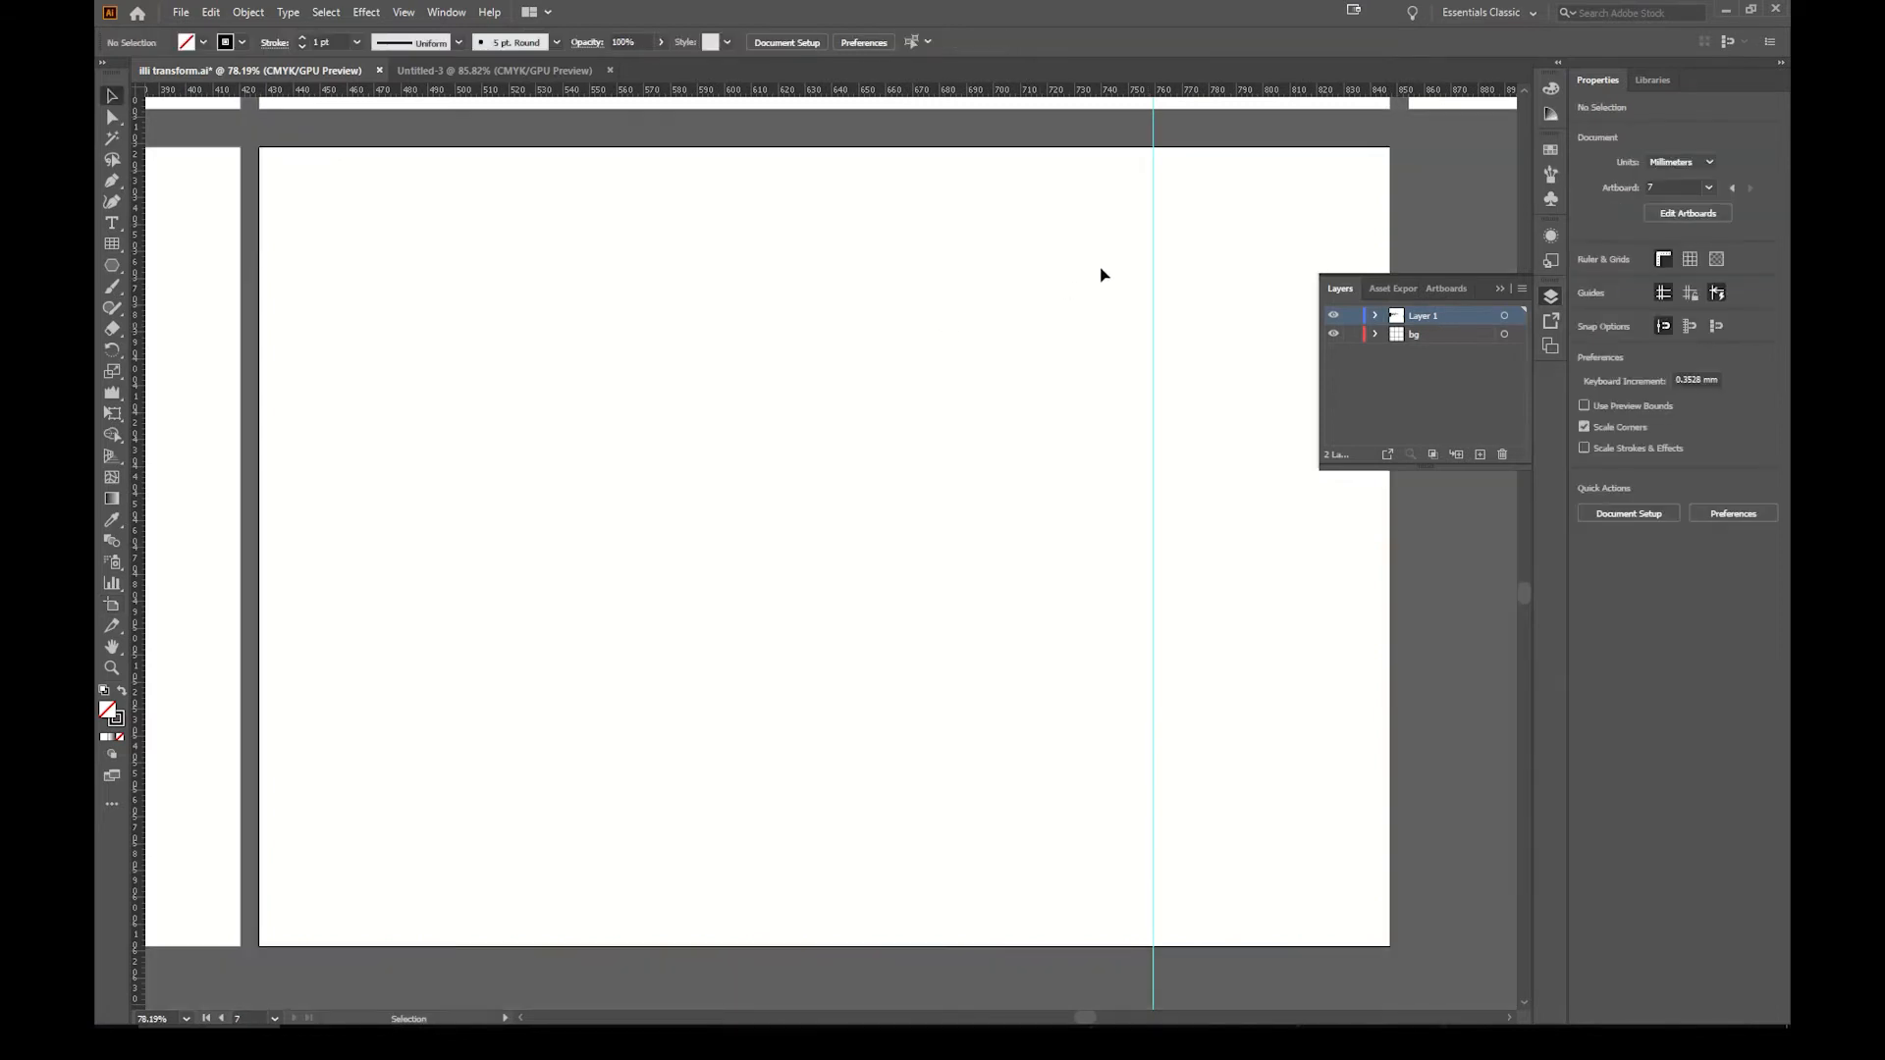
Step: Examine how the existing guides run through the green star's artboard and the new empty artboard below it
left_click_drag(1102, 277, 991, 615)
left_click_drag(1070, 389, 1031, 720)
left_click_drag(990, 356, 1013, 589)
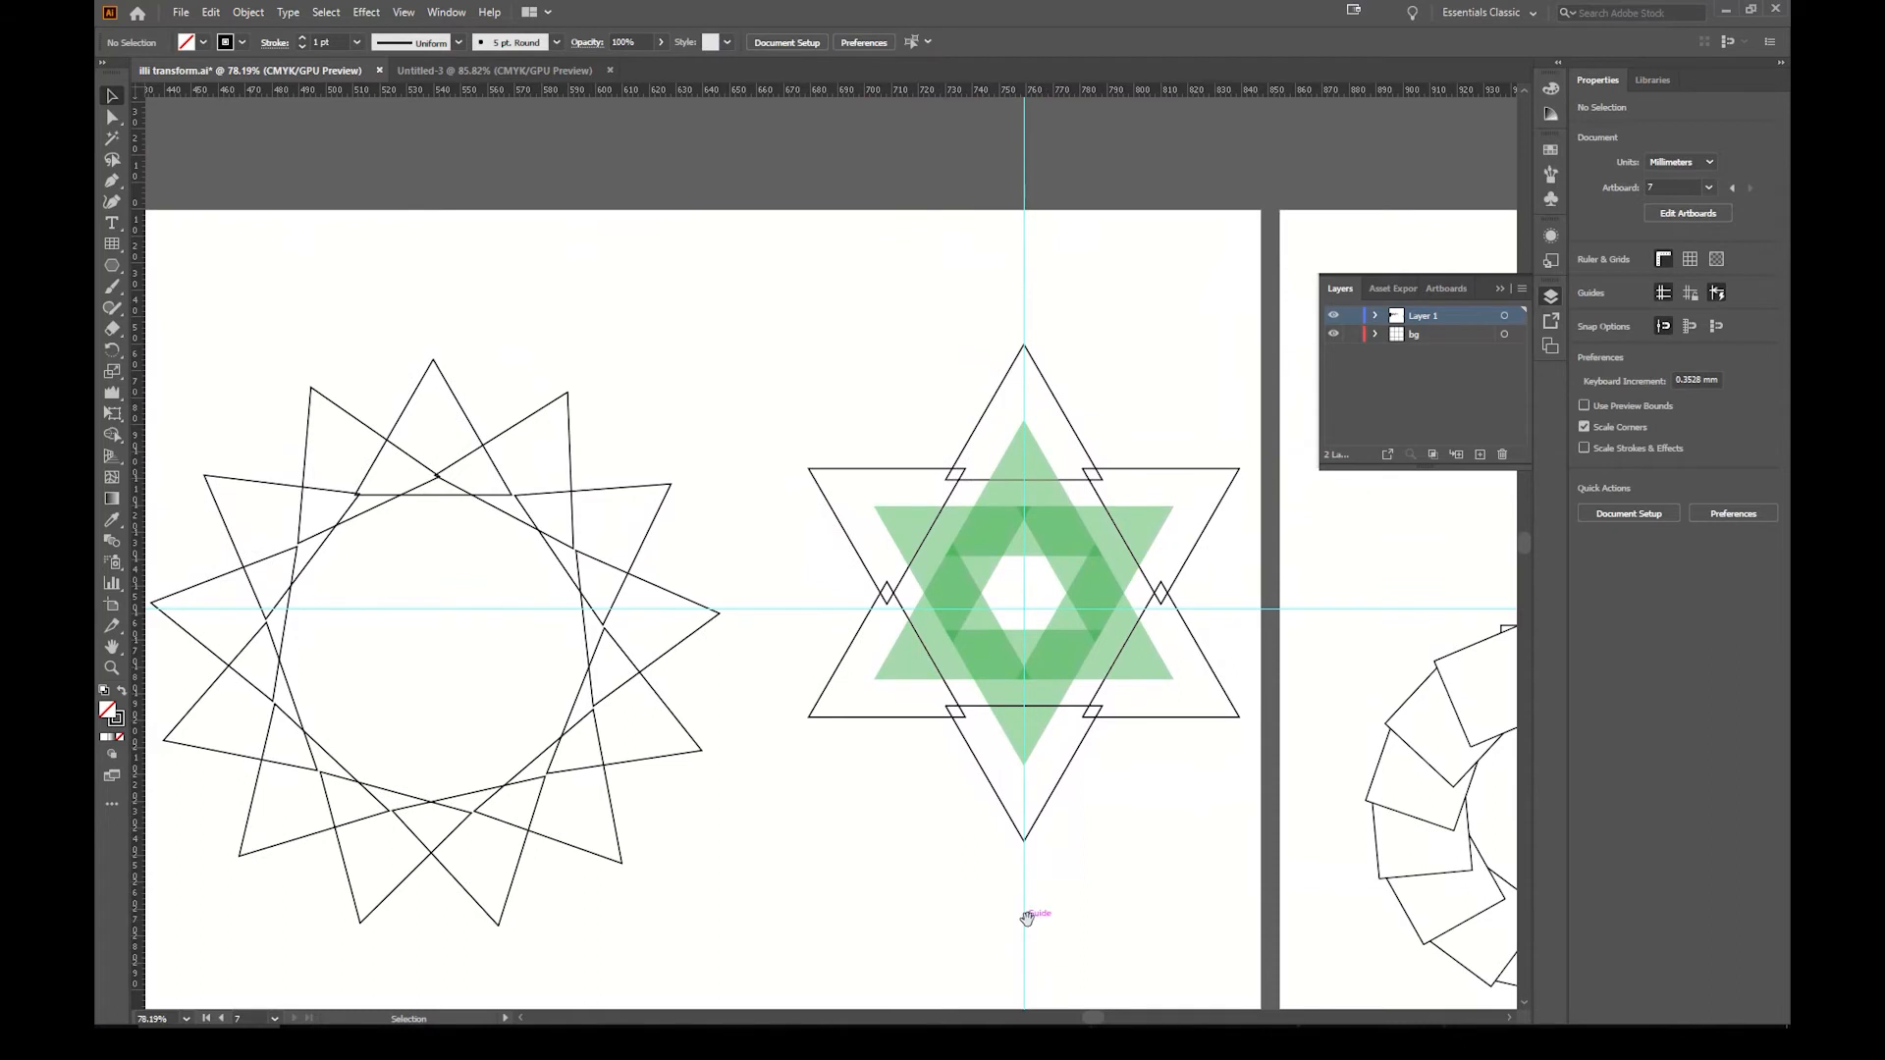
left_click_drag(1026, 918, 1060, 640)
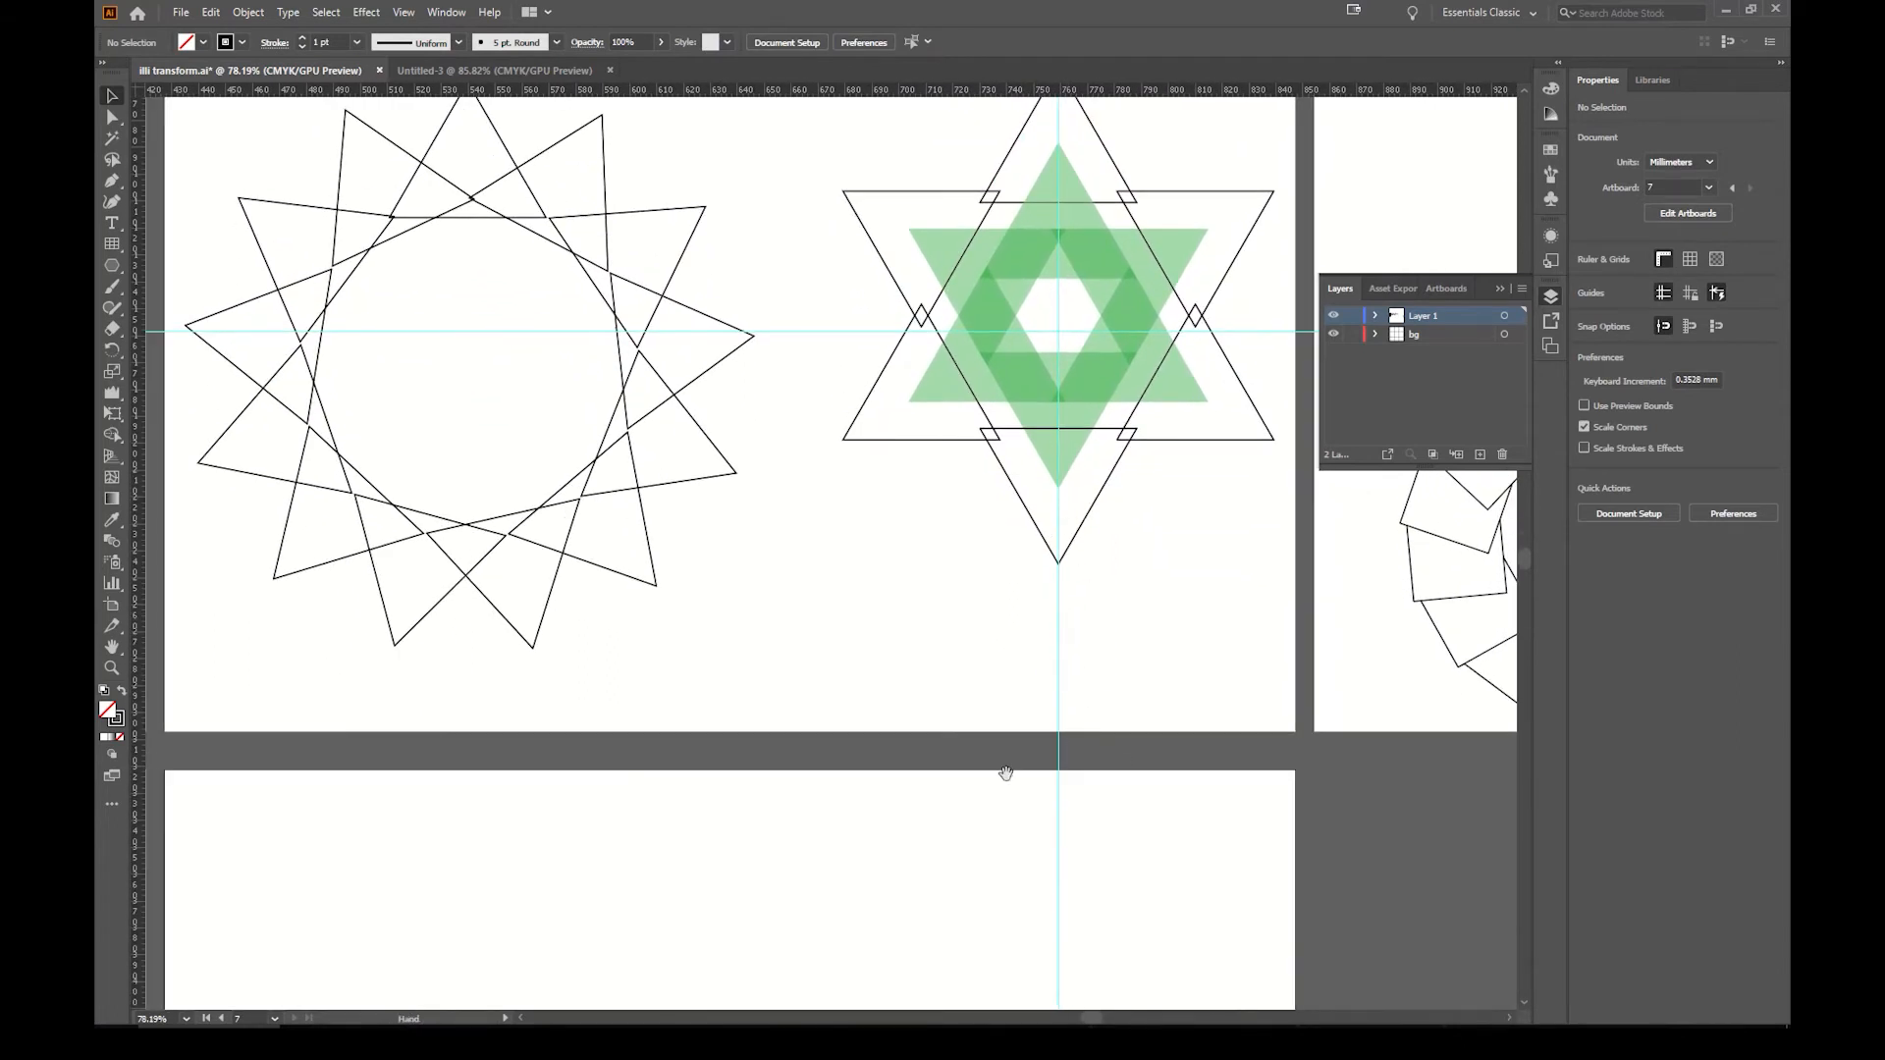
left_click_drag(1001, 770, 1015, 433)
left_click_drag(1101, 481, 1097, 433)
left_click_drag(1031, 600, 1064, 358)
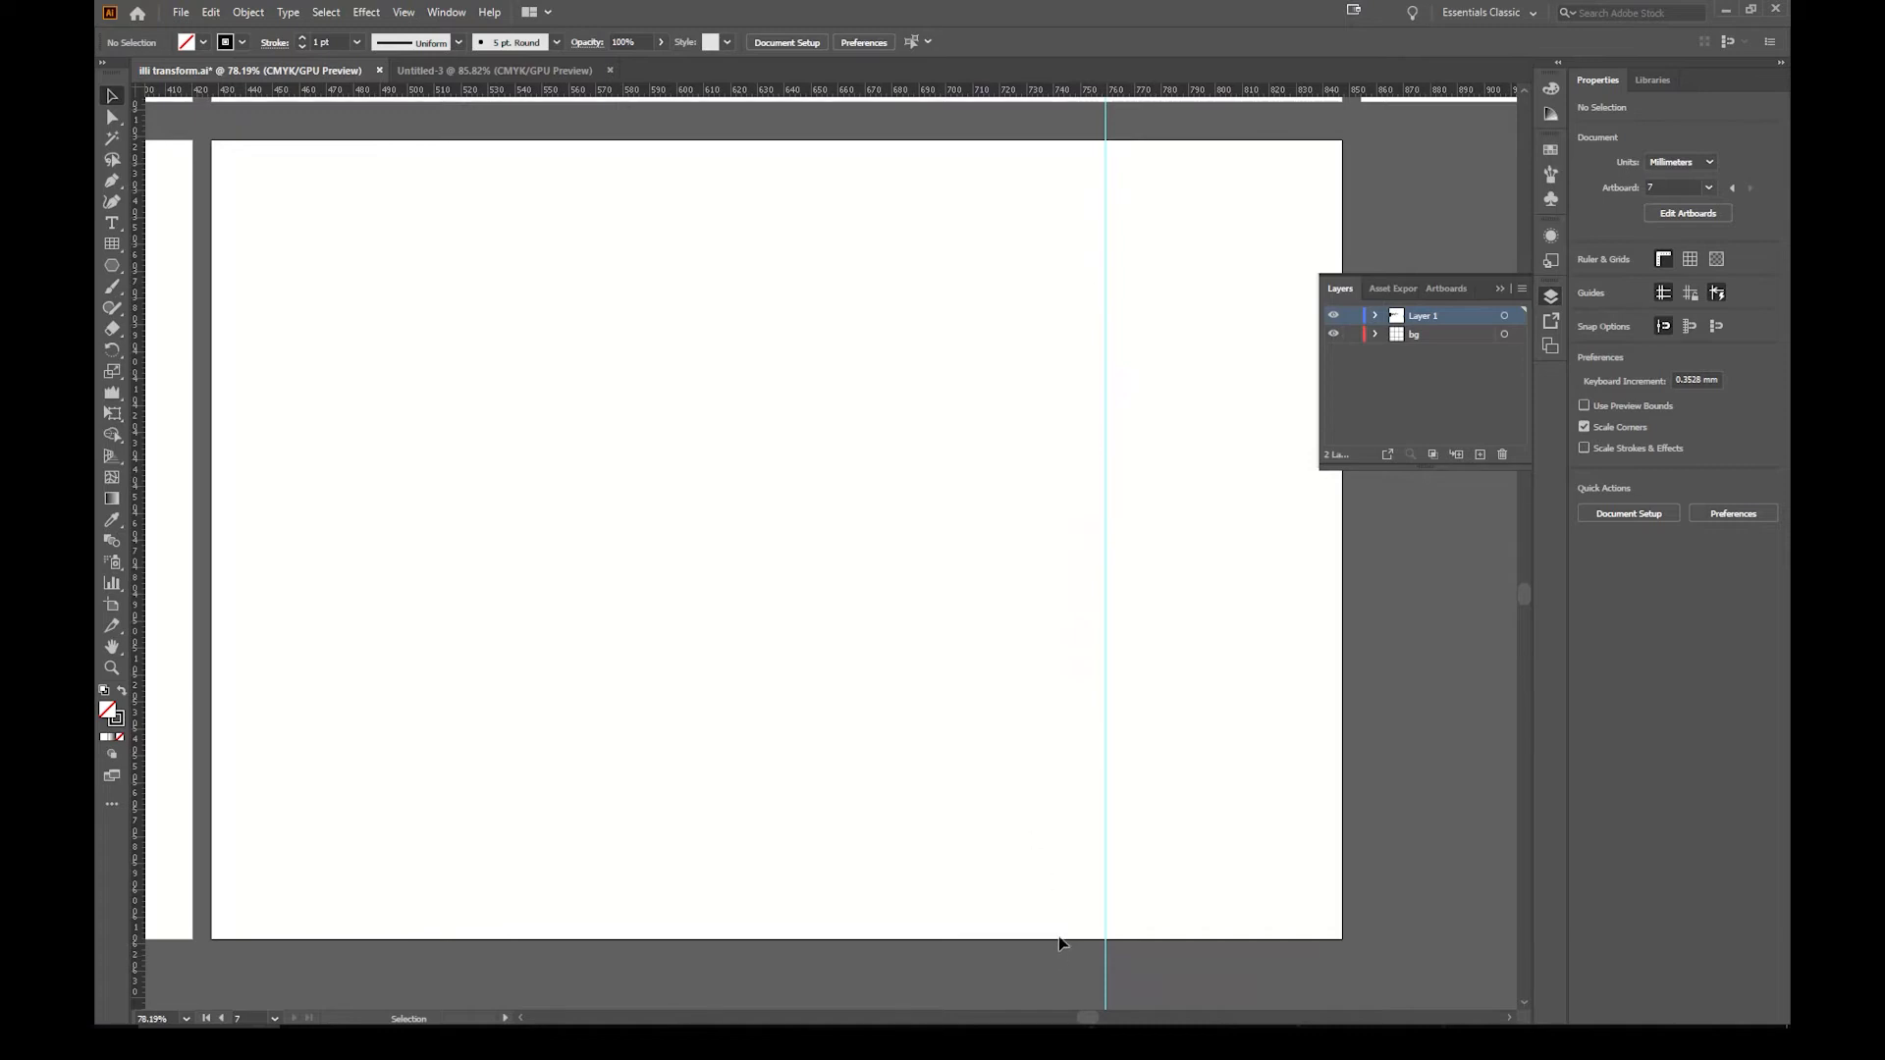
Step: Inspect the whole canvas to see how far the guides extend across and beyond all artboards
key("z")
left_click(1058, 935, "alt")
left_click(1057, 925, "alt")
left_click(1055, 908, "alt")
left_click(1044, 873, "alt")
left_click(1043, 874, "alt")
left_click(823, 681, "alt")
left_click(822, 675, "alt")
left_click(825, 673, "alt")
left_click(825, 673, "alt")
left_click_drag(1092, 814, 1047, 497)
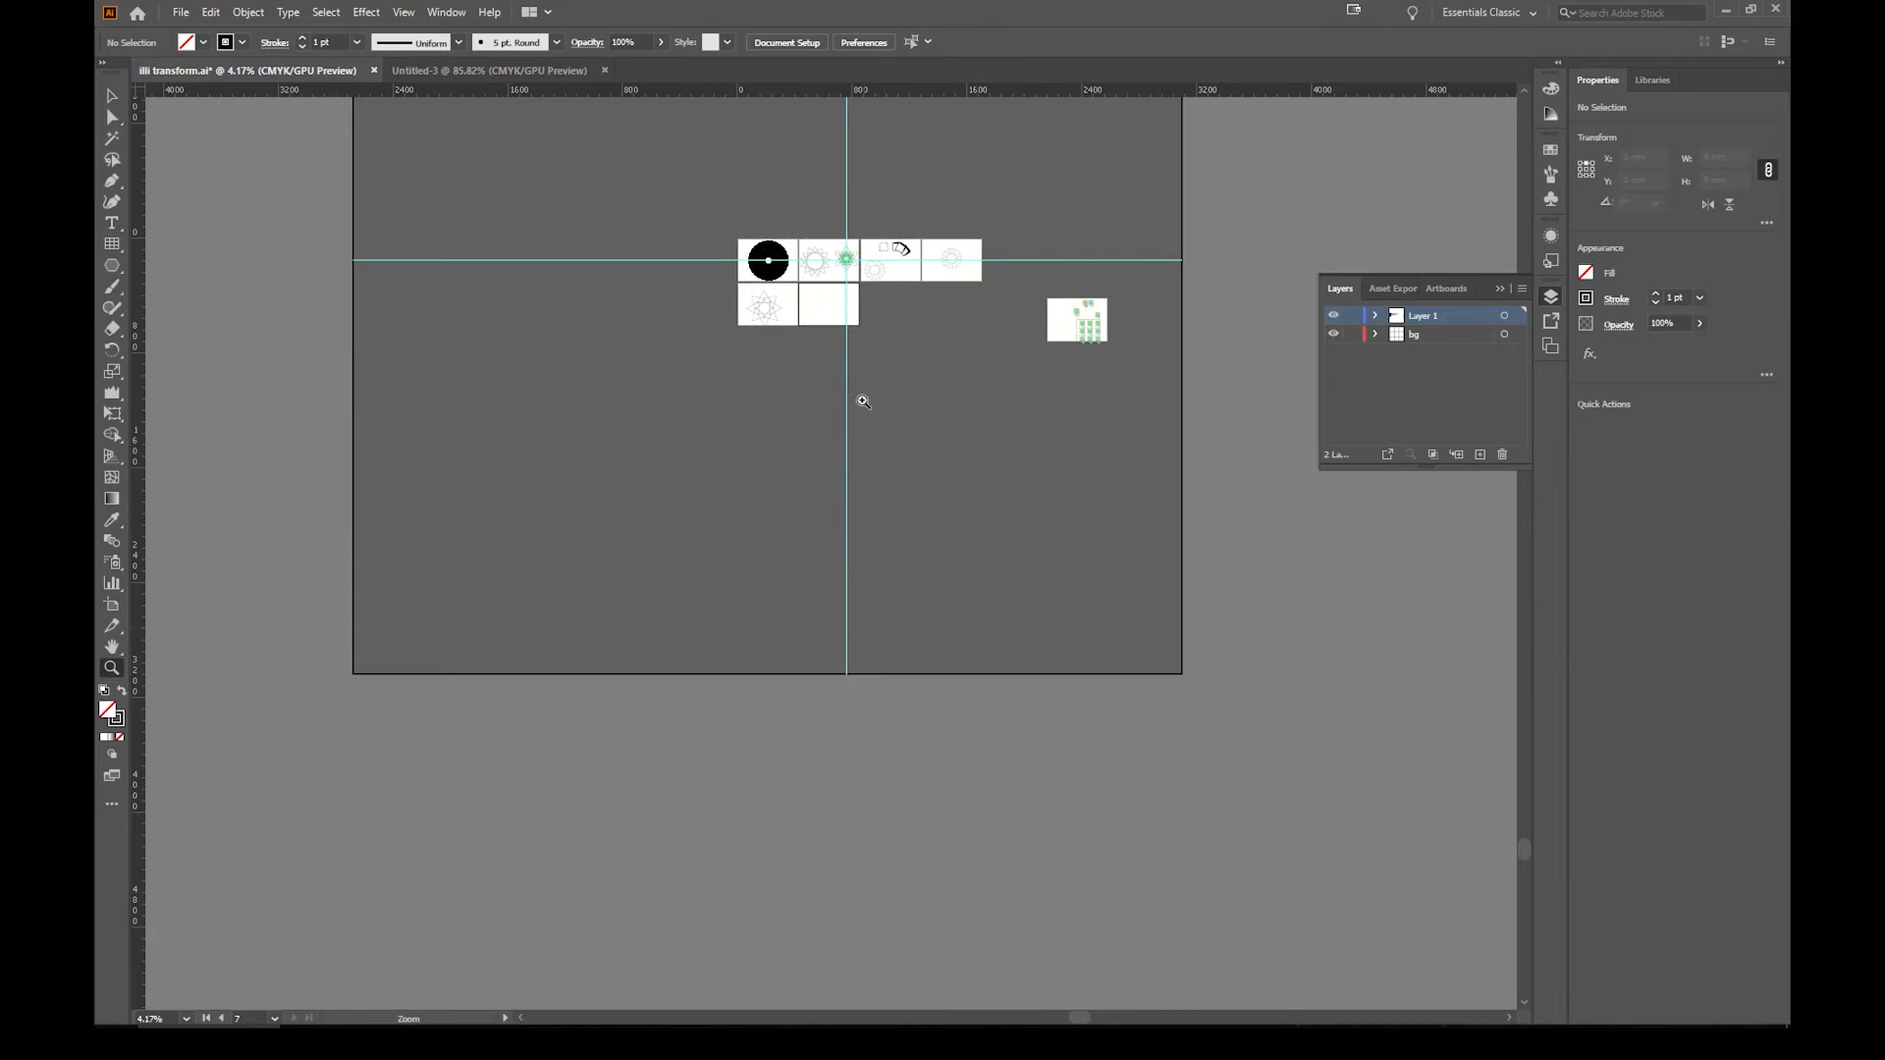
Step: Place a vertical and a horizontal guide near the middle of the new artboard on the bg layer, and deselect them
left_click_drag(803, 306, 1284, 313)
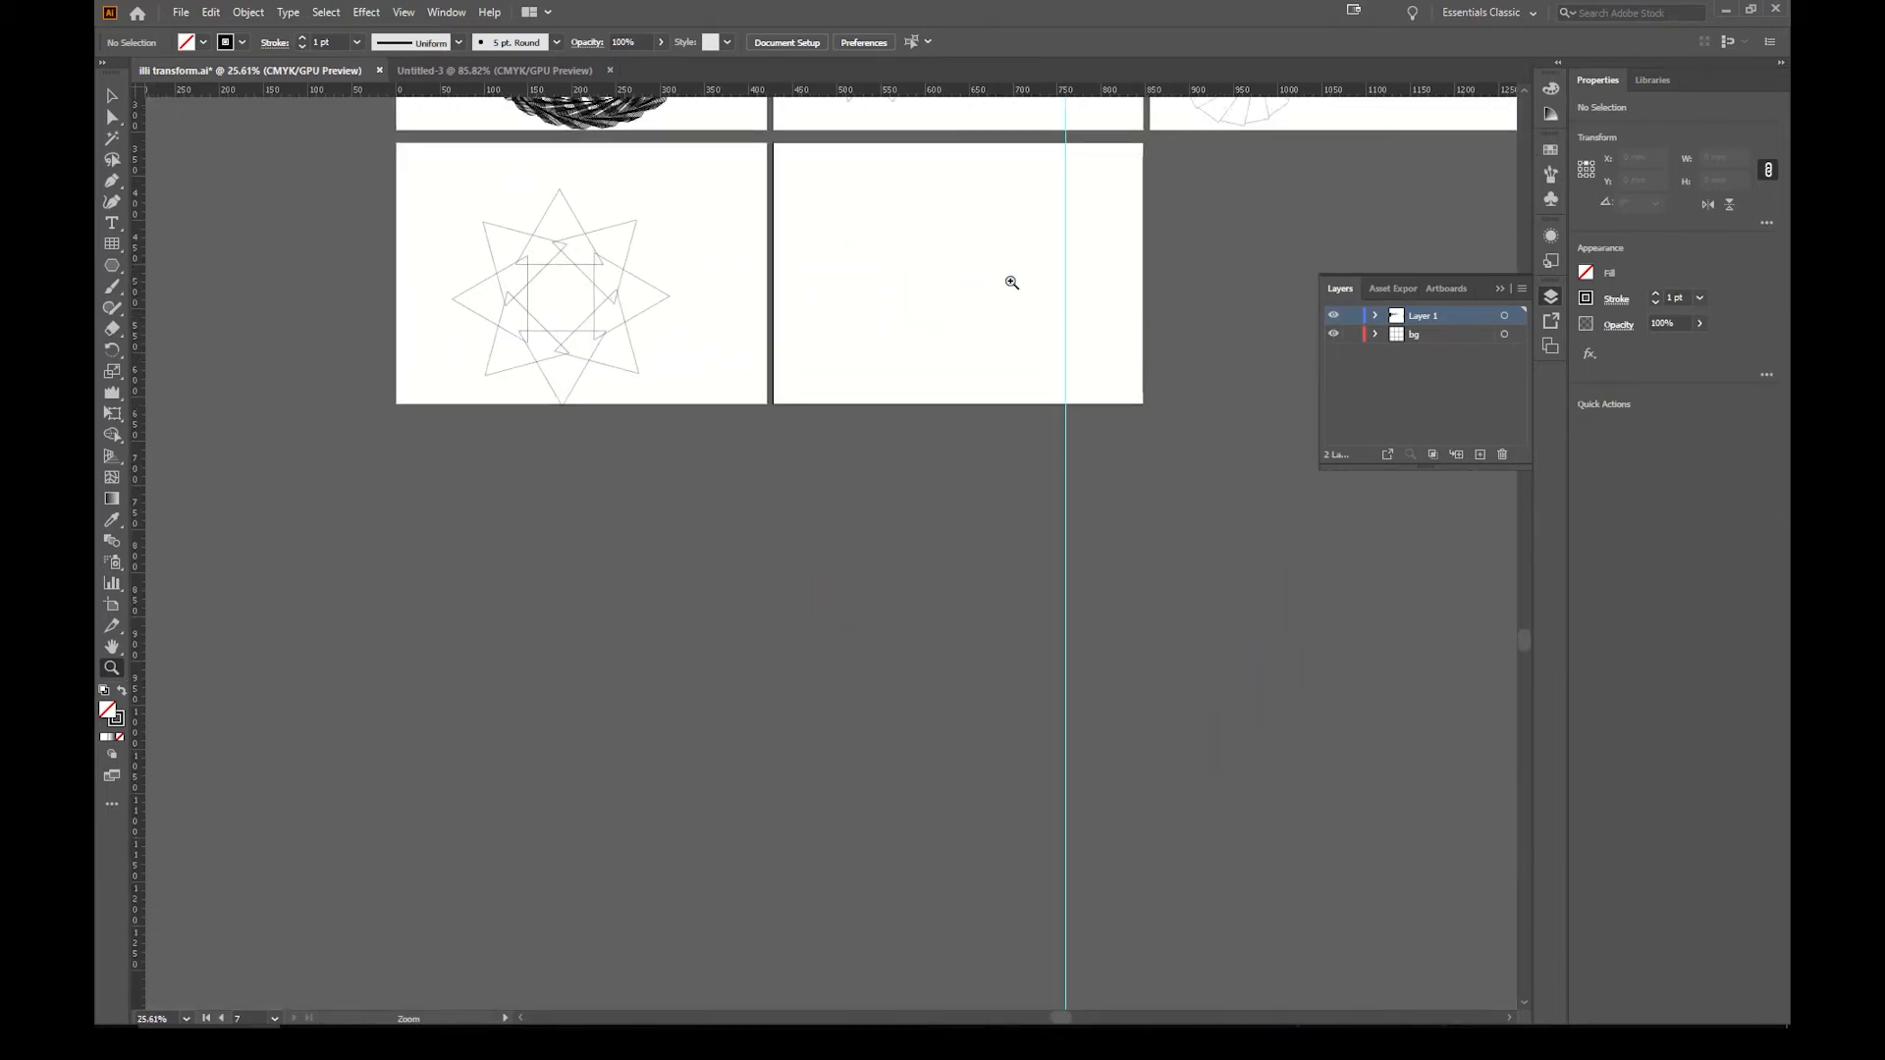
left_click_drag(1012, 281, 1195, 304)
left_click_drag(1010, 329, 943, 626)
left_click_drag(804, 572, 855, 539)
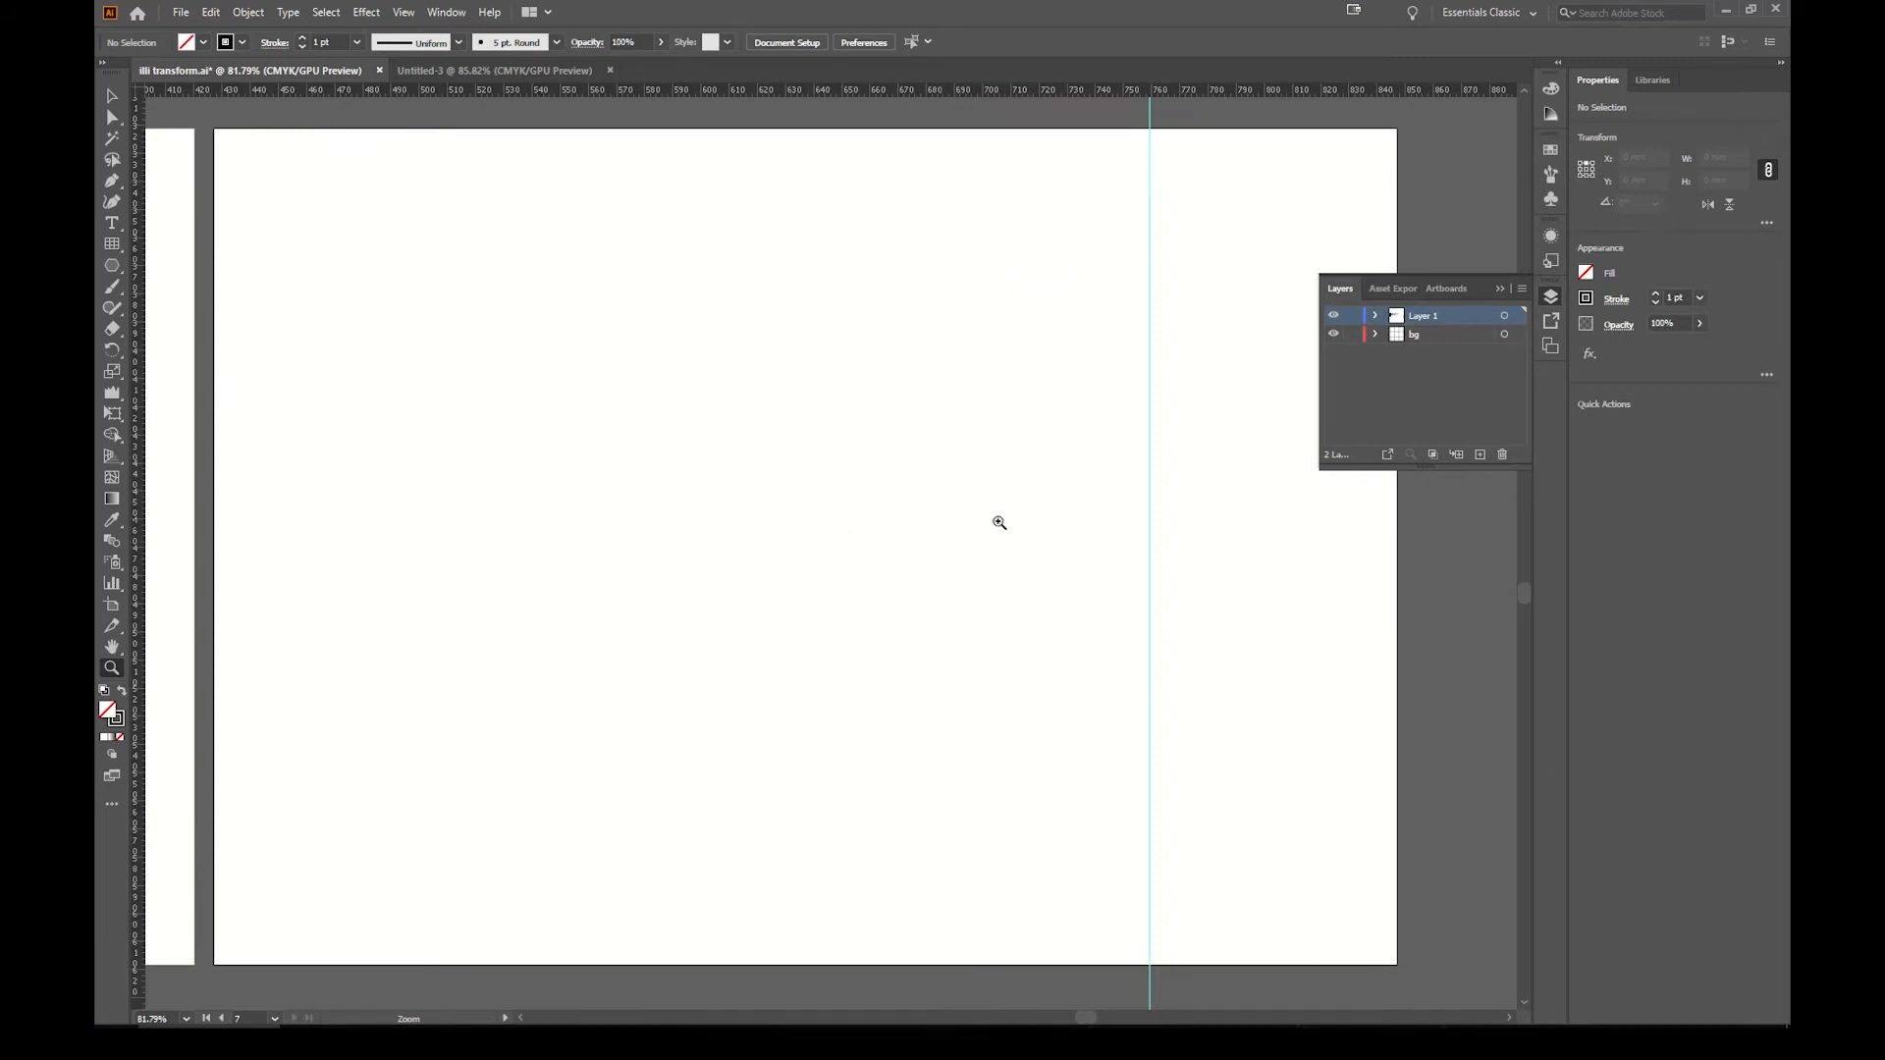
left_click(1455, 337)
left_click_drag(142, 438, 792, 463)
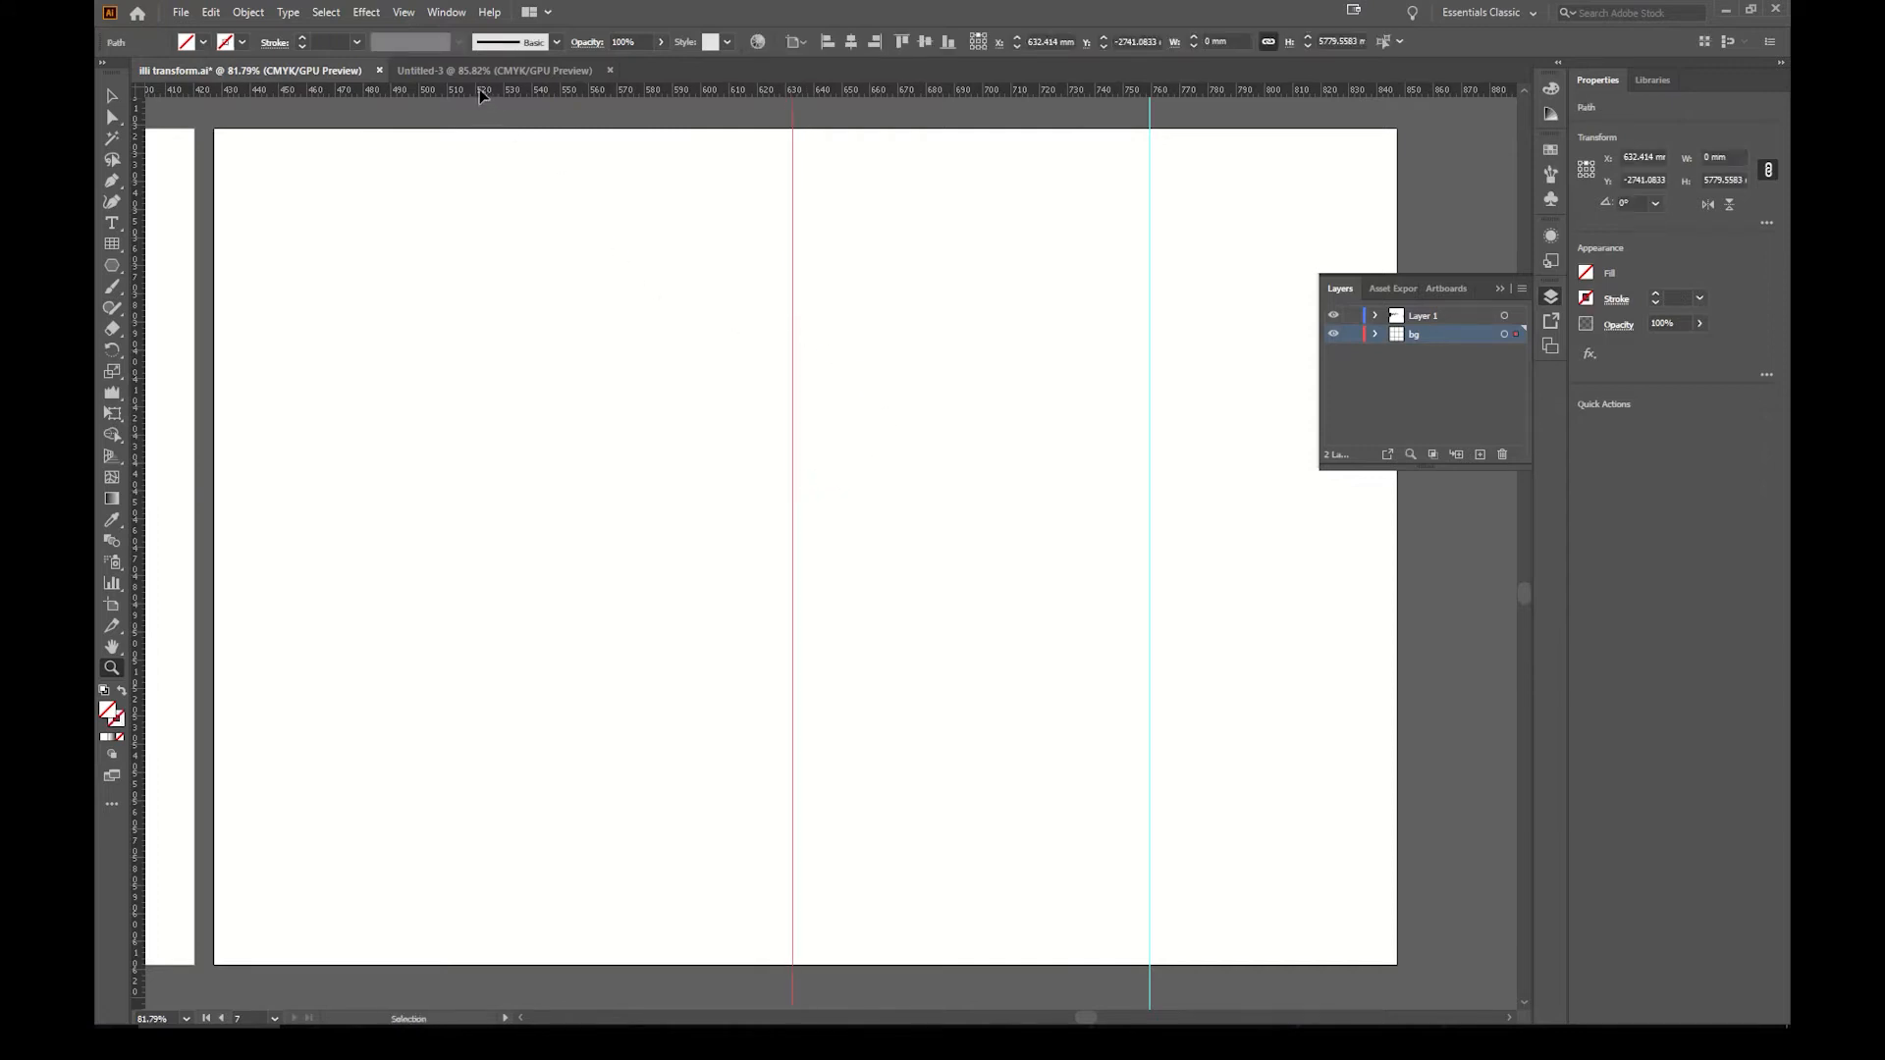
left_click_drag(479, 88, 666, 534)
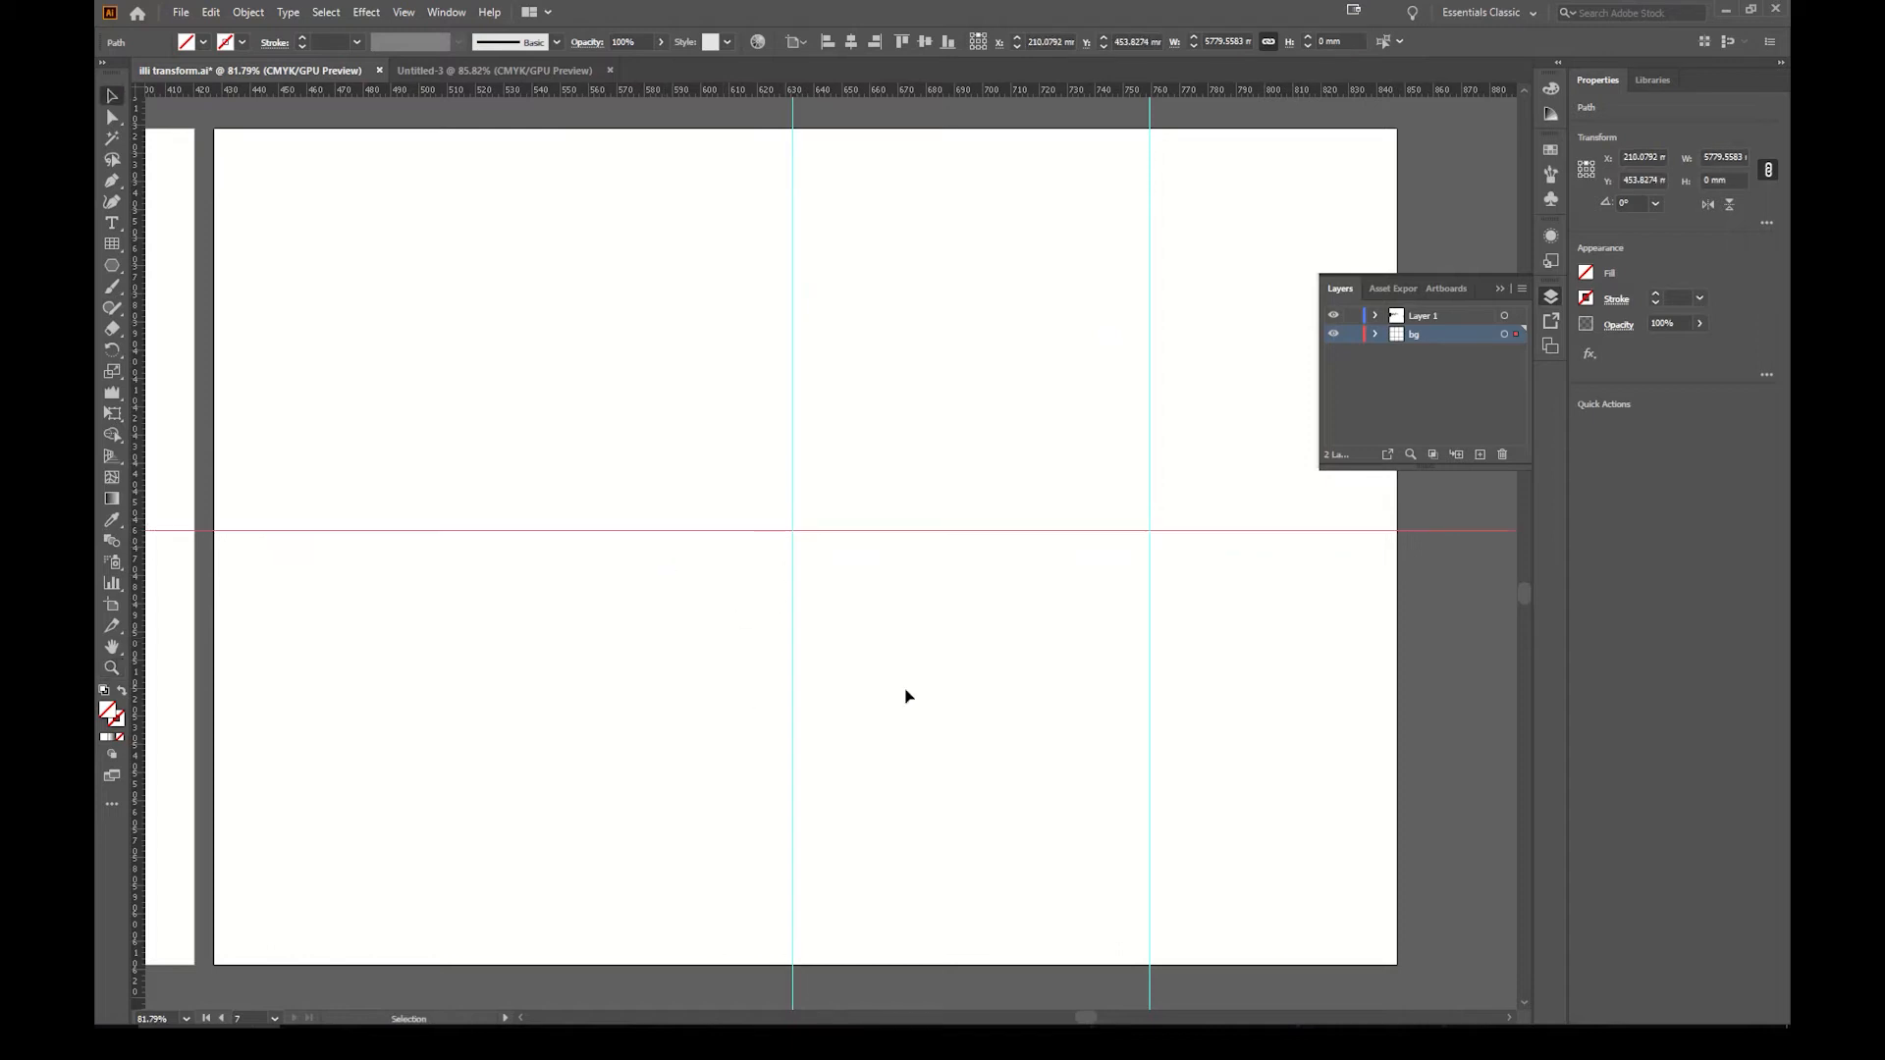
left_click(871, 624)
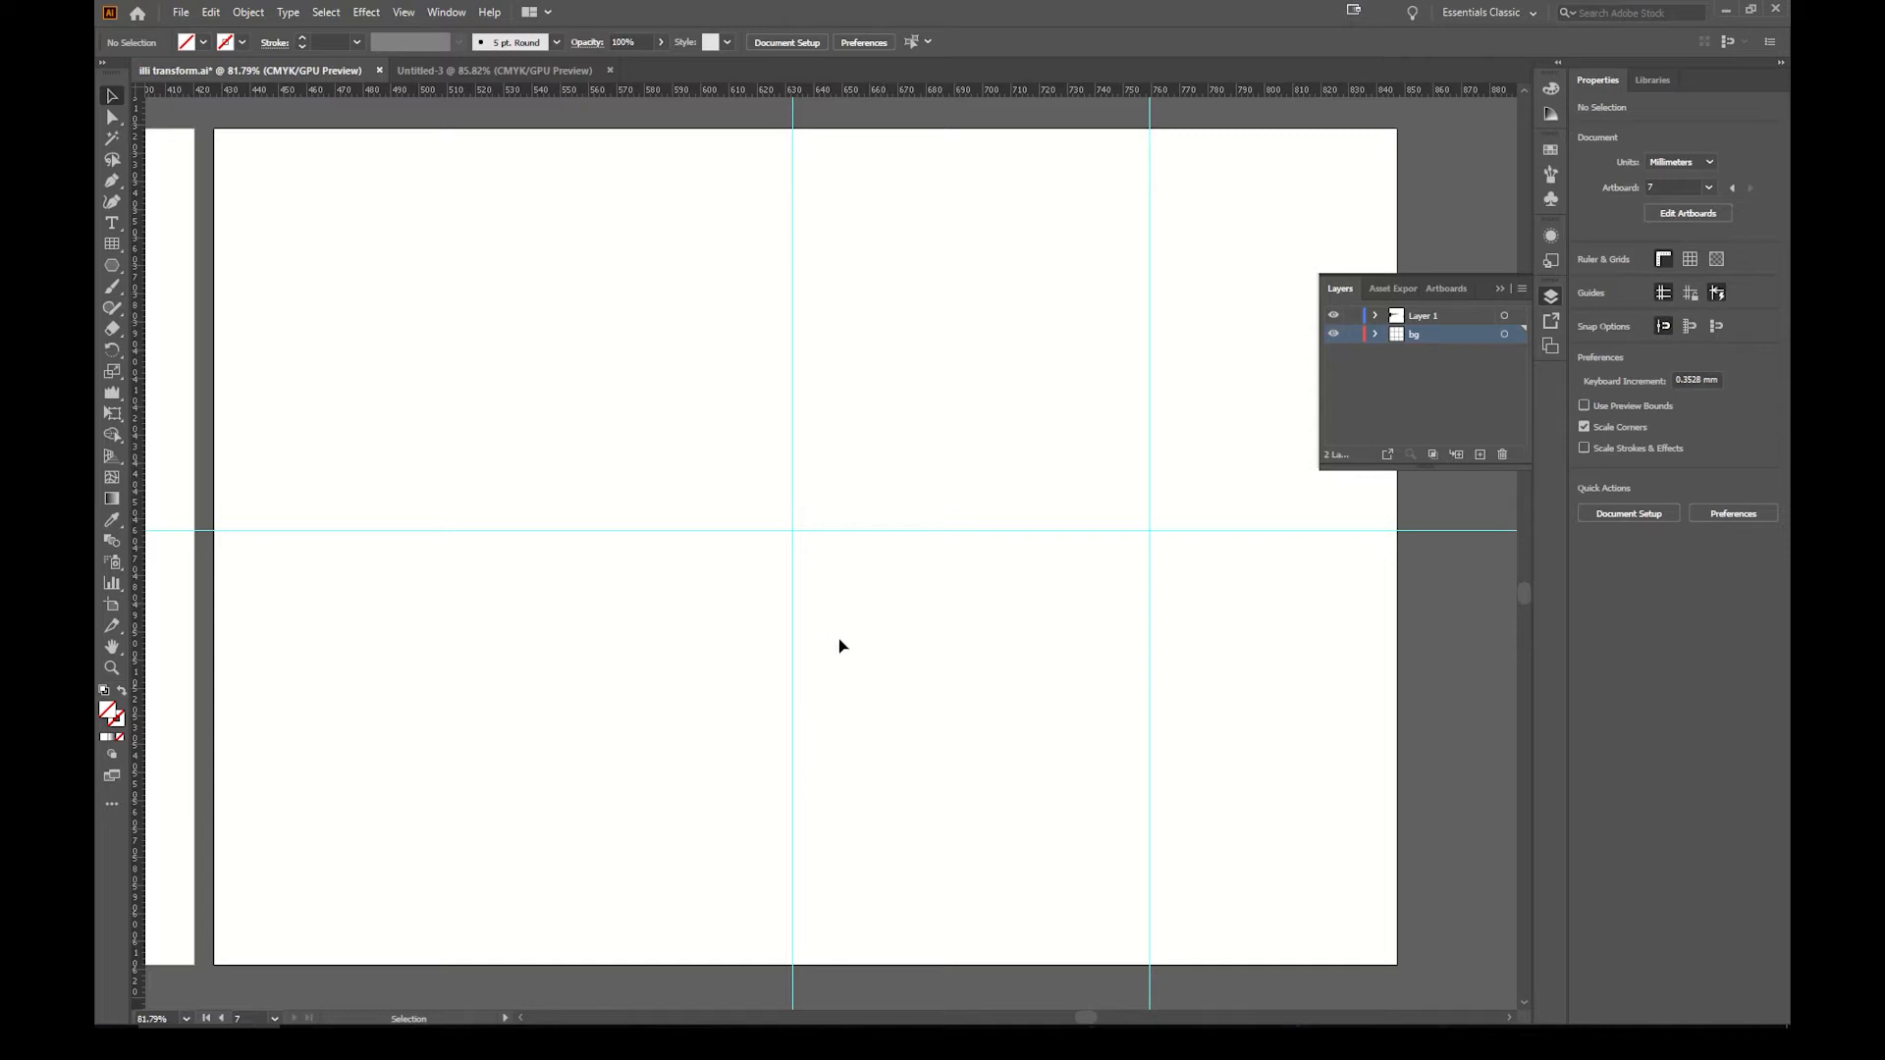
Step: Centre the new vertical guide horizontally and the new horizontal guide vertically using Align to Artboard, and deselect them
left_click(446, 12)
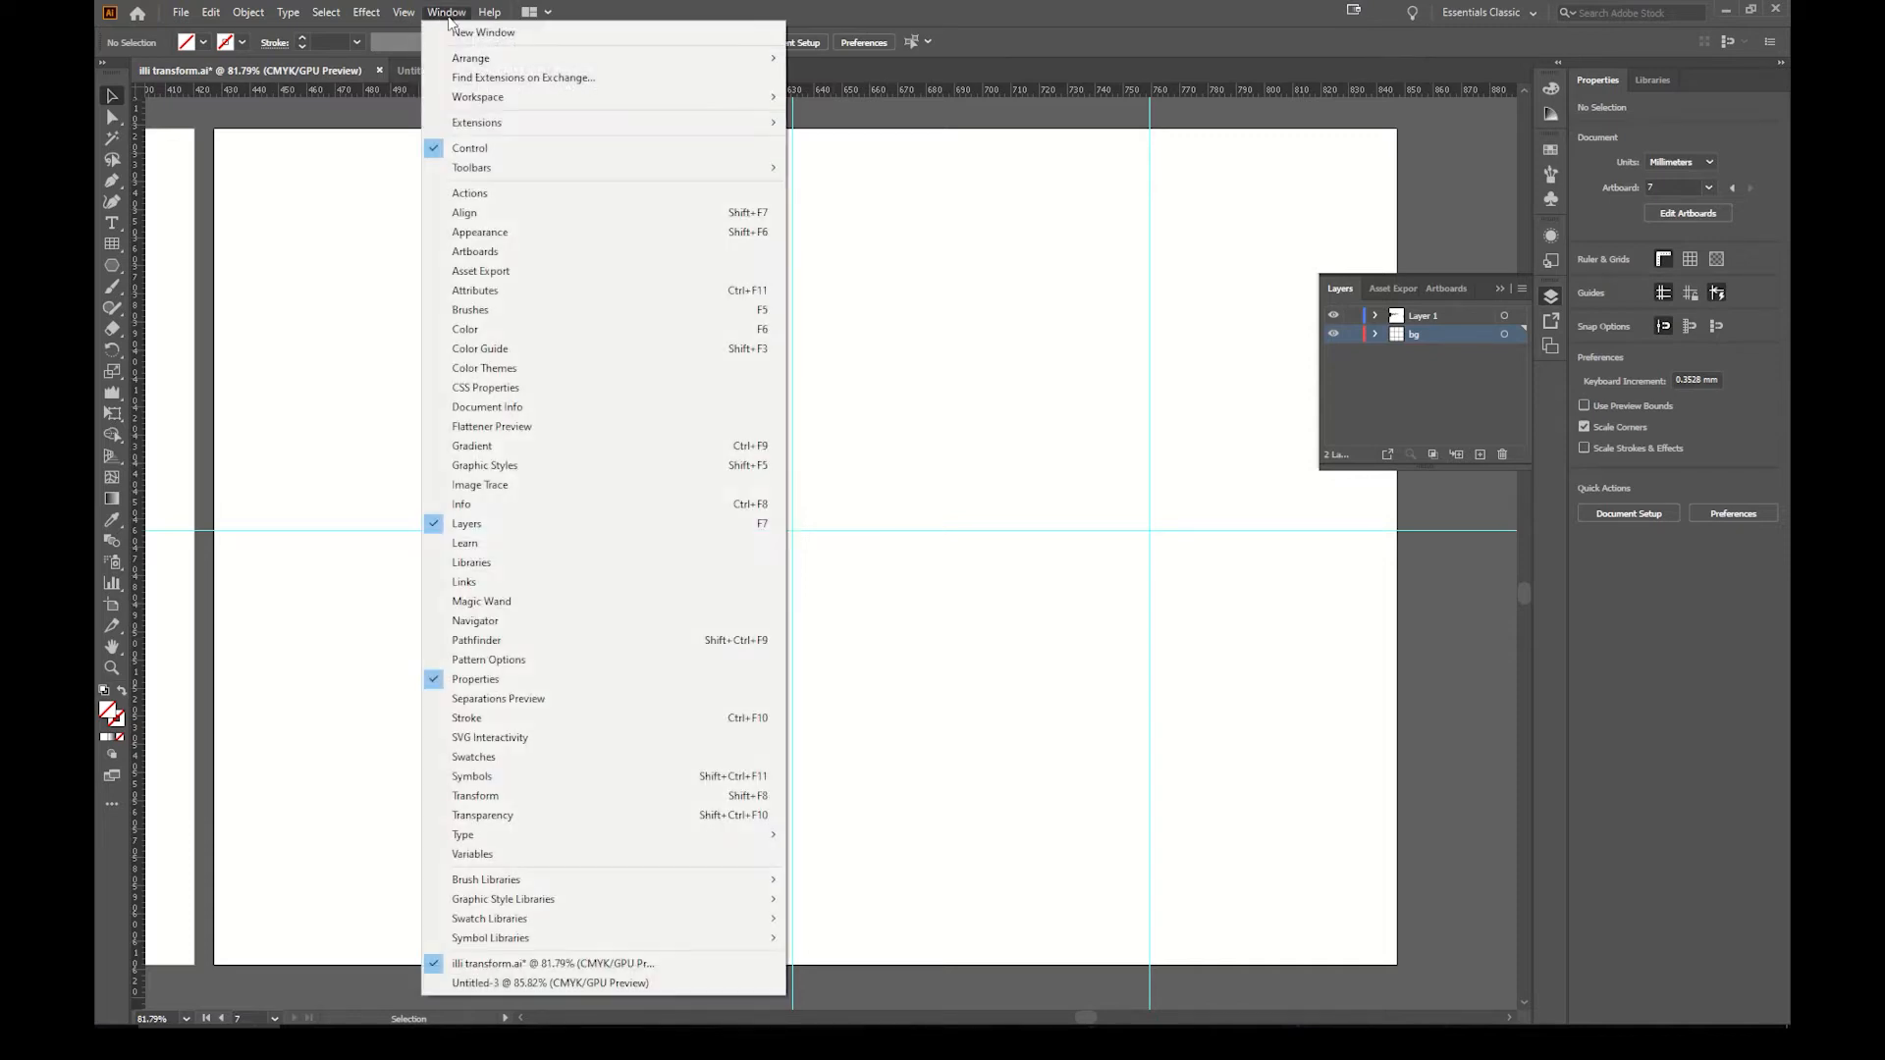
left_click(590, 222)
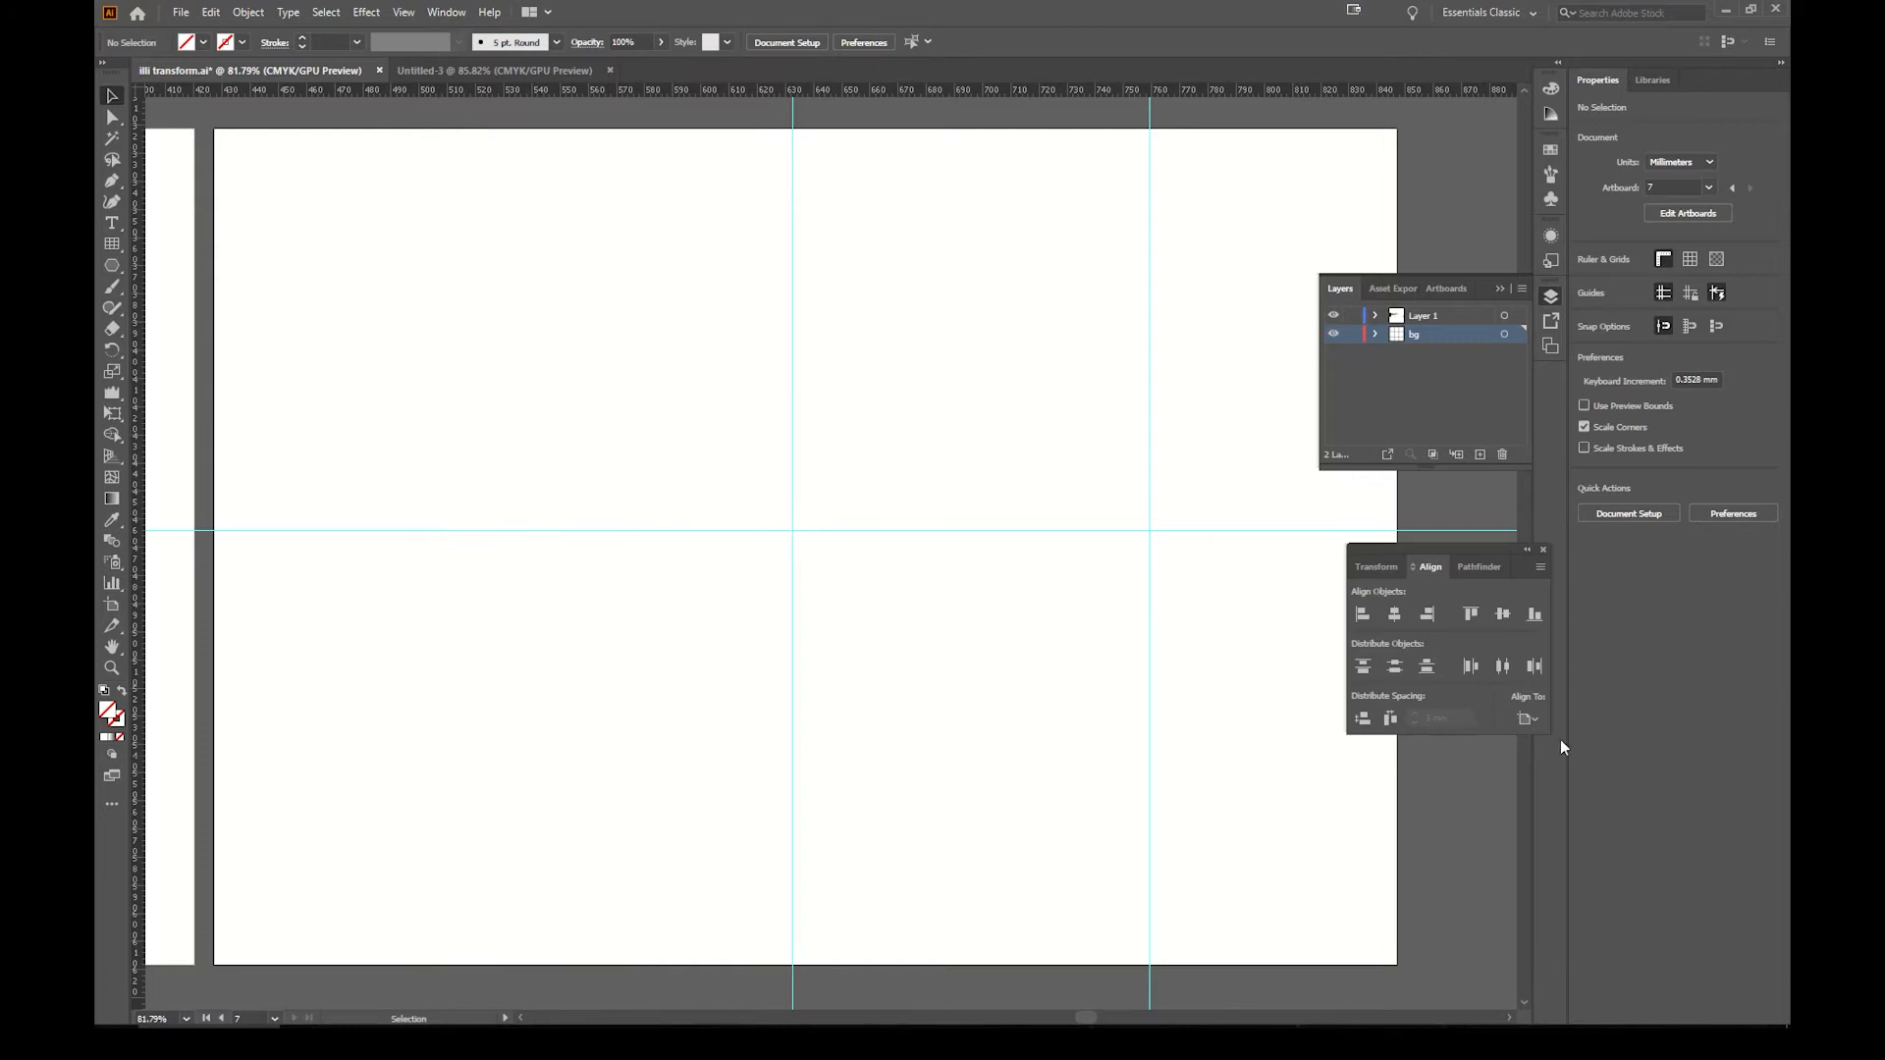
left_click(1530, 721)
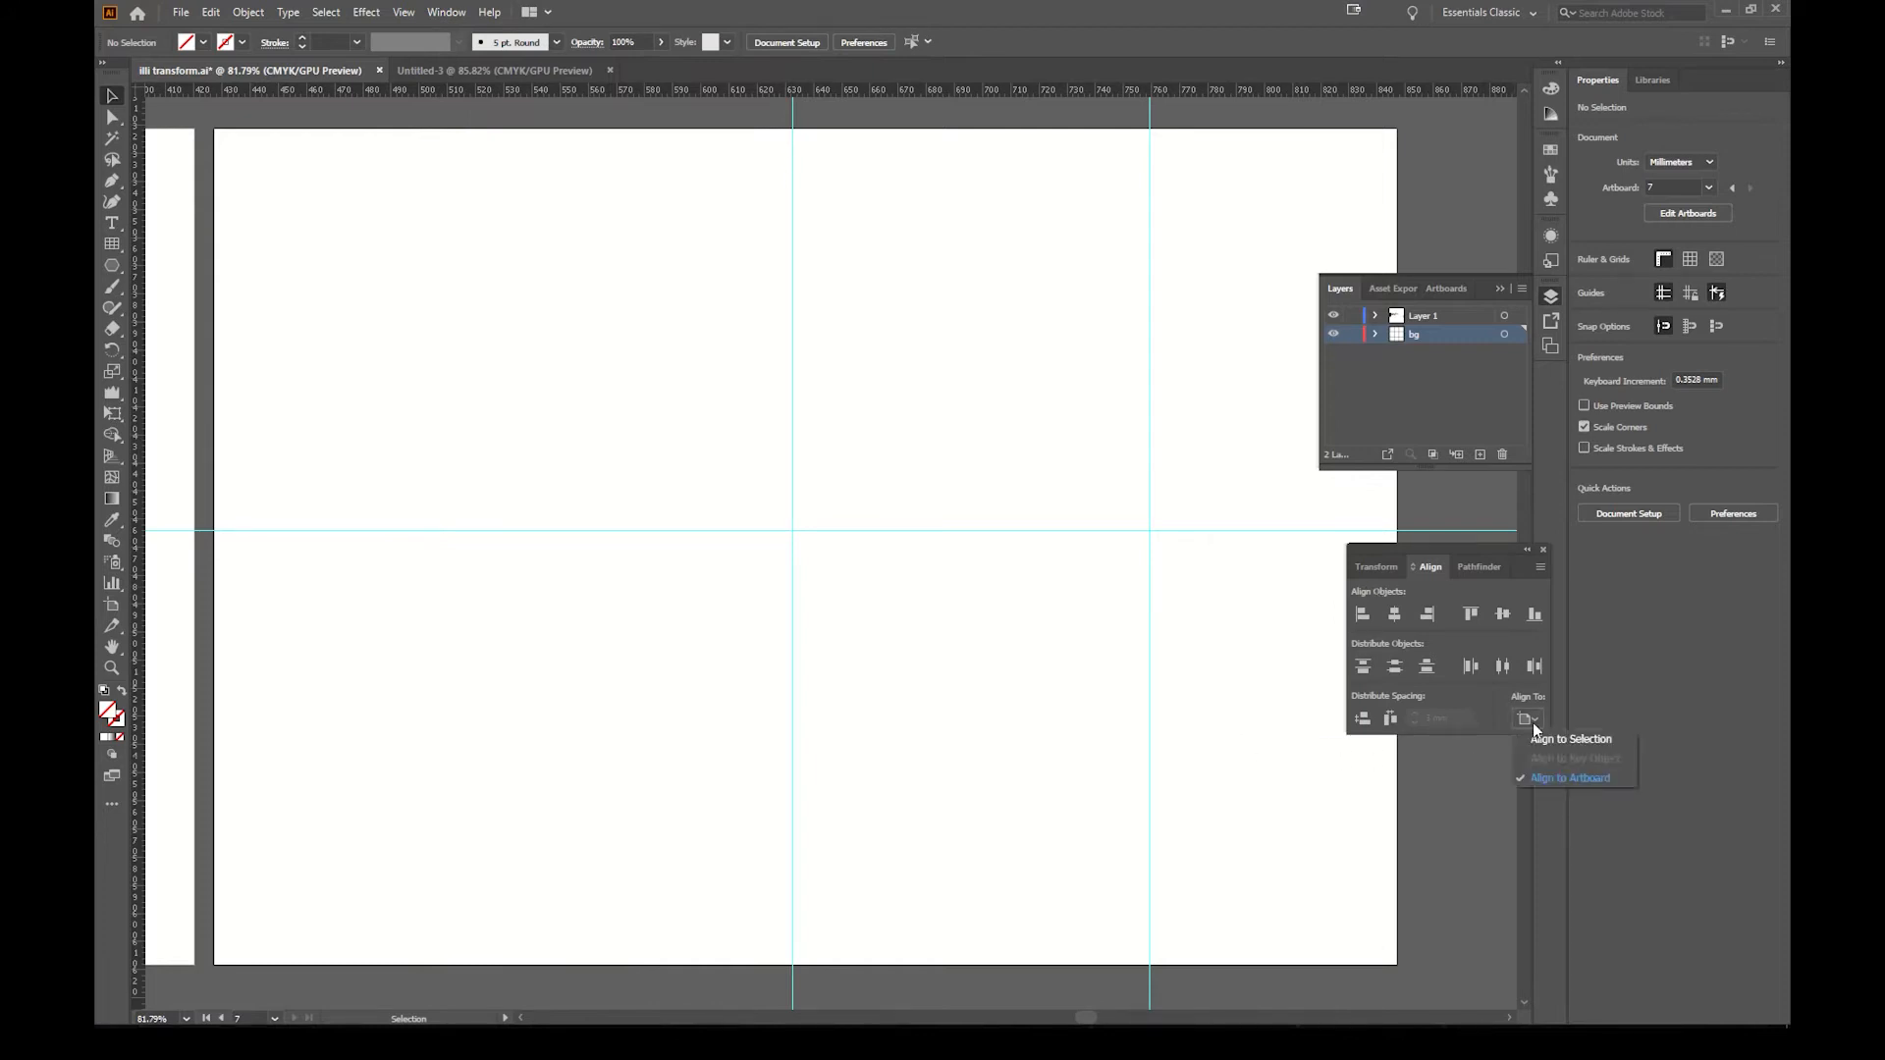
left_click(1563, 777)
left_click(793, 683)
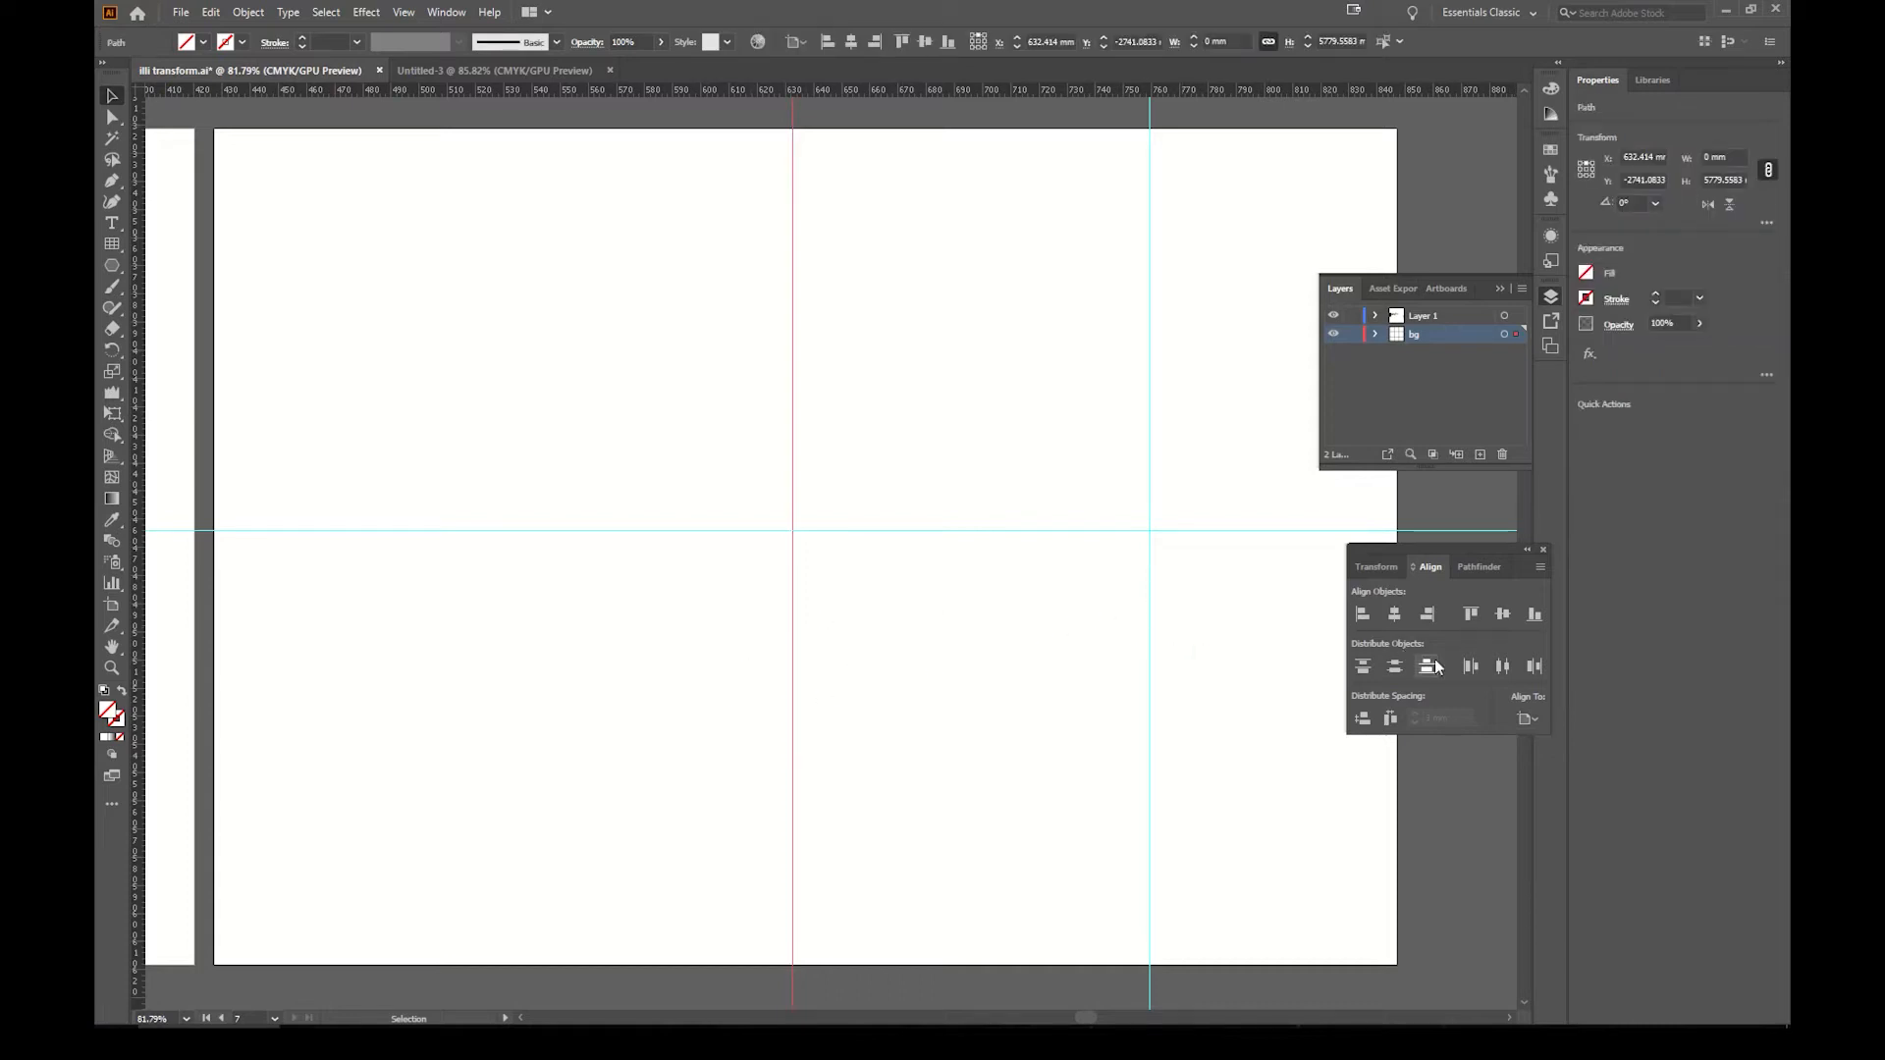
left_click(1394, 616)
left_click(989, 618)
left_click_drag(1005, 602, 898, 468)
left_click(1500, 617)
left_click(1011, 689)
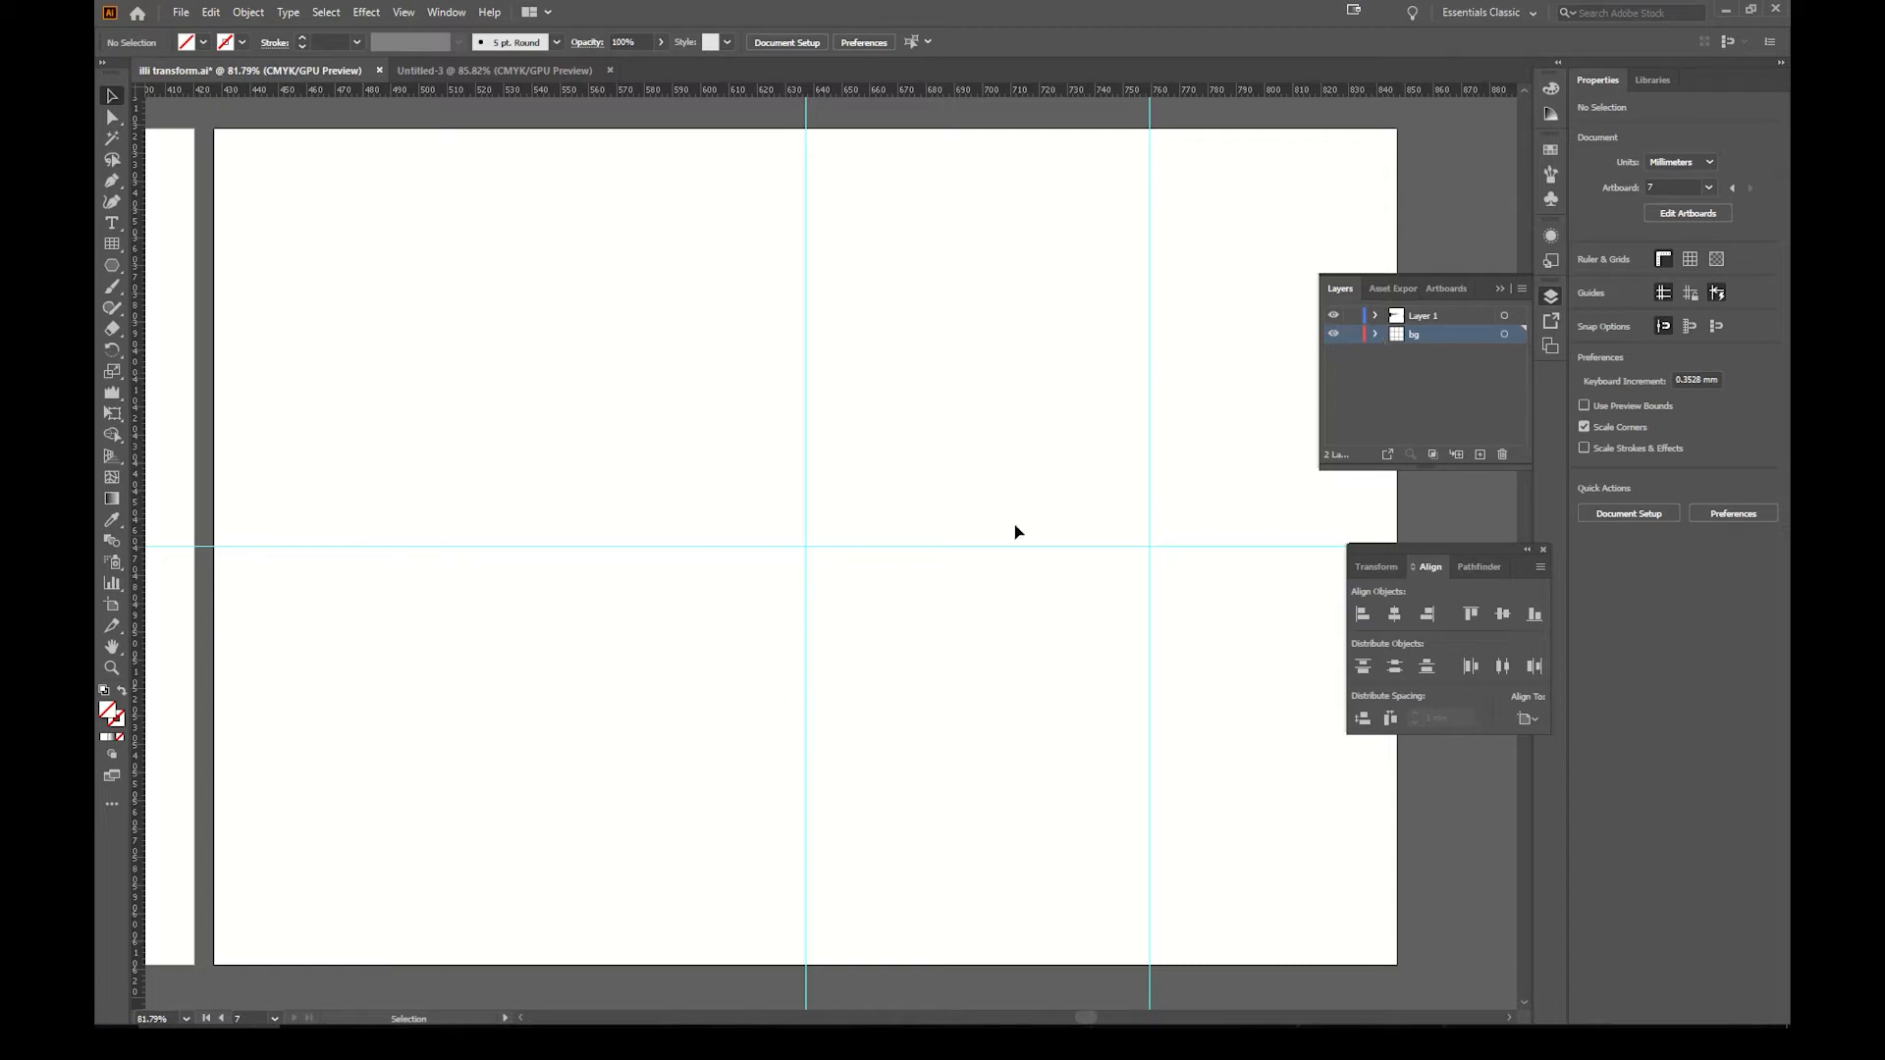
Step: Lock the bg layer with its guides and make Layer 1 active for drawing with the Polygon tool
left_click(1352, 334)
left_click_drag(953, 608, 714, 478)
left_click(112, 265)
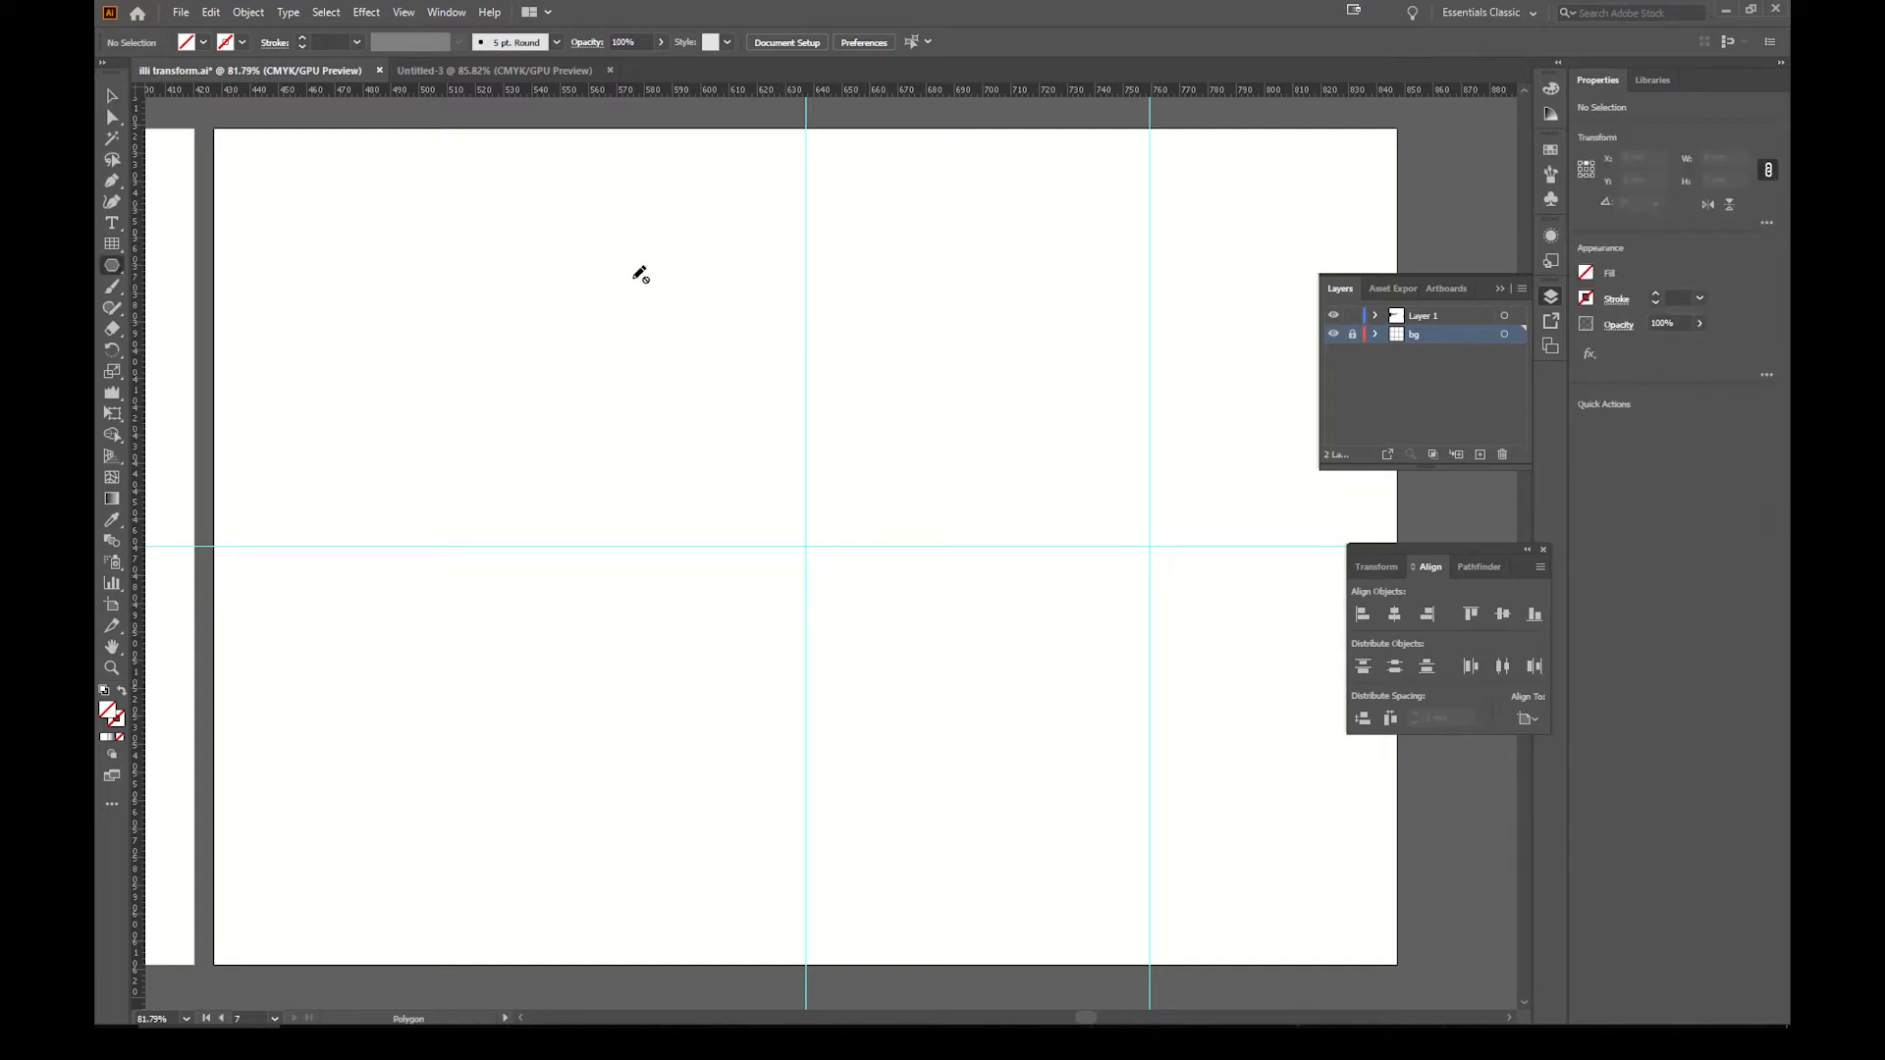
left_click(1425, 318)
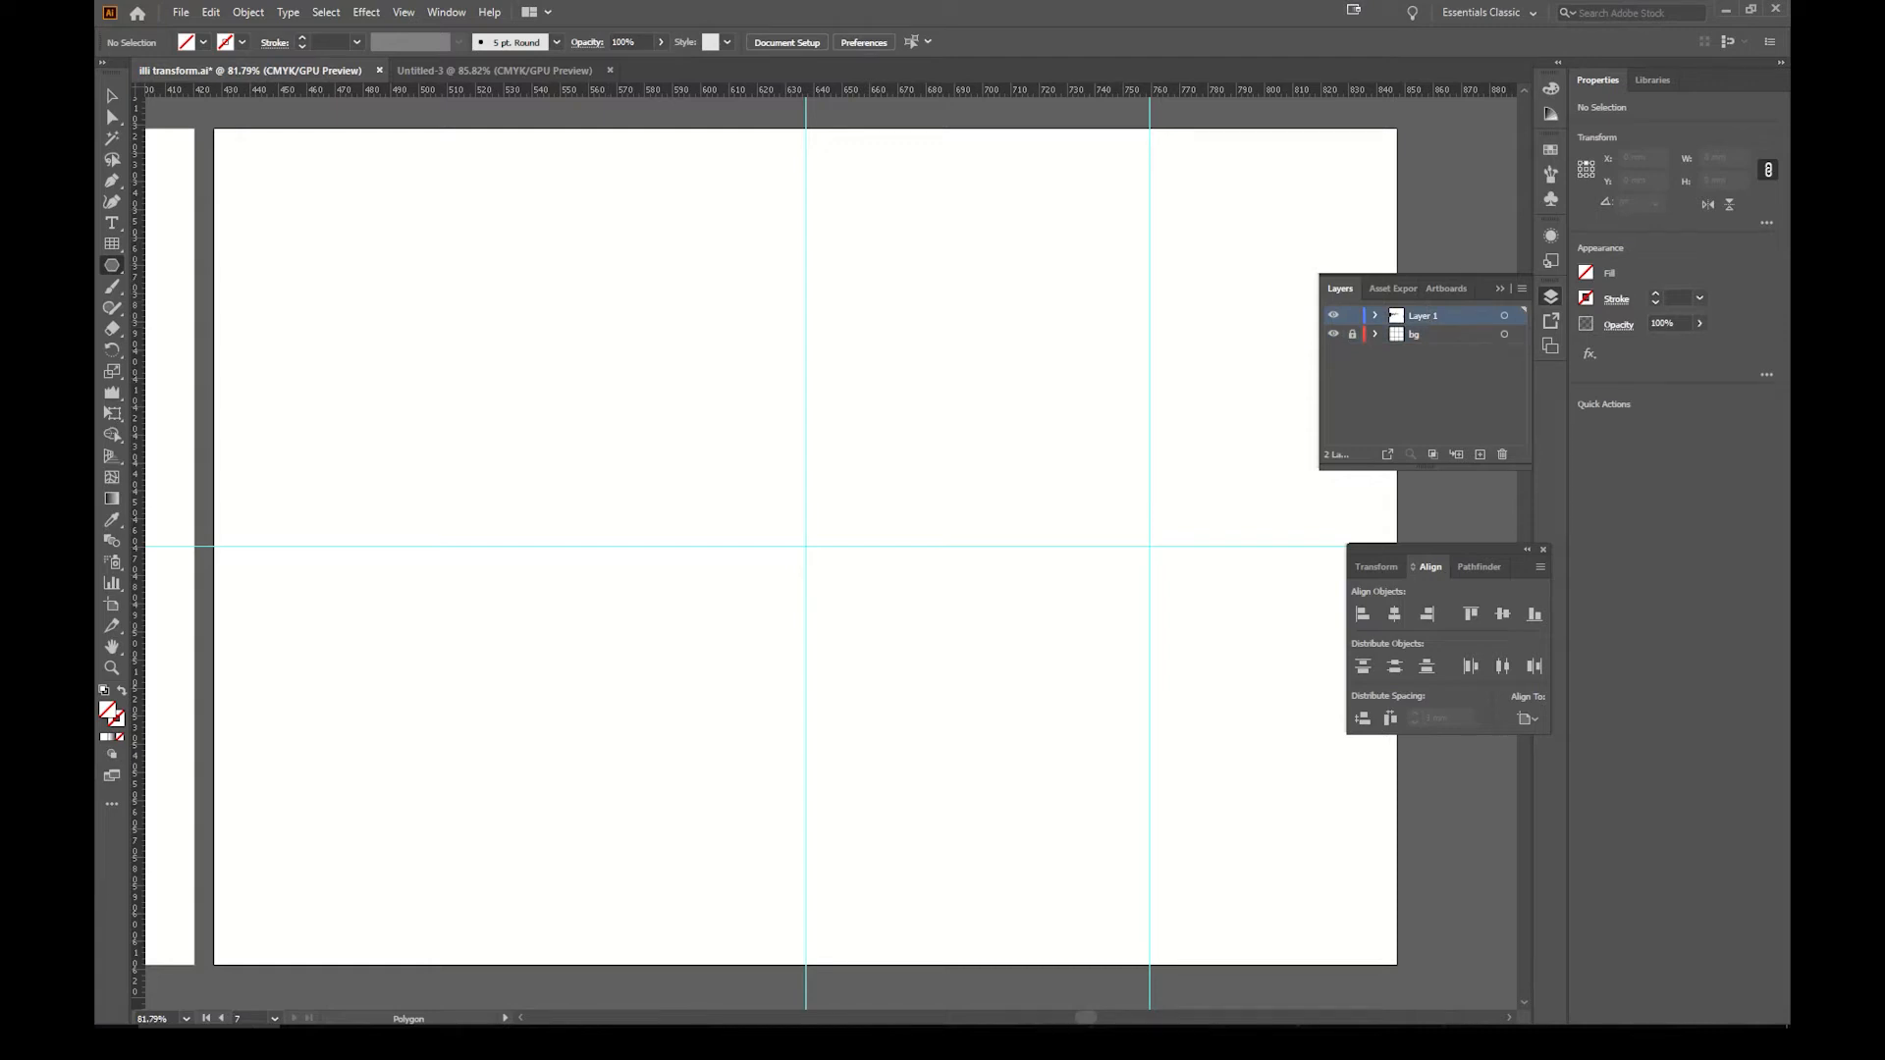
Step: Draw an upright triangle about 73 mm high on the centred vertical guide above the intersection, and narrow it symmetrically to about 17 mm wide
mouse_move(572, 236)
left_mouse_down()
mouse_move(686, 311)
mouse_move(655, 334)
mouse_move(842, 398)
mouse_move(837, 521)
left_mouse_up()
key("v")
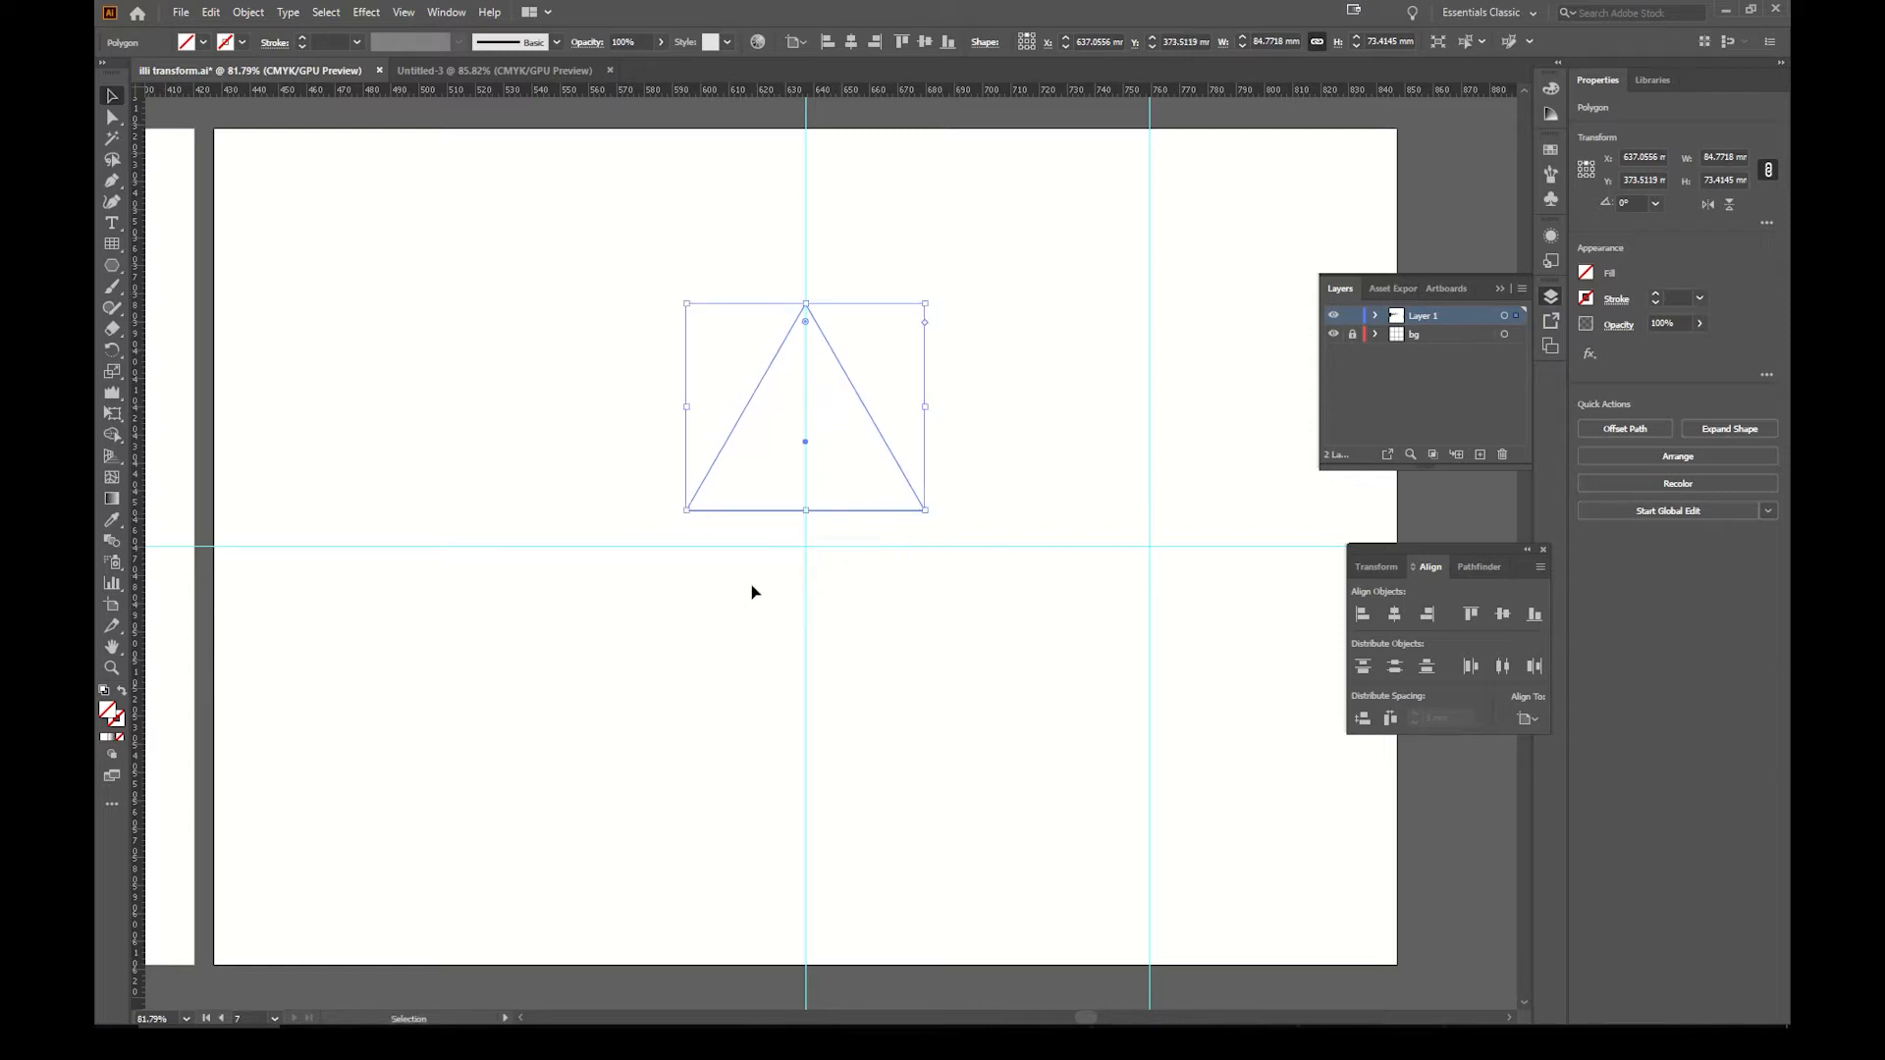
left_click_drag(687, 406, 782, 425)
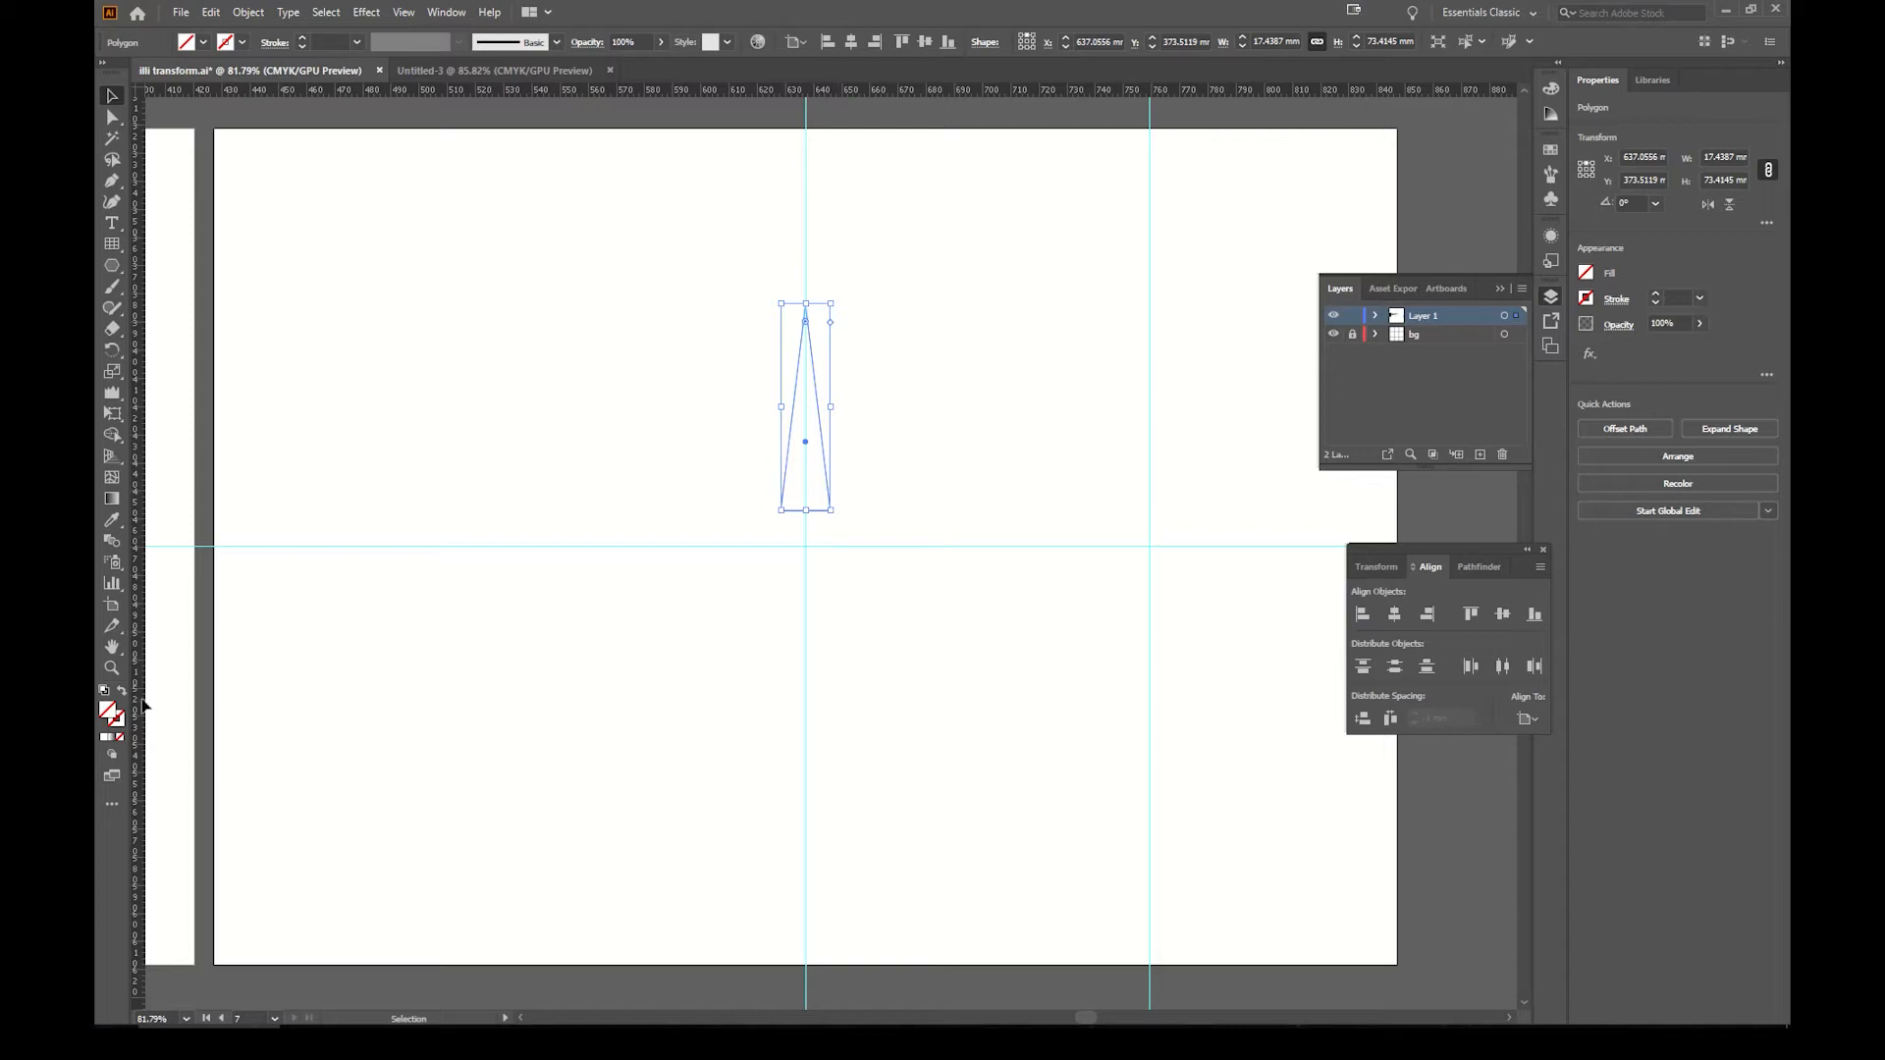
Step: Fill the narrow triangle with yellow, remove its stroke, and reselect it
left_click(104, 691)
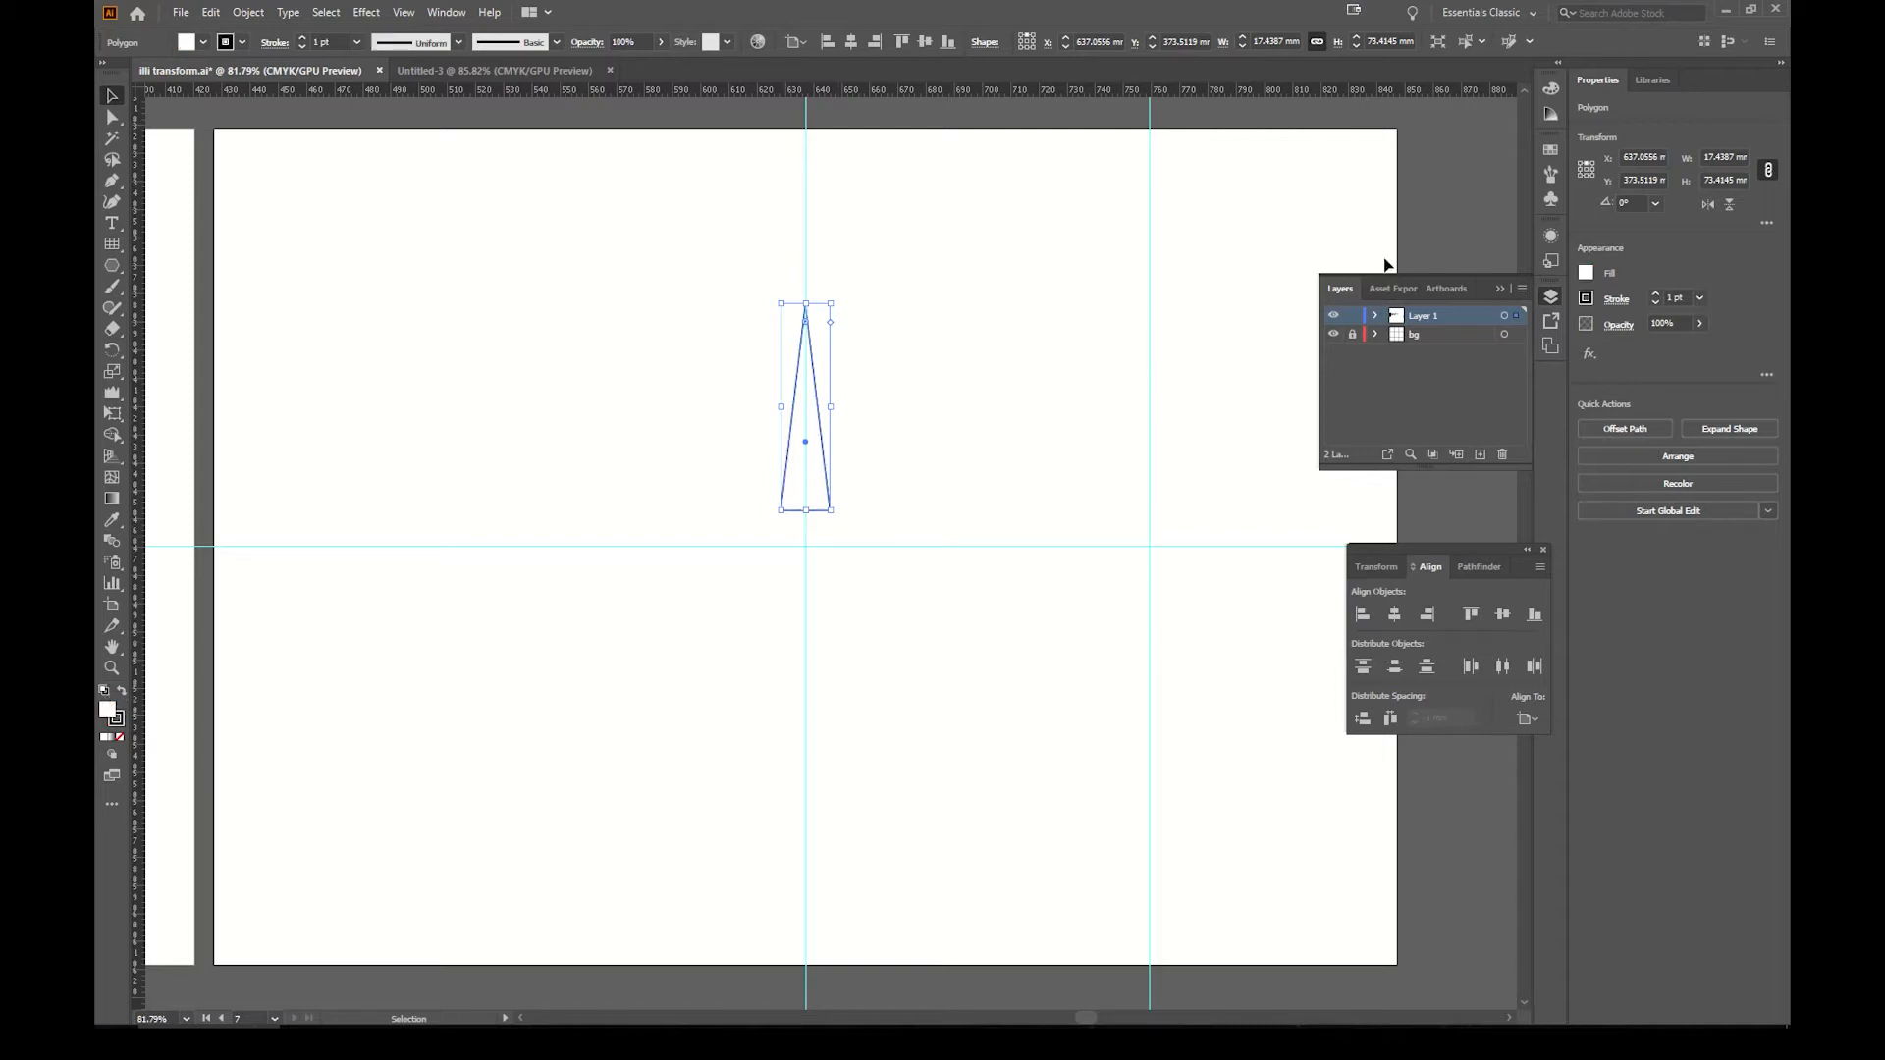
left_click(1551, 149)
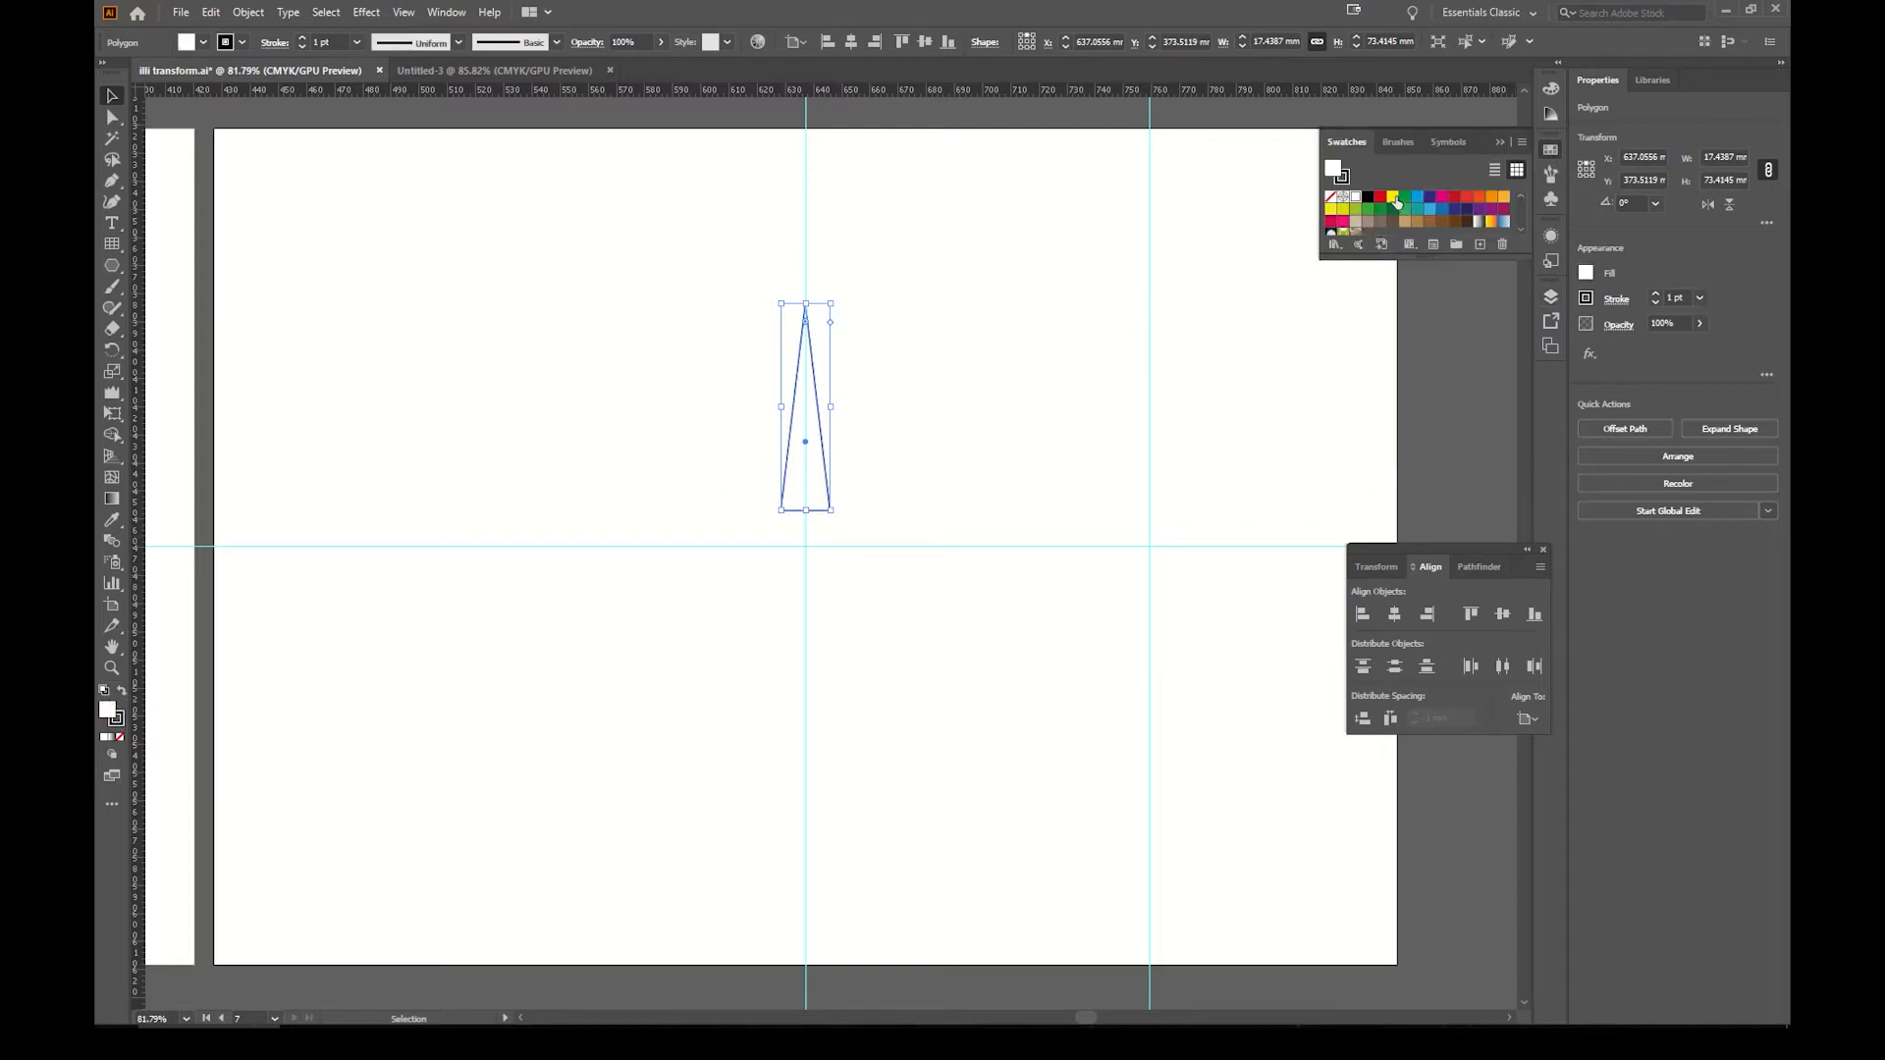
left_click(1393, 197)
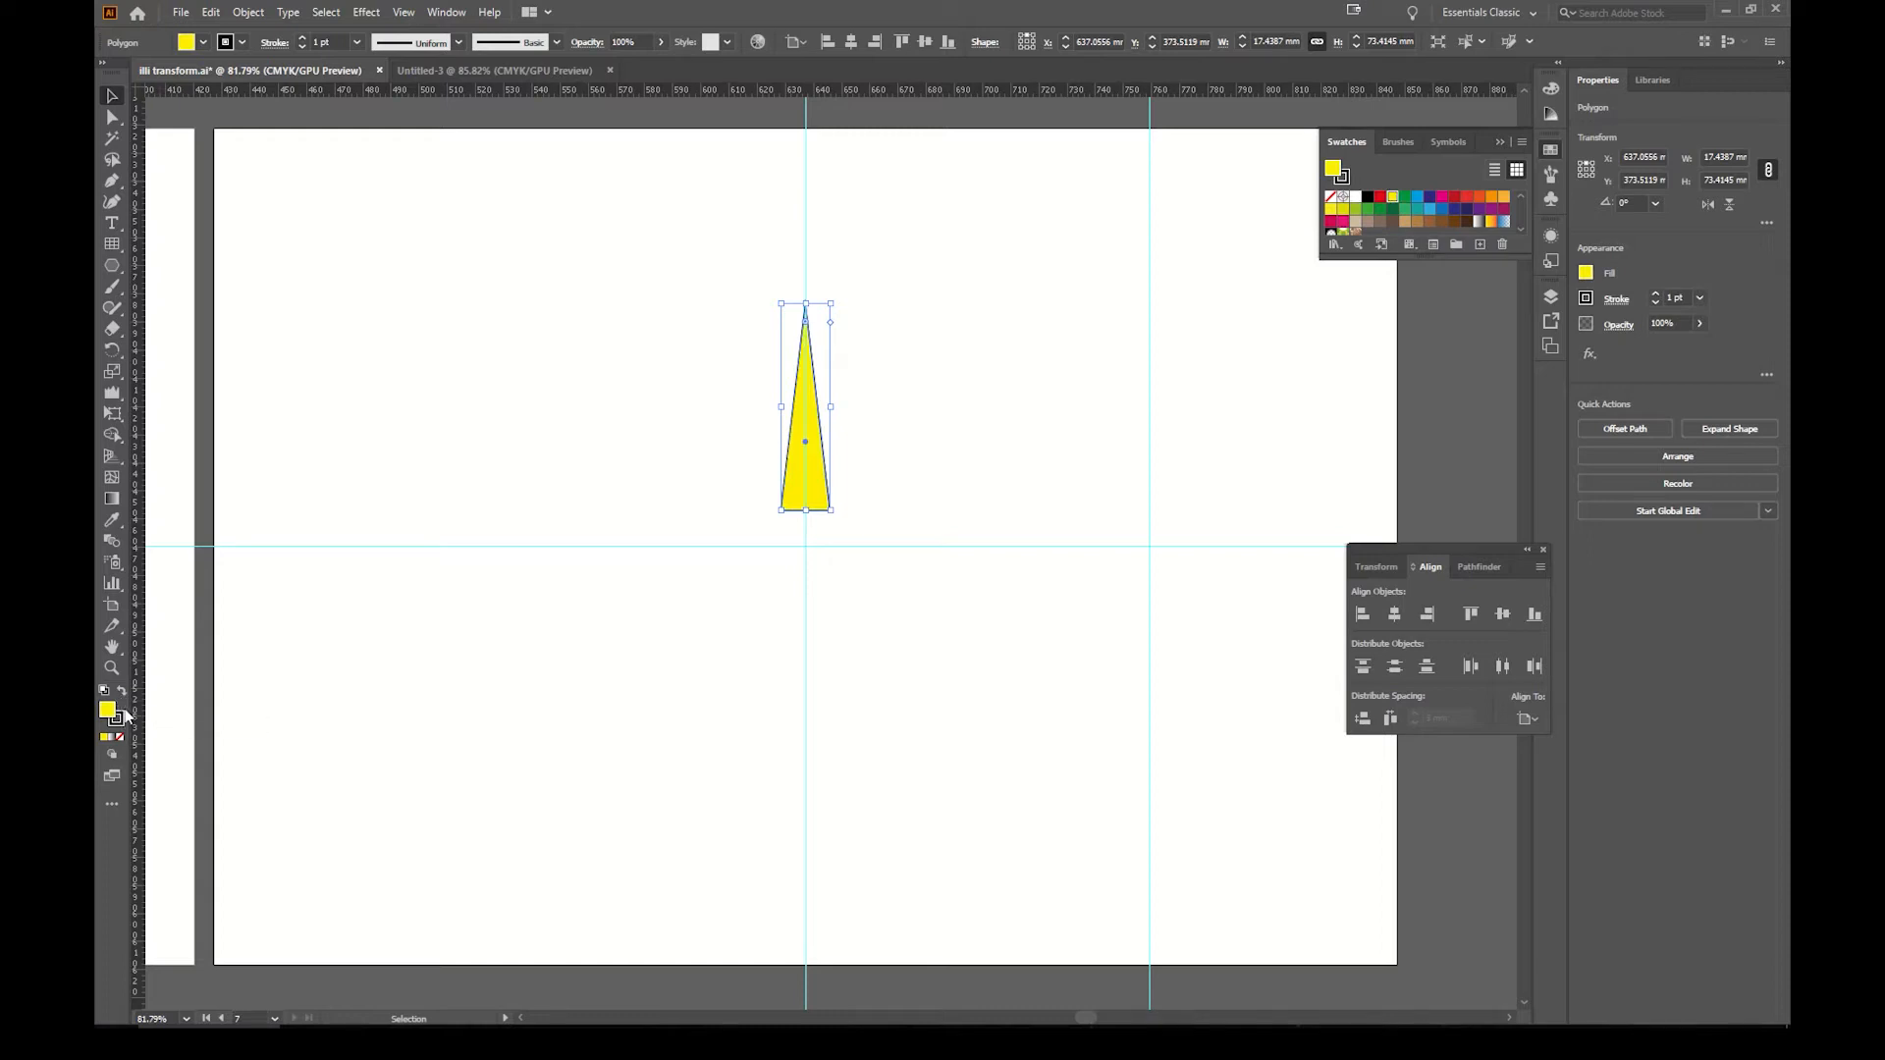
left_click(115, 719)
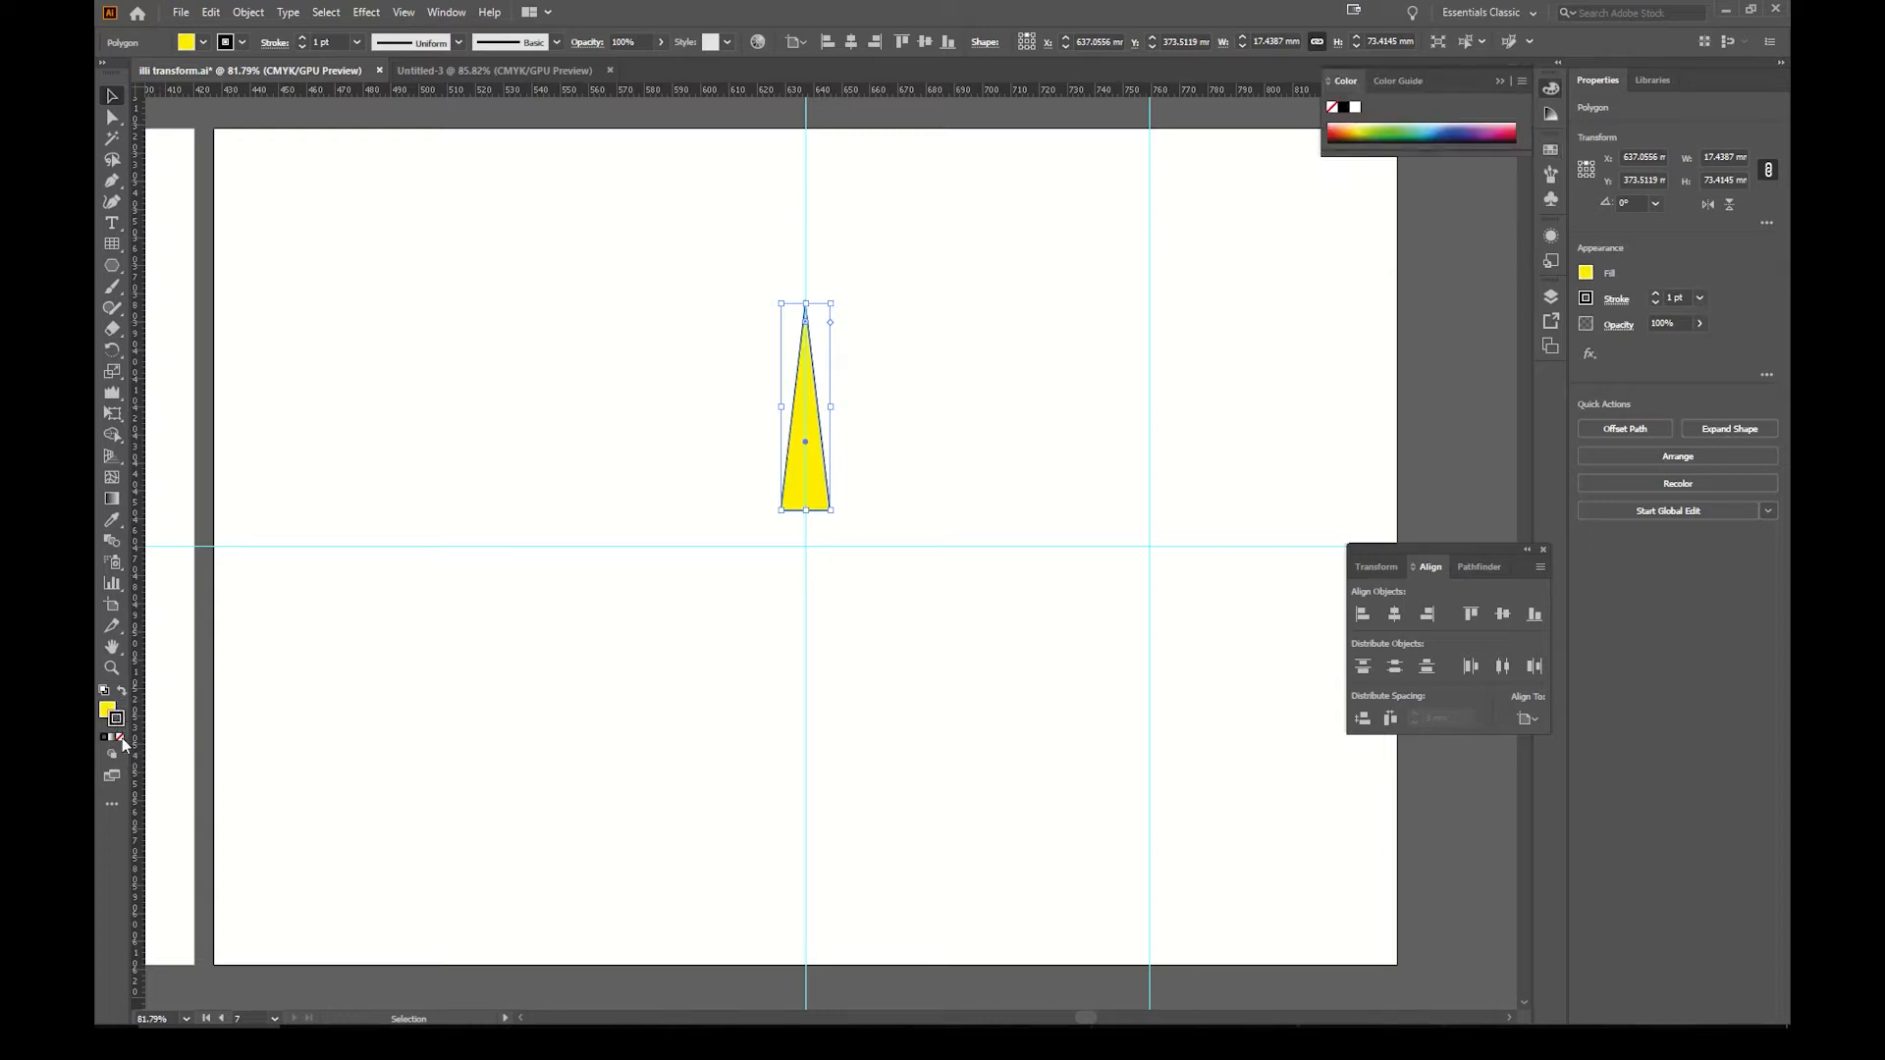
left_click(119, 736)
left_click(565, 638)
left_click(812, 488)
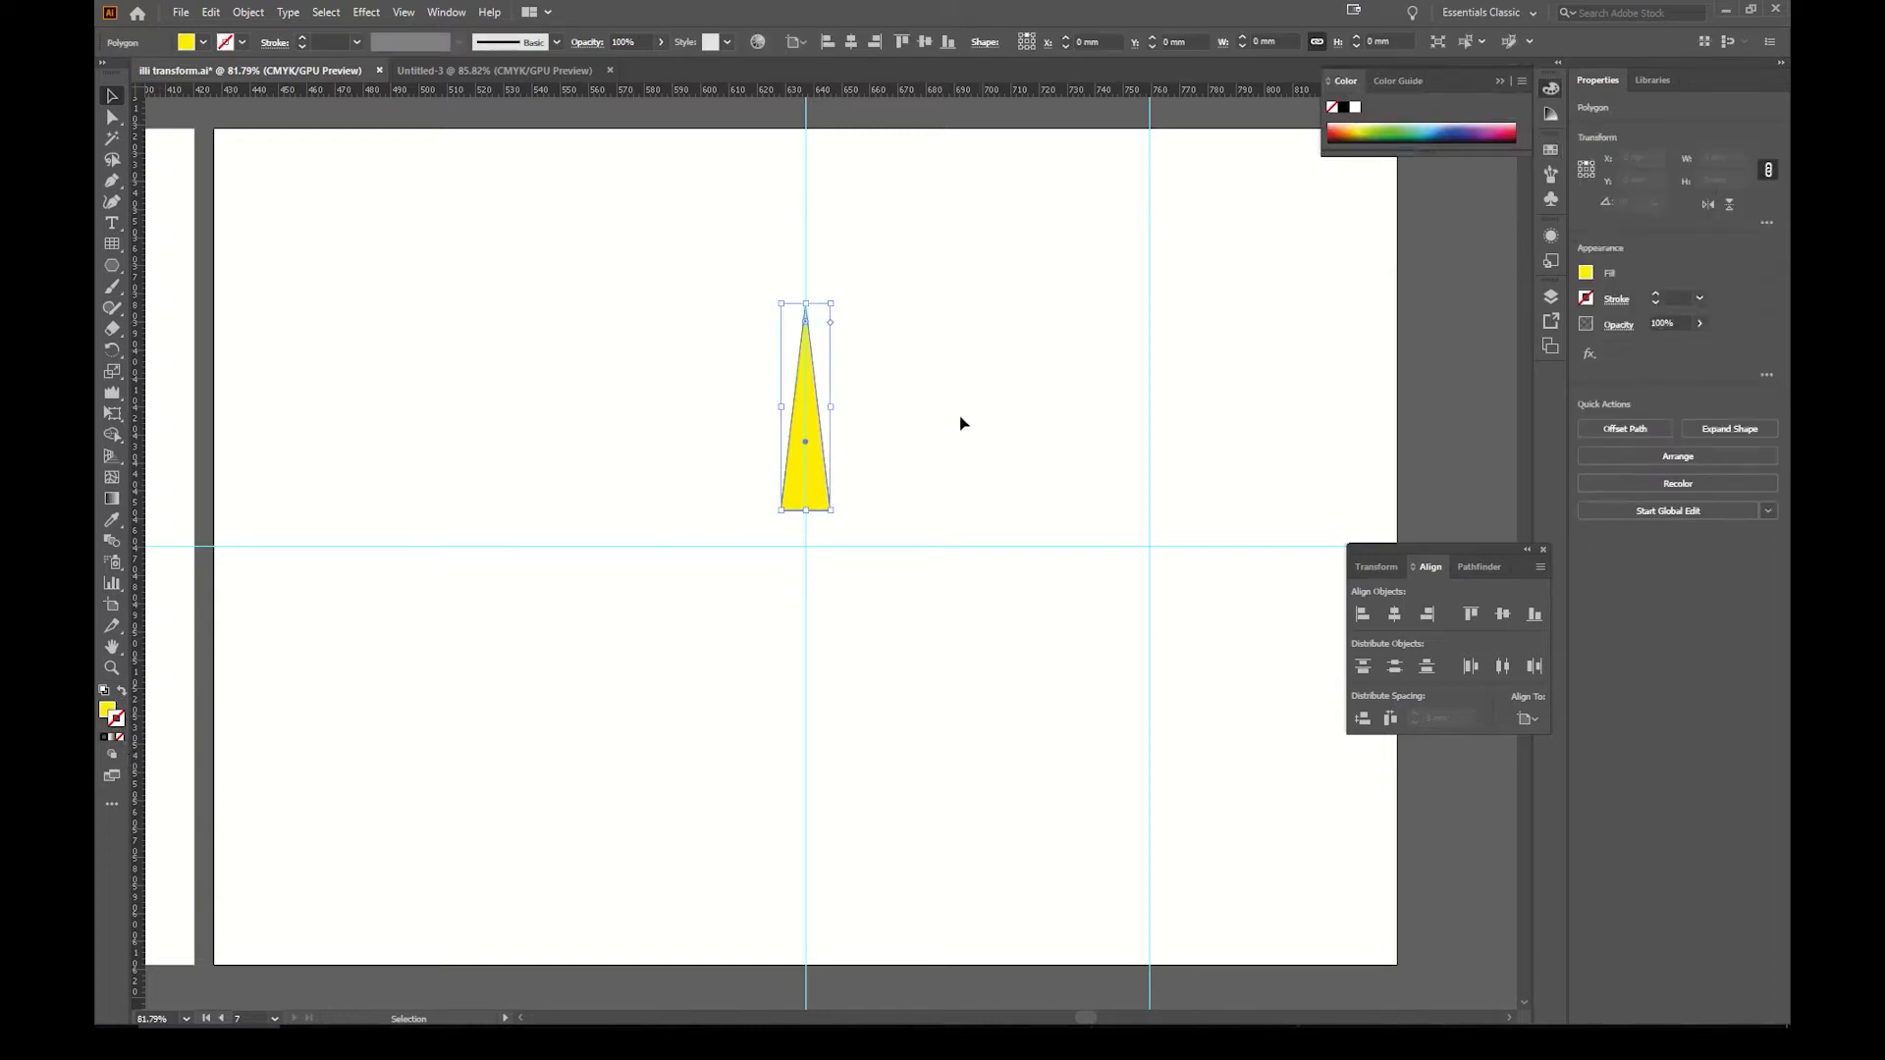
Step: Try to rotate the yellow triangle 90° clockwise around the intersection of the centred guides, and undo the rotation
key("r")
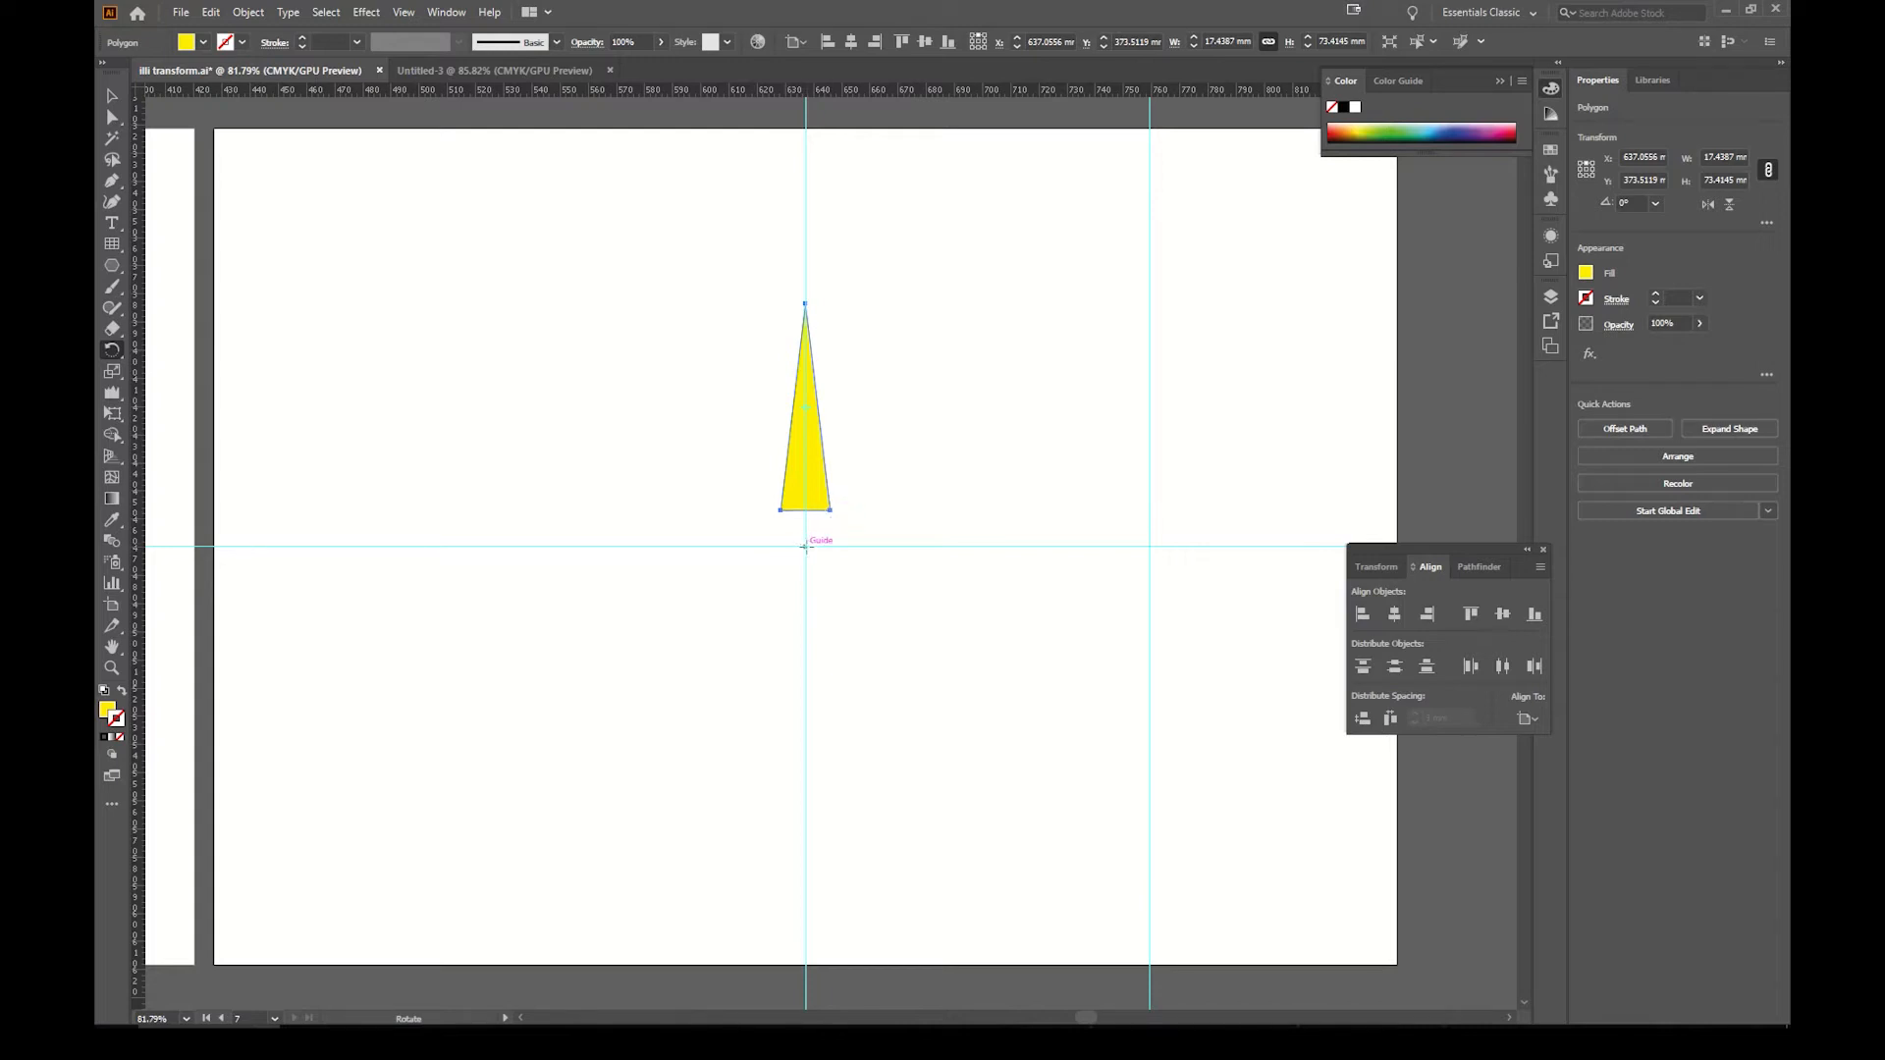
left_click(805, 546)
left_click_drag(805, 309, 1088, 547)
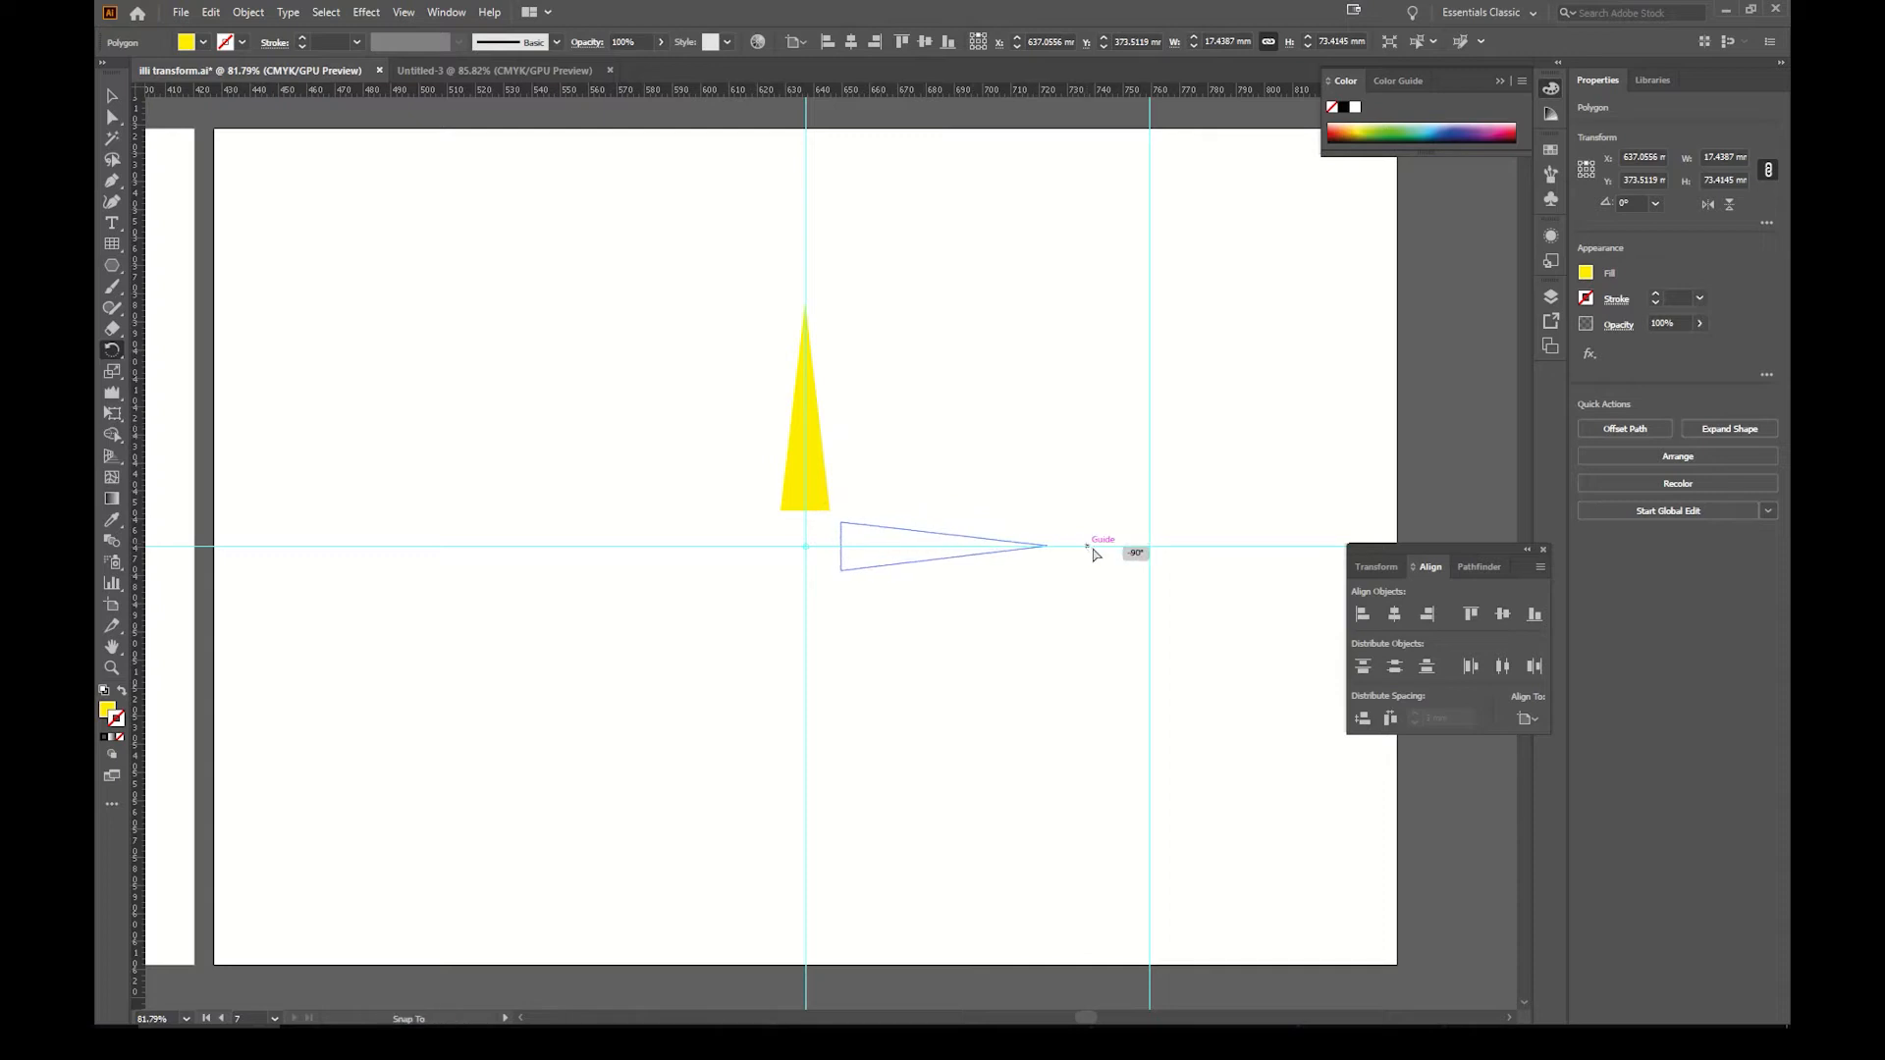
left_click_drag(1094, 554, 1095, 554)
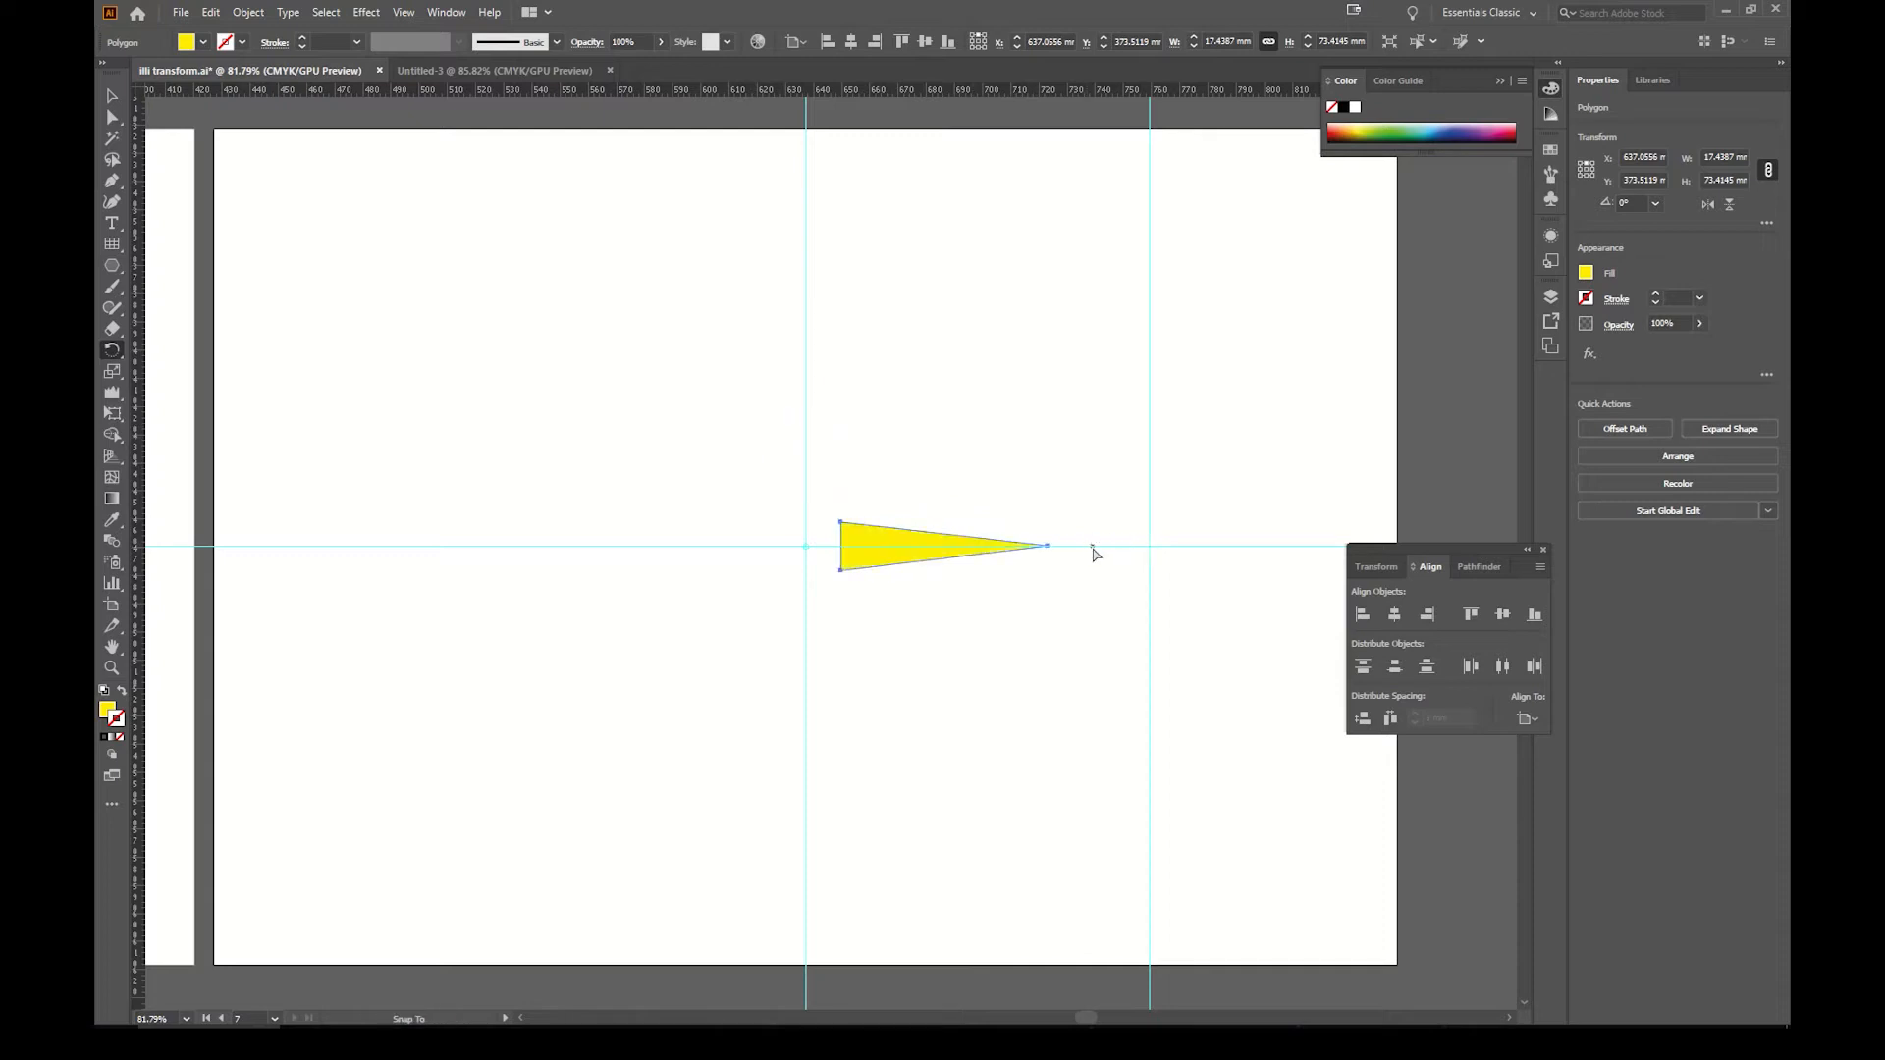
key("ctrl+z")
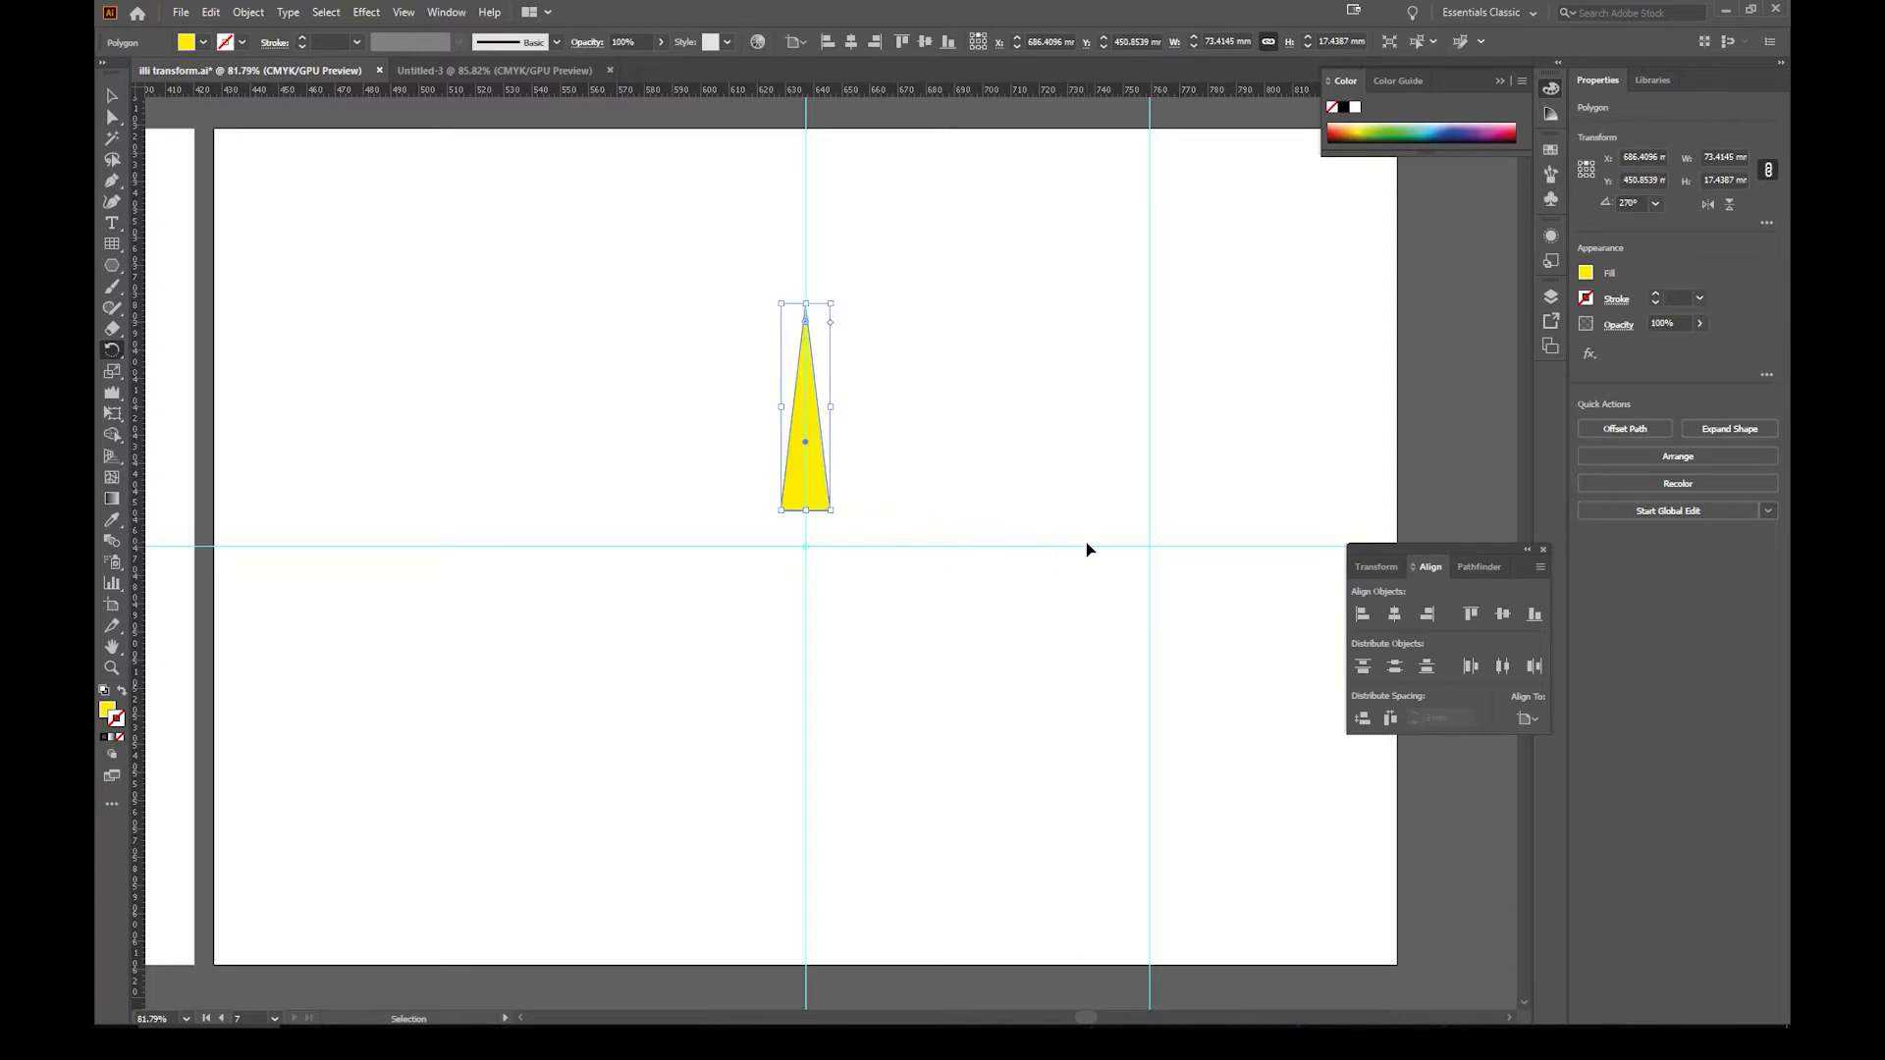
Step: Rotate a copy of the yellow triangle 90° clockwise around the guide intersection and repeat the copy twice to form a four-pointed star
left_click_drag(805, 303, 1090, 563)
key("v")
key("ctrl+d")
key("ctrl+d")
key("r")
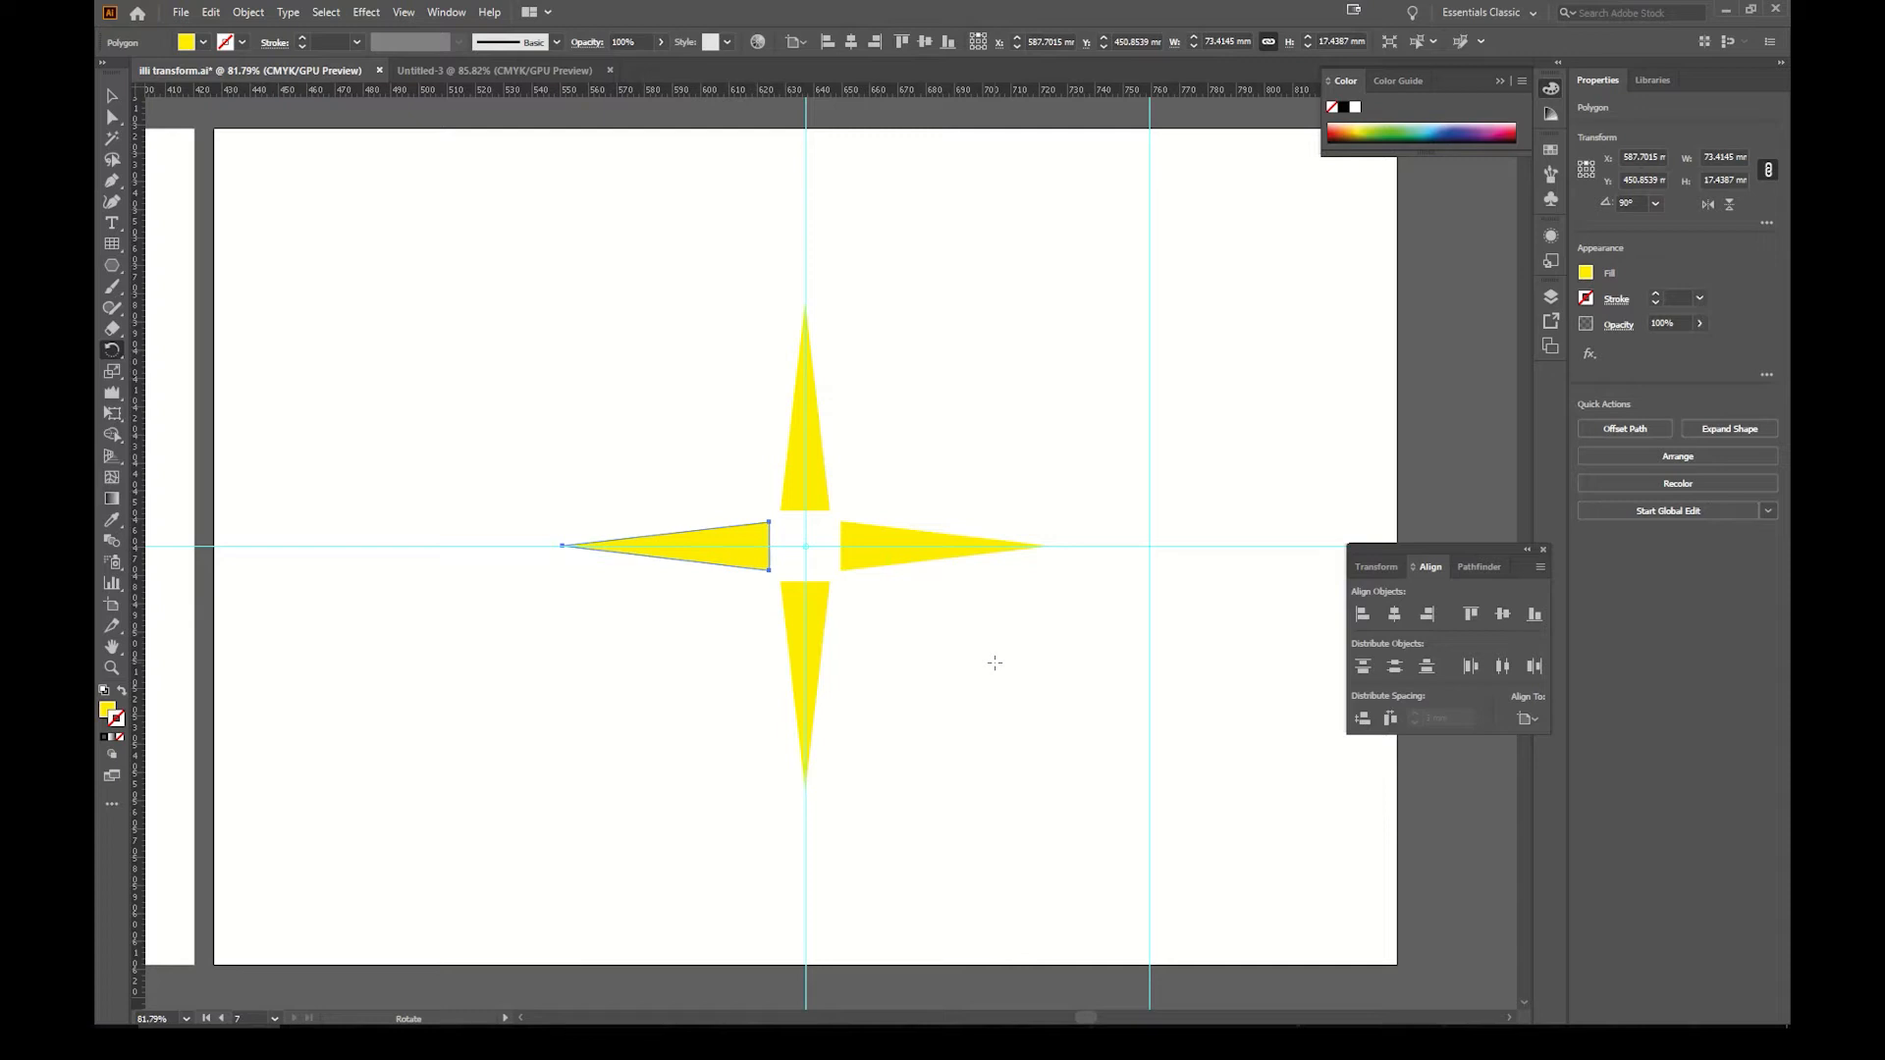
Step: Undo the rotated copies, leaving only the original upright yellow triangle
key("v")
key("ctrl+z")
key("ctrl+z")
key("ctrl+z")
key("ctrl+z")
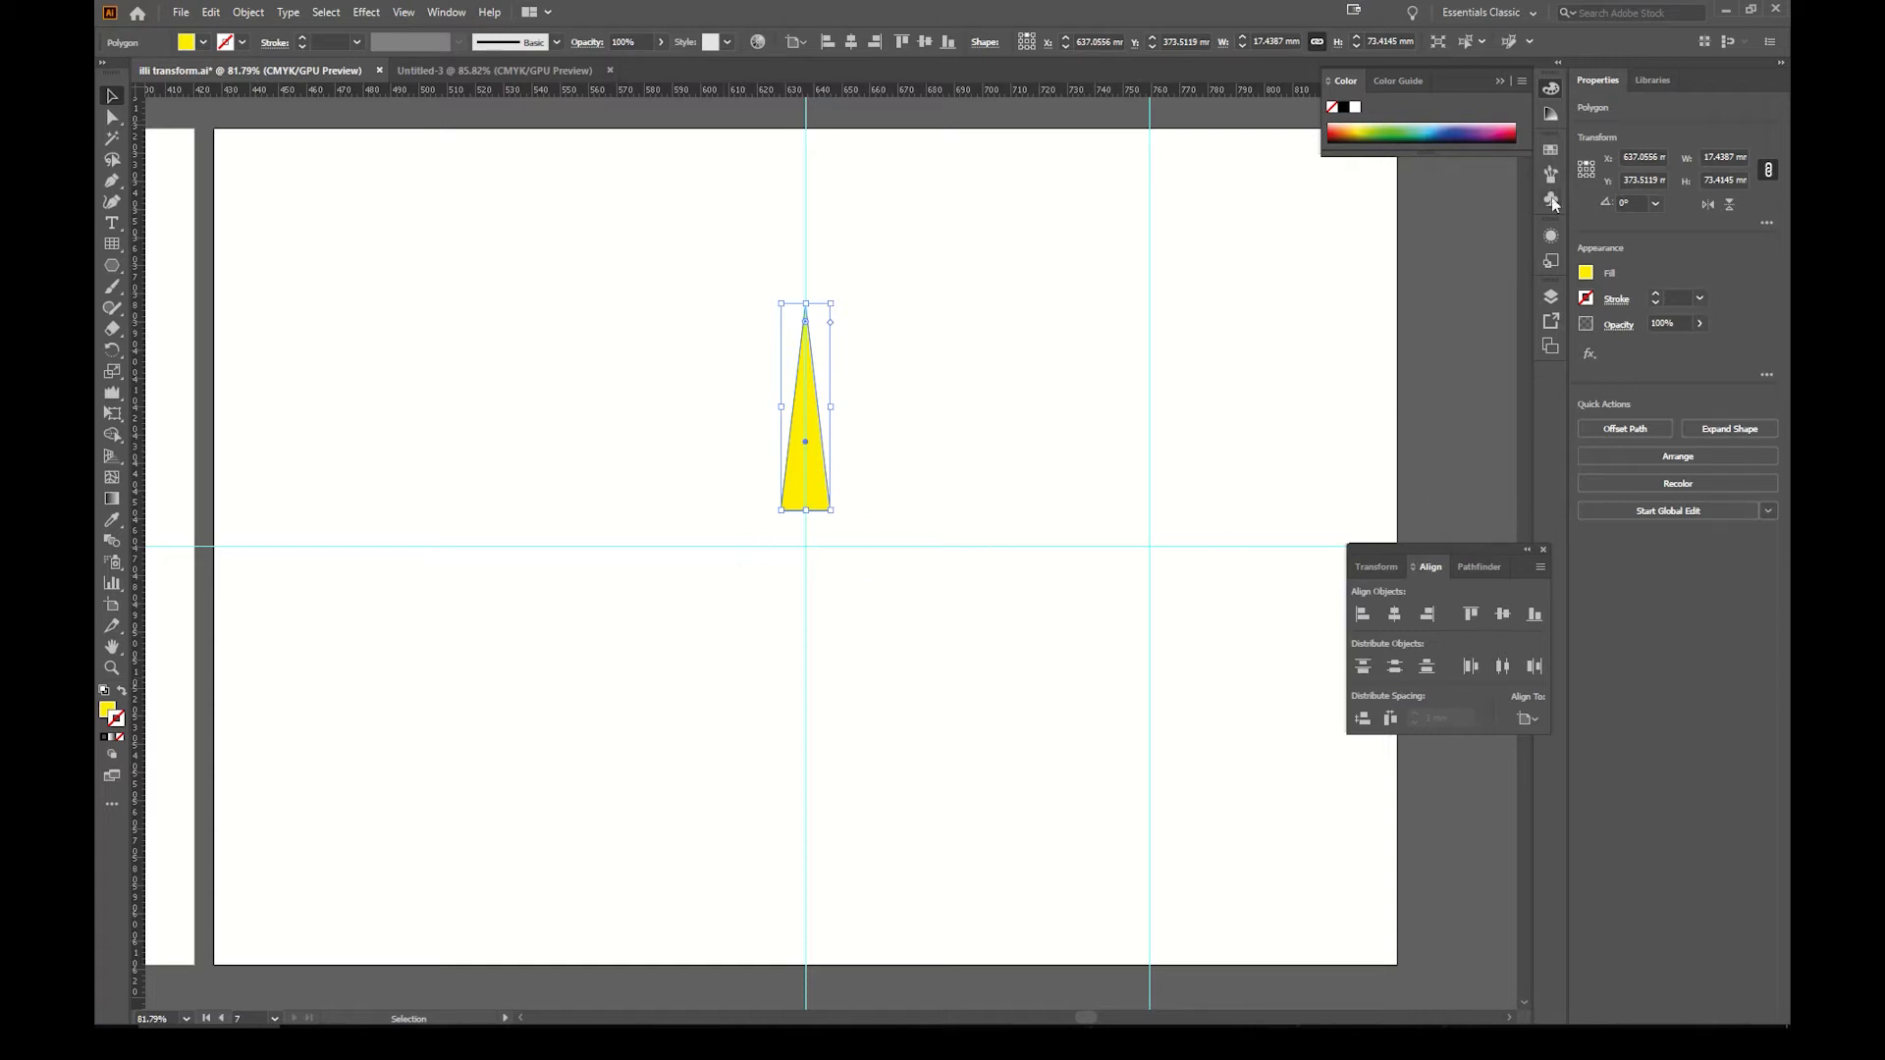
Step: Unlock the bg layer and select the horizontal guide crossing the artboard
left_click(1551, 297)
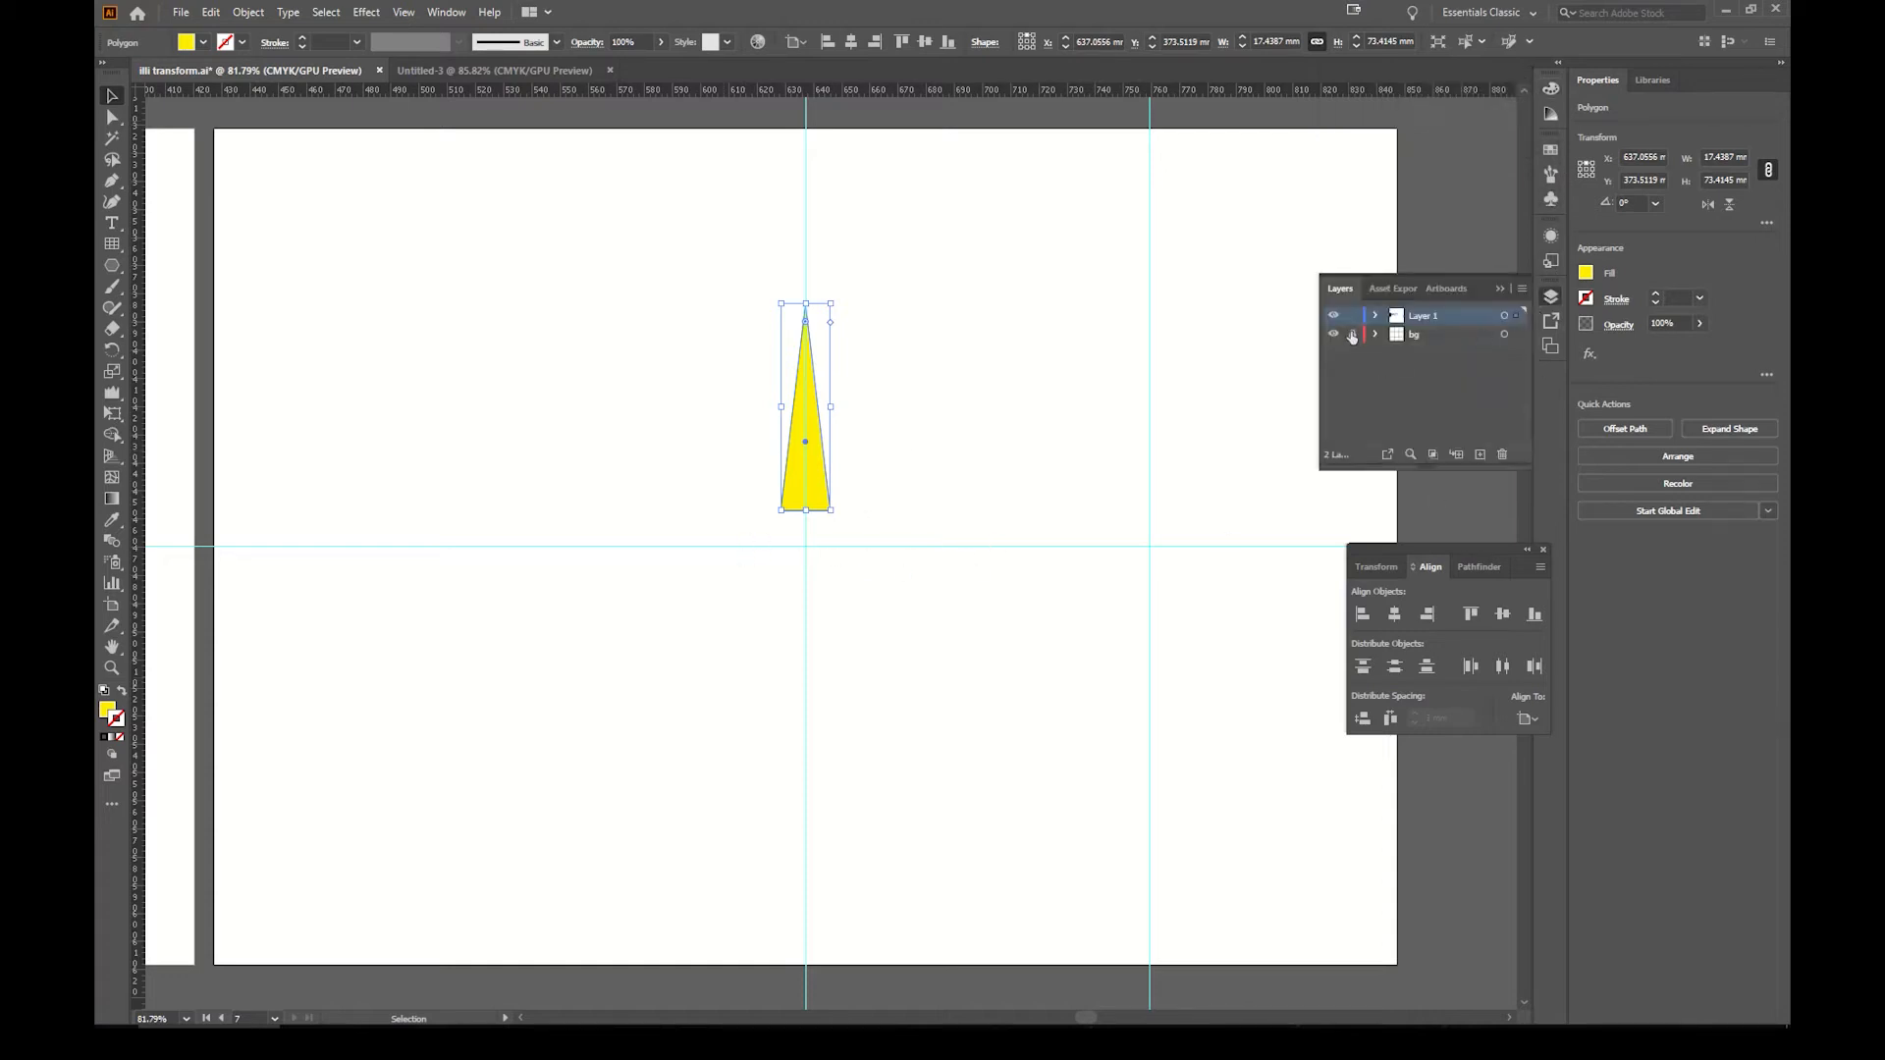
left_click(1013, 547)
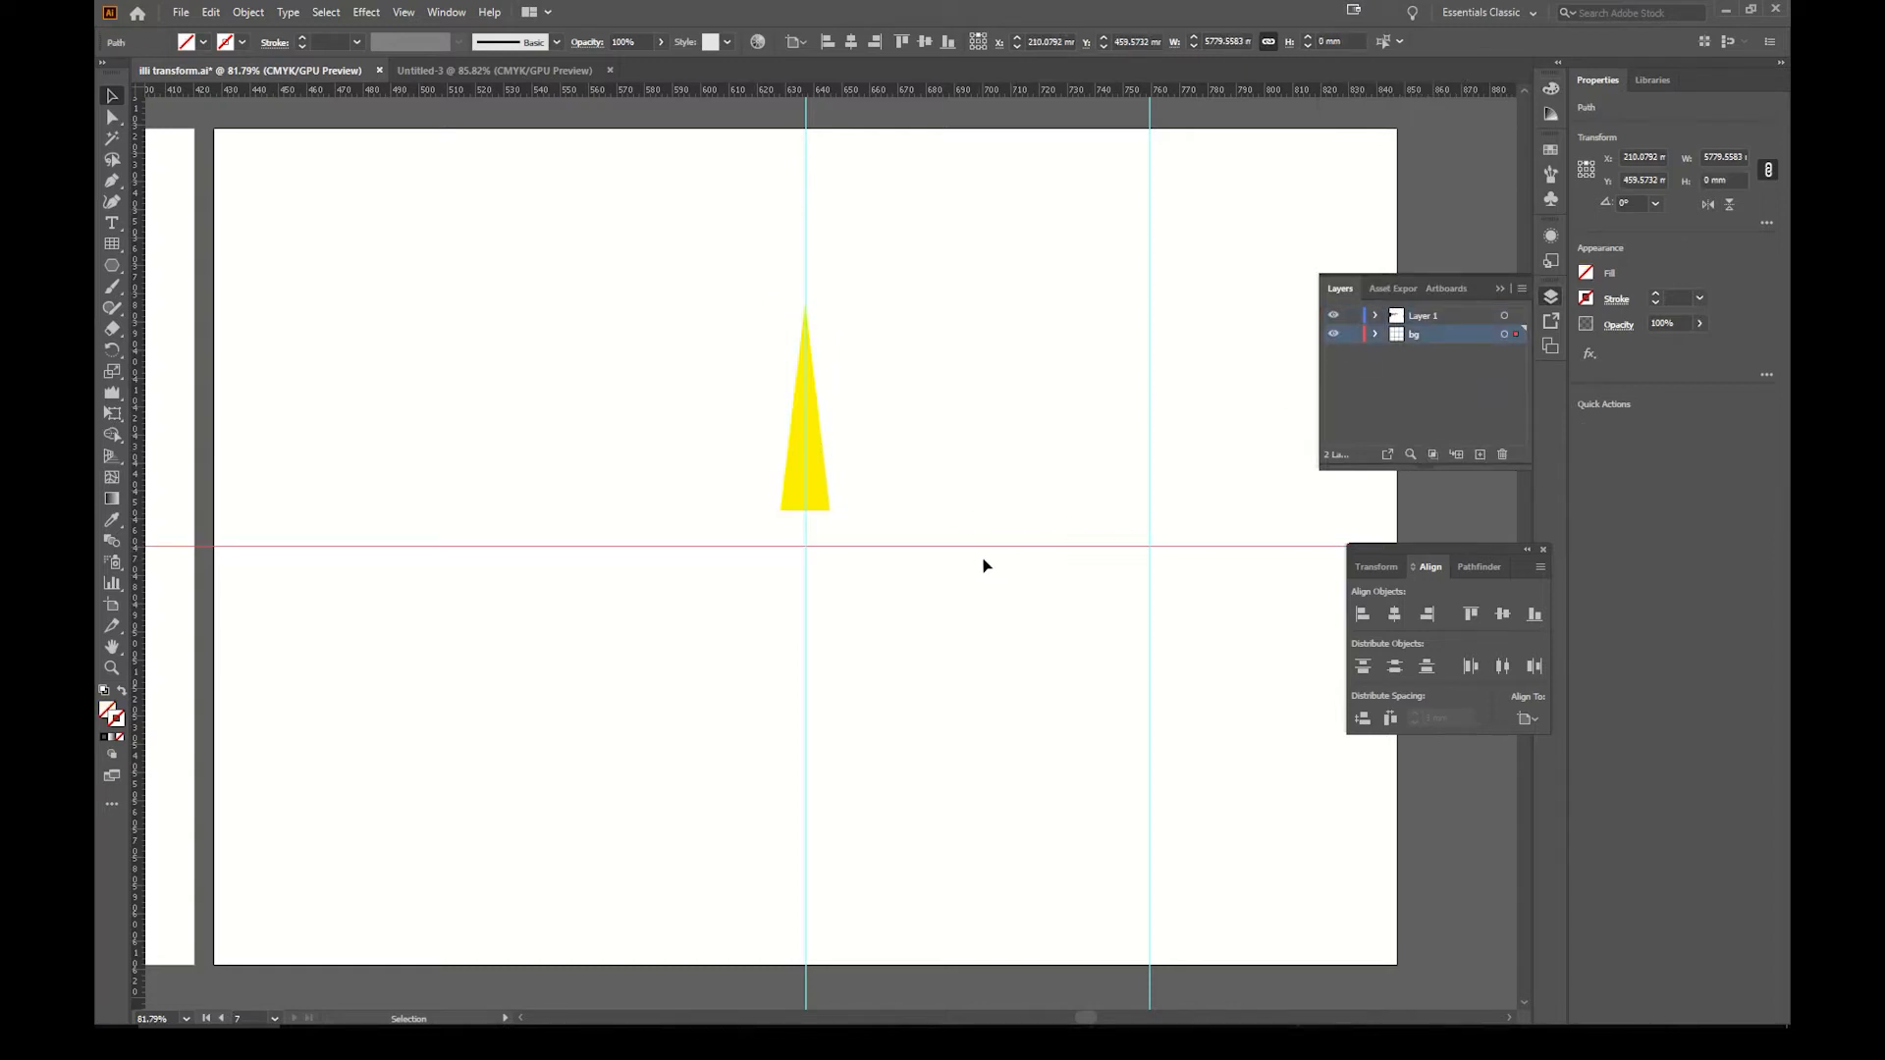
Step: Try to rotate the horizontal guide by 30°, and undo the rotation
left_click(1654, 208)
left_click(1675, 240)
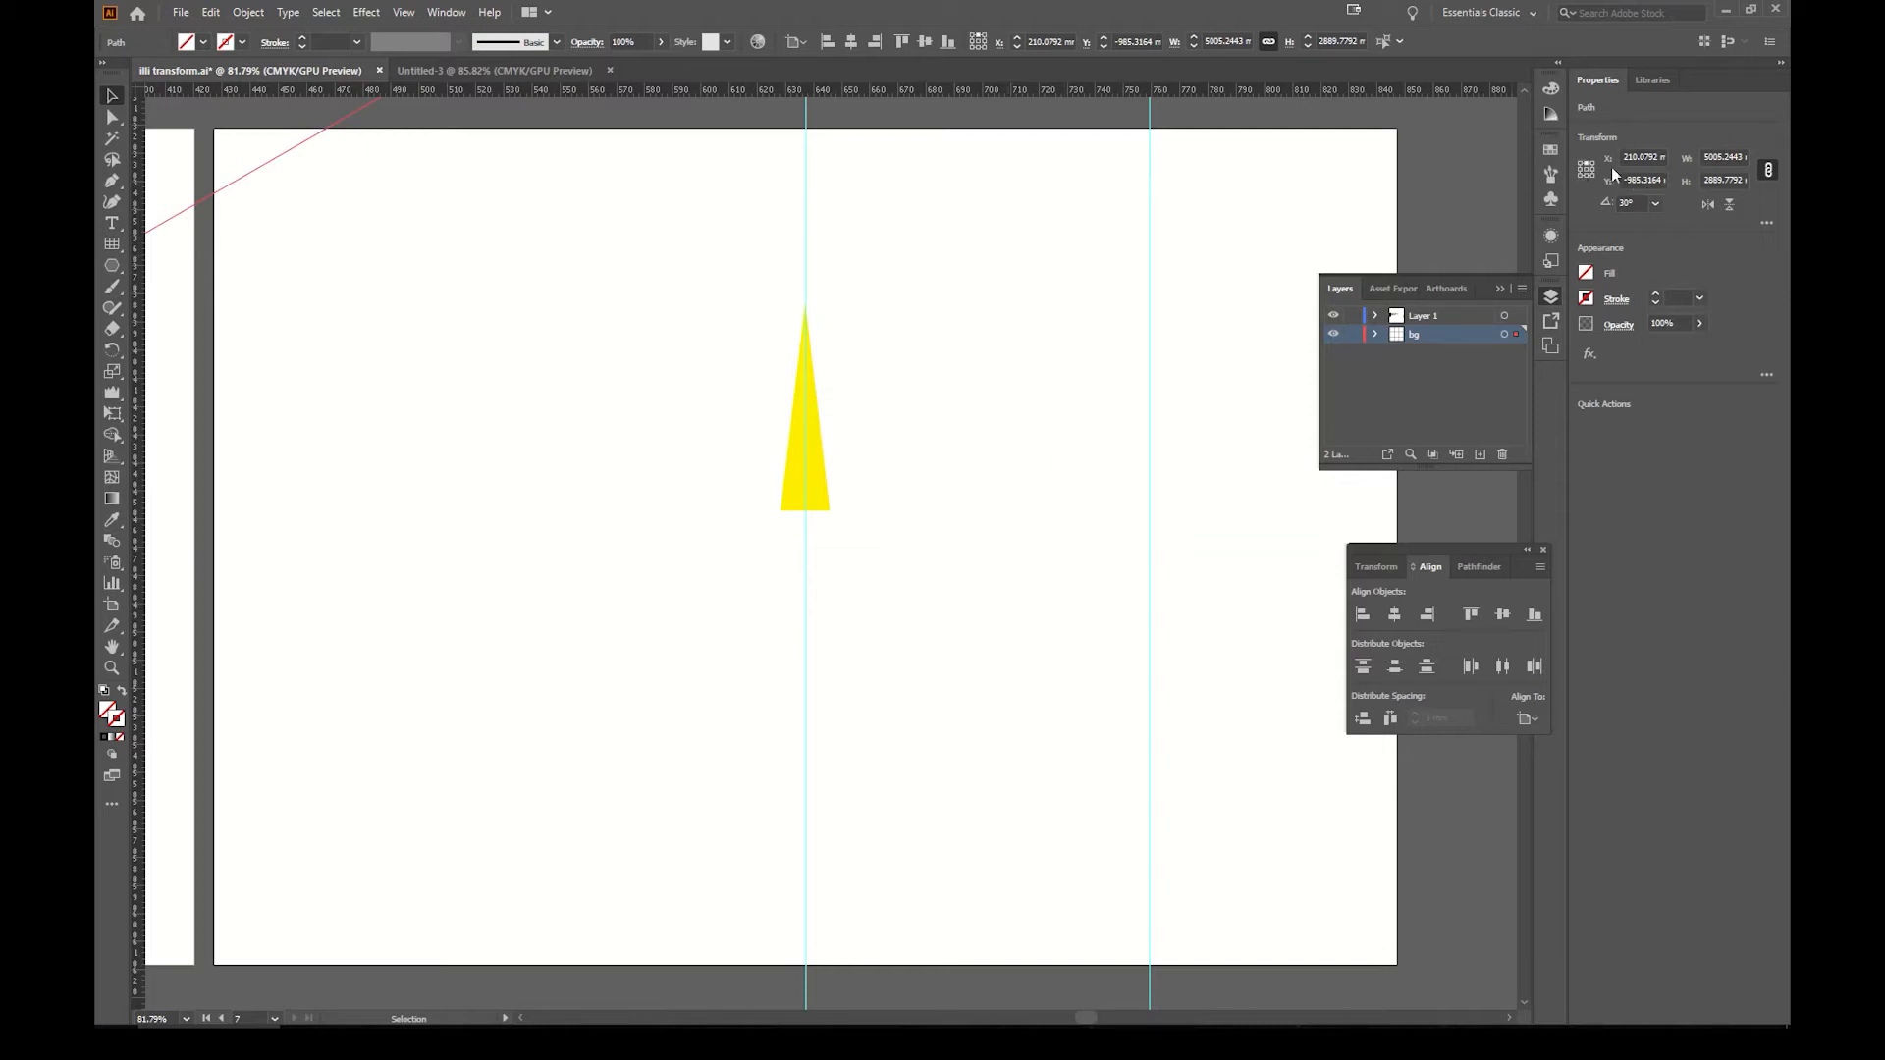
key("ctrl+z")
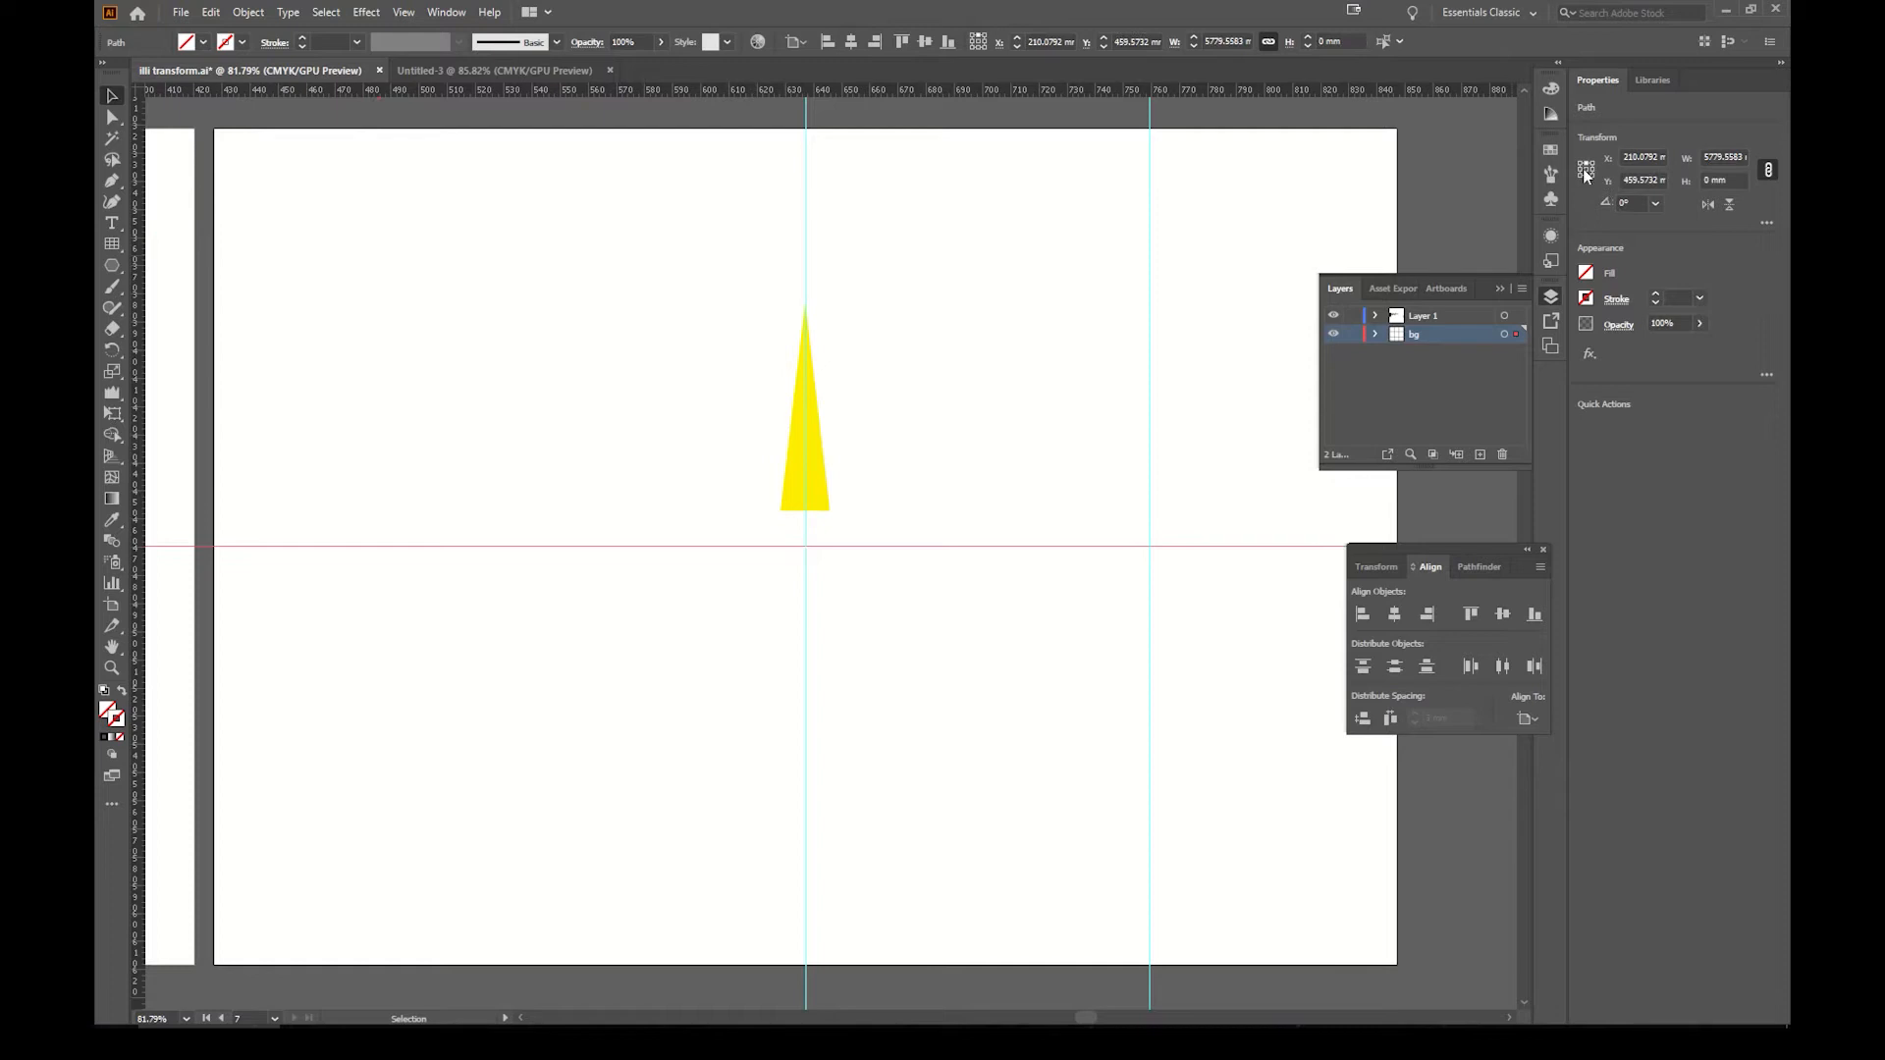
Step: Examine the full extent of the selected horizontal guide across the whole canvas and all artboards
key("z")
left_click(648, 573, "alt")
left_click(649, 572, "alt")
left_click(652, 573, "alt")
left_click(652, 573, "alt")
left_click(655, 572, "alt")
left_click(657, 573, "alt")
left_click(666, 578, "alt")
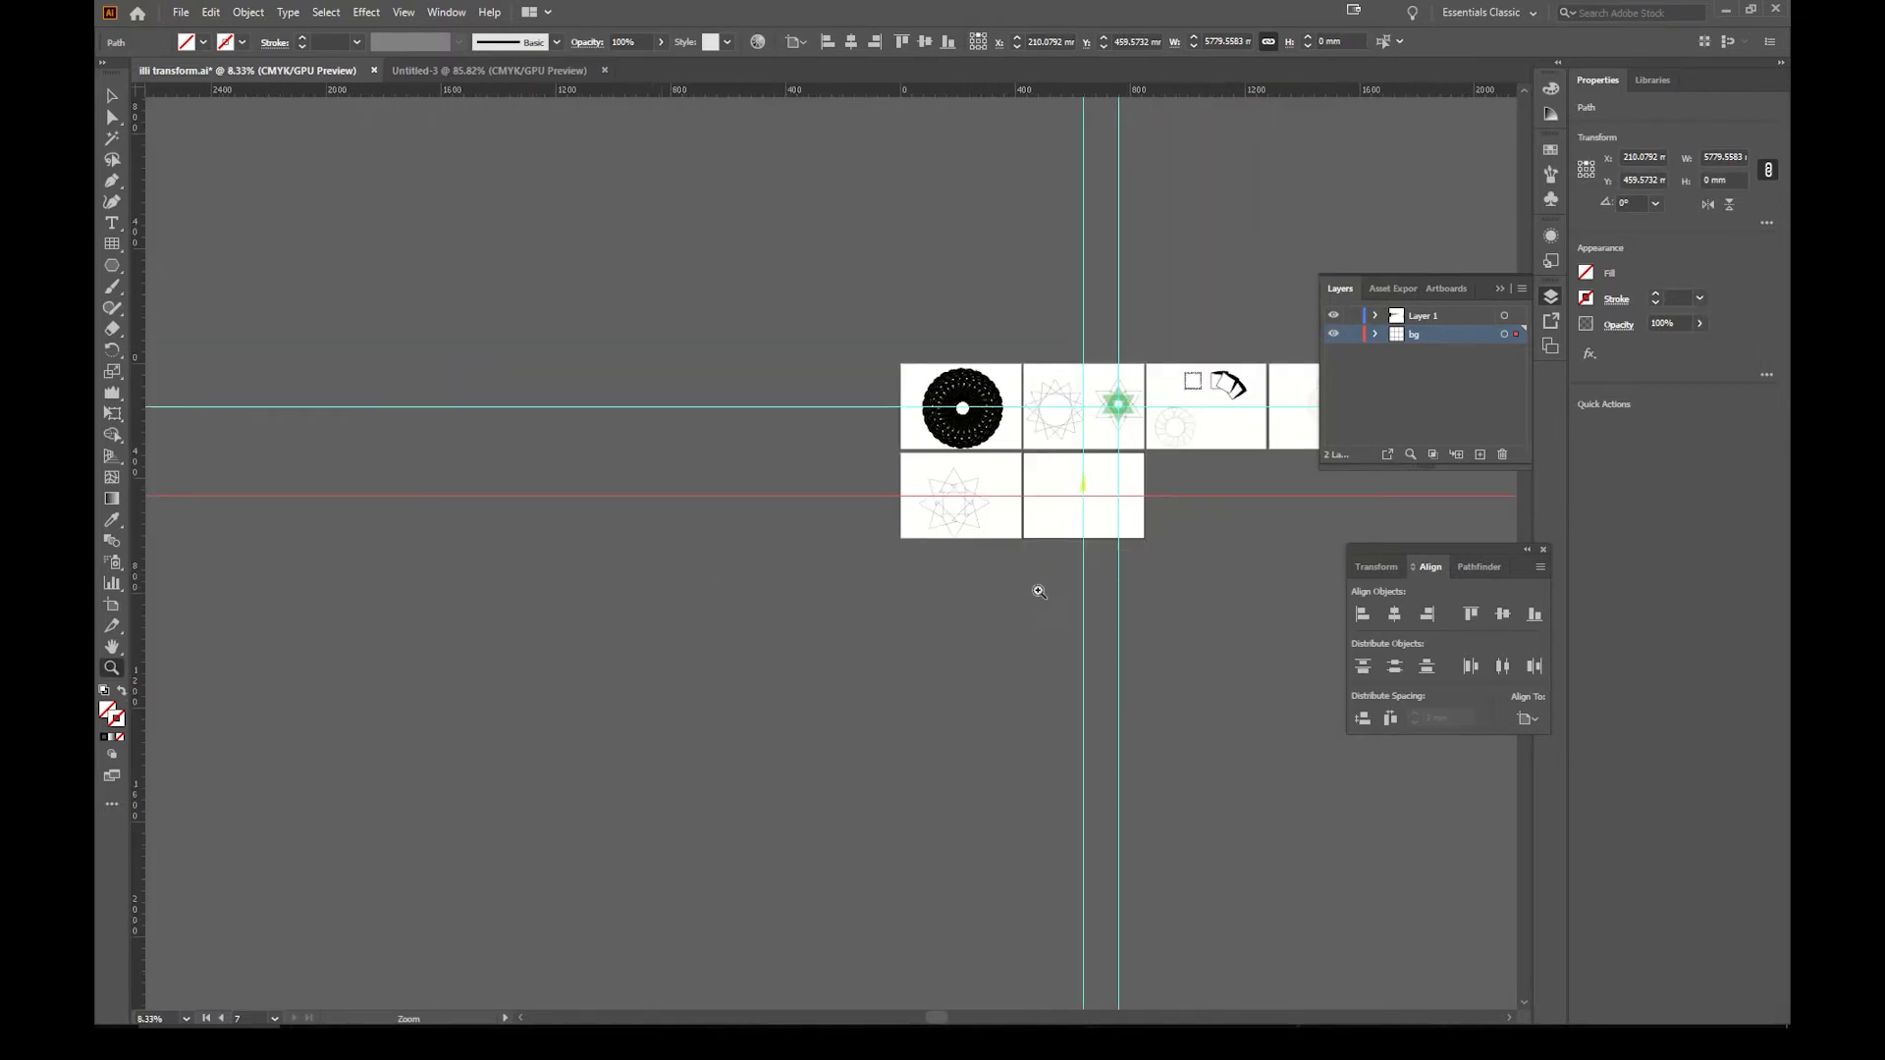
left_click_drag(1110, 583, 871, 627)
left_click(844, 628, "alt")
left_click(844, 628, "alt")
left_click(843, 628, "alt")
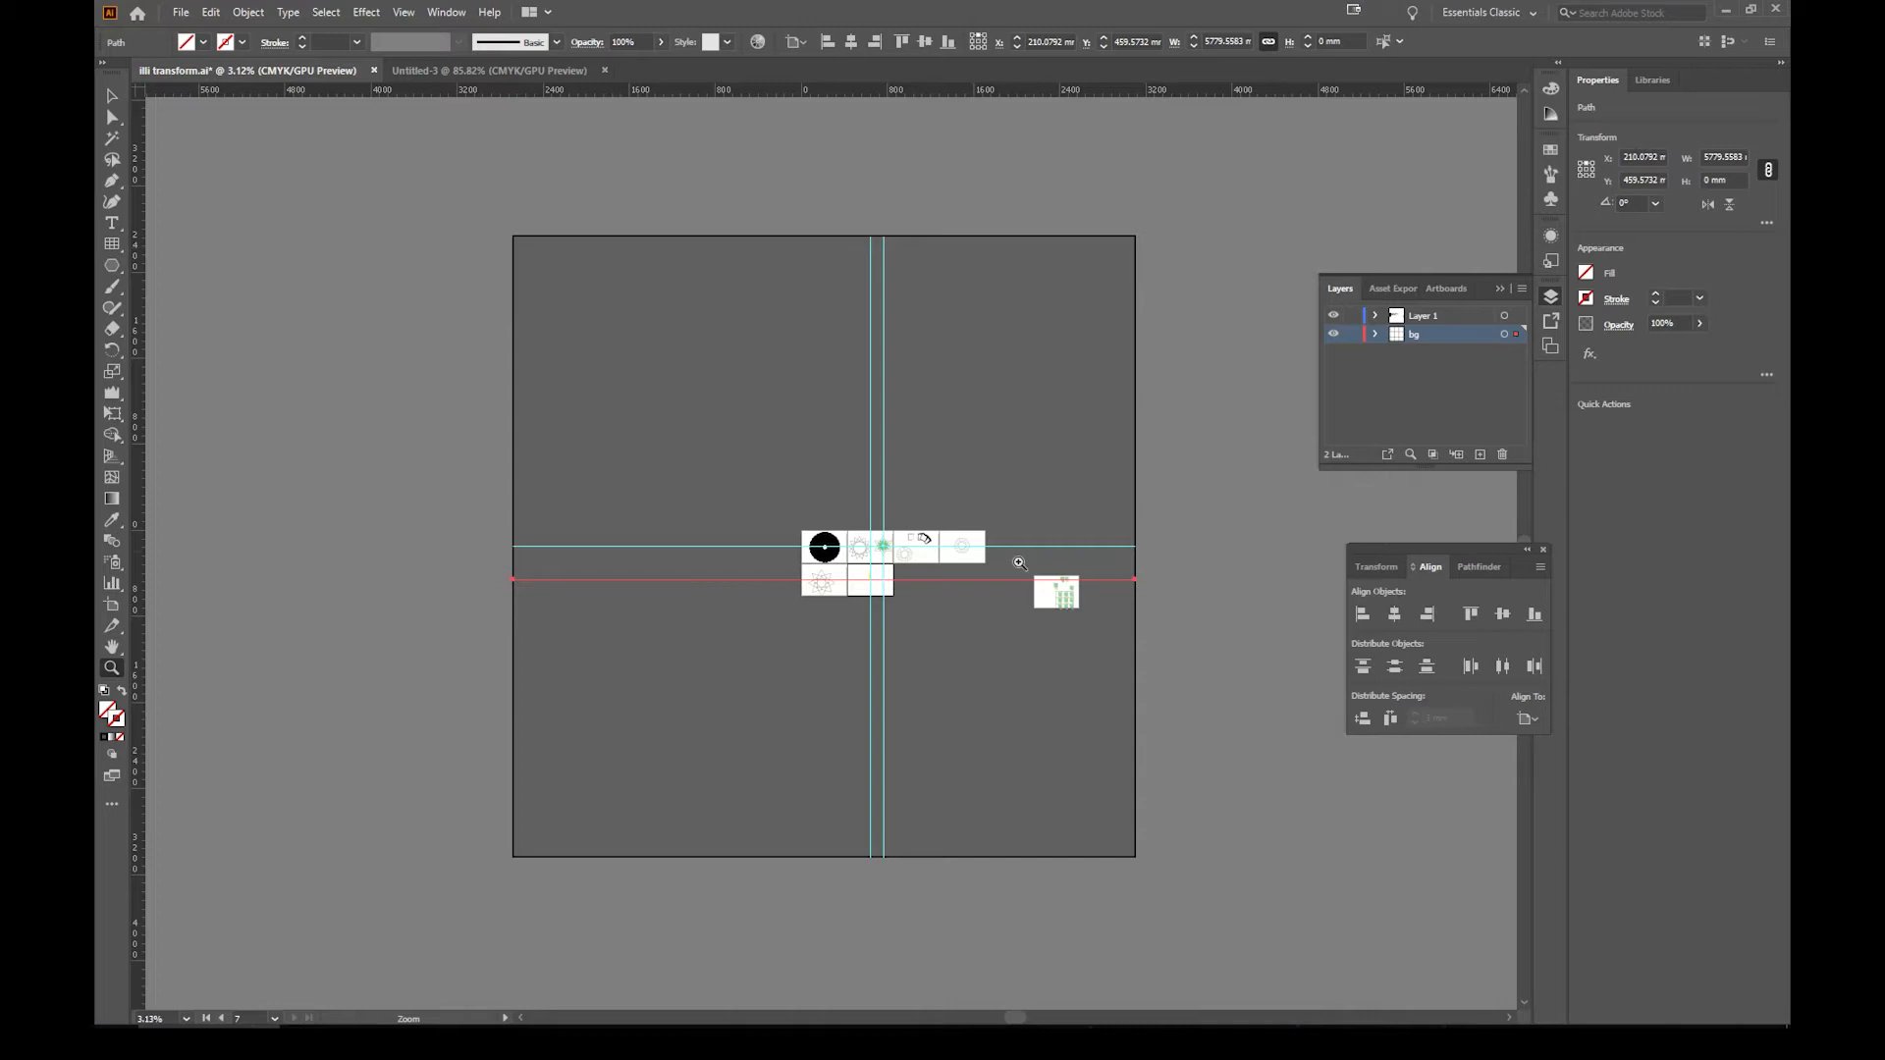
left_click_drag(870, 591, 1110, 582)
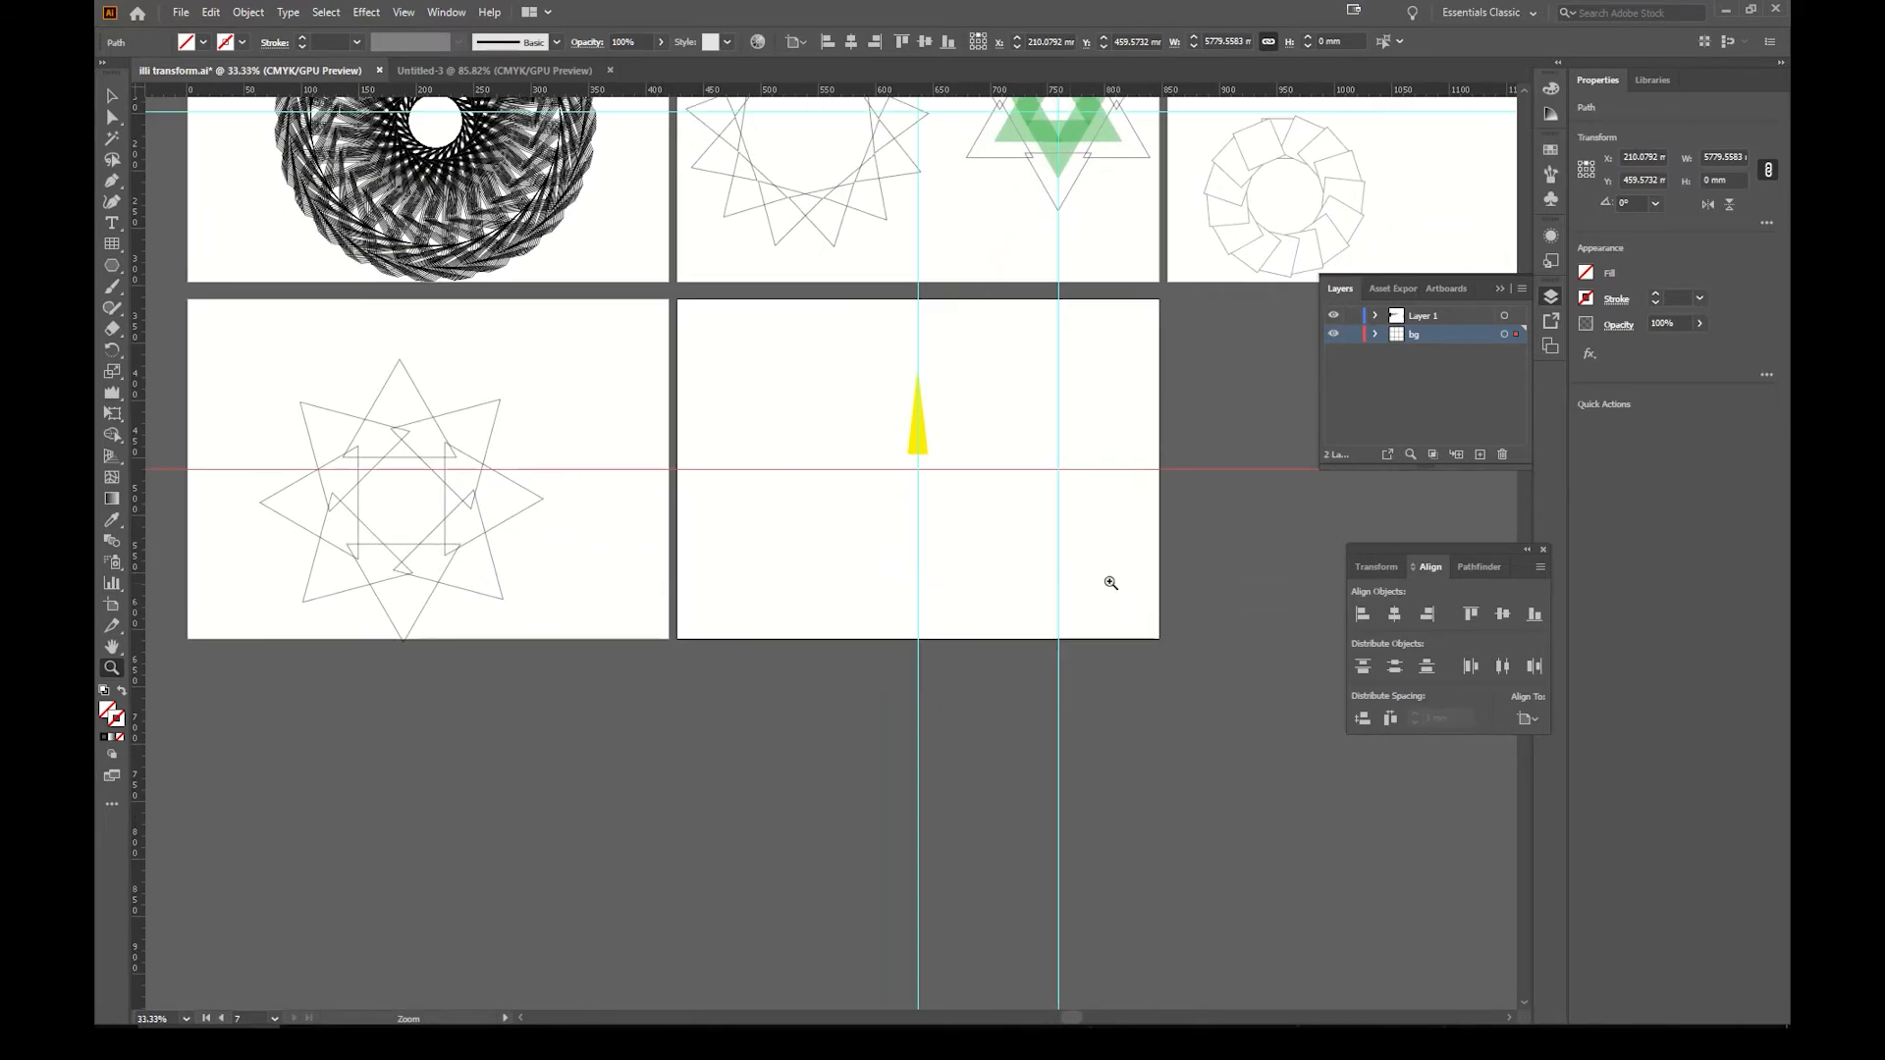
Step: Rotate the horizontal guide 30° about its centre and move it below the yellow triangle across the vertical guide
key("v")
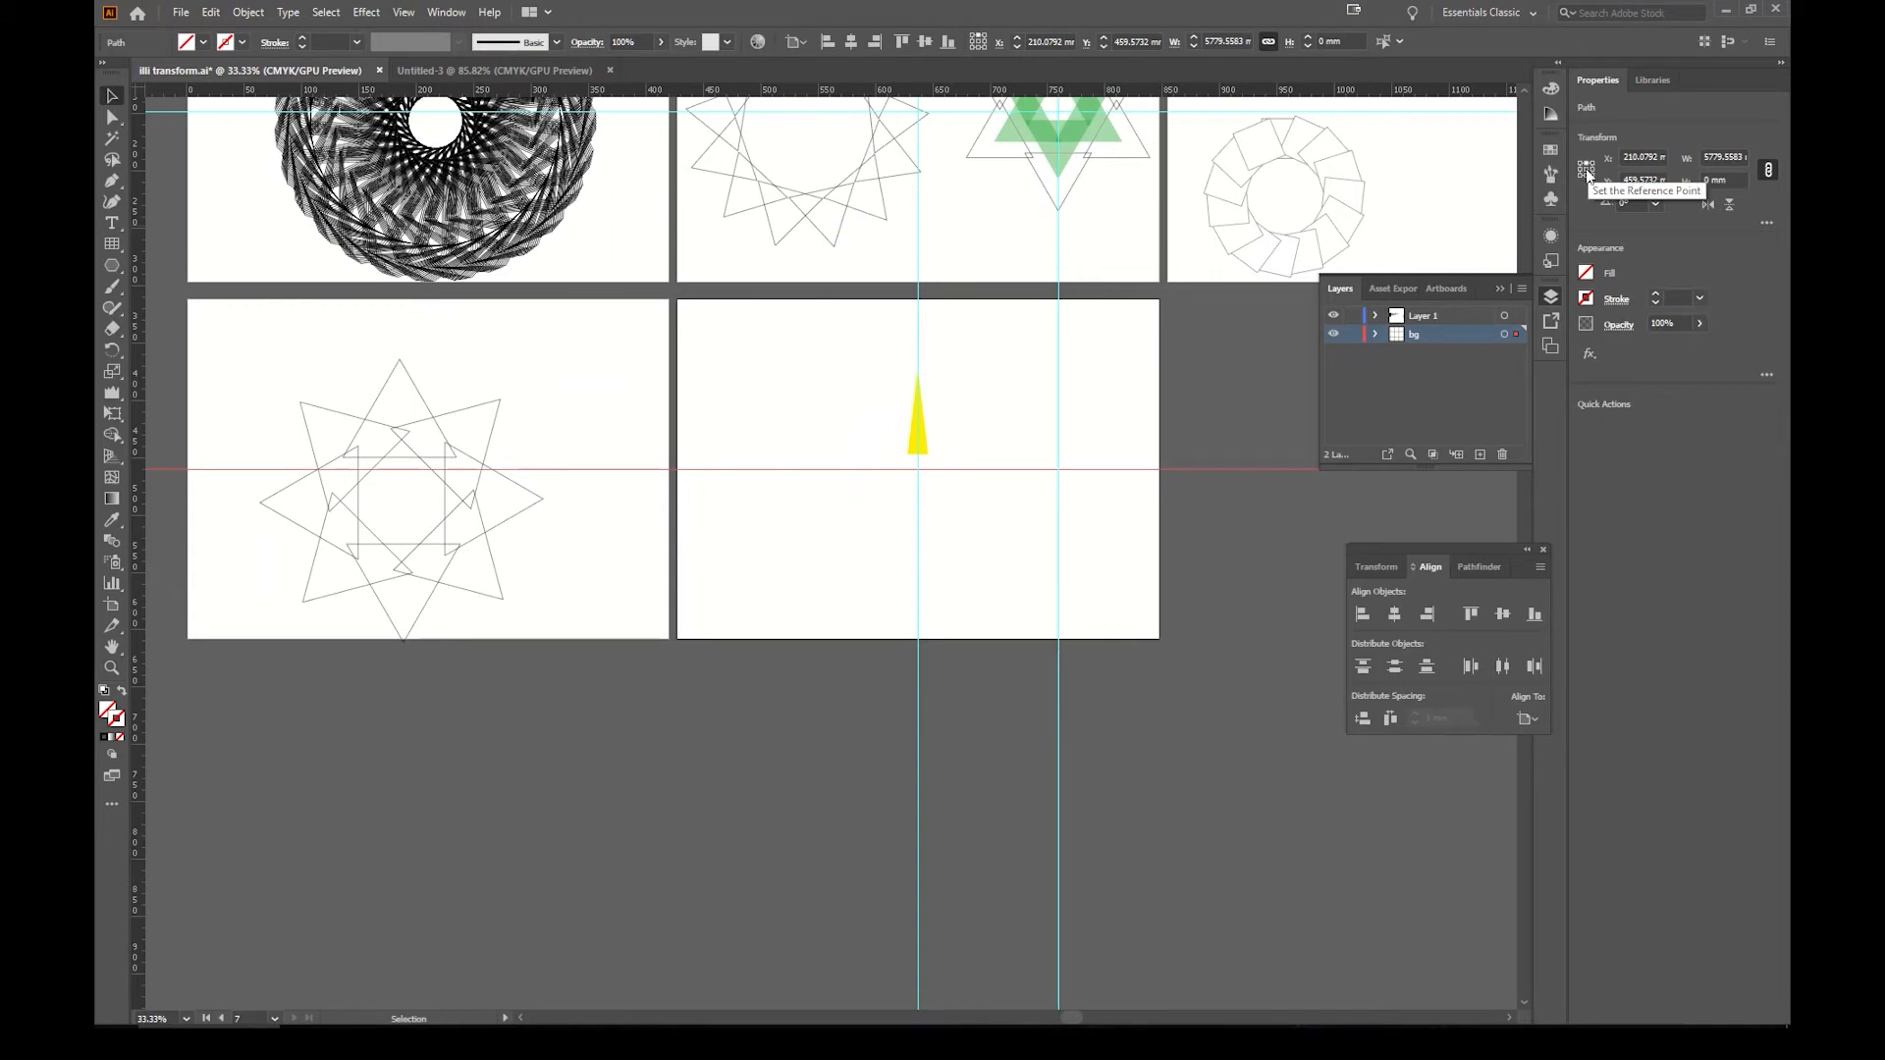
left_click(1655, 201)
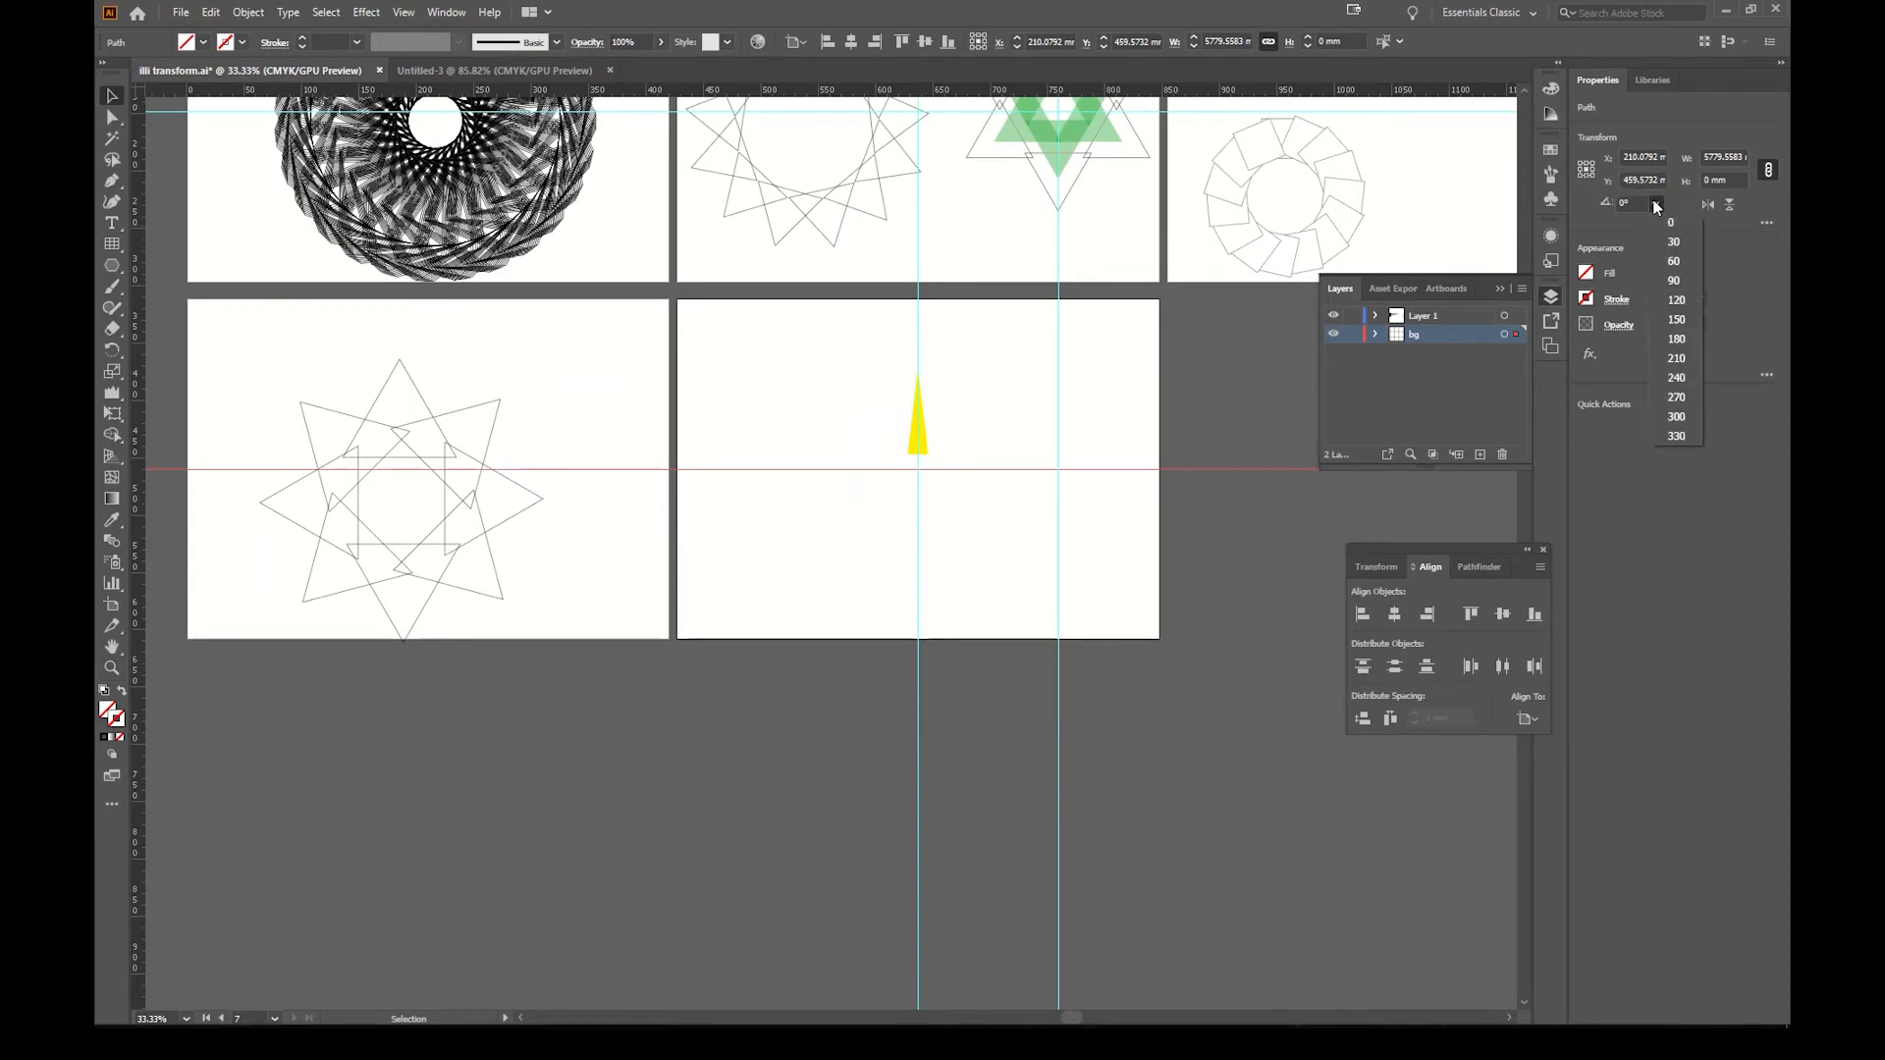
left_click(1677, 261)
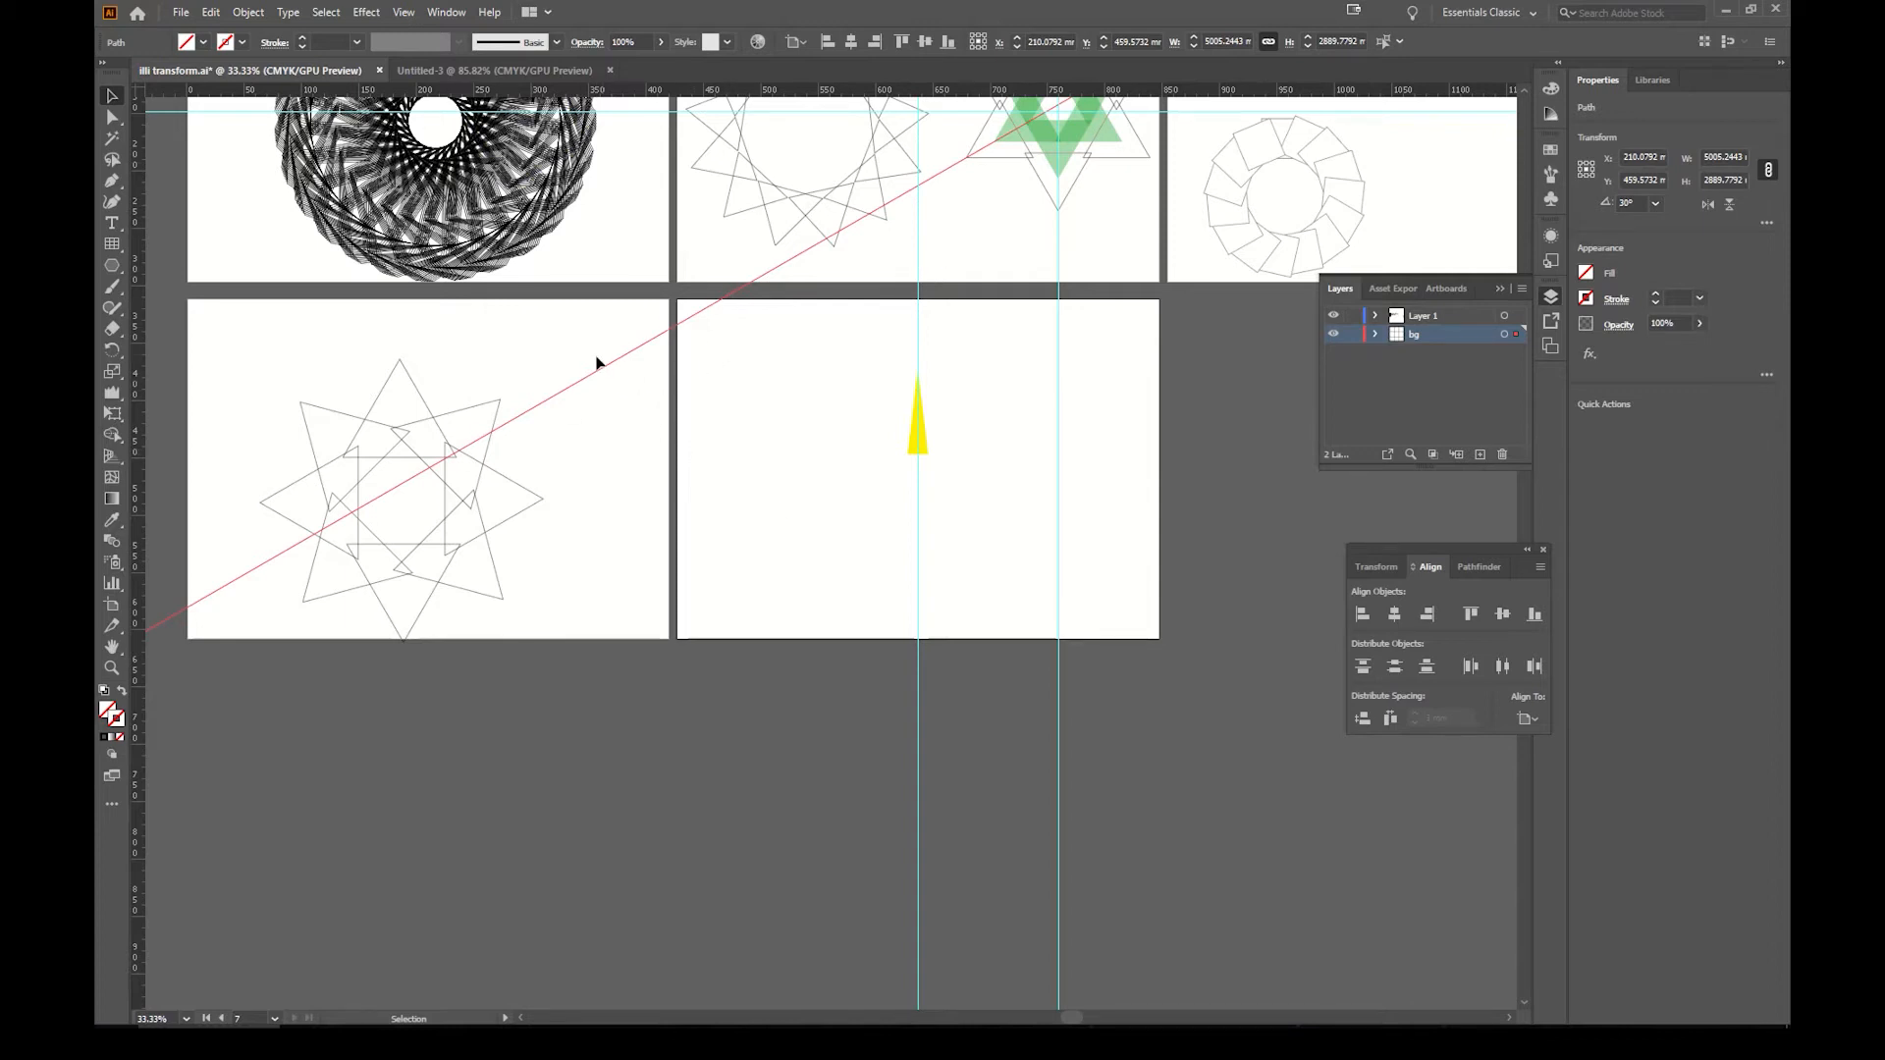
left_click_drag(622, 356, 918, 496)
scroll(922, 504, "up", 2)
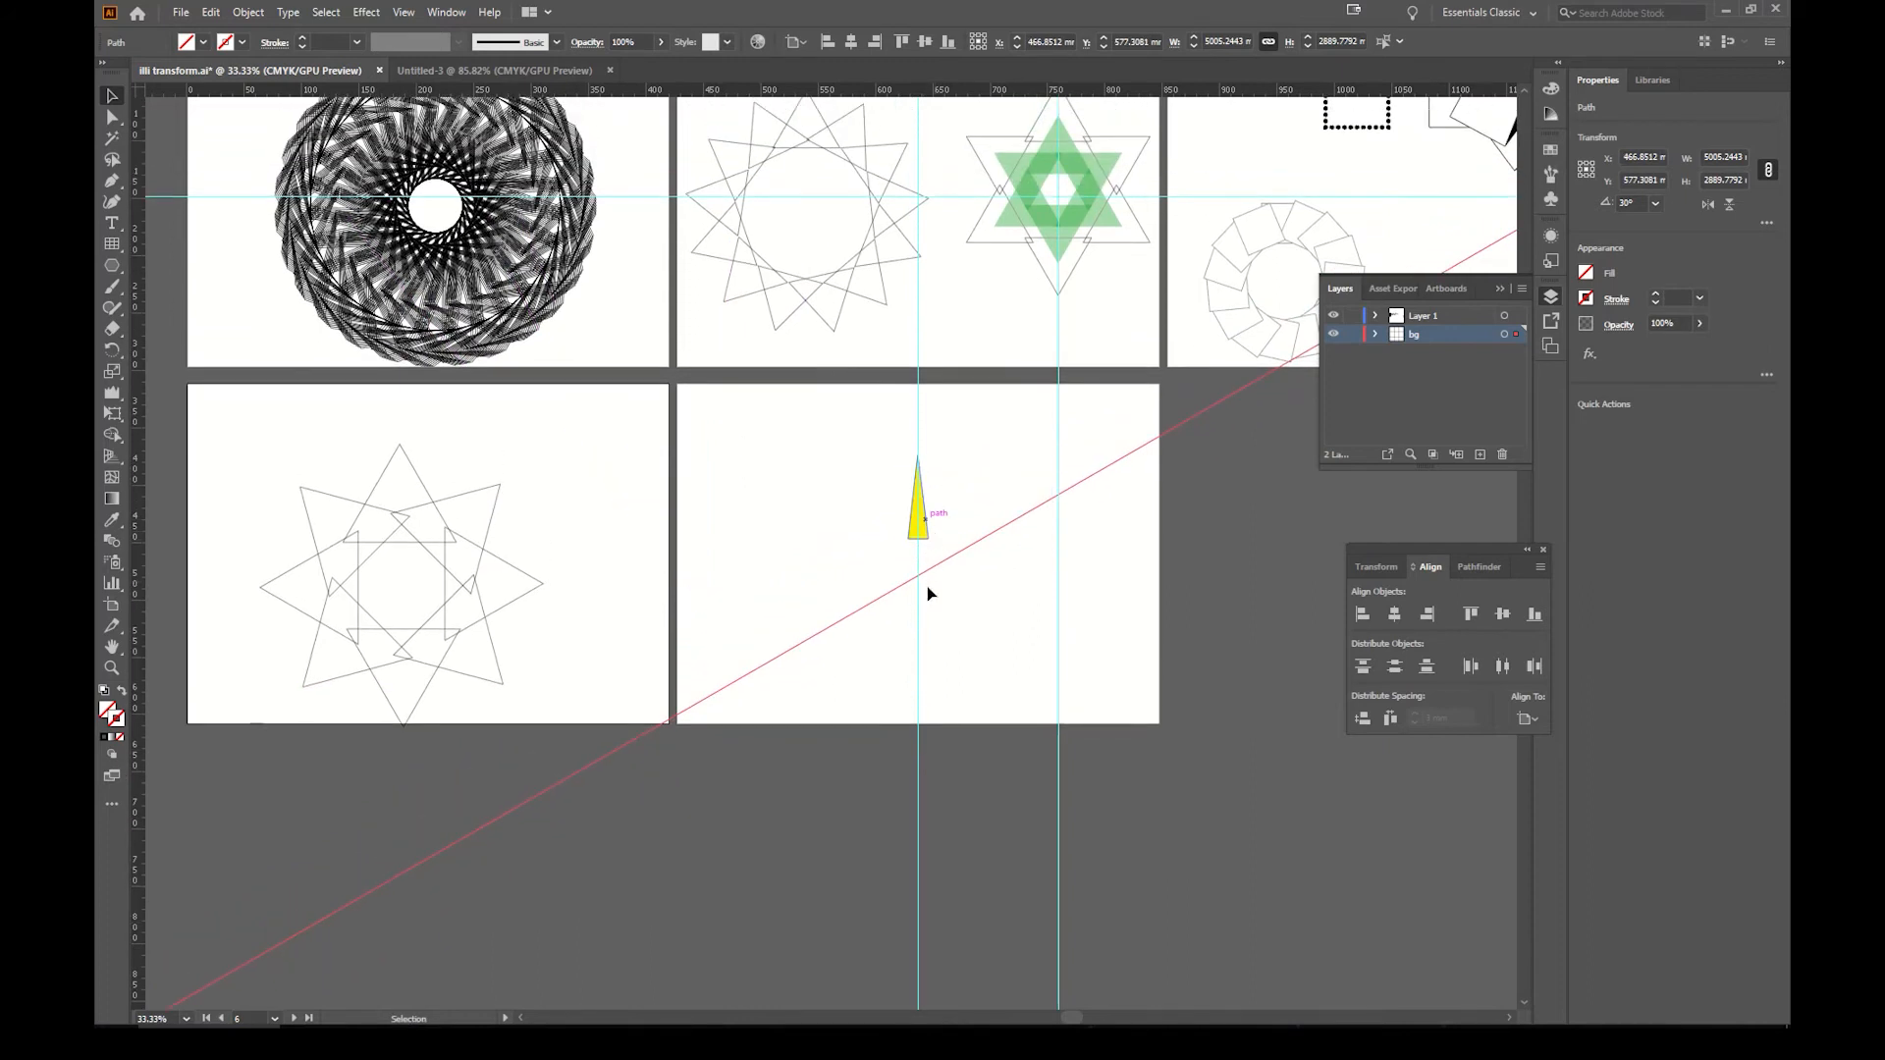
Step: Add a new horizontal guide and centre it vertically on the artboard with the yellow triangle
key("z")
left_click(897, 631)
left_click(913, 572)
left_click_drag(836, 533, 867, 674)
key("v")
left_click(703, 425)
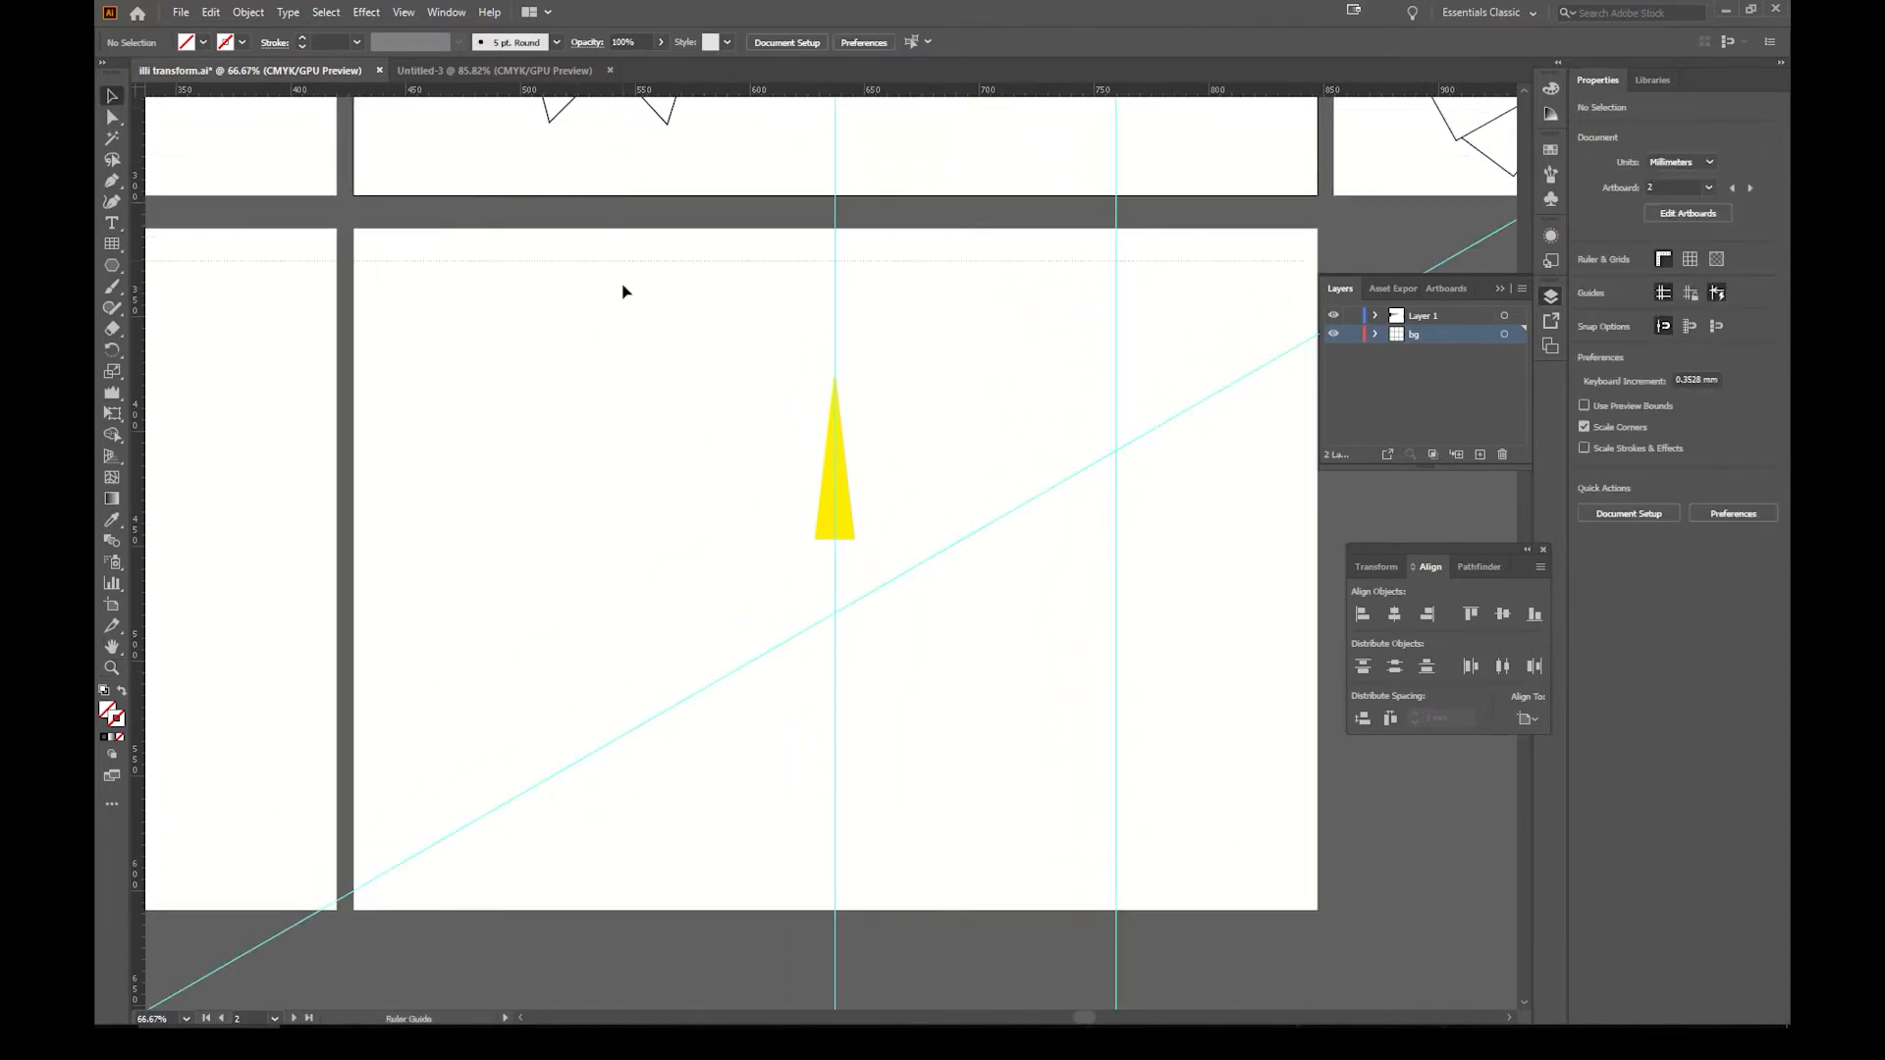
left_click(657, 530)
left_click_drag(659, 473, 560, 587)
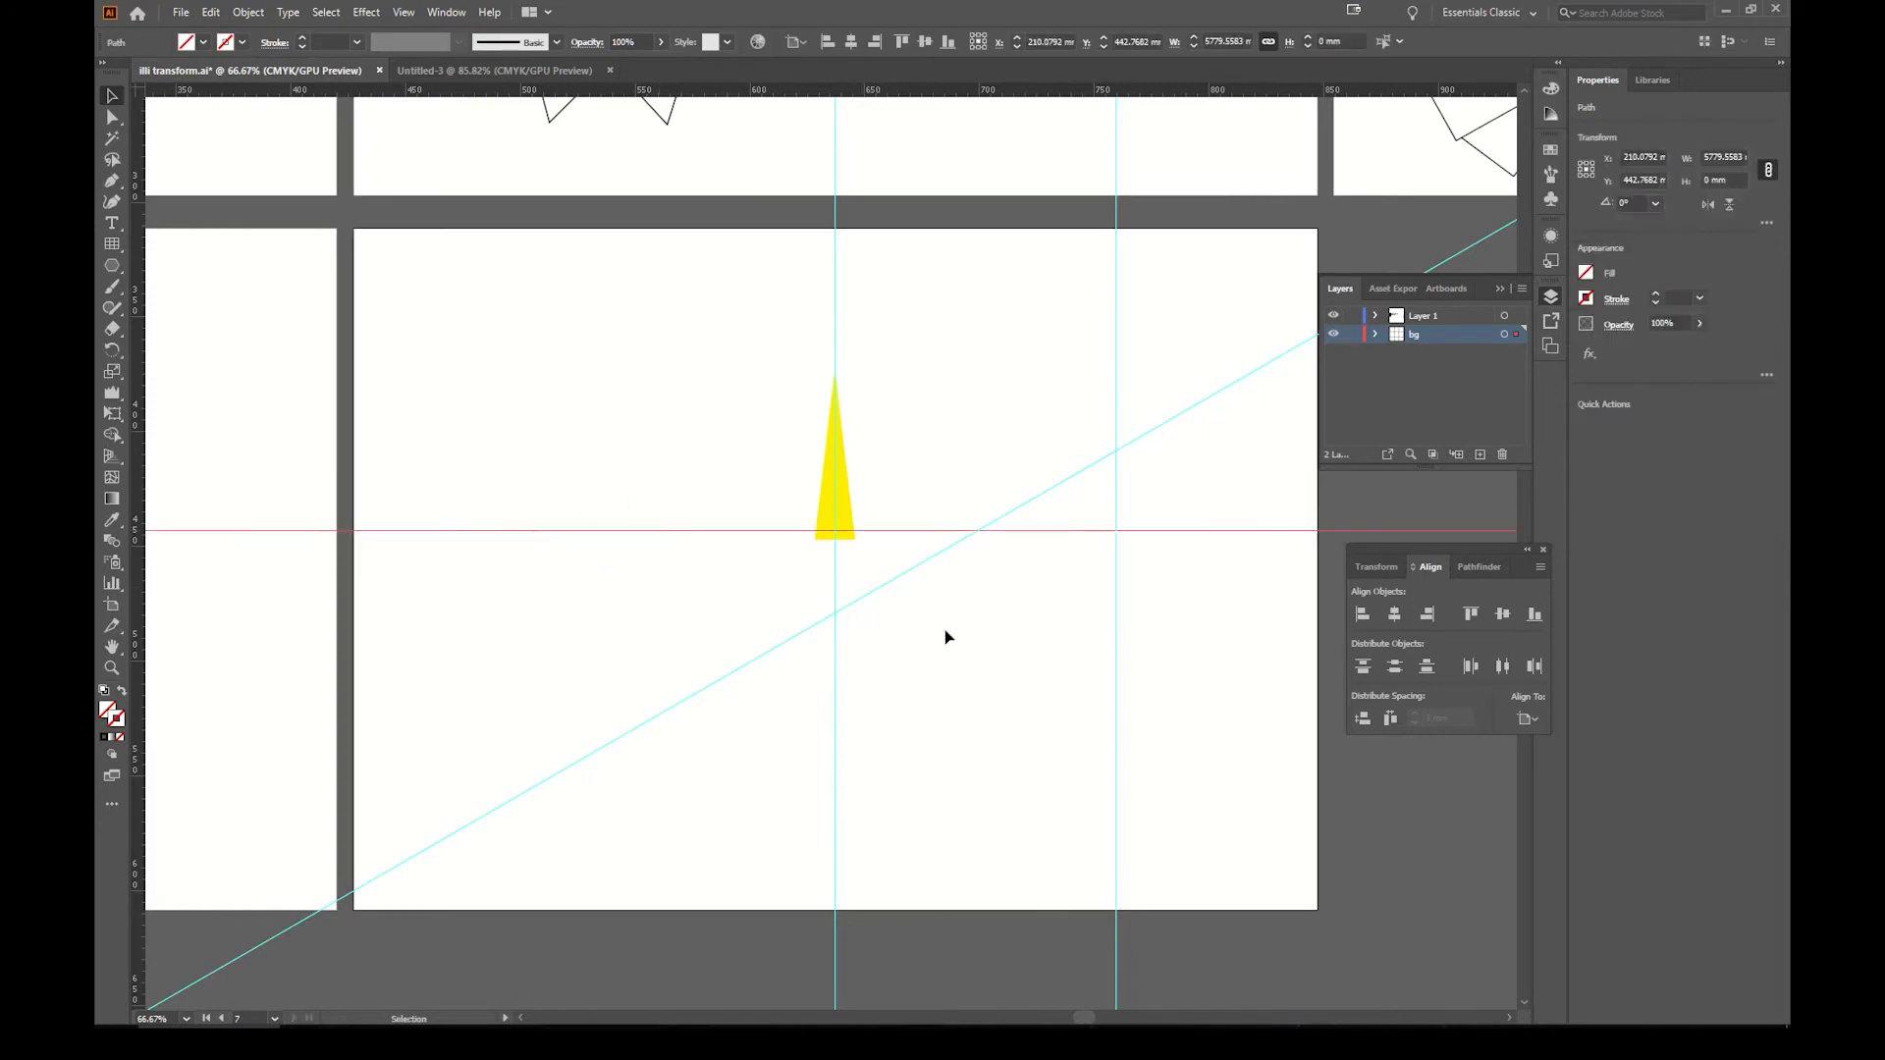
left_click(1503, 615)
key("ctrl+5")
Step: Move the 30° guide onto the intersection of the centred guides and lock the bg layer
left_click_drag(843, 614, 838, 574)
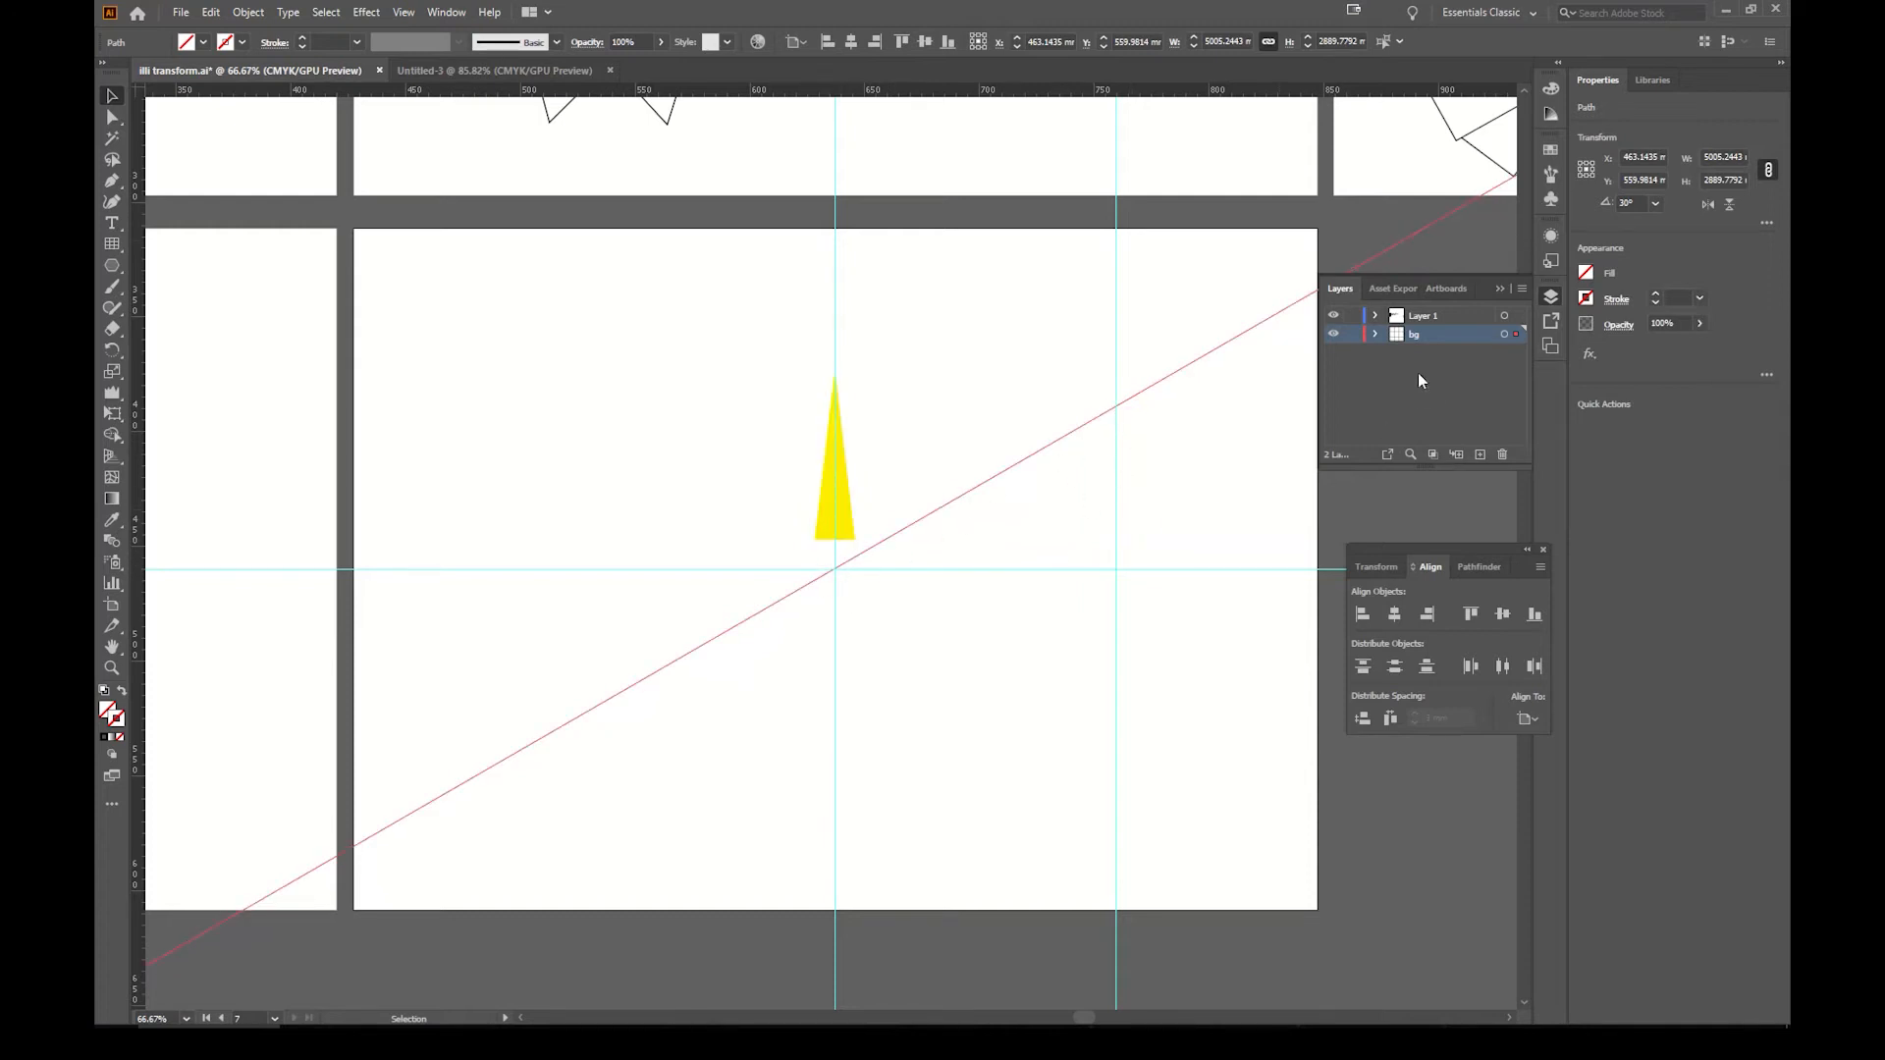
left_click(1353, 335)
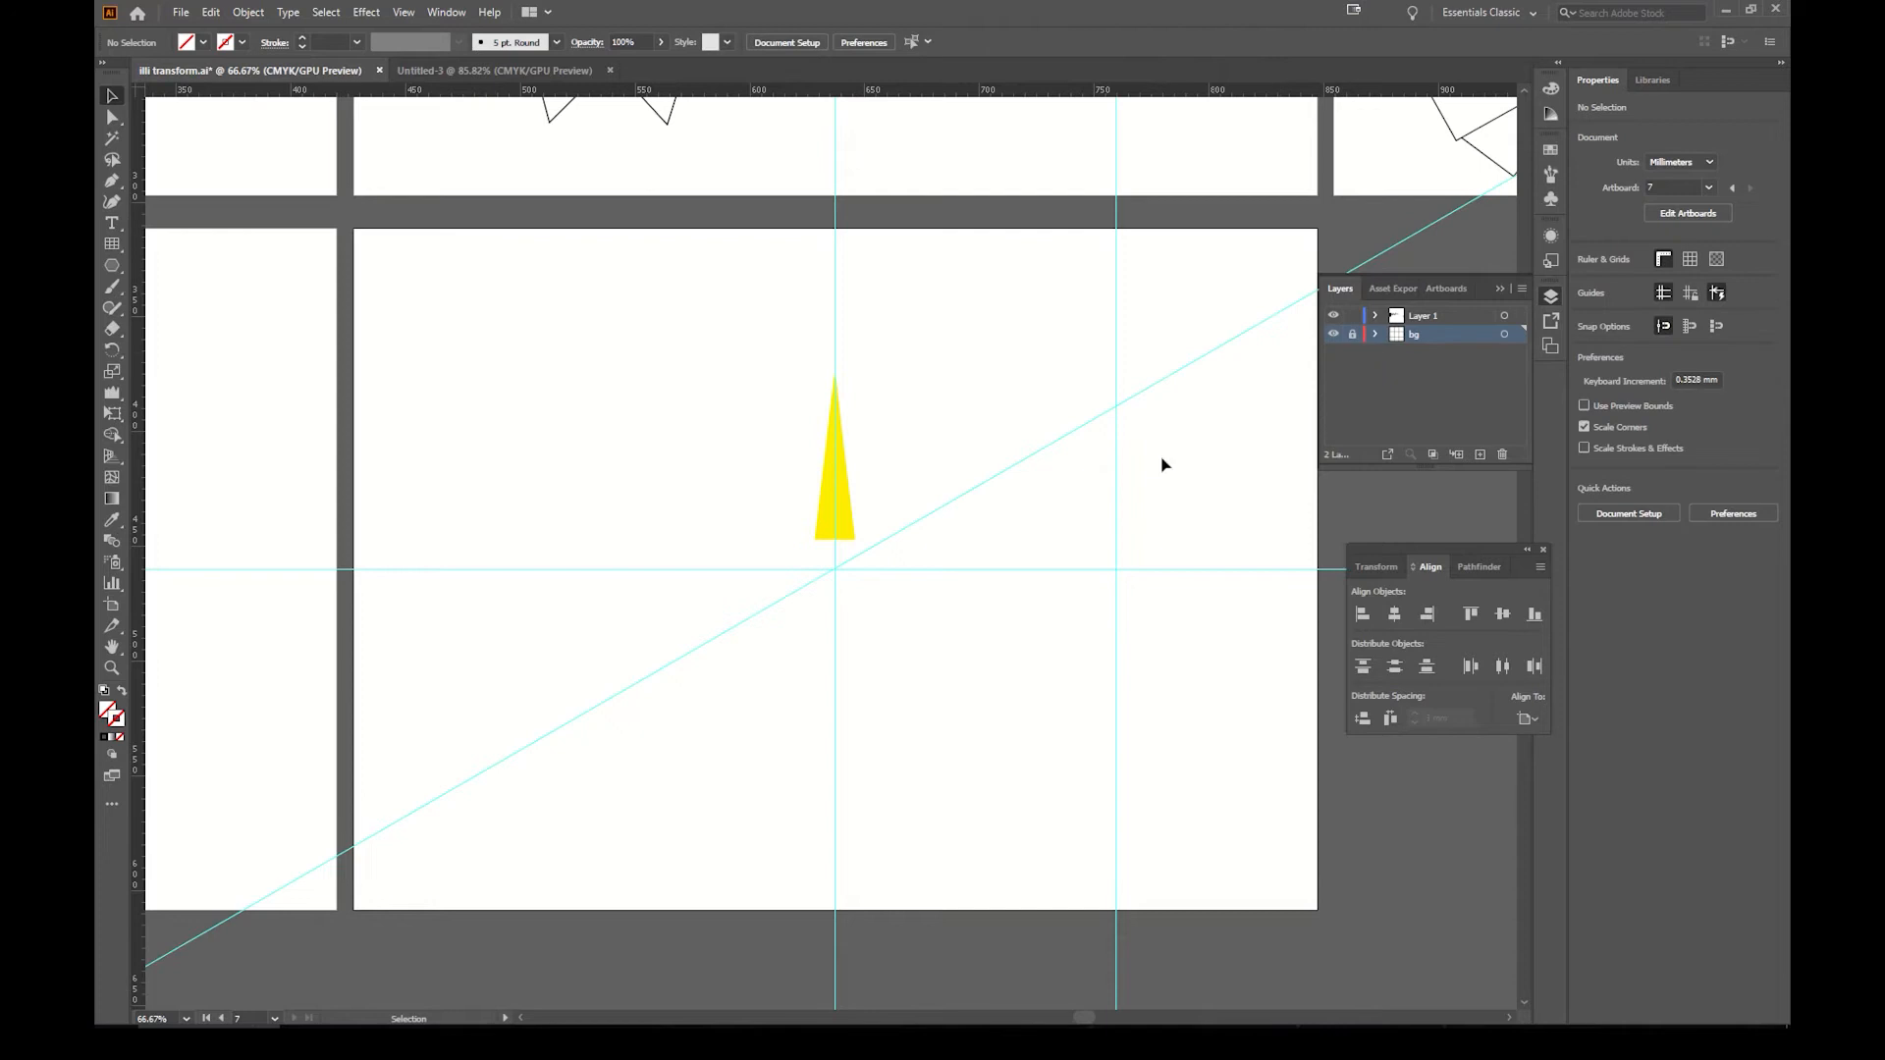
left_click(1334, 335)
left_click(1333, 335)
Step: Rotate a copy of the yellow triangle 60° clockwise around the guide intersection and repeat it four times to form a six-pointed star
key("z")
left_click_drag(858, 565, 1052, 552)
left_click_drag(911, 692, 907, 802)
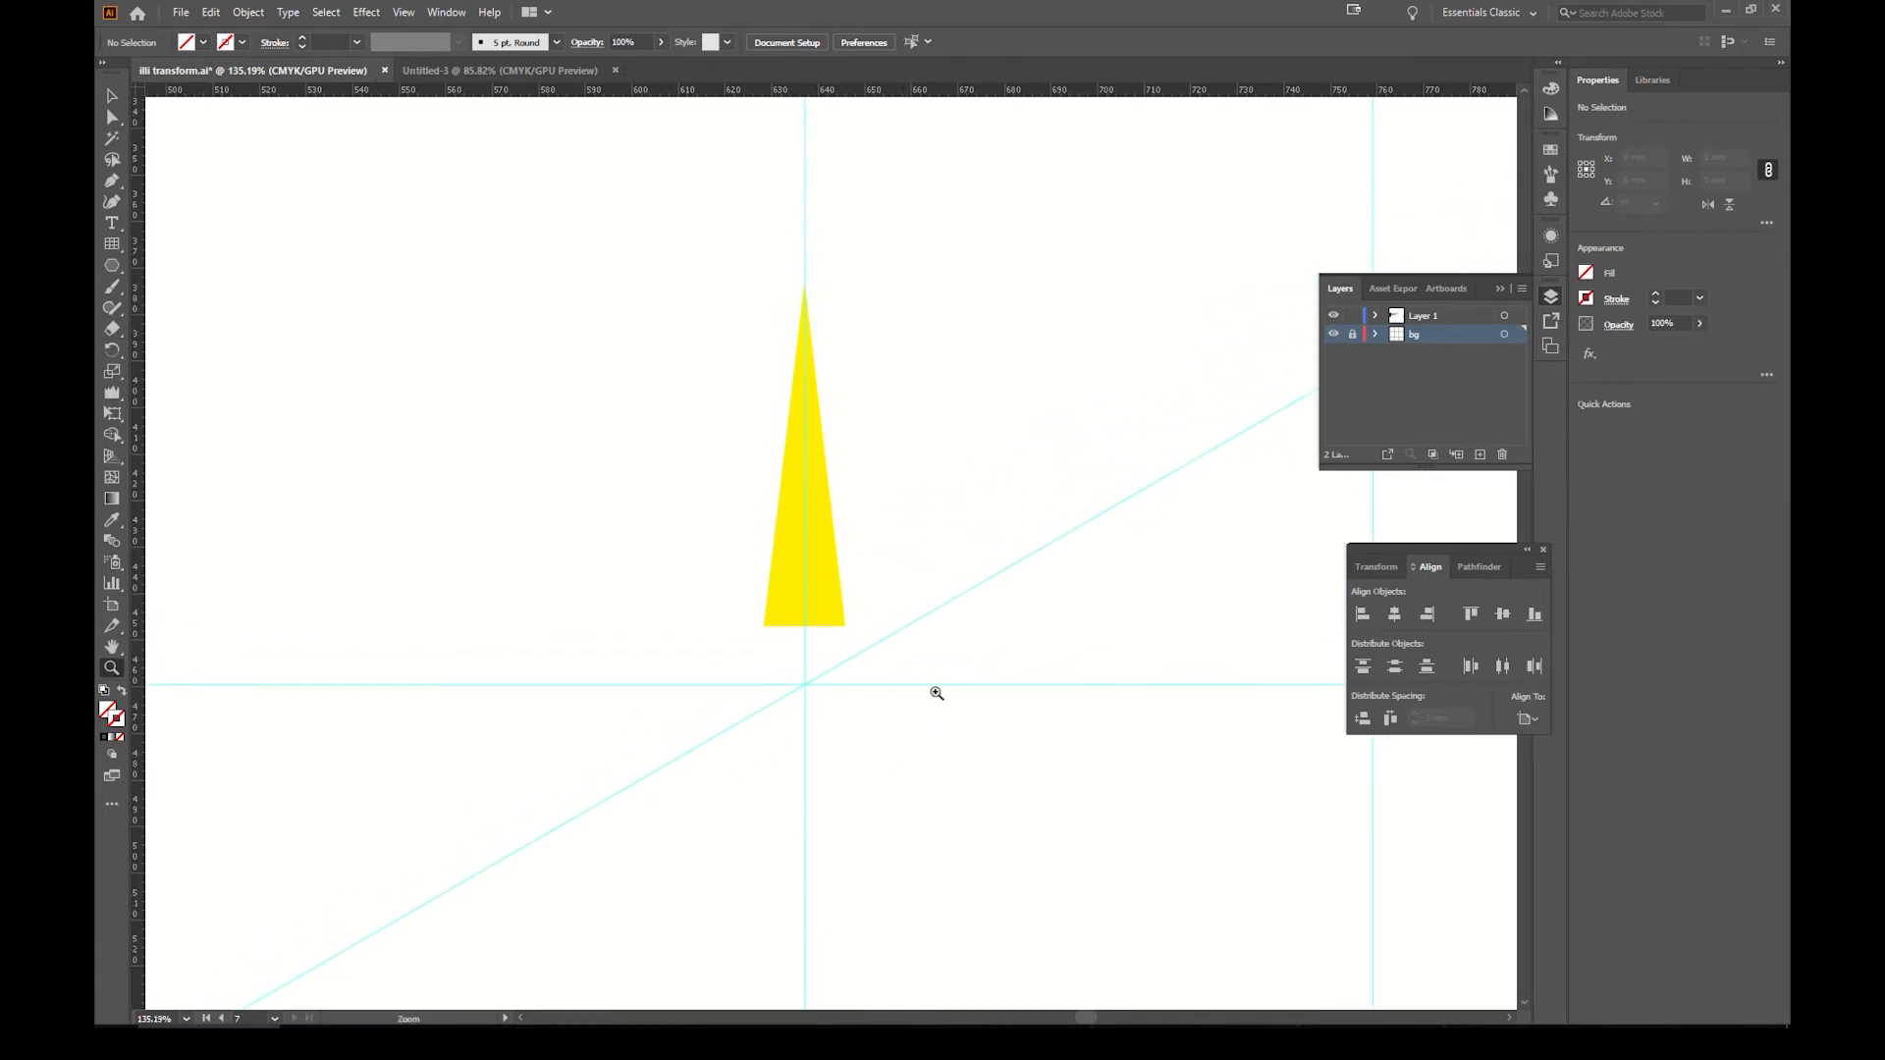
key("v")
left_click(839, 612)
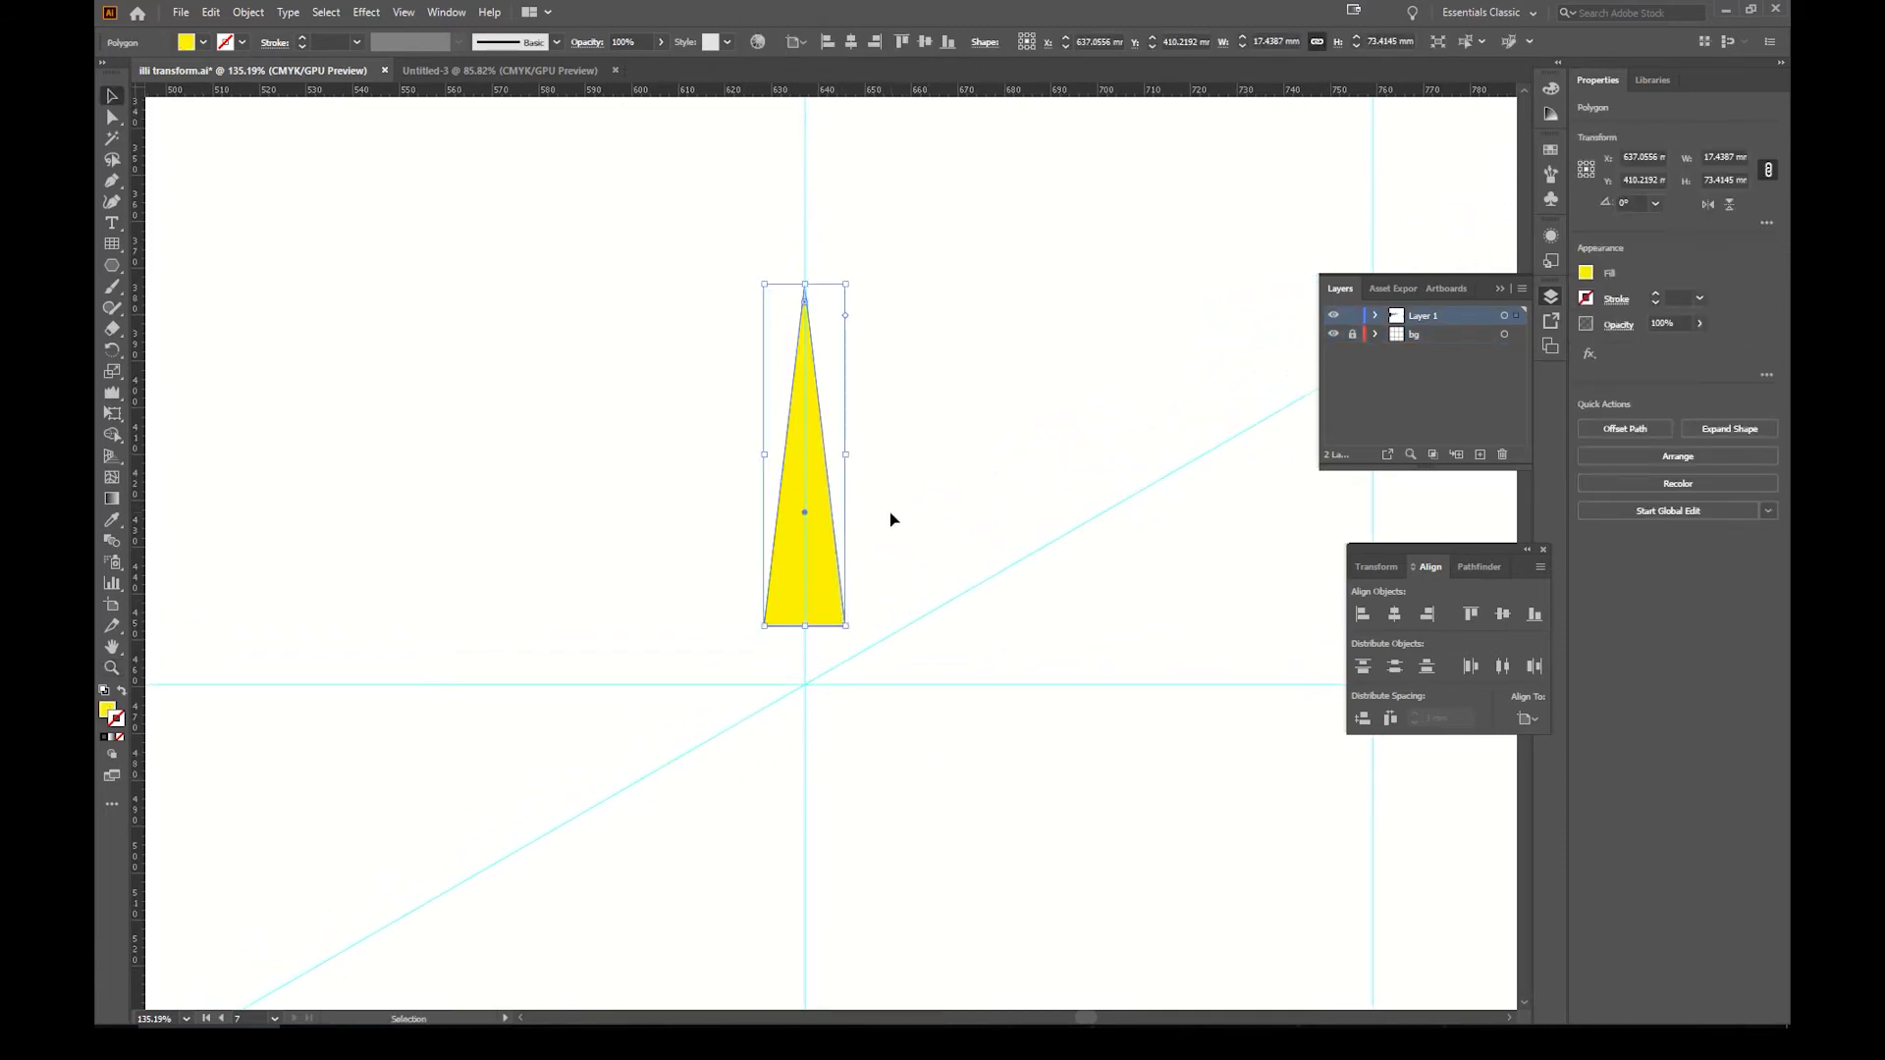
key("r")
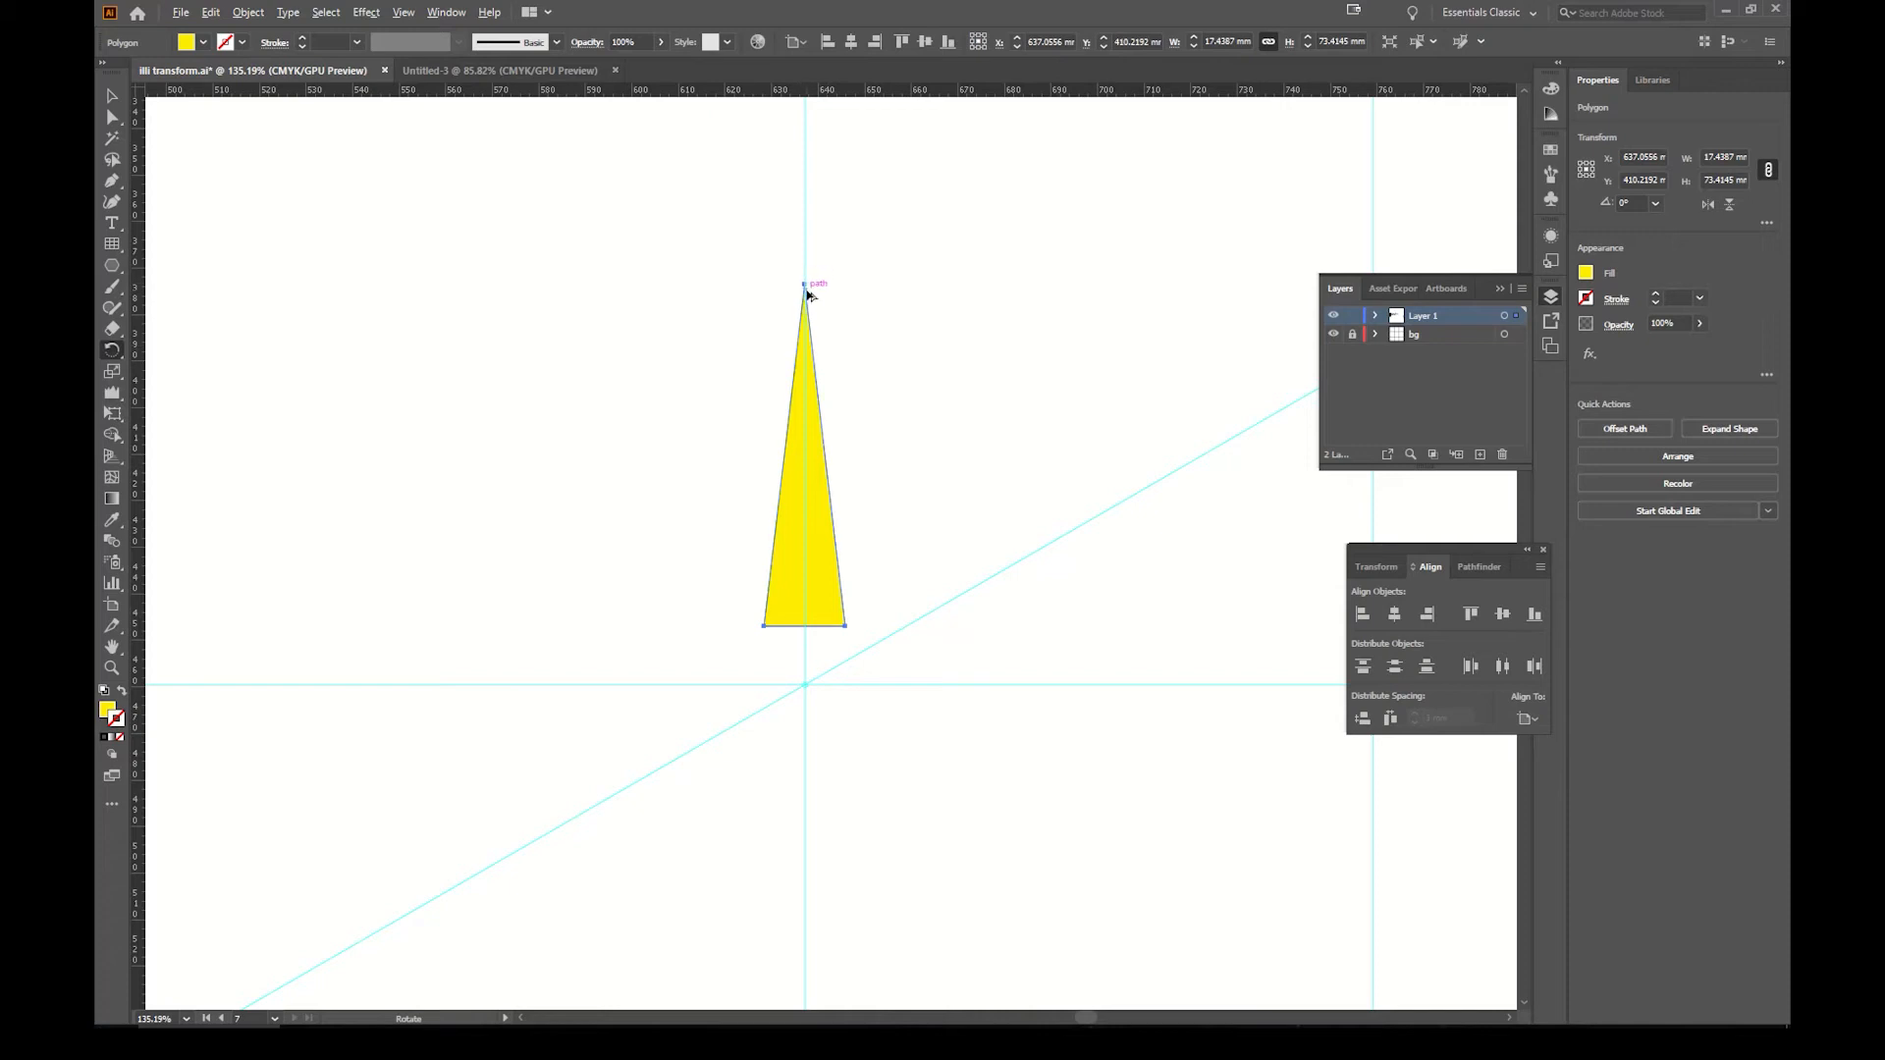
left_click_drag(807, 287, 1216, 454)
key("v")
key("ctrl+d")
key("ctrl+d")
key("ctrl+d")
key("ctrl+d")
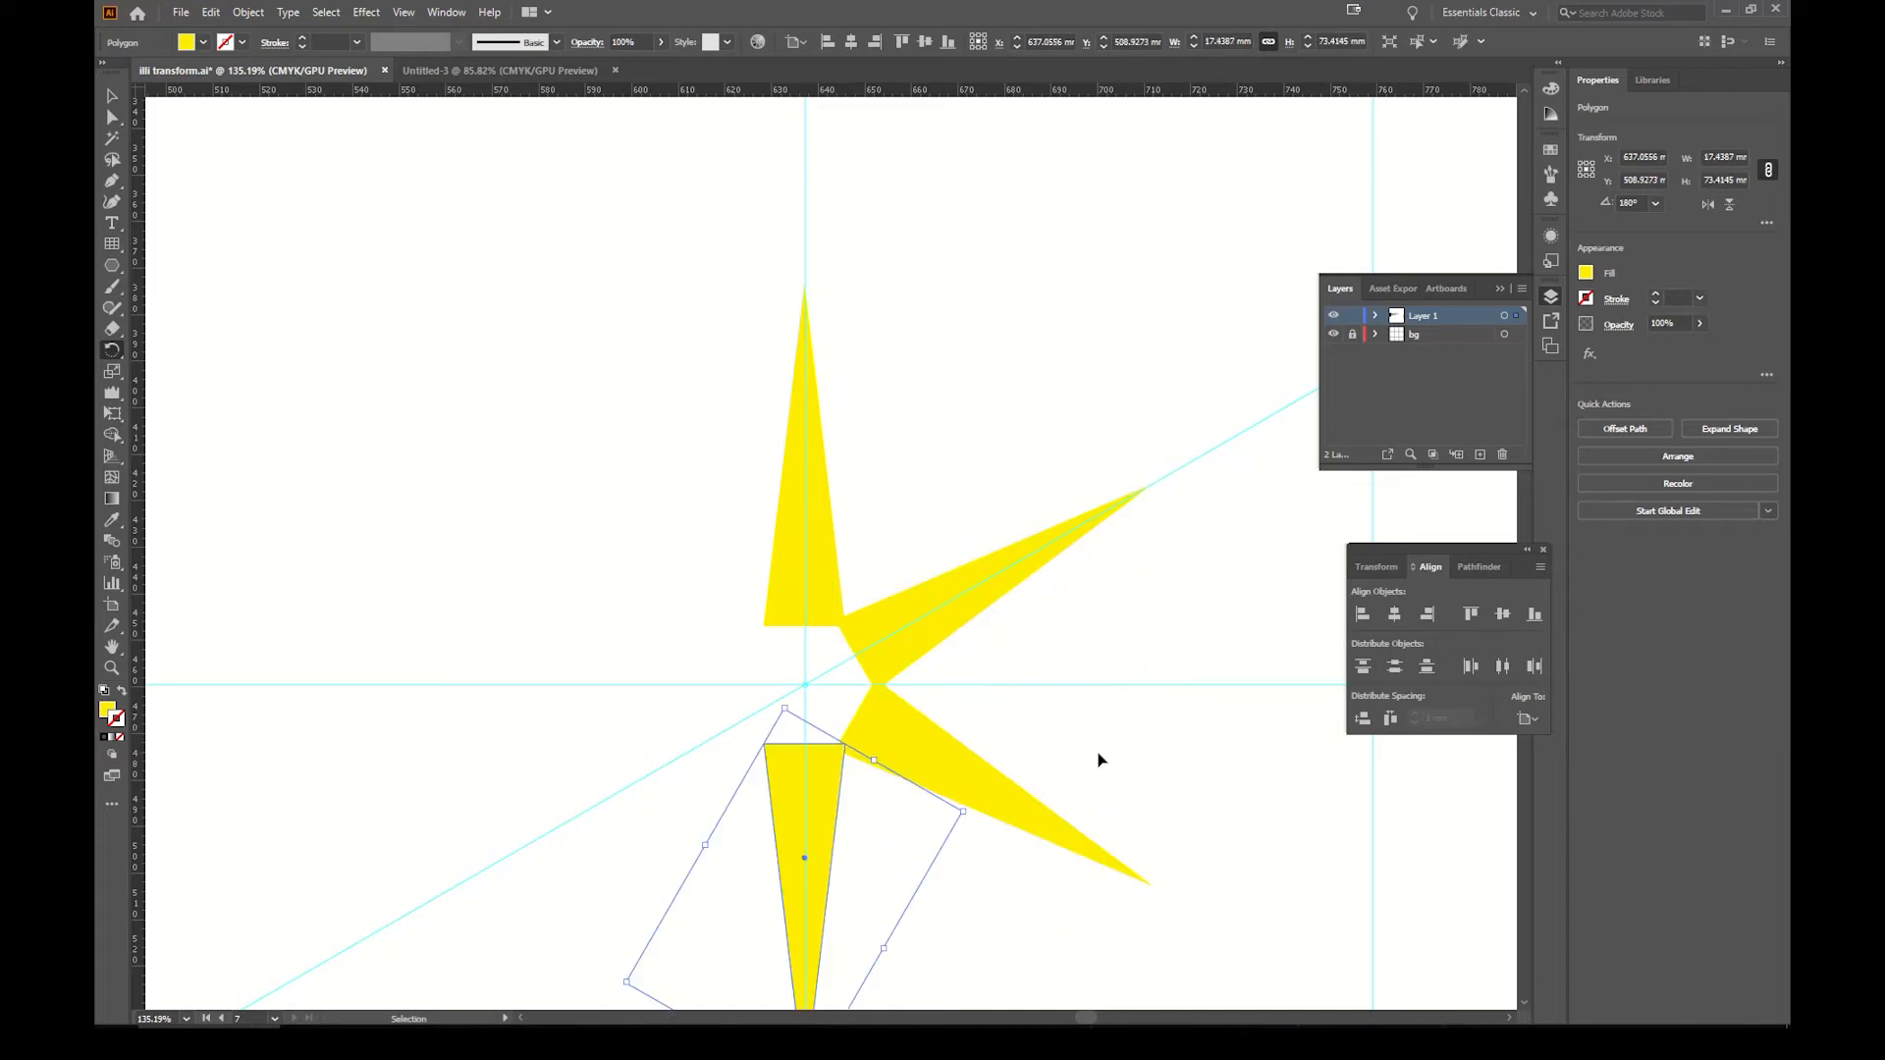
key("r")
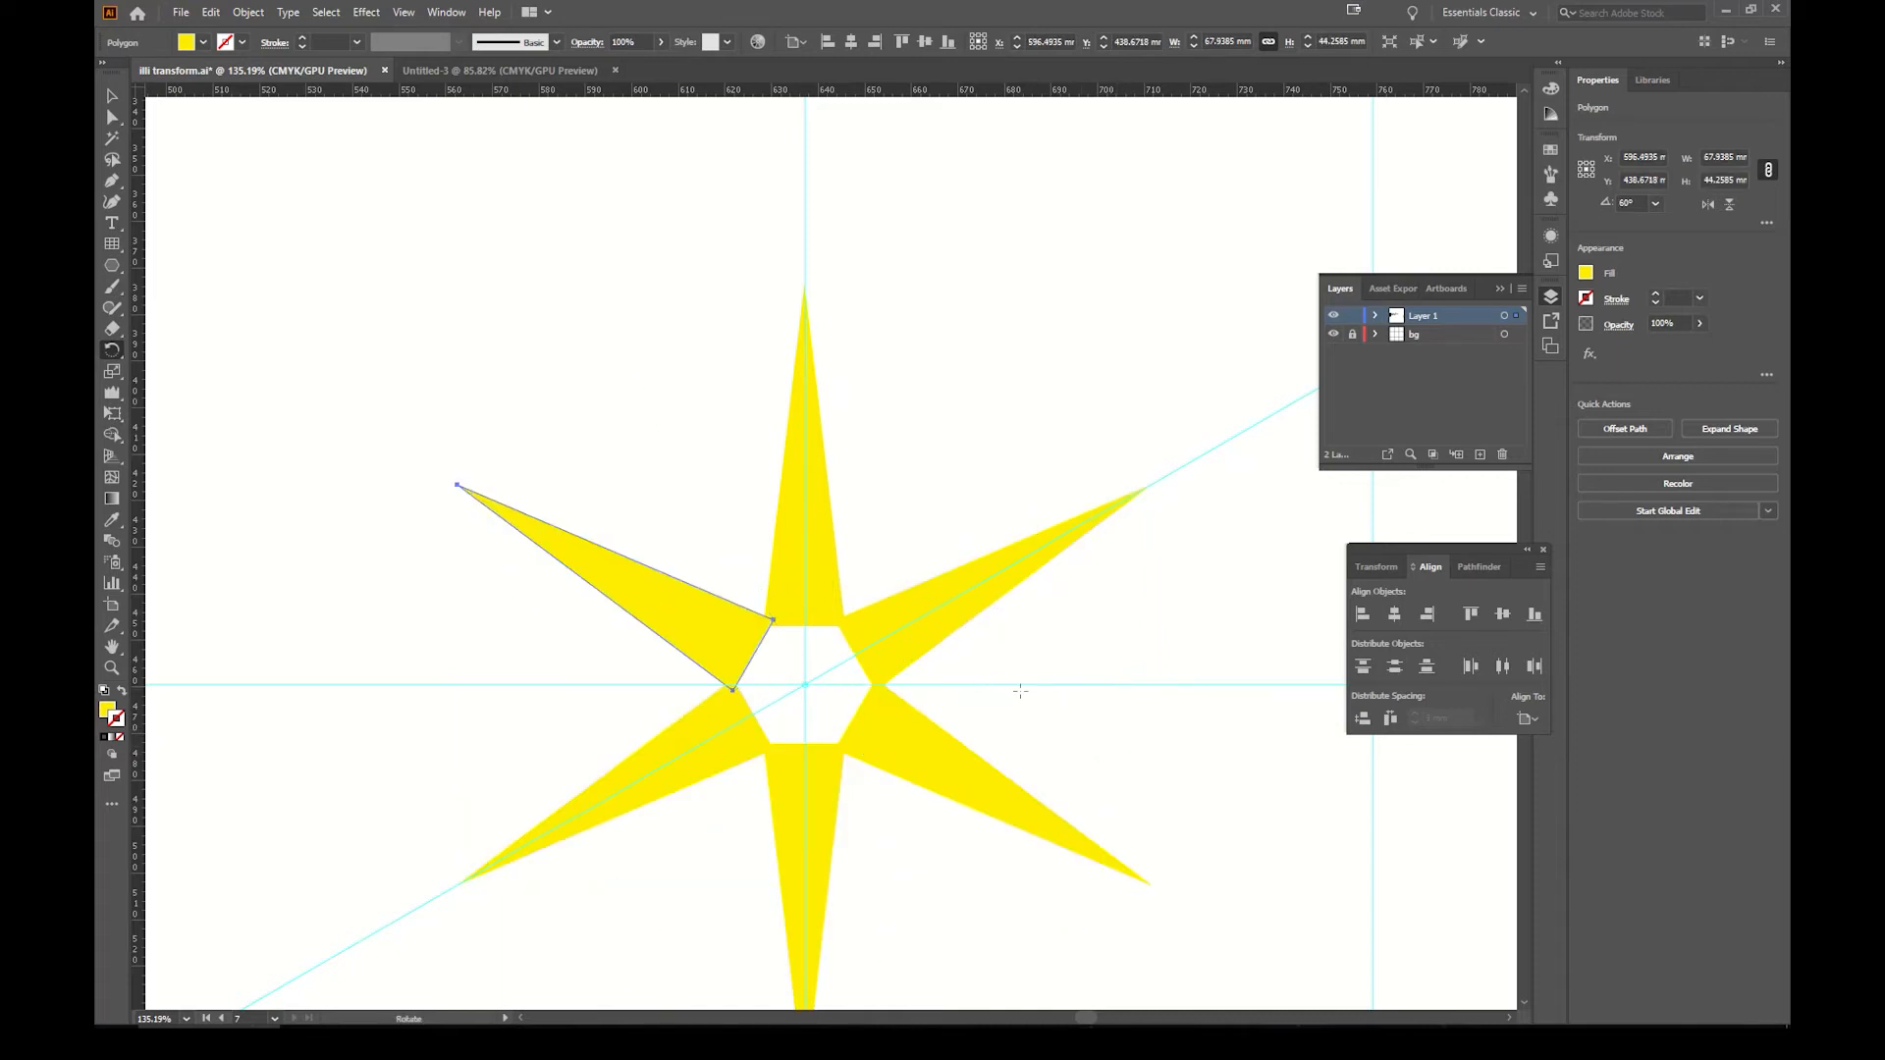
key("v")
left_click(1048, 735)
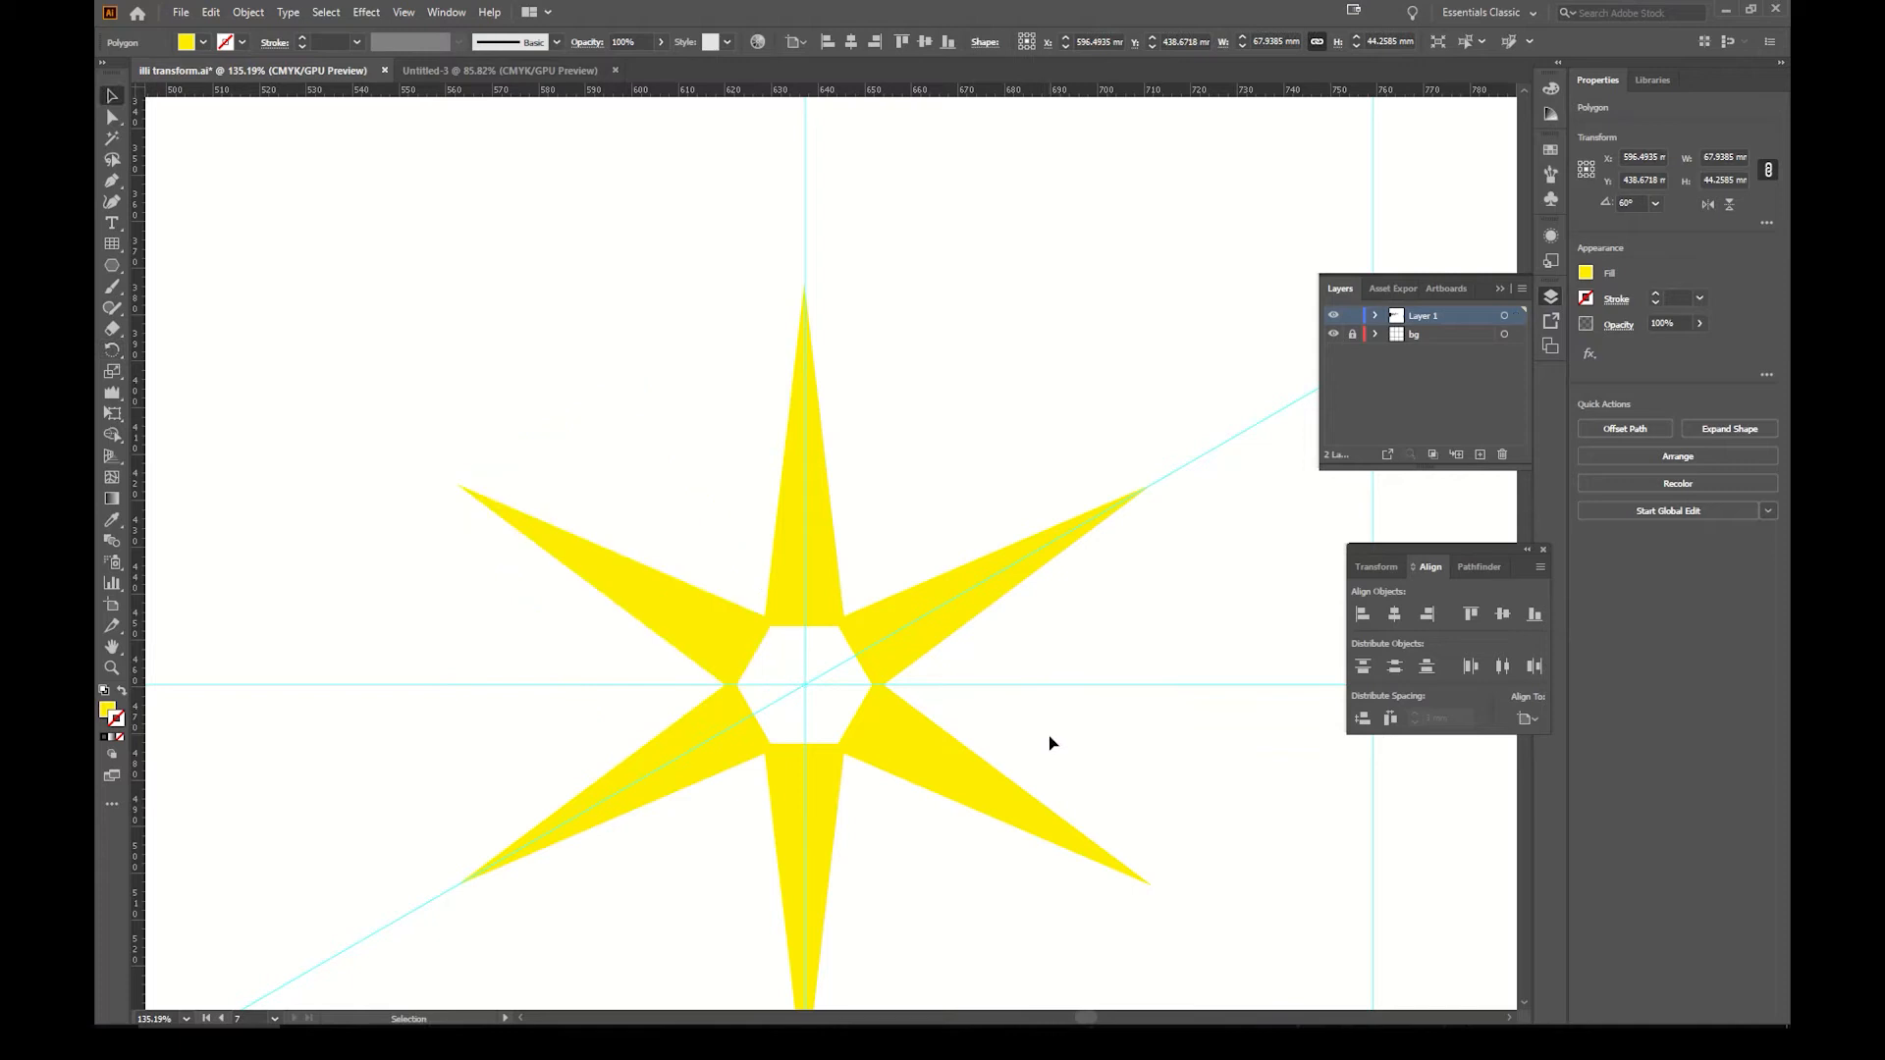
Step: Undo the five rotated copies of the six-pointed star, keeping only the original upright triangle
key("z")
left_click_drag(1102, 694, 947, 696)
key("space")
left_click_drag(1025, 728, 920, 580)
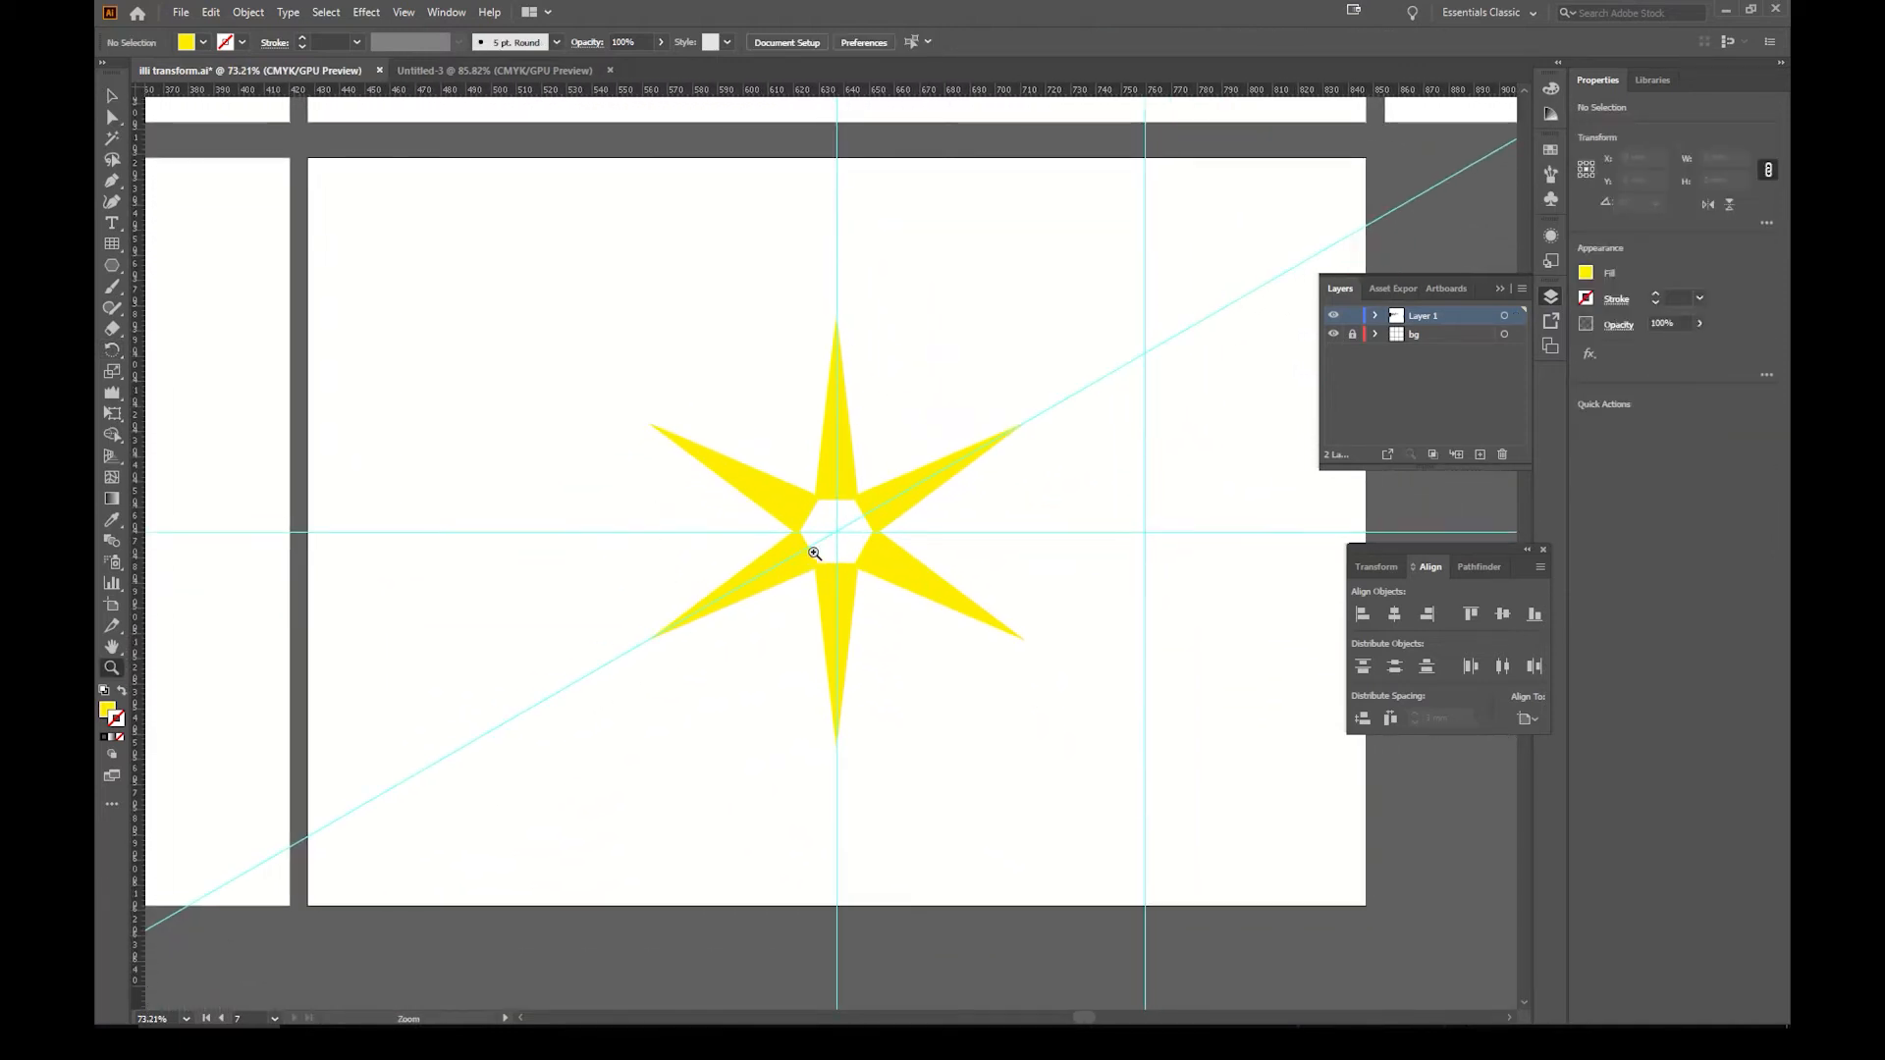
key("v")
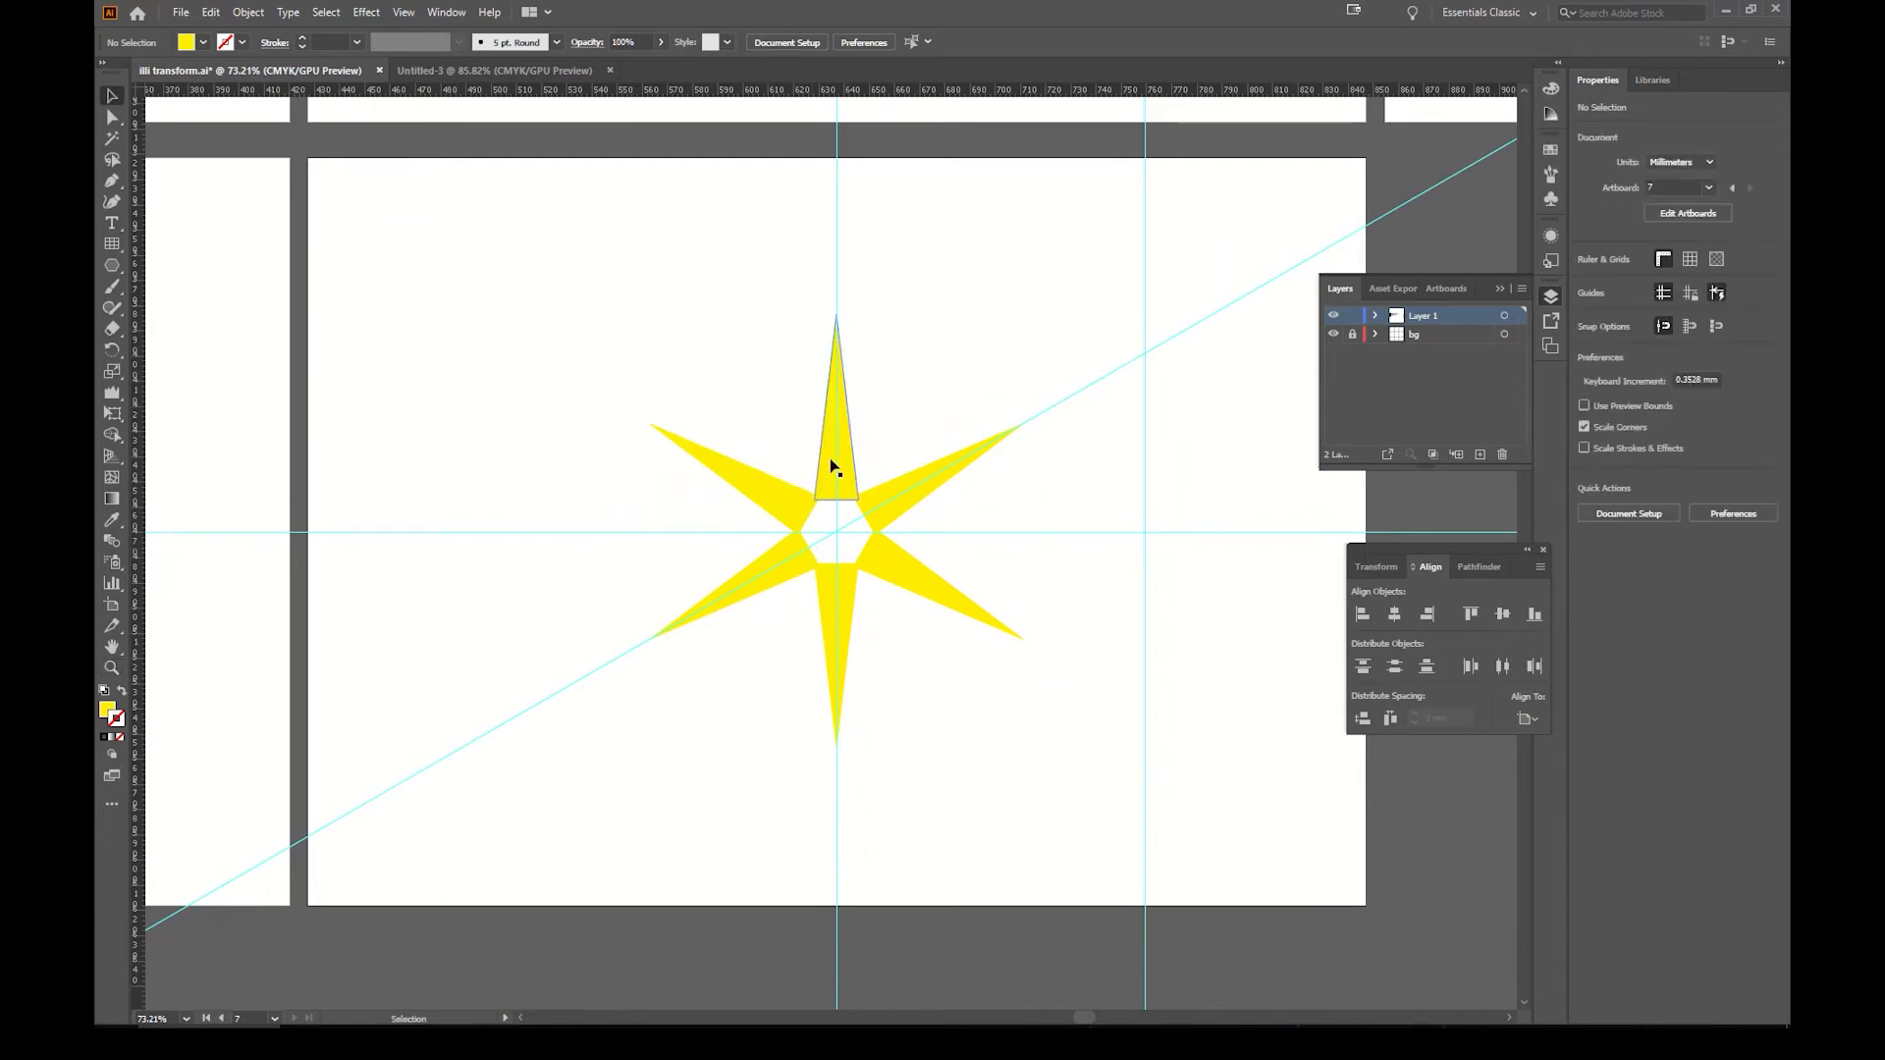
key("ctrl+z")
key("ctrl+z")
key("ctrl+z")
key("ctrl+z")
key("ctrl+z")
key("ctrl+z")
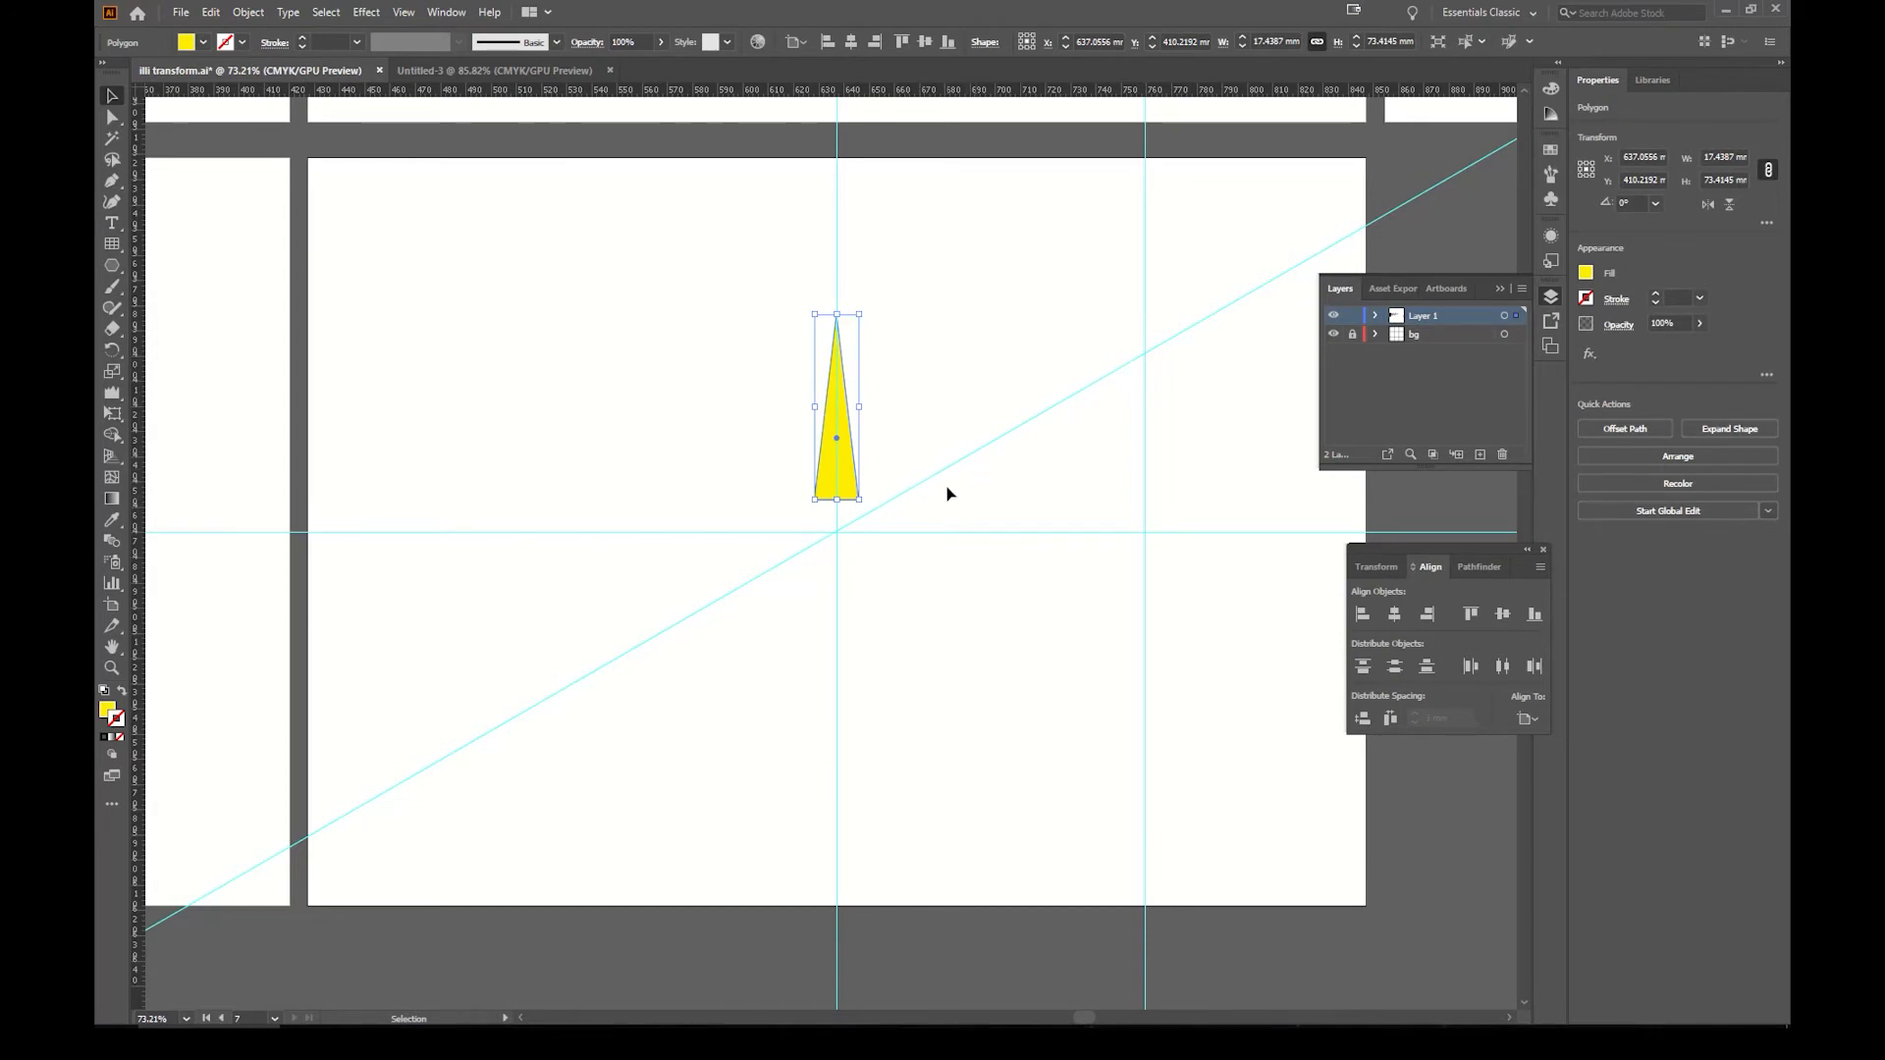
Step: Duplicate the yellow triangle straight up along the vertical guide so it overlaps half of the original, and deselect it
key("z")
left_click(870, 464)
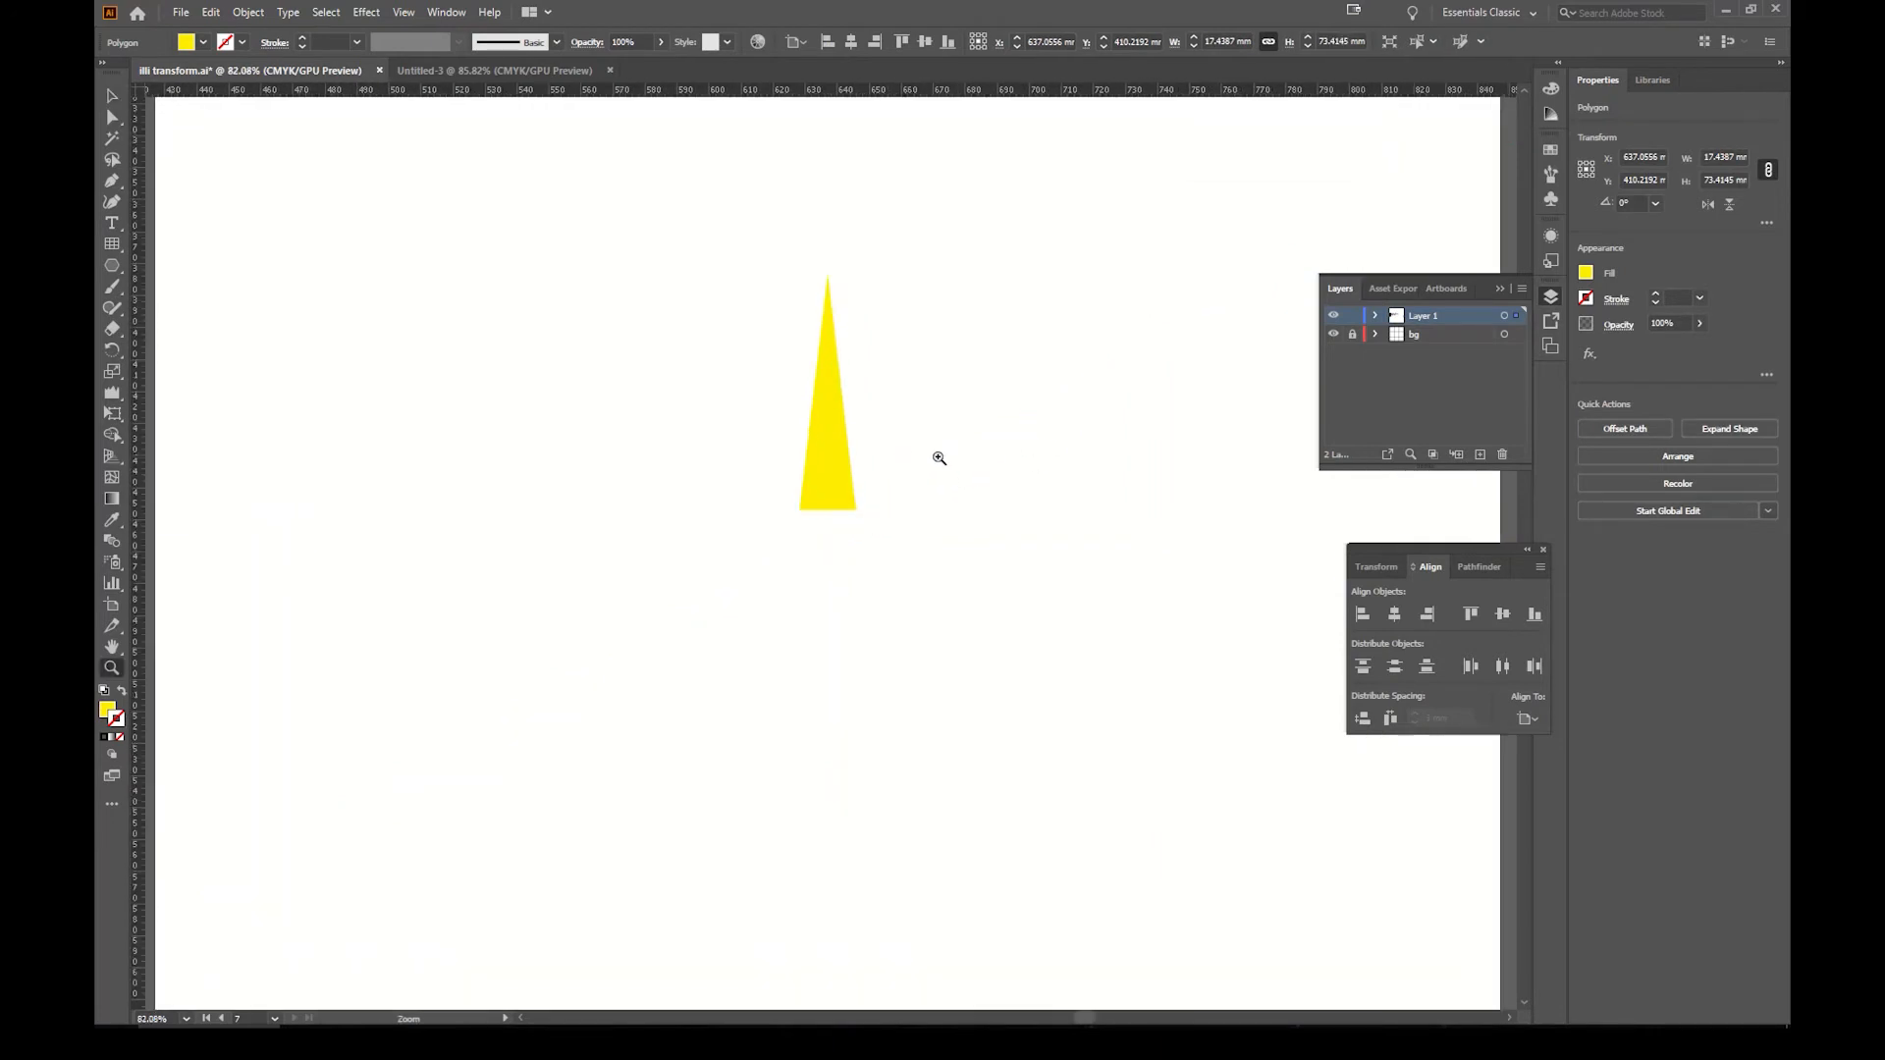
left_click_drag(906, 506, 927, 675)
key("v")
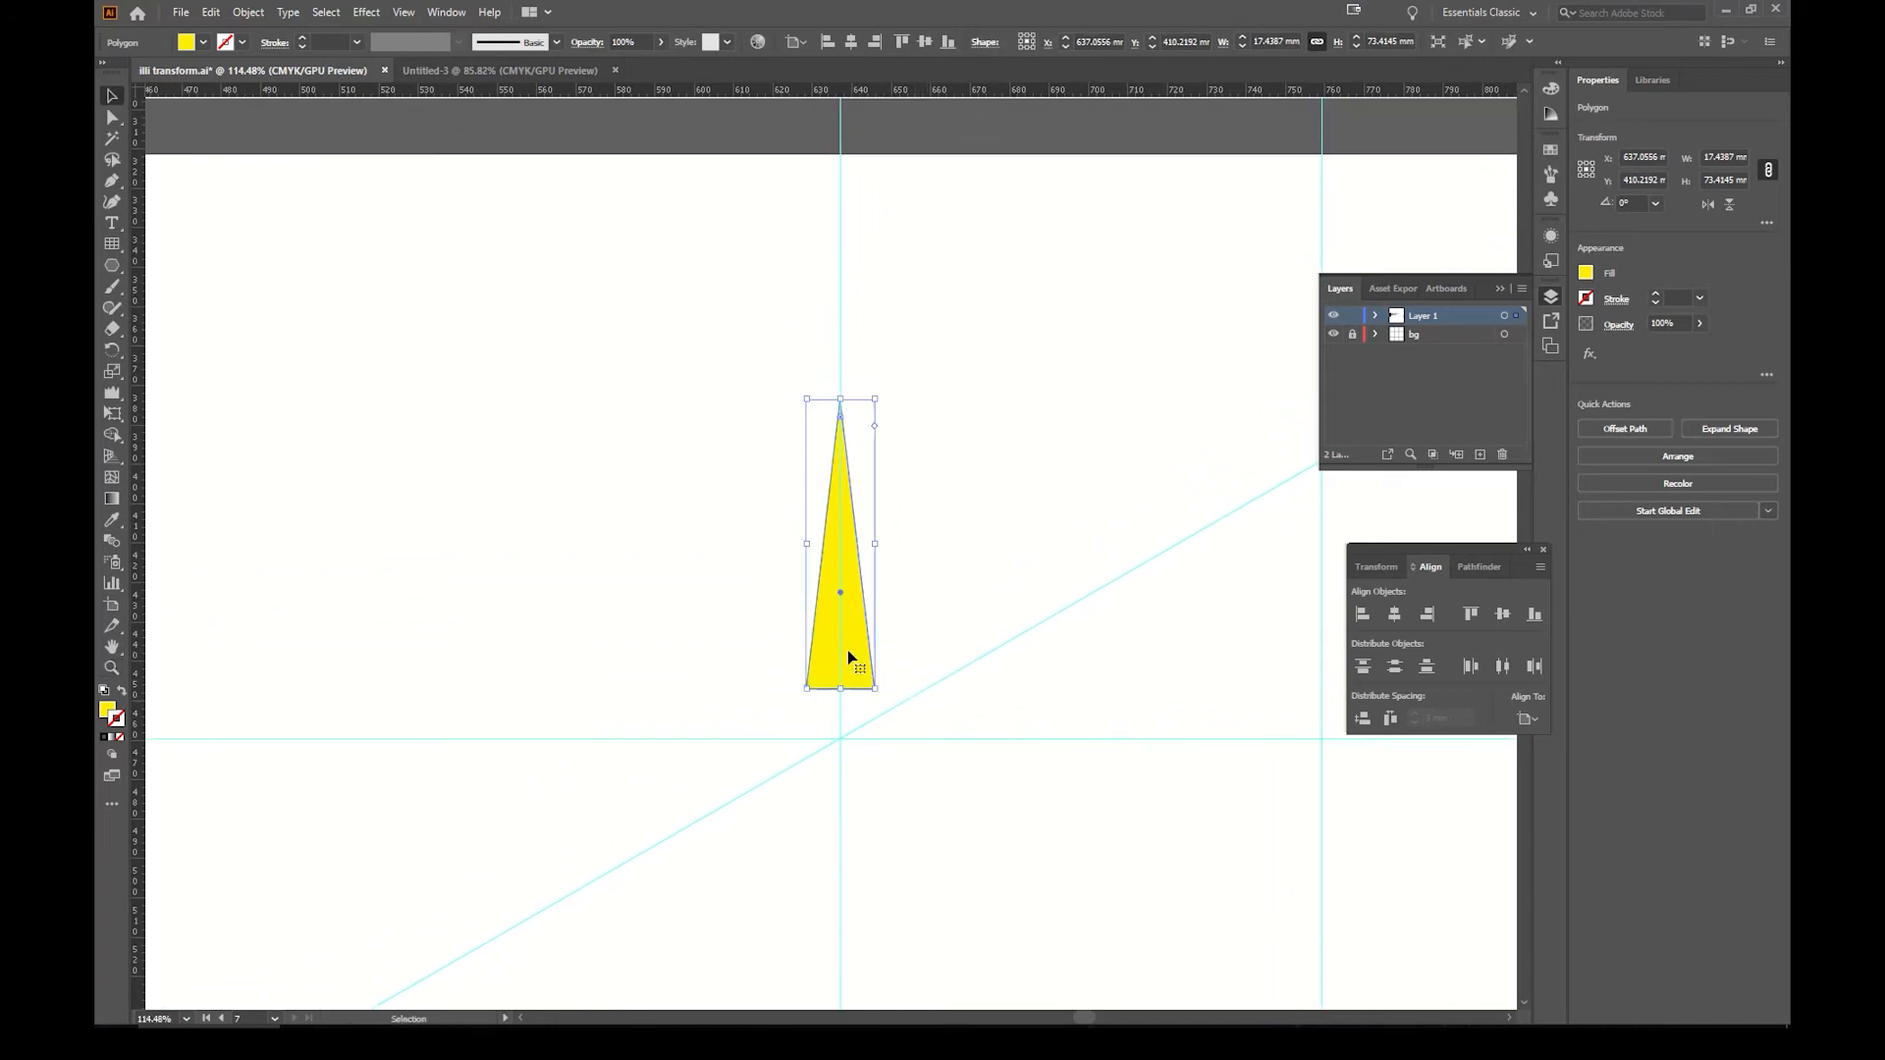
left_click_drag(863, 664, 858, 521)
key("ctrl+h")
left_click(961, 498)
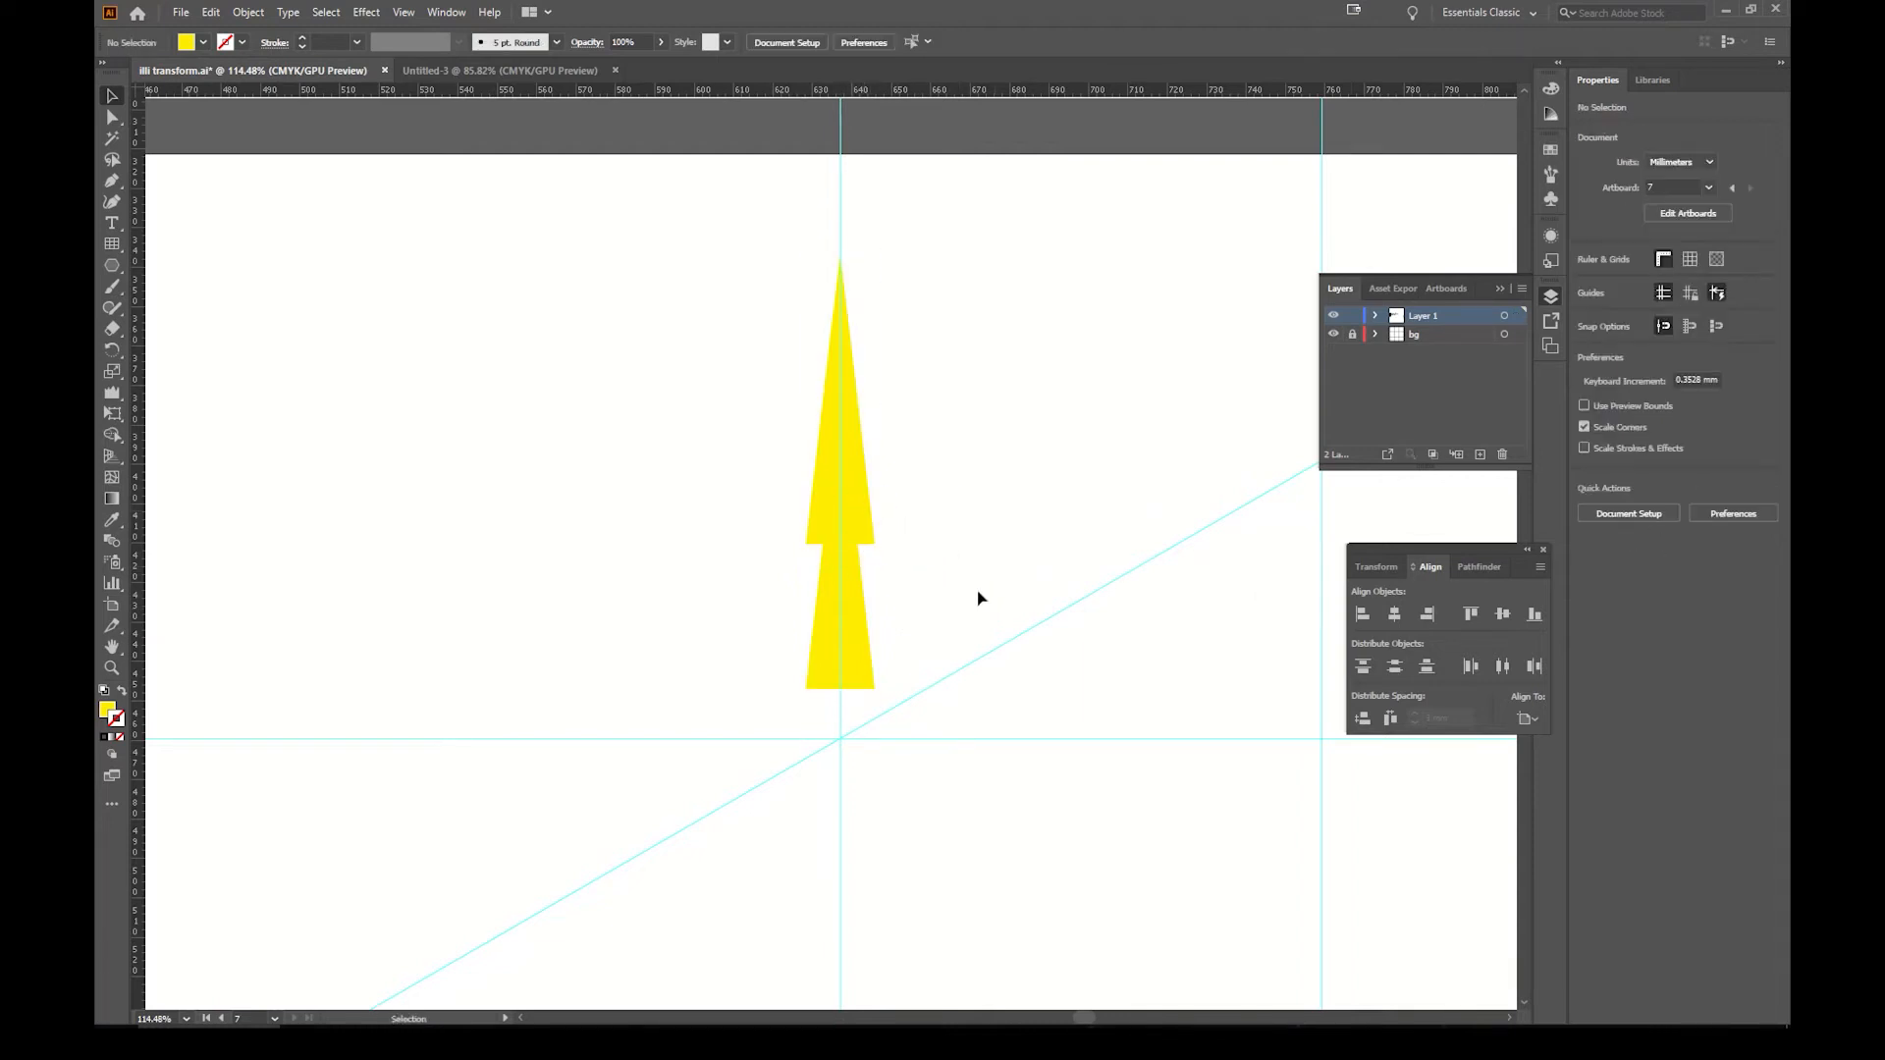
Step: Select both overlapping triangles, set their opacity to 40%, and deselect them
left_click_drag(866, 535, 854, 521)
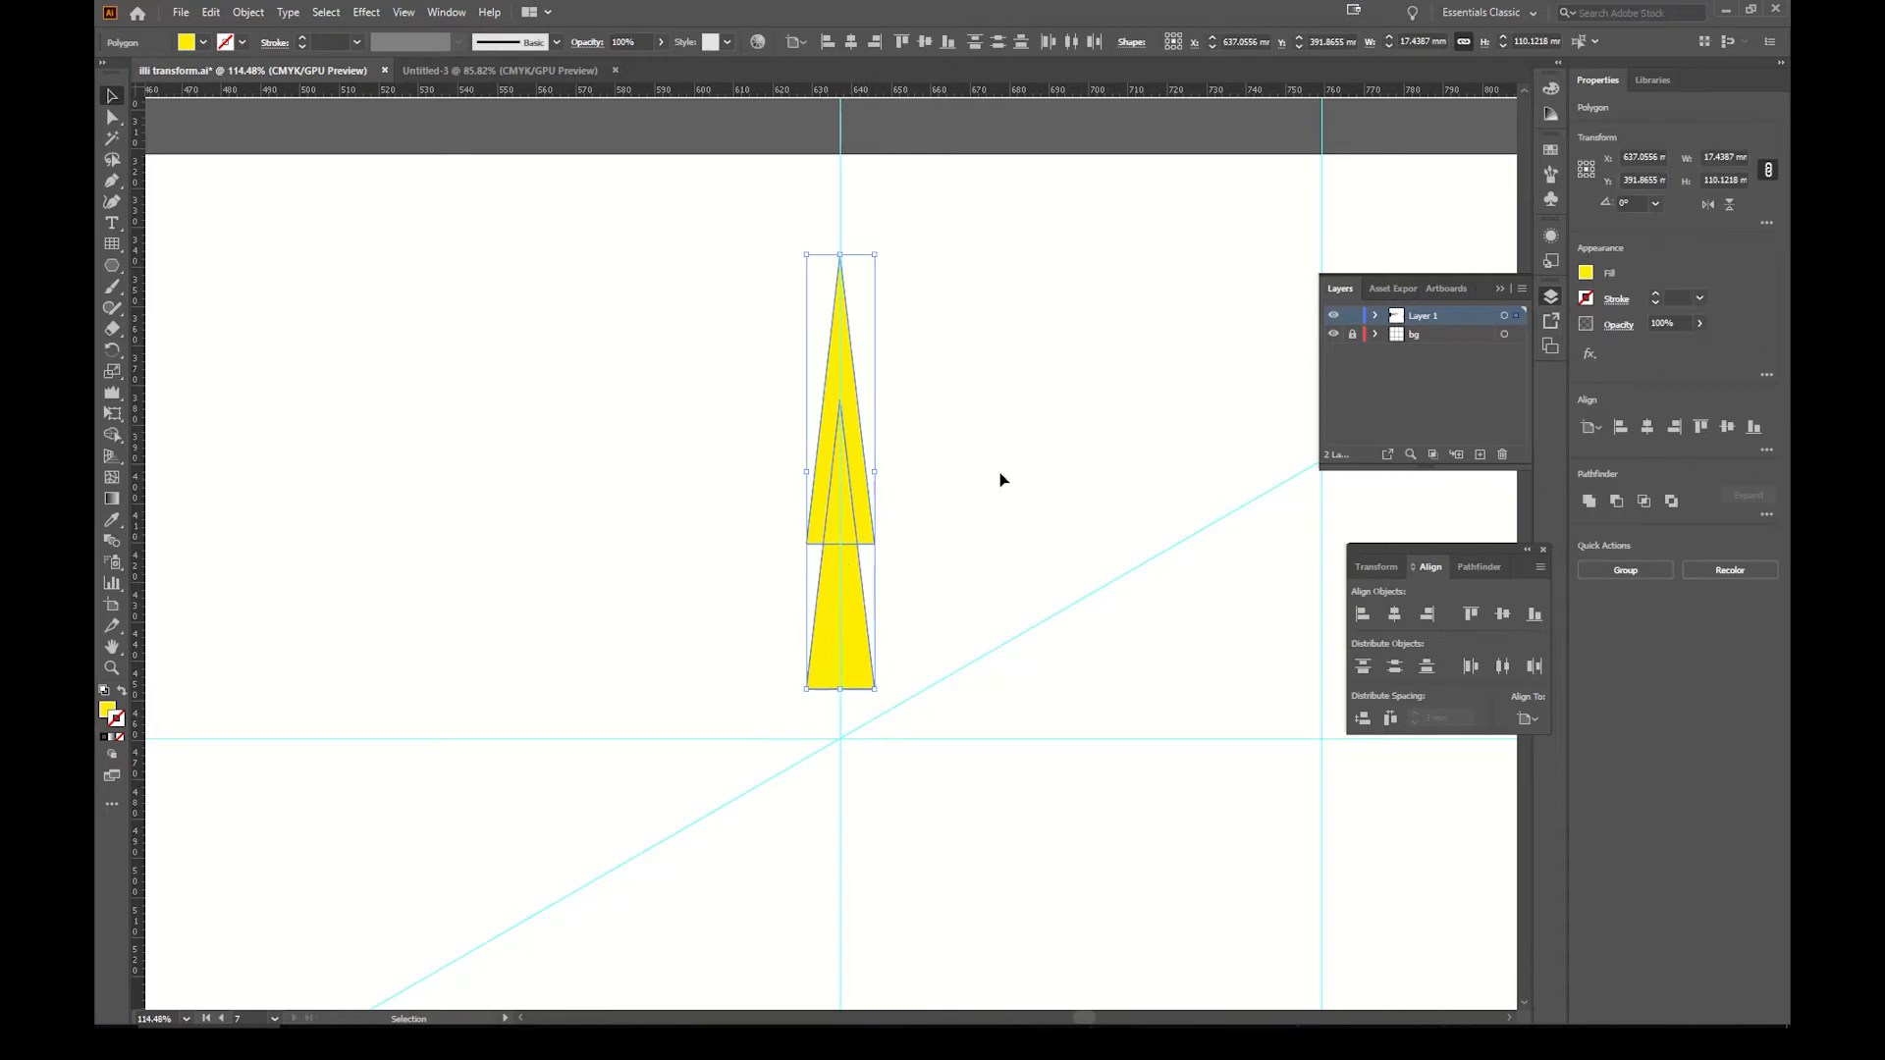
left_click(889, 470)
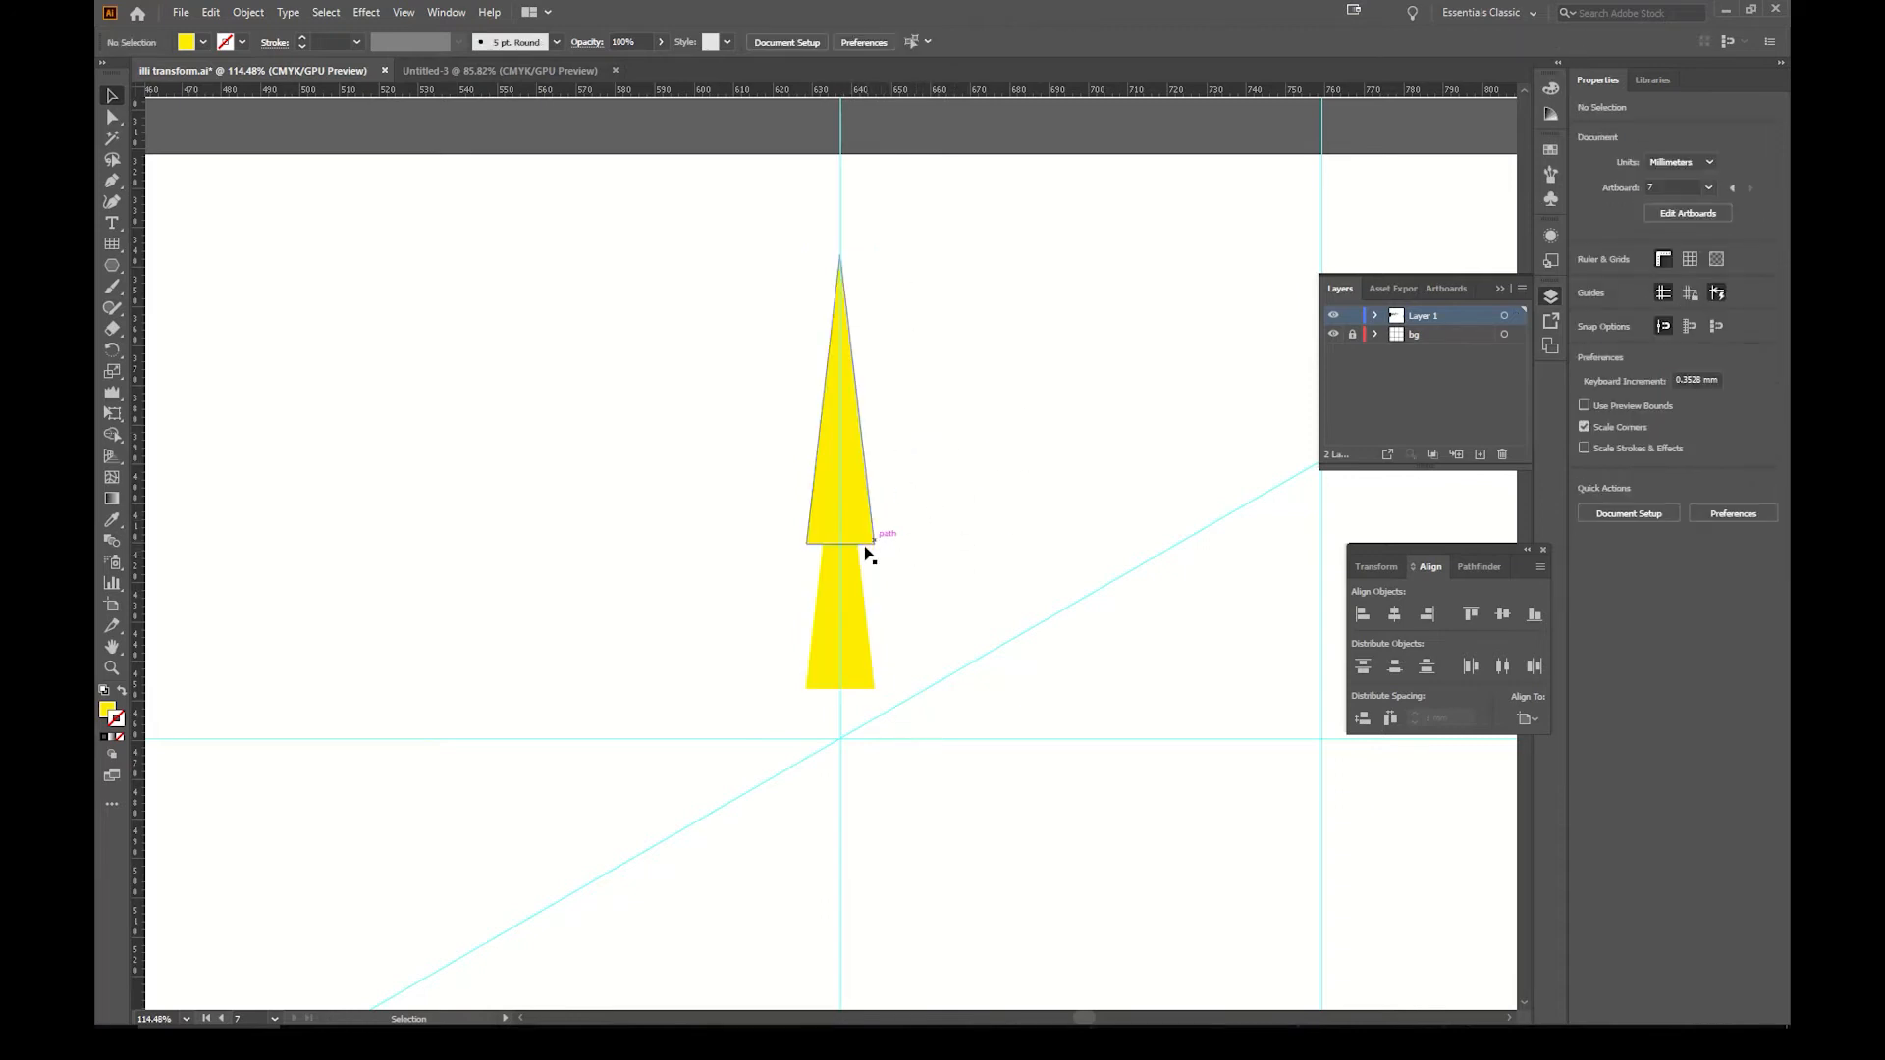
left_click_drag(887, 567, 850, 520)
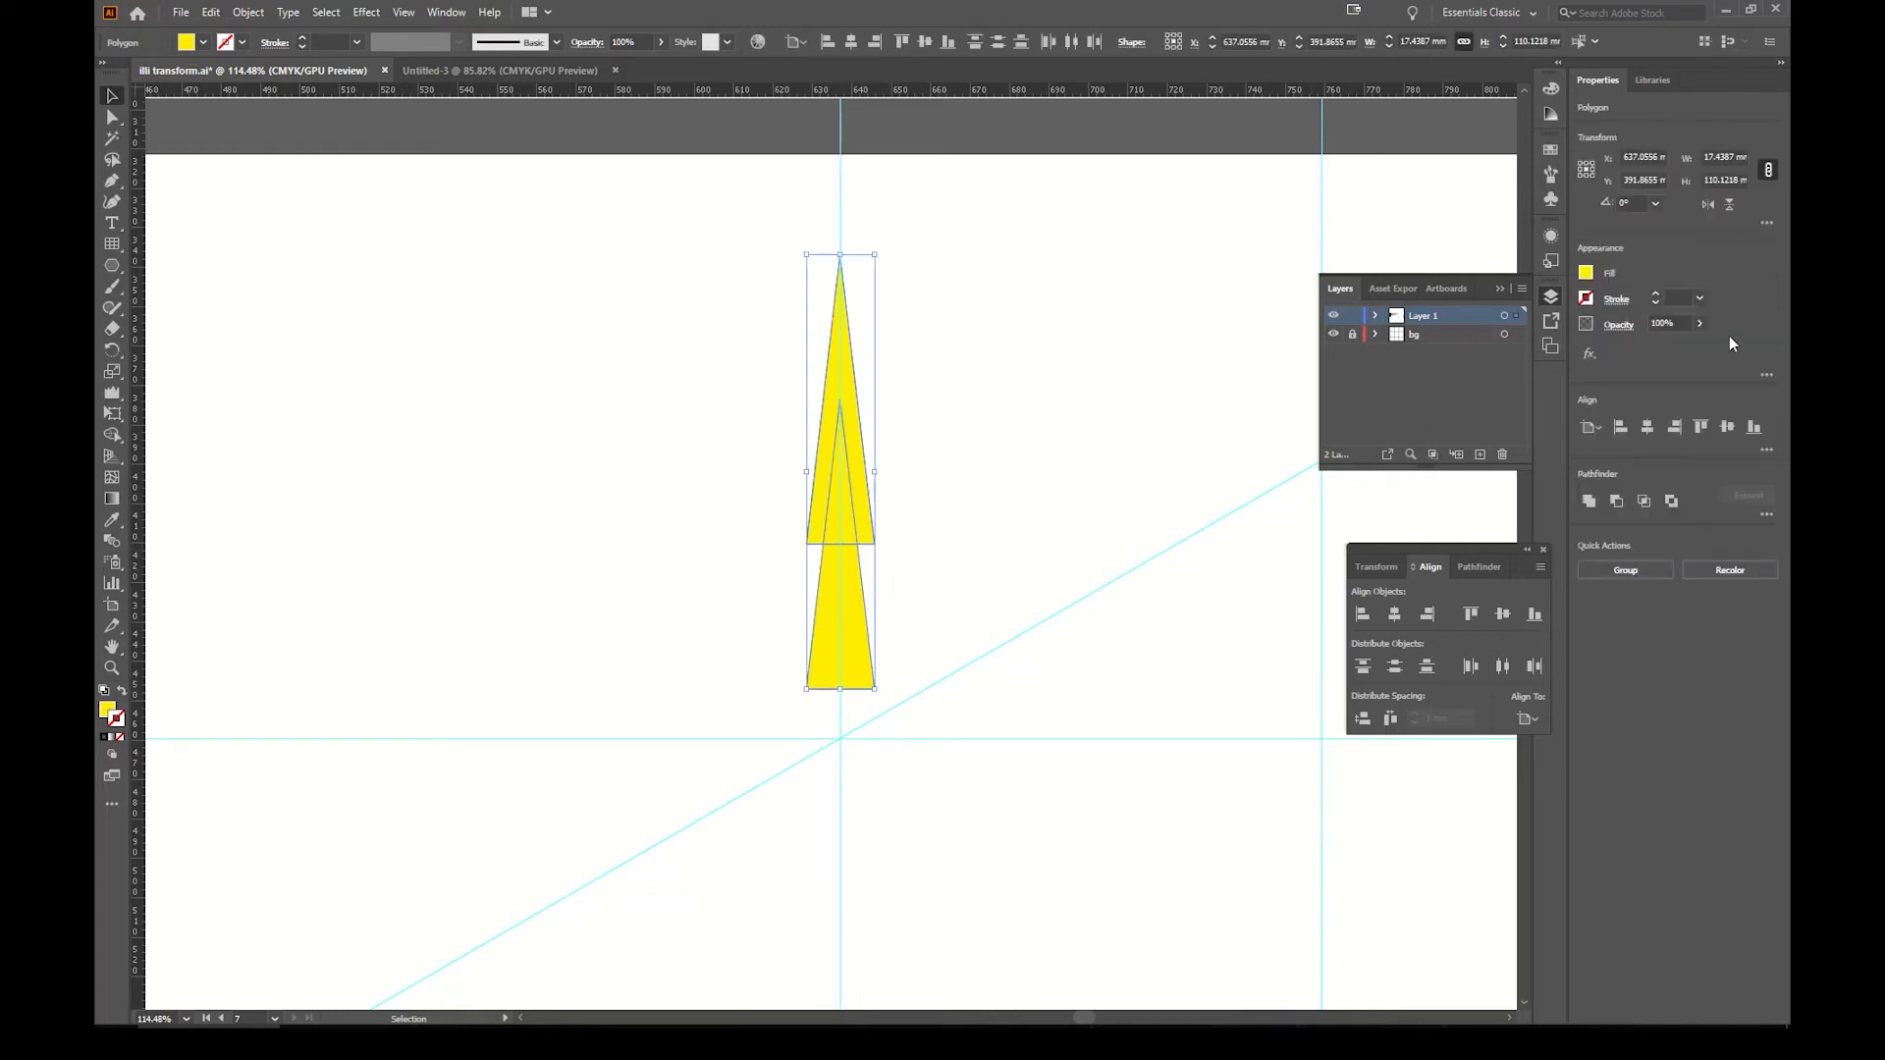
left_click(1698, 323)
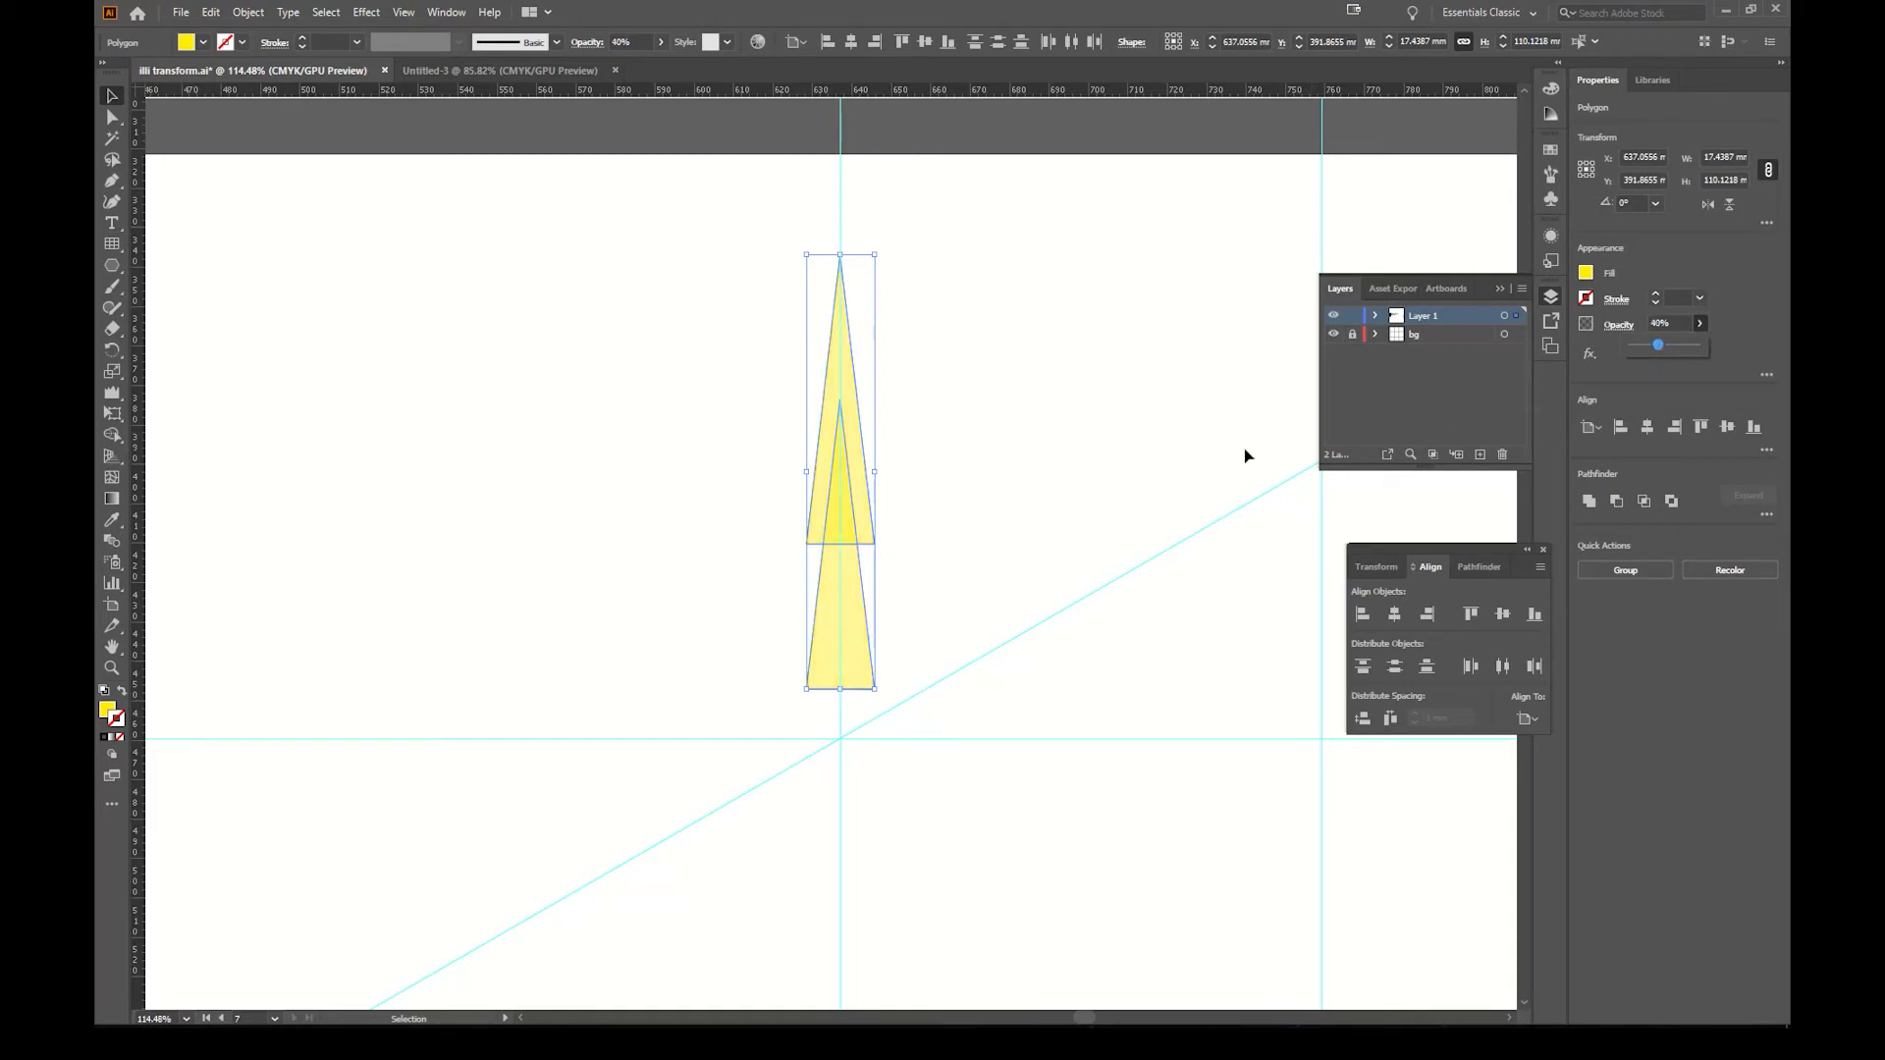
left_click(913, 539)
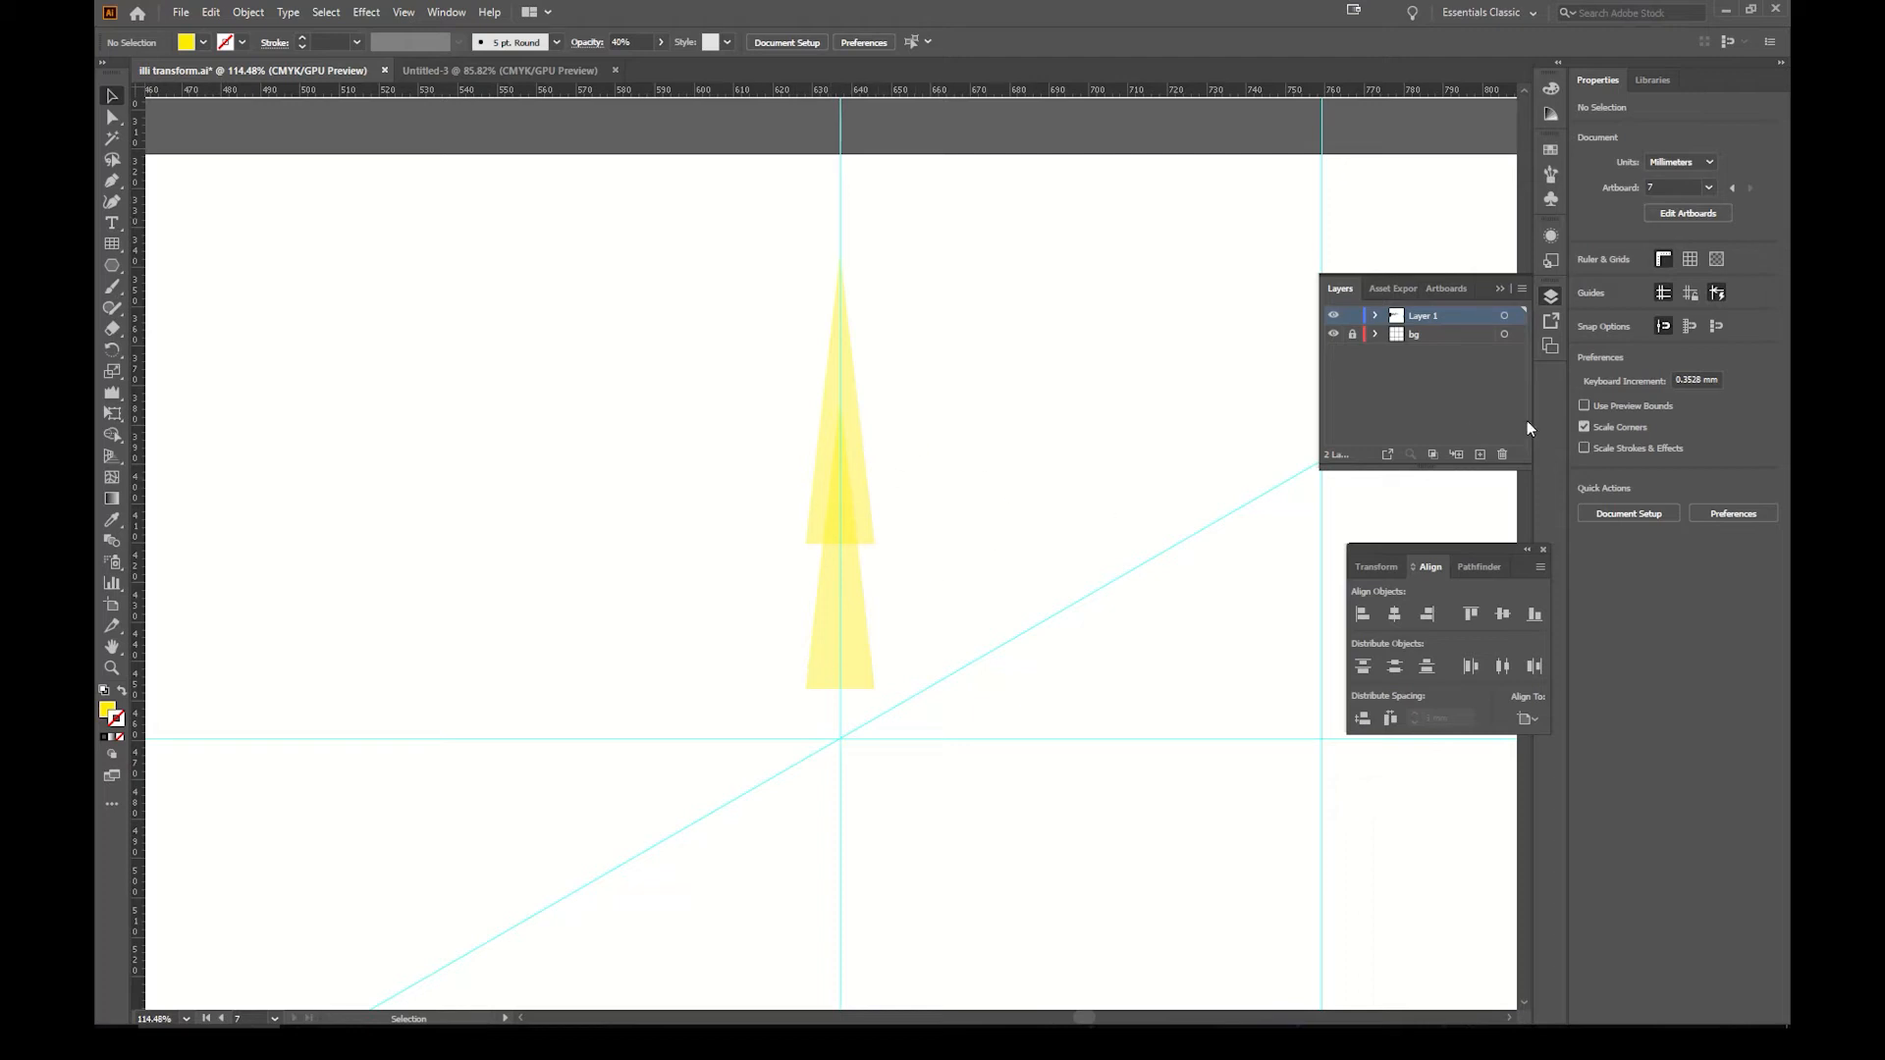
Step: Set the opacity of both overlapping triangles to 67% and reselect the pair
left_click(854, 522)
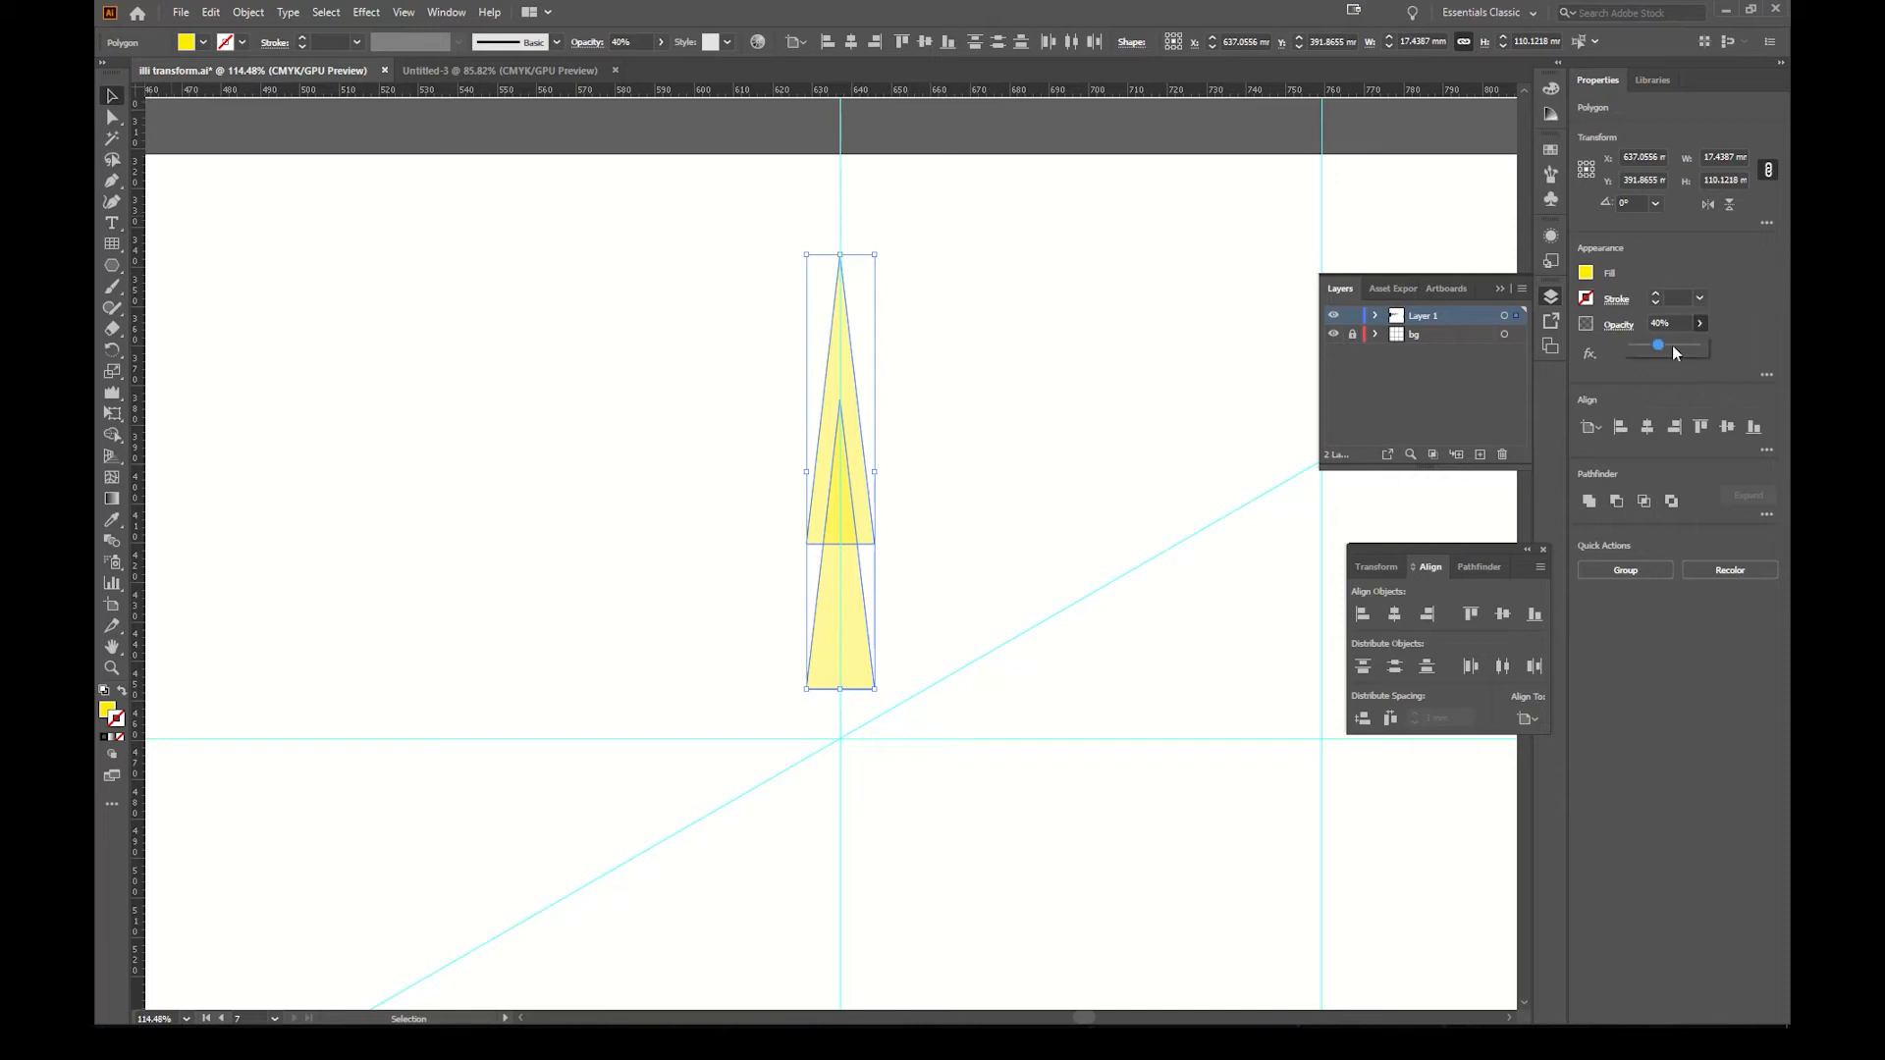
left_click(997, 506)
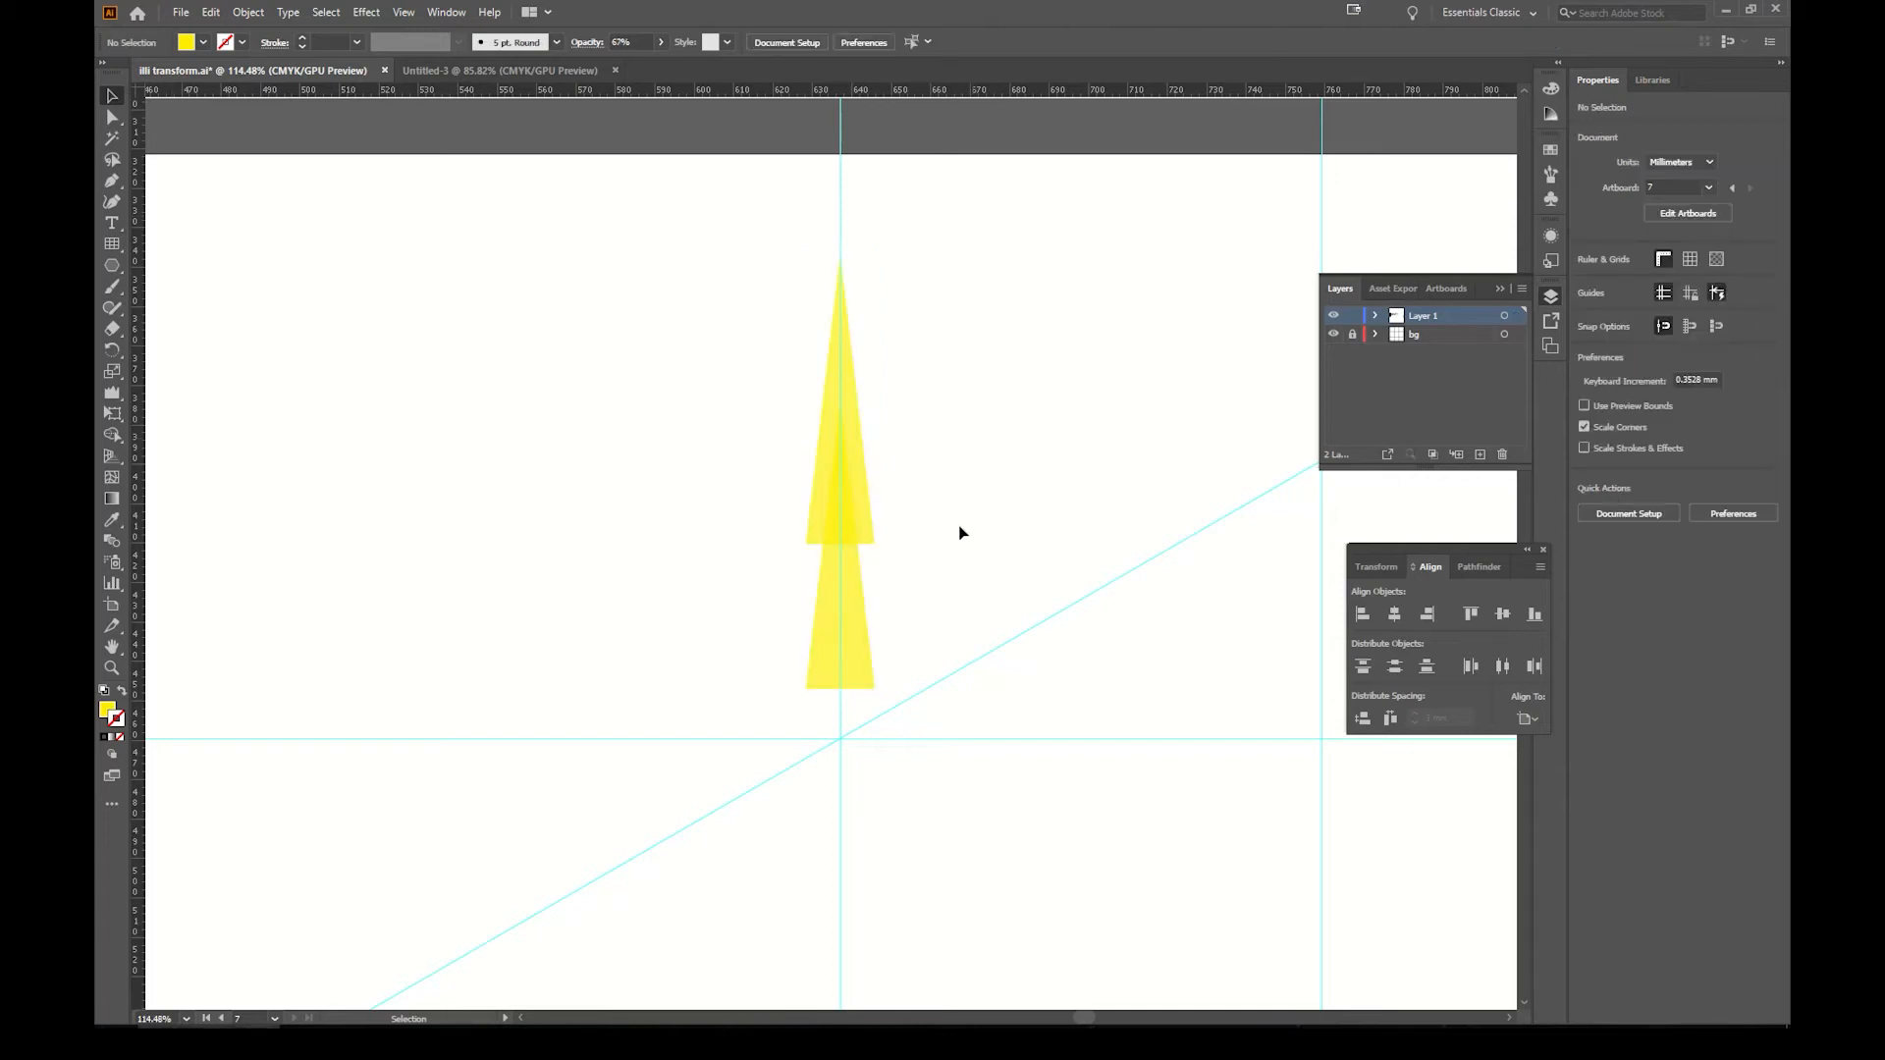
left_click_drag(873, 532, 854, 514)
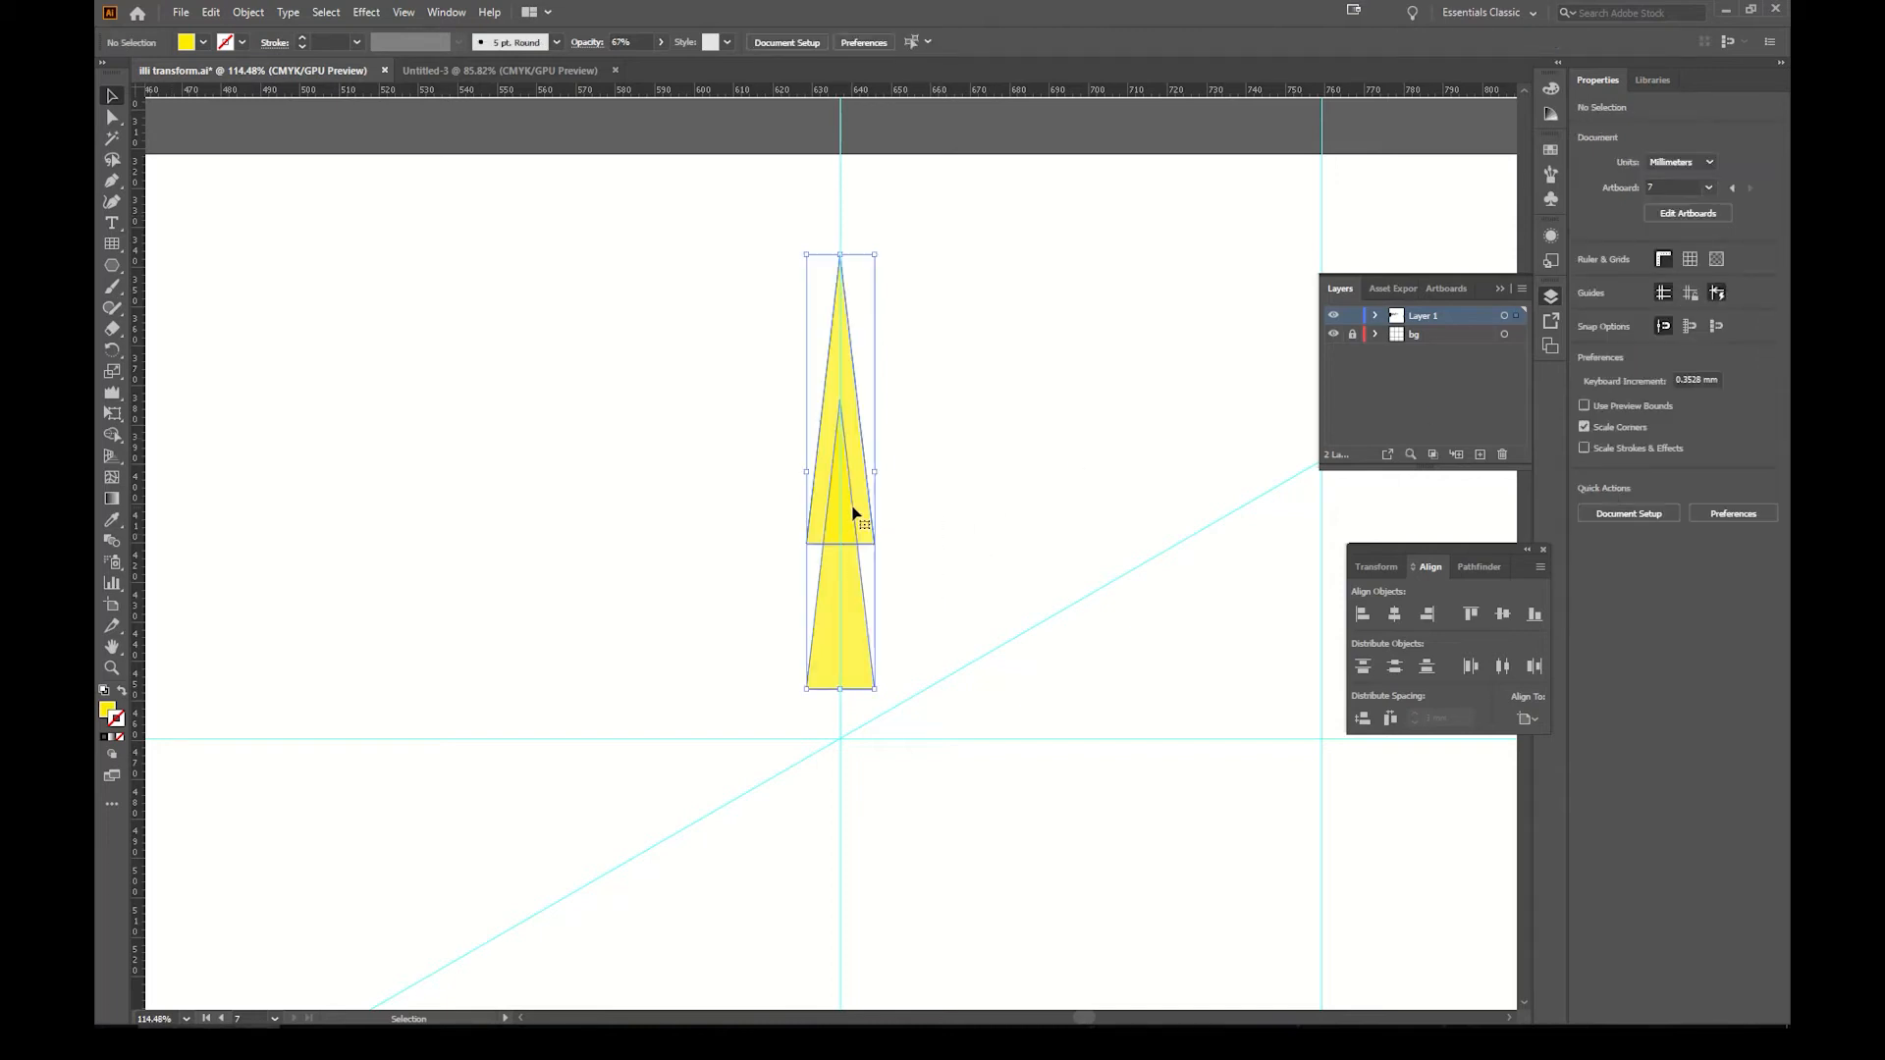
Step: Rotate copies of the triangle pair around the guide intersection in 60° increments to complete a six-armed pattern, and deselect
key("r")
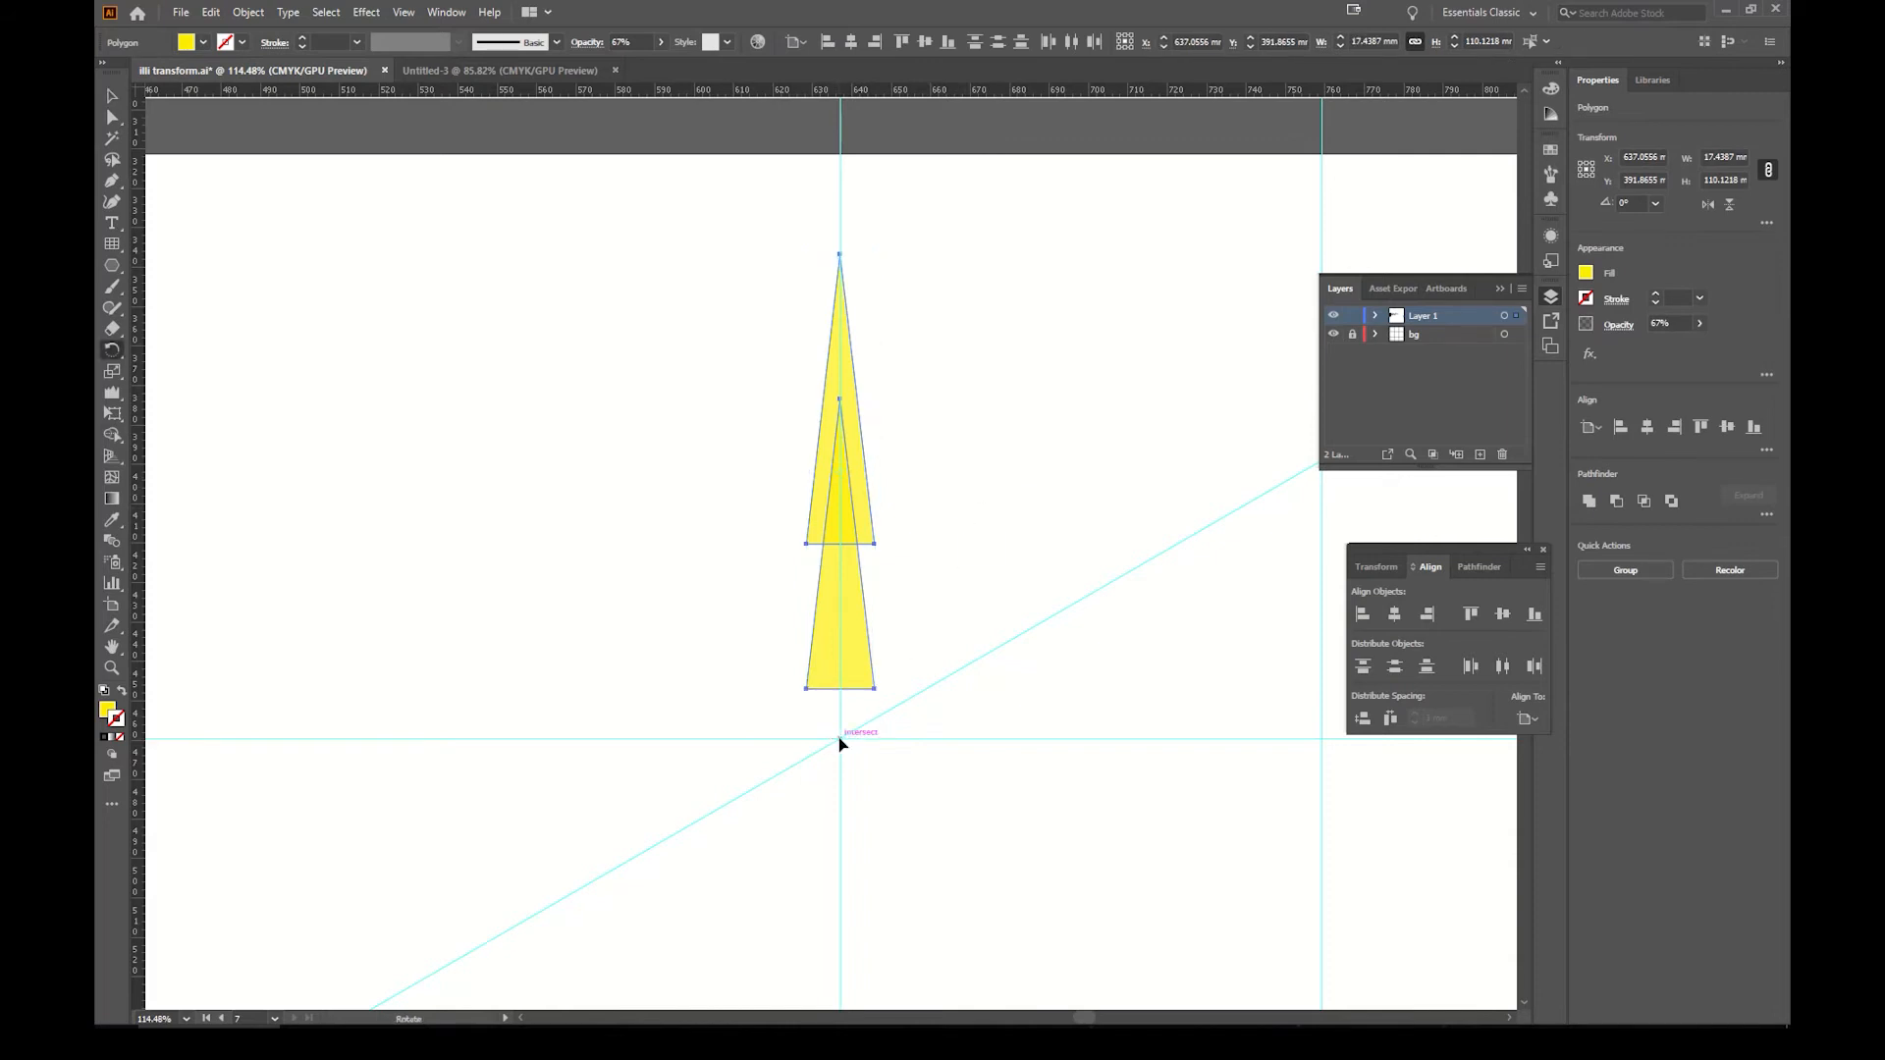
left_click_drag(841, 254, 1273, 498)
key("ctrl+d")
key("ctrl+d")
key("ctrl+d")
key("ctrl+d")
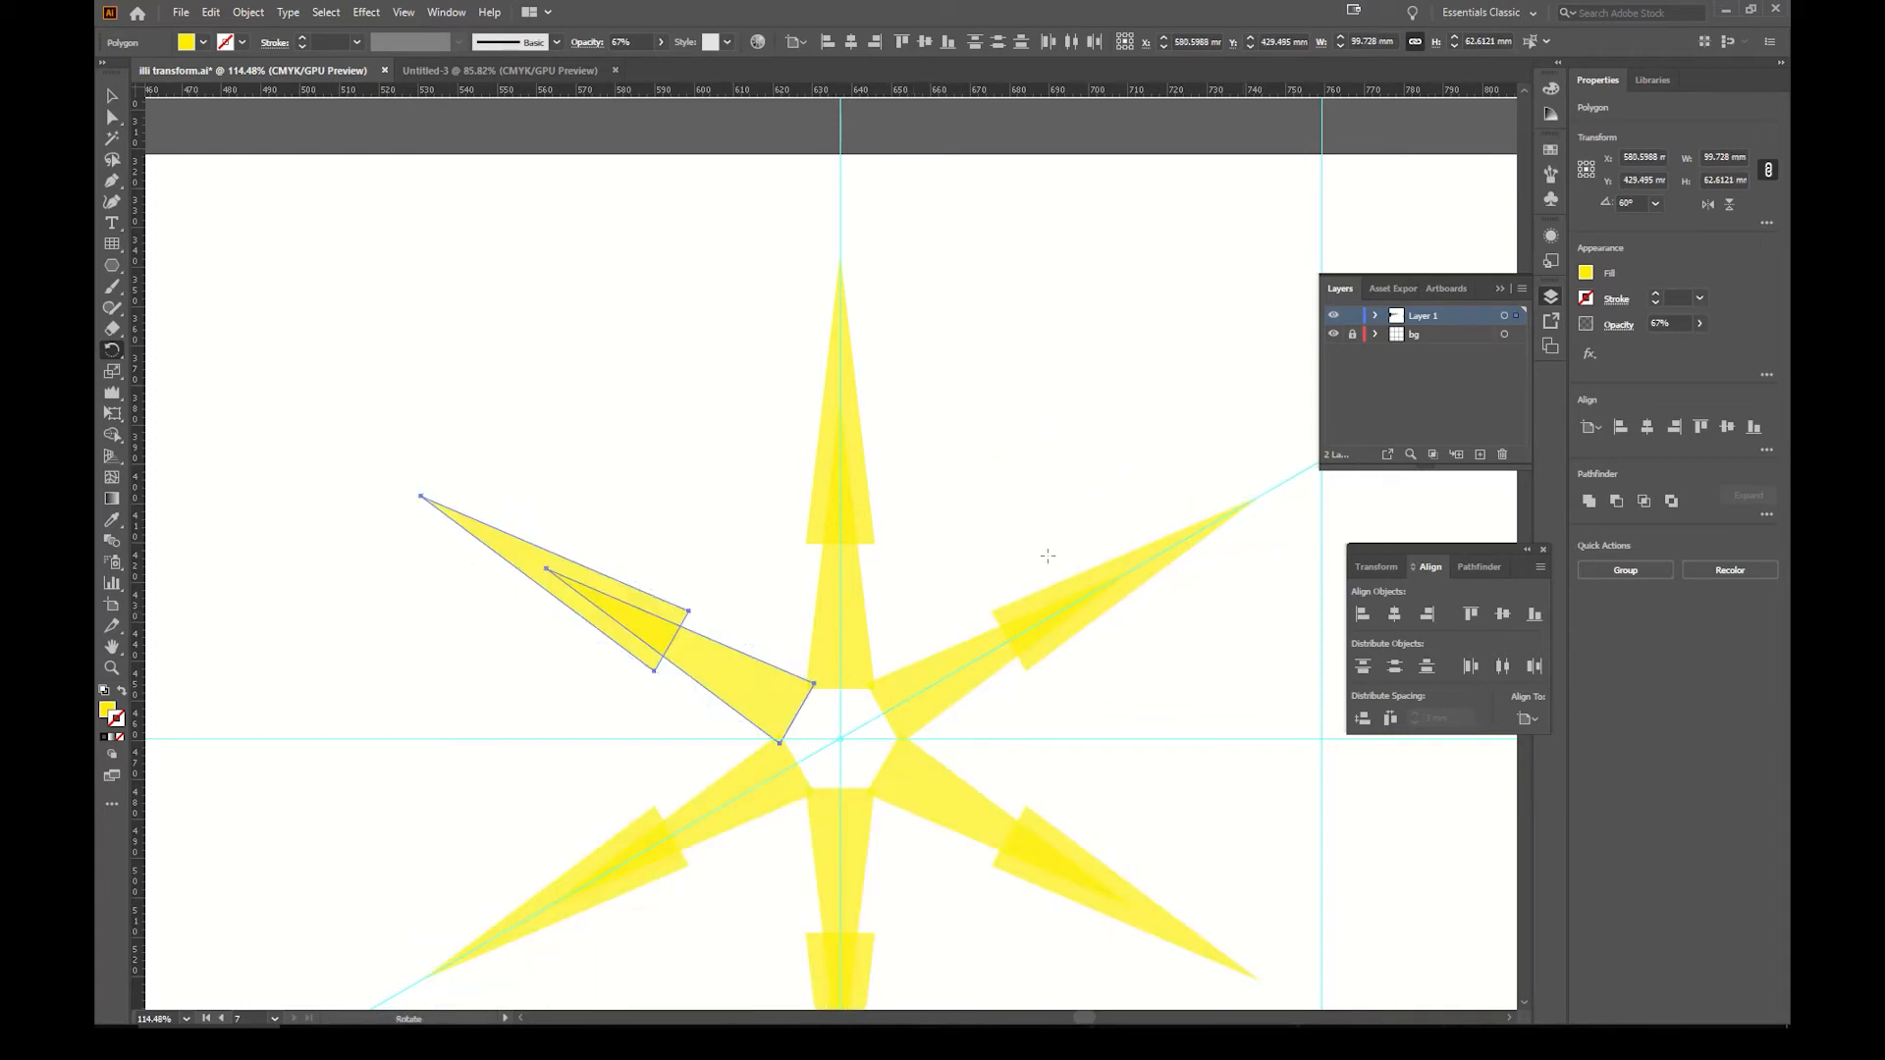
key("v")
left_click(995, 557)
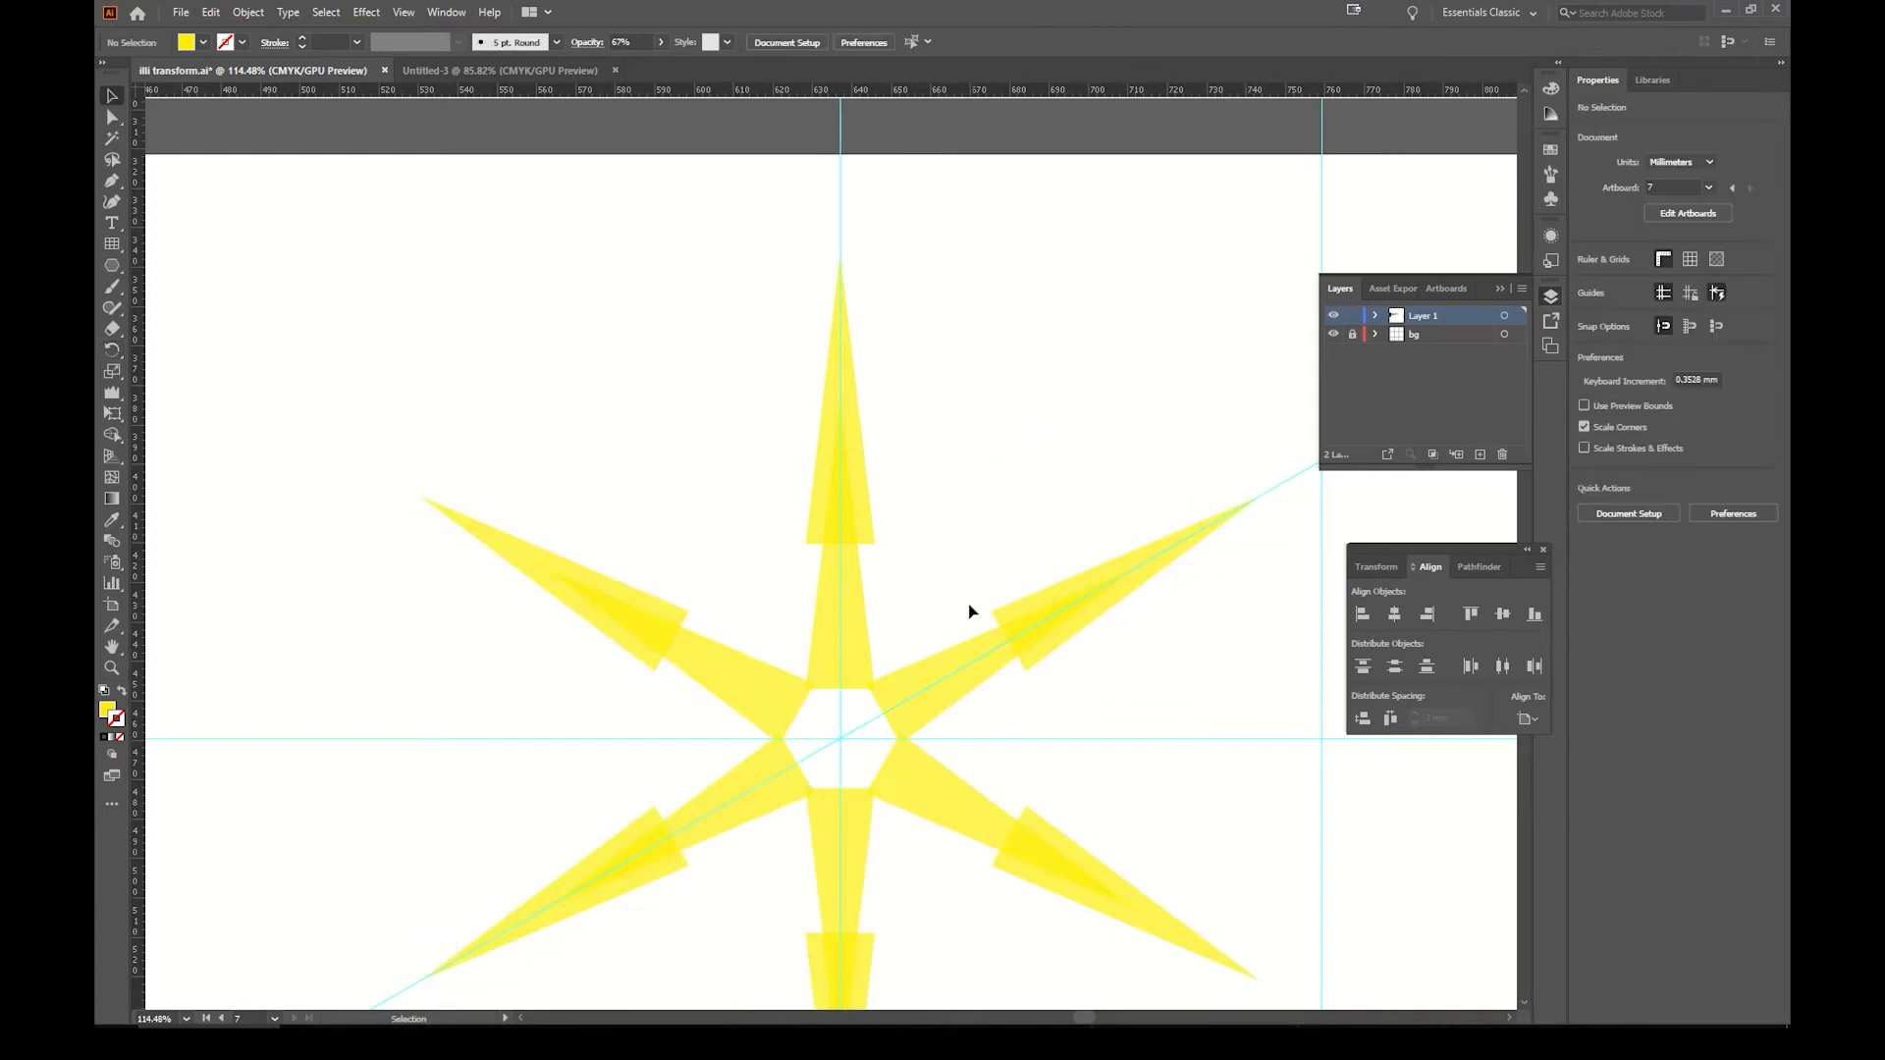
Step: Undo the rotated copies of the triangle pair, keeping only the upright pair above the guide intersection
key("z")
left_click(969, 664, "alt")
left_click_drag(905, 655, 1034, 530)
key("ctrl+z")
key("ctrl+z")
key("ctrl+z")
key("ctrl+z")
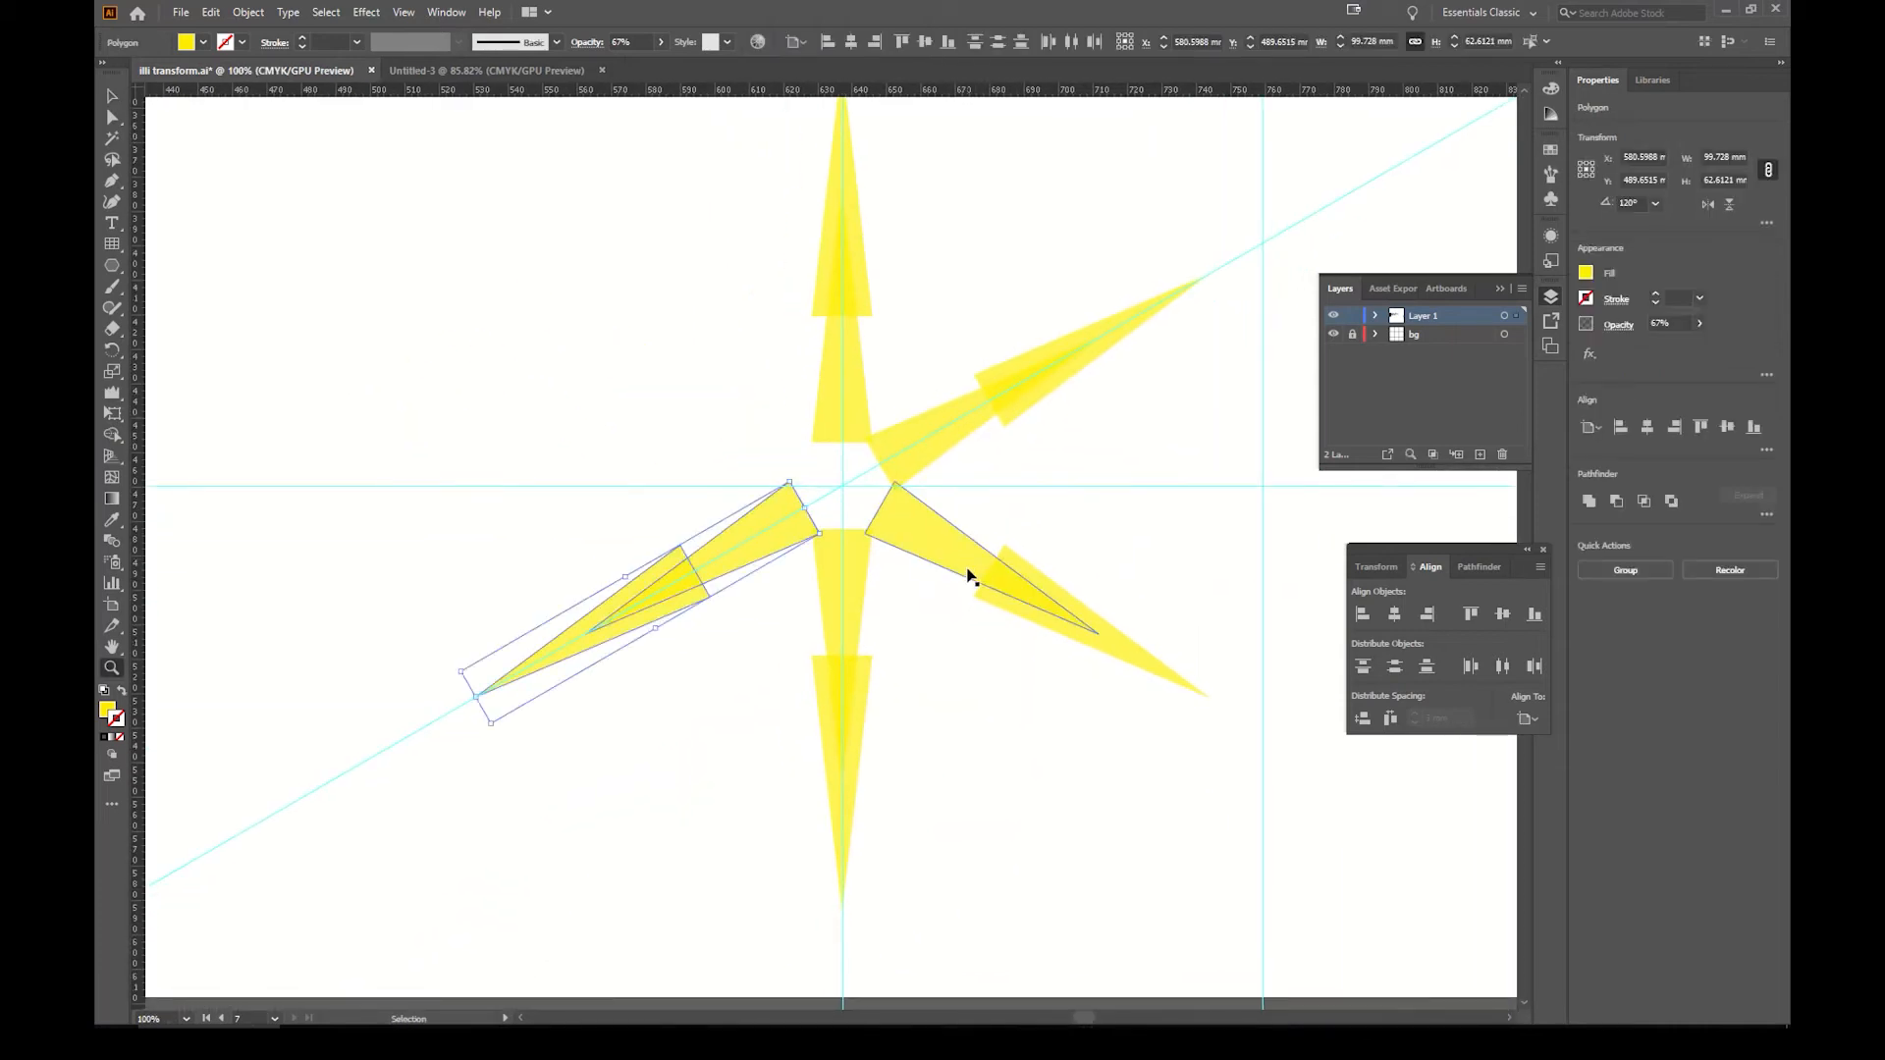
key("ctrl+z")
key("ctrl+z")
Step: Rotate the pair of overlapping triangles 180° in place so their tips point down toward the guide intersection
left_click_drag(964, 560, 961, 609)
key("v")
left_click(896, 412)
left_click(854, 336)
left_click_drag(858, 345, 844, 803)
left_click_drag(844, 803, 847, 799)
key("ctrl+z")
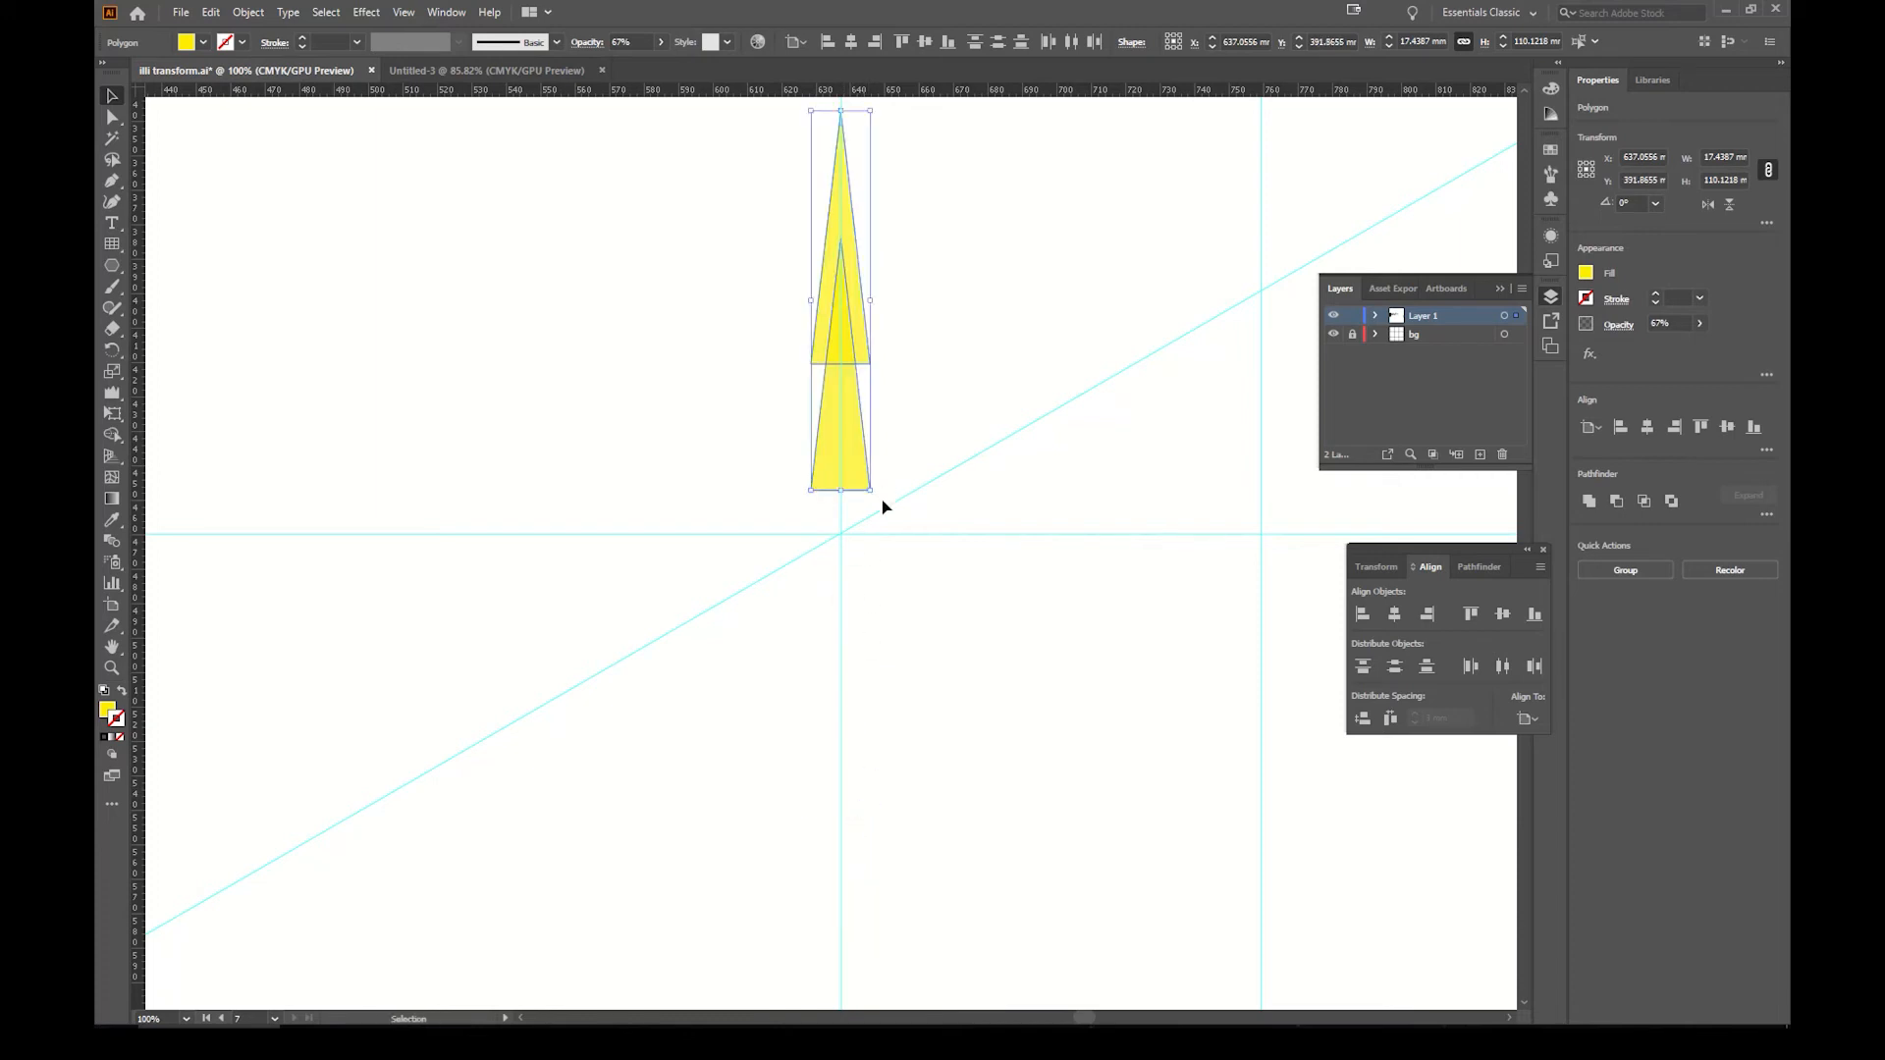
left_click_drag(879, 494, 830, 162)
left_click_drag(970, 304, 939, 427)
left_click_drag(892, 309, 870, 235)
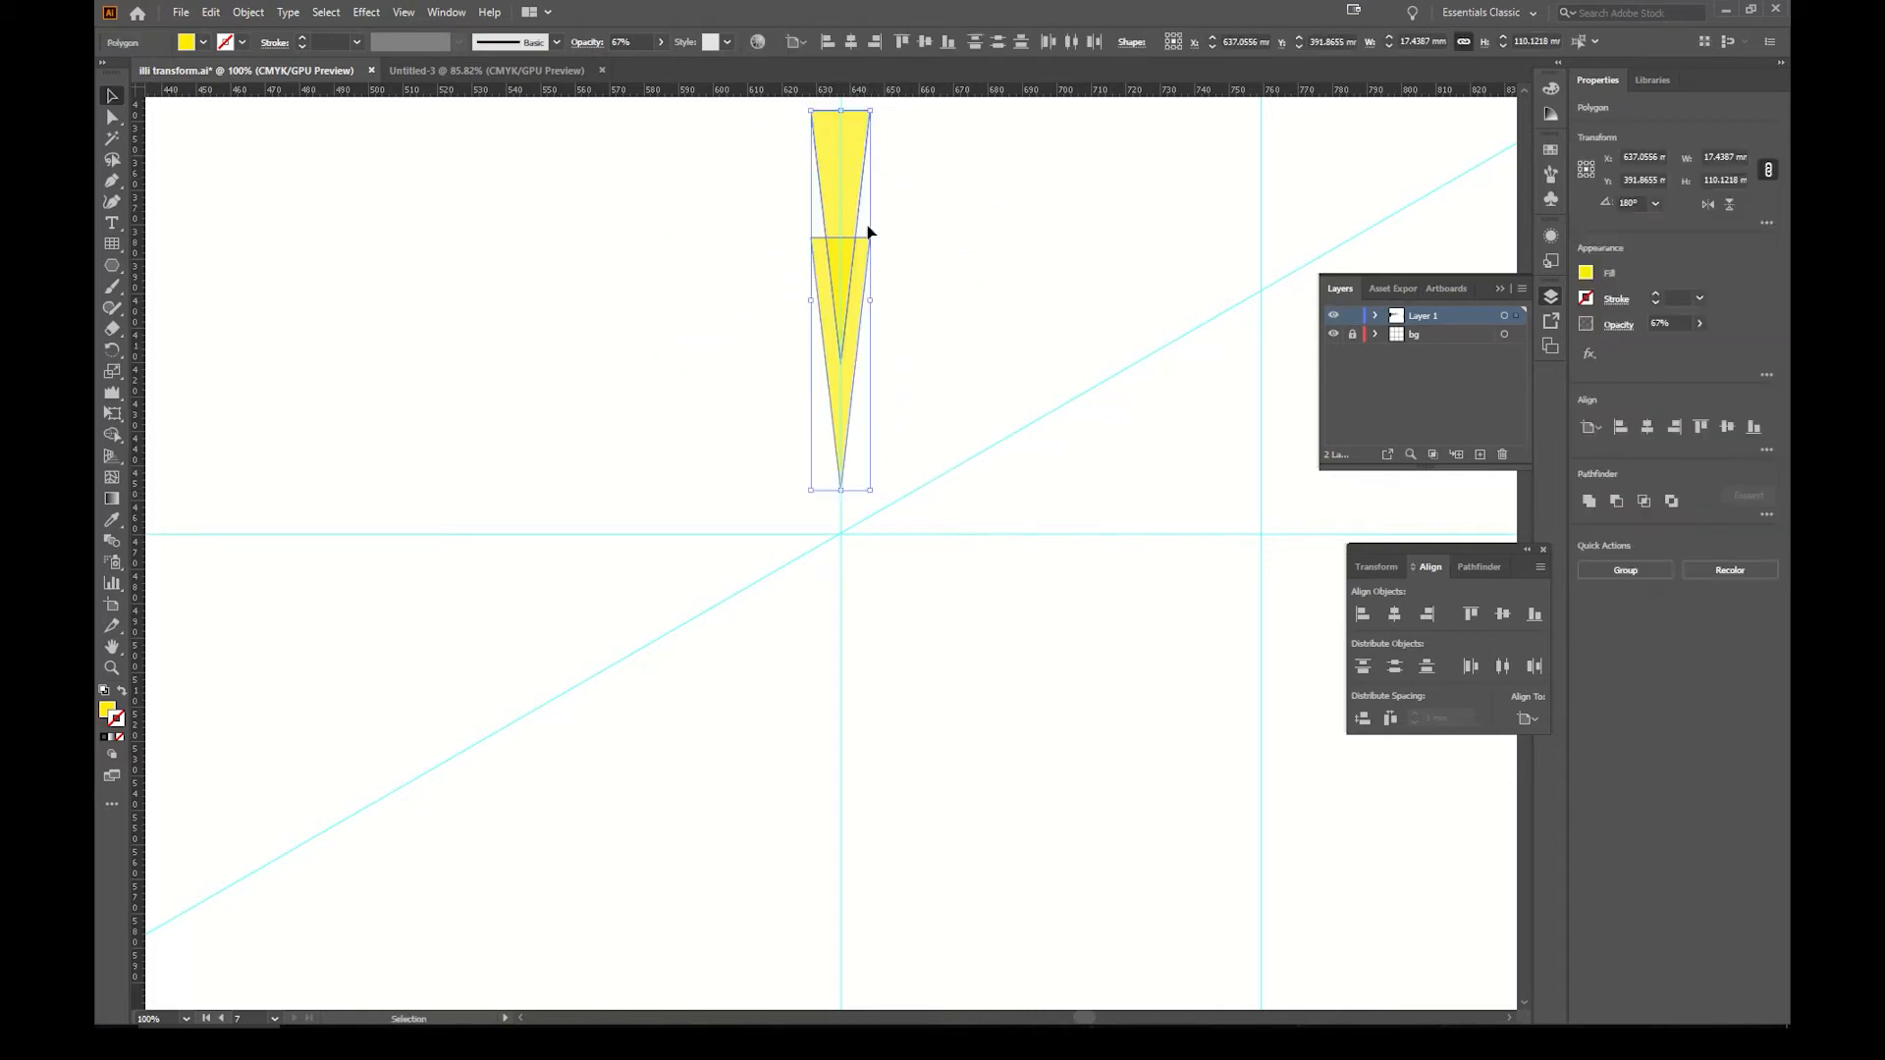
Step: Copy the inverted triangle pair around the guide intersection, rotated 60° onto the angled guide, and repeat until six arms surround the centre
key("r")
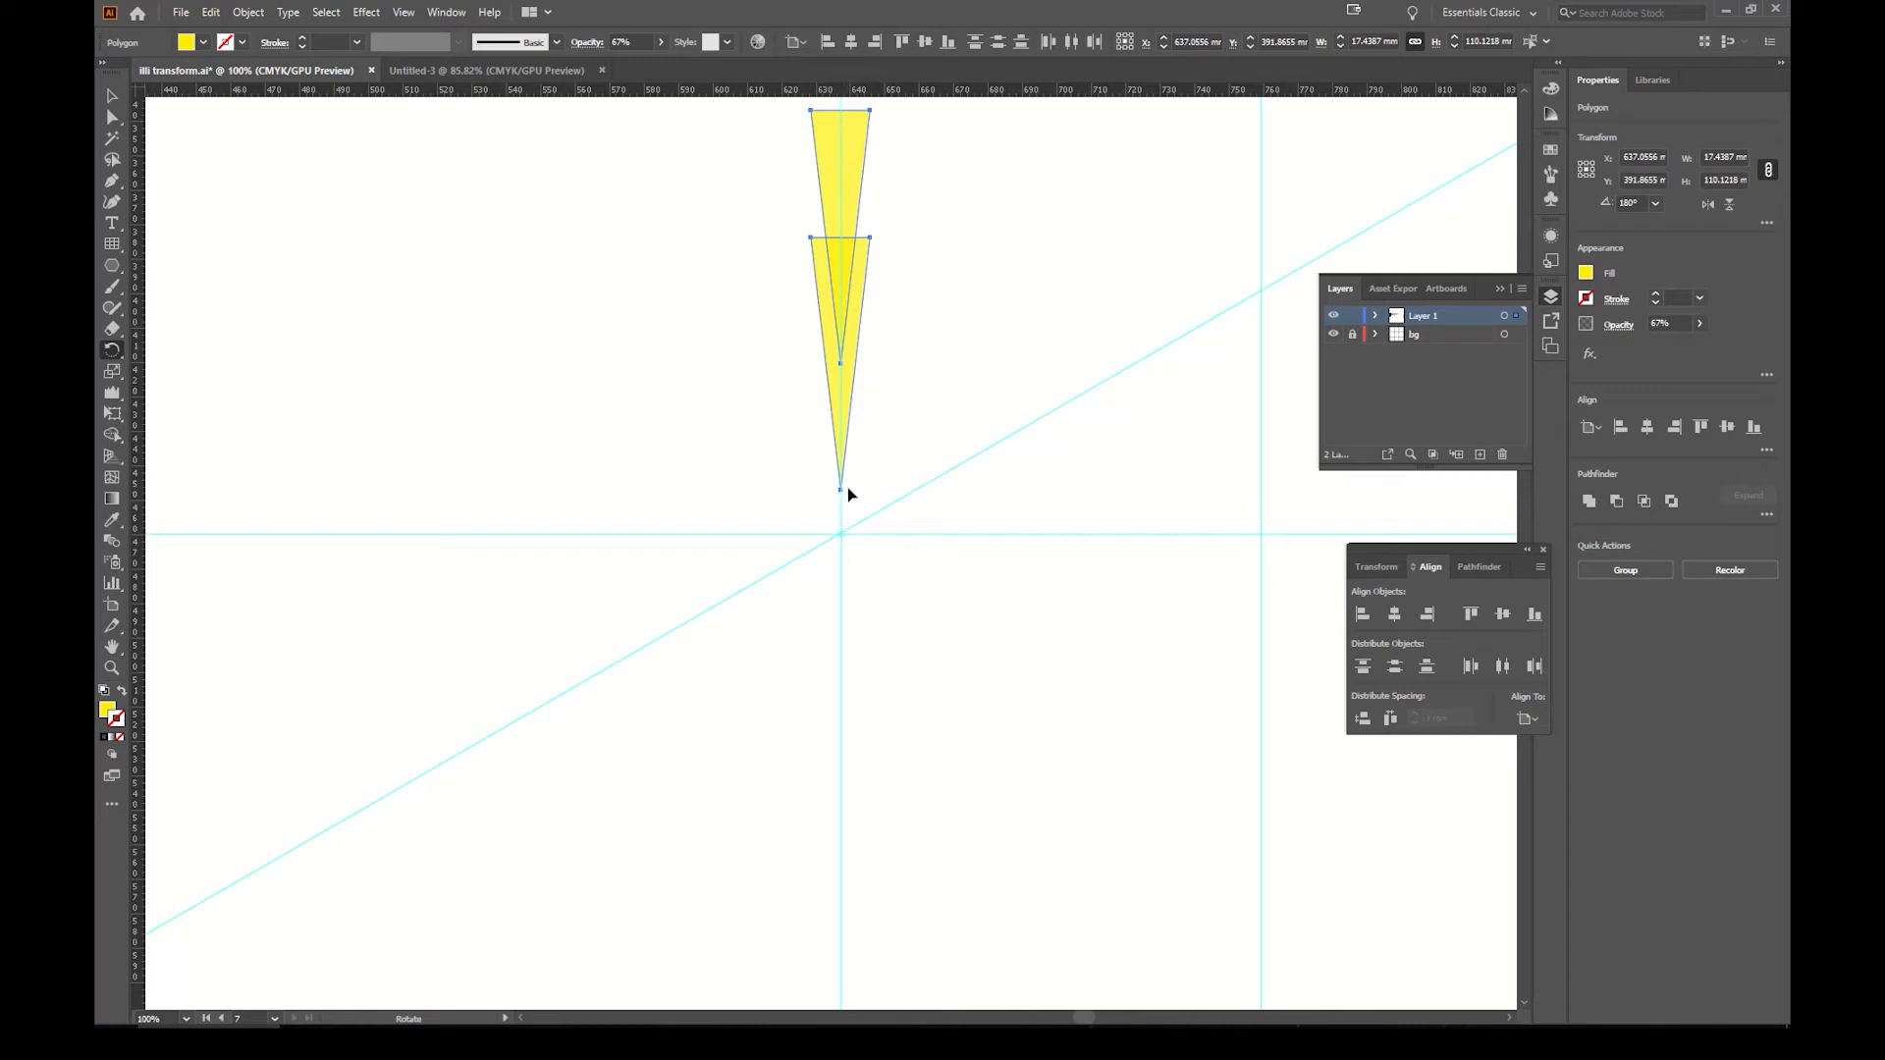
left_click_drag(842, 493, 881, 514)
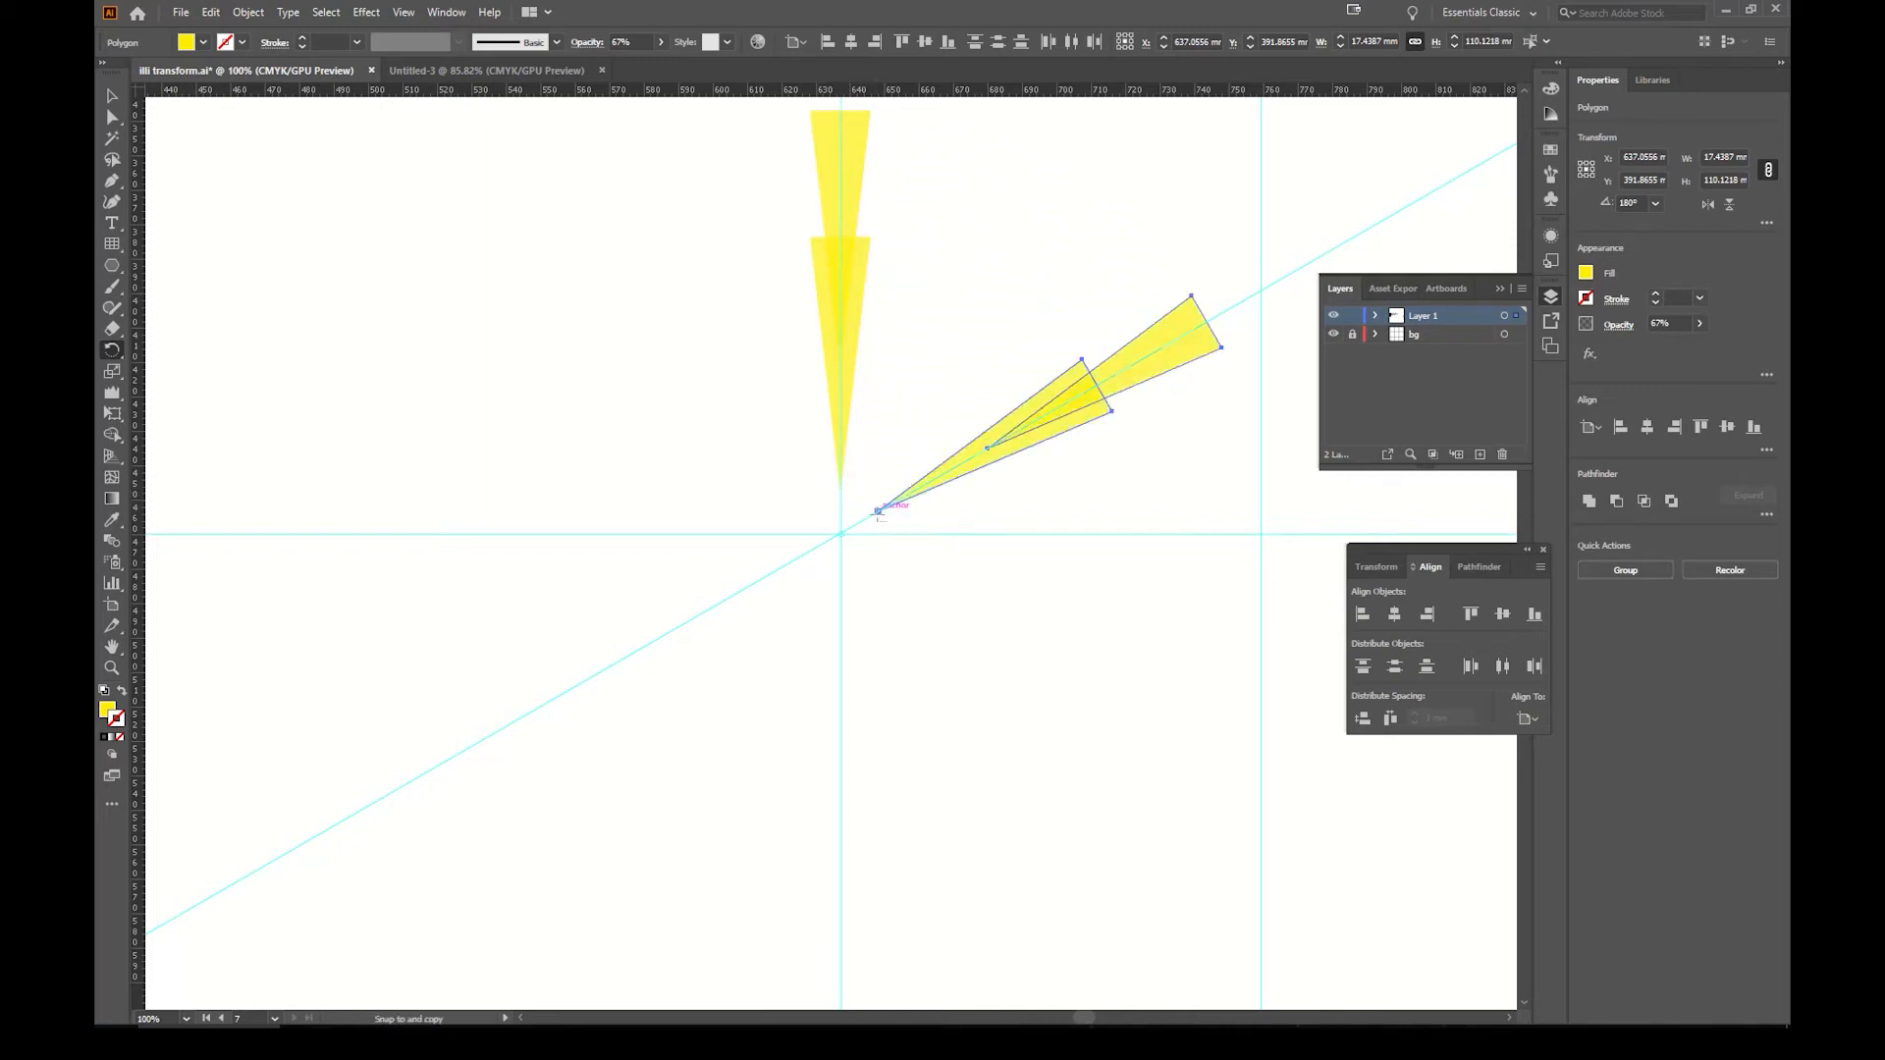
key("ctrl+d")
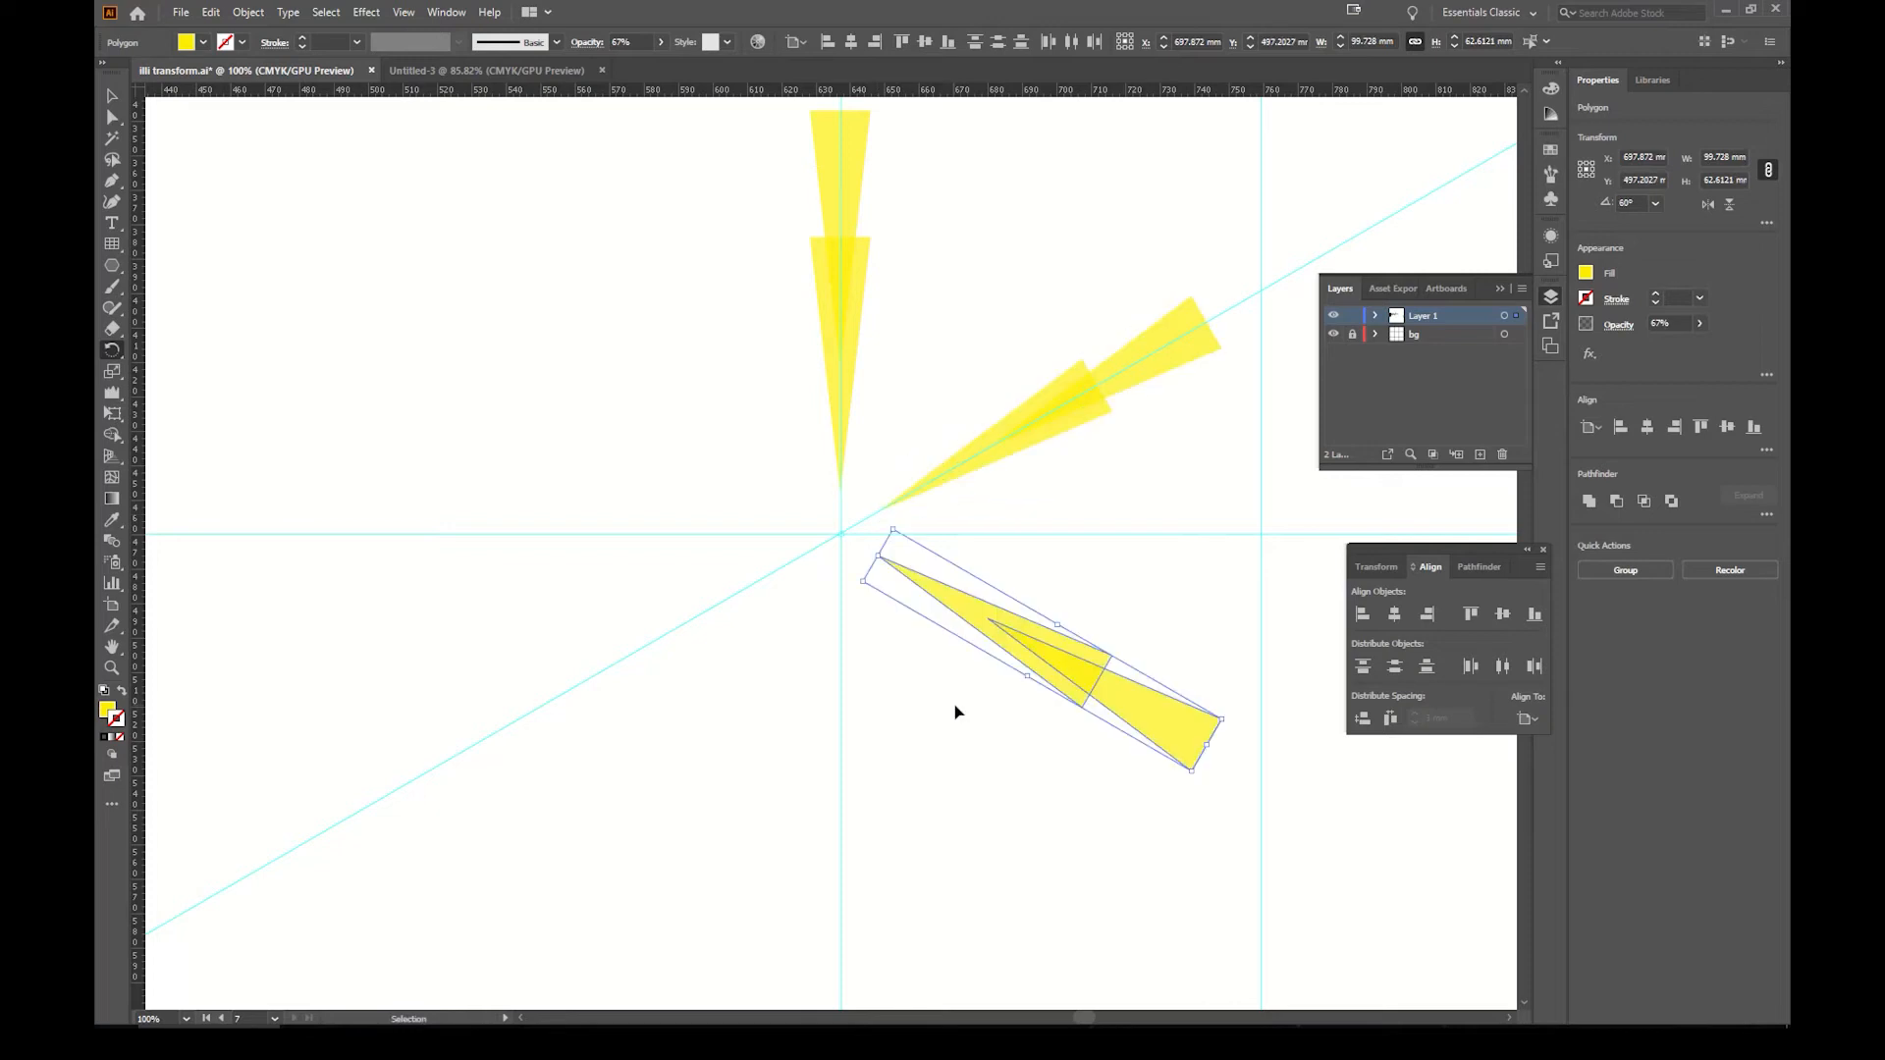
key("ctrl+d")
key("ctrl+d")
key("ctrl+d")
Step: Deselect the six-armed pattern and hide the bg layer with its guides
key("z")
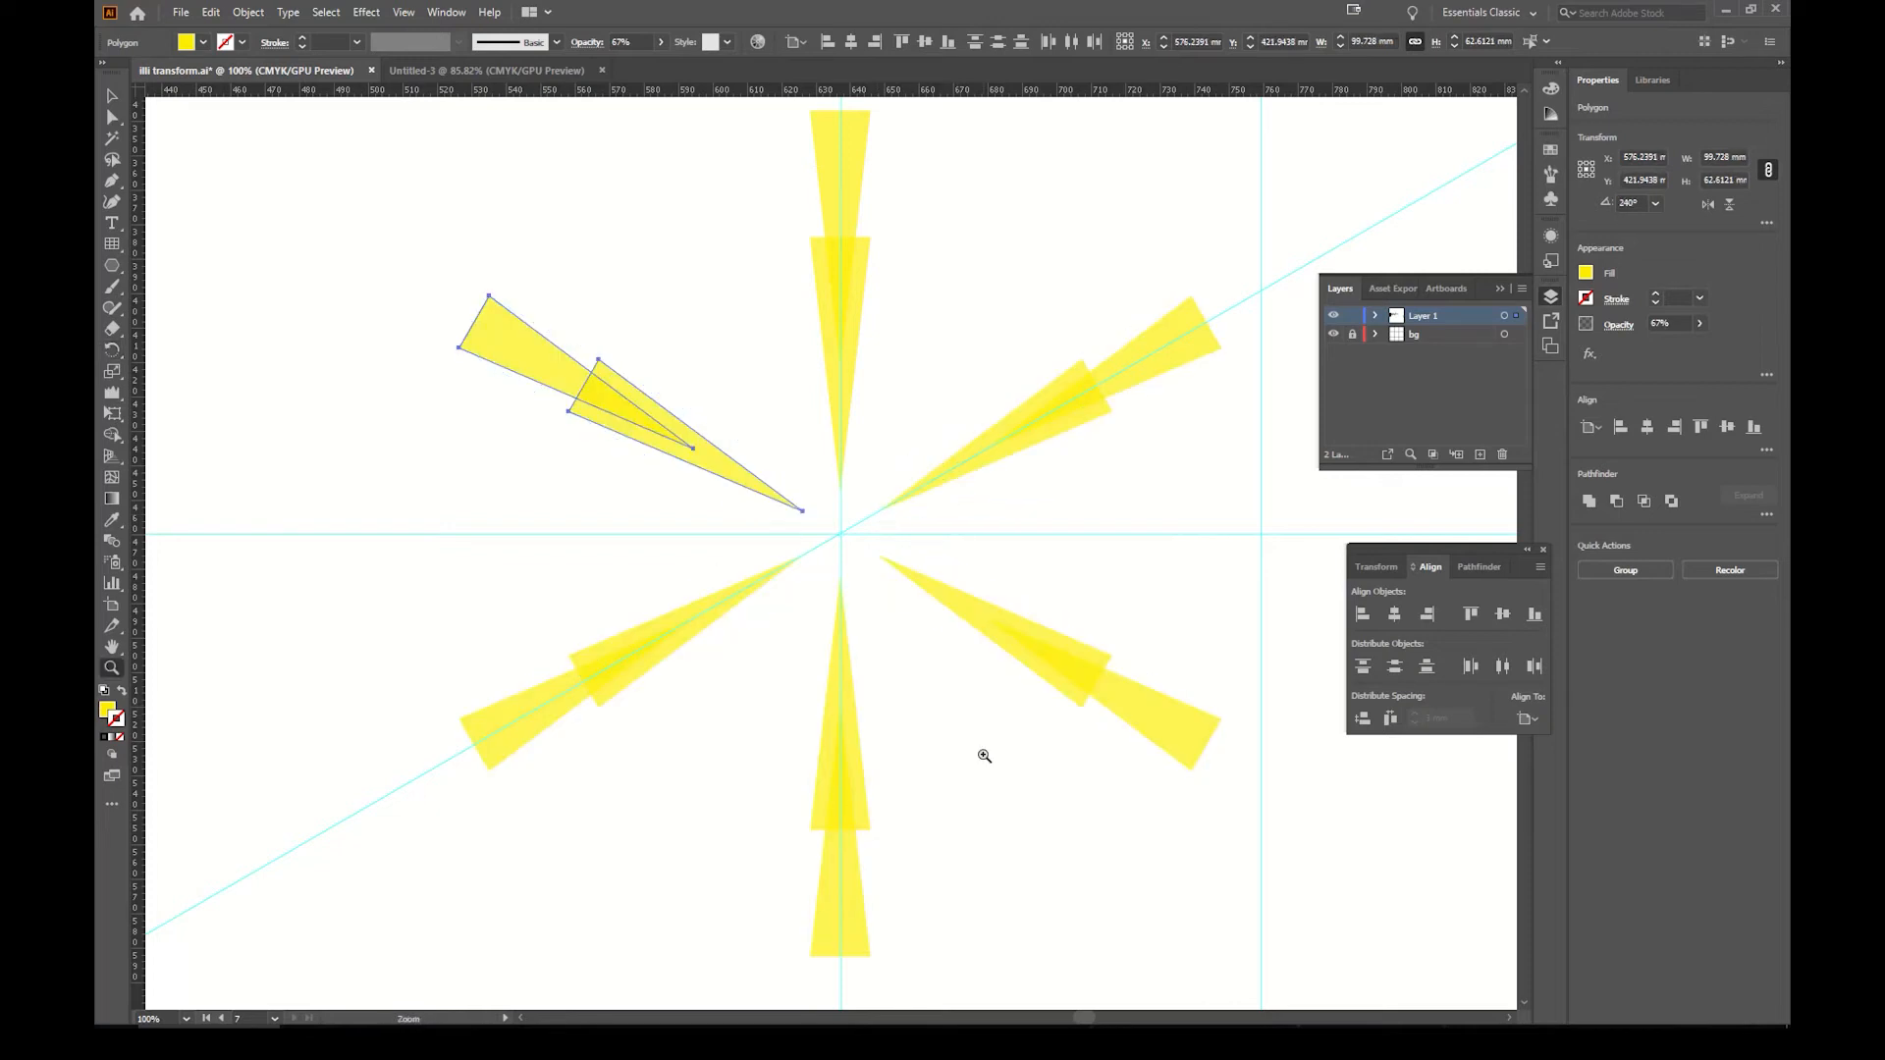
left_click(981, 752, "alt")
left_click_drag(843, 571, 902, 654)
key("v")
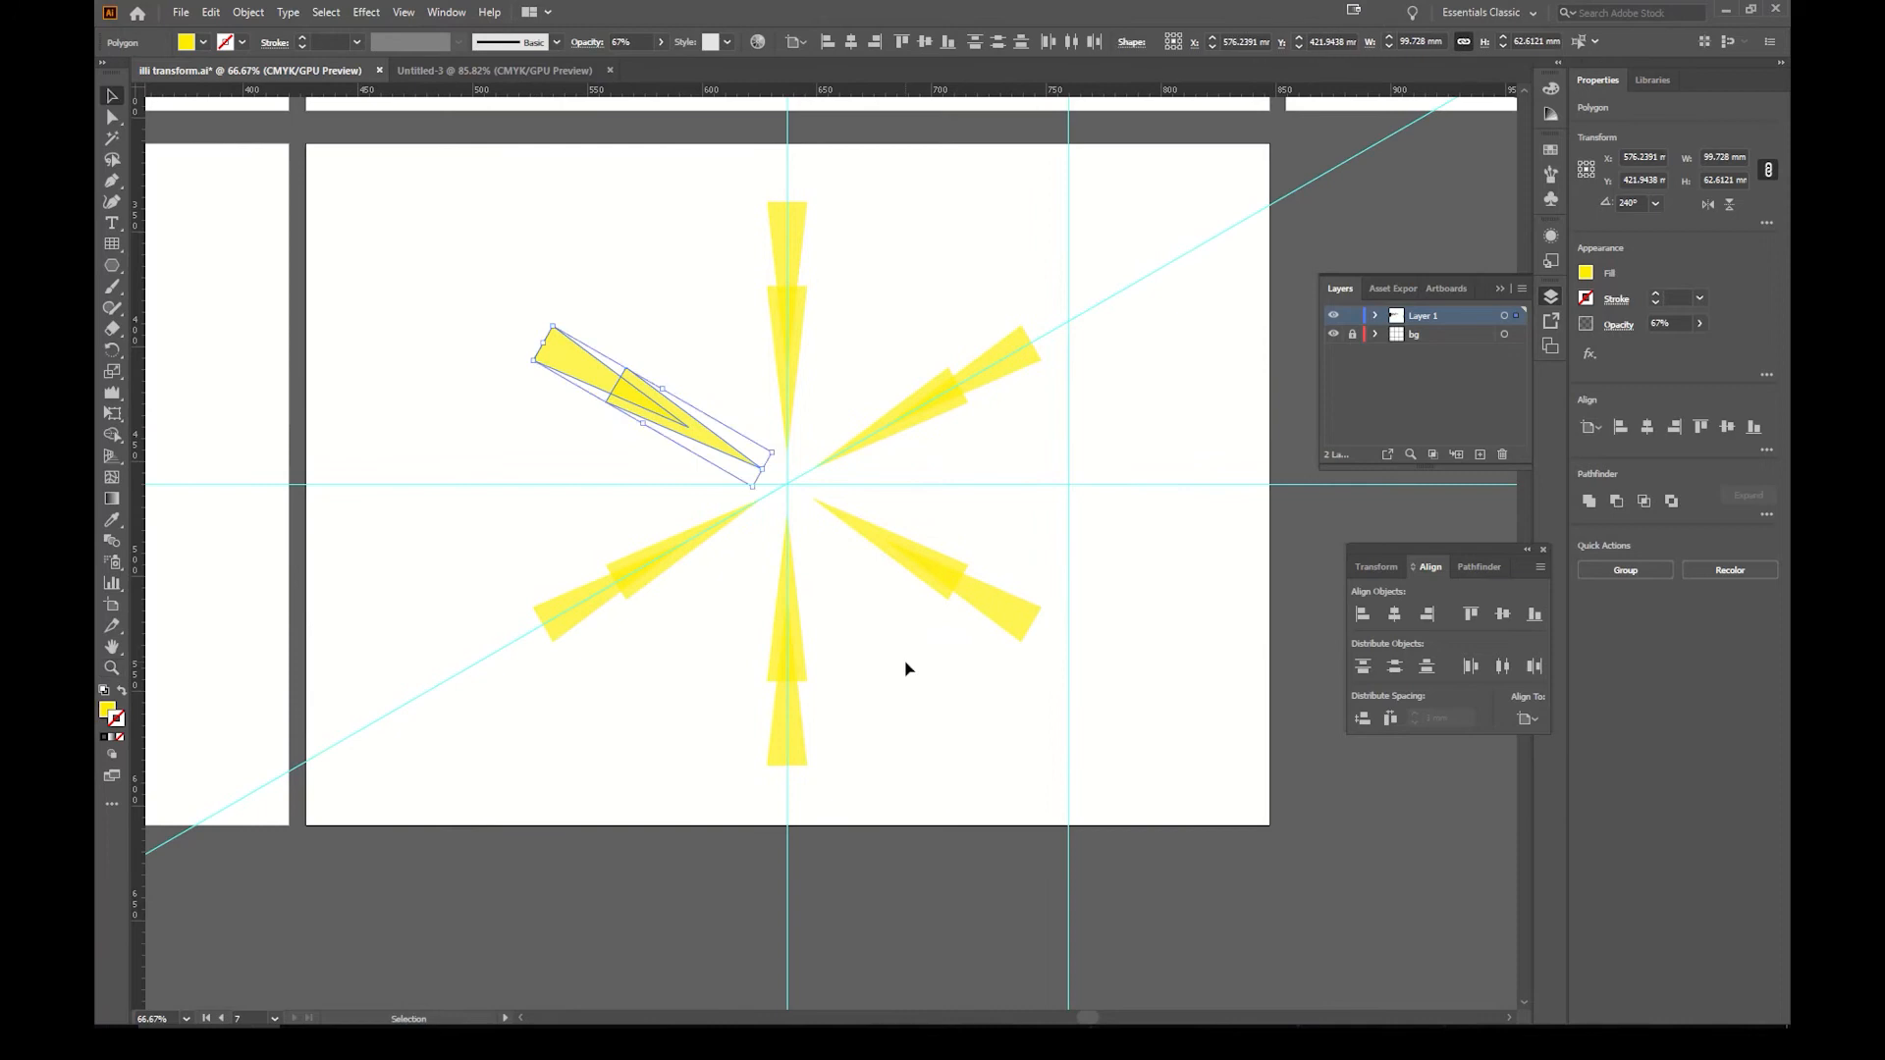
left_click(905, 669)
left_click(1333, 334)
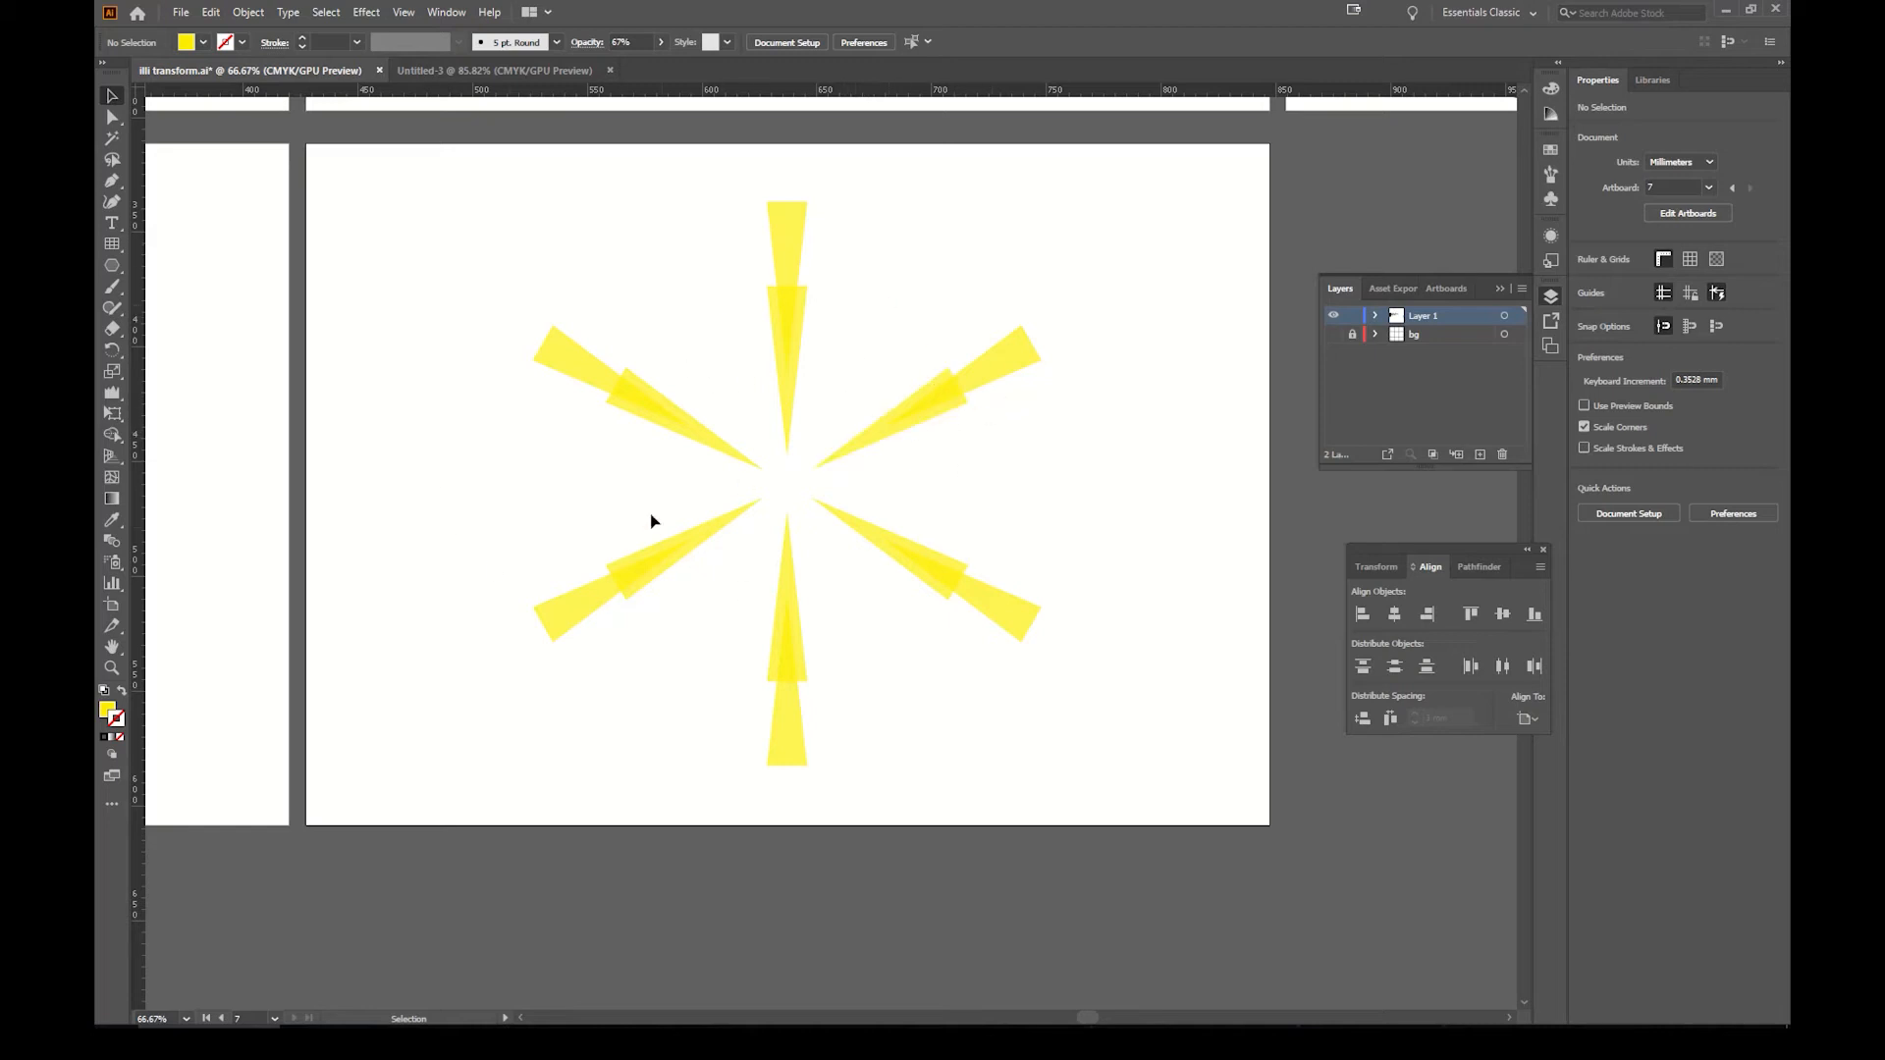
Step: Add a new artboard directly below the six-armed pattern's artboard, set it to the A3 preset, and align it with the one above
left_click_drag(1002, 497, 897, 590)
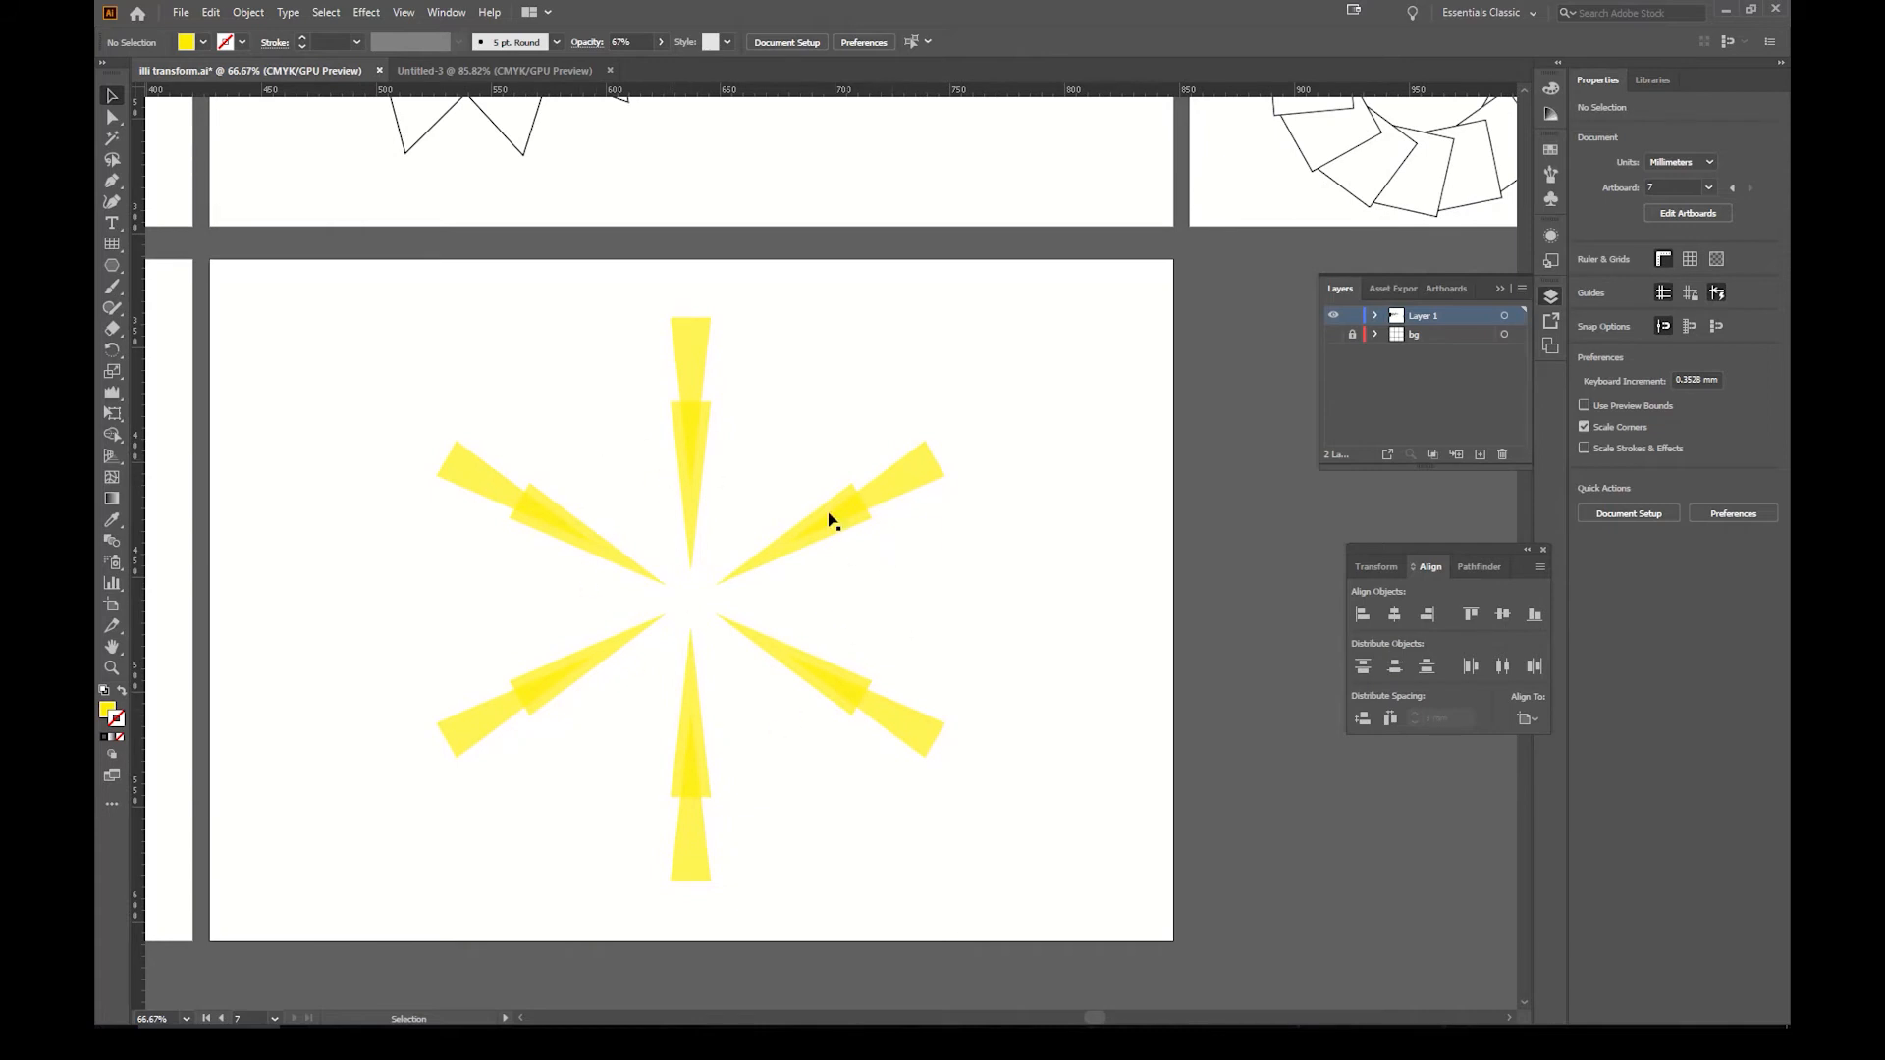
left_click_drag(887, 631, 1069, 285)
left_click_drag(881, 564, 948, 310)
left_click_drag(1074, 423, 1004, 374)
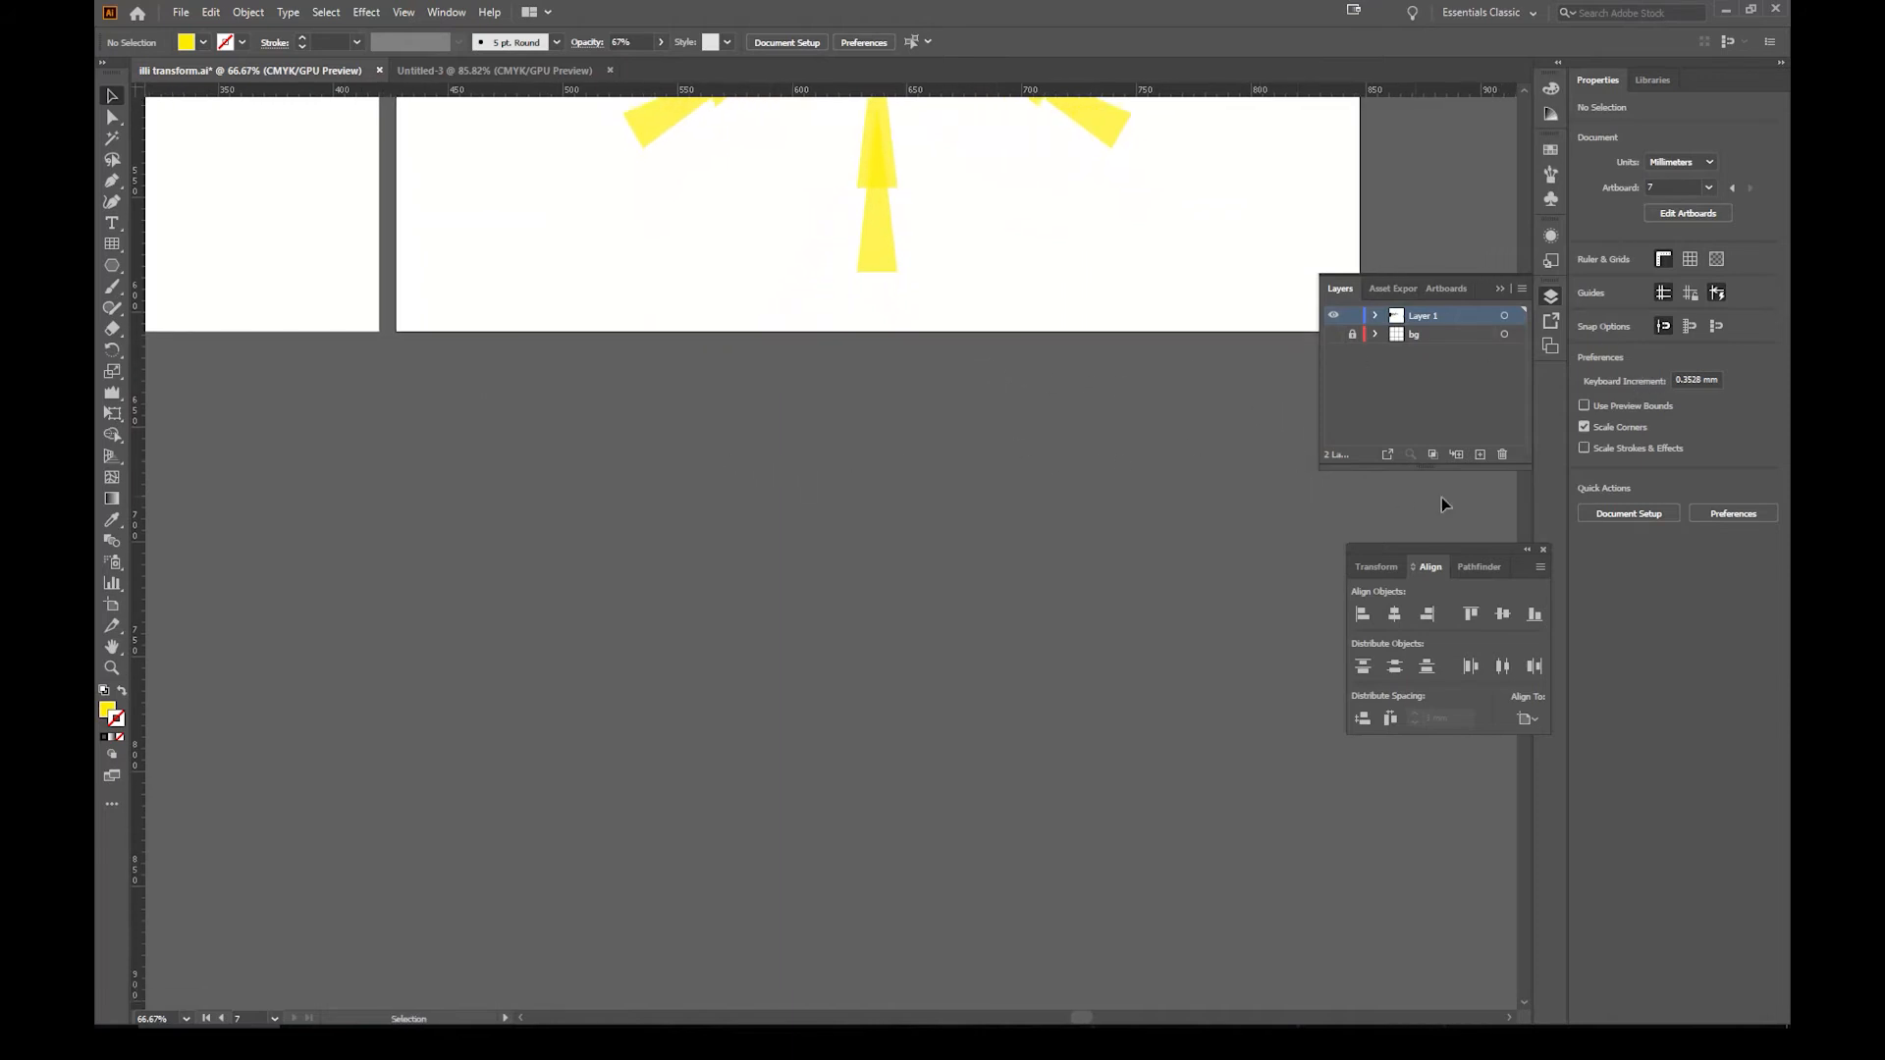
left_click(1669, 212)
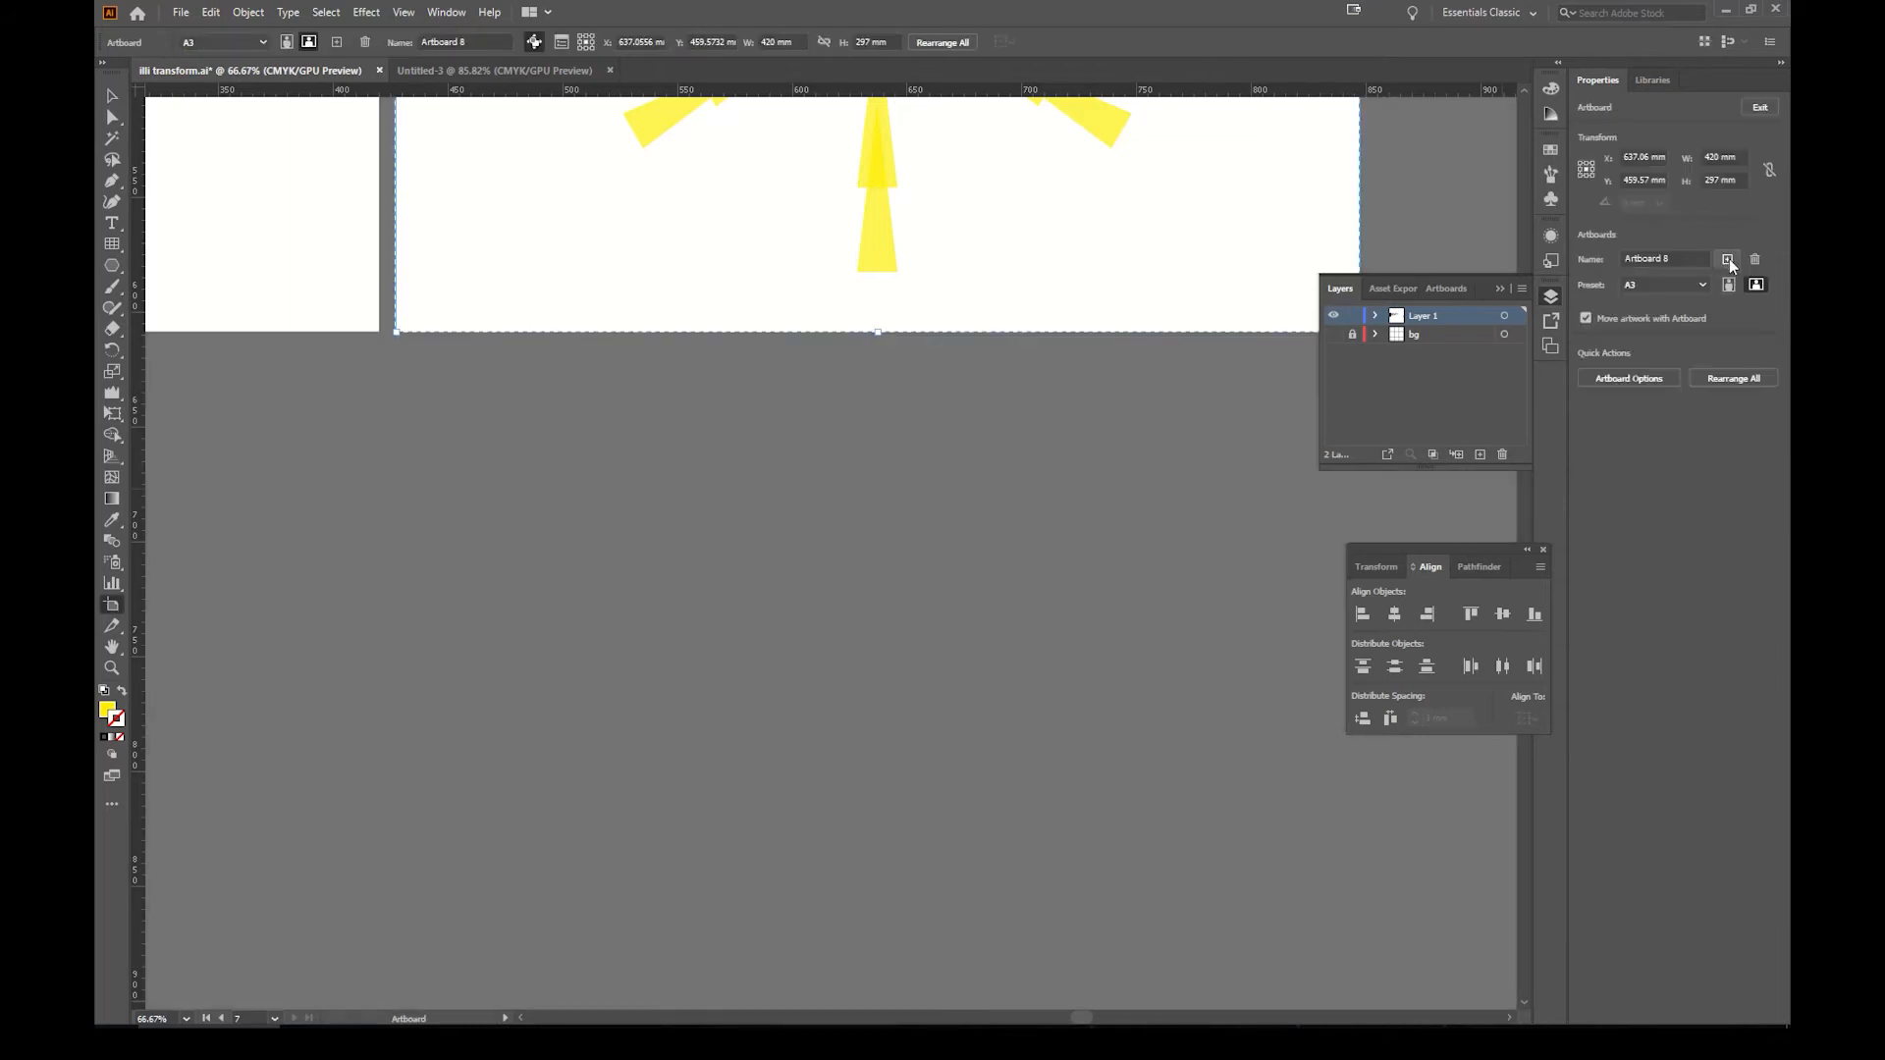
left_click_drag(400, 370, 1342, 938)
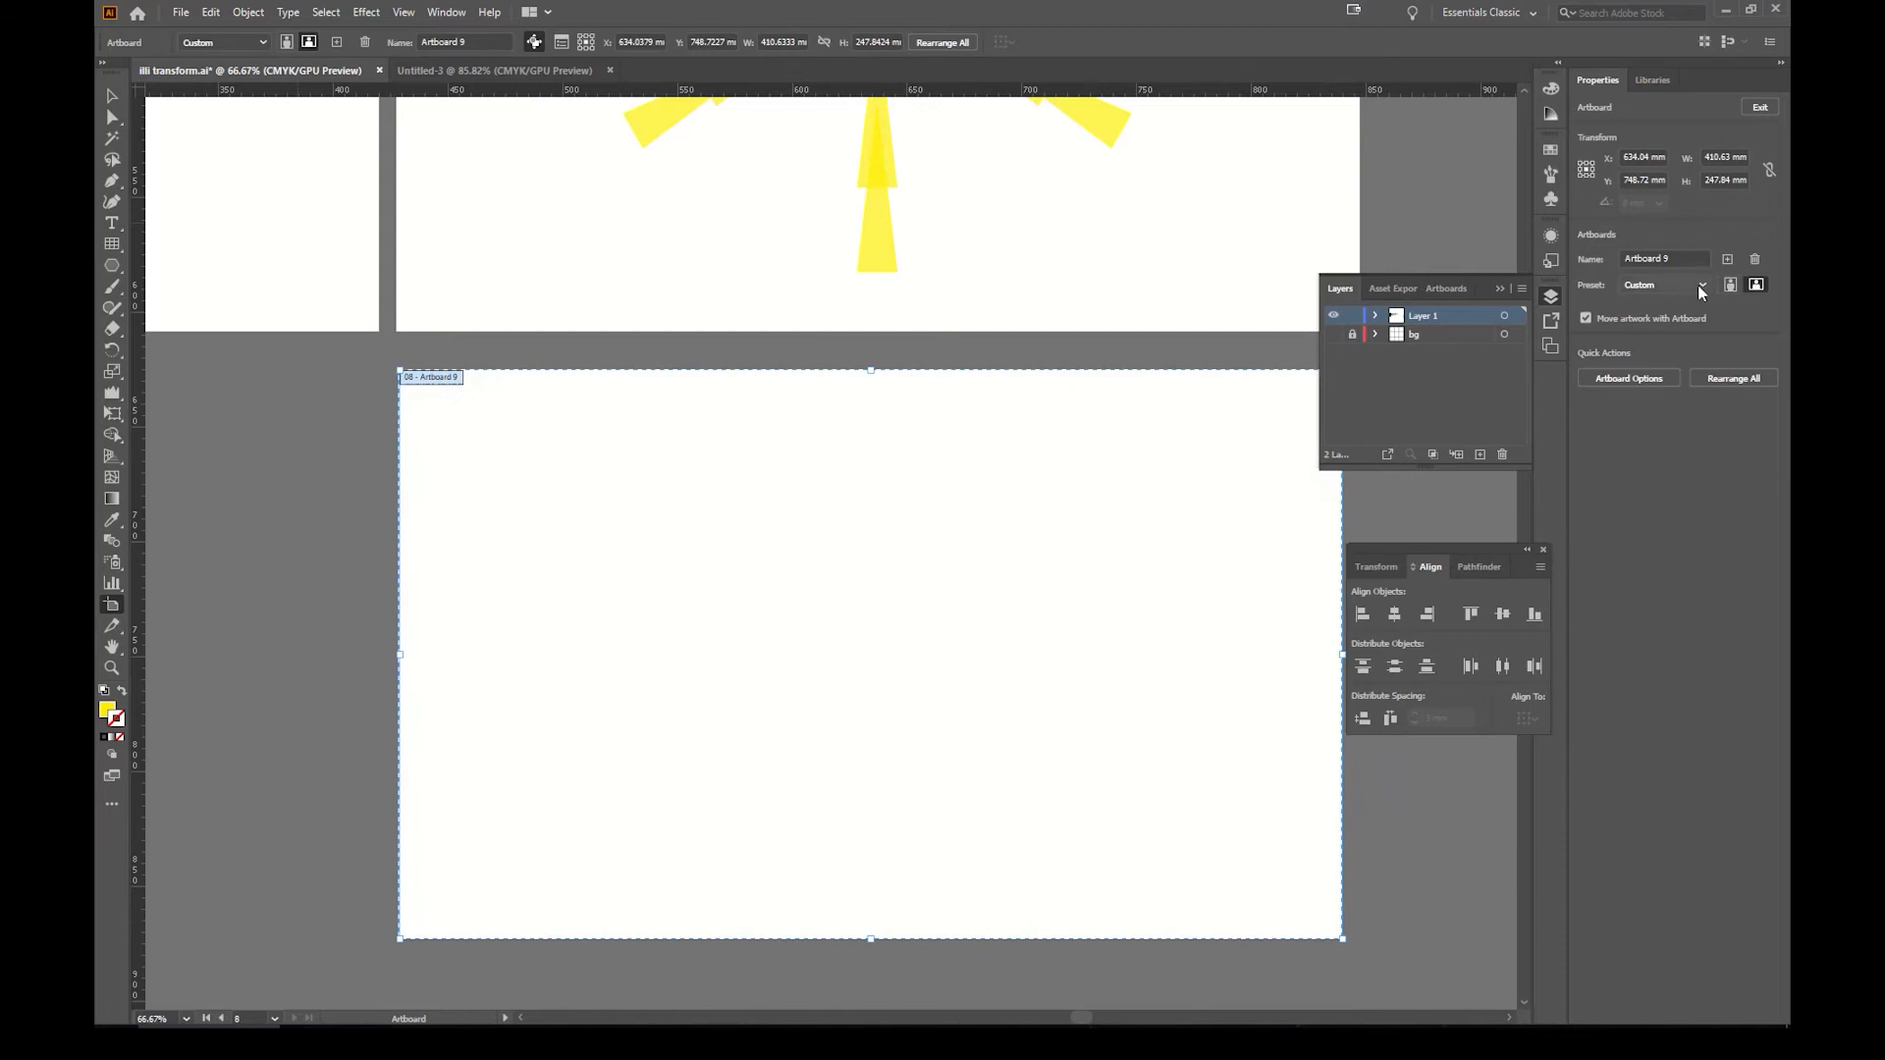
left_click(1699, 285)
left_click(1671, 443)
left_click_drag(887, 507, 889, 547)
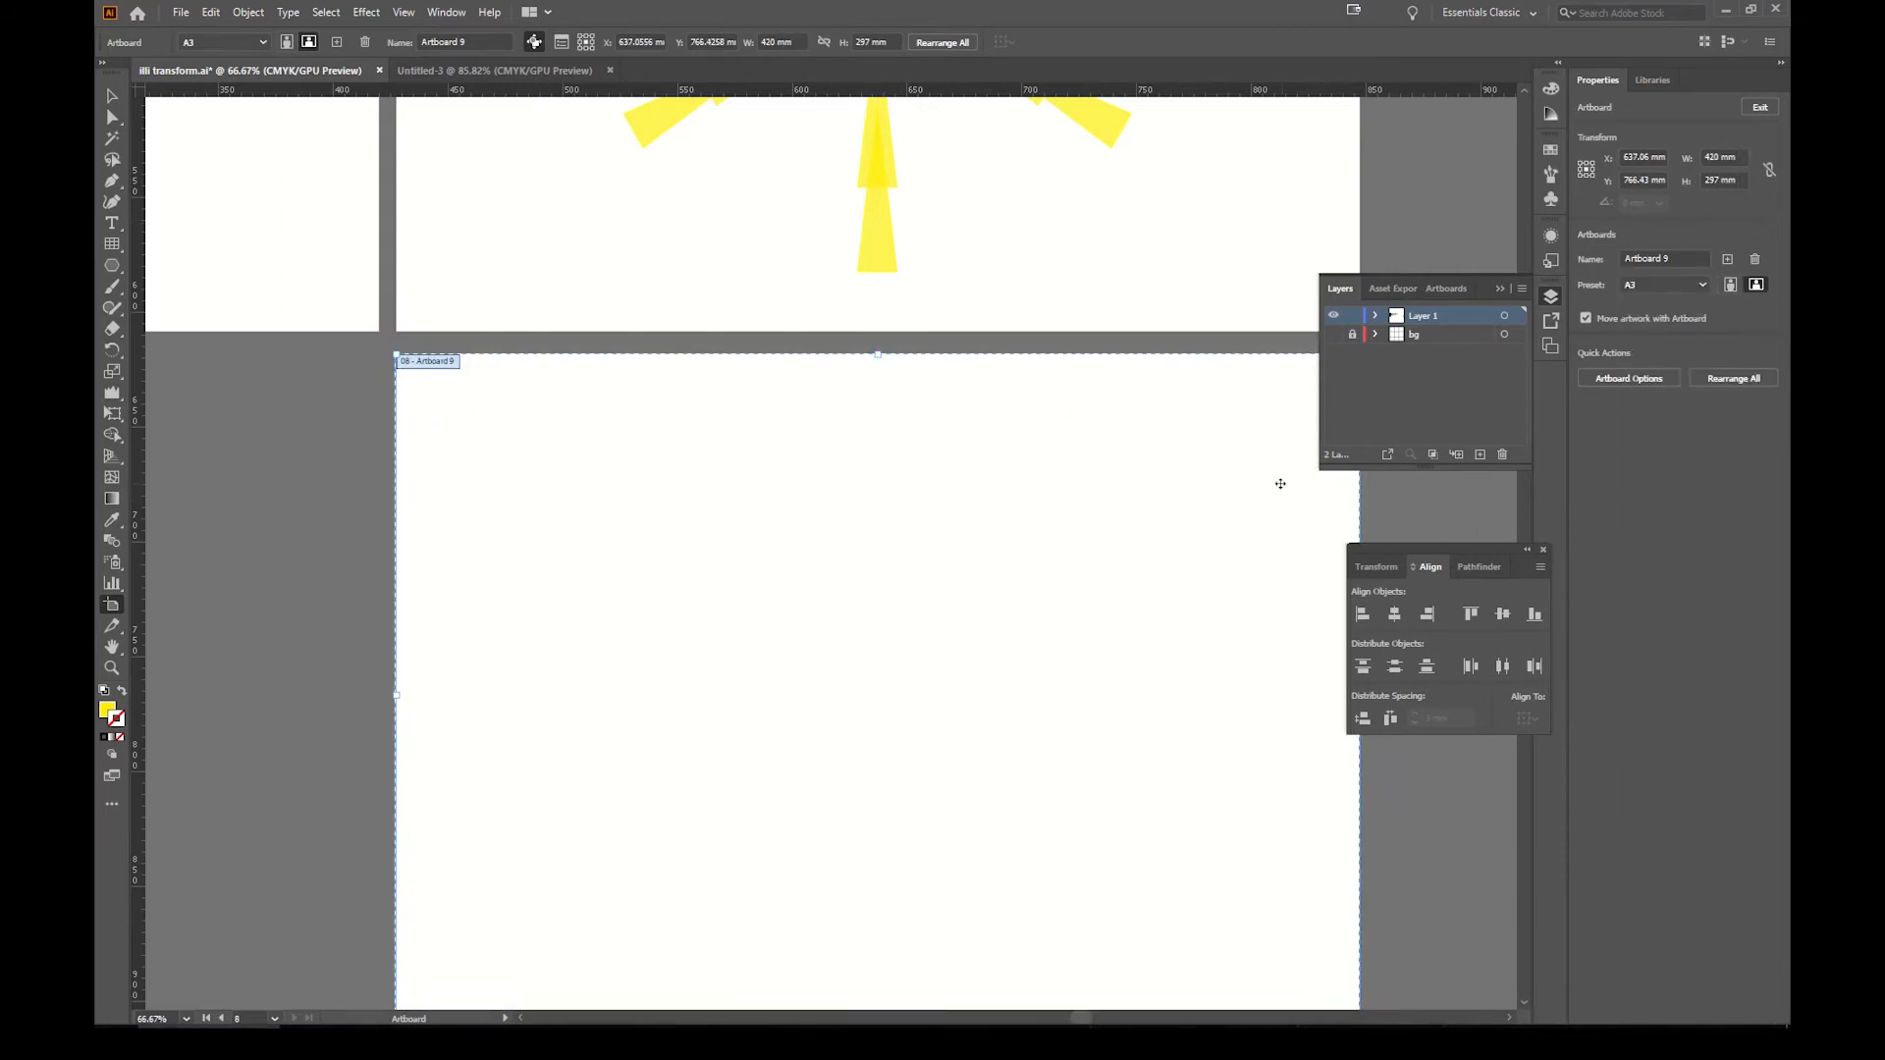
key("Escape")
Step: Draw a circular polar grid about 197 mm across on the new artboard with the Polar Grid tool
left_click_drag(913, 644, 877, 447)
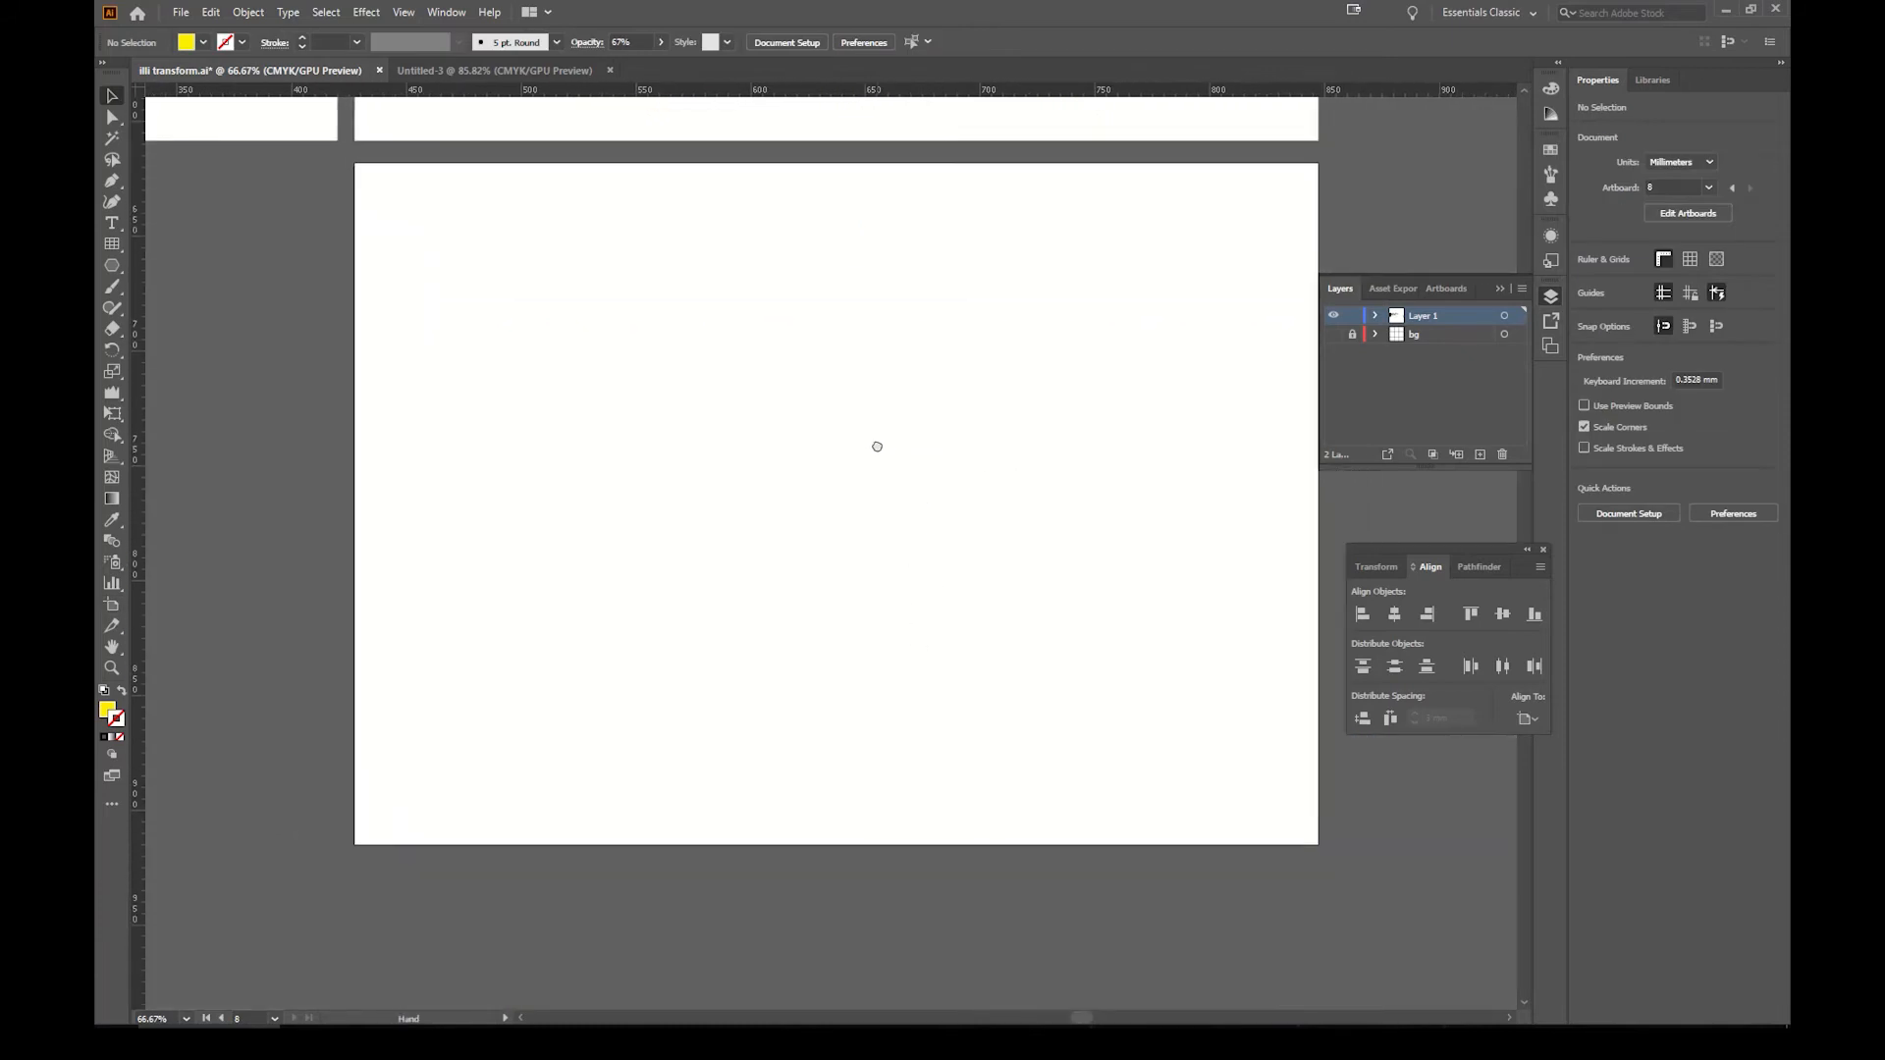
left_click(114, 243)
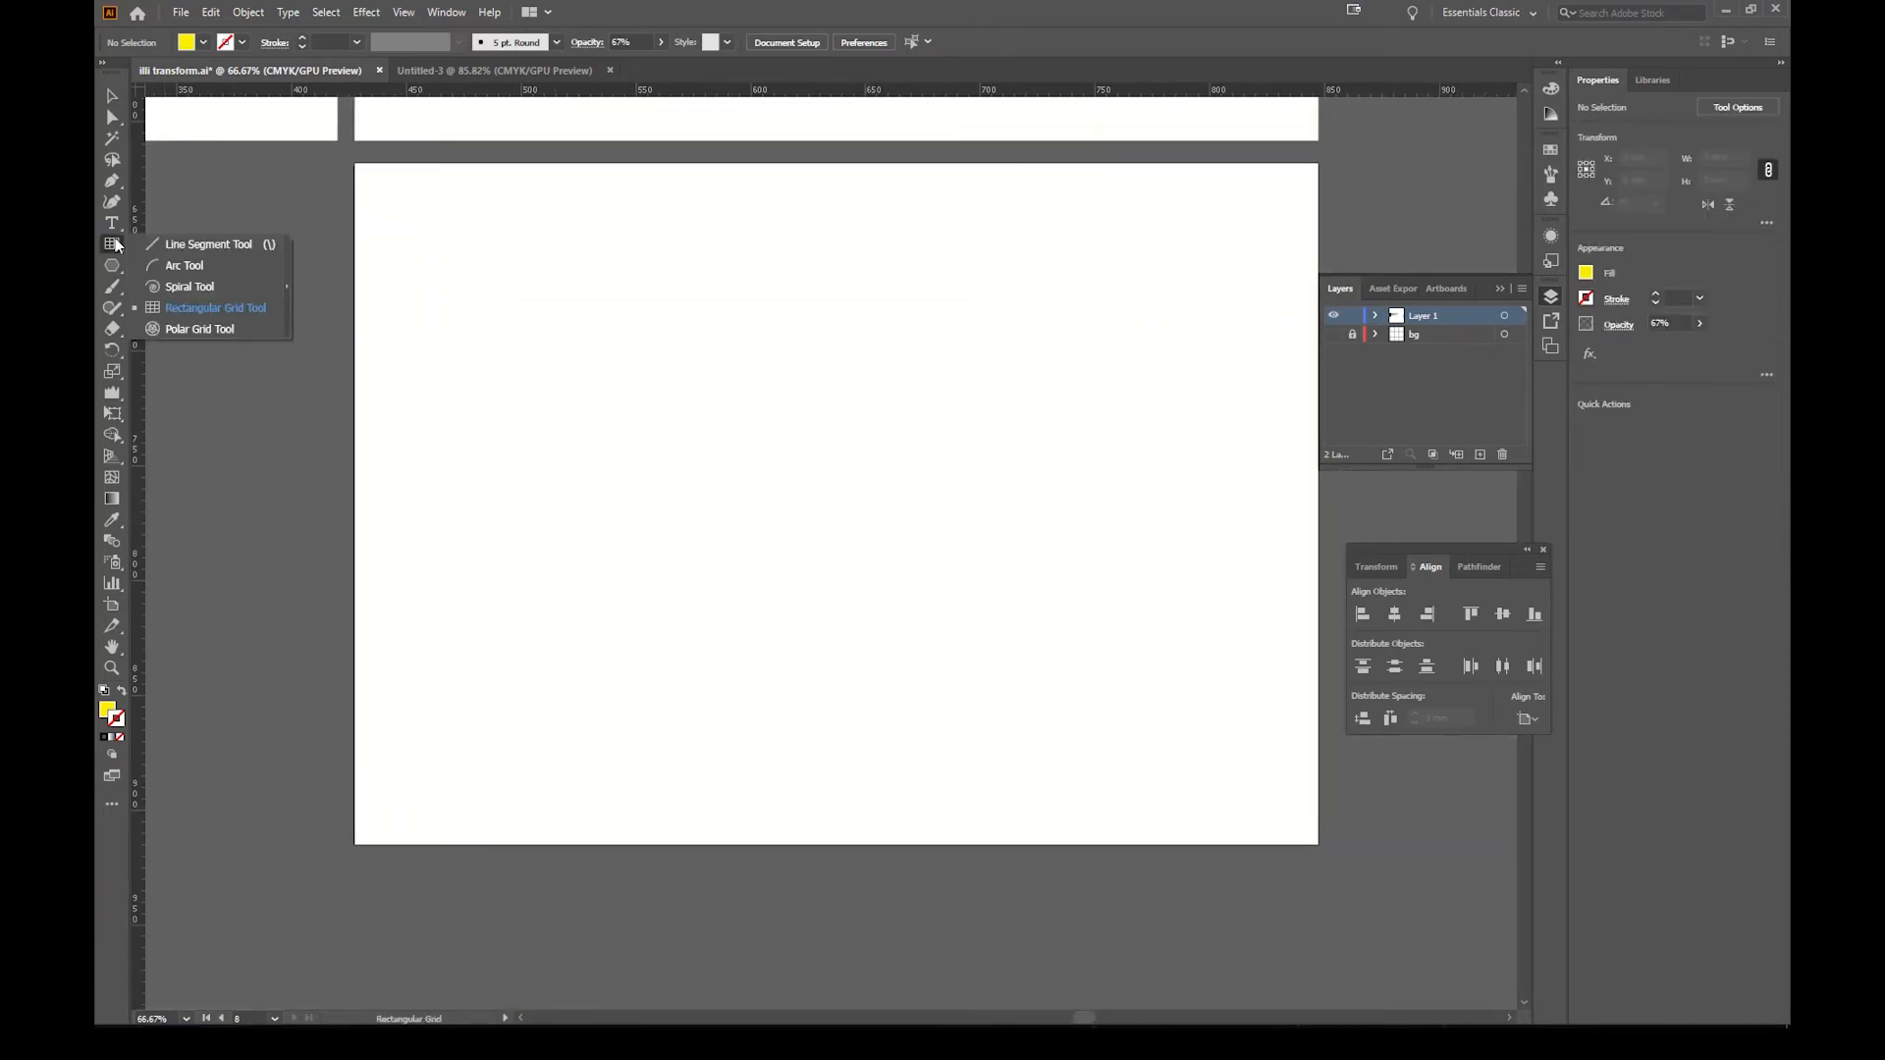
left_click(225, 333)
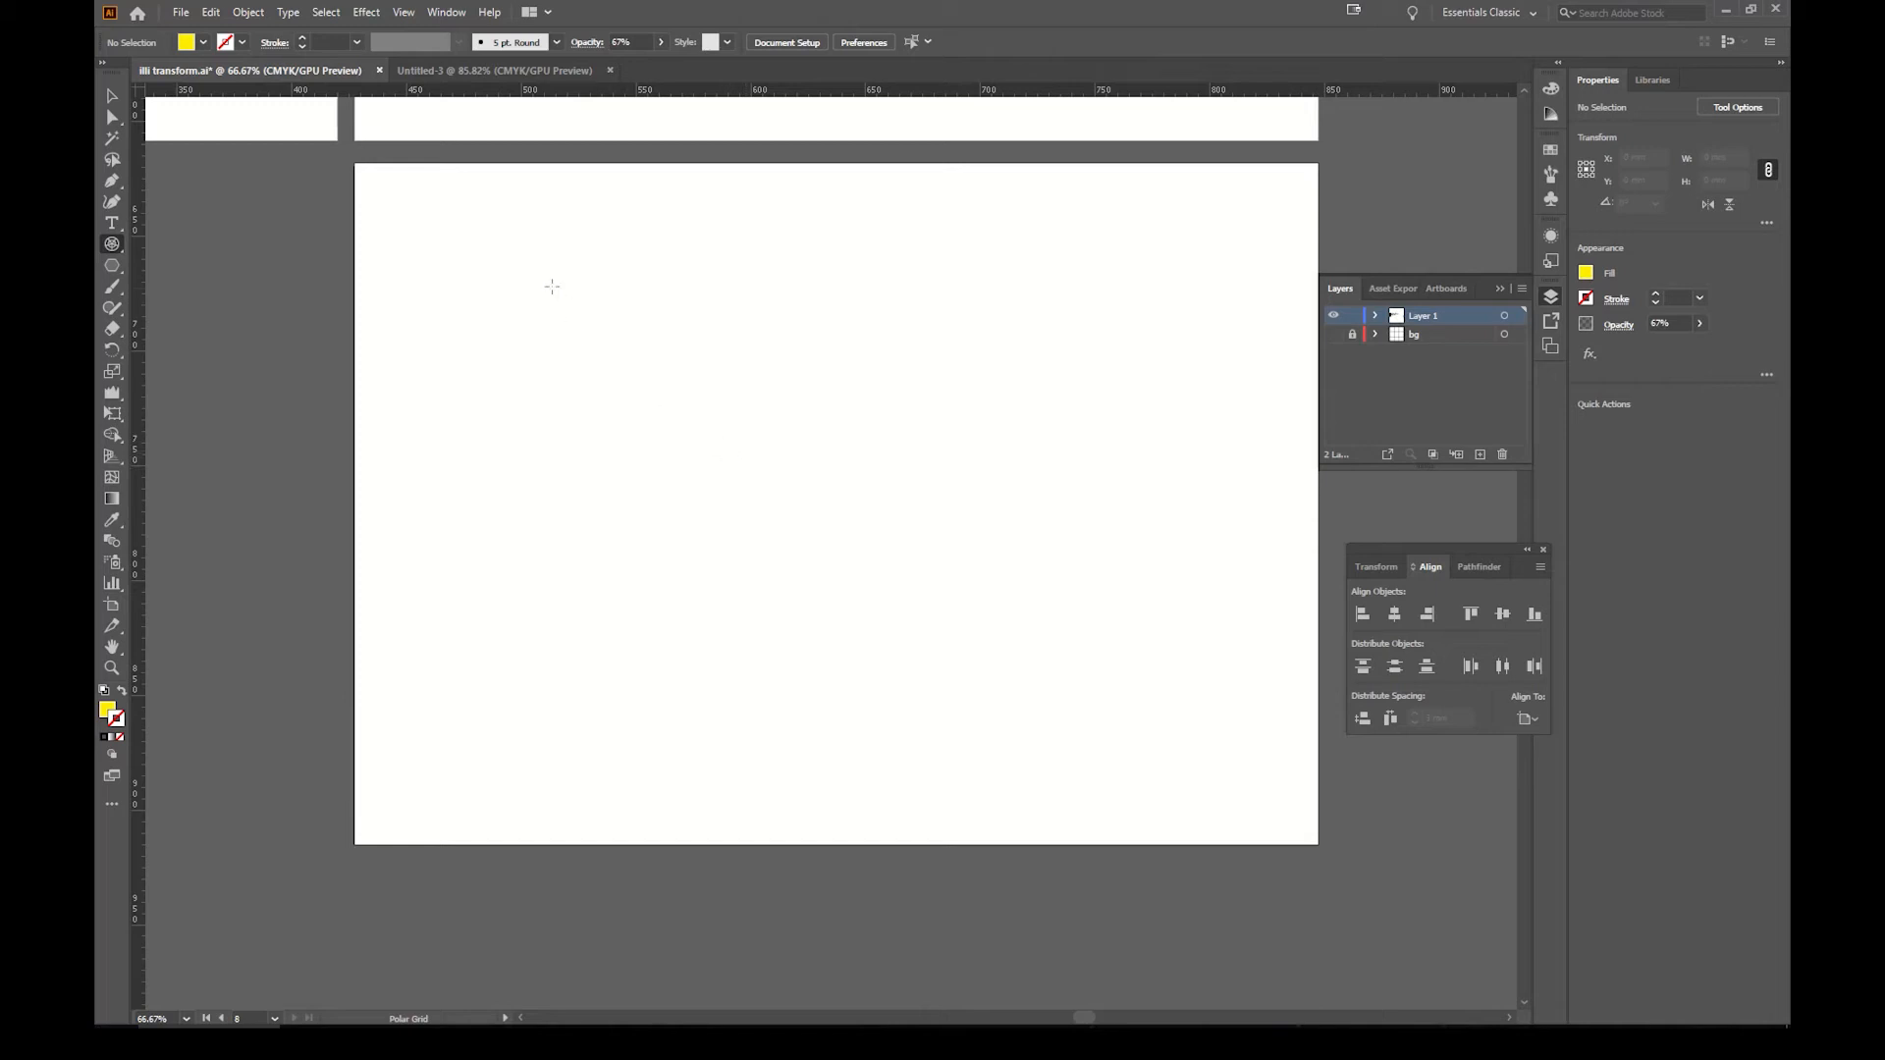
left_click_drag(519, 266, 837, 586)
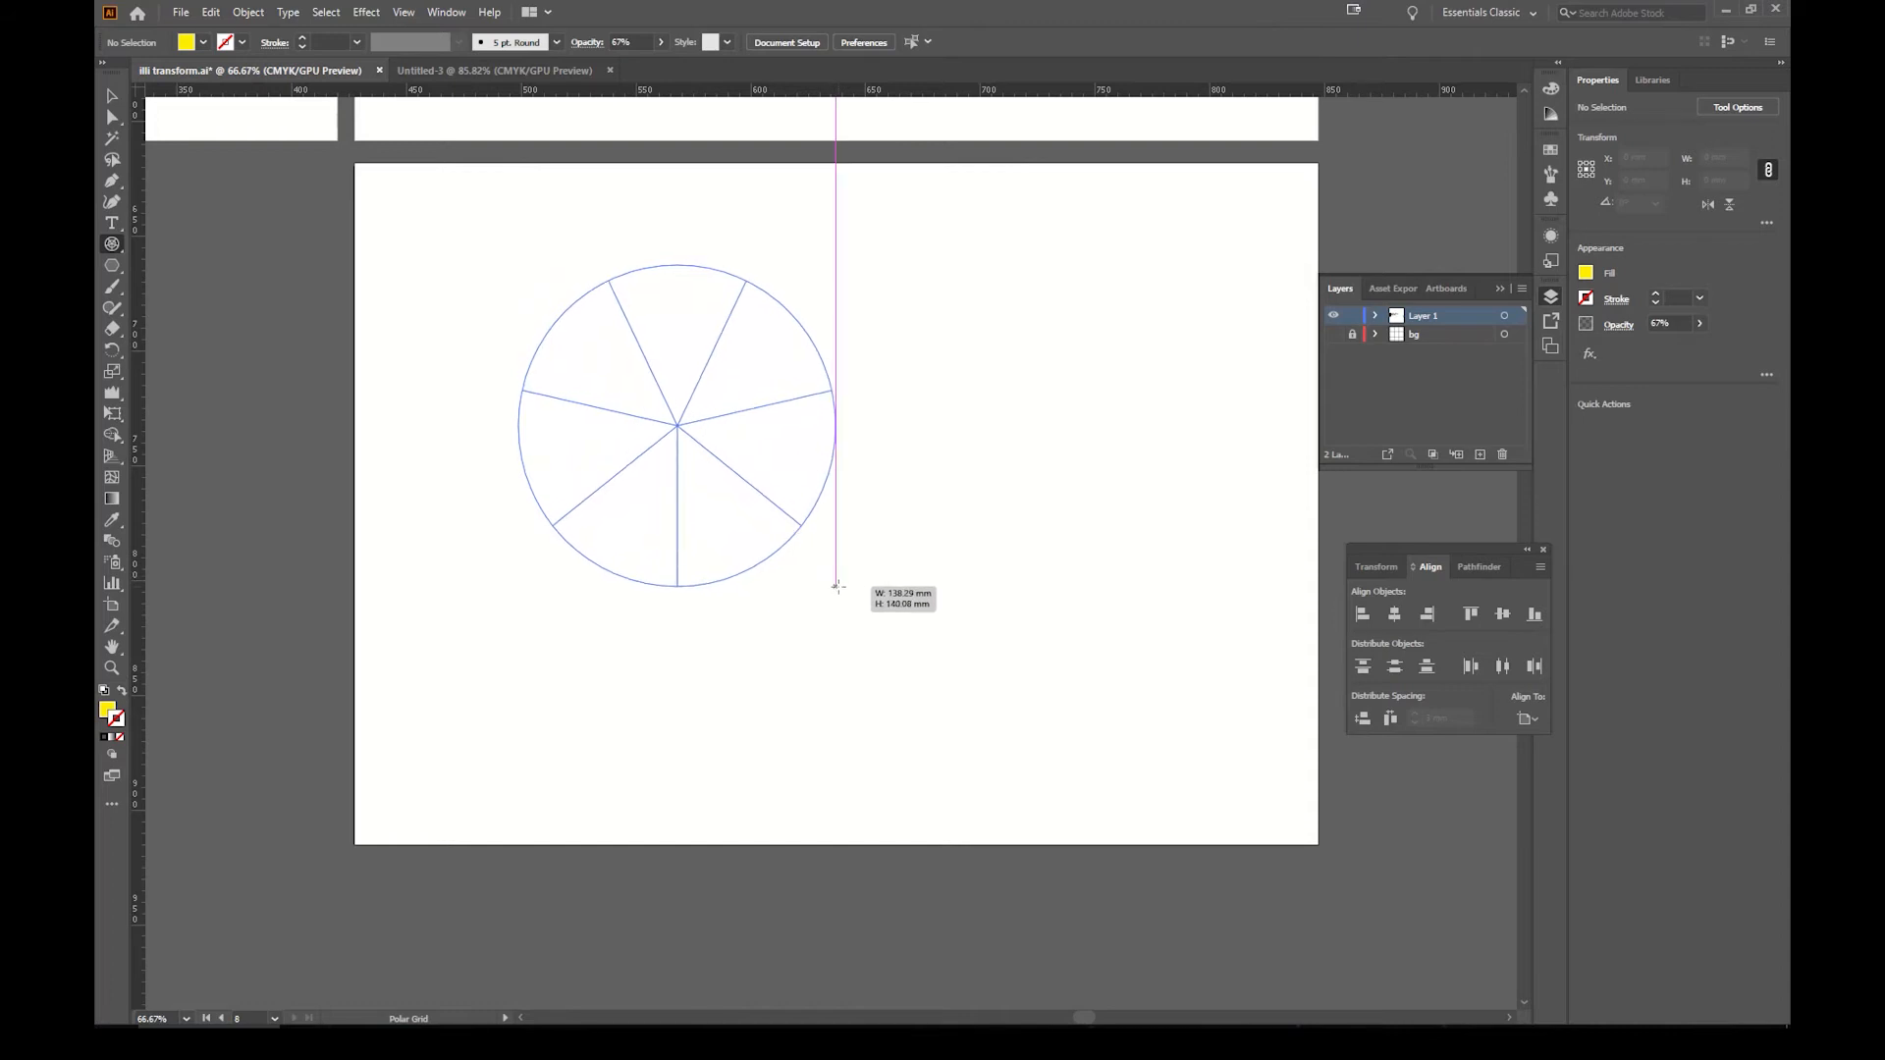
left_click_drag(837, 586, 888, 620)
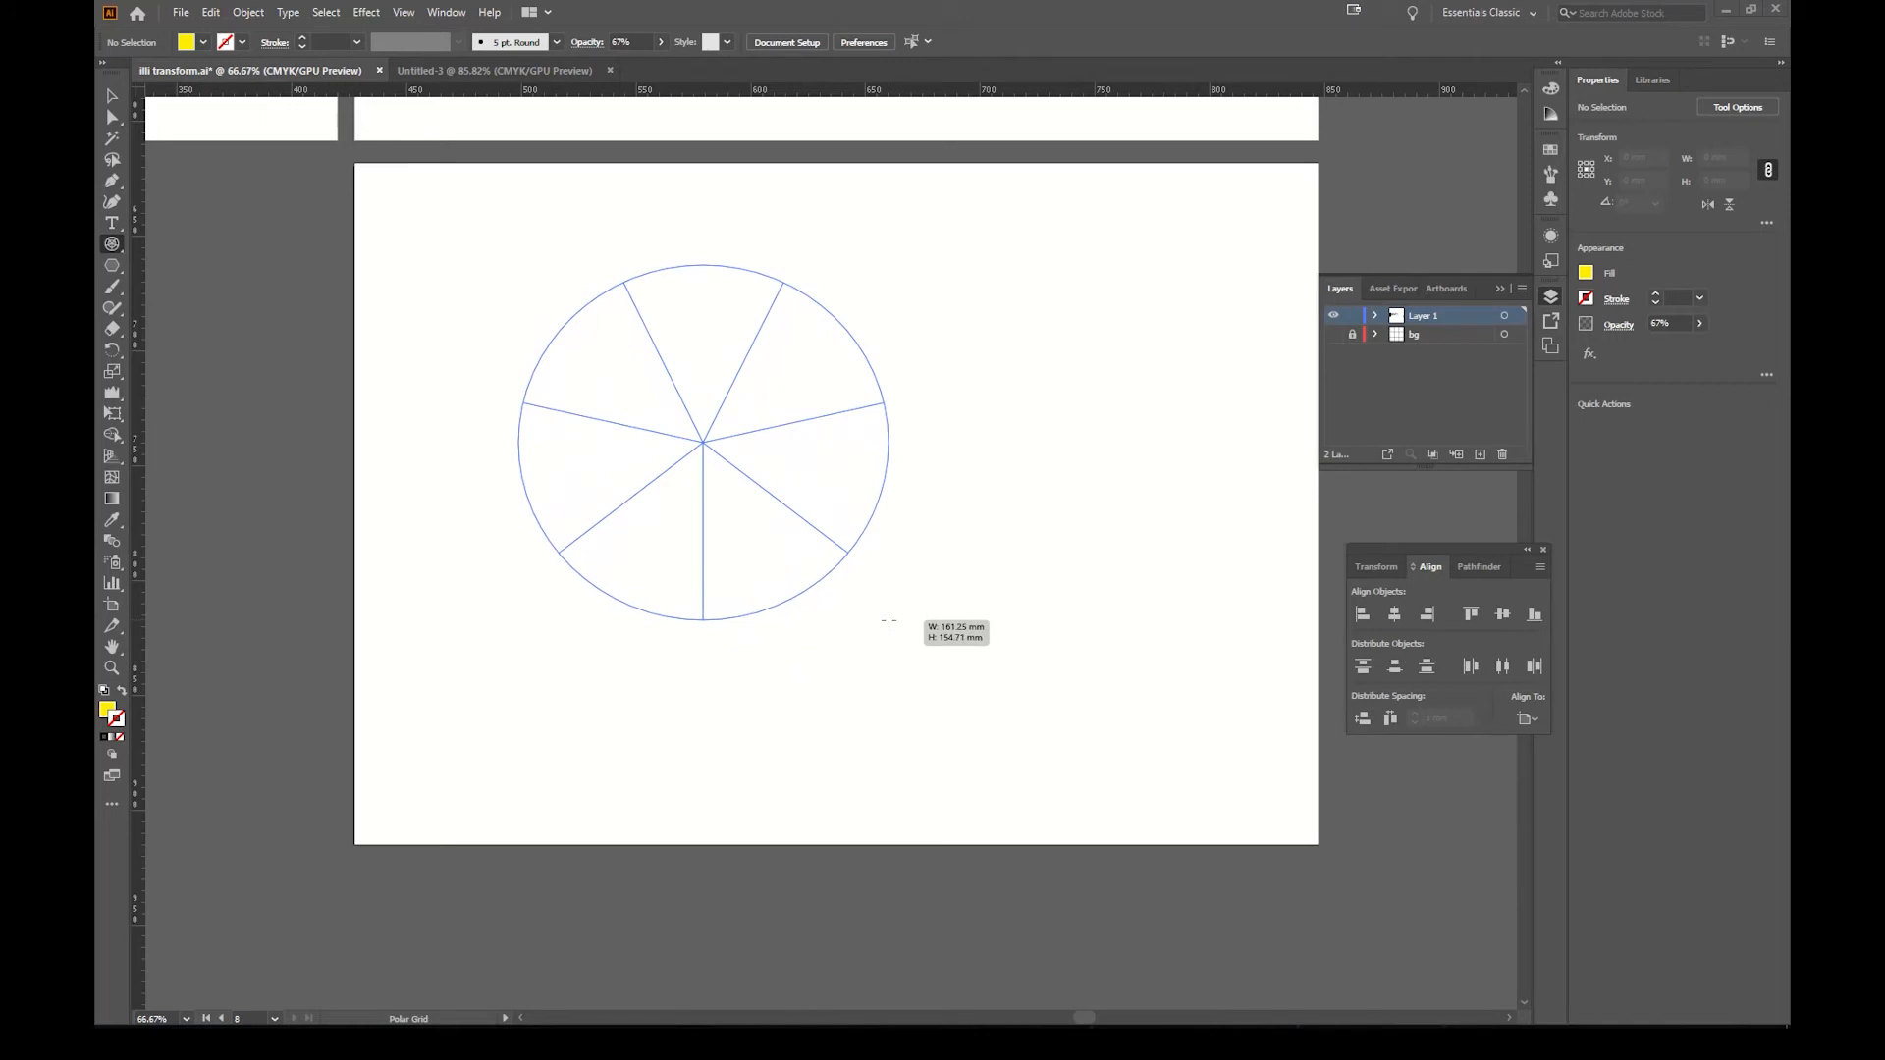
left_click_drag(889, 620, 972, 629)
Step: Vary the divider counts while drawing the polar grid, finishing with two concentric dividers and three radial dividers
key("Up")
key("Up")
key("Right")
key("Down")
key("Down")
key("Up")
key("Up")
key("Up")
key("Up")
key("Left")
key("Right")
key("Right")
key("Right")
key("Right")
key("Left")
key("Left")
key("Left")
key("Left")
key("Left")
key("Left")
key("Left")
key("Left")
key("Down")
key("Down")
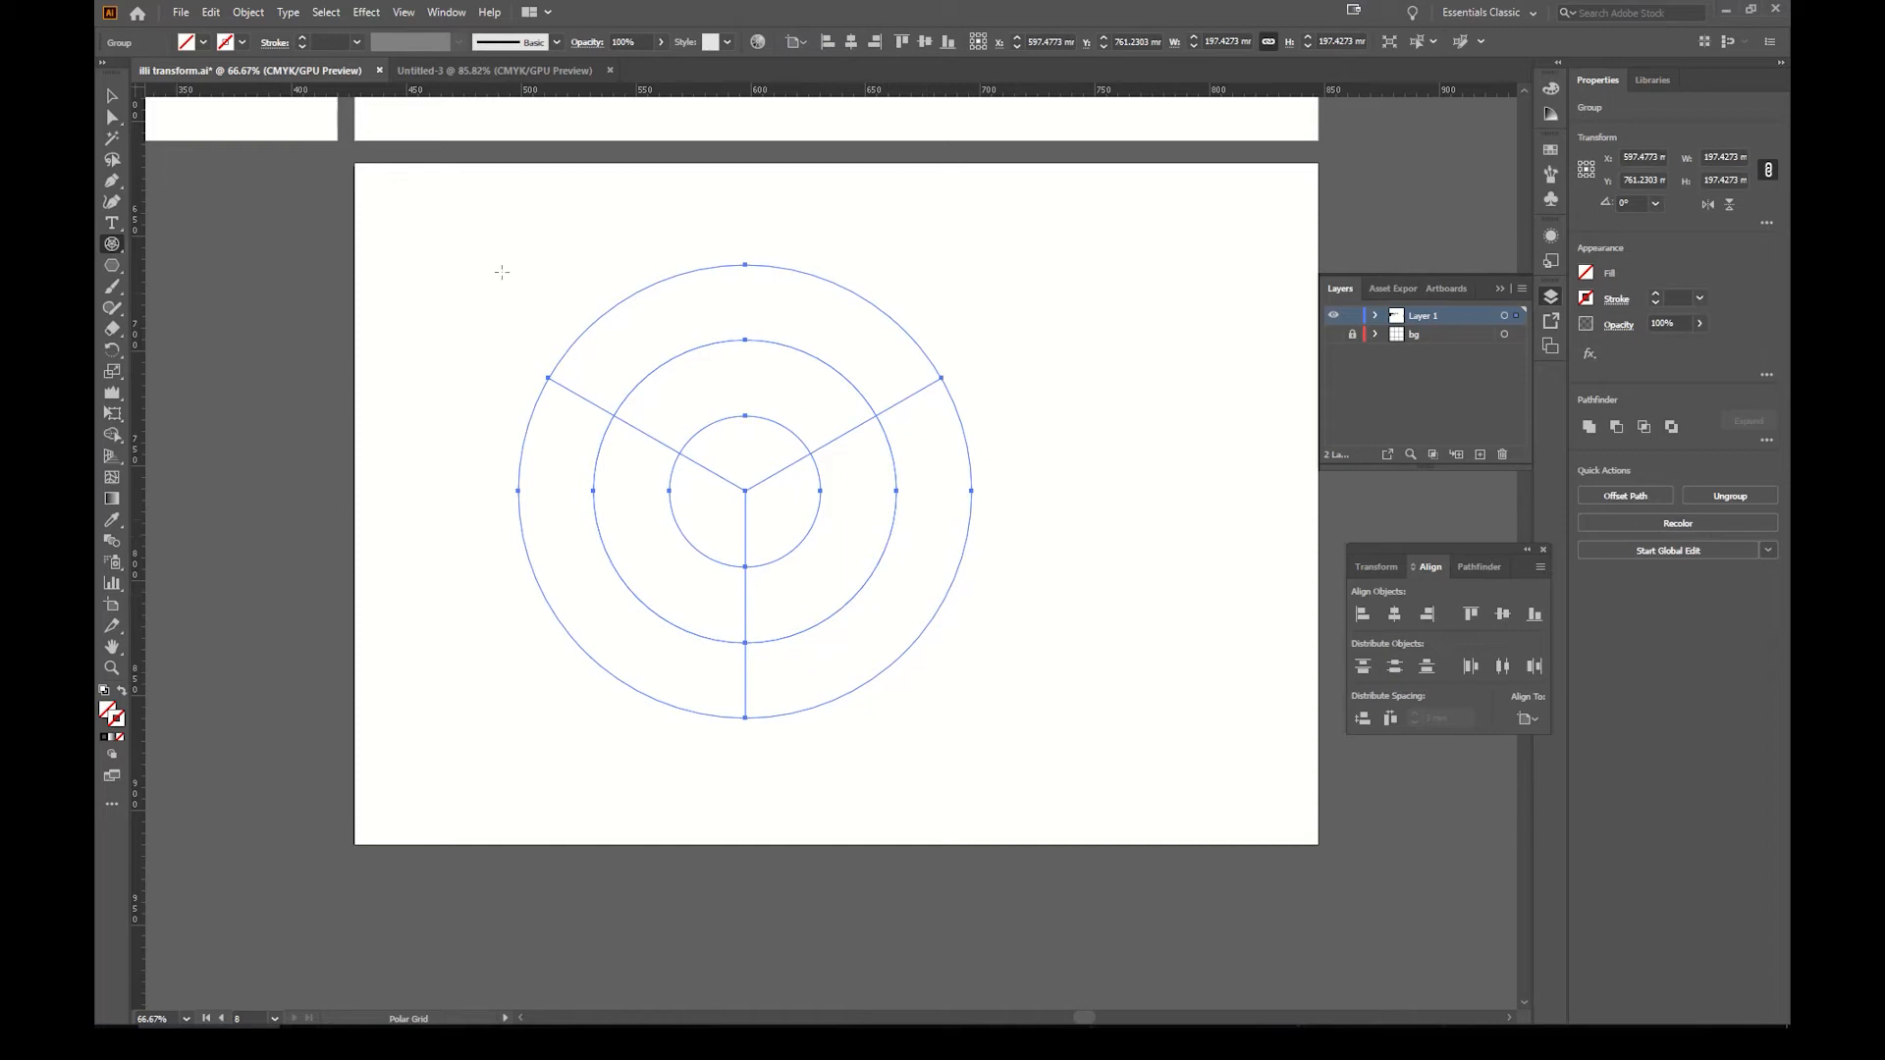
Step: Restore the deleted polar grid, apply the default white fill and black 1 pt stroke, and deselect it
left_click(111, 95)
key("Delete")
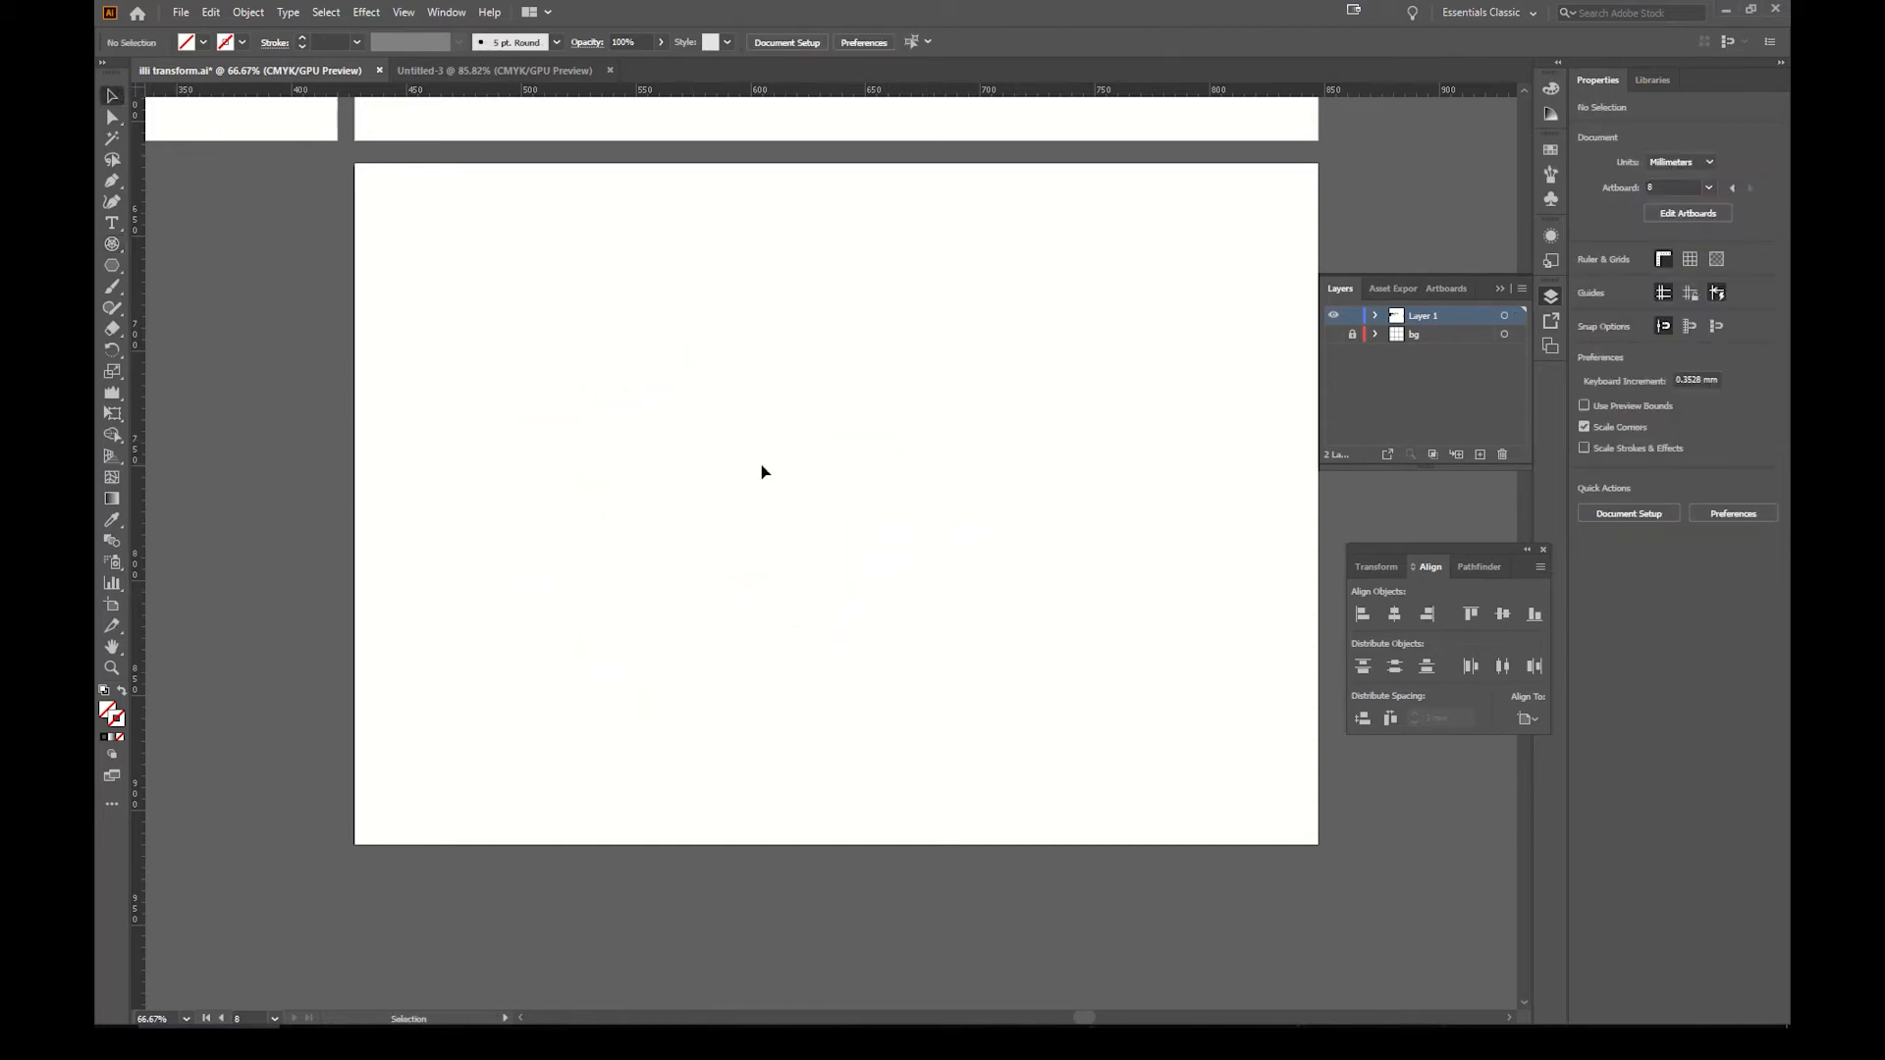
key("ctrl+z")
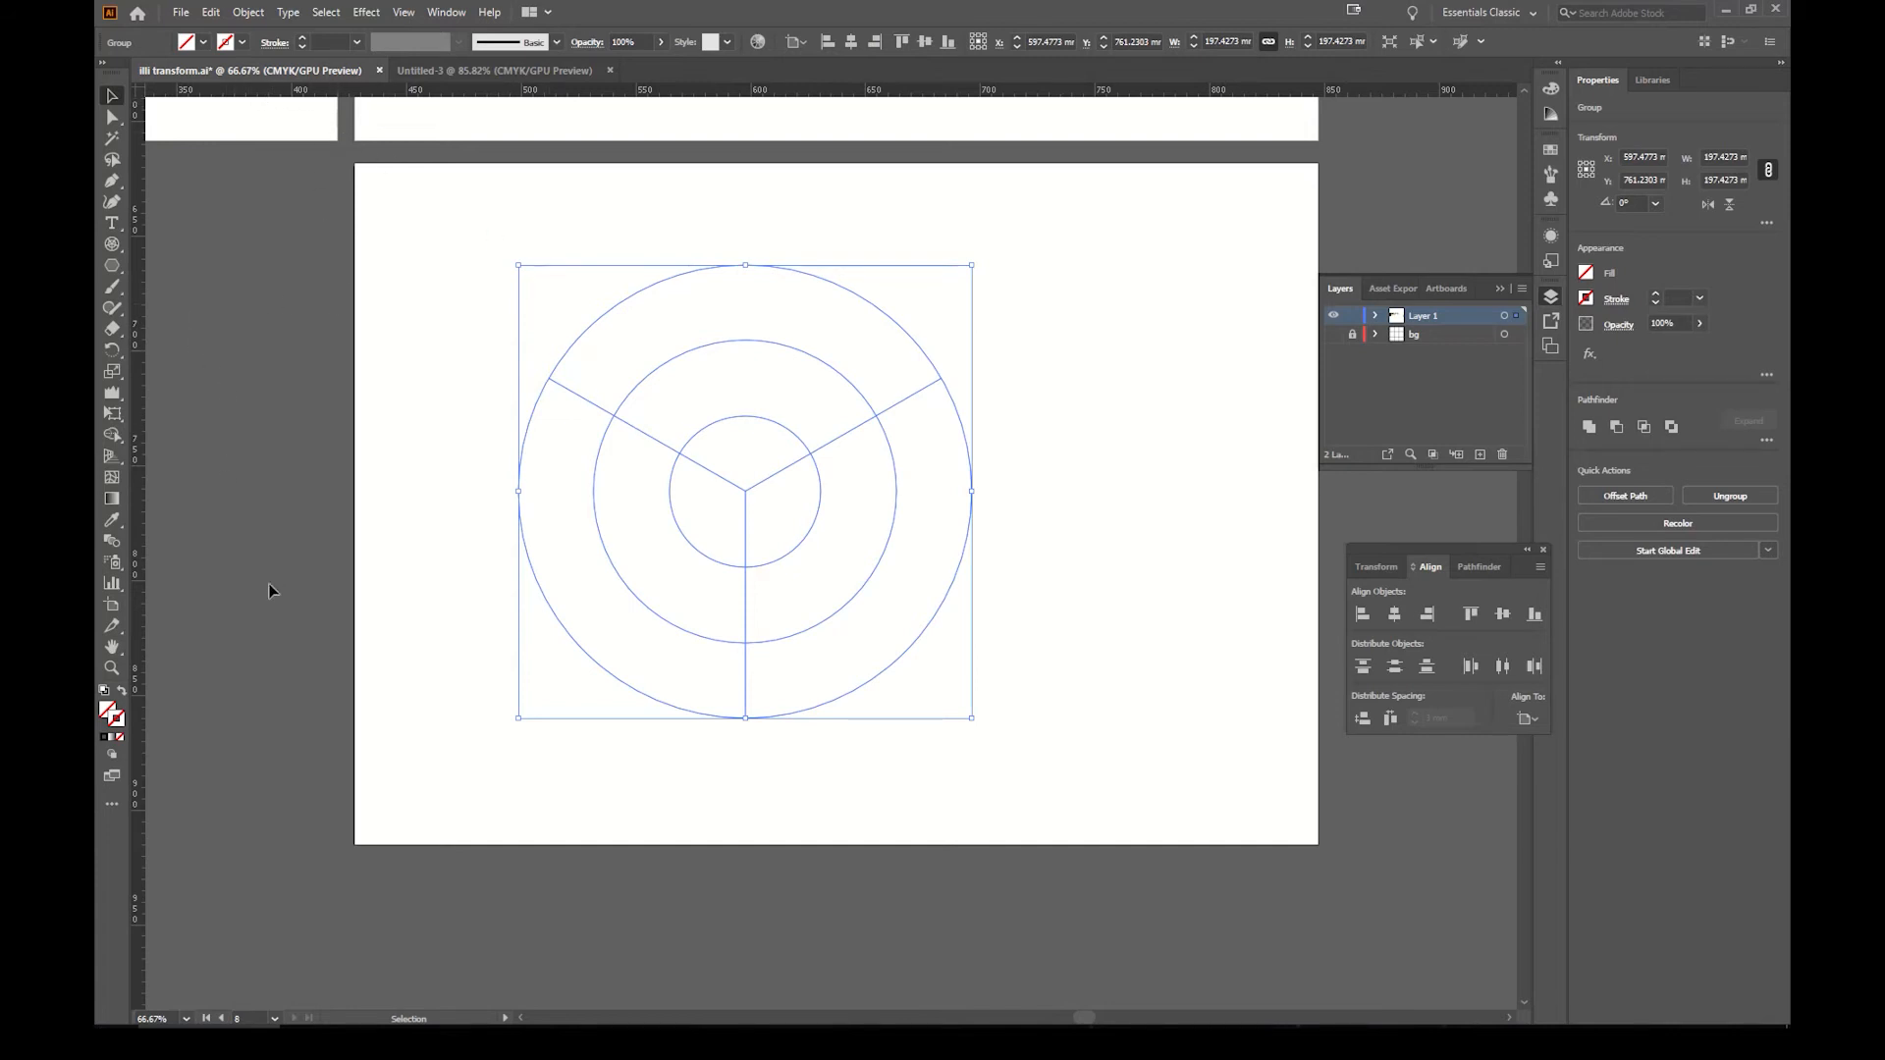
left_click(105, 691)
left_click(324, 522)
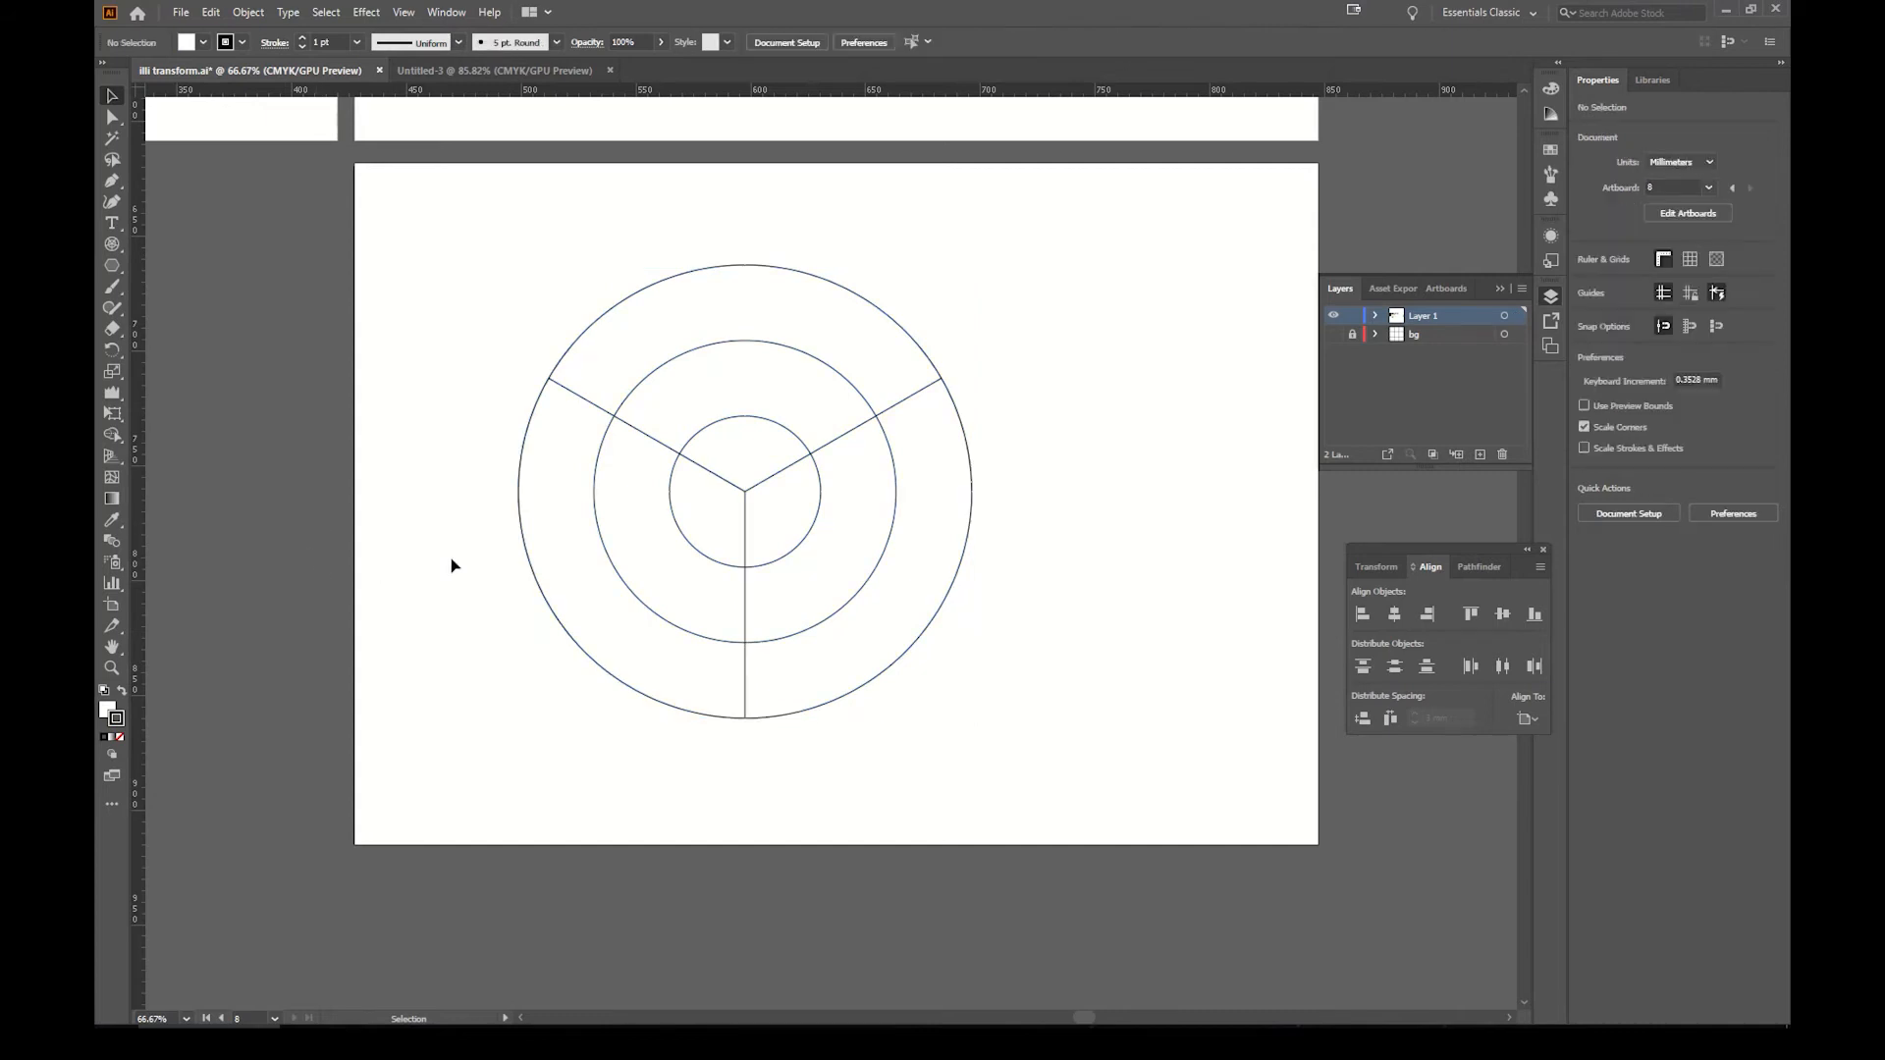
Step: Isolate the polar grid group to examine its radial dividers, and exit isolation mode
double_click(591, 404)
left_click(591, 404)
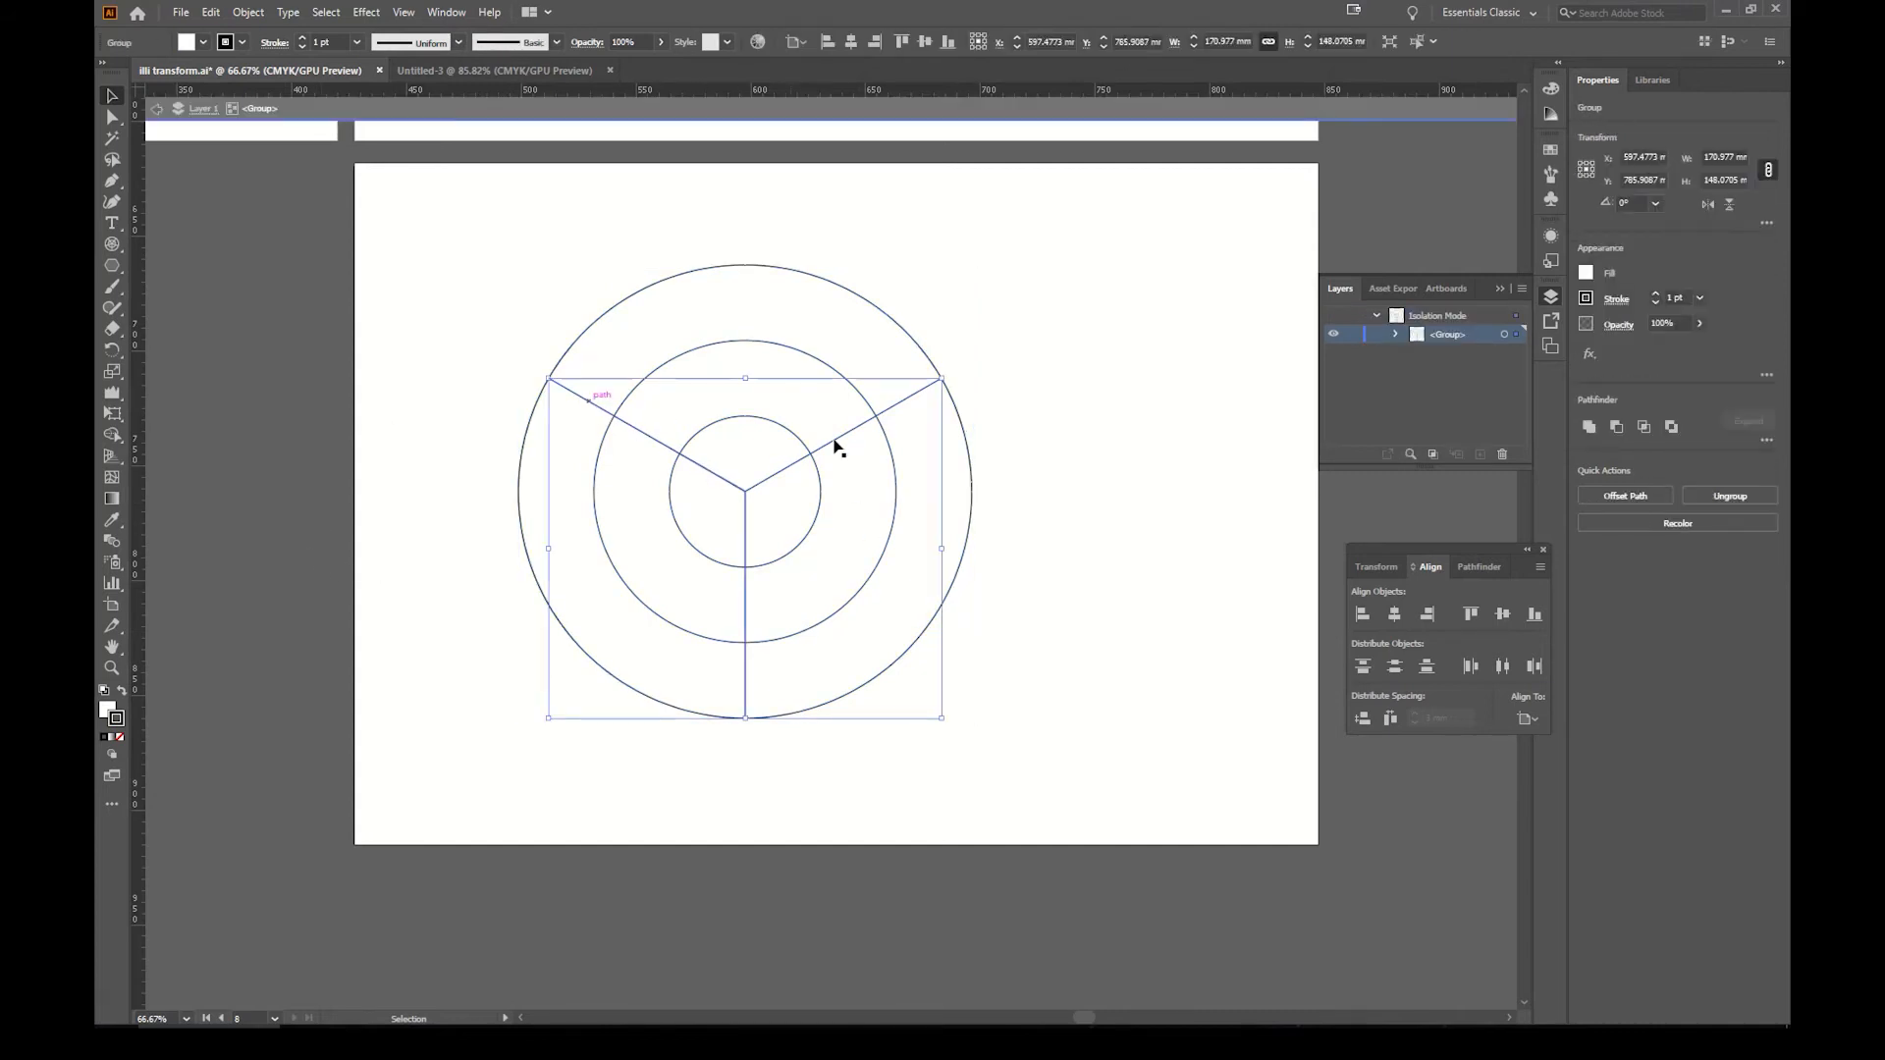
left_click(1017, 318)
double_click(1056, 337)
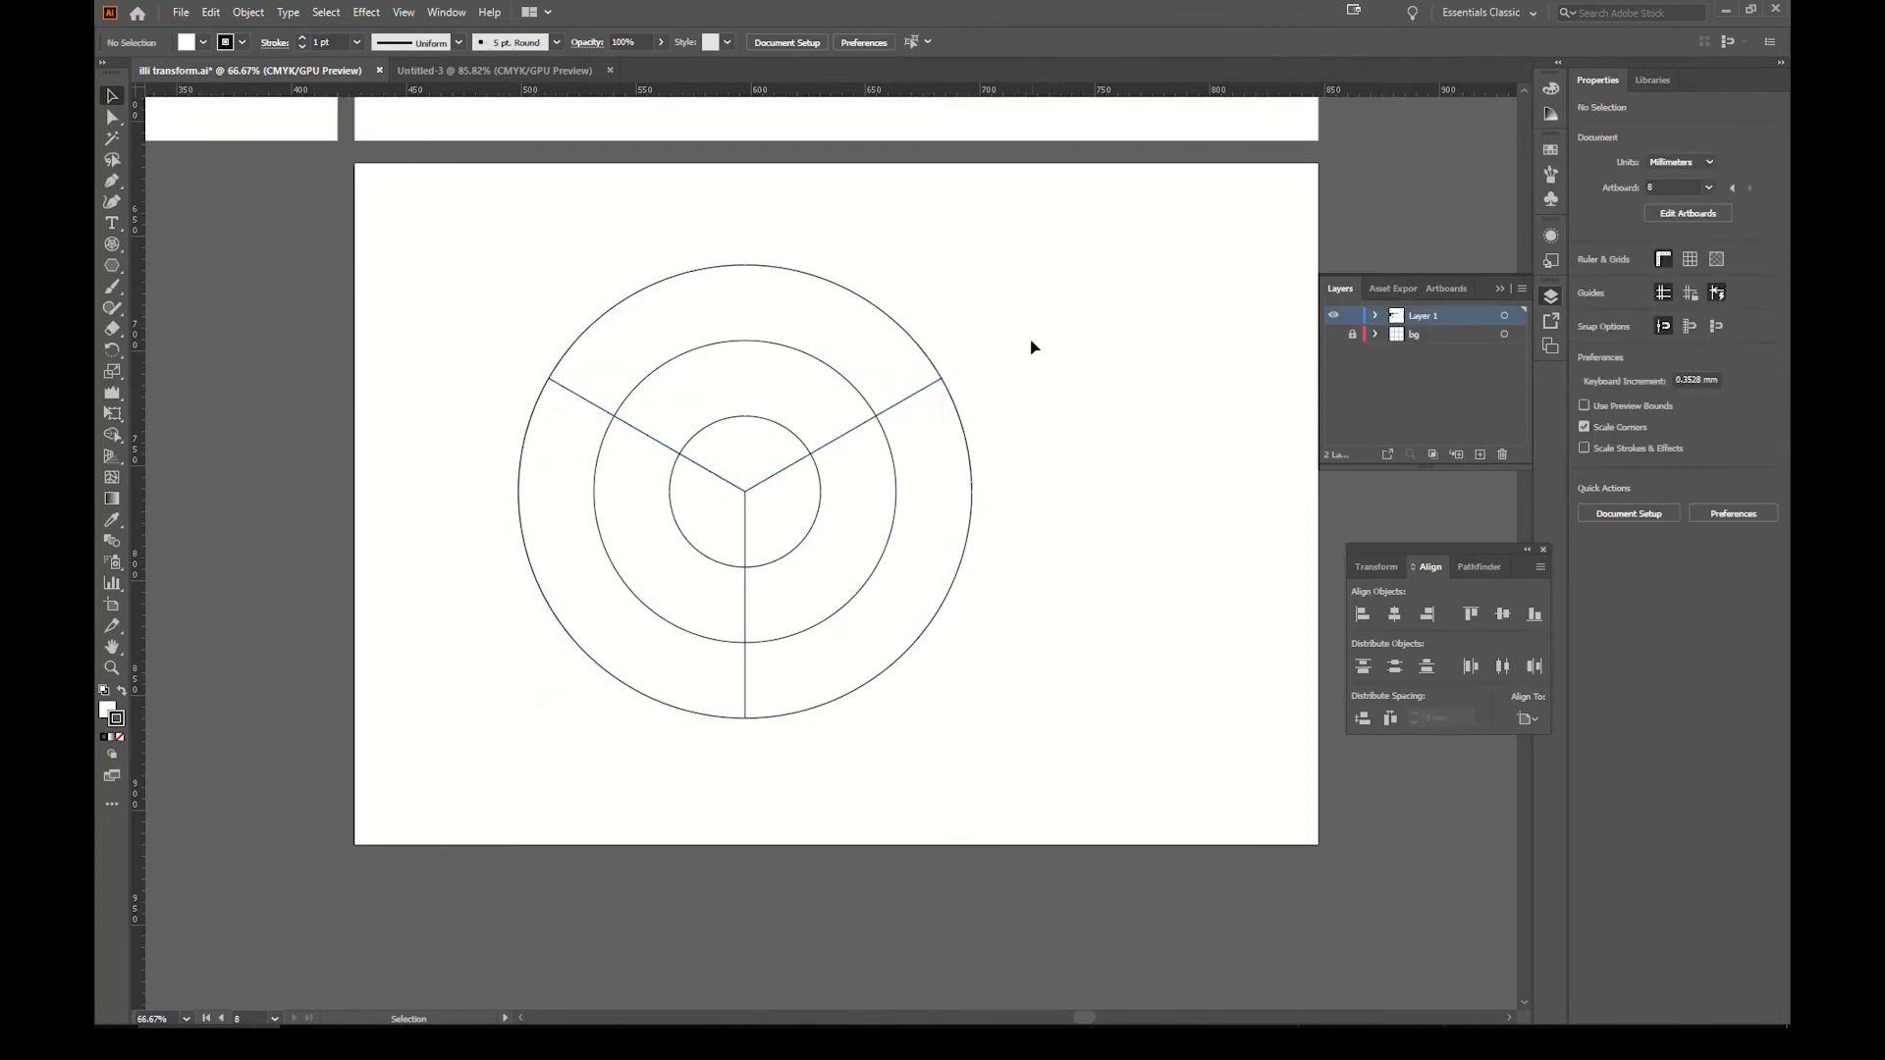
Step: Unlock the bg layer and delete the polar grid from the new artboard
left_click(1354, 335)
left_click_drag(934, 590, 770, 433)
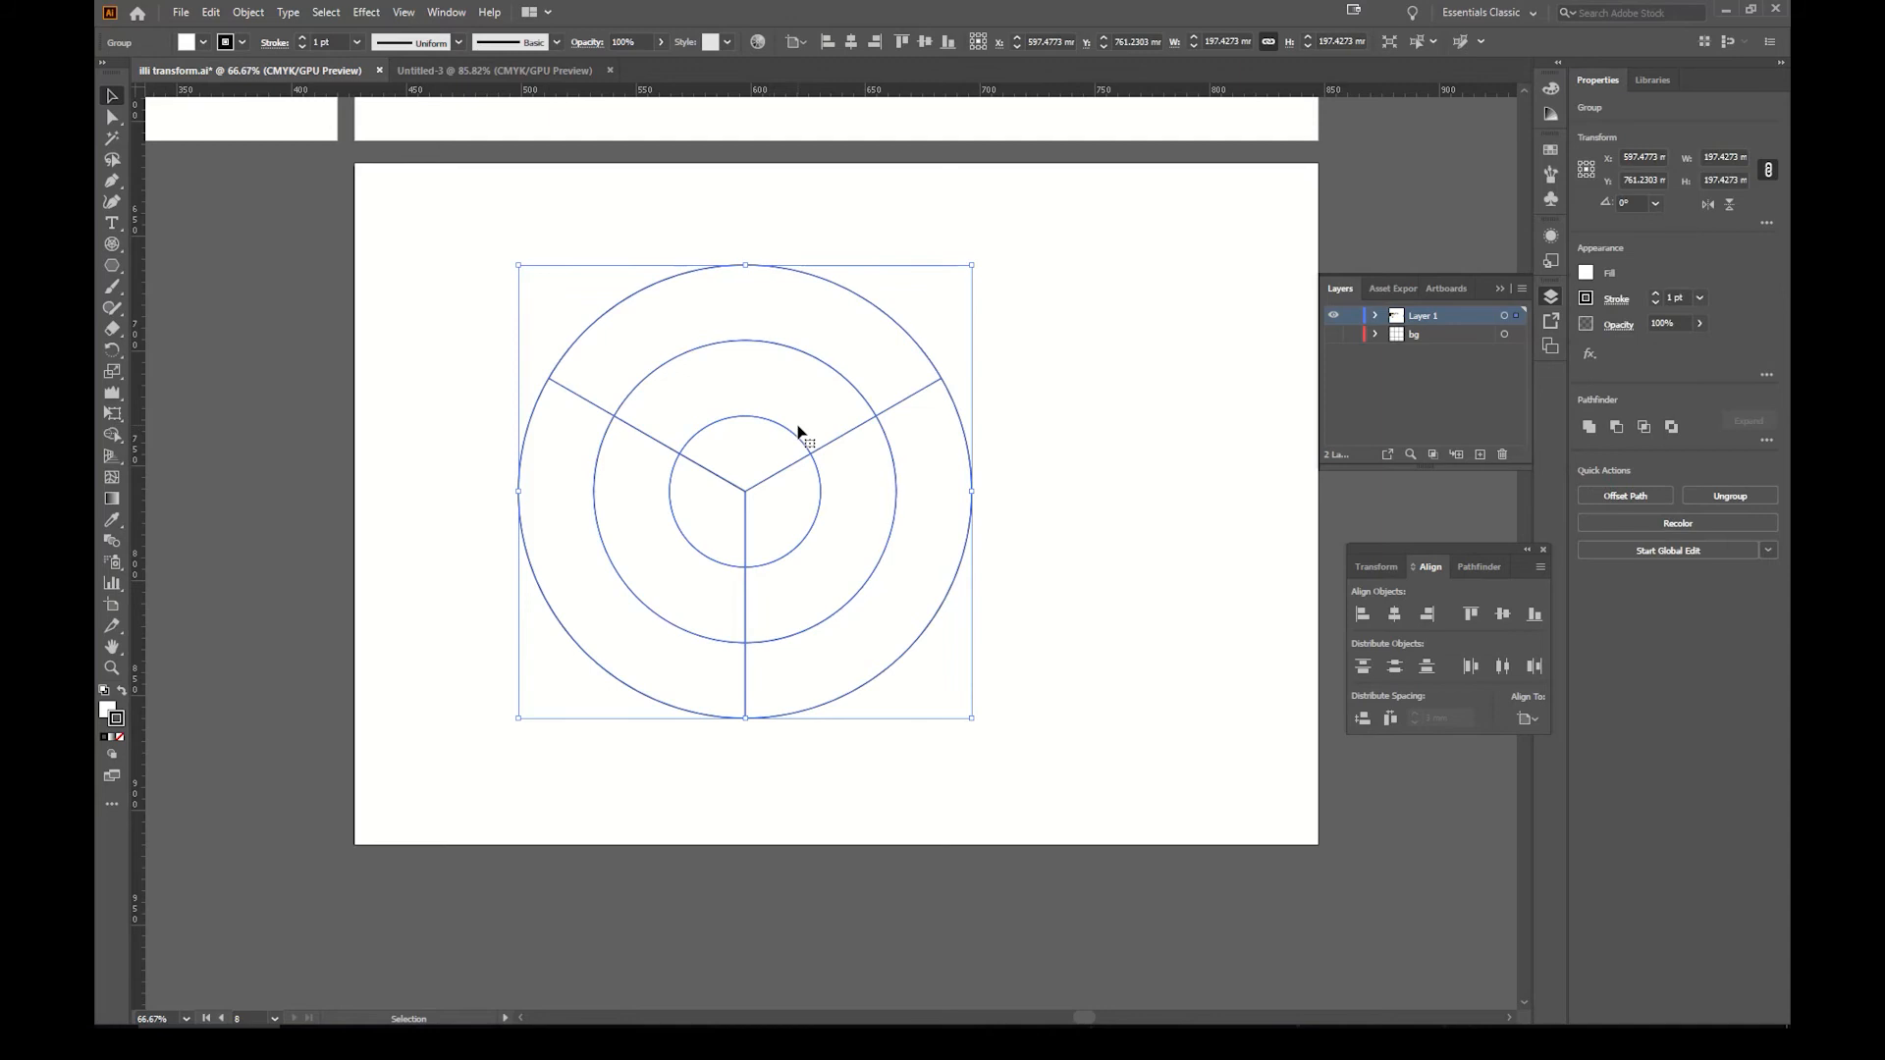
key("Delete")
Step: Start a polar grid with exact options: width and height 100 mm, and concentric divider skew 0%
left_click(112, 245)
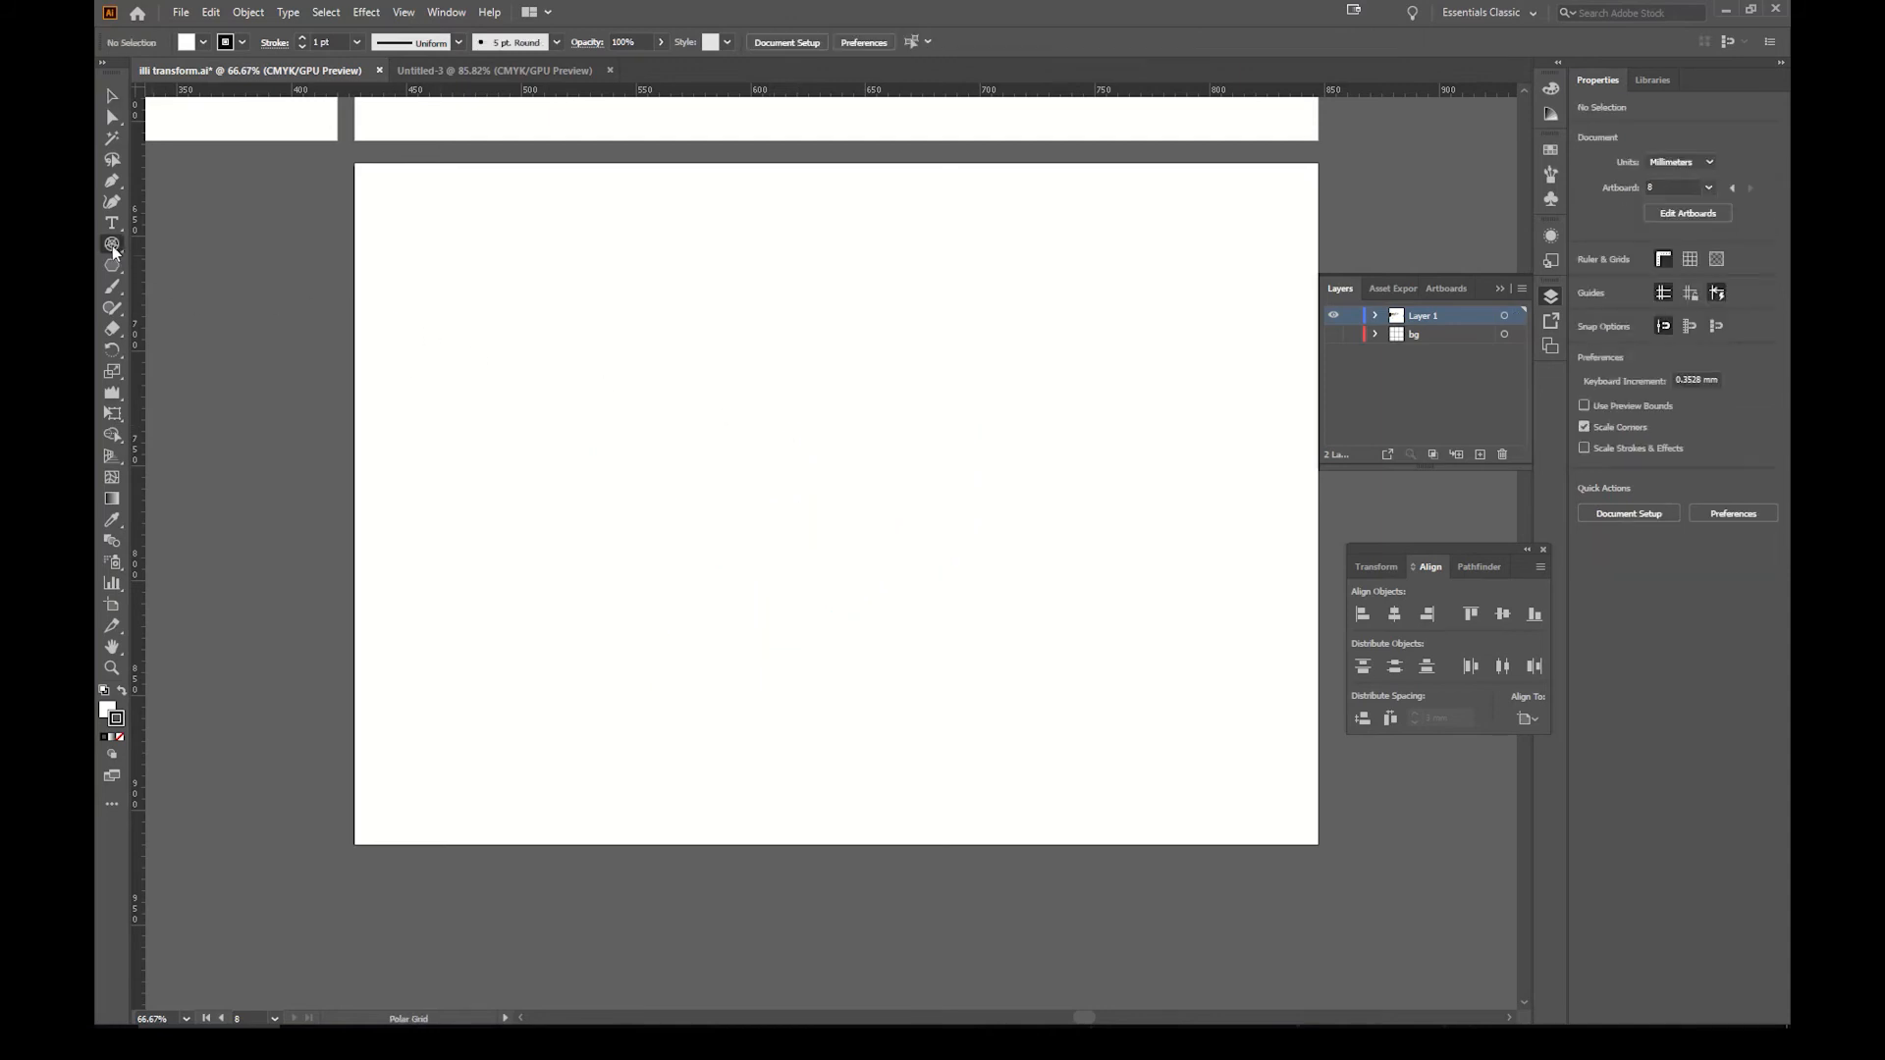
left_click(718, 474)
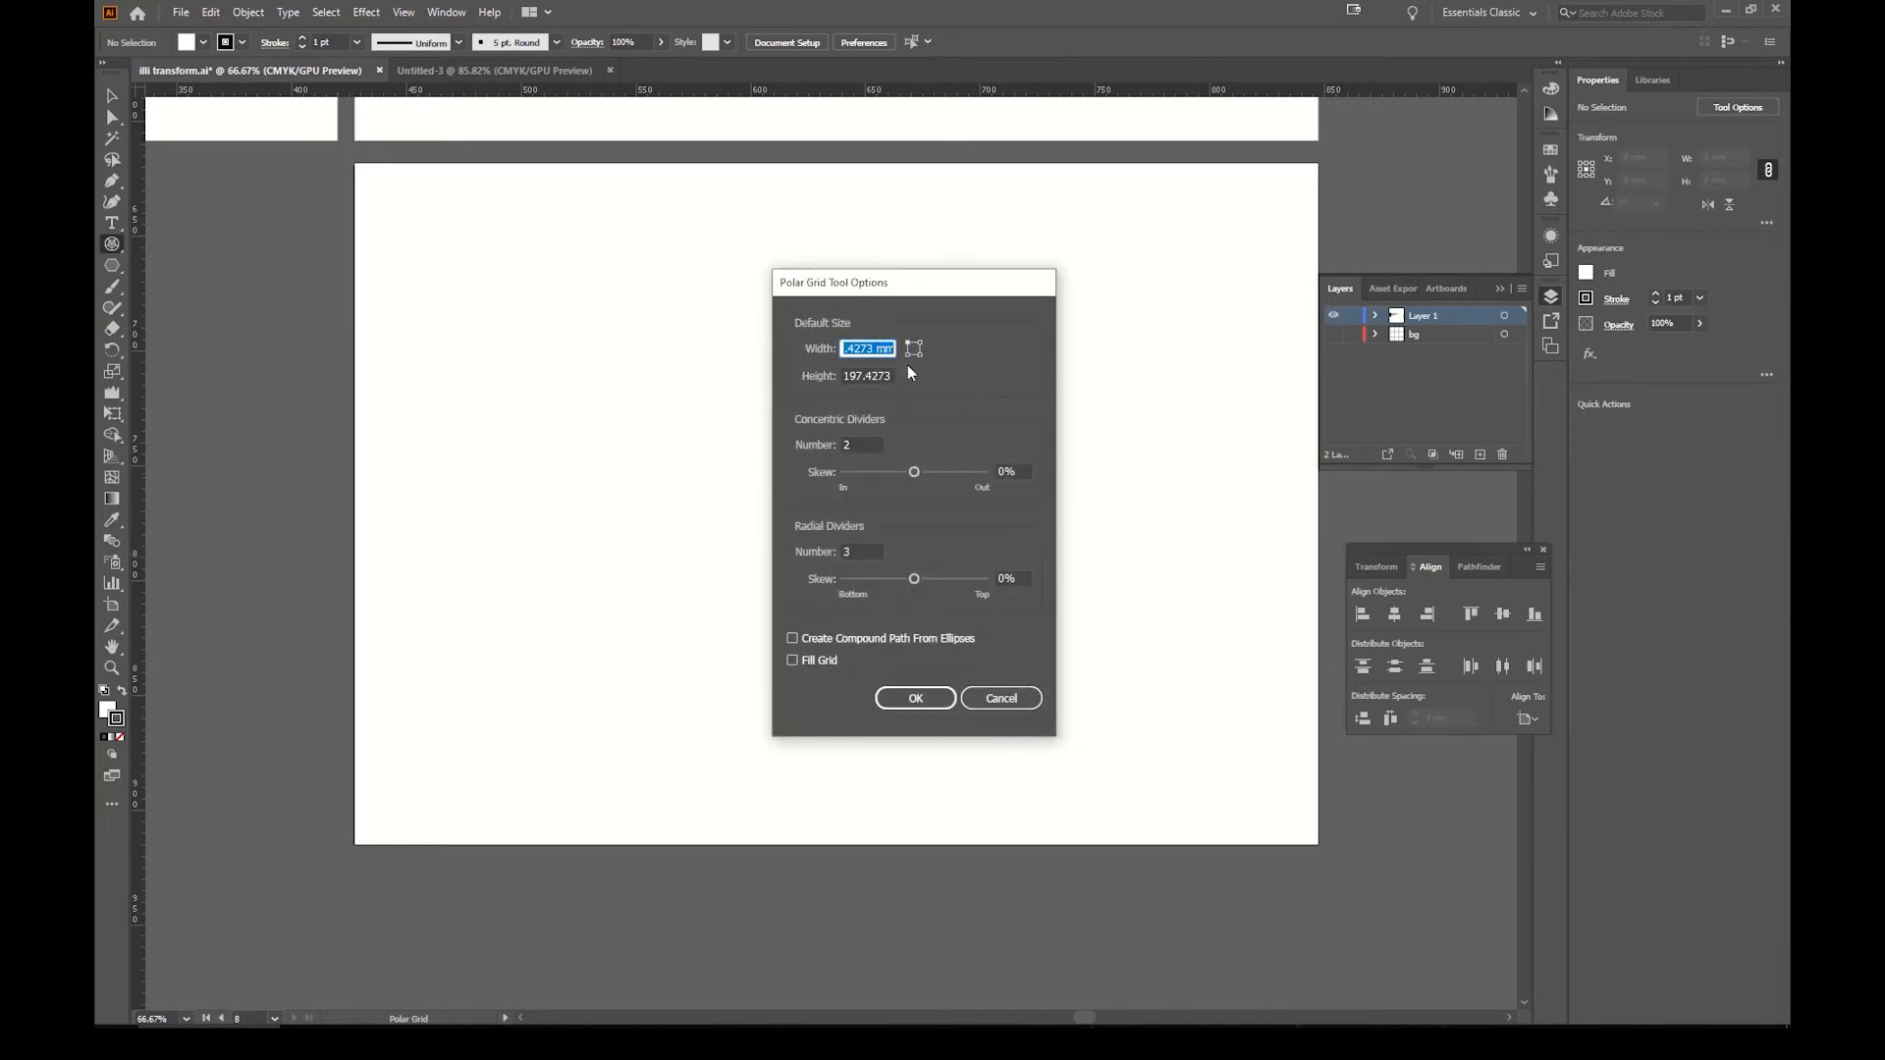
type("100")
key("Tab")
type("100")
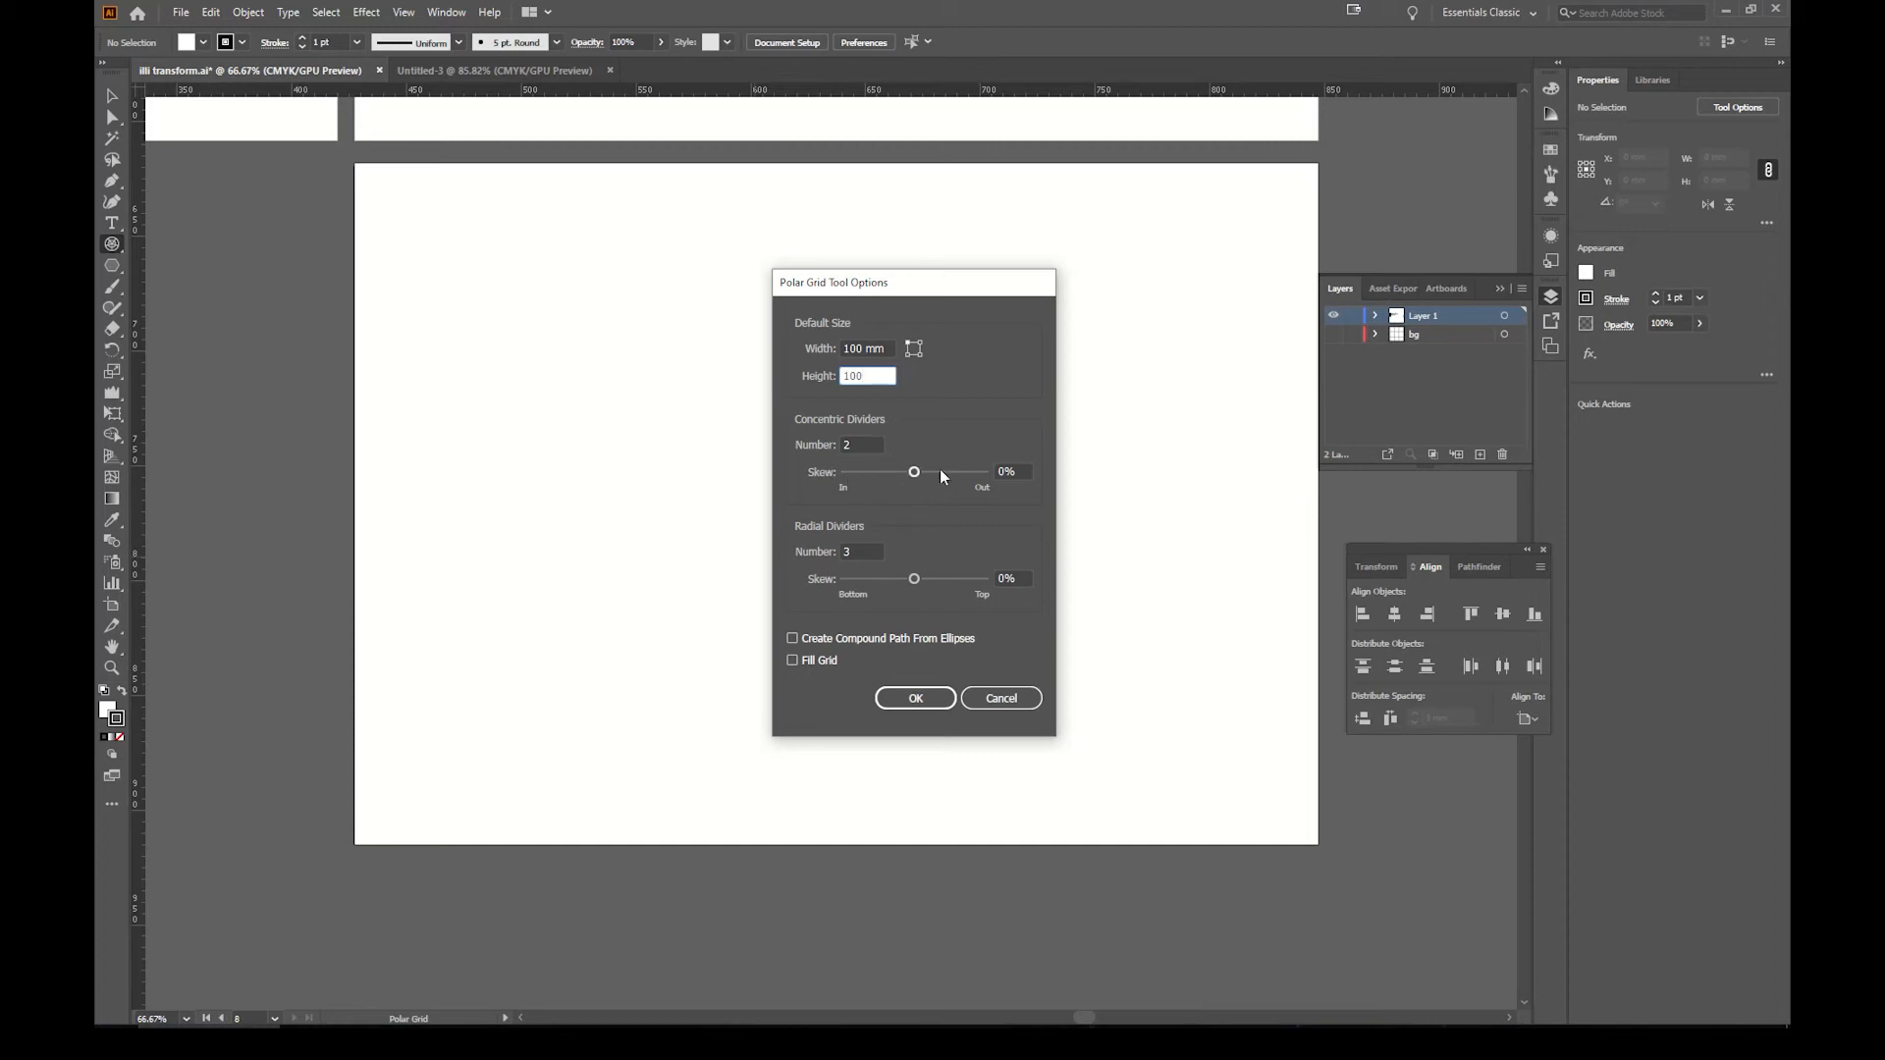
left_click_drag(919, 475, 995, 472)
type("0")
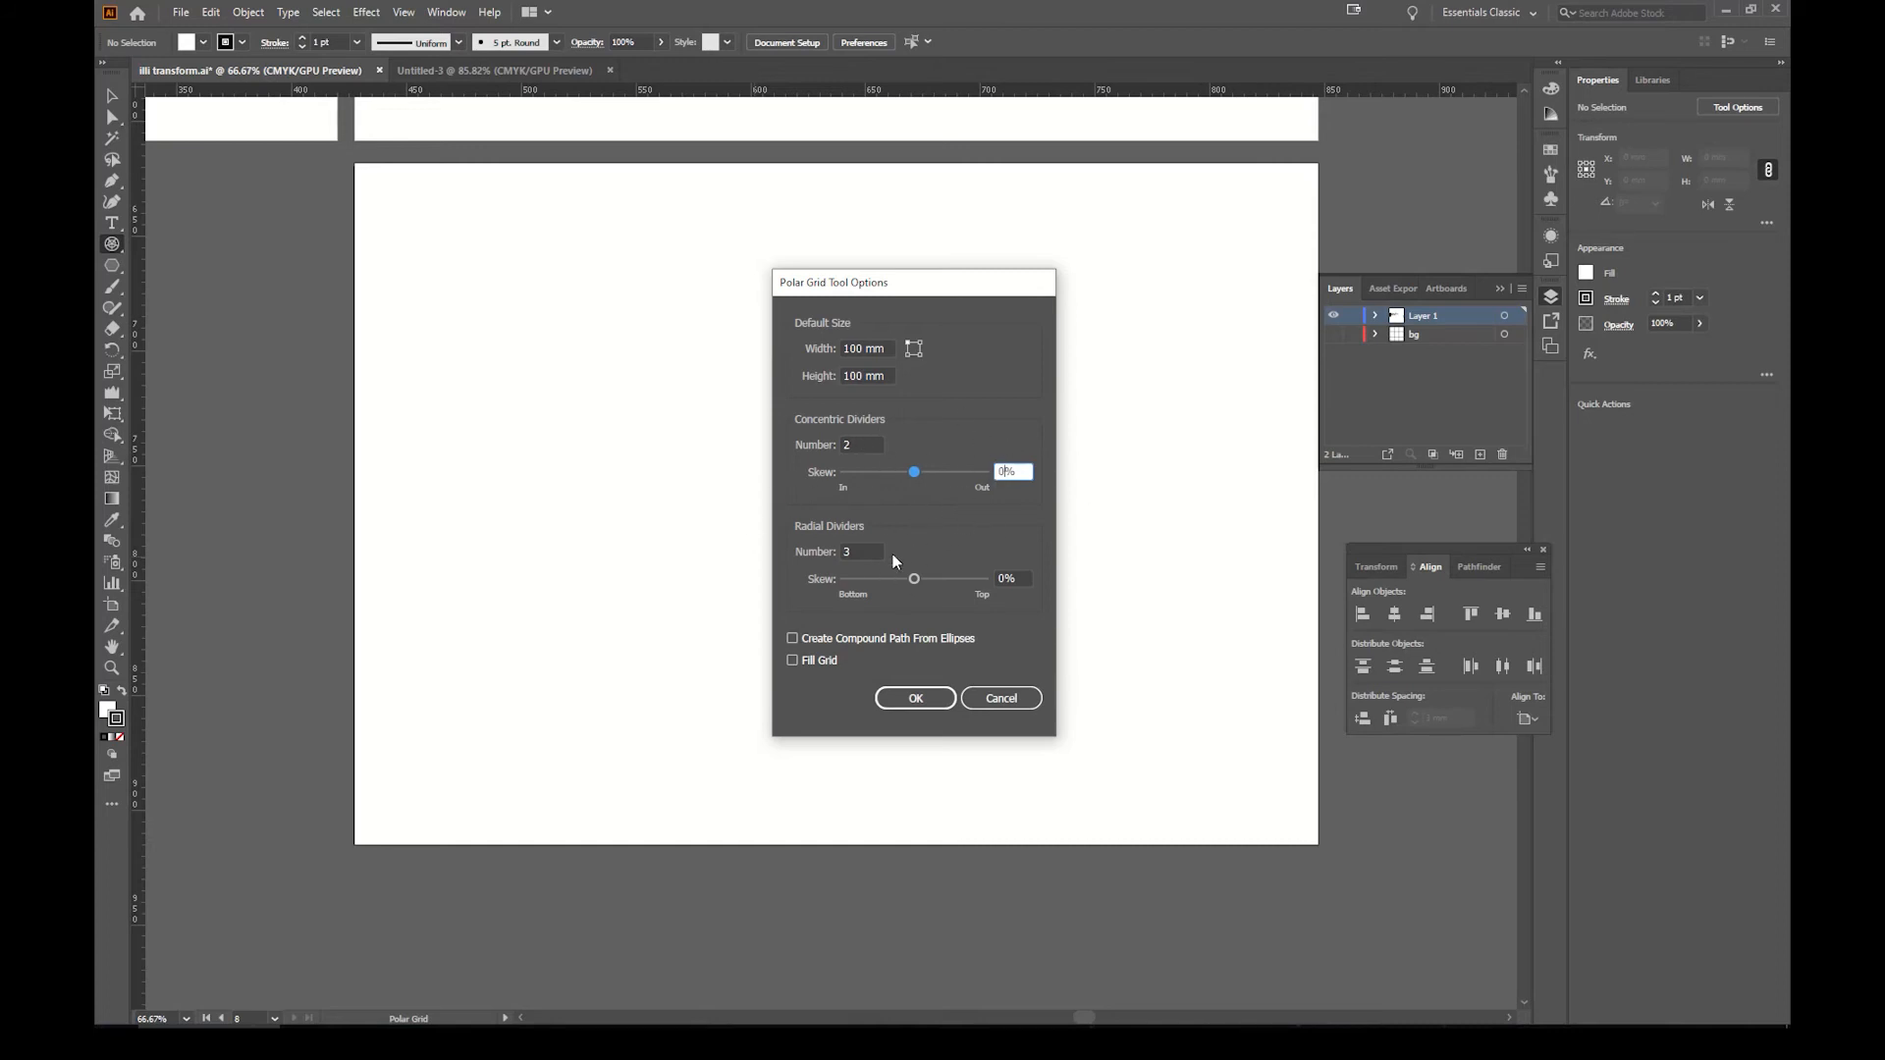
Step: Set the polar grid's radial dividers to 5 with 0% skew, keep 2 concentric dividers, and create the grid
left_click(858, 443)
left_click(854, 552)
left_click_drag(916, 579, 920, 579)
double_click(1000, 581)
type("0")
left_click(862, 551)
left_click(917, 698)
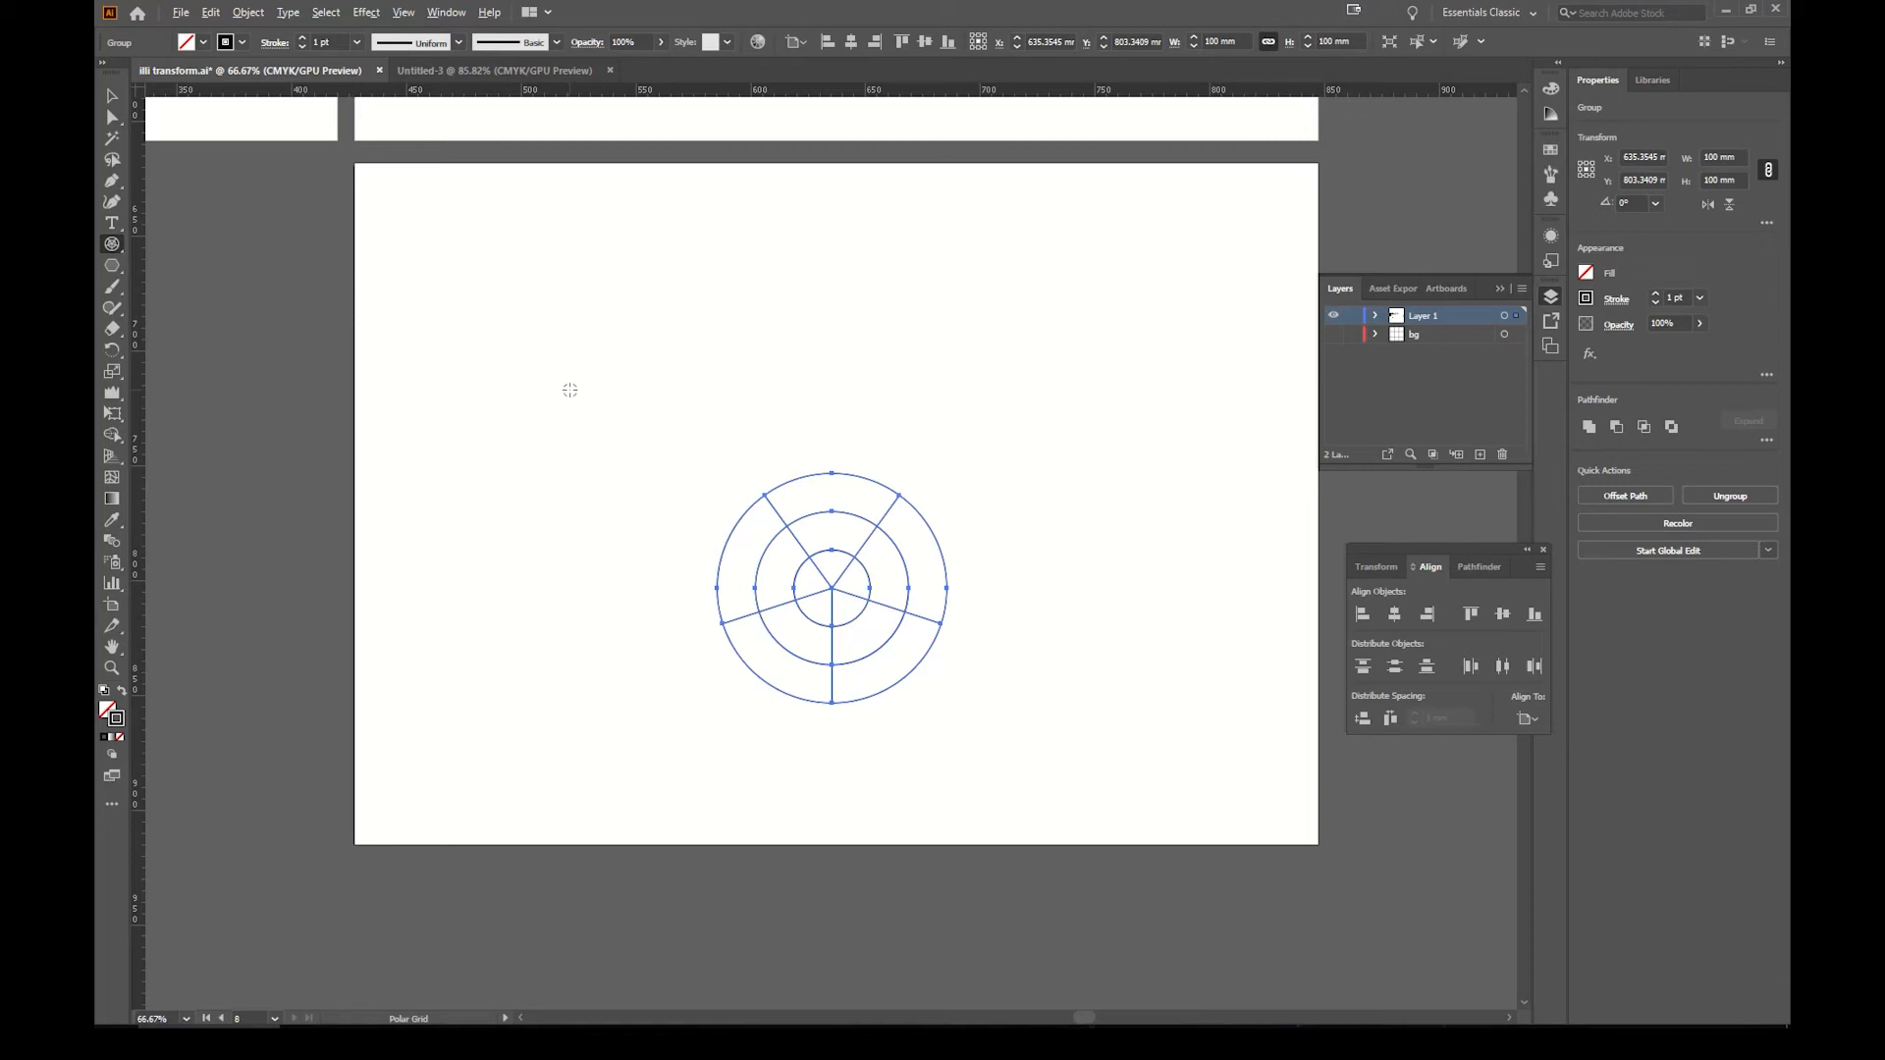
Step: Create another polar grid with the same 100 mm options near the artboard's upper-left corner, and delete the one in the middle
left_click(569, 389)
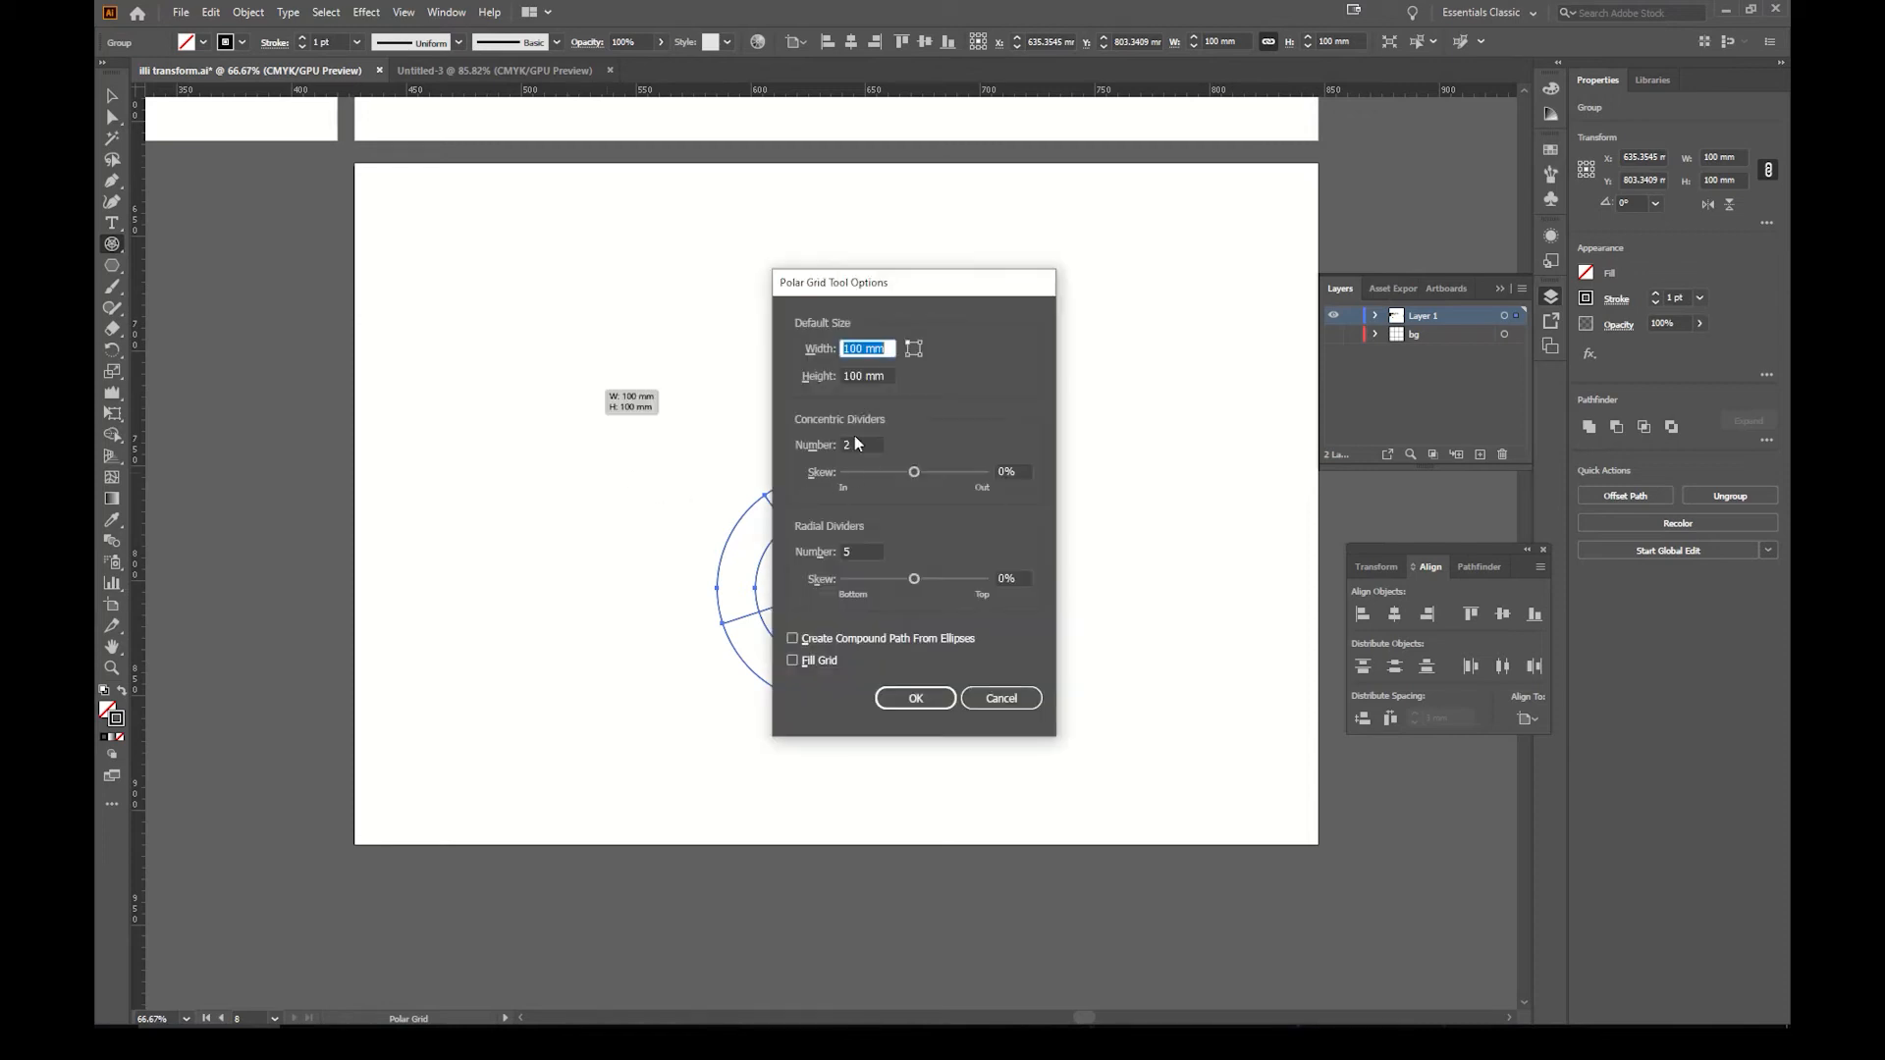
left_click(942, 707)
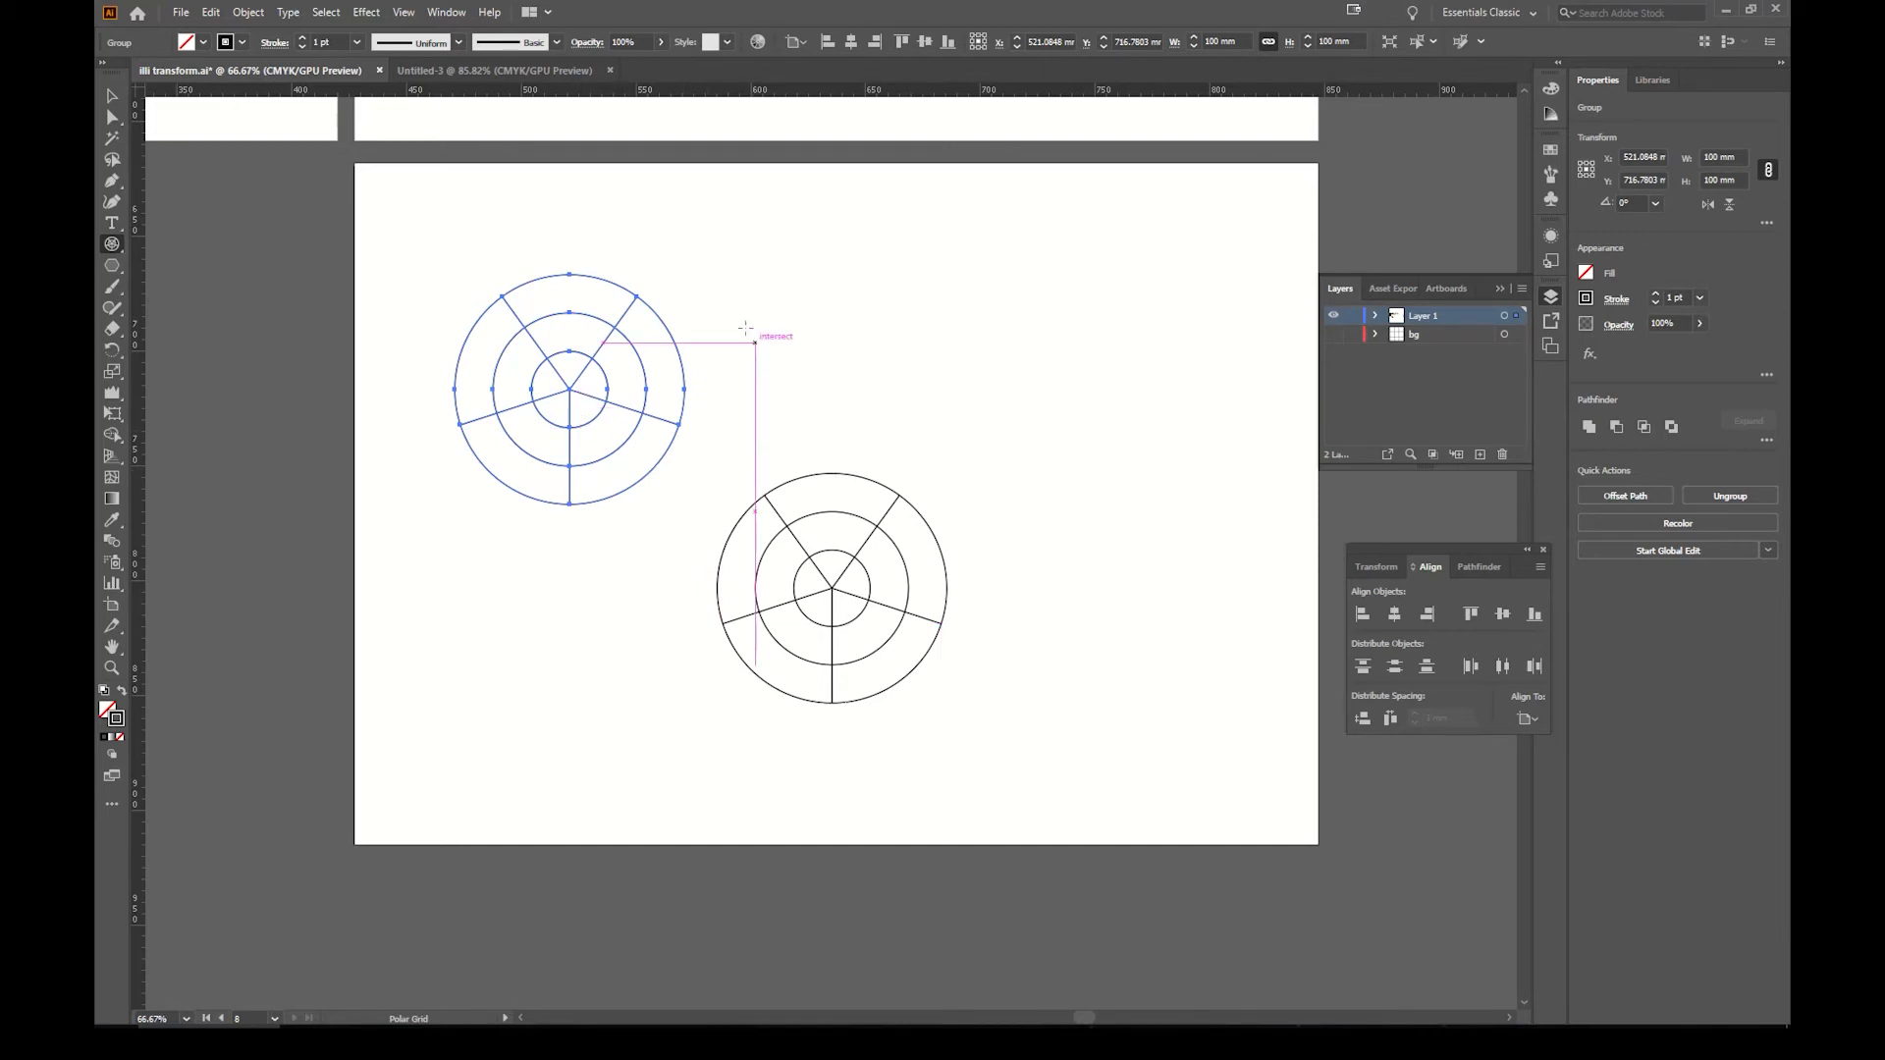
left_click(111, 95)
left_click_drag(1011, 731, 424, 253)
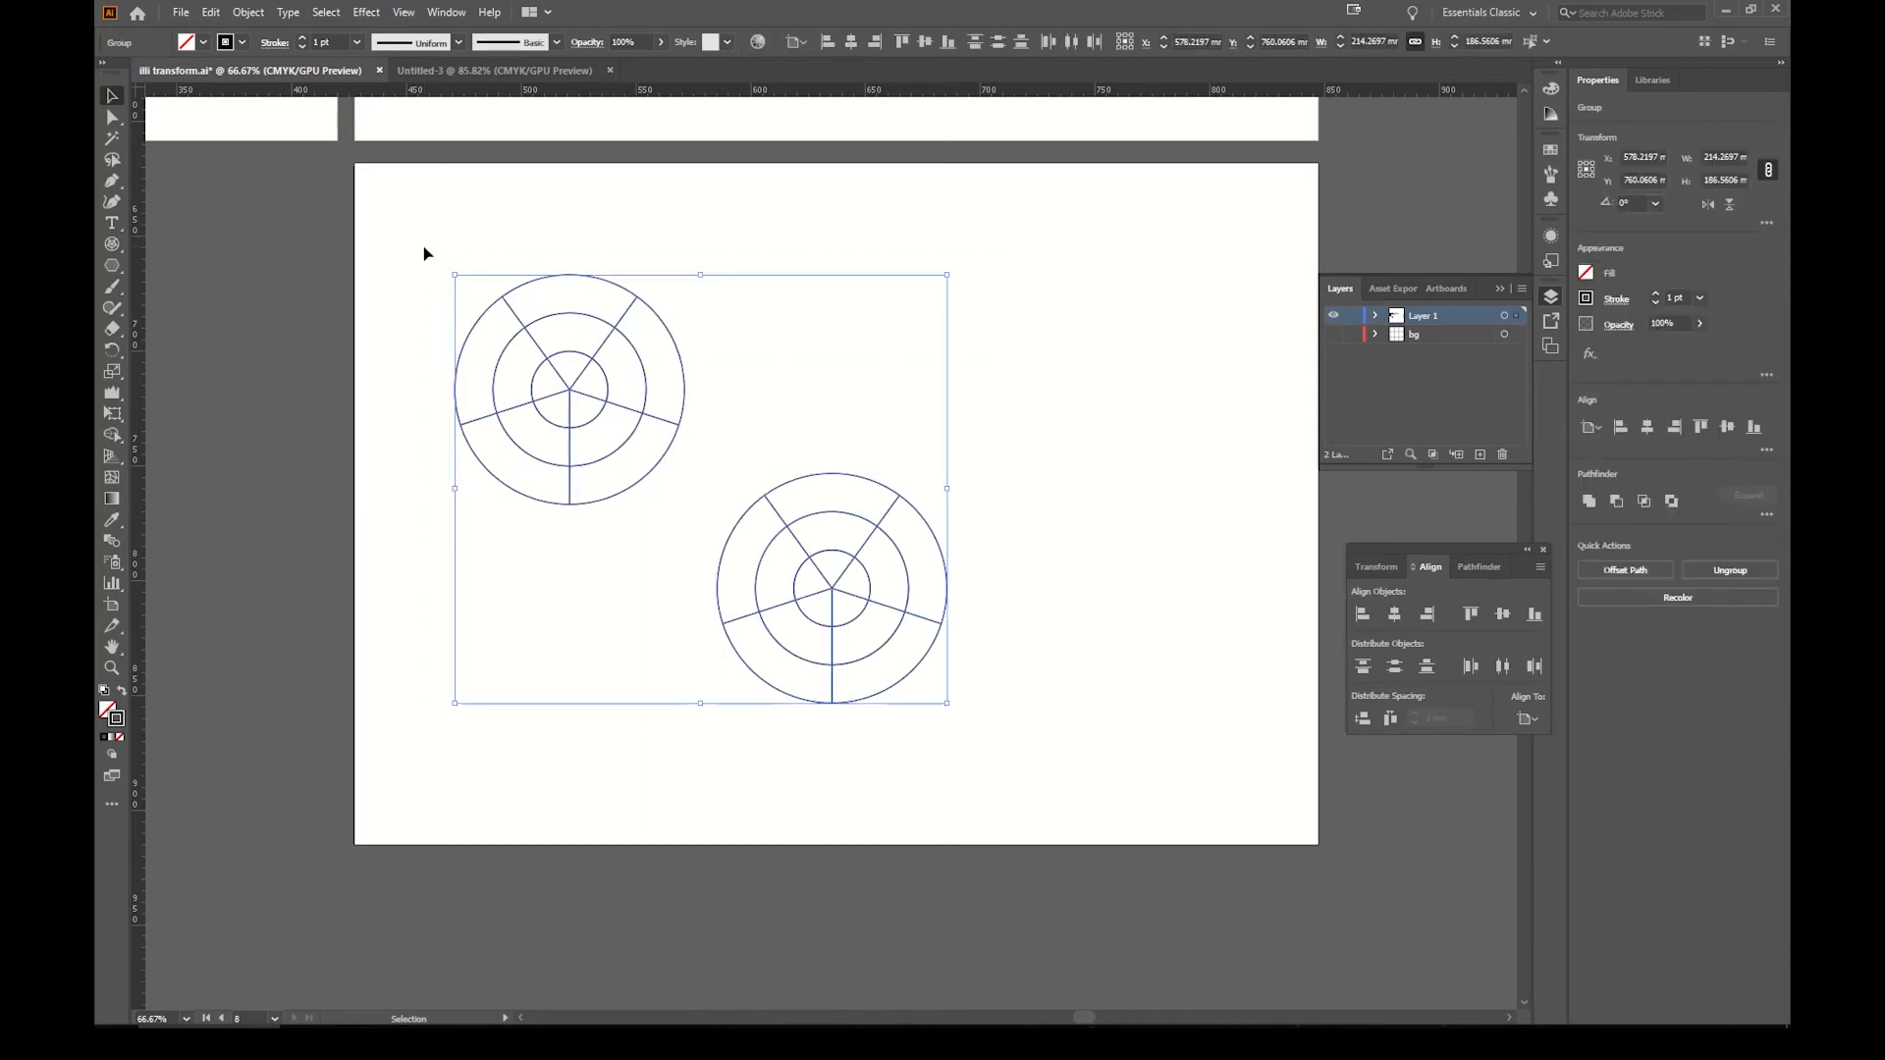
left_click(659, 506)
left_click_drag(503, 349, 516, 277)
left_click(808, 524)
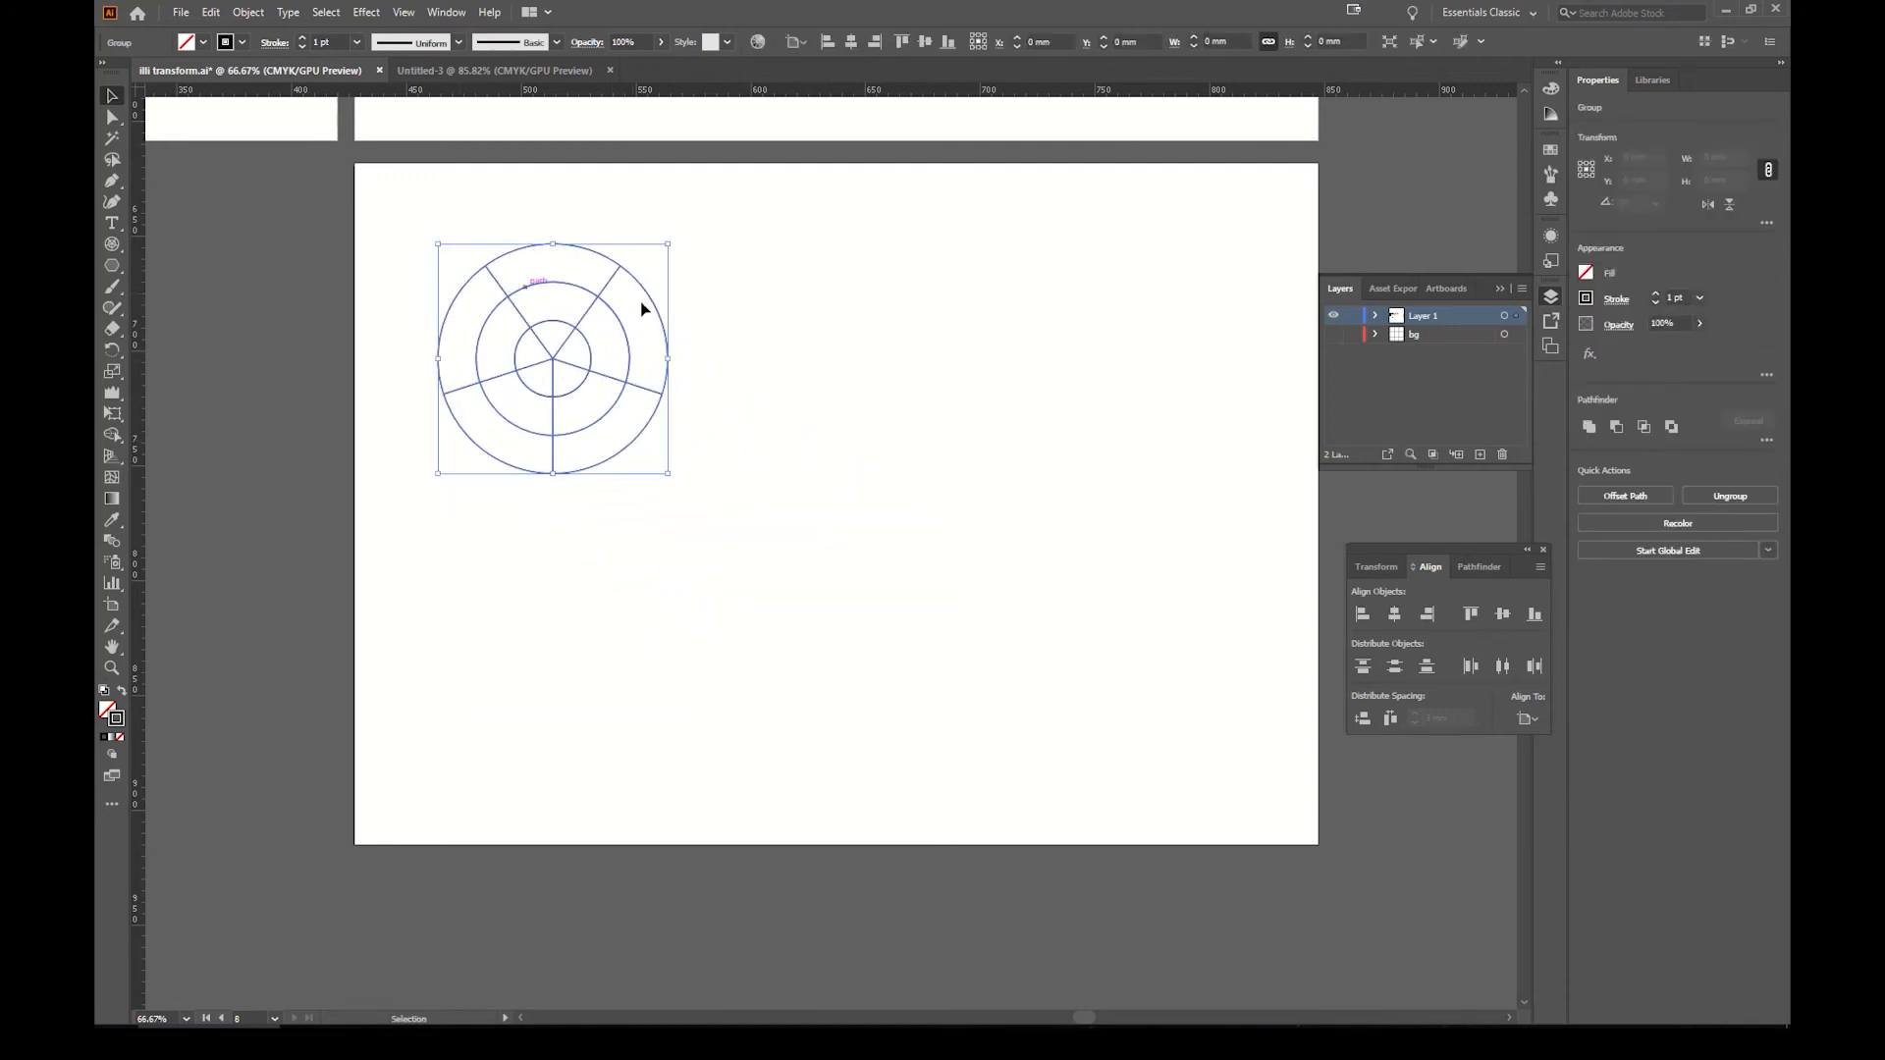
Step: Show the bg layer and start a freehand polar grid about 136 by 128 mm, skewing its concentric dividers inward
left_click(1441, 338)
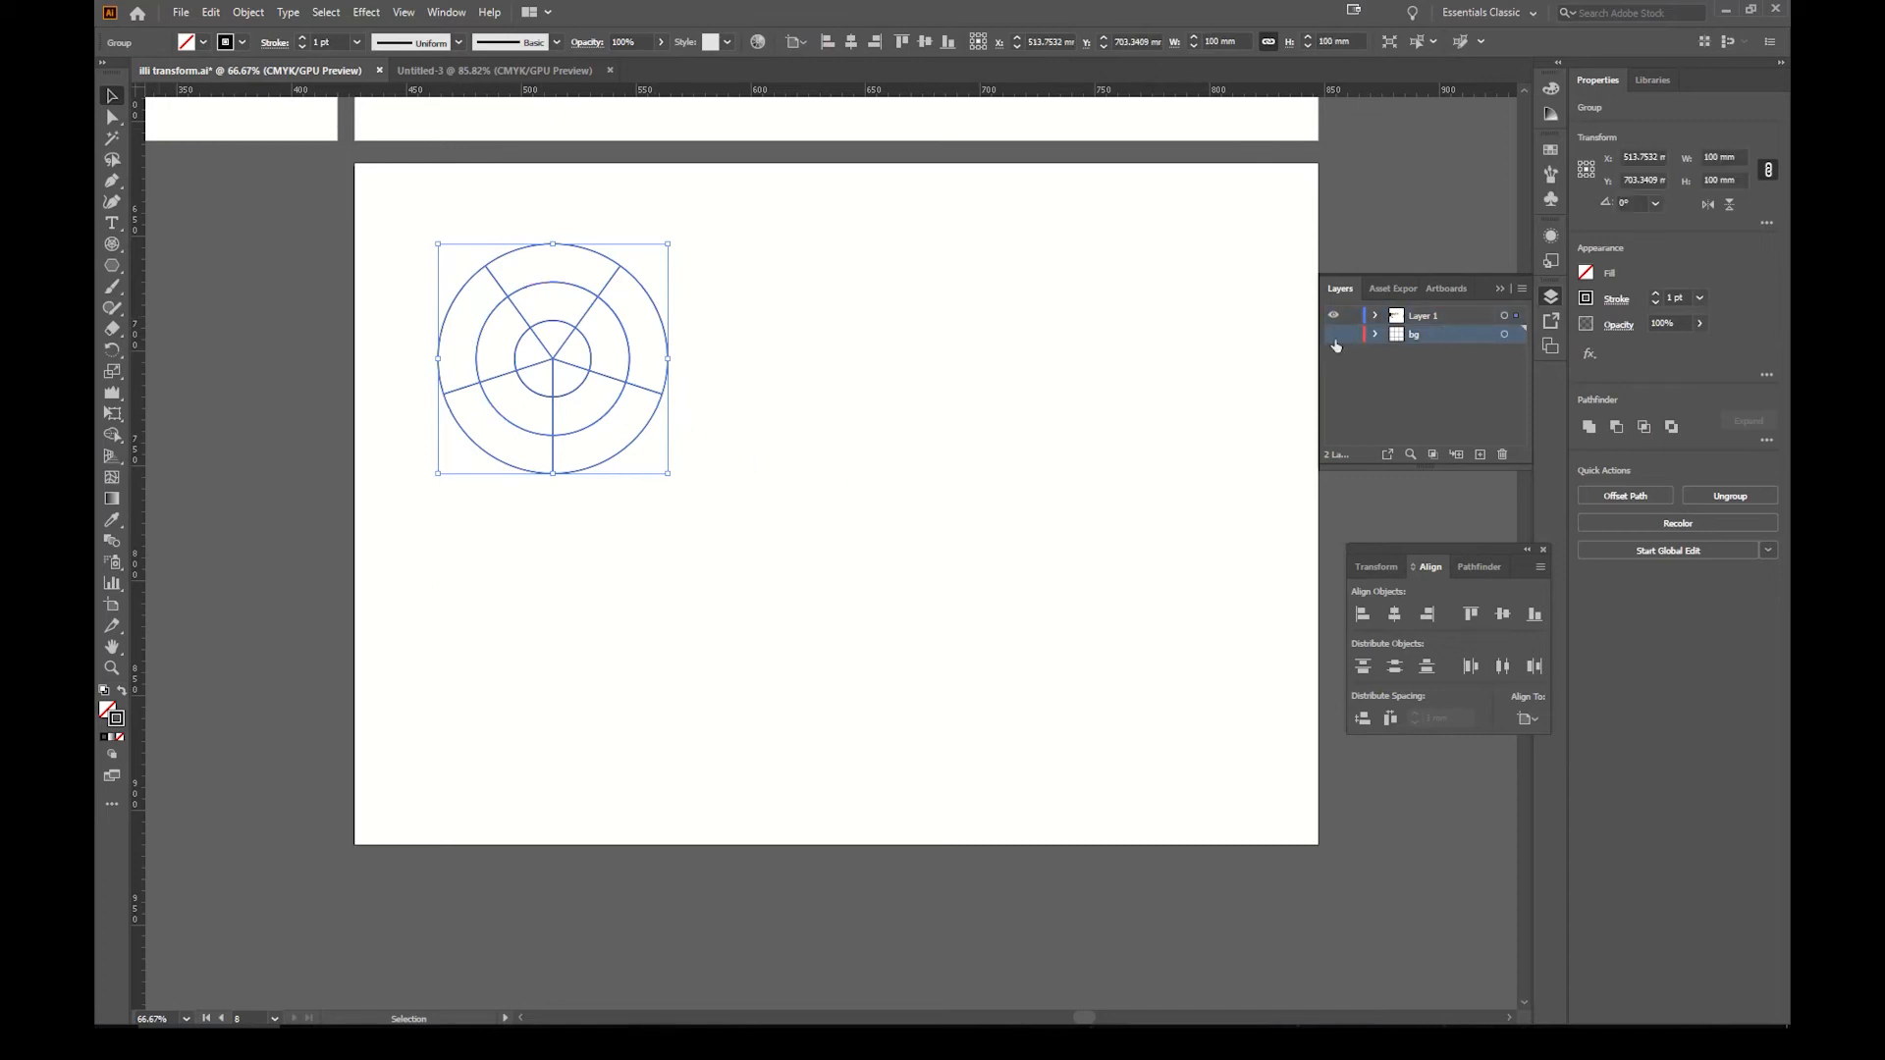
left_click(112, 245)
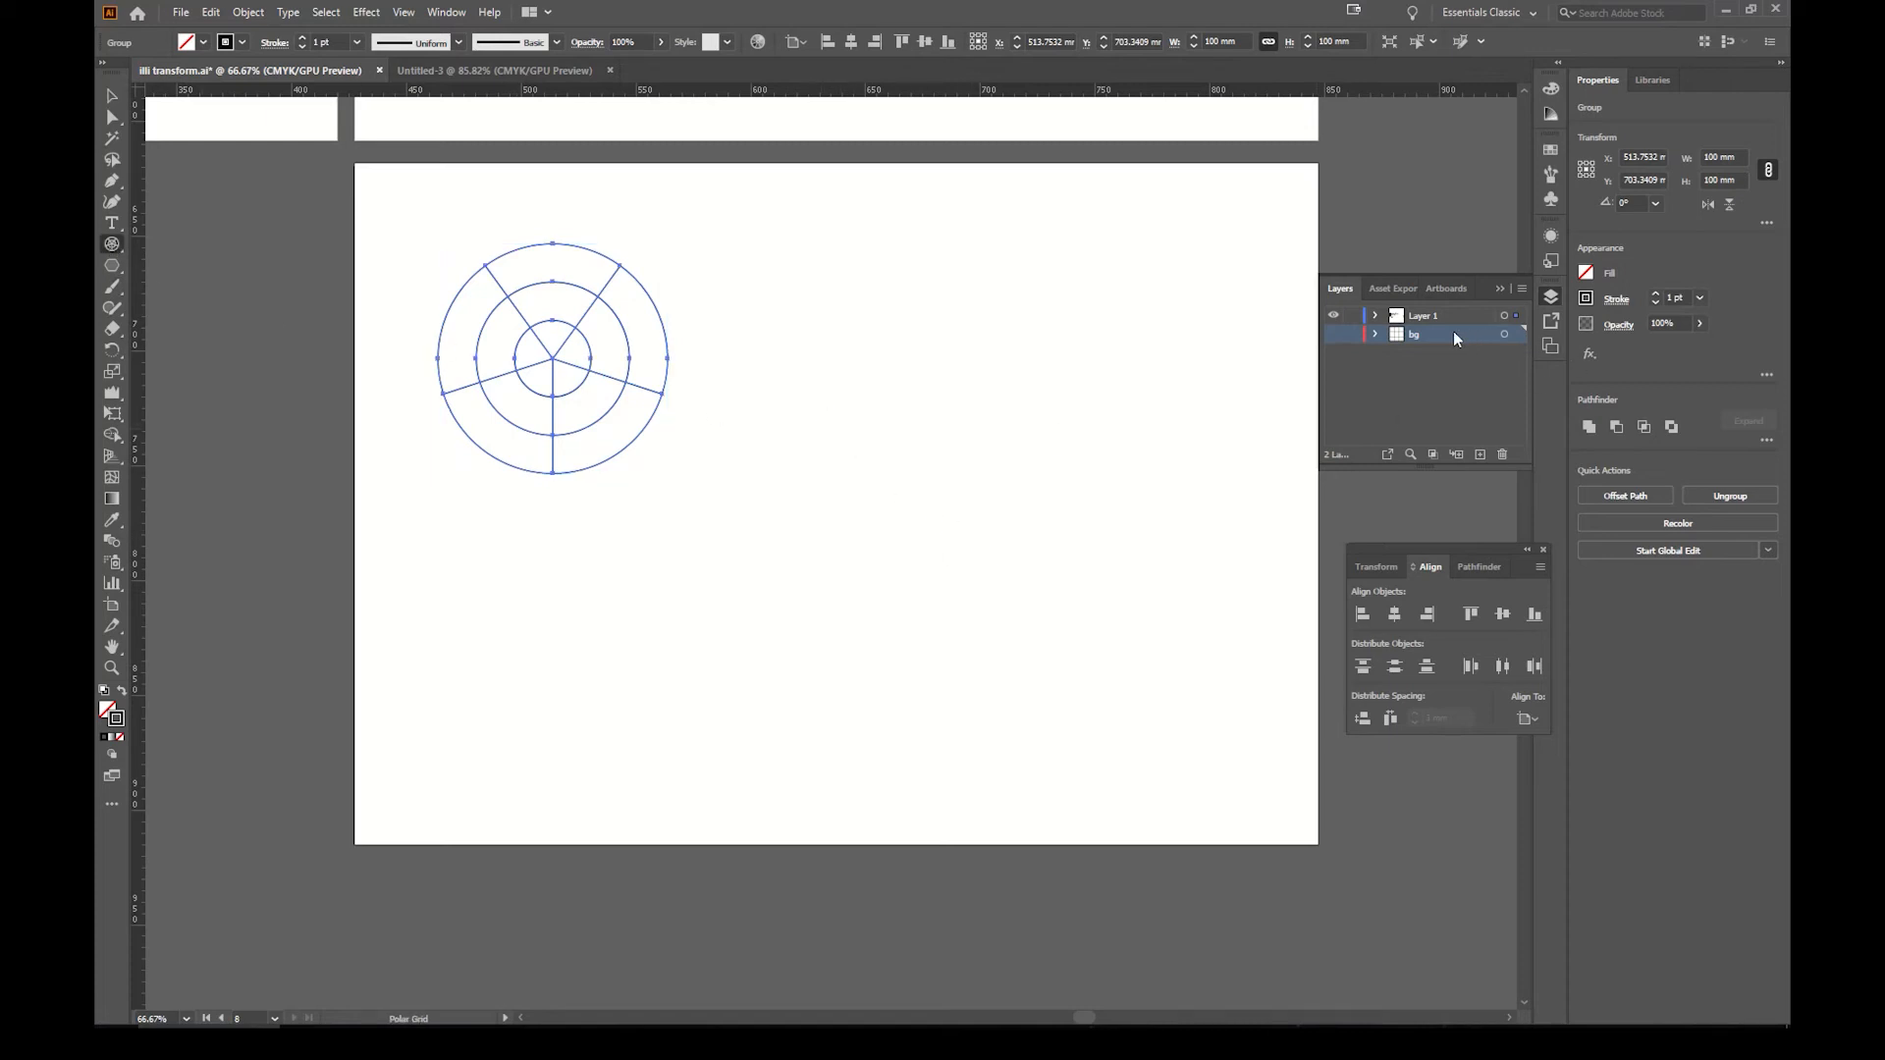
left_click(1332, 337)
left_click_drag(793, 351, 1106, 647)
key("x")
key("x")
key("x")
key("x")
key("x")
key("x")
key("x")
key("x")
key("x")
key("x")
key("x")
Step: Skew the concentric dividers of the polar grid being drawn back outward in several increments
key("c")
key("c")
key("c")
key("c")
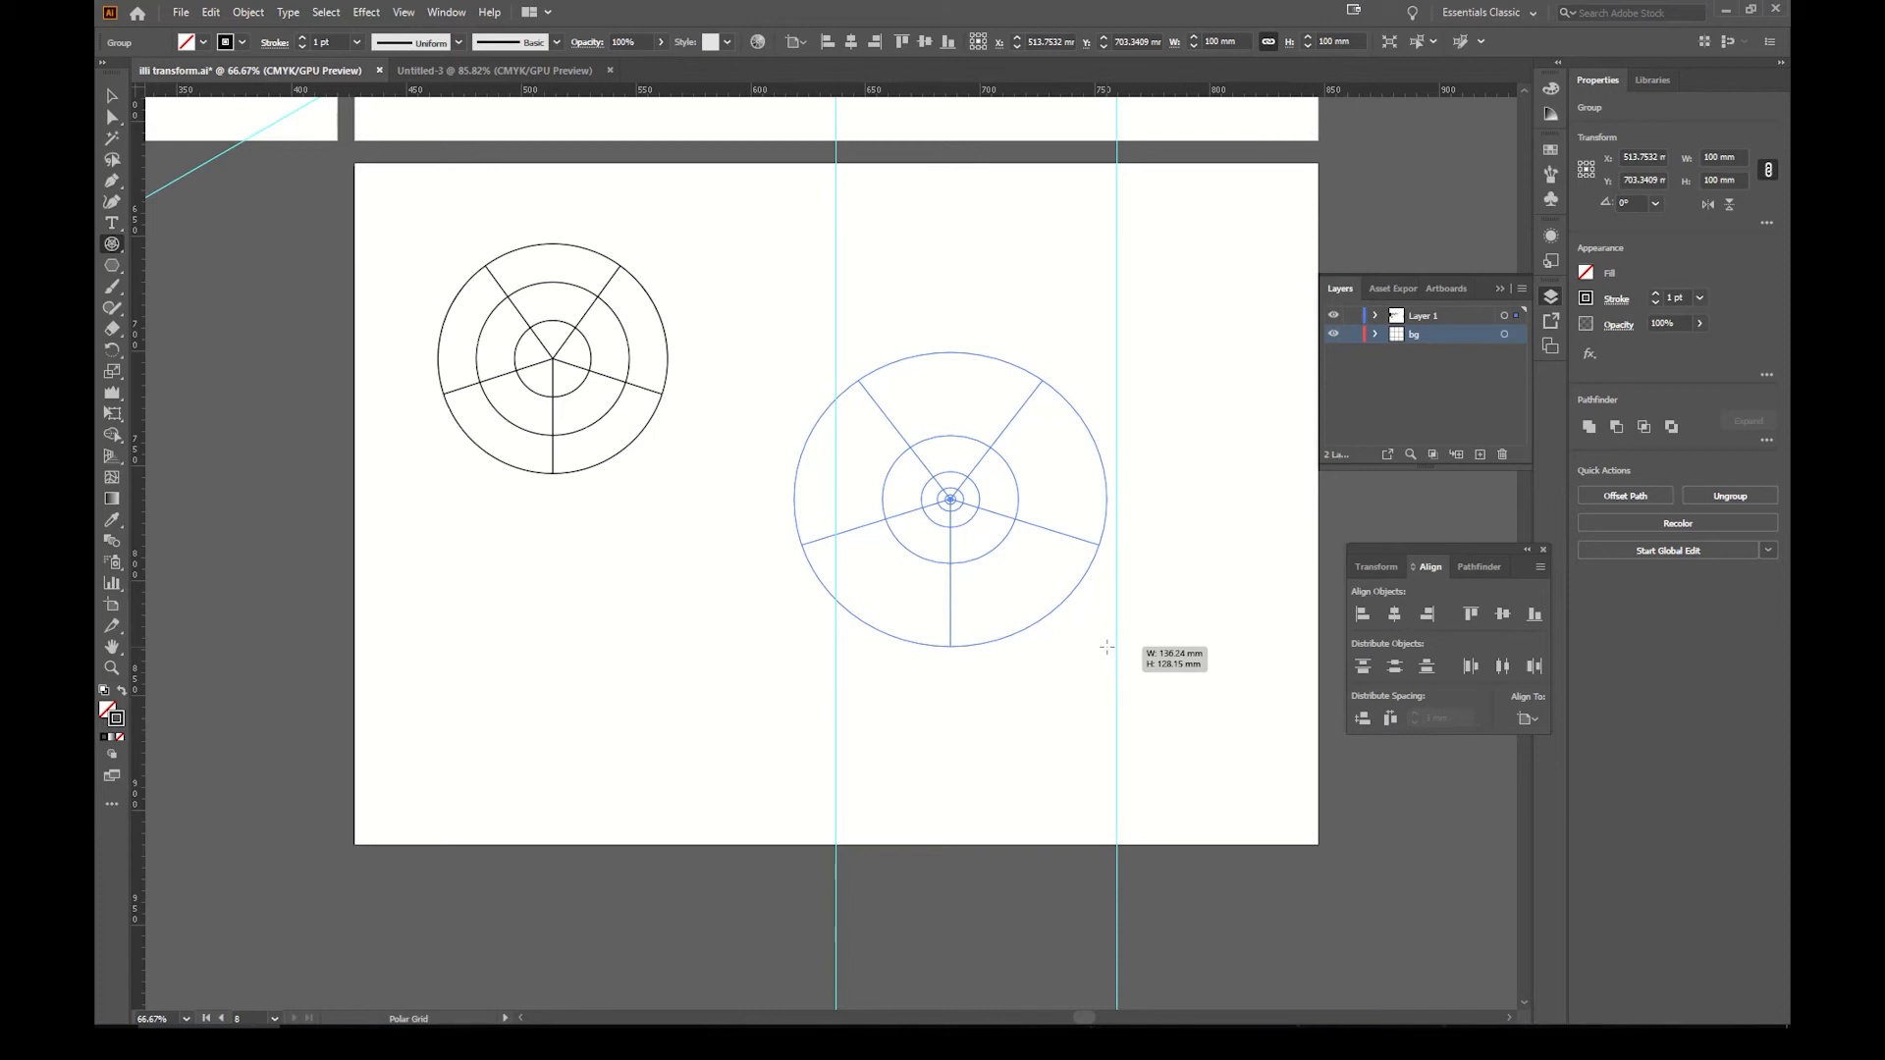
key("c")
key("c")
key("c")
key("c")
key("c")
key("c")
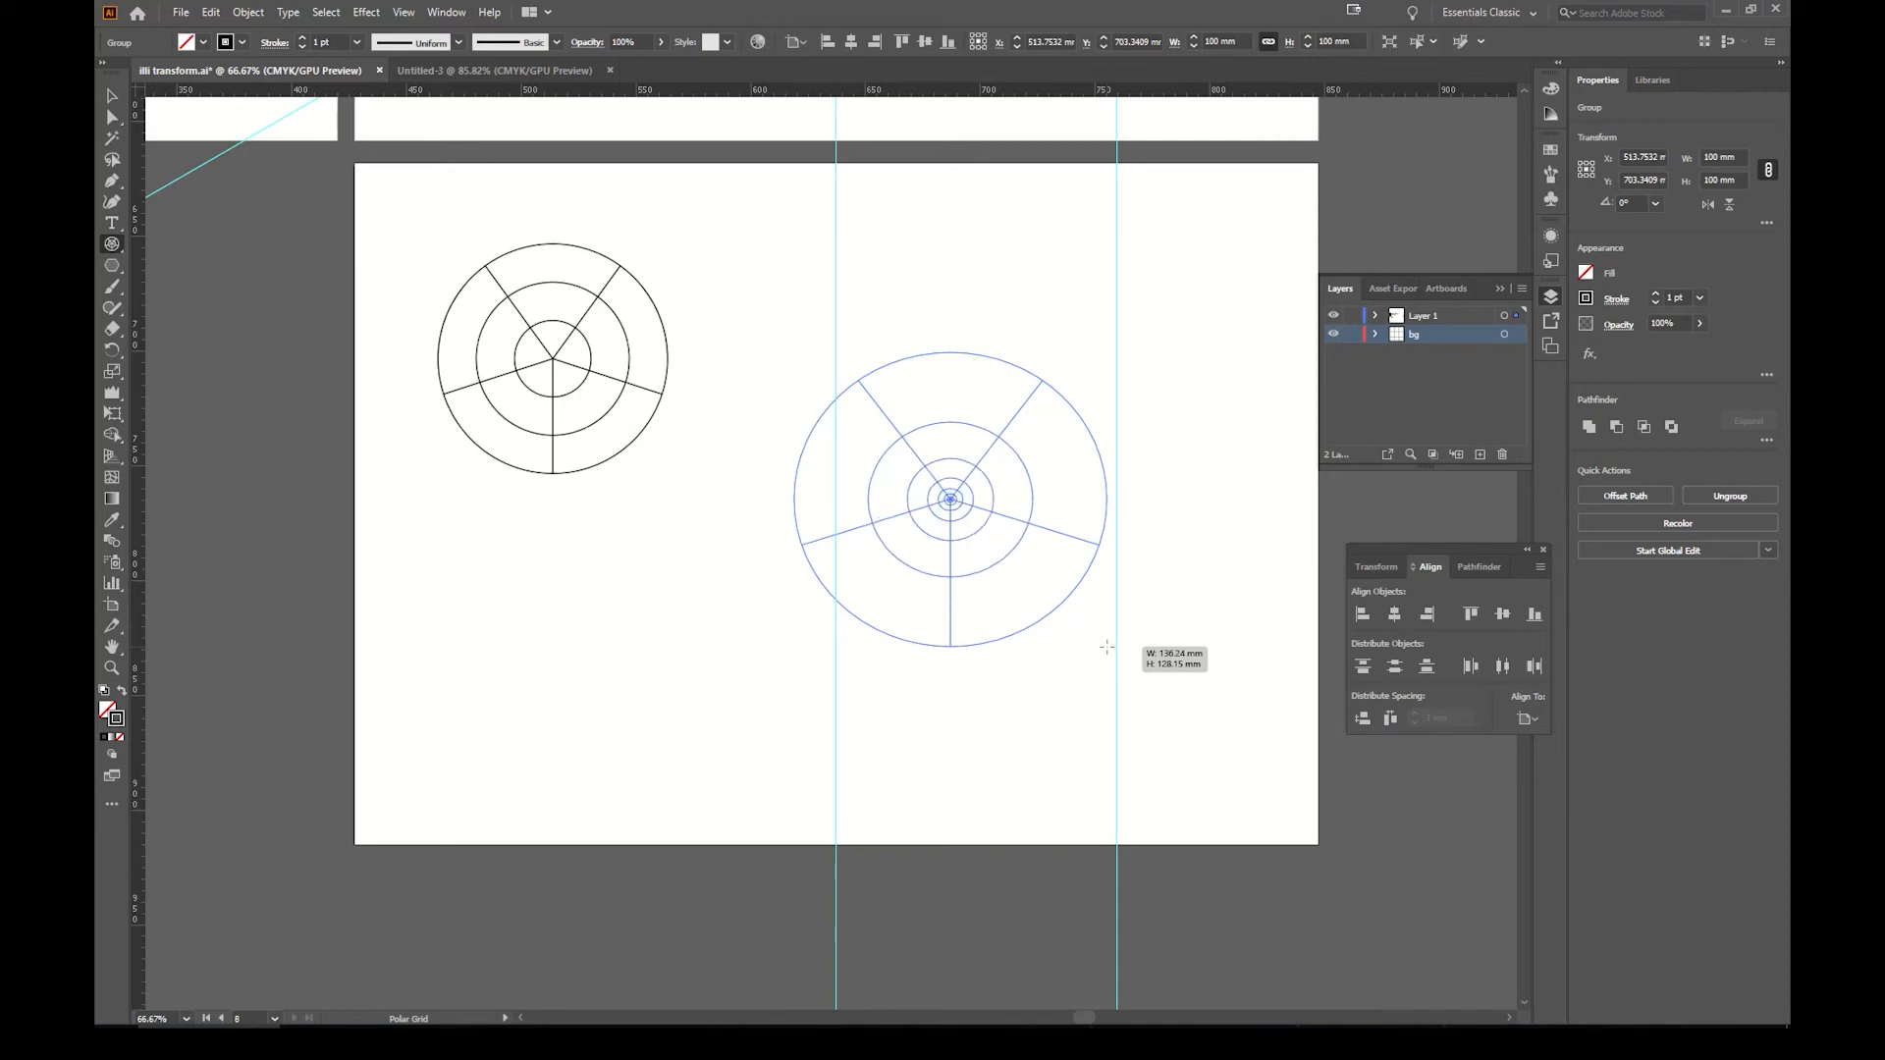
key("c")
key("c")
key("c")
key("c")
key("c")
key("c")
key("c")
key("c")
Step: Resize the grid being drawn to about 136 by 137 mm, with 14 concentric dividers skewed inward to -60%
left_click_drag(1106, 647, 1106, 667)
key("x")
key("x")
key("x")
key("x")
key("x")
key("x")
key("x")
key("x")
key("x")
key("x")
key("x")
key("x")
key("x")
key("x")
key("x")
key("x")
key("x")
key("x")
key("x")
key("c")
key("c")
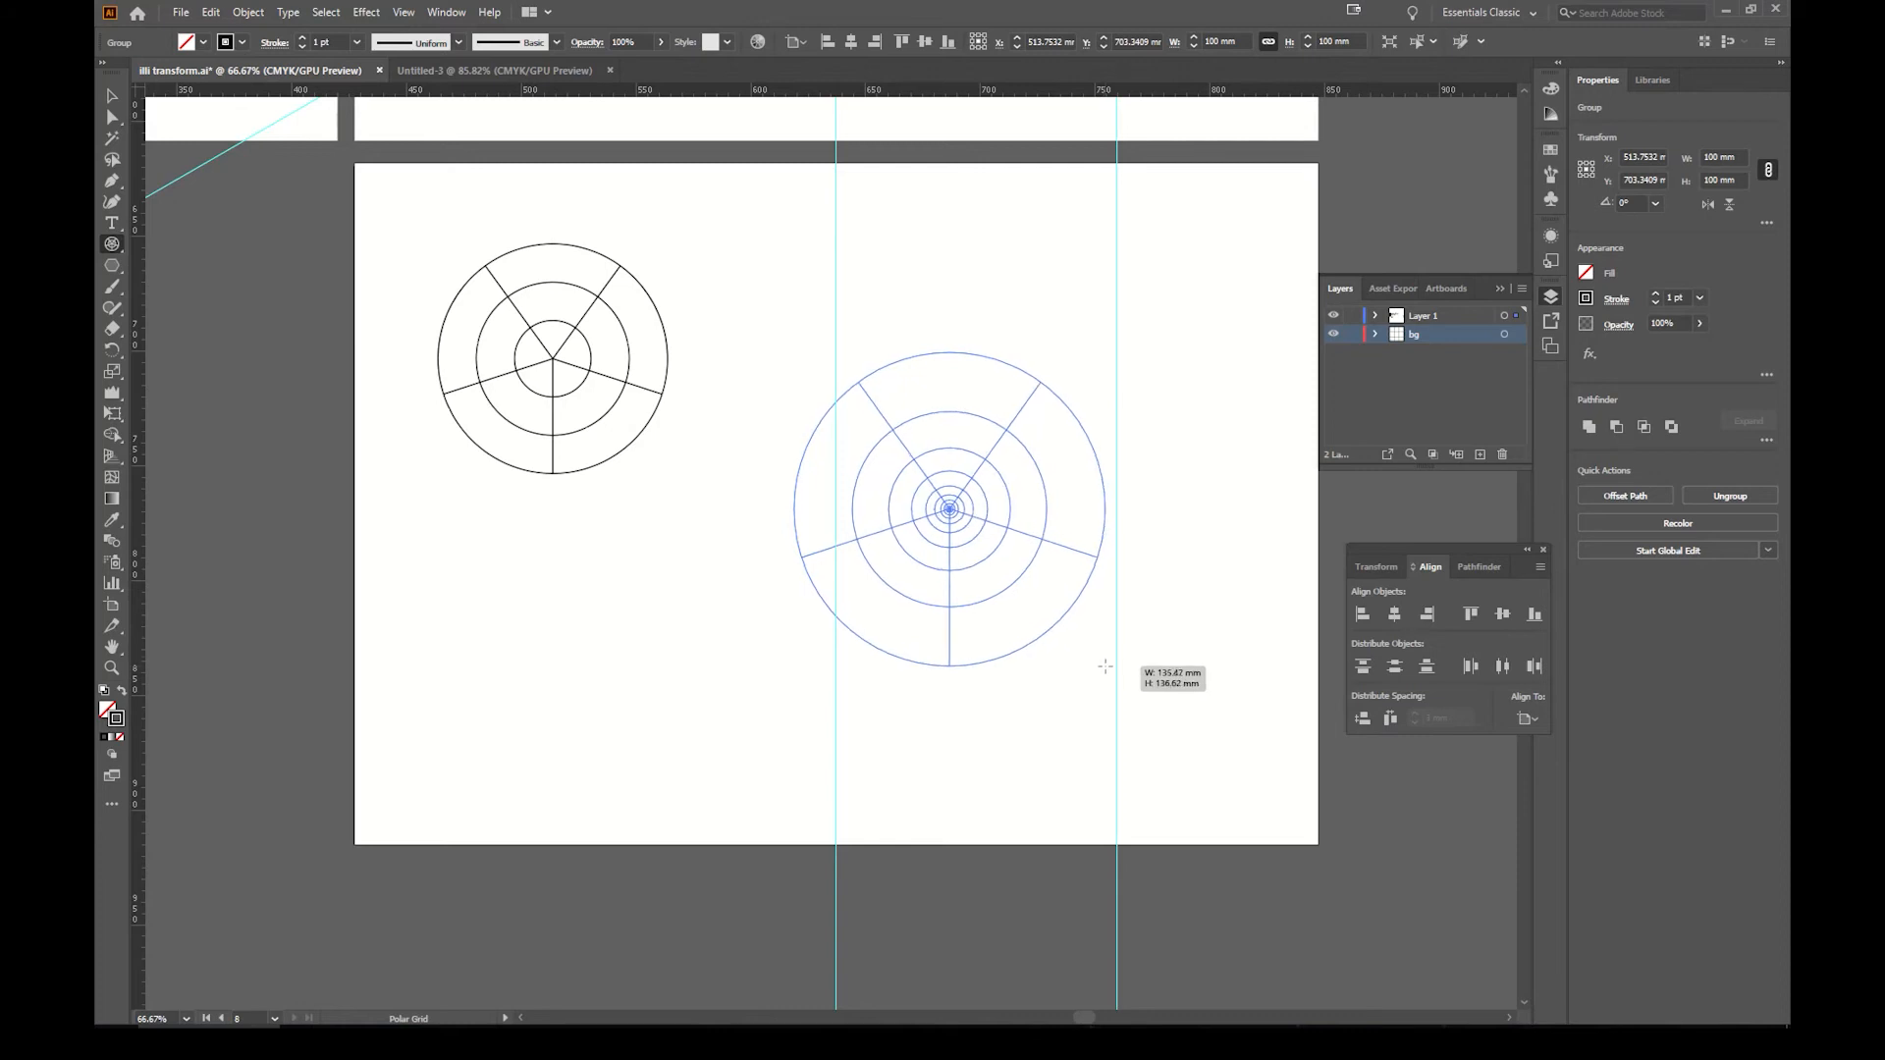
left_click_drag(1104, 666, 1105, 667)
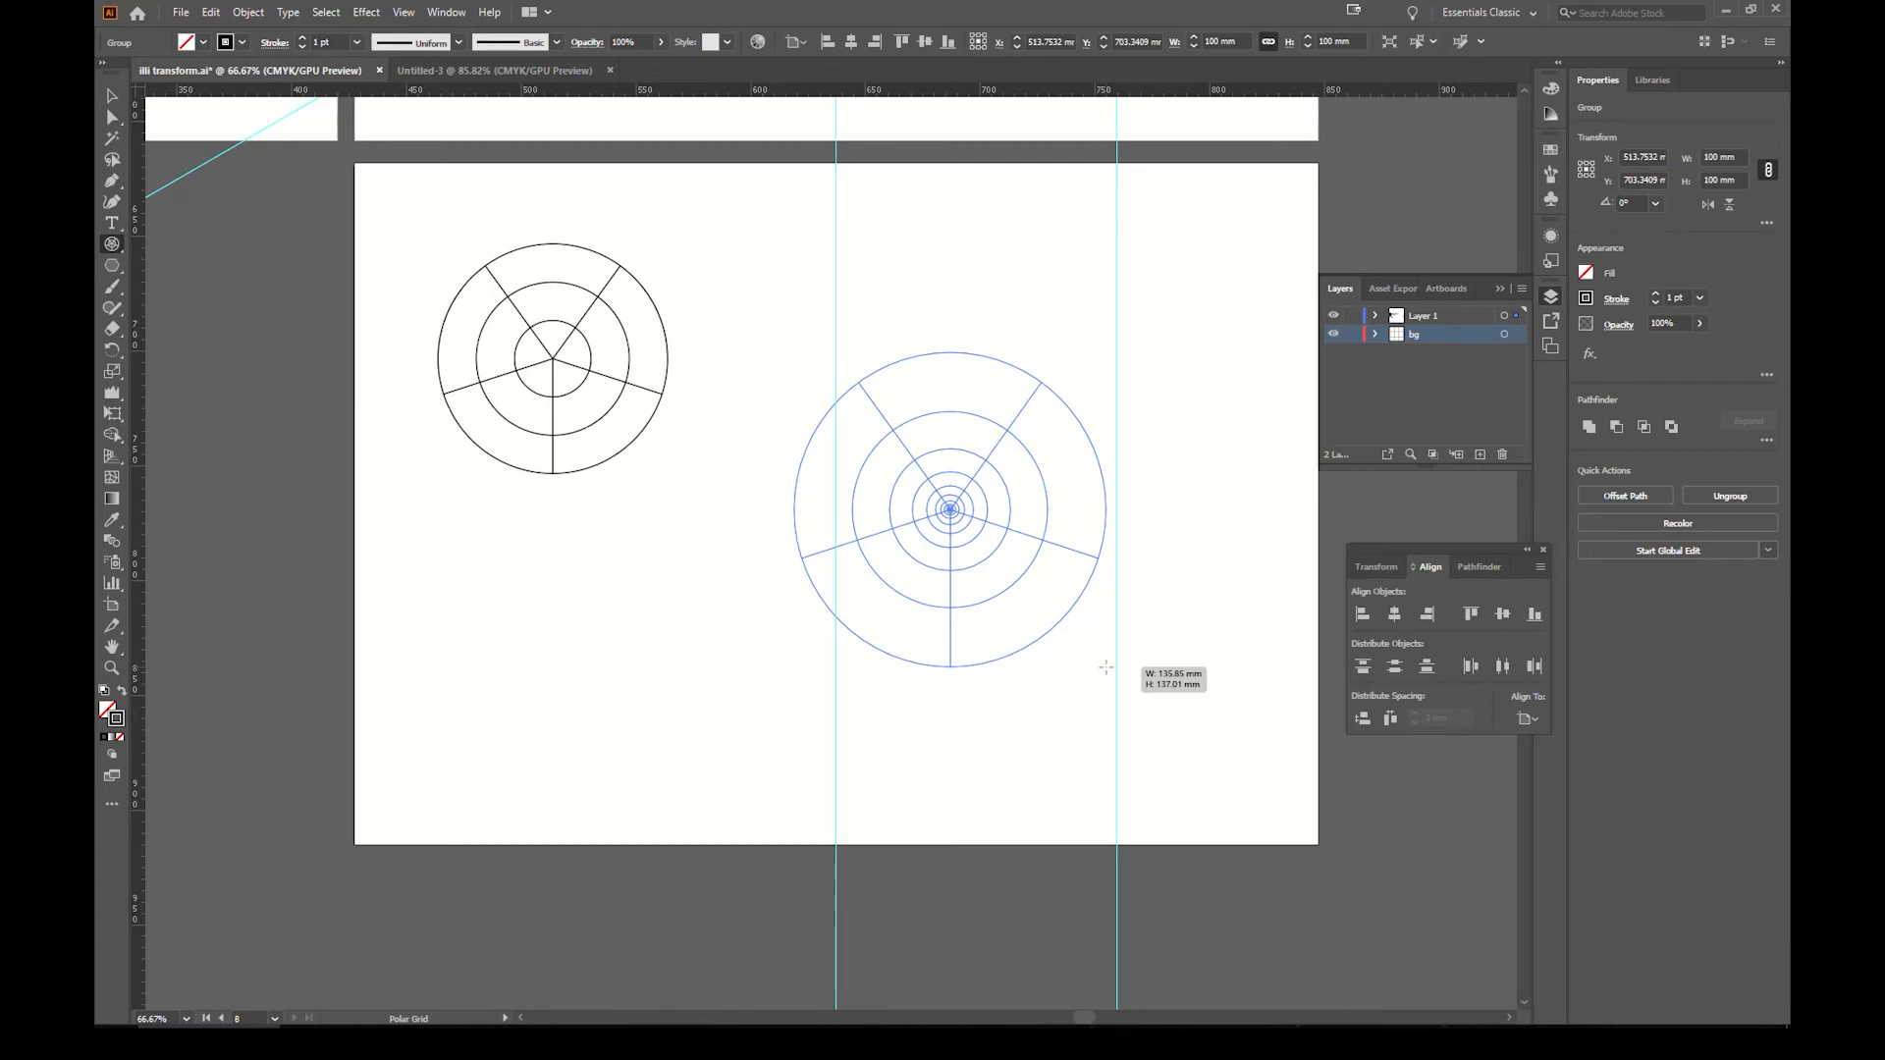
Step: Skew the five radial dividers back and forth around the circle, and finish the grid with a 70% radial skew
key("f")
key("f")
key("f")
key("f")
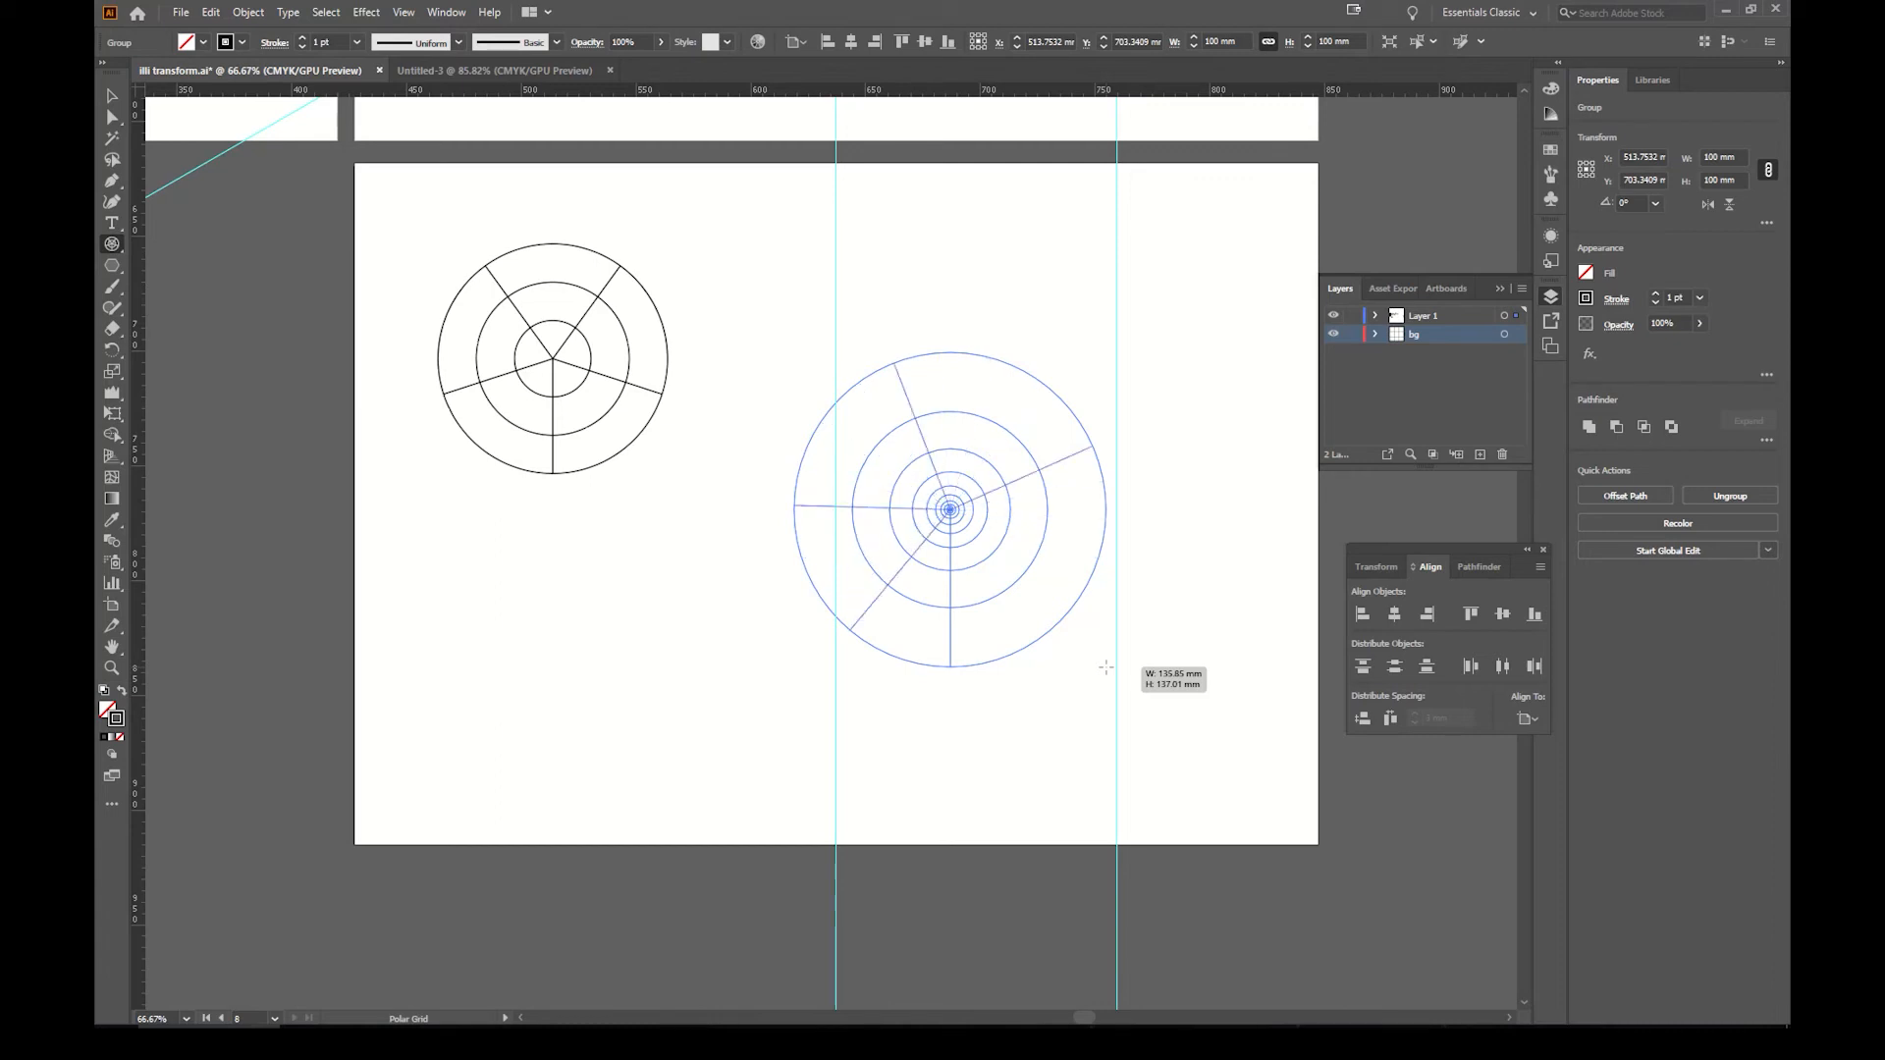
key("f")
key("v")
key("v")
key("v")
key("v")
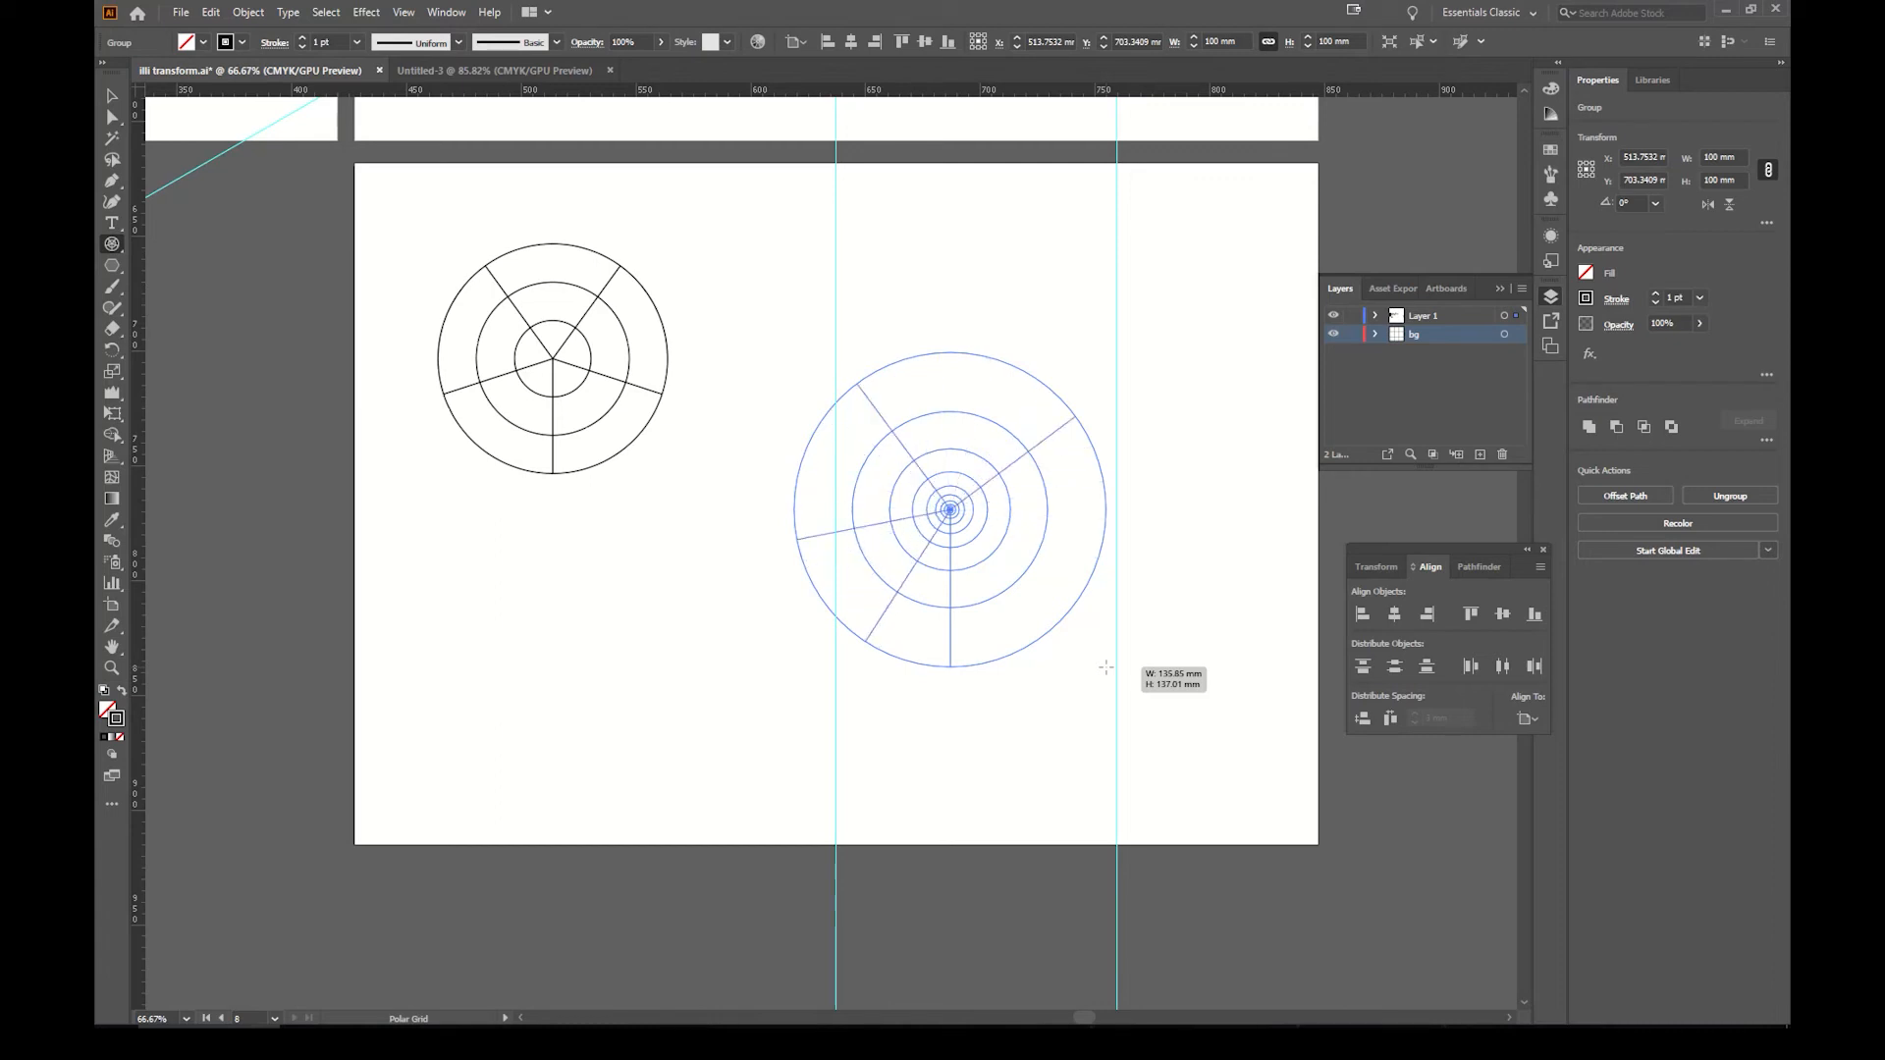
key("f")
key("f")
key("f")
key("f")
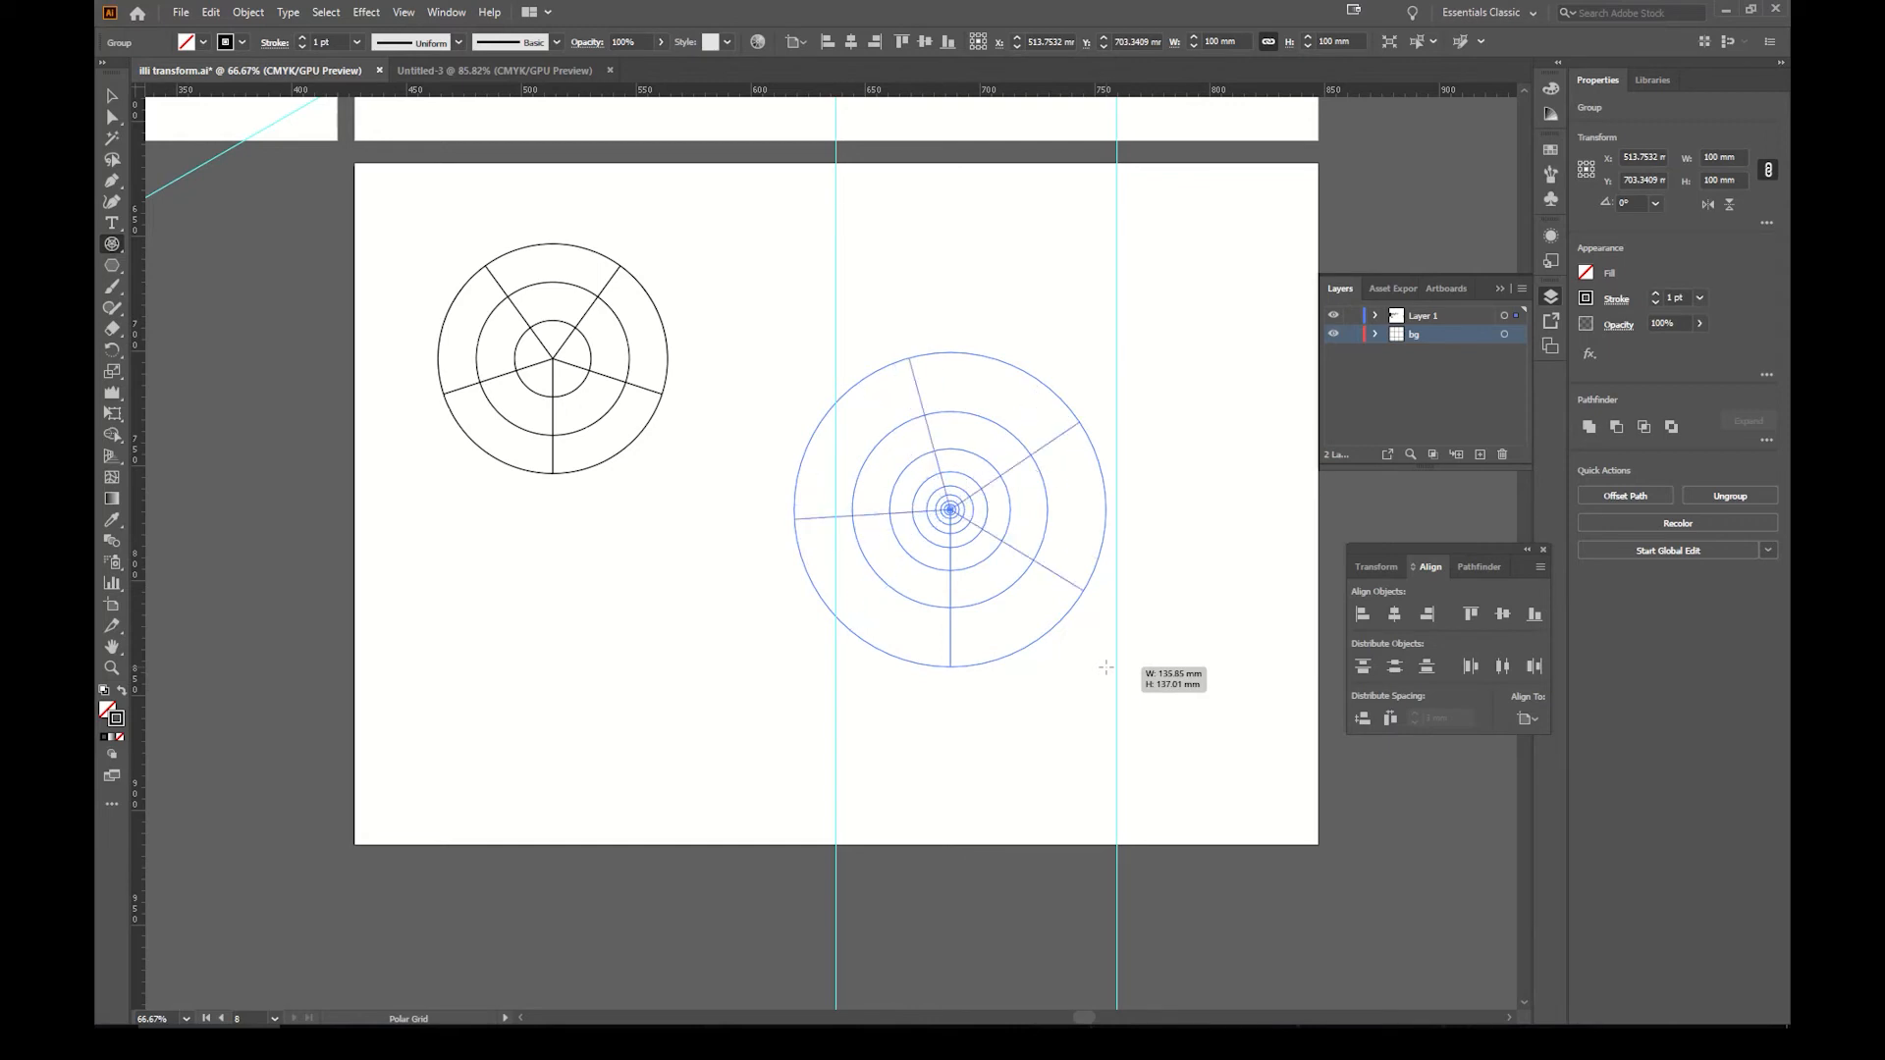
key("v")
key("v")
key("v")
key("v")
key("v")
key("f")
key("f")
key("f")
key("f")
key("f")
key("f")
key("f")
key("f")
key("f")
key("f")
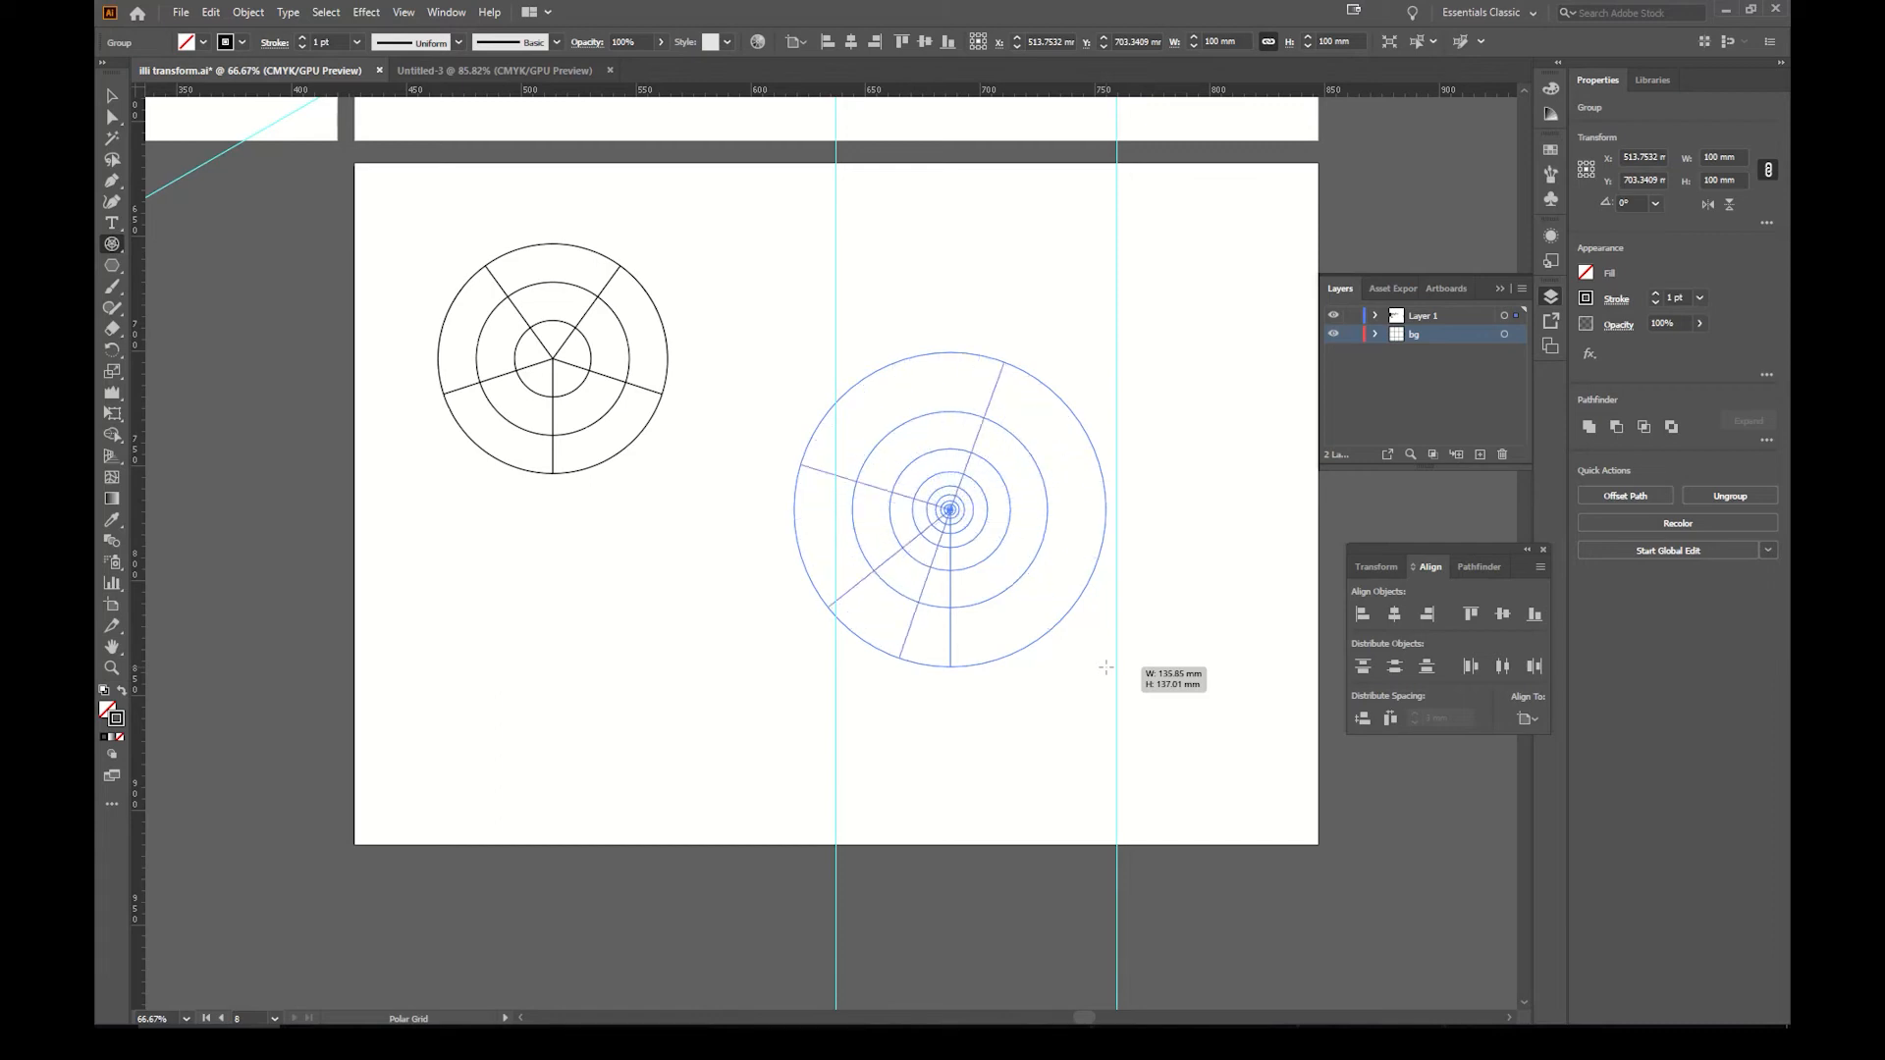
left_click_drag(1106, 667, 1105, 667)
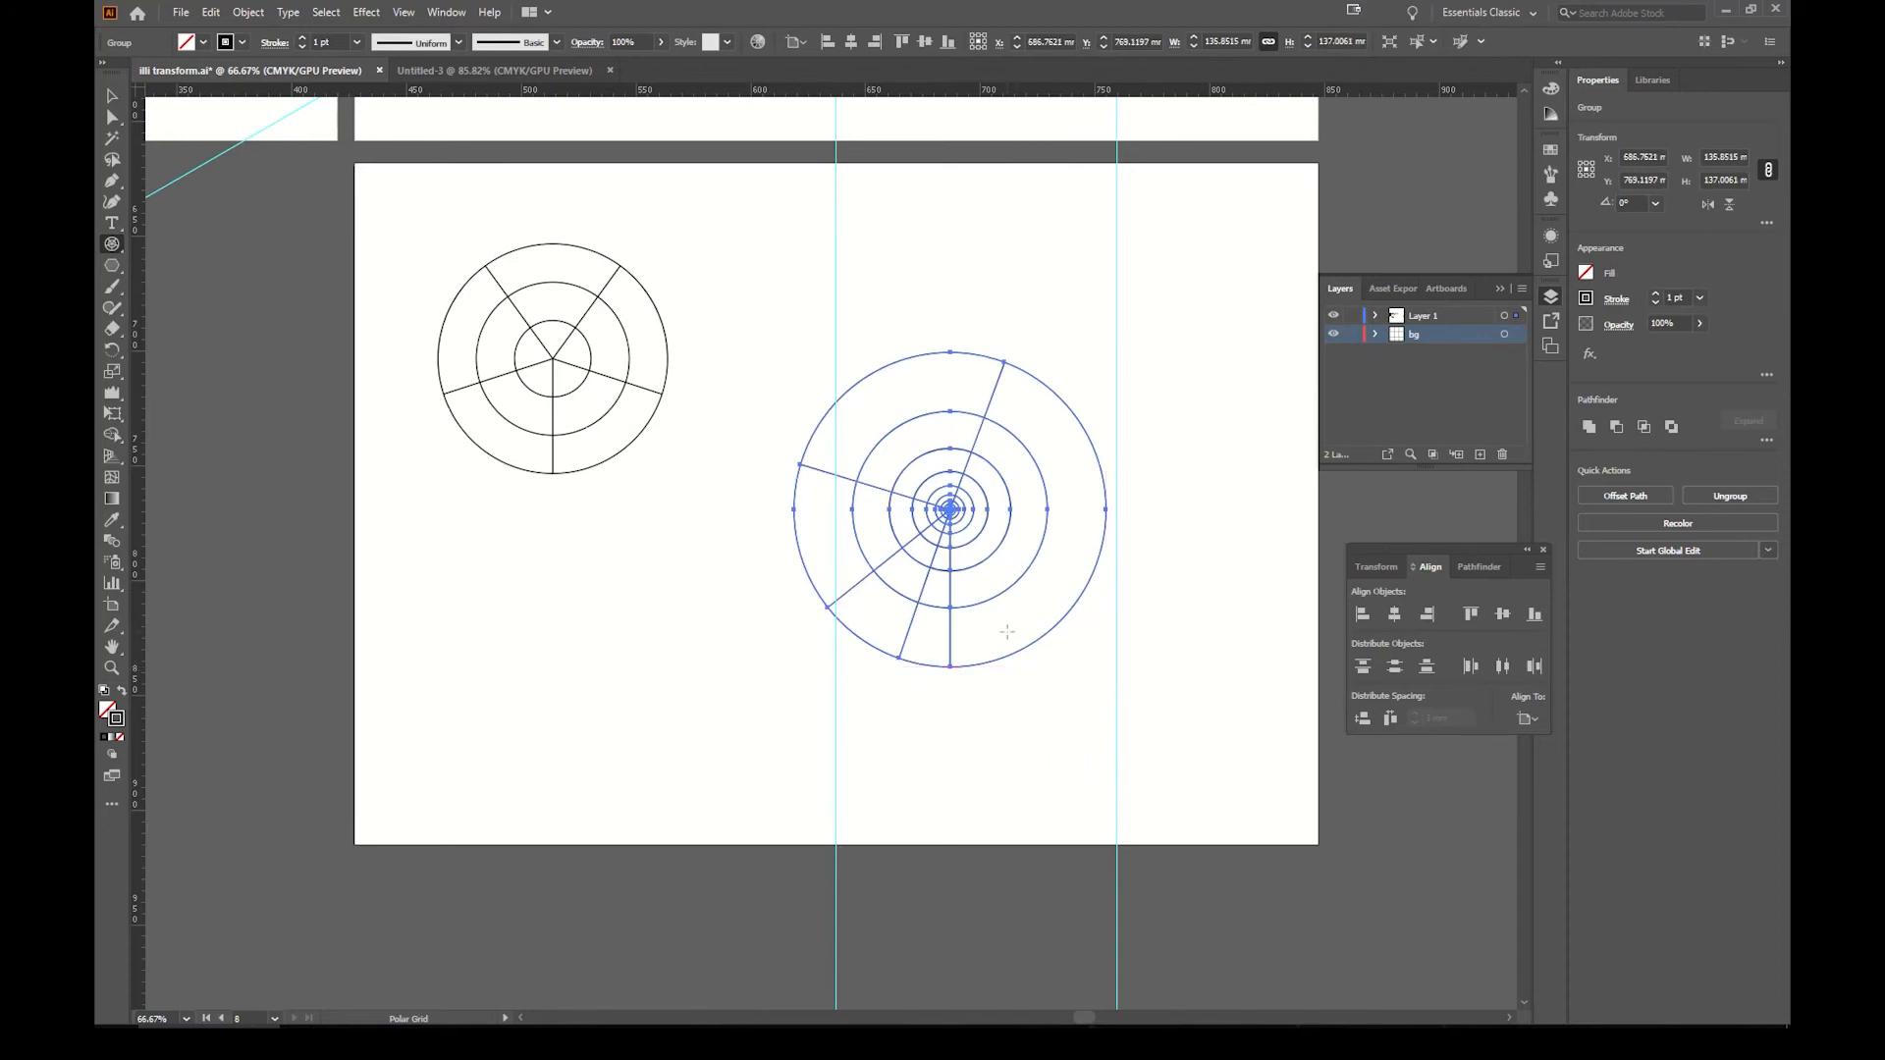
Step: Lock the bg layer and examine the concentric circles around the centre of the skewed polar grid
left_click(1352, 334)
key("z")
left_click_drag(953, 506, 1214, 533)
left_click_drag(883, 535, 925, 544)
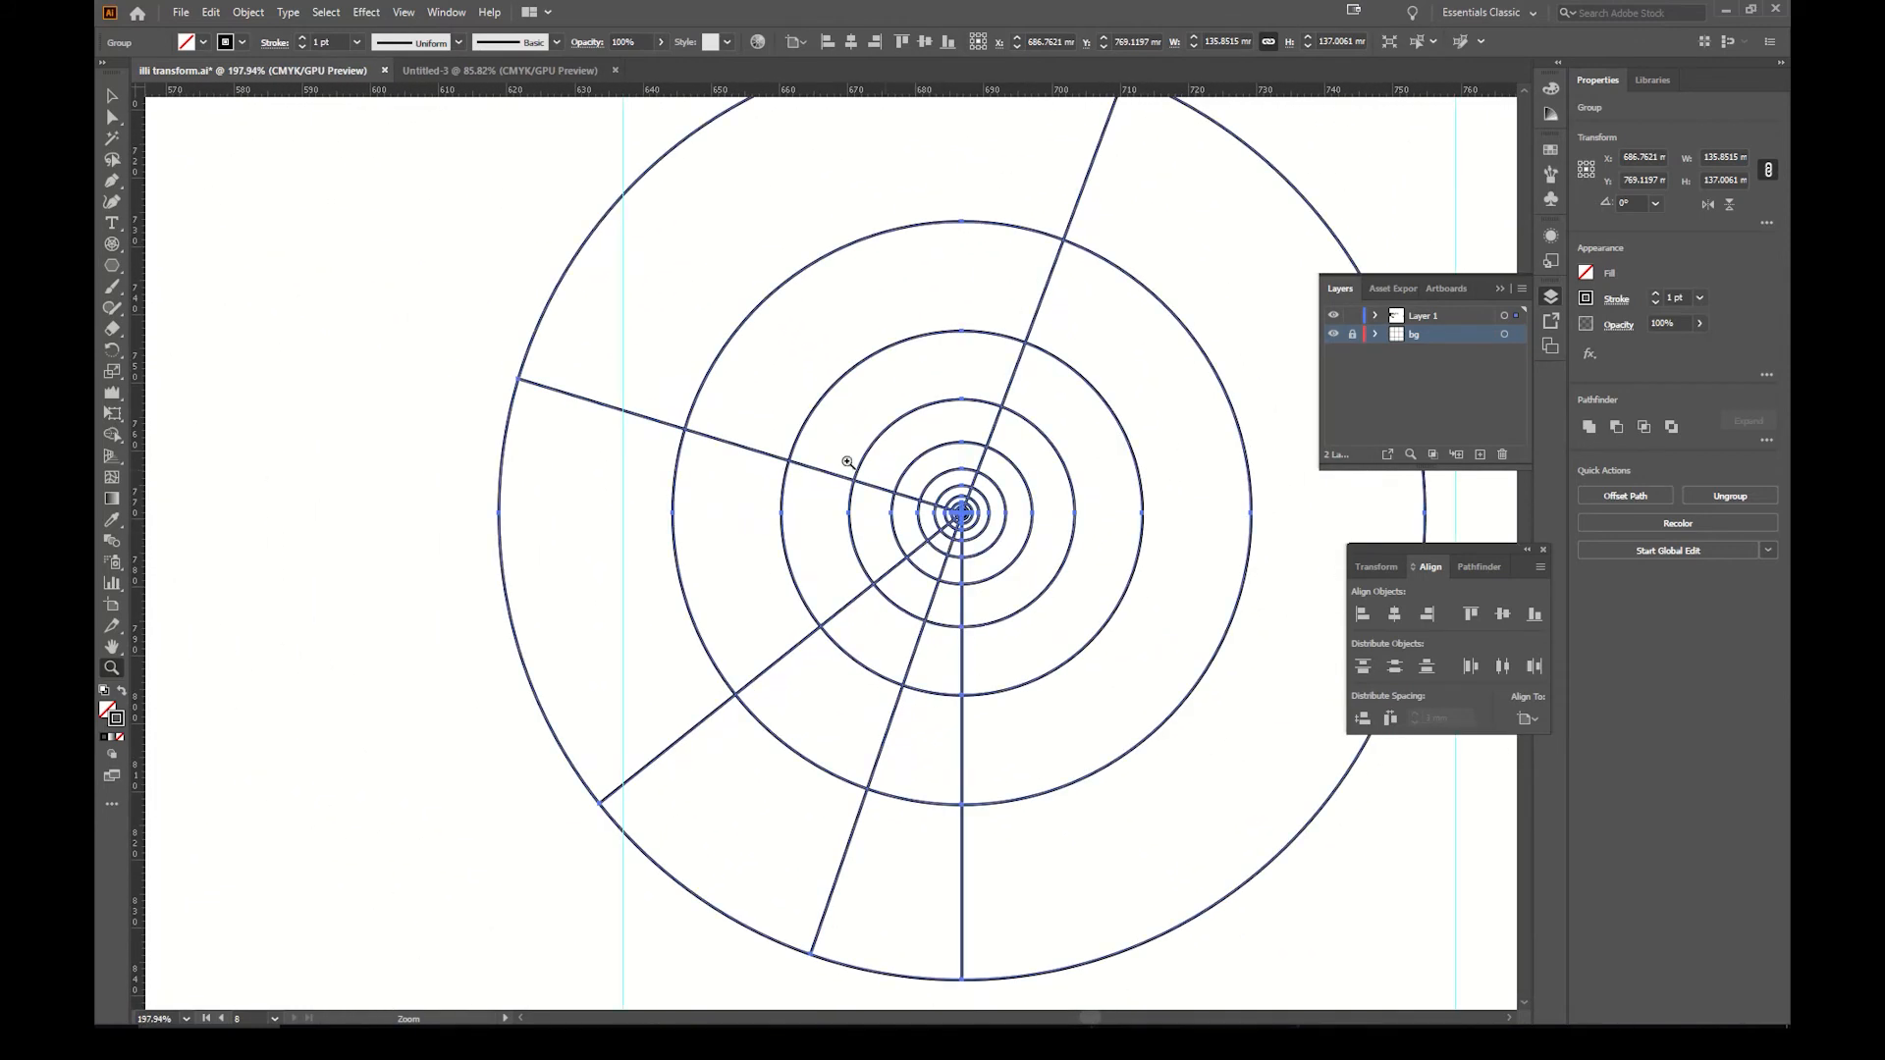
left_click(112, 201)
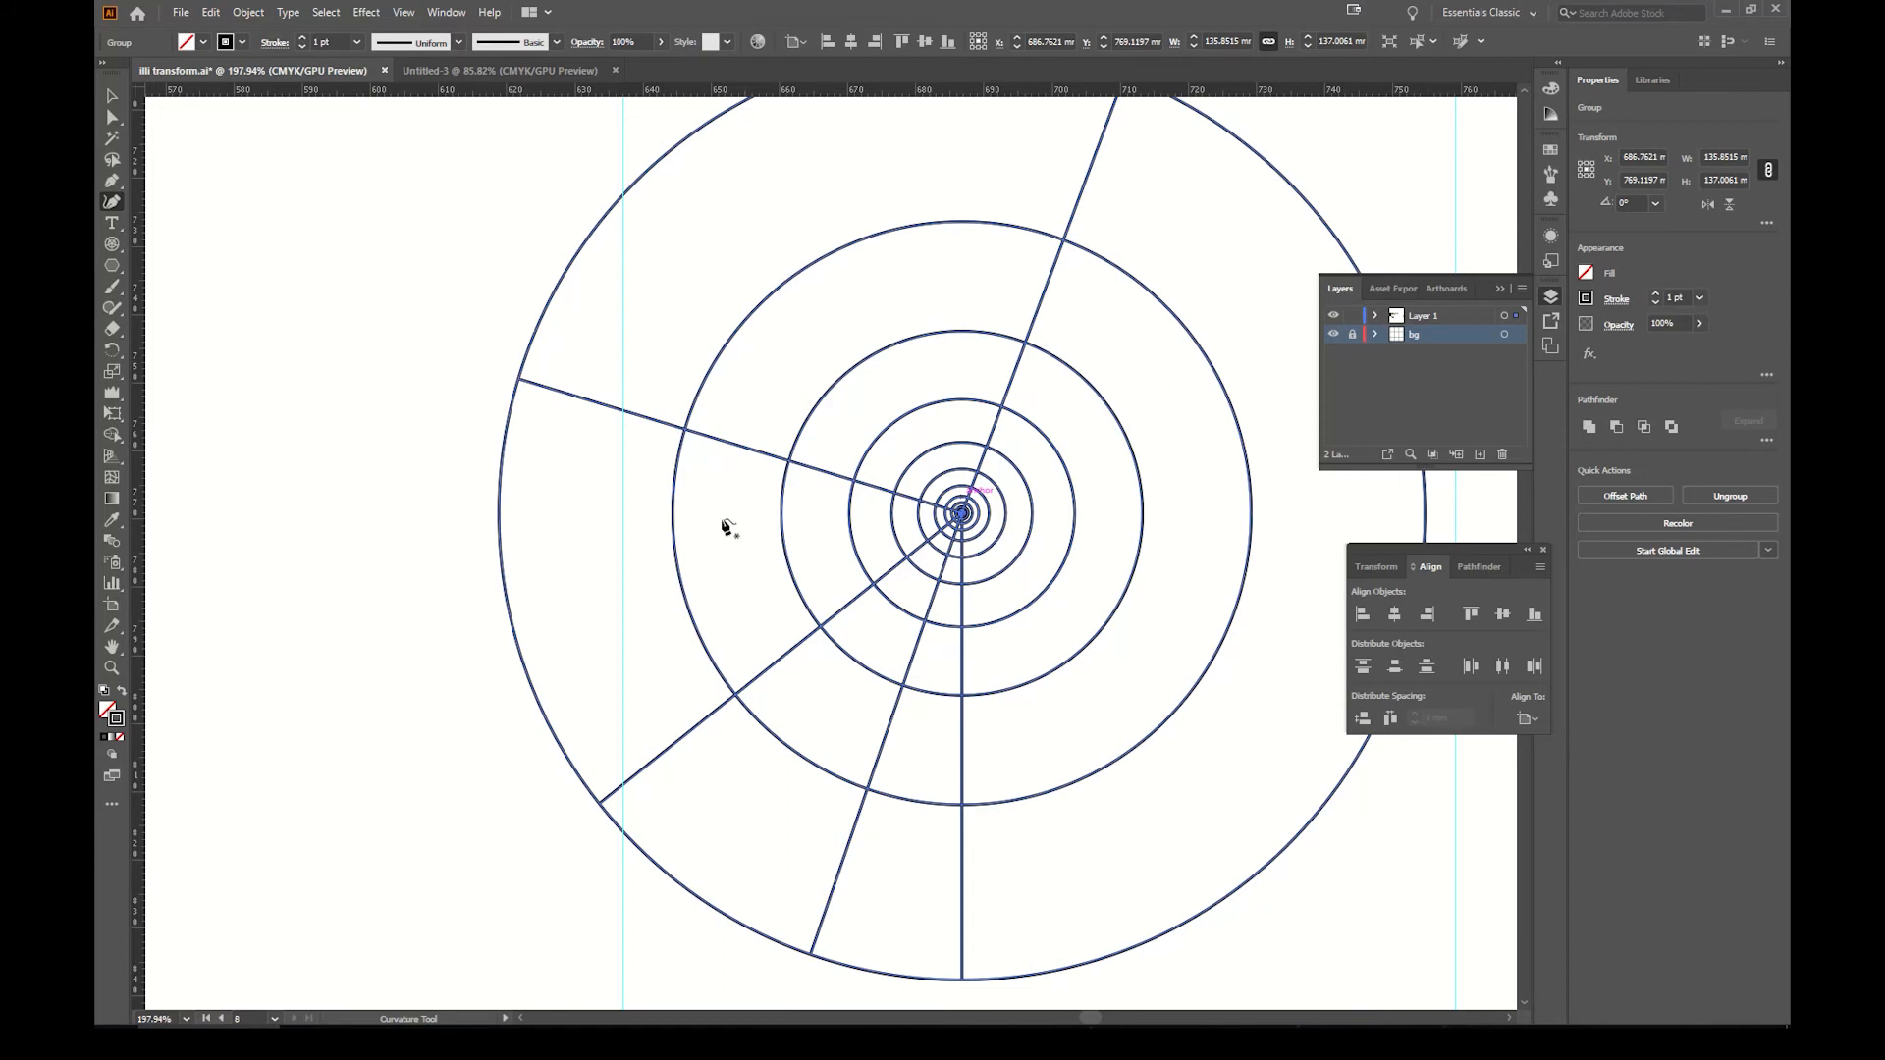
key("z")
key("ctrl+minus")
key("ctrl+minus")
key("ctrl+minus")
key("ctrl+minus")
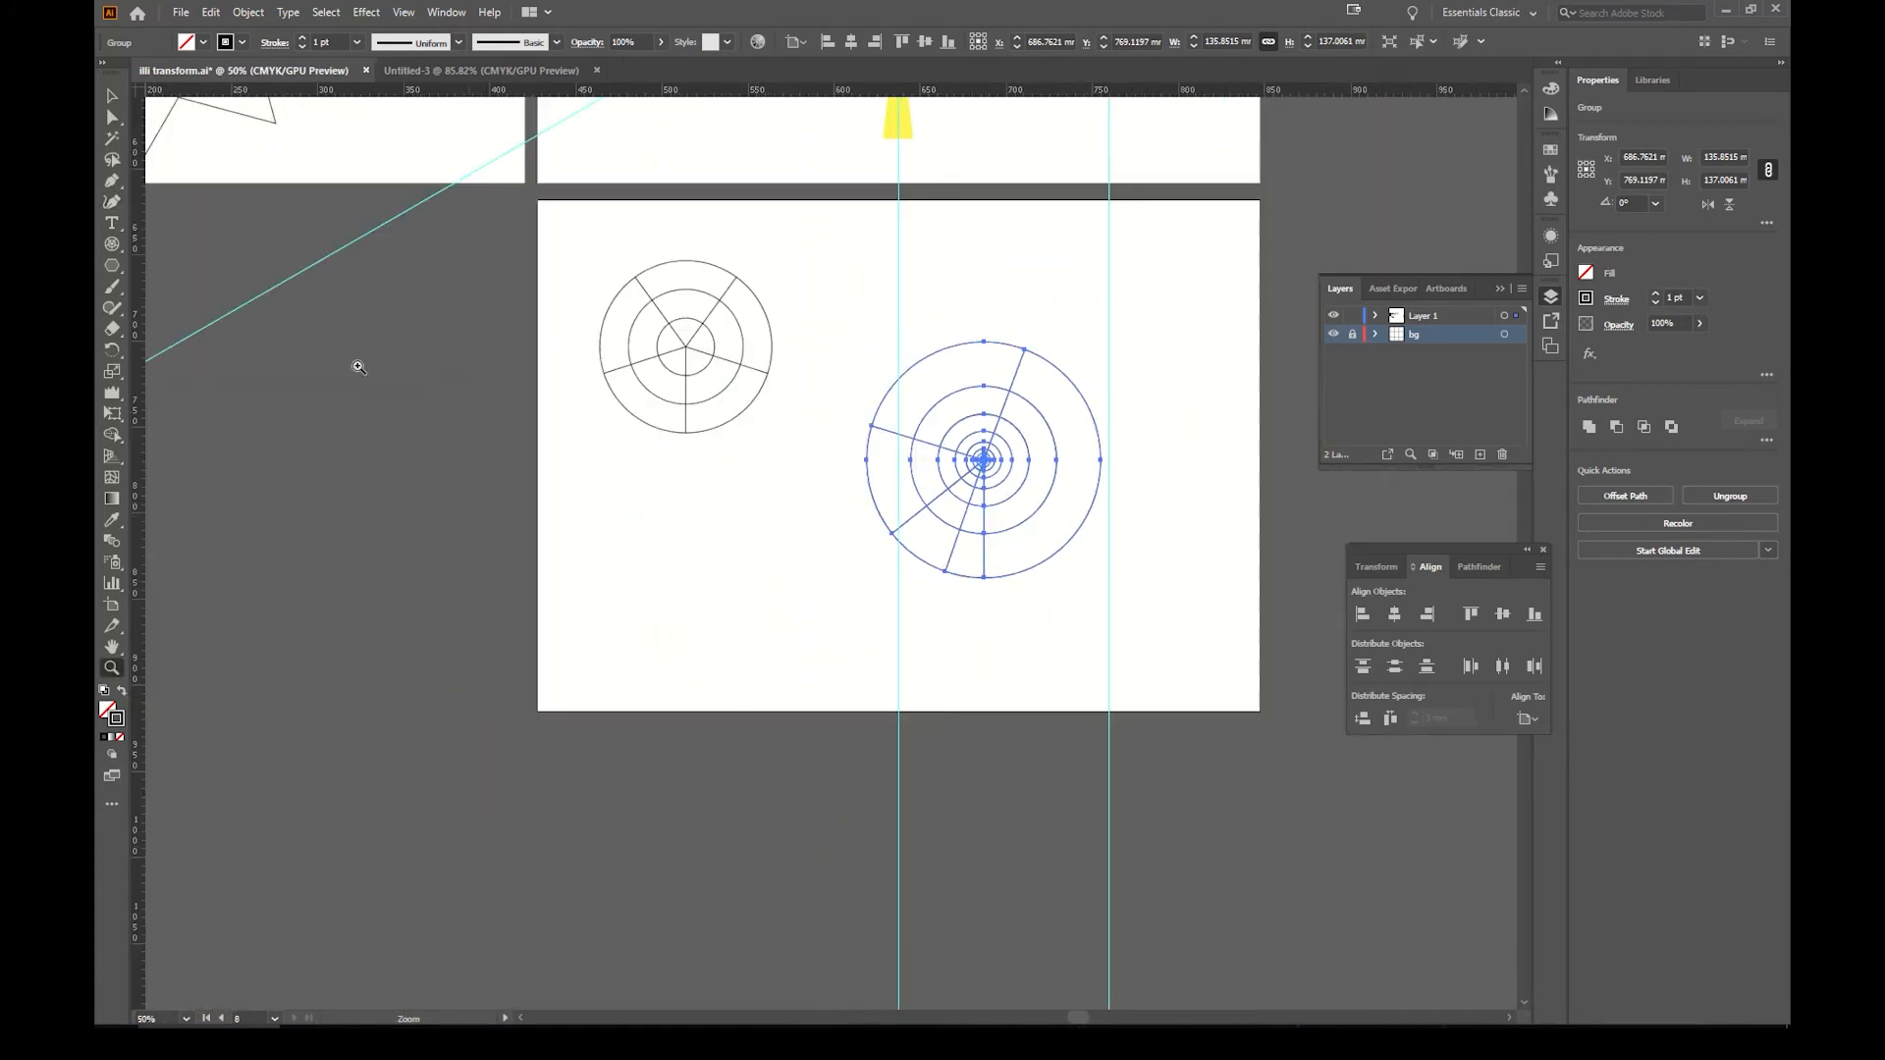
Step: Draw a spiral about 109 by 87 mm below the smaller polar grid
left_click(111, 246)
left_click(189, 287)
left_click_drag(661, 587, 774, 593)
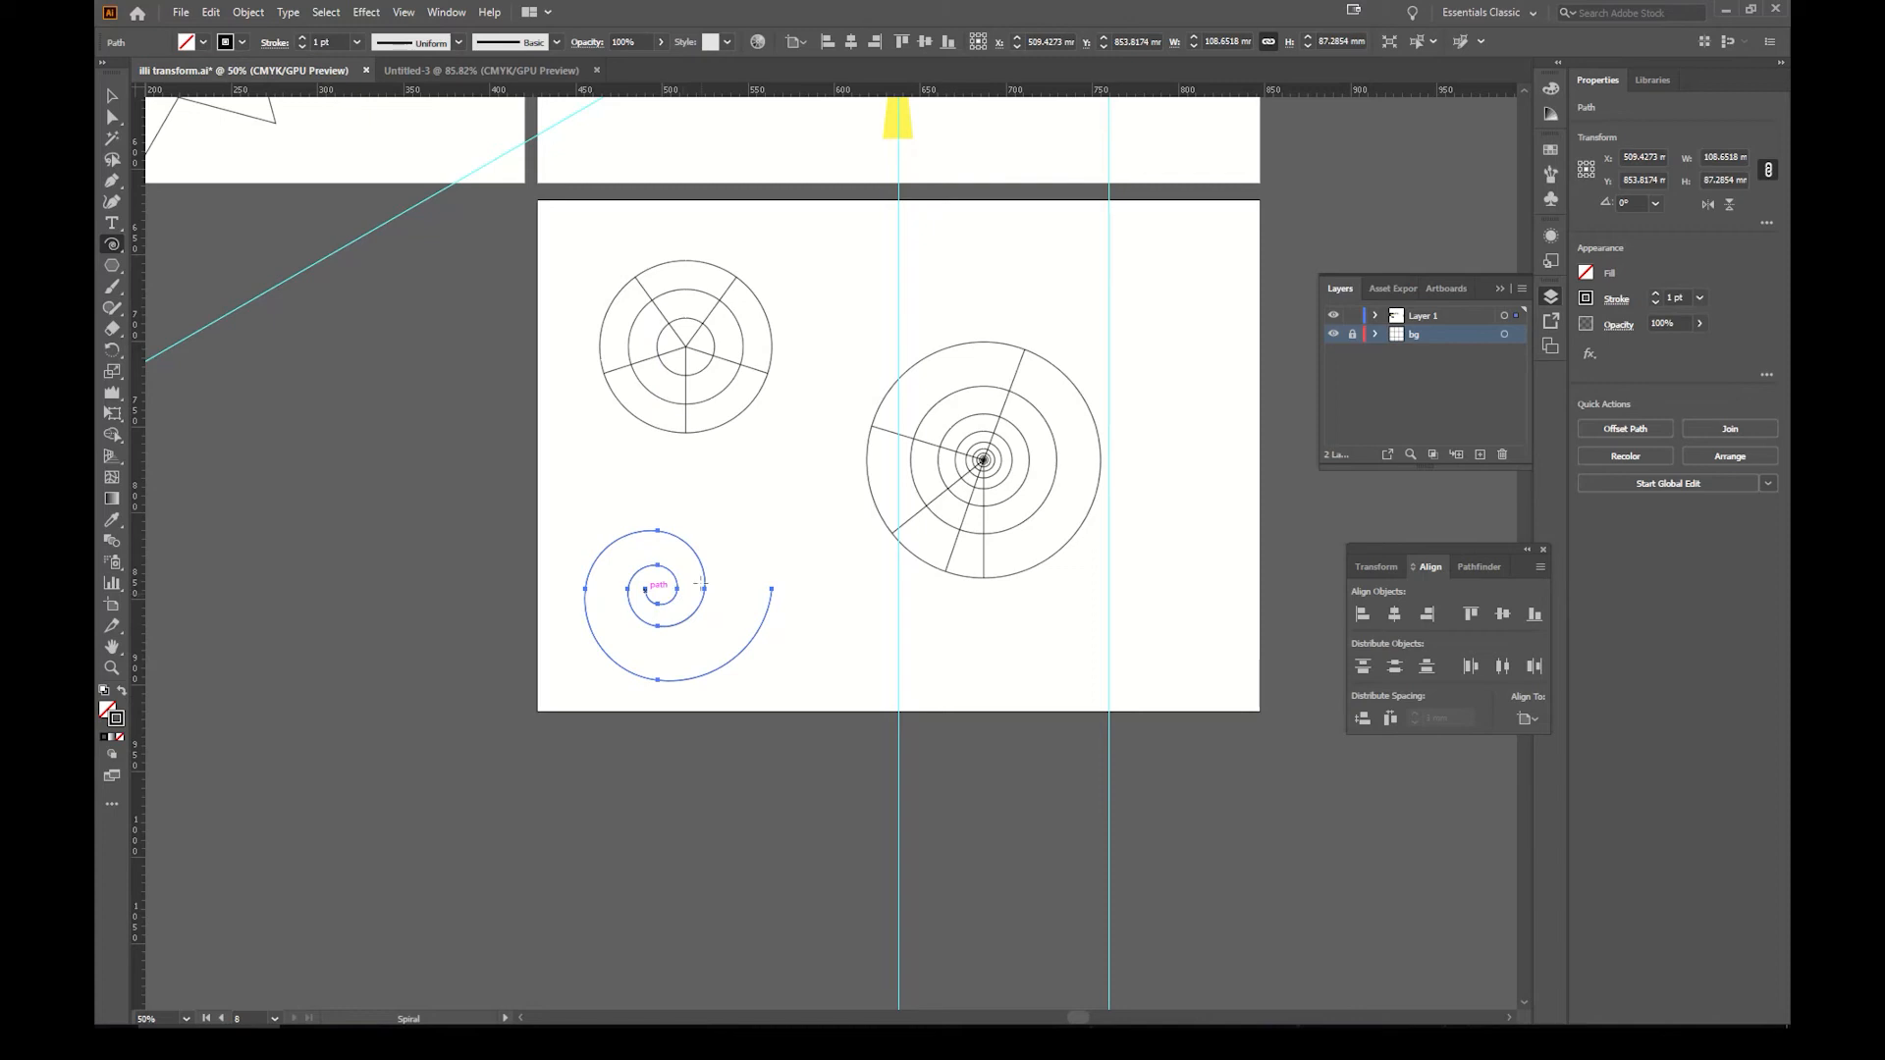
key("v")
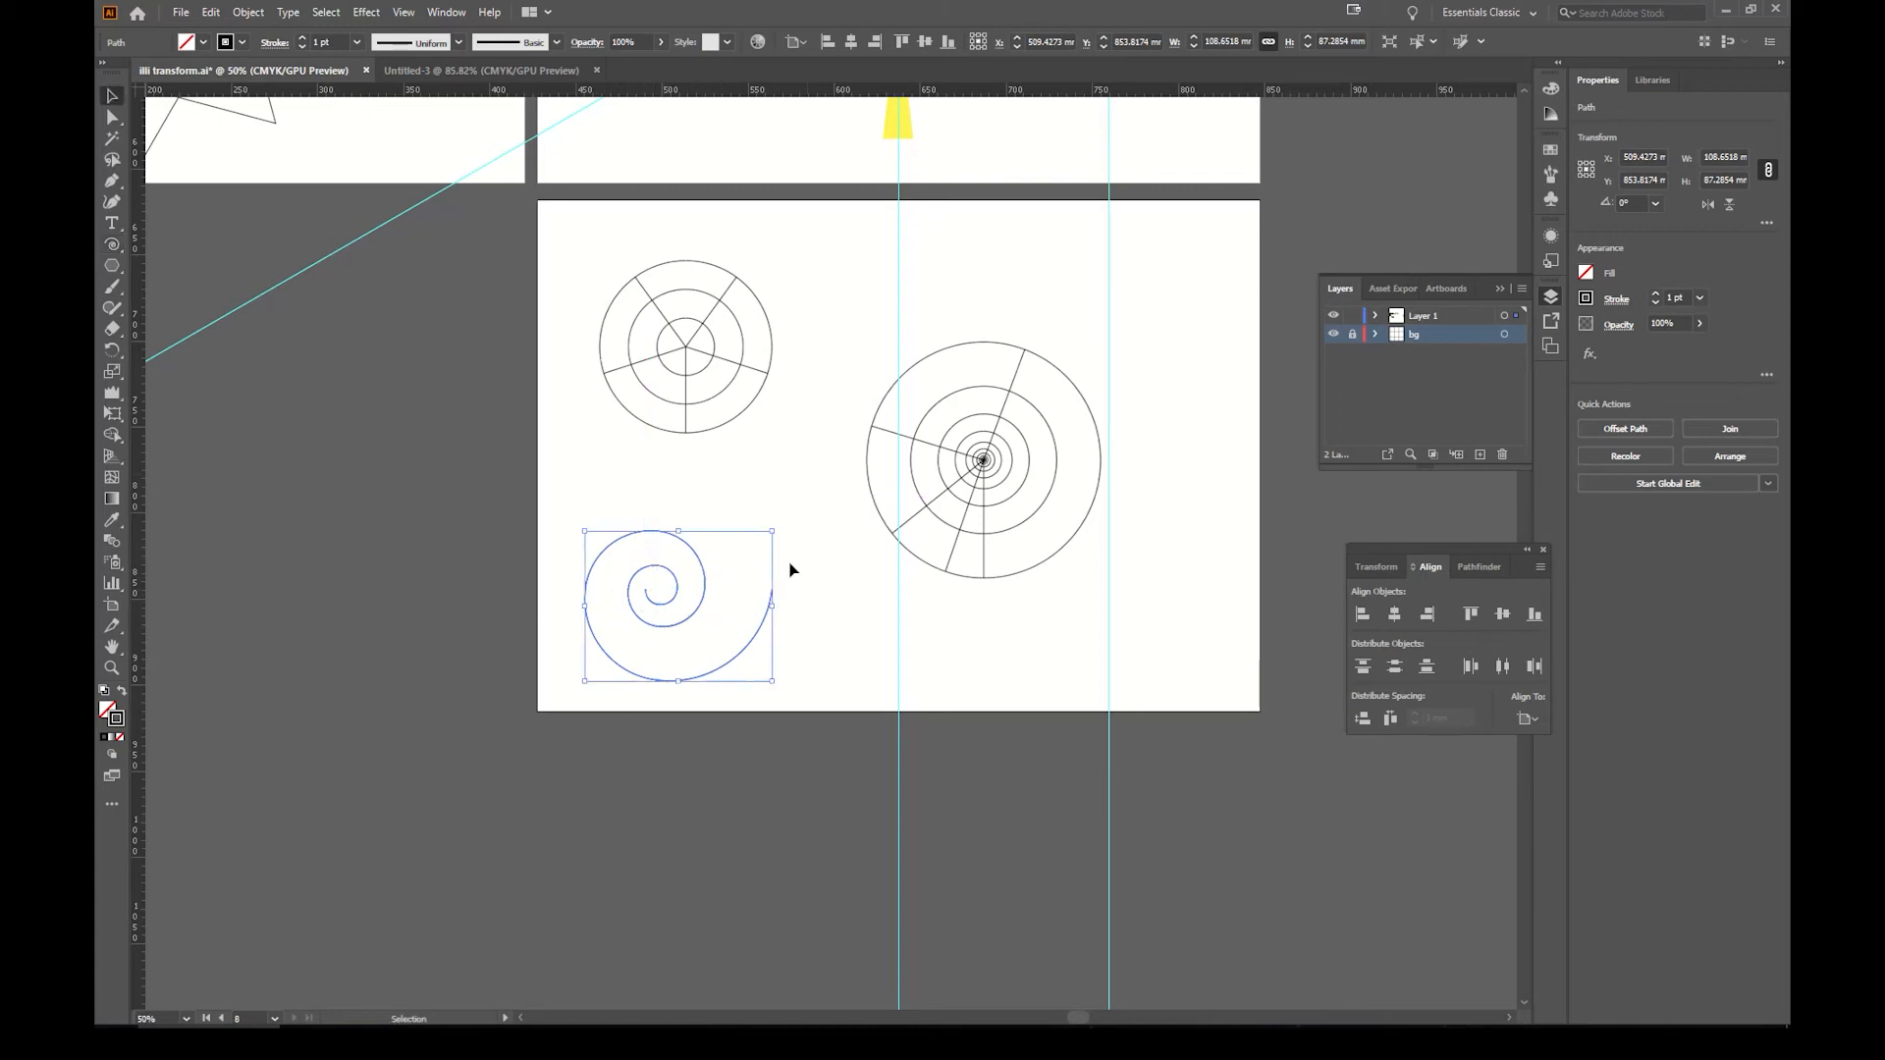
Step: Delete the spiral from the artboard
left_click(817, 692)
left_click_drag(817, 692, 589, 515)
left_click(591, 515)
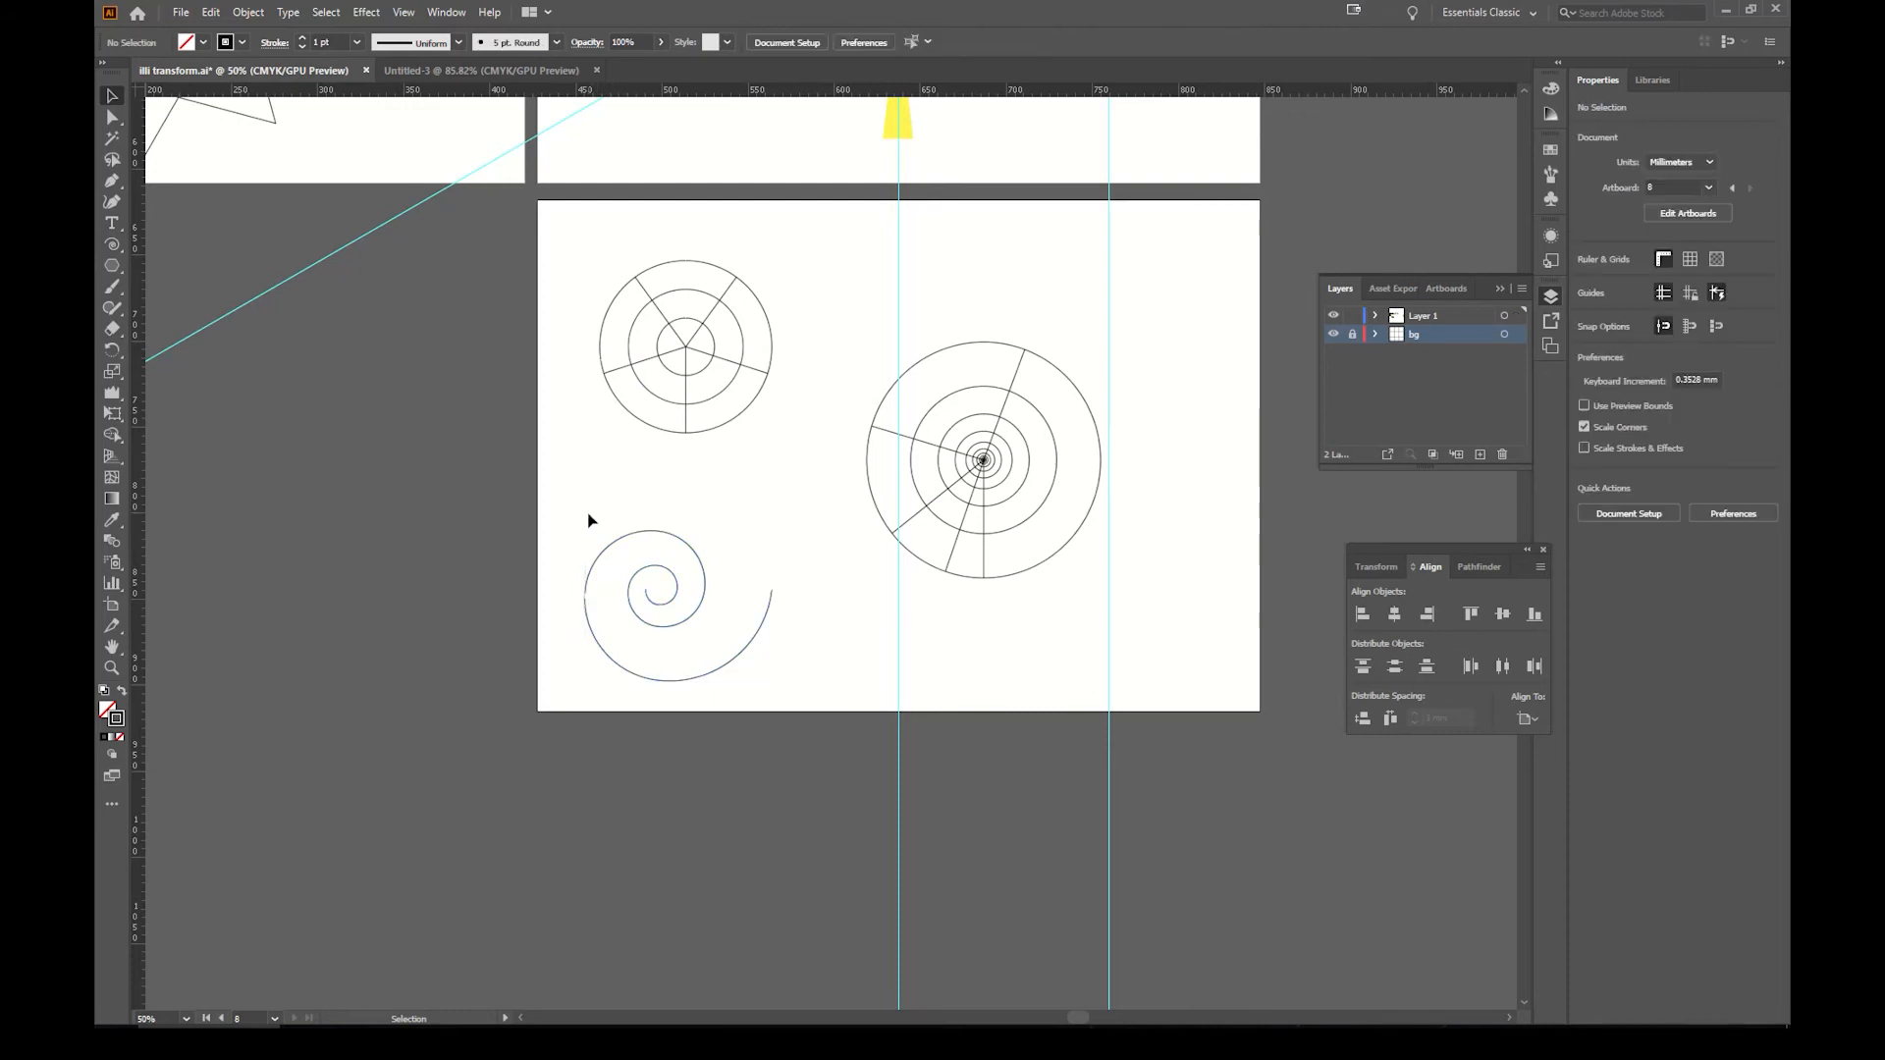
left_click(653, 573)
key("Delete")
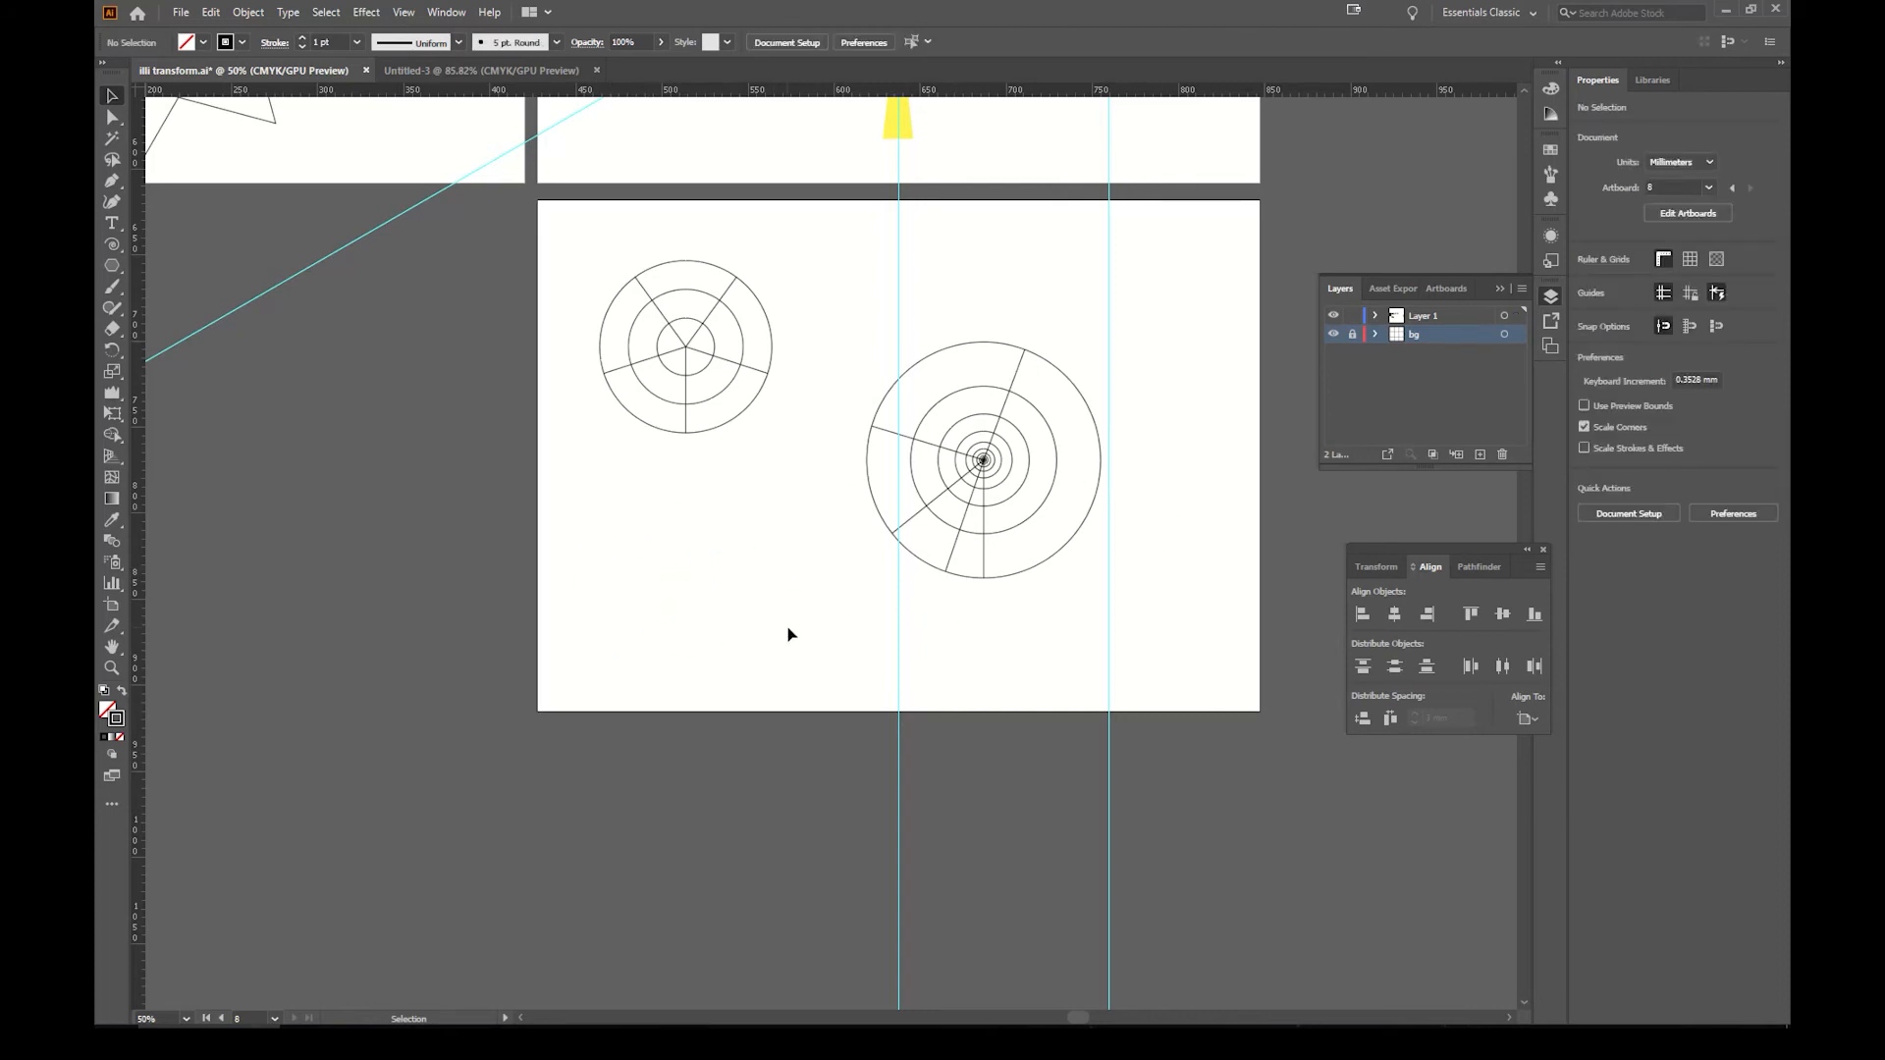
Step: Delete the larger skewed polar grid and hide the bg layer
left_click_drag(882, 292, 788, 667)
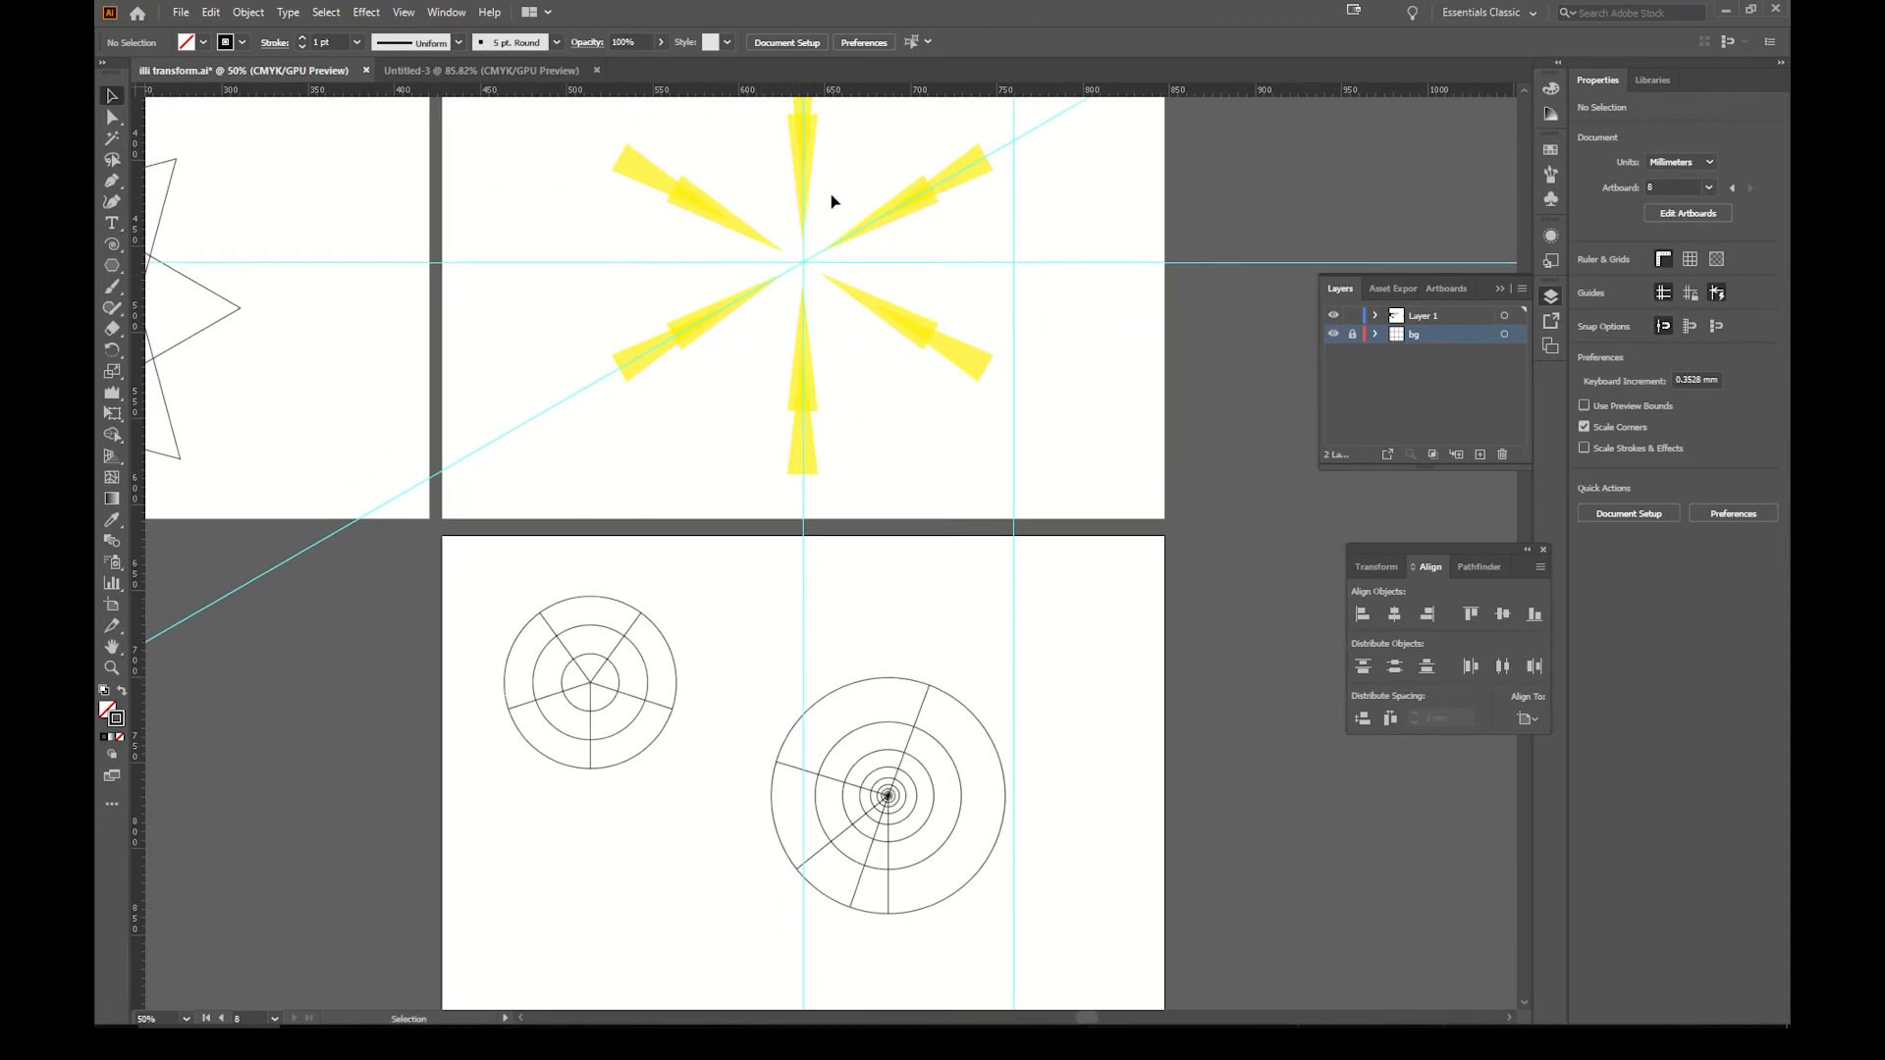
left_click_drag(761, 766, 805, 501)
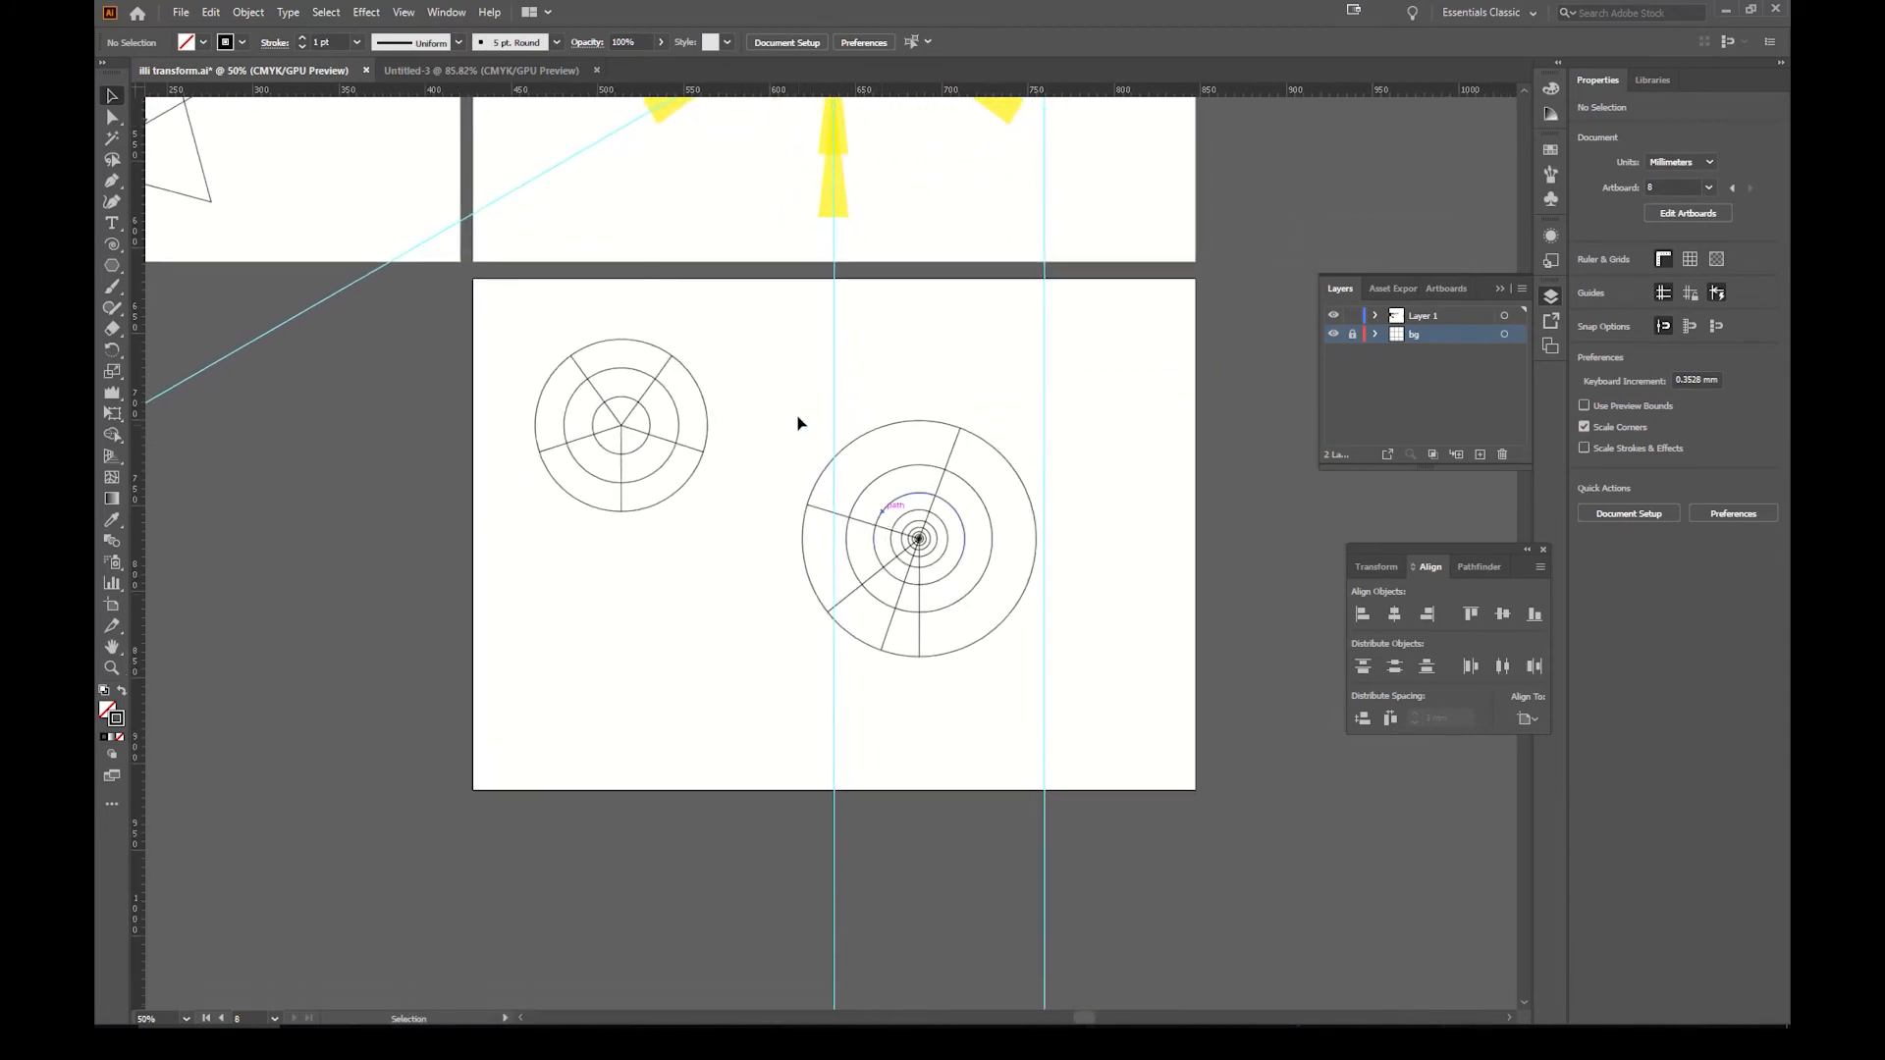
left_click(1001, 618)
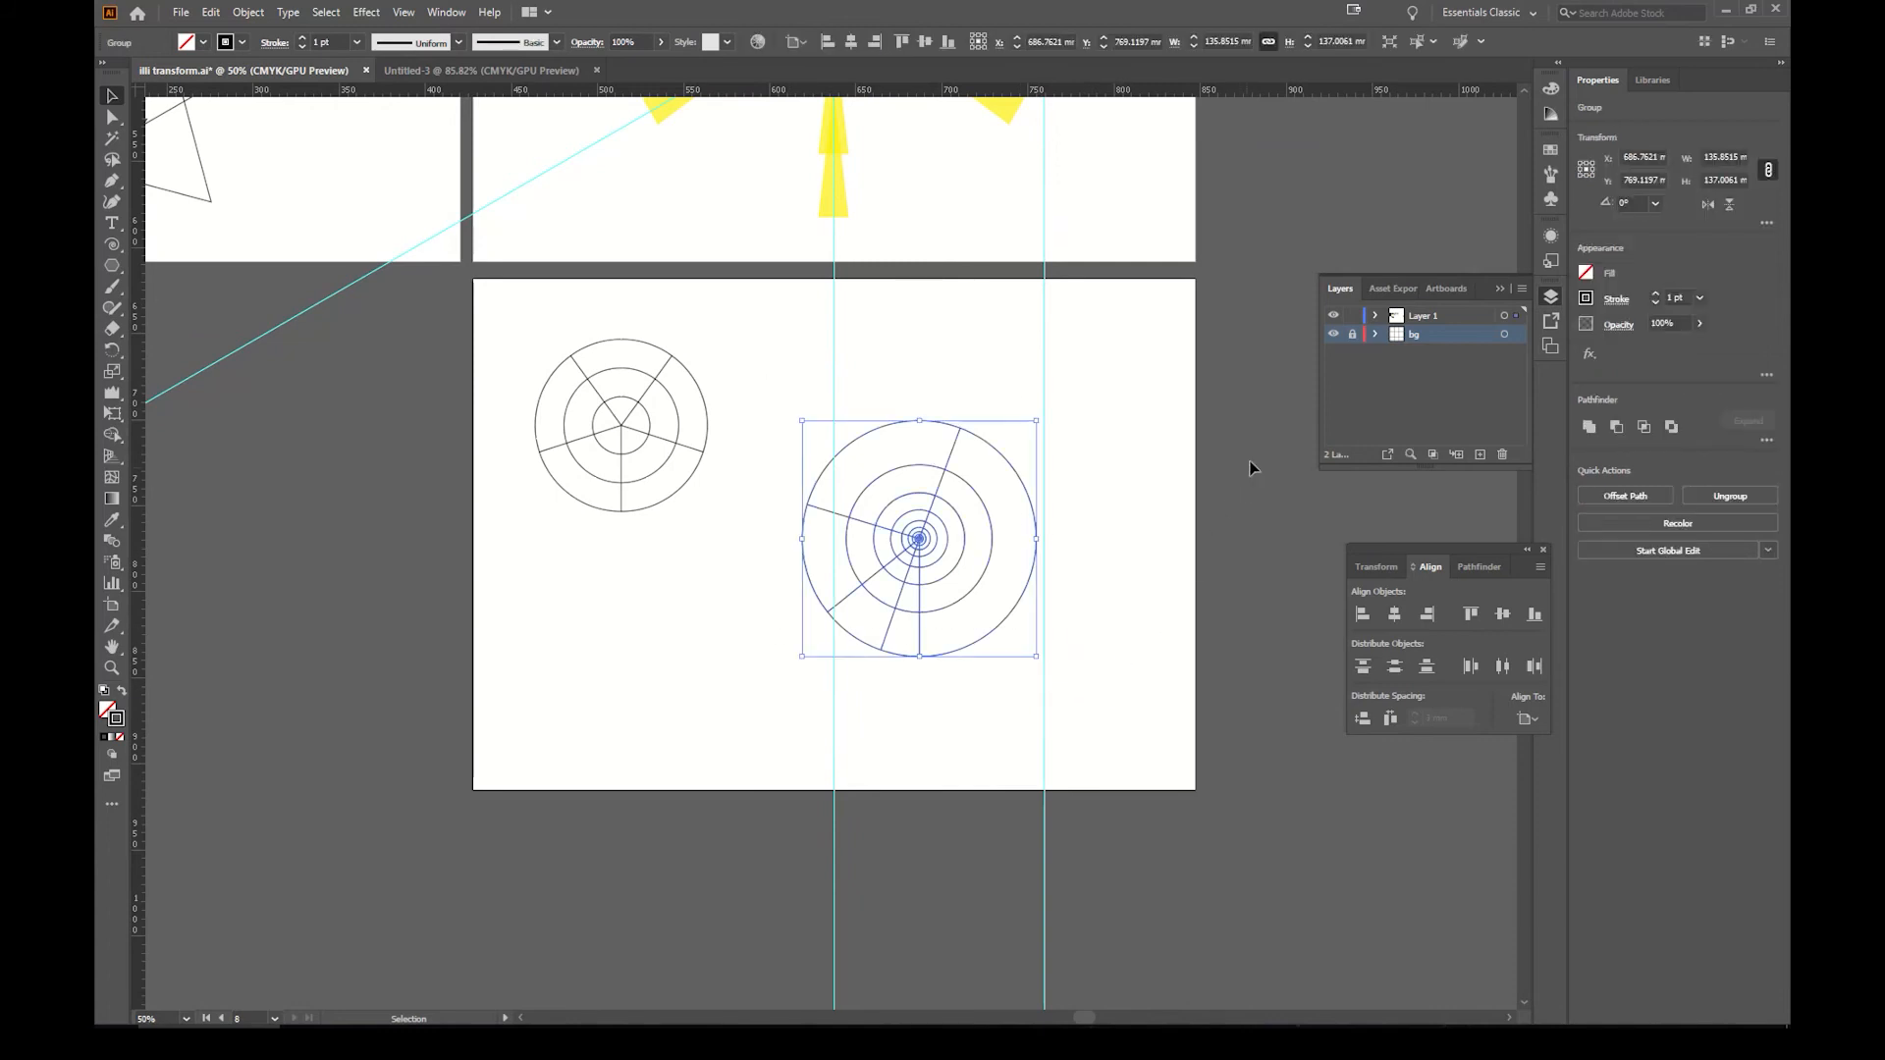
key("Delete")
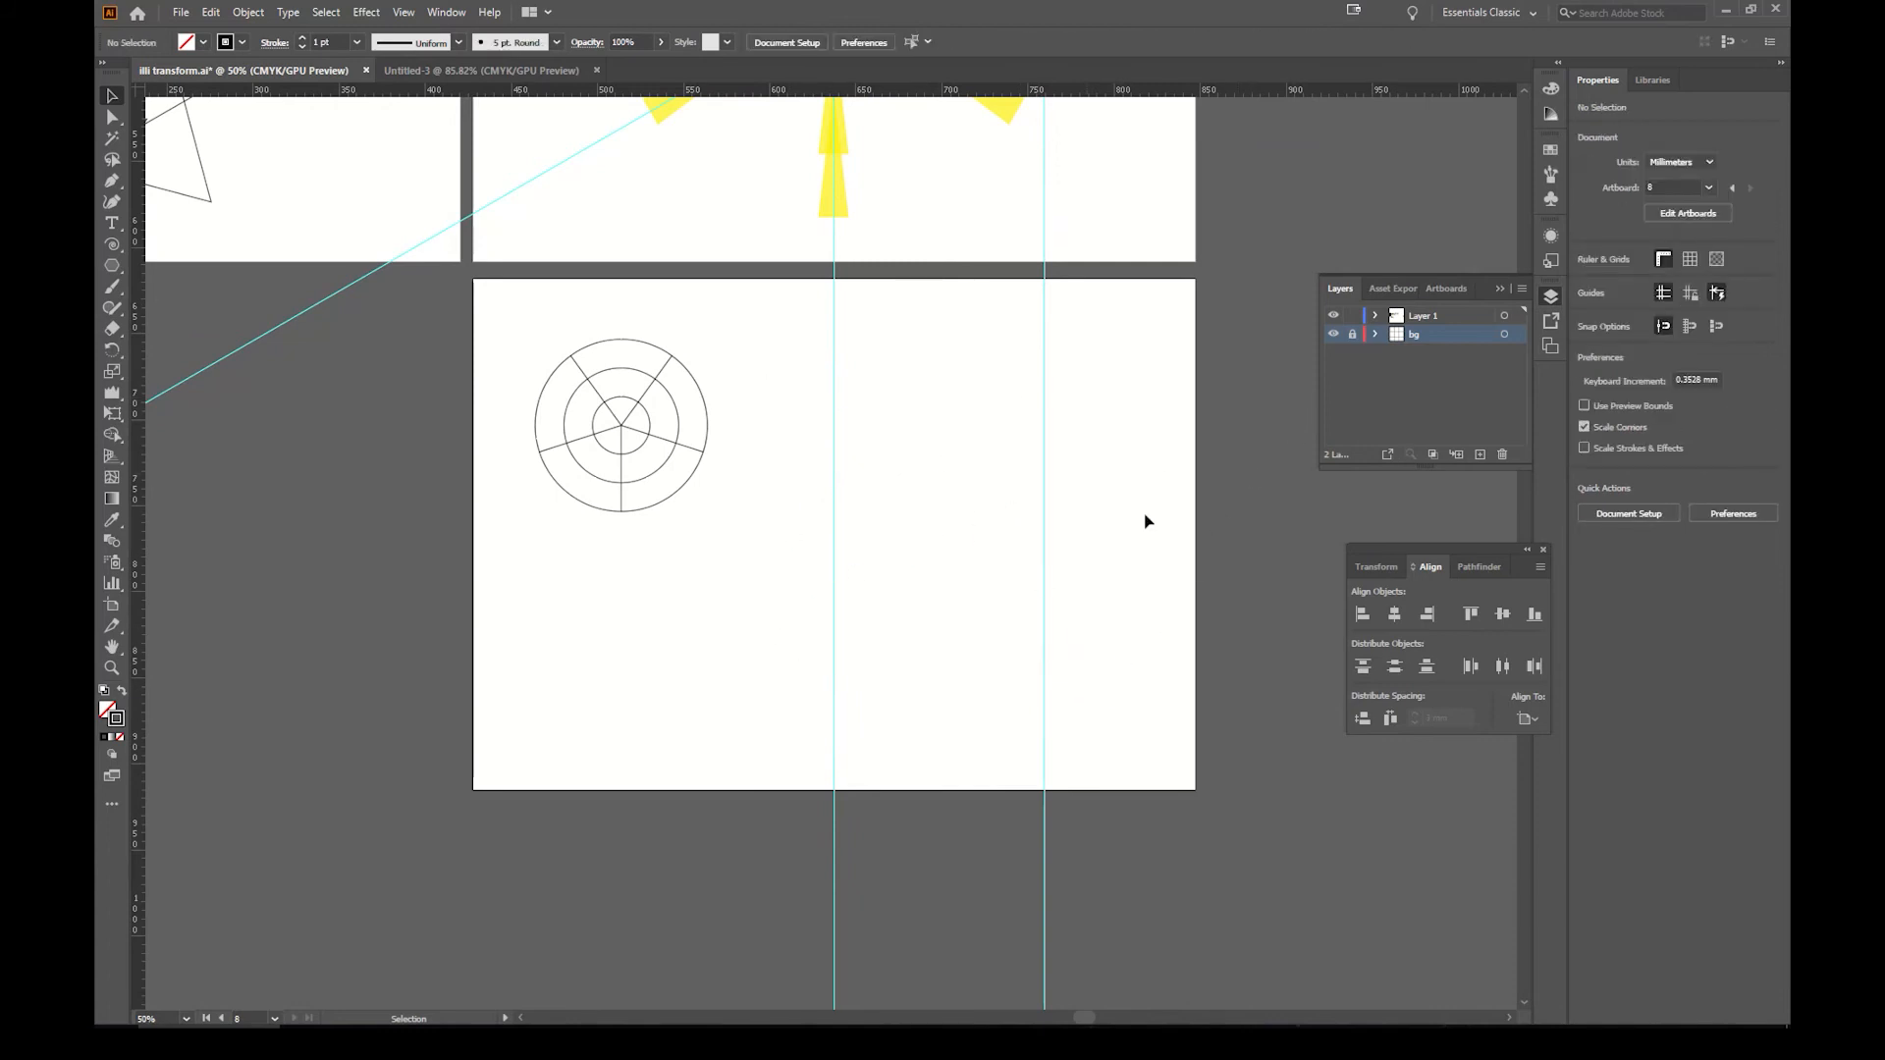
left_click(1333, 335)
Step: Make Layer 1 active and start a polar grid with exact options: width and height 150 mm
left_click(1440, 314)
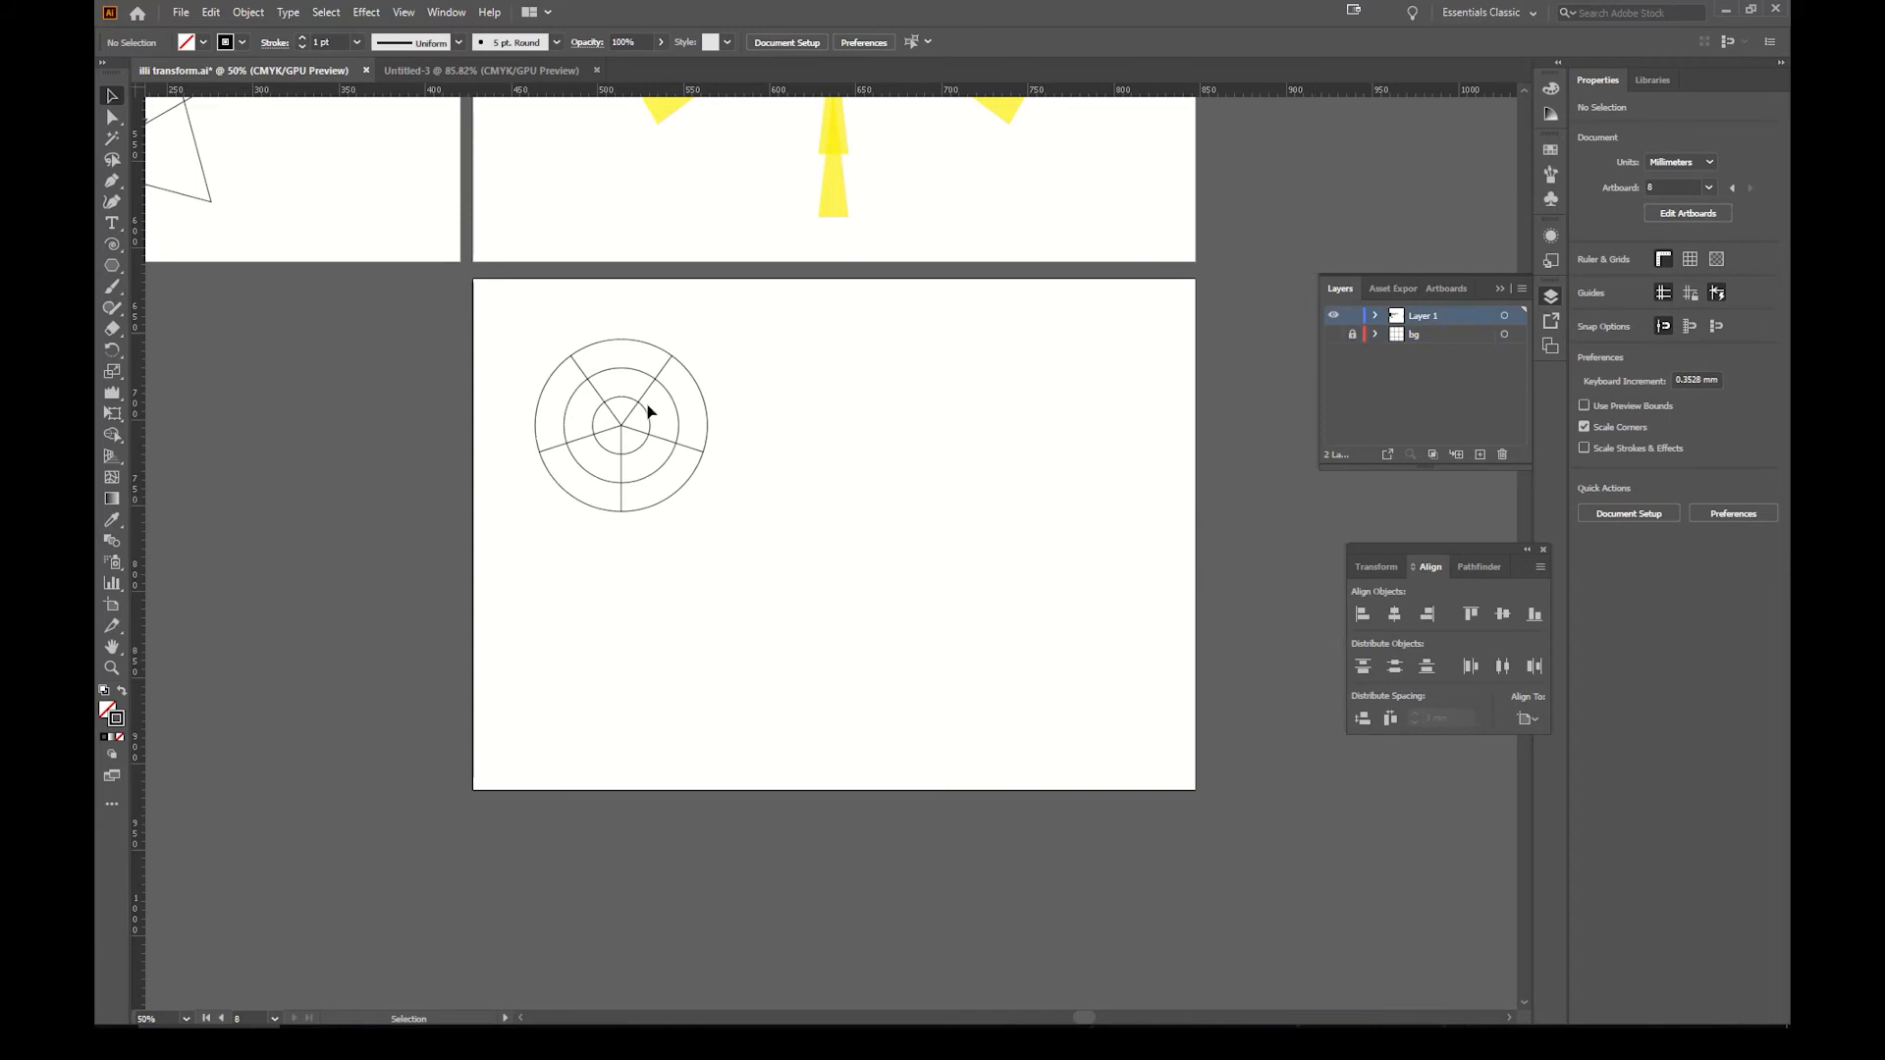
left_click_drag(118, 246, 202, 326)
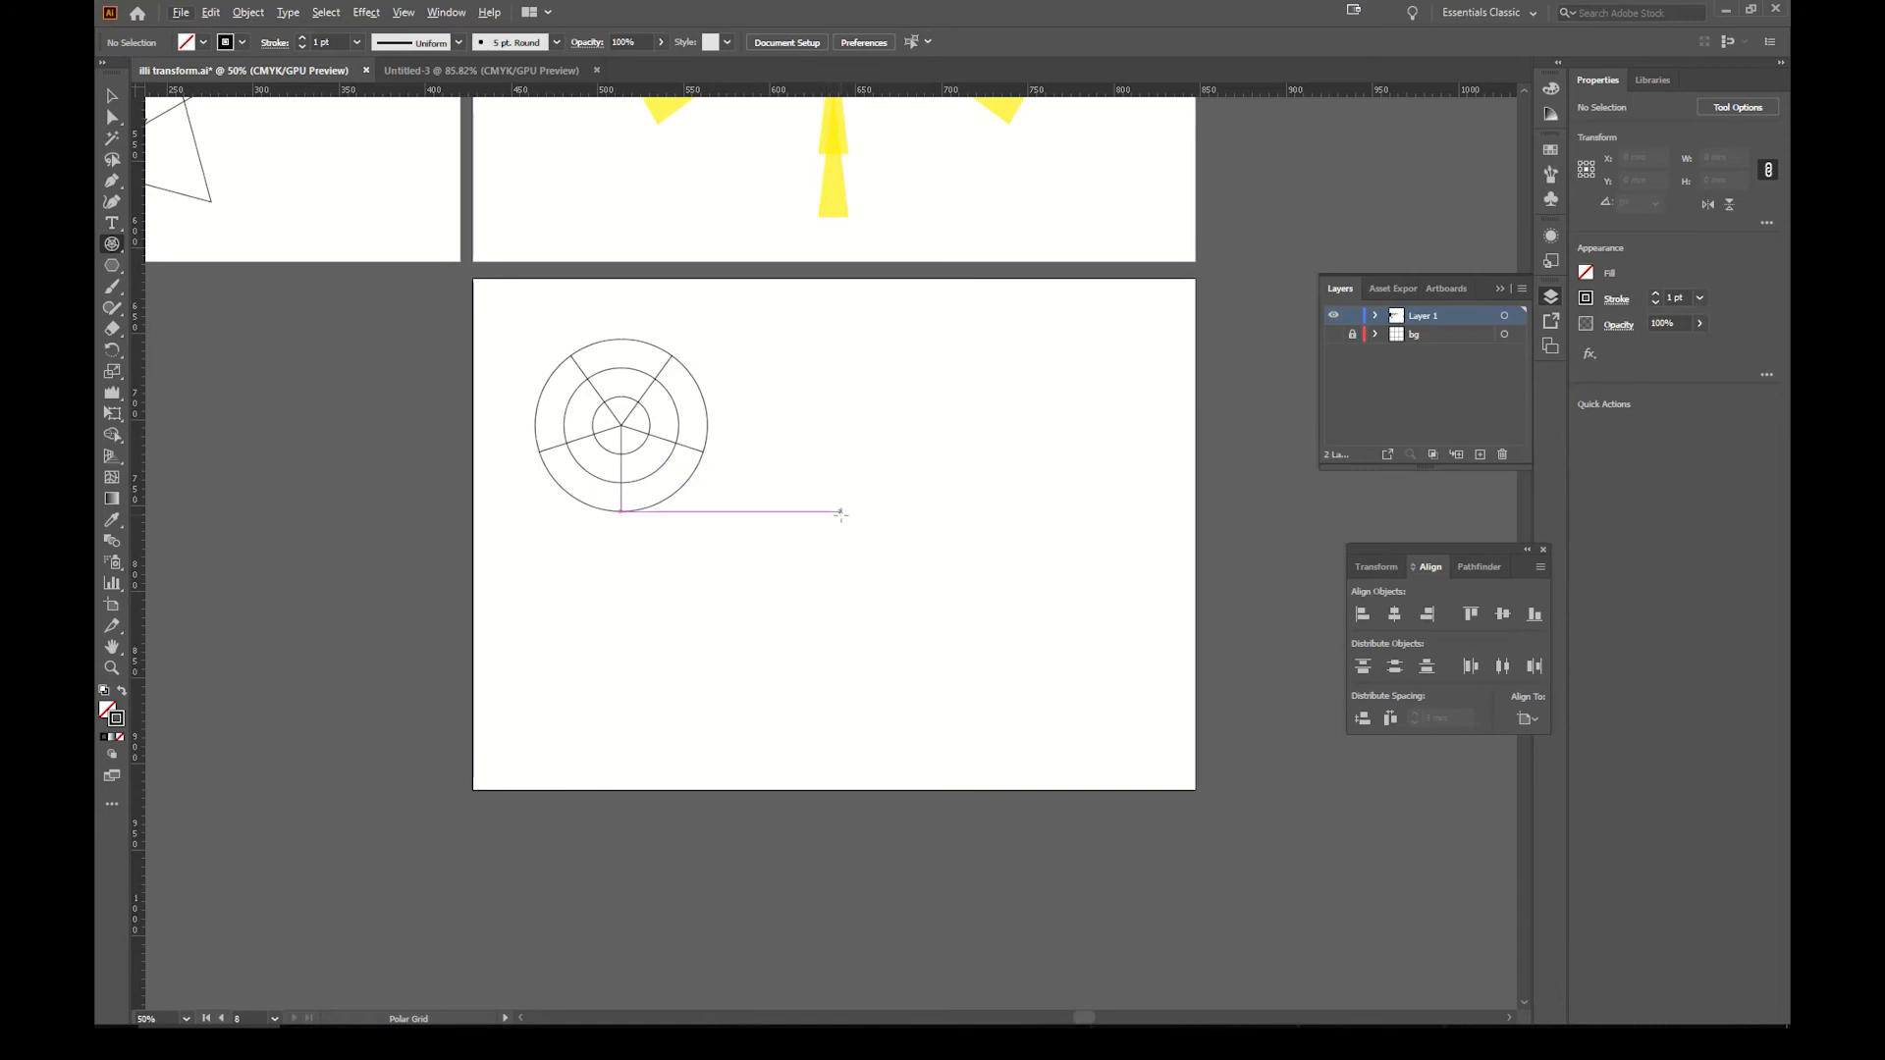
left_click_drag(830, 528, 829, 528)
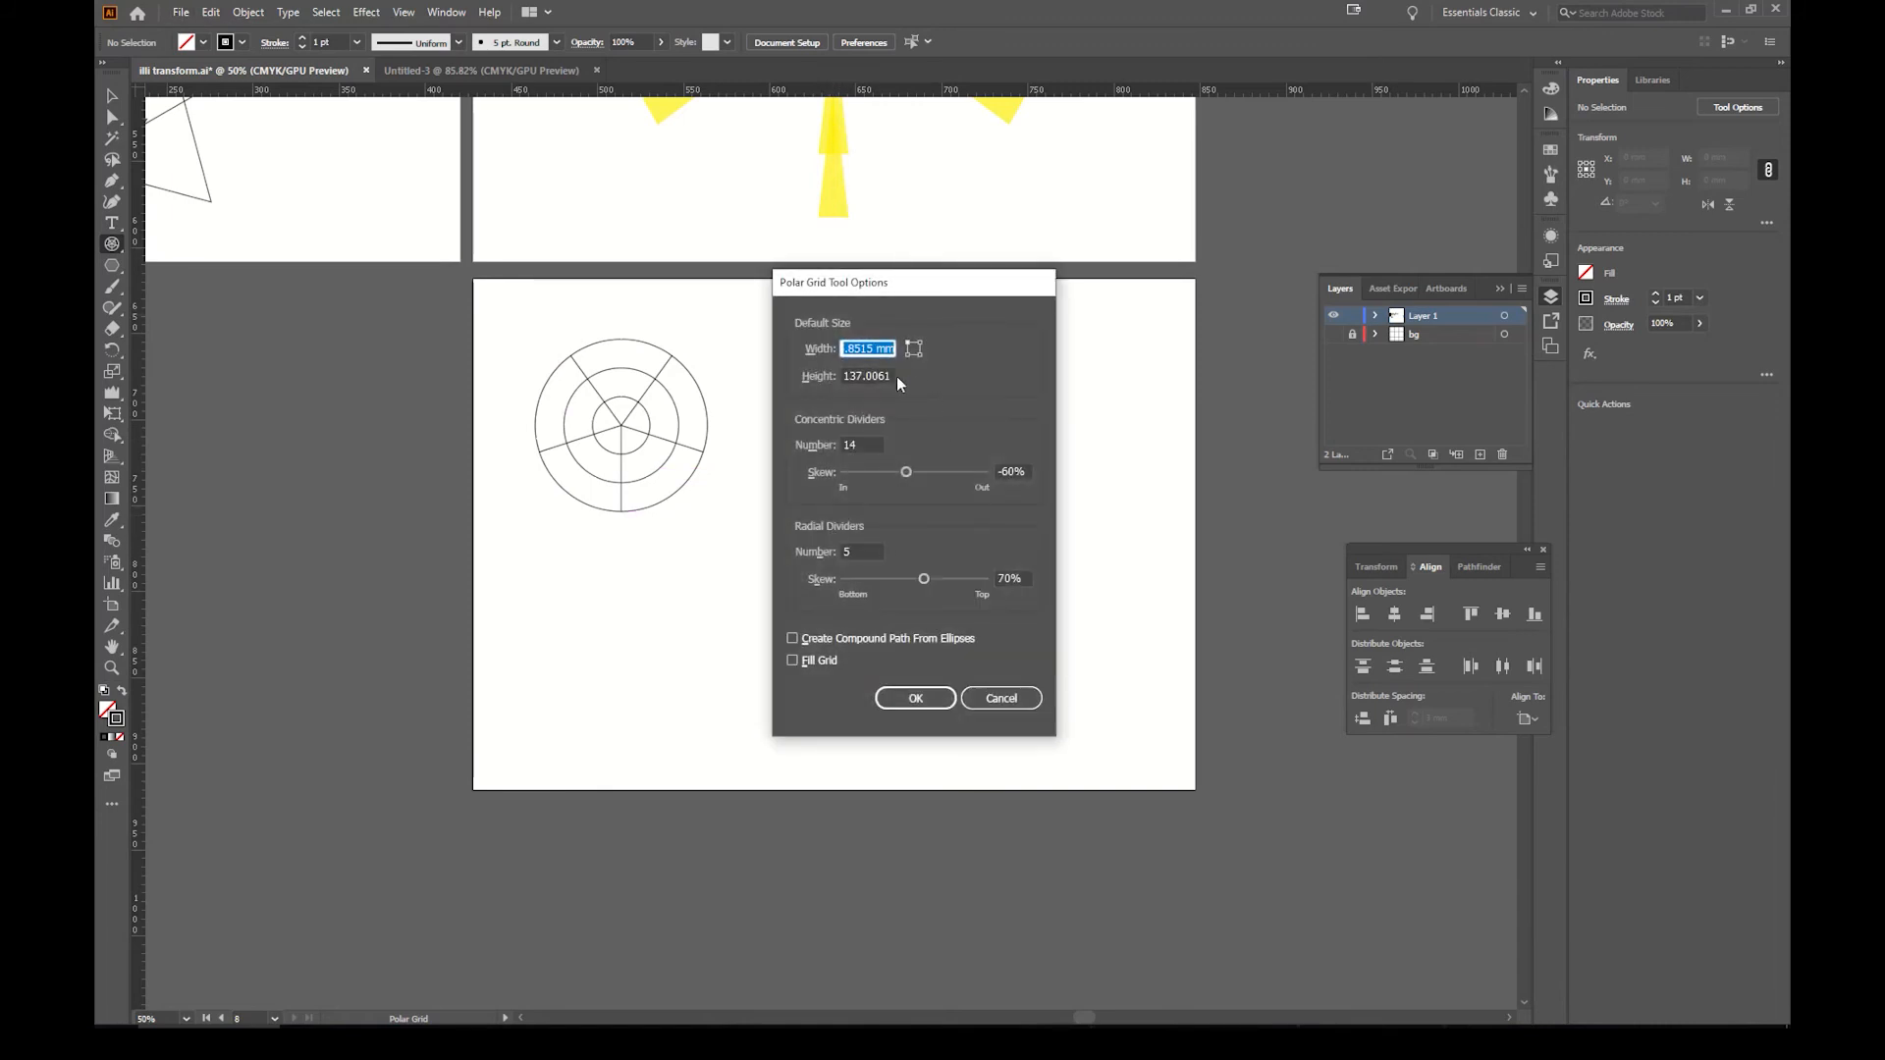
type("150150")
key("Tab")
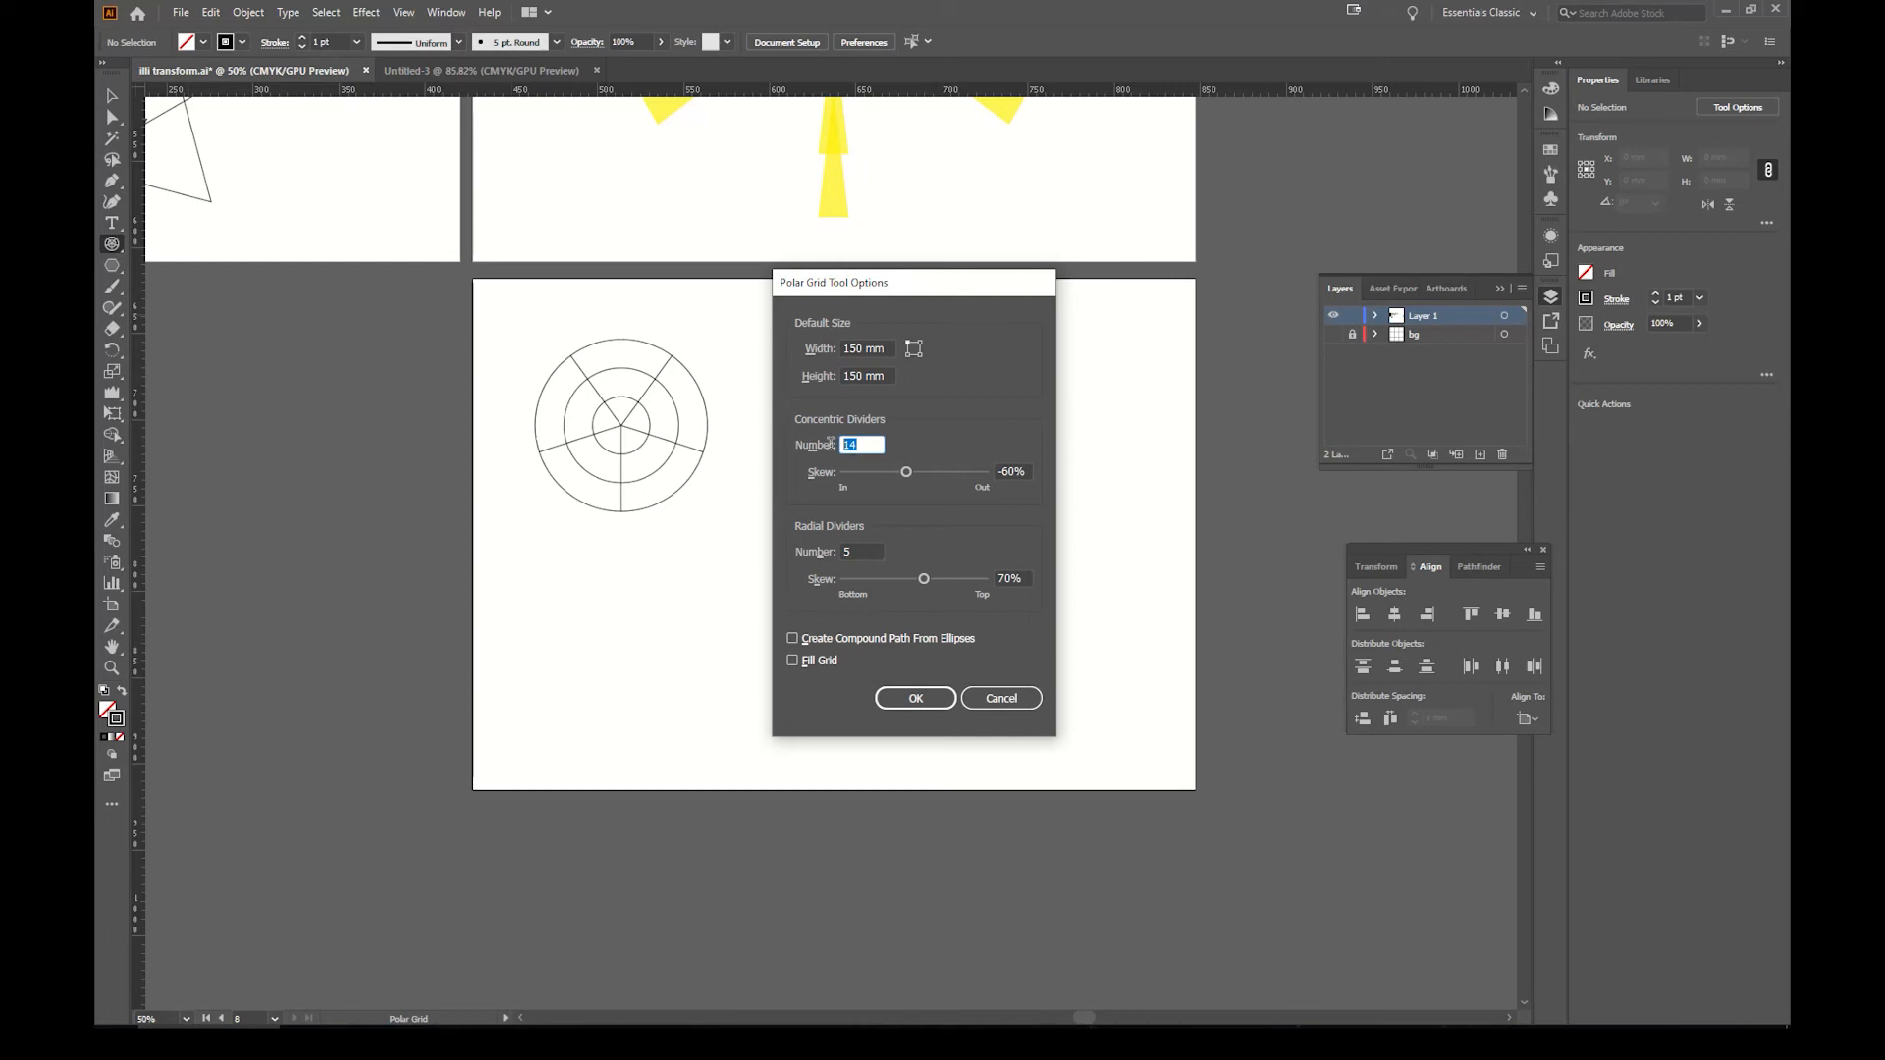
Step: Set the polar grid to 3 concentric dividers and 7 radial dividers, and create it
type("3")
left_click(850, 550)
type("7")
left_click(919, 696)
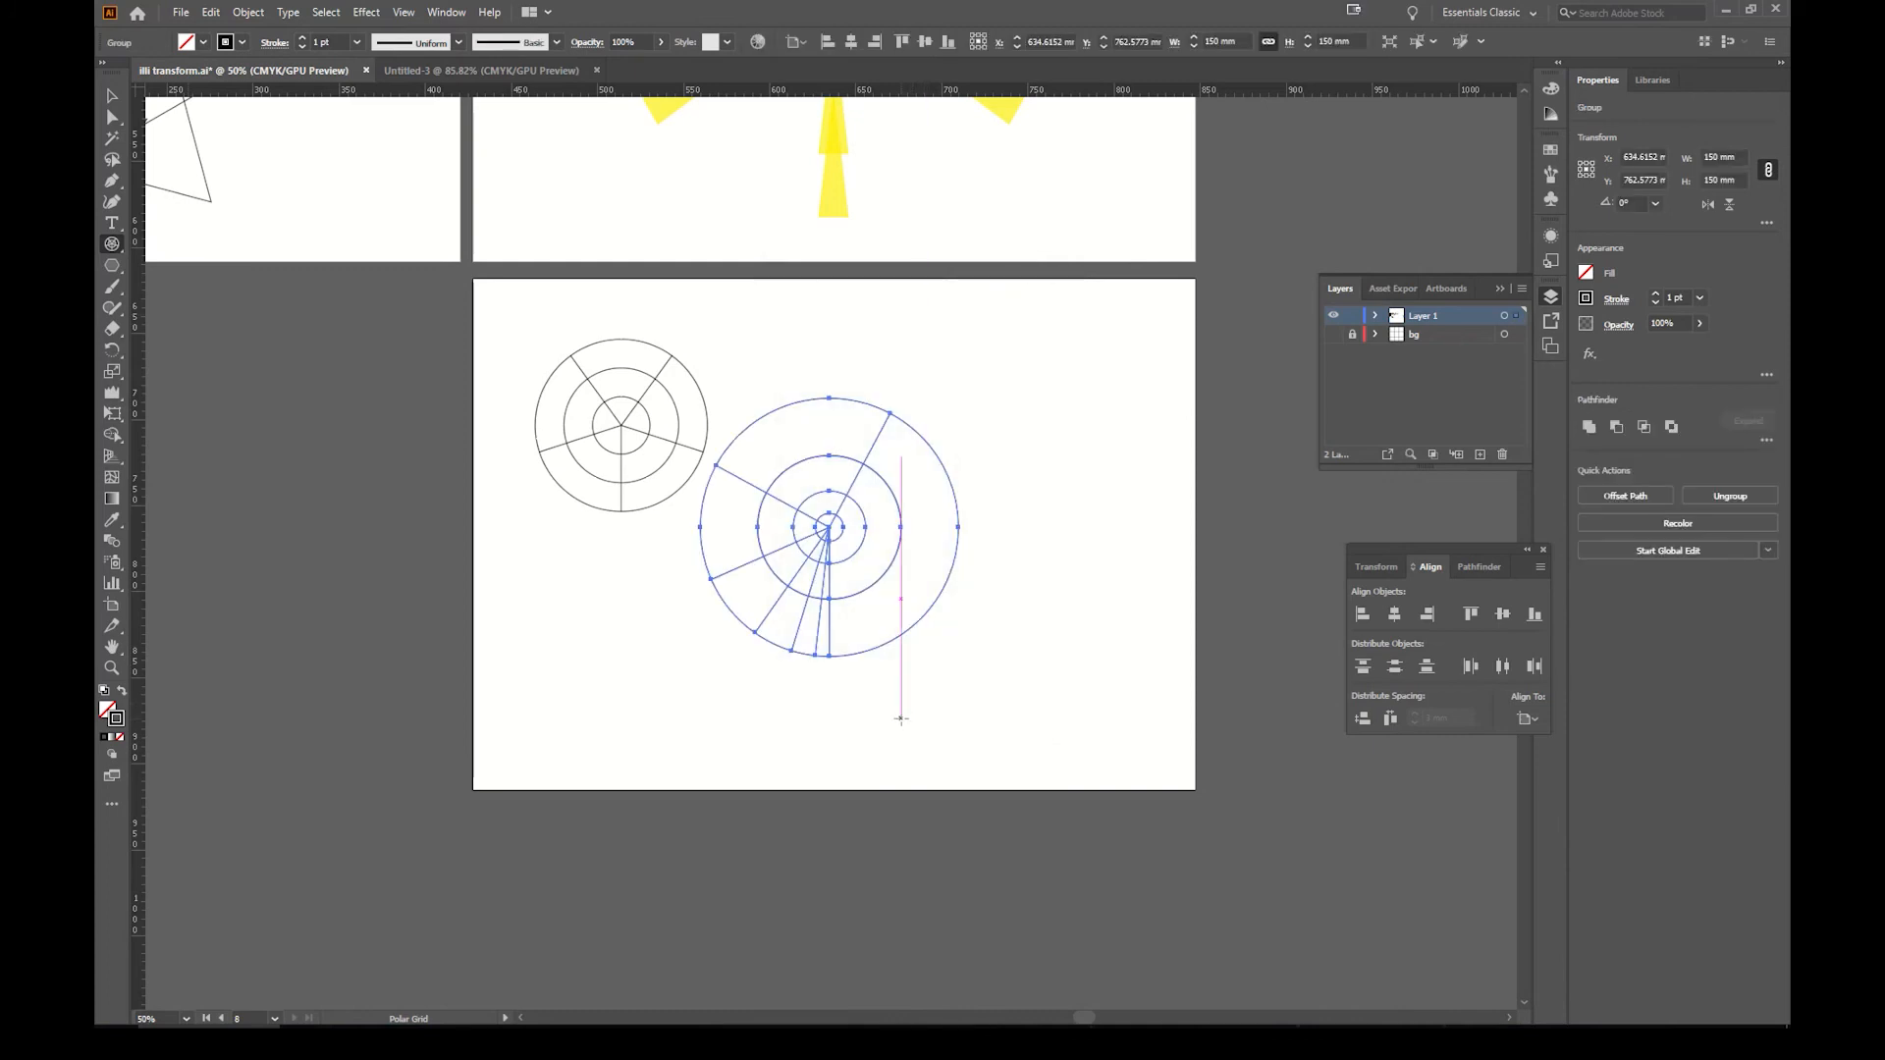
Step: Replace the skewed 150 mm polar grid with one whose concentric and radial divider skews are both 0%
key("Delete")
left_click(875, 559)
double_click(1019, 472)
type("0")
double_click(1014, 579)
type("0")
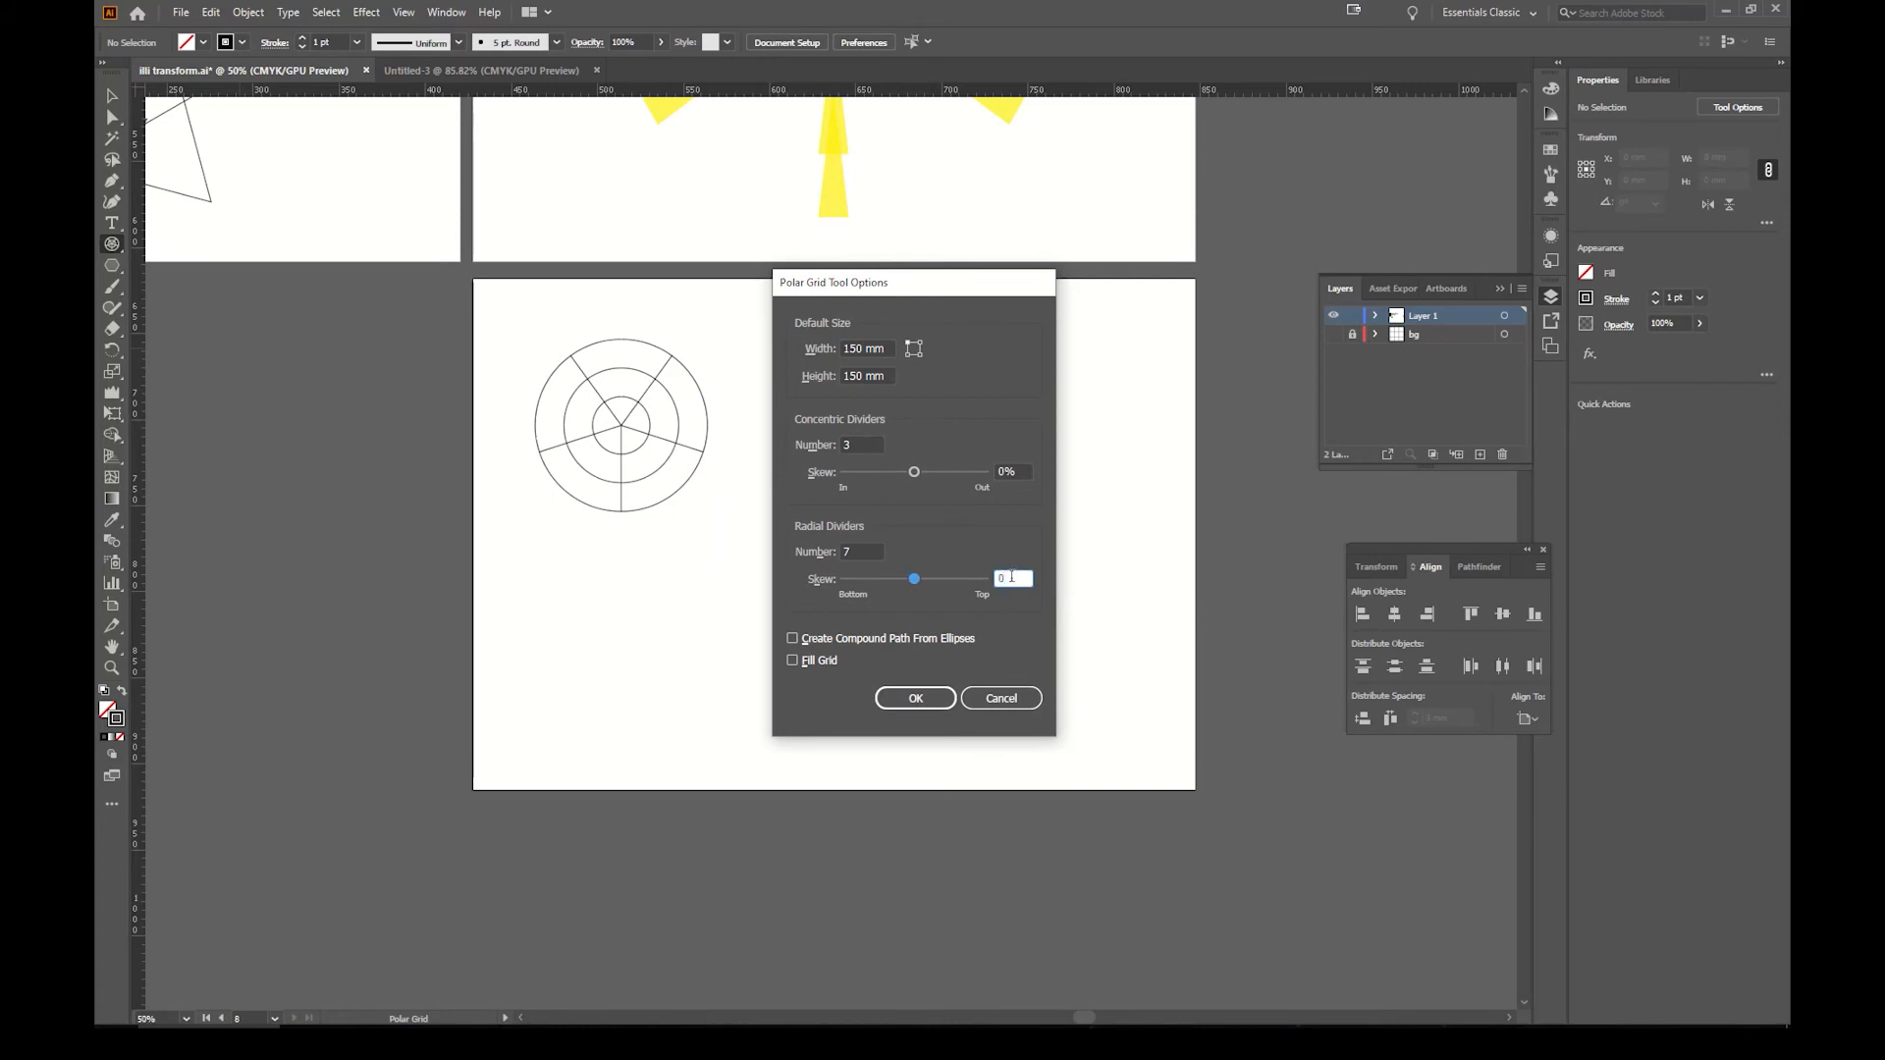
left_click(914, 698)
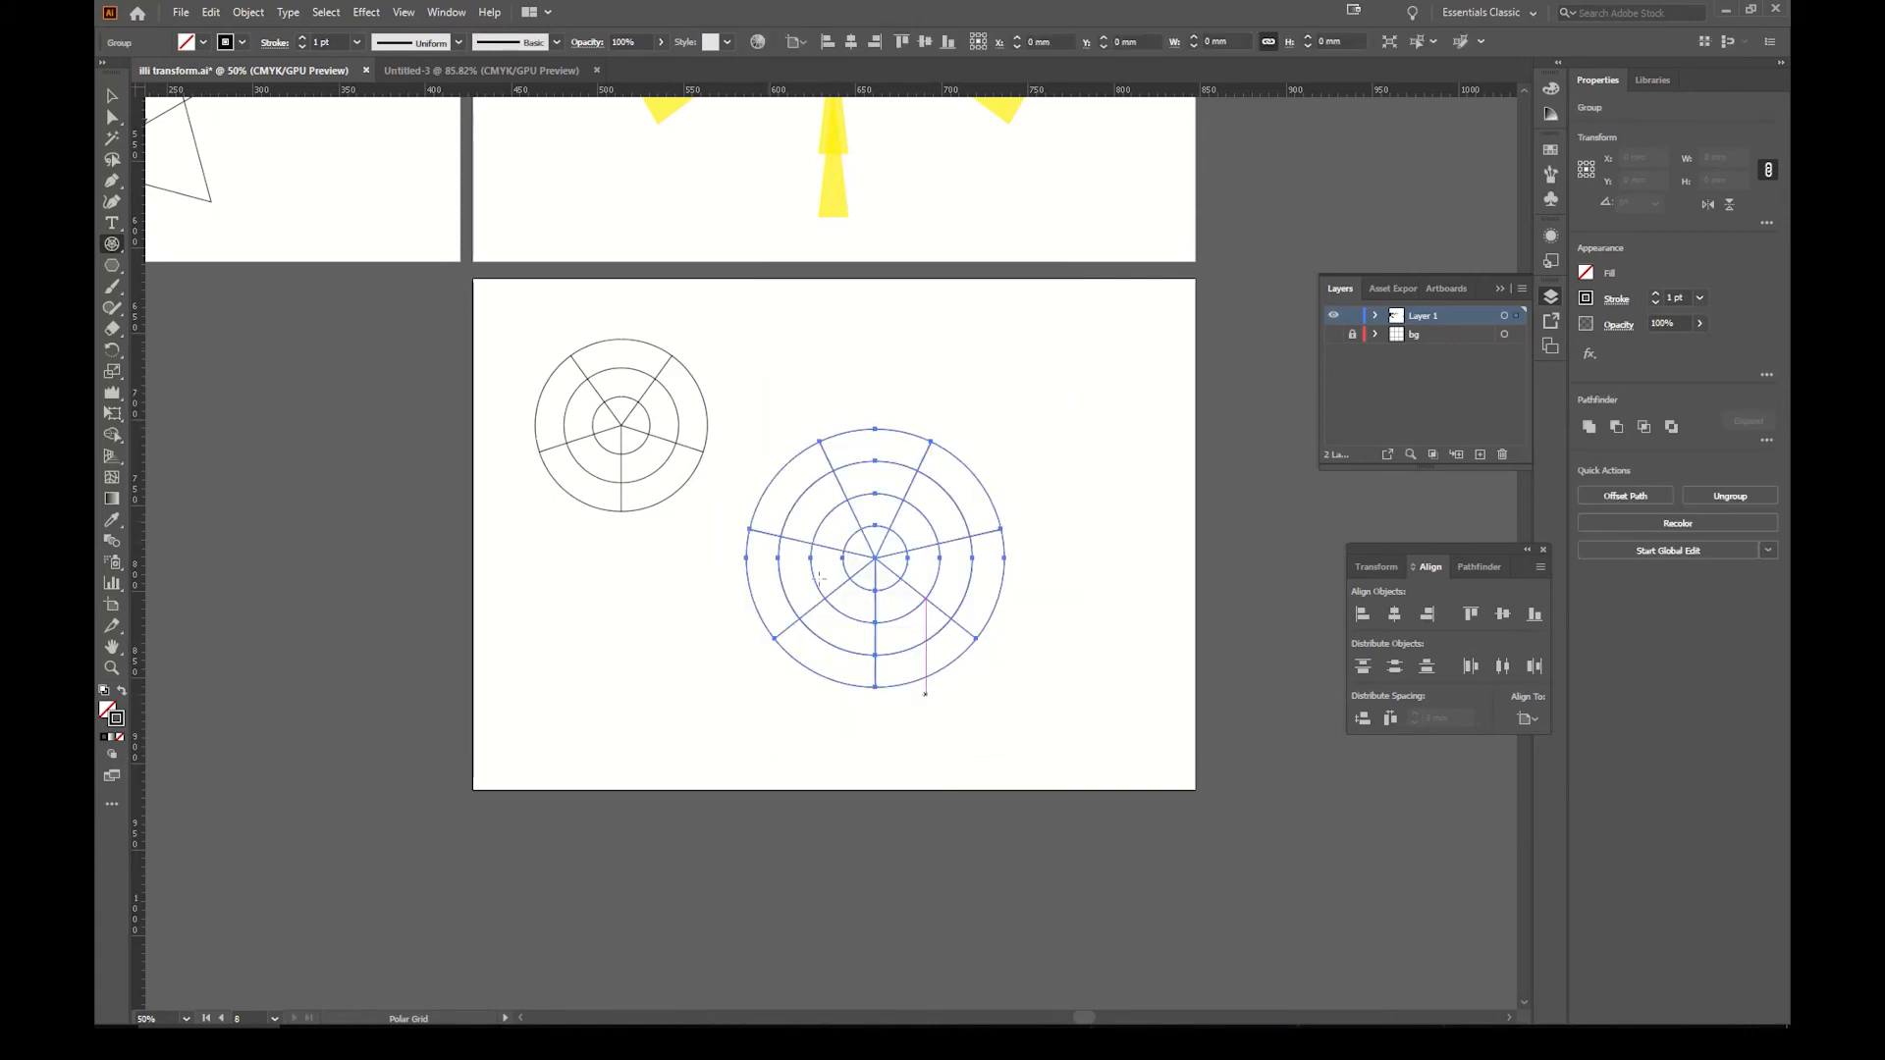
Step: Delete the smaller 100 mm polar grid and select the 150 mm polar grid
key("v")
left_click(1076, 553)
left_click(676, 451)
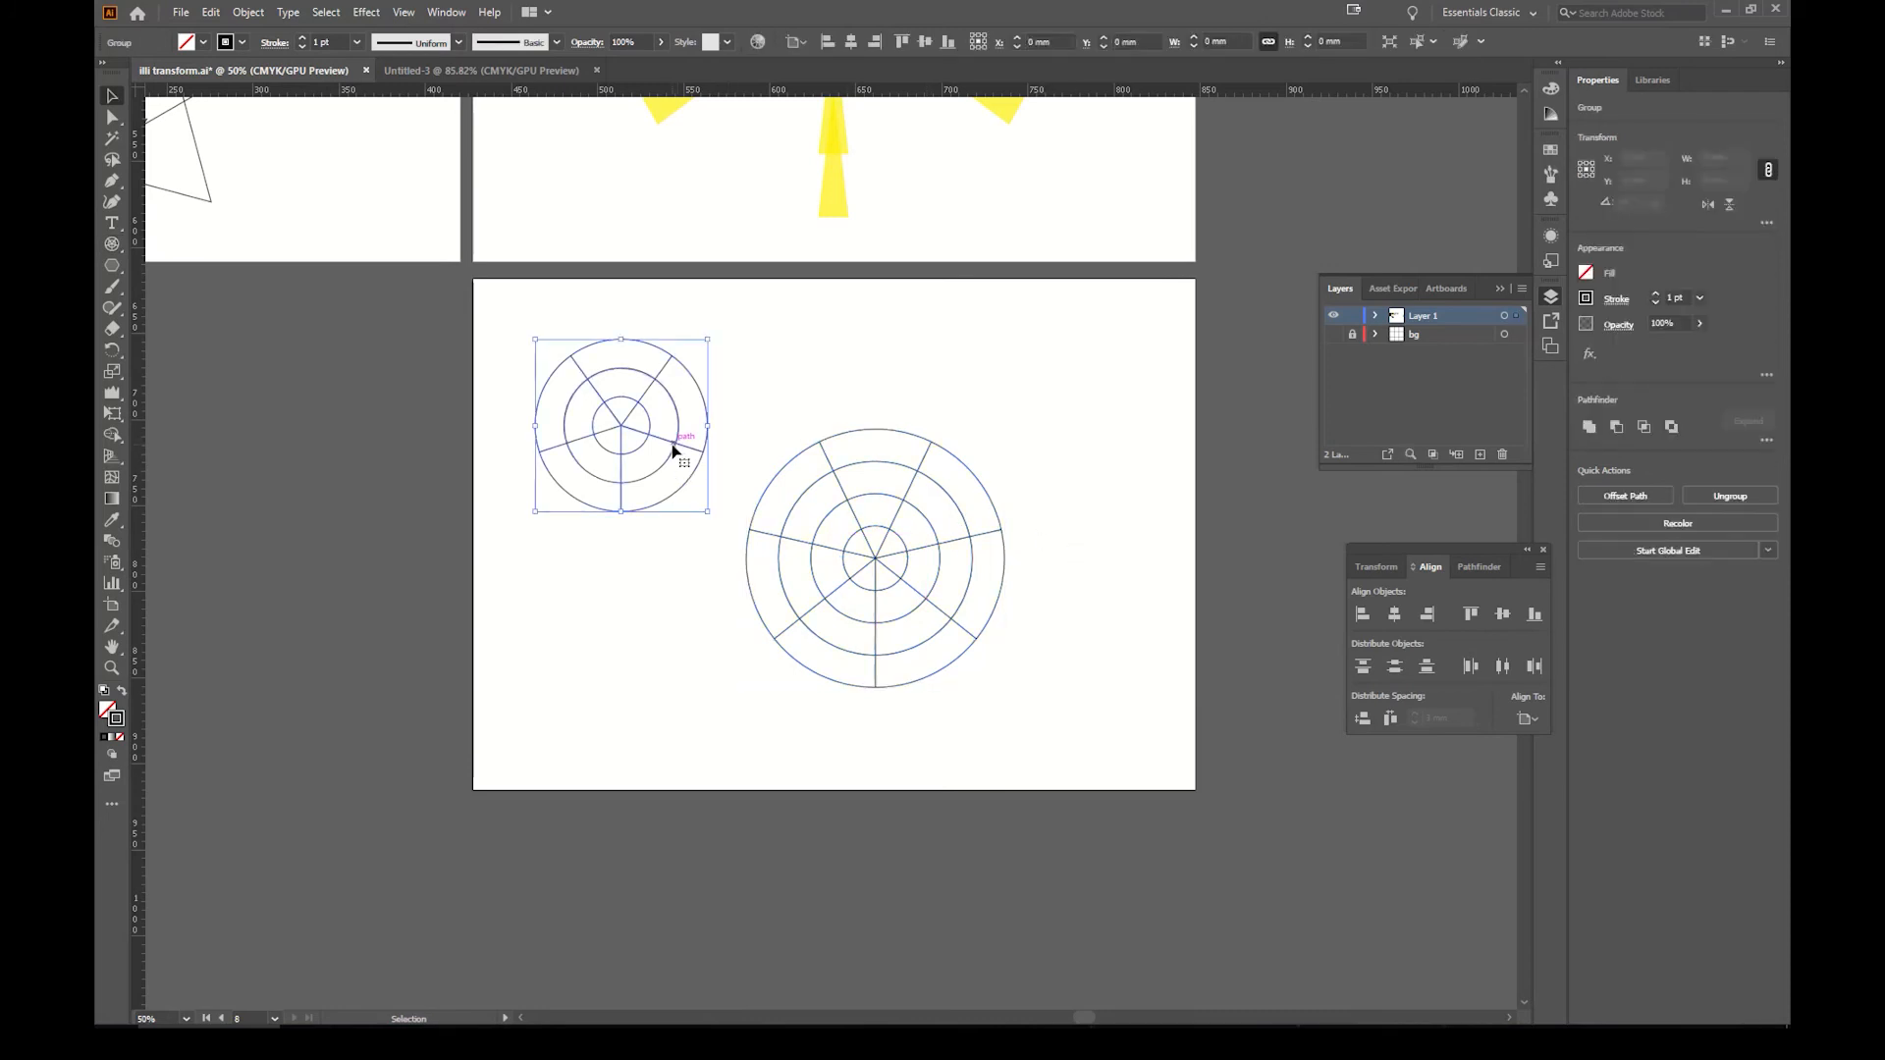
key("Delete")
left_click_drag(895, 597, 1035, 712)
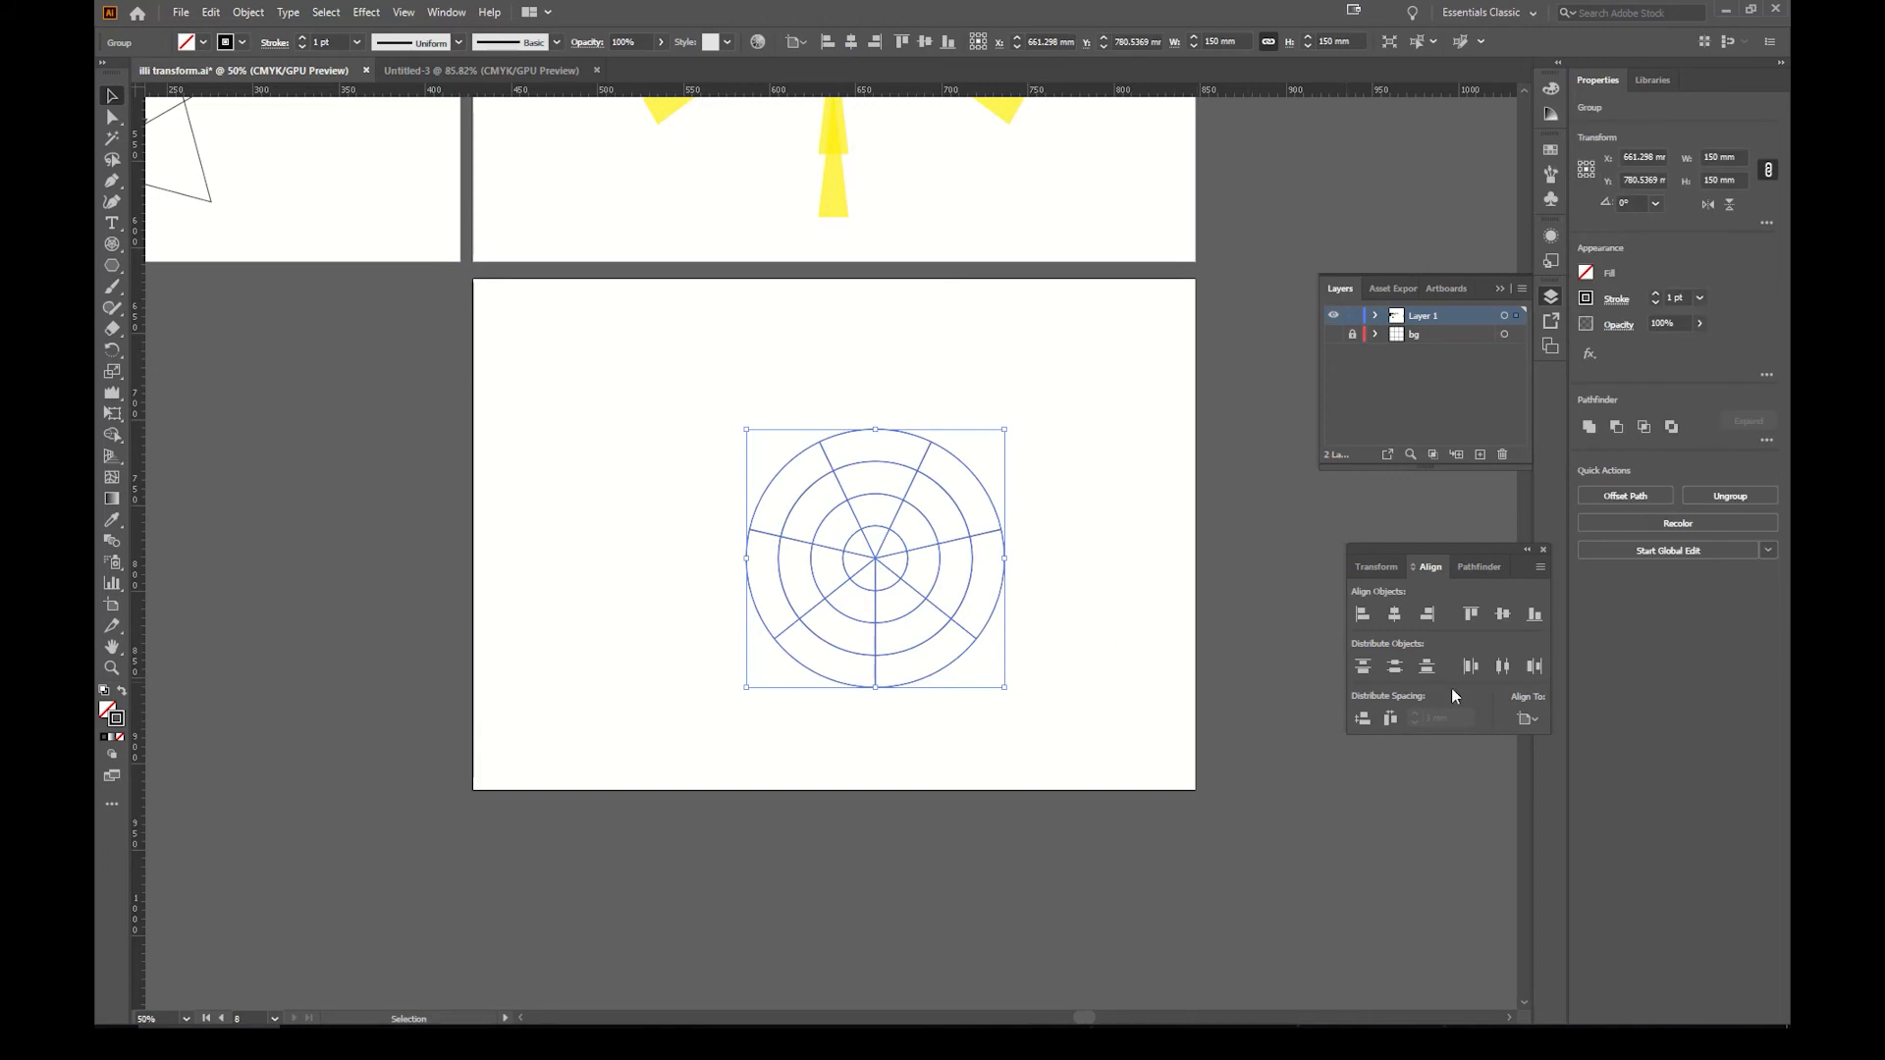
Step: Centre the 150 mm polar grid vertically and horizontally on the artboard, and deselect it
left_click(1499, 623)
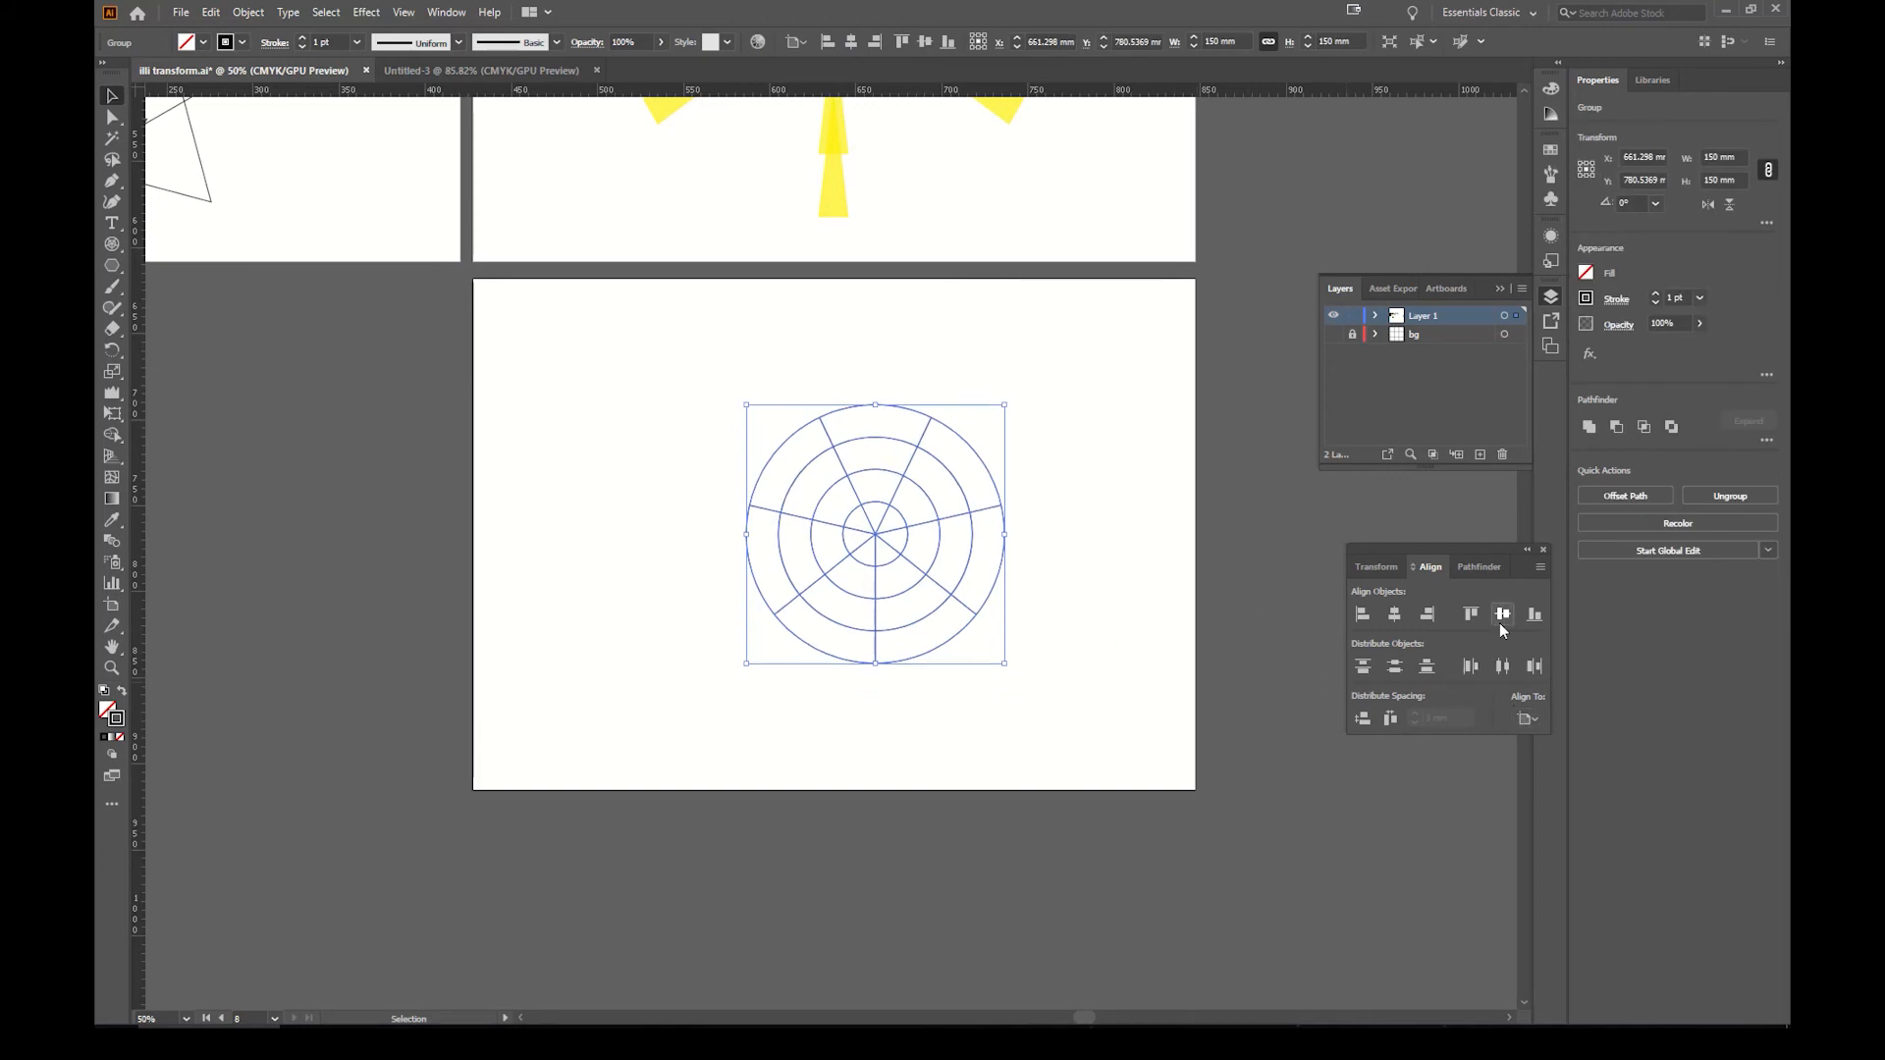
left_click(1394, 614)
left_click(1167, 644)
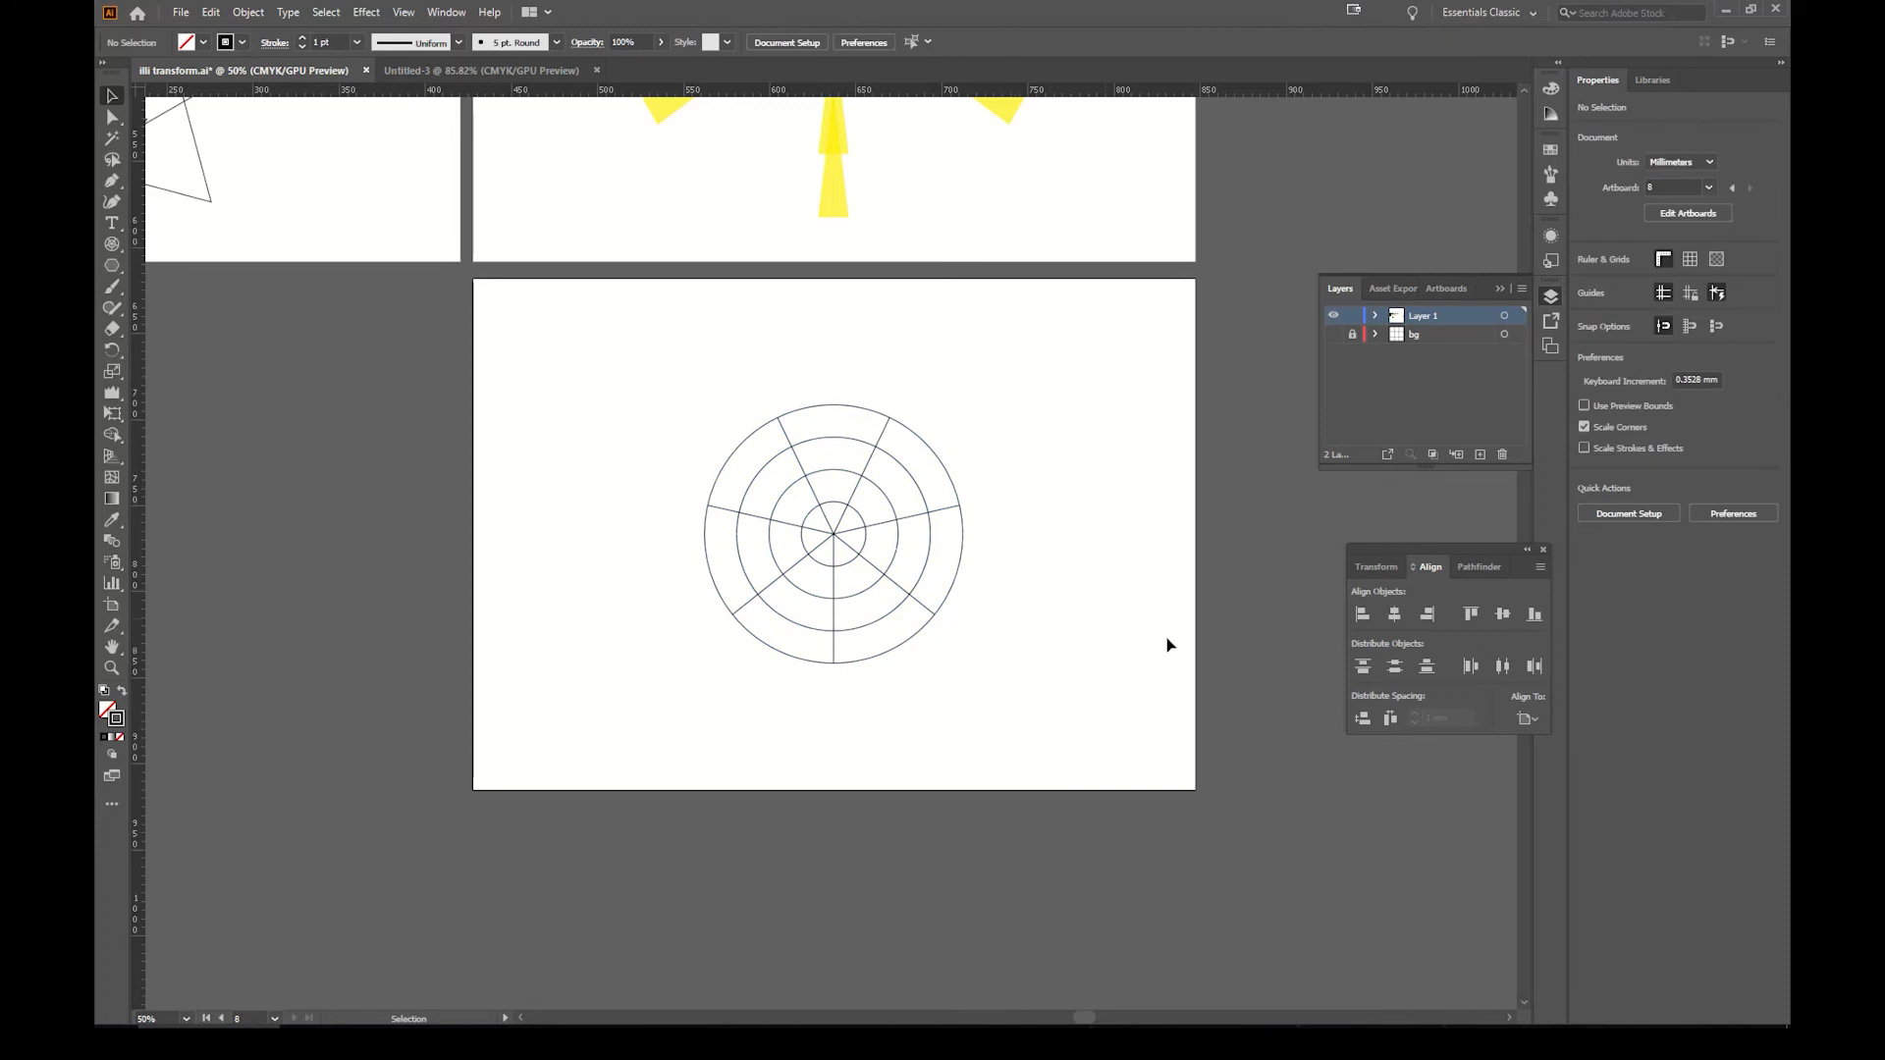
Step: Move the polar grid to the bg layer by cutting it and pasting it in place, and lock the visible bg layer
left_click(914, 483)
key("ctrl+x")
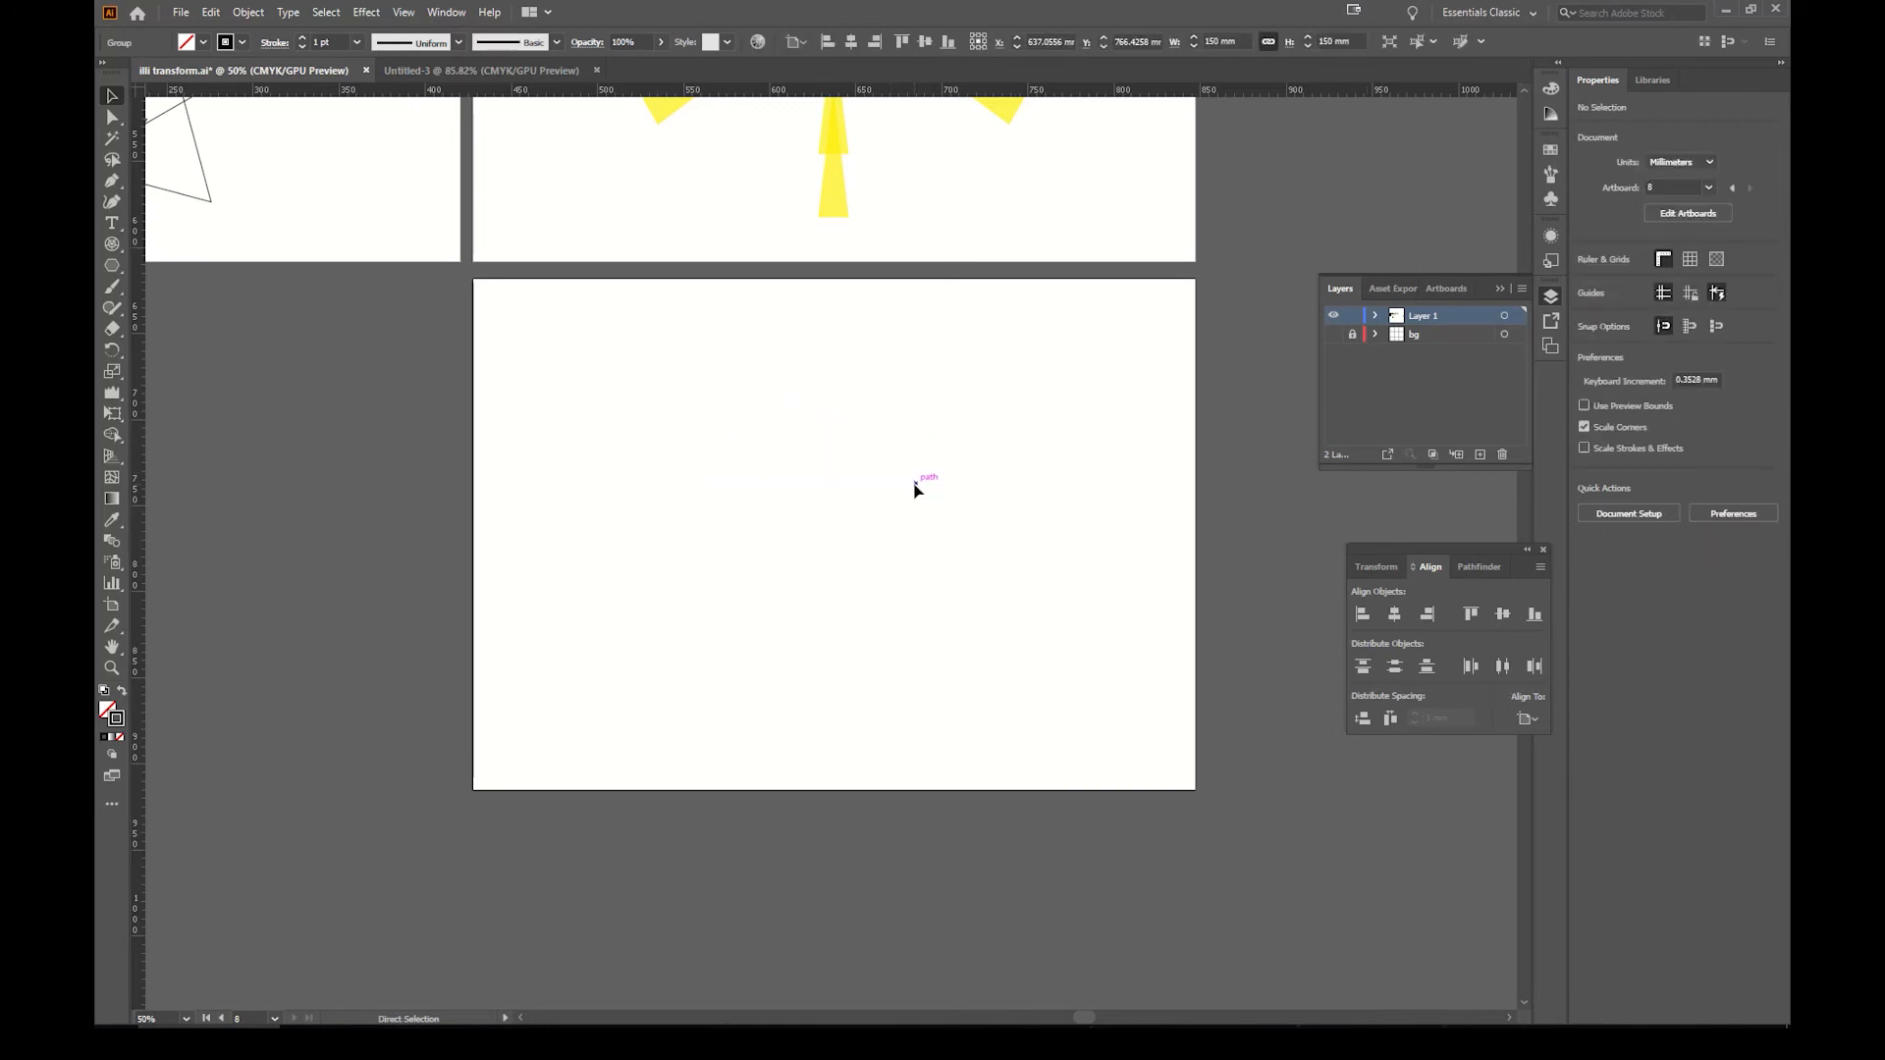
left_click(1436, 335)
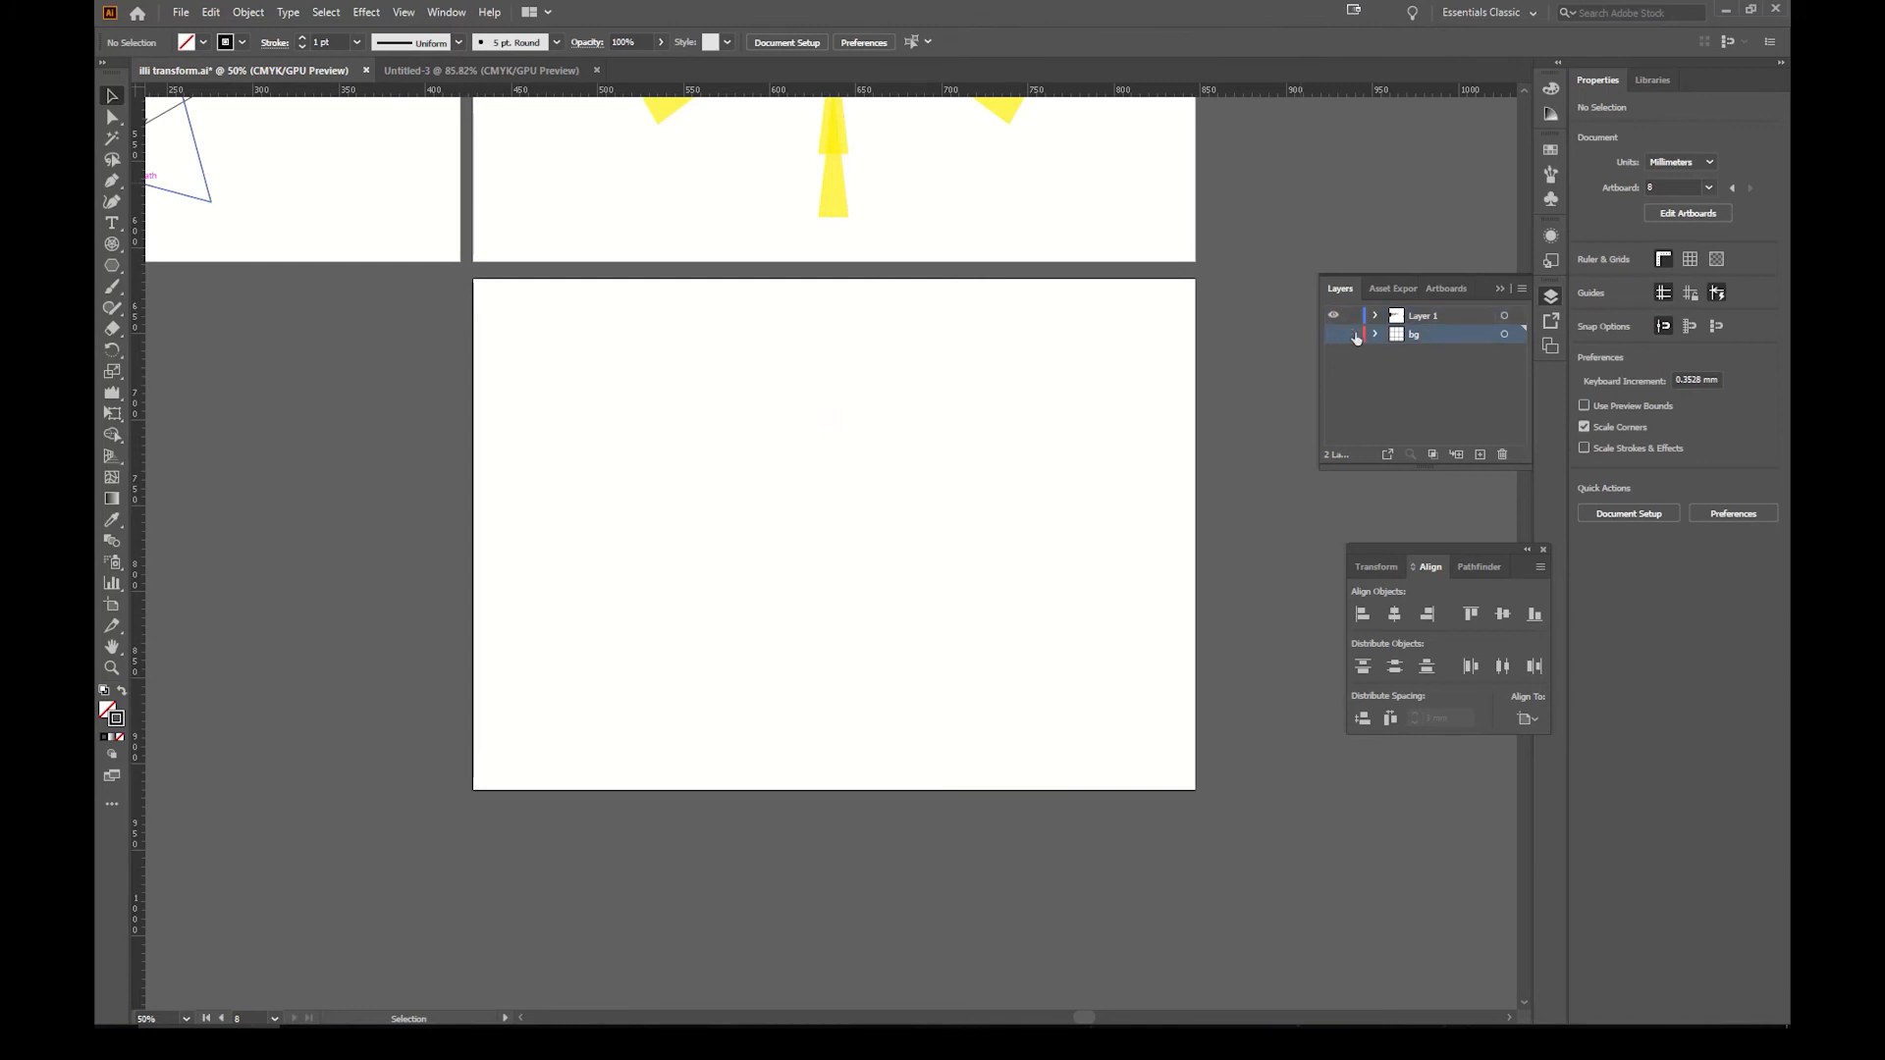
left_click(1335, 335)
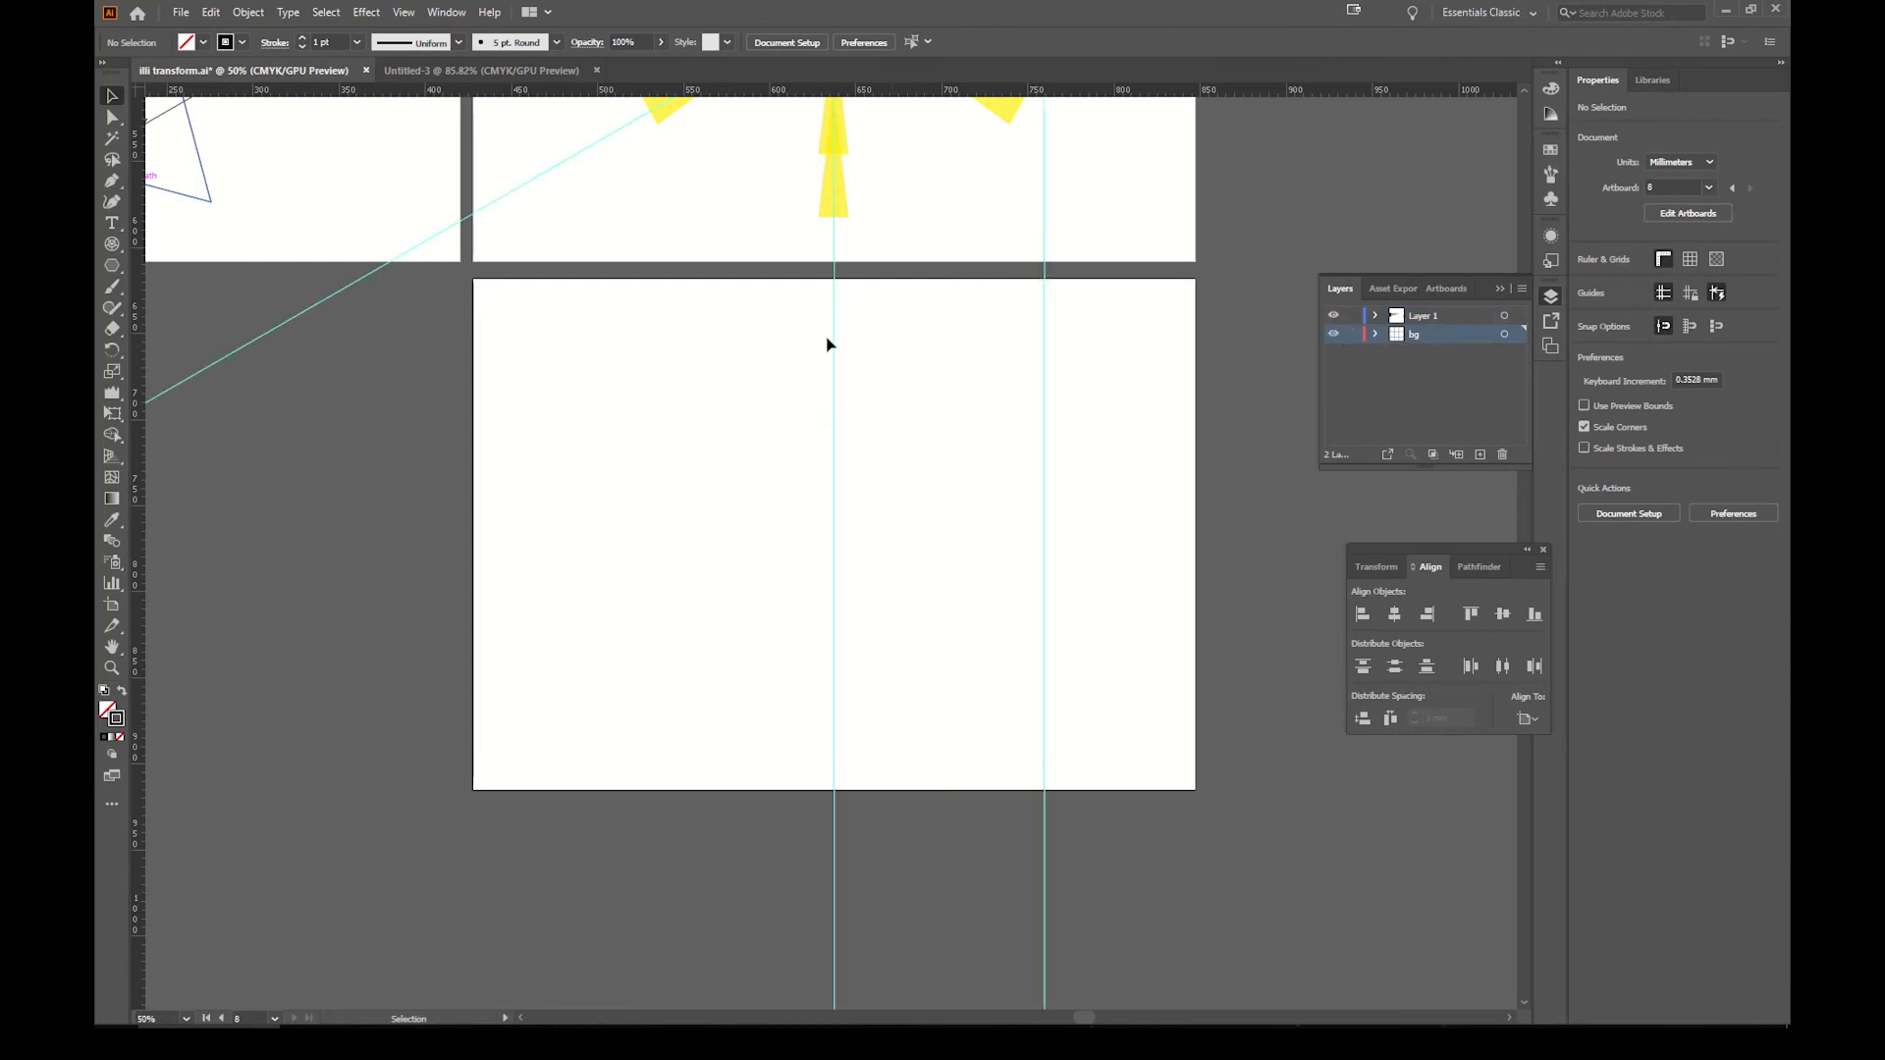
left_click(211, 11)
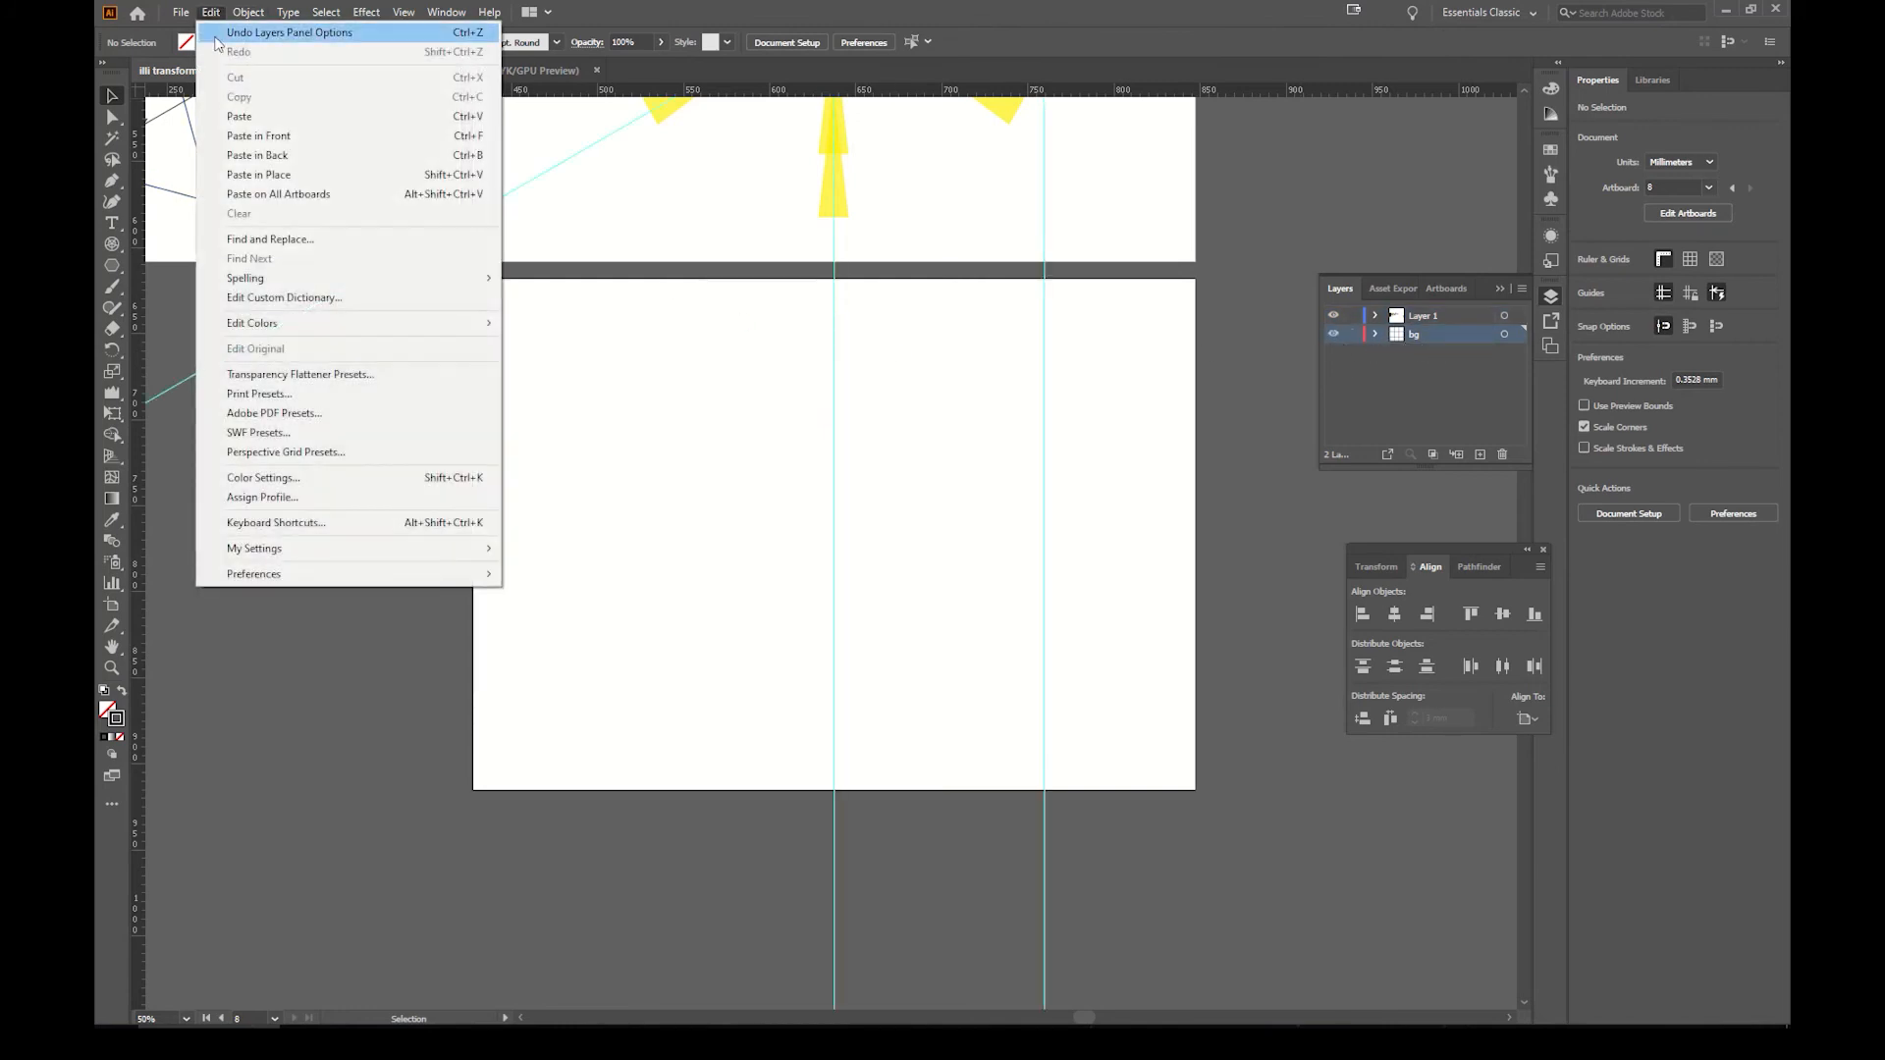
left_click(283, 173)
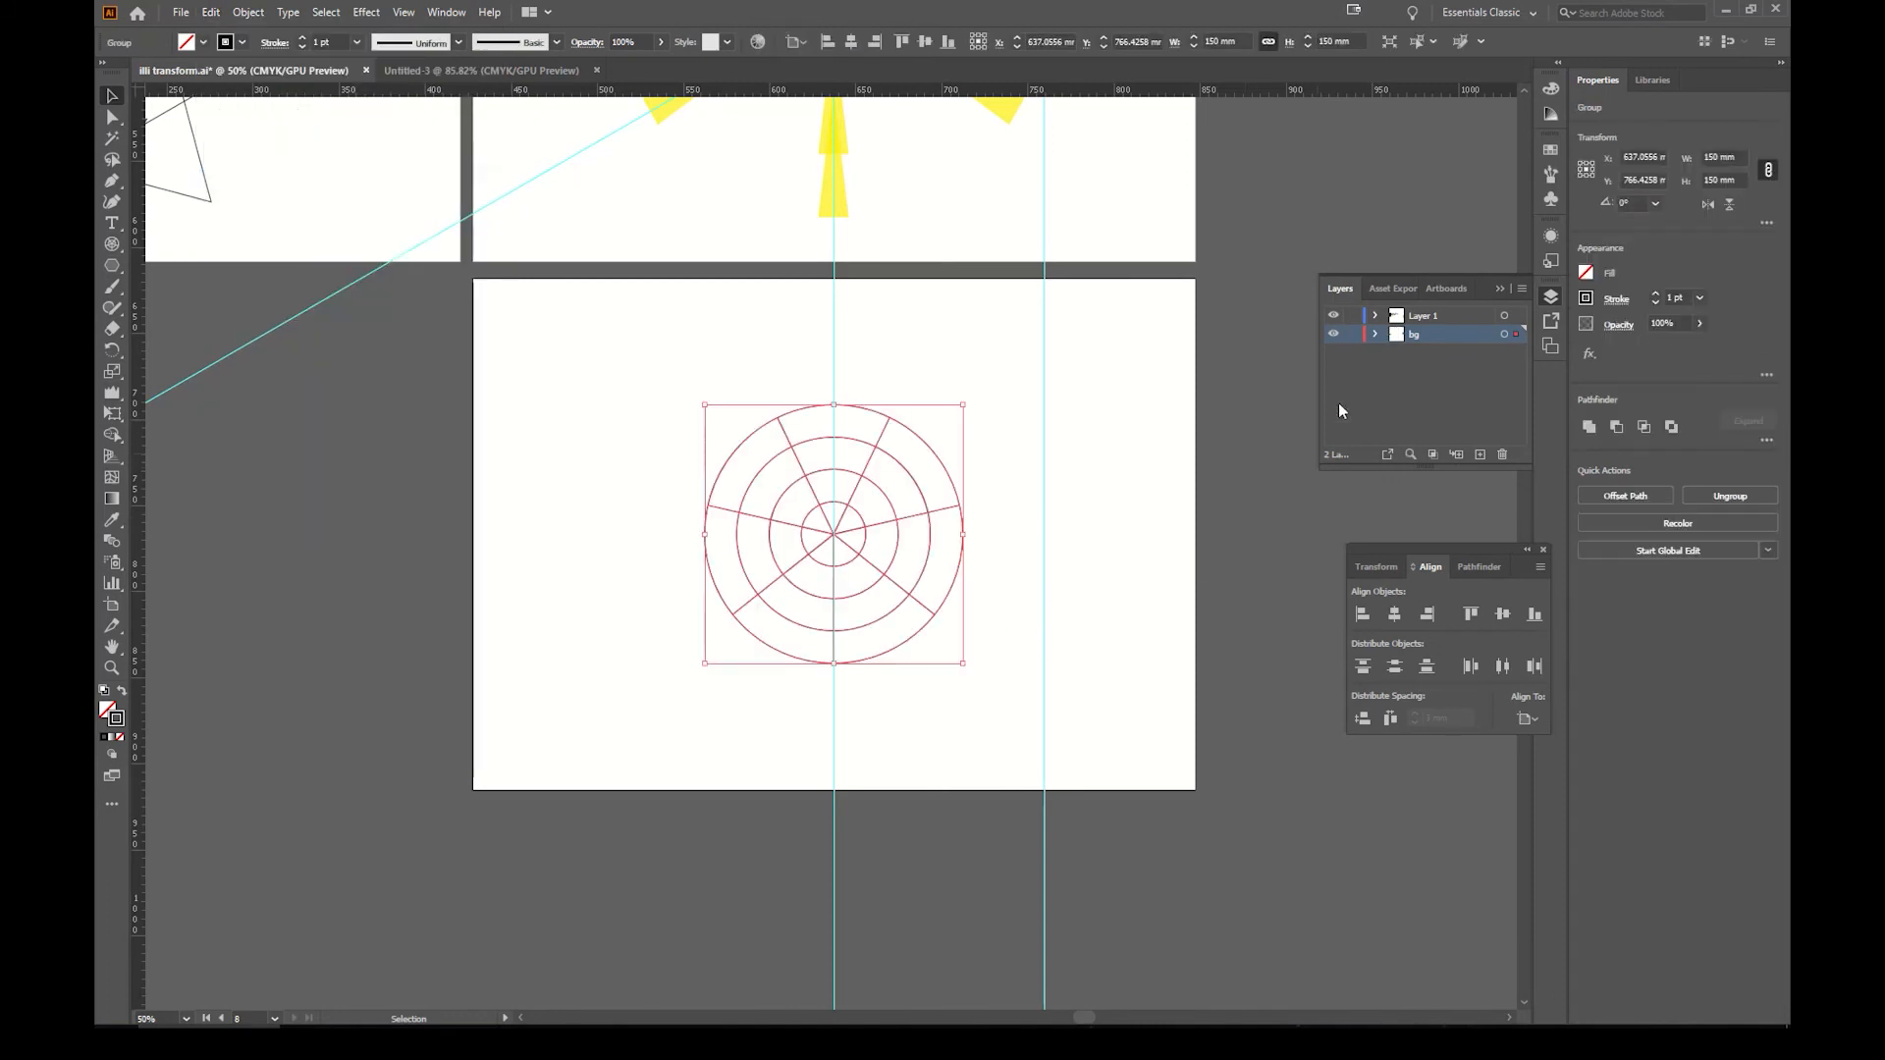
left_click(1351, 335)
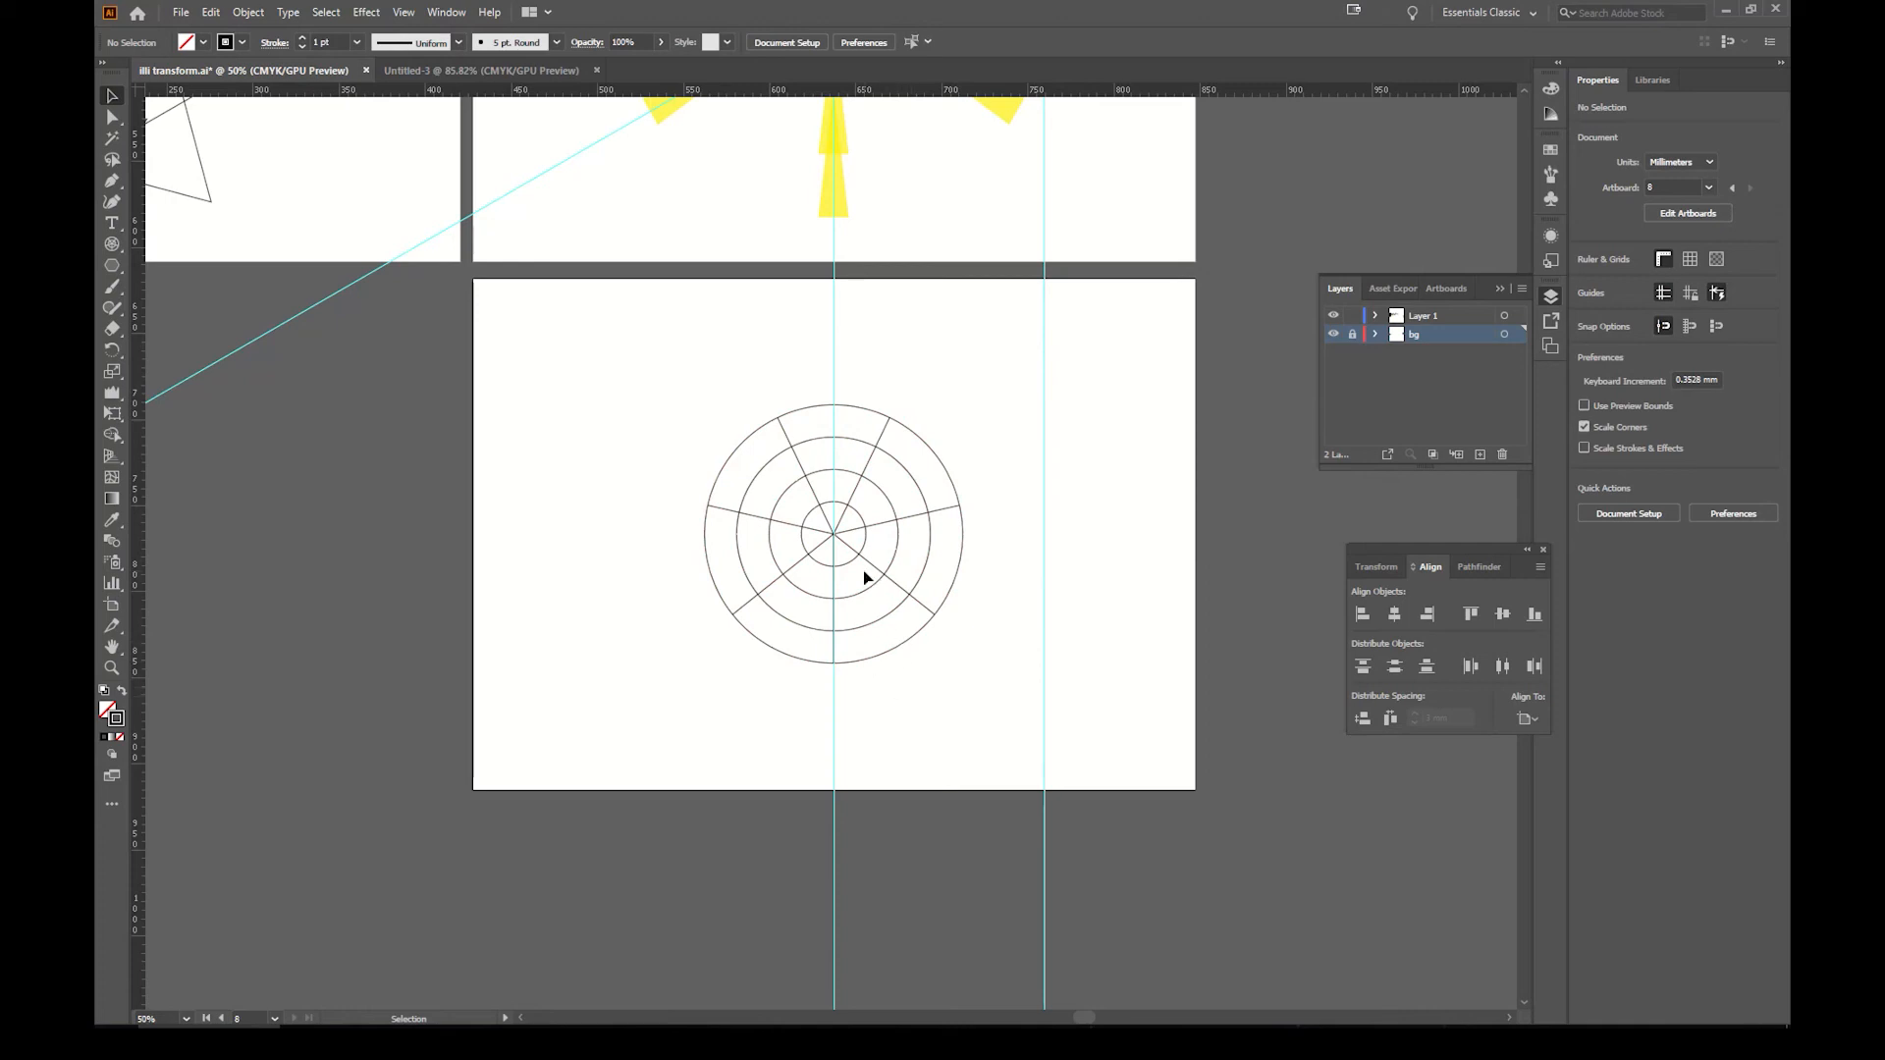
Step: Copy a vertical yellow wedge pair from the artboard above and paste it onto the polar grid's artboard
key("z")
left_click_drag(829, 537, 1066, 505)
key("space")
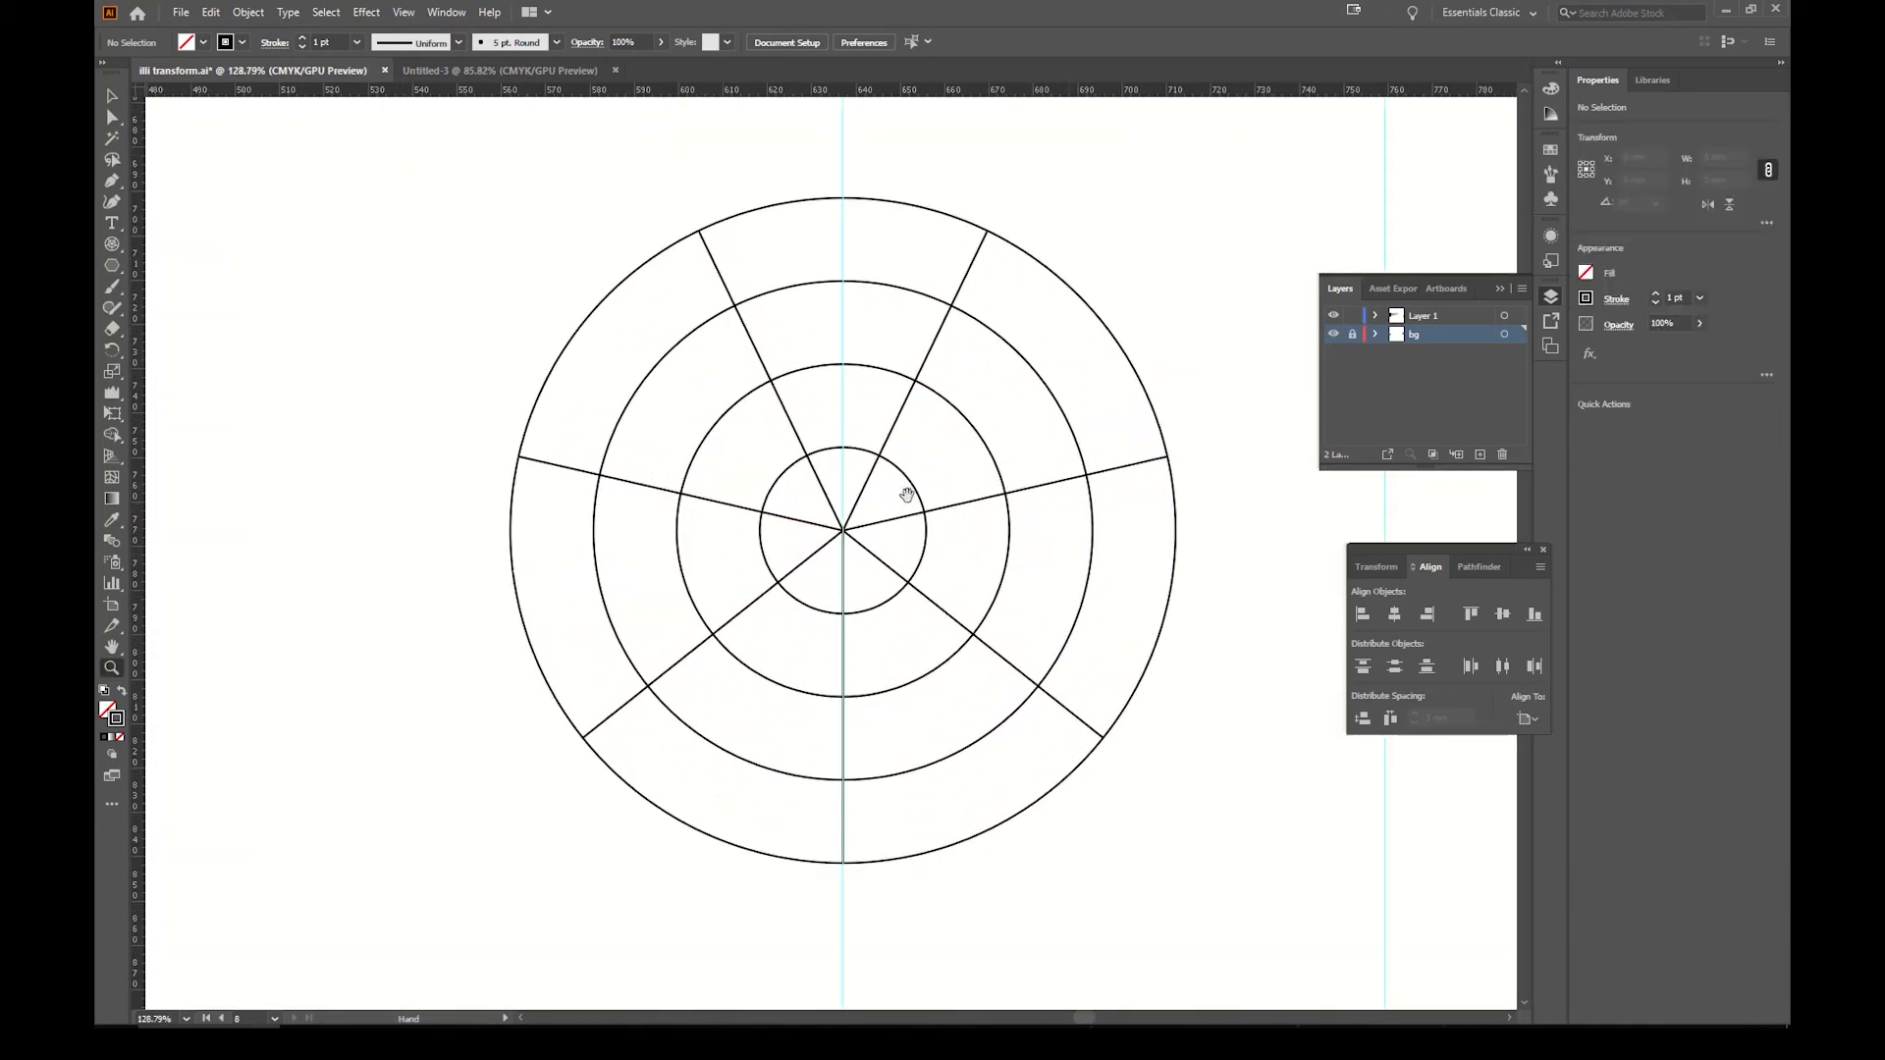
left_click_drag(906, 494, 871, 613)
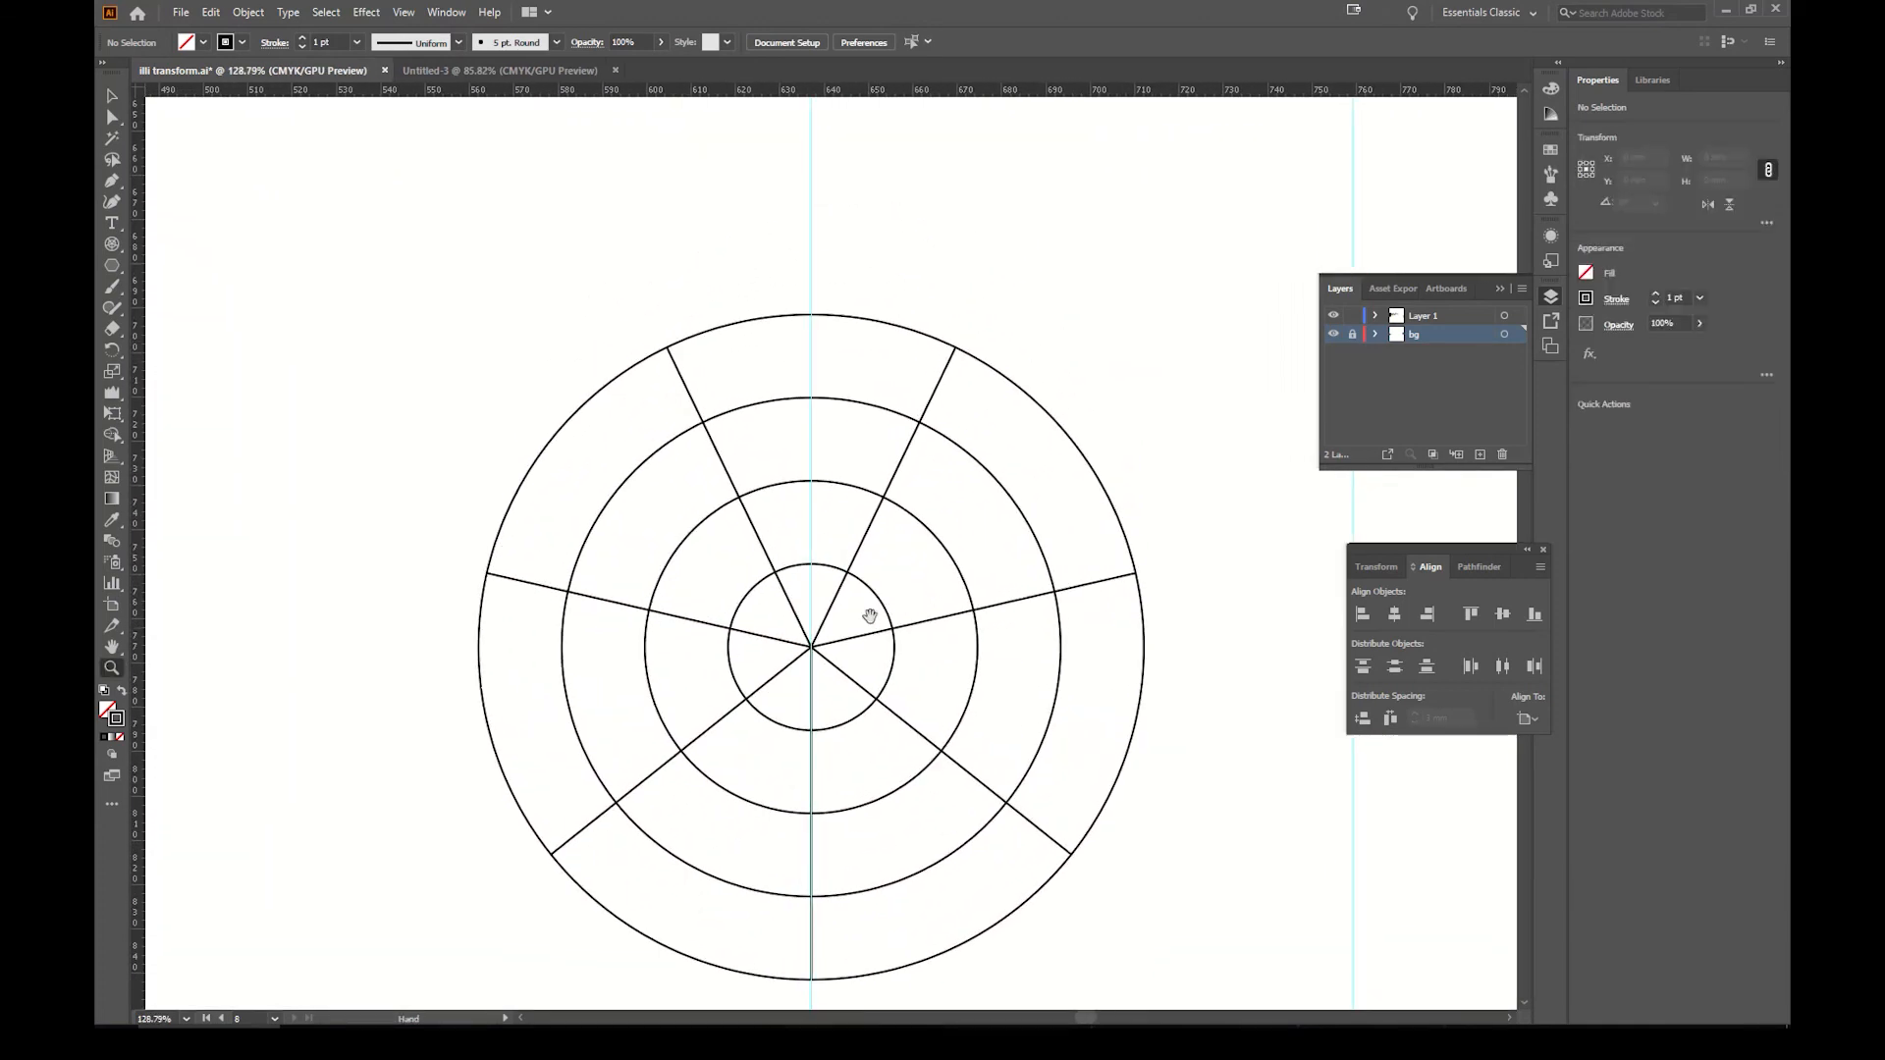
left_click(909, 519, "alt")
left_click(909, 519, "alt")
left_click(903, 522, "alt")
key("space")
left_click_drag(900, 522, 936, 654)
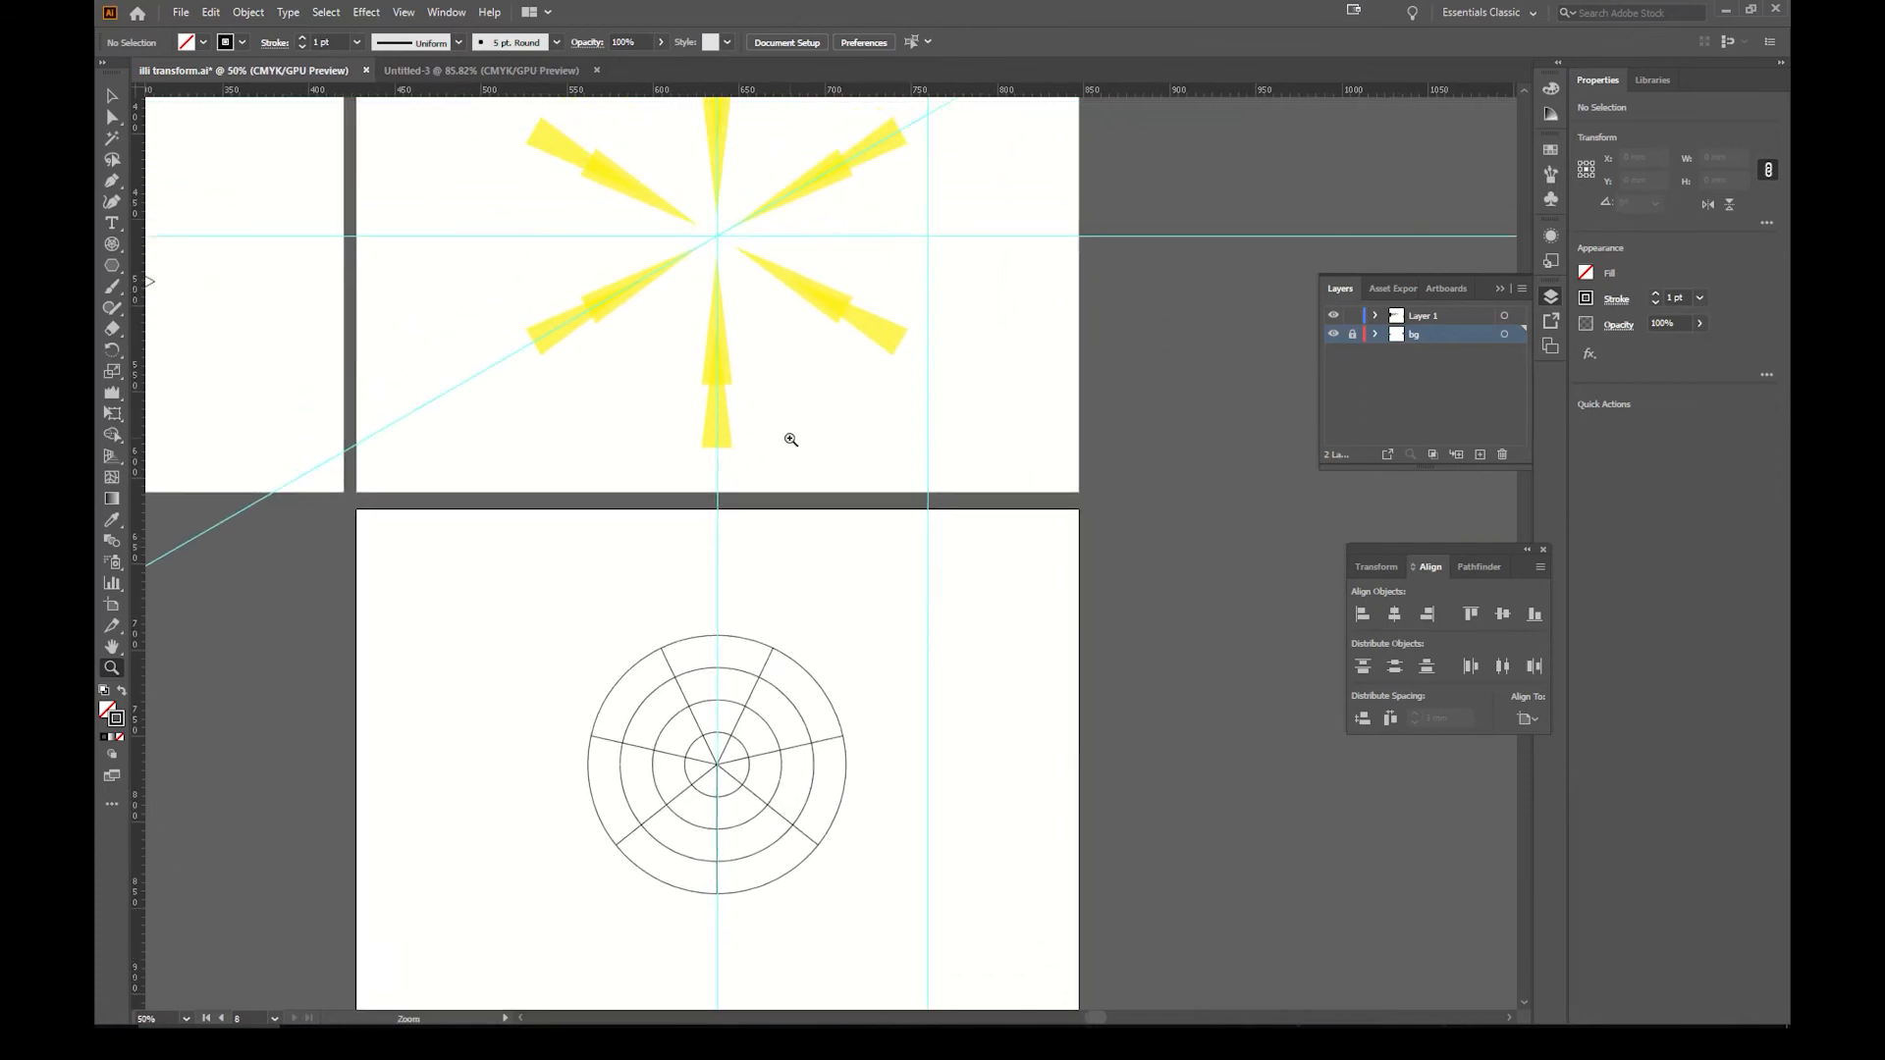
key("v")
key("space")
left_click_drag(765, 280, 731, 192)
key("ctrl+c")
key("space")
left_click_drag(849, 746, 915, 352)
left_click(970, 538)
key("ctrl+v")
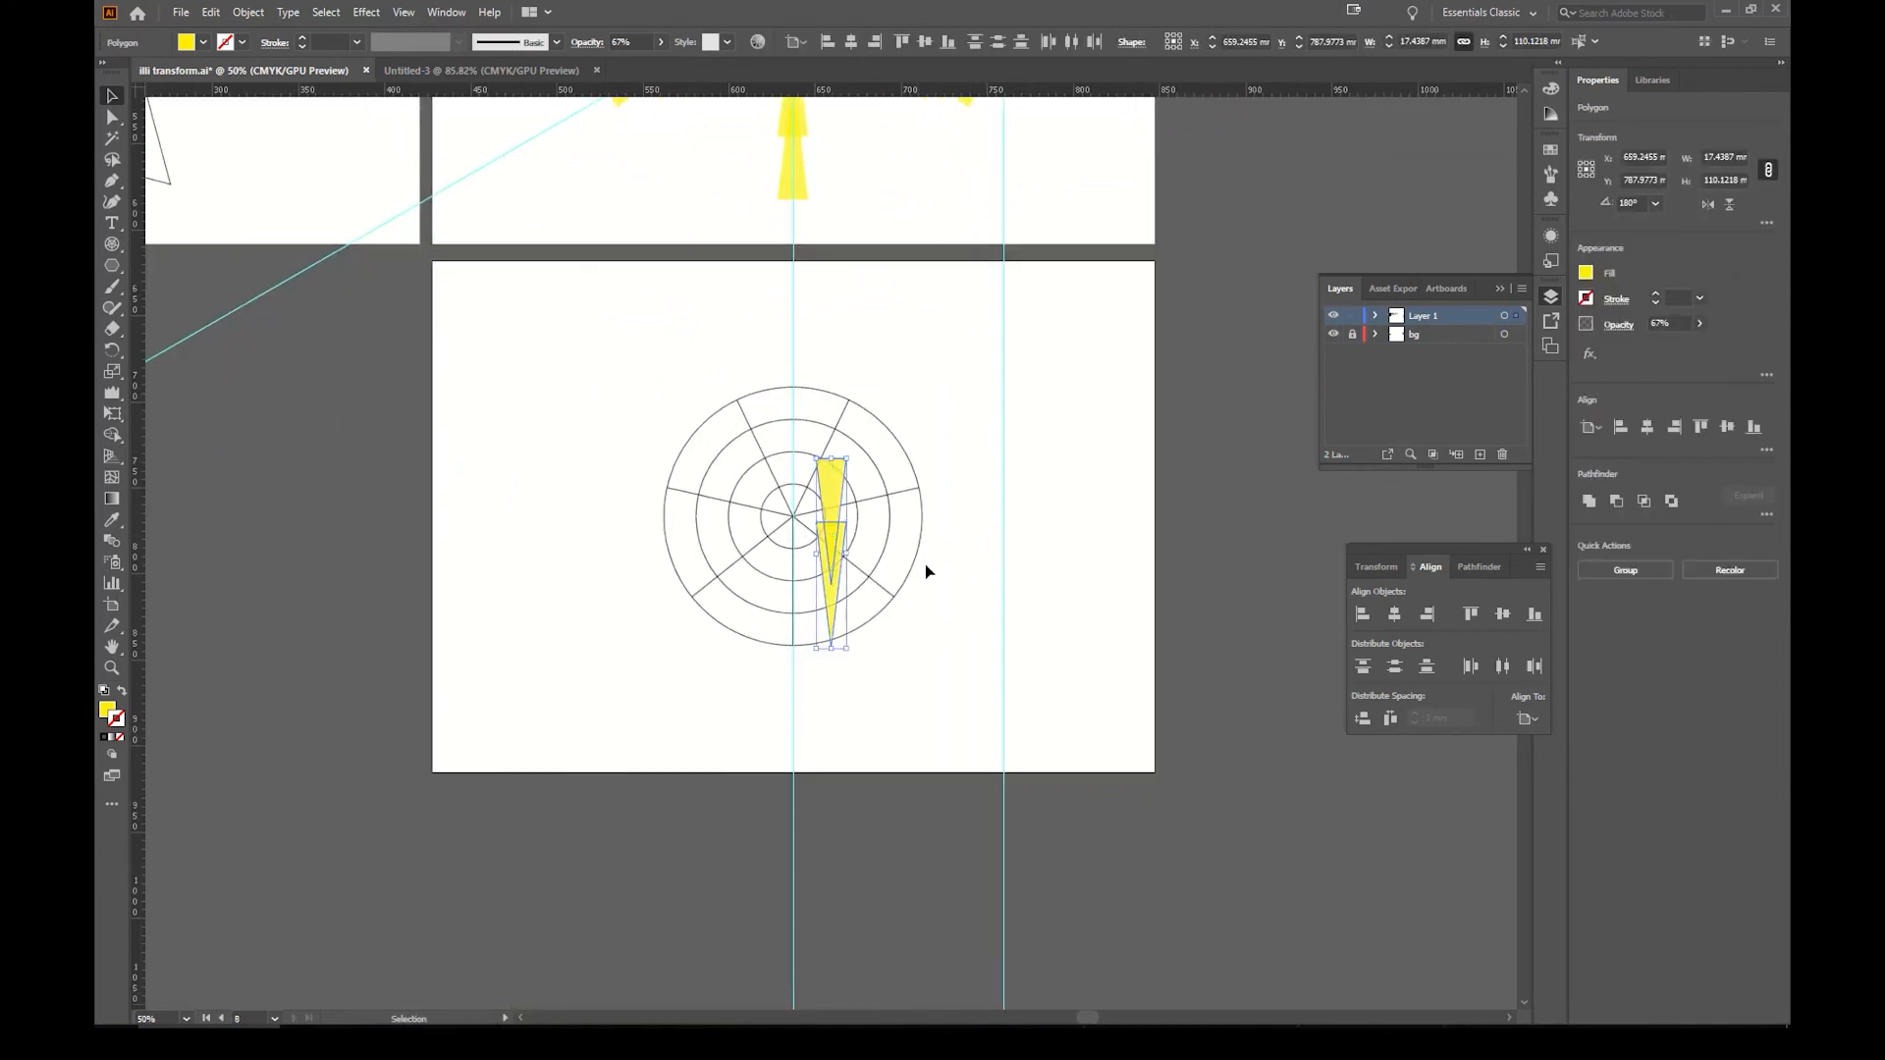
Step: Place the pasted wedge pair on the vertical axis above the grid's centre, with its lower tip inside the innermost circle
key("z")
left_click_drag(801, 530, 1017, 550)
key("space")
left_click_drag(932, 566, 791, 352)
key("v")
scroll(880, 551, "down", 2)
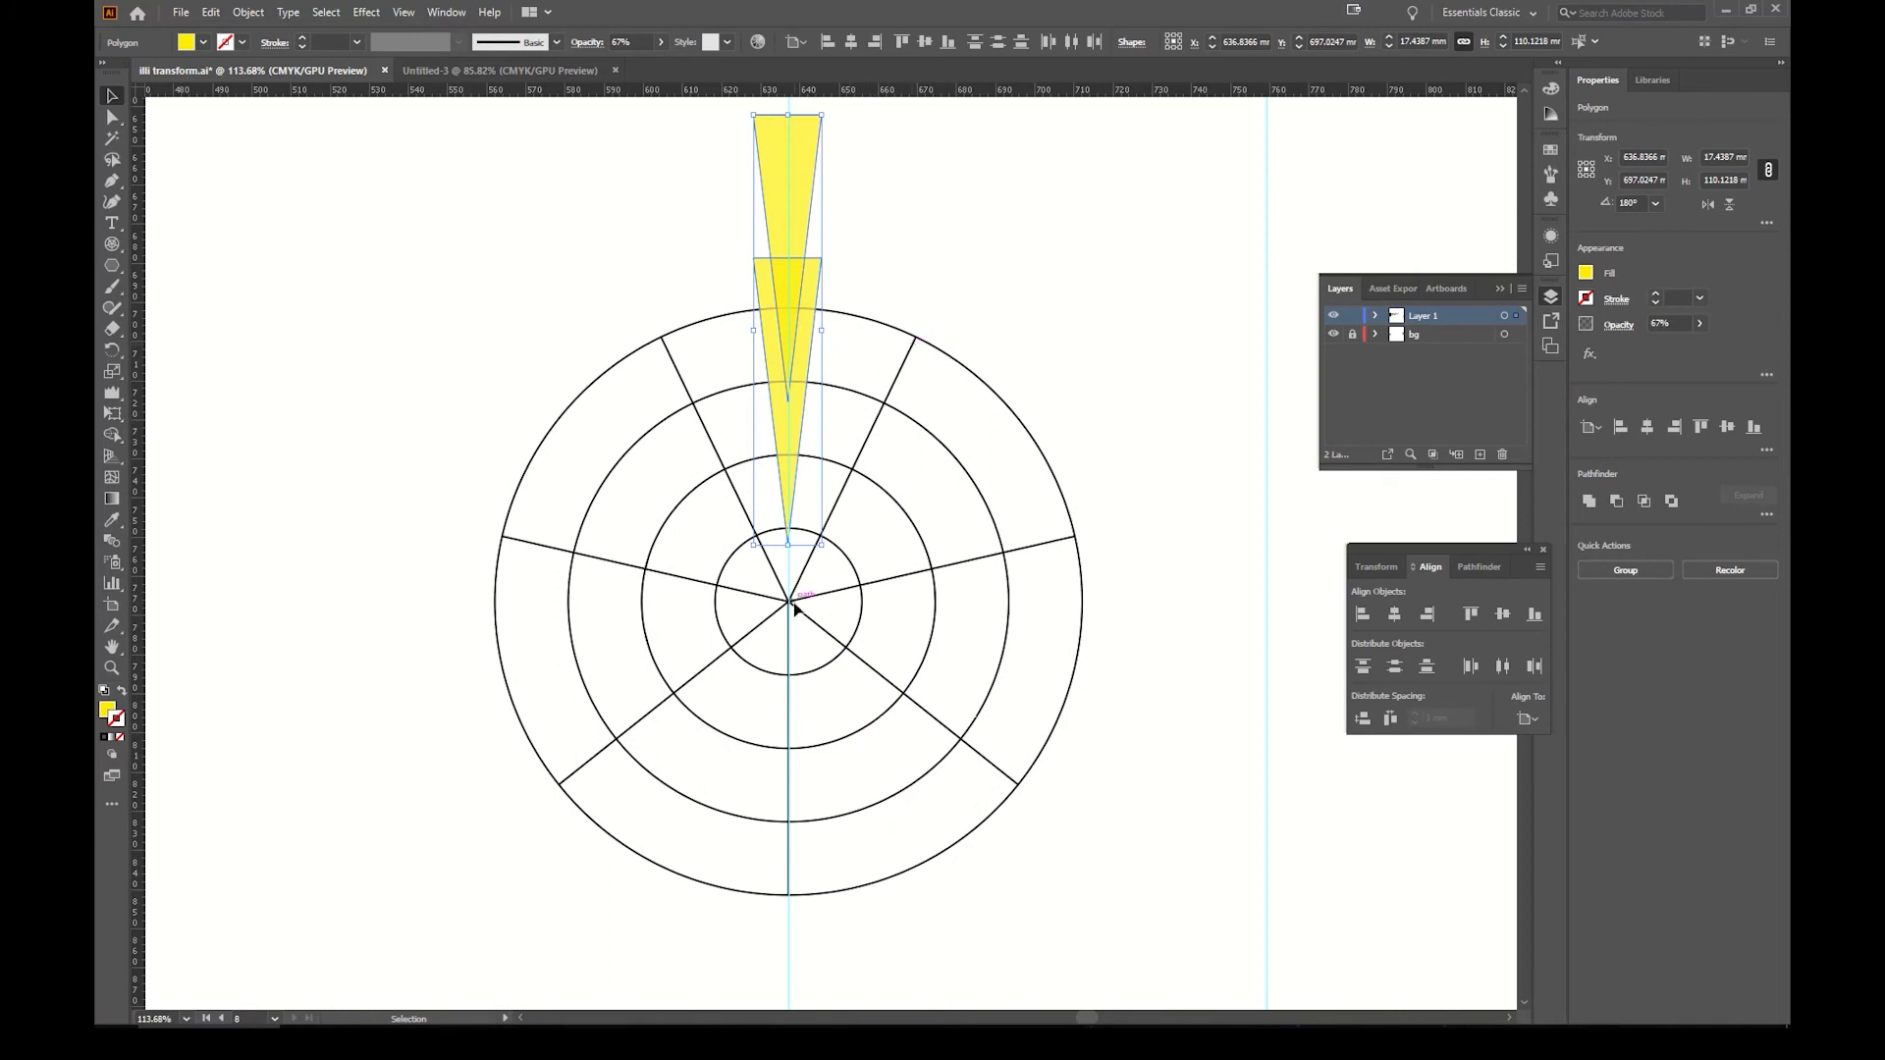
scroll(914, 531, "up", 4)
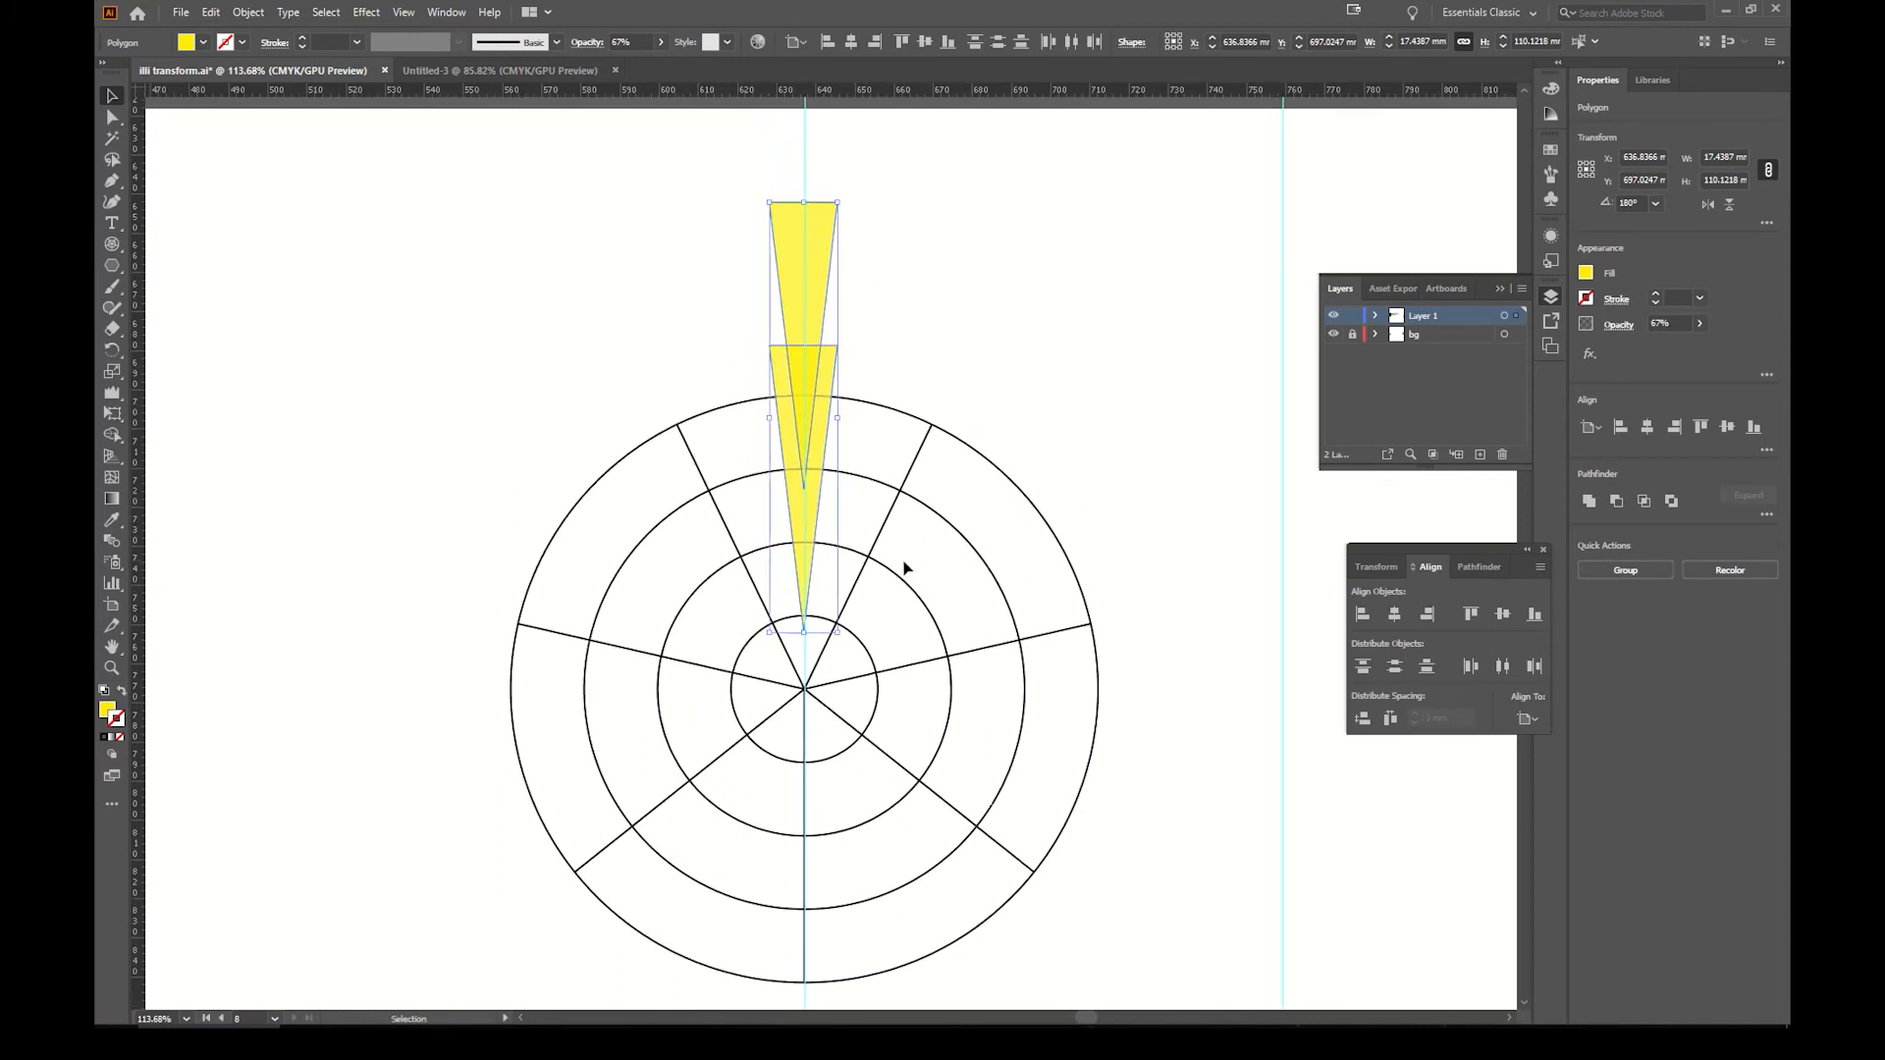
left_click_drag(790, 486, 841, 535)
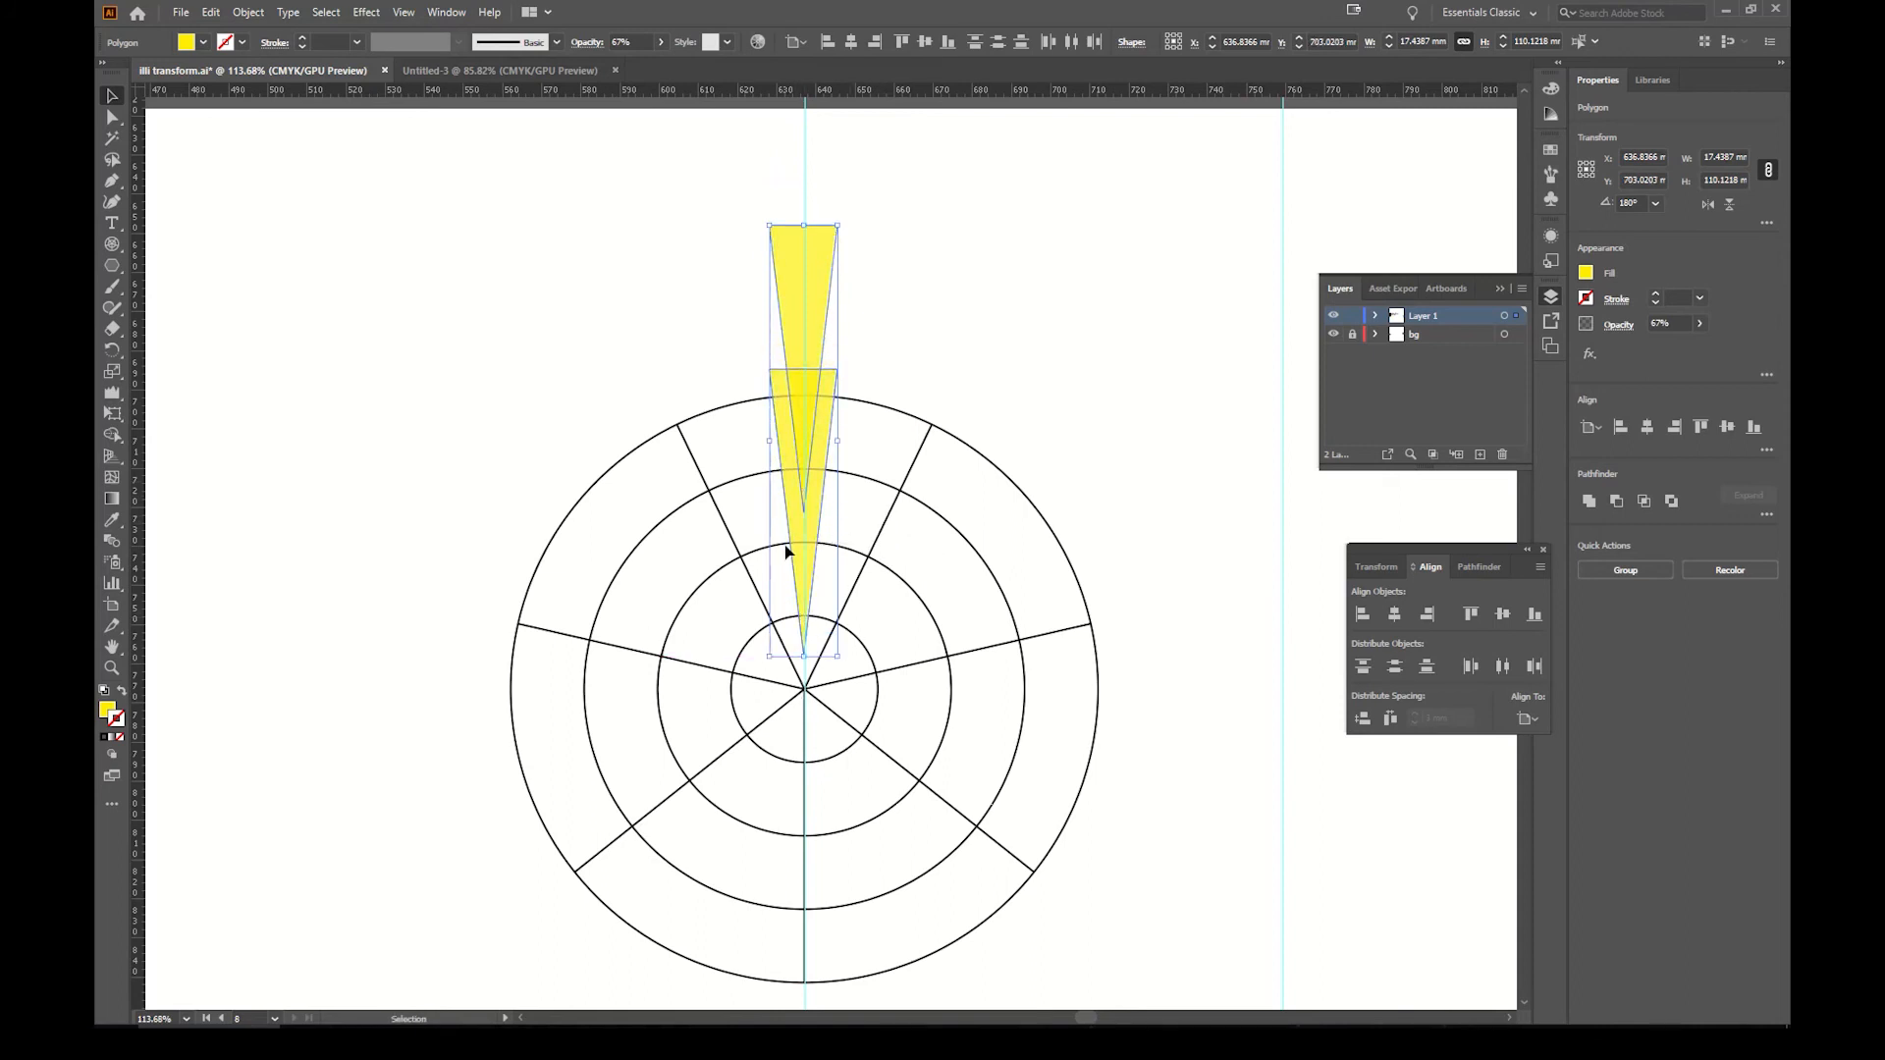
Step: Rotate the yellow wedge pair 180° about the polar grid's centre
key("r")
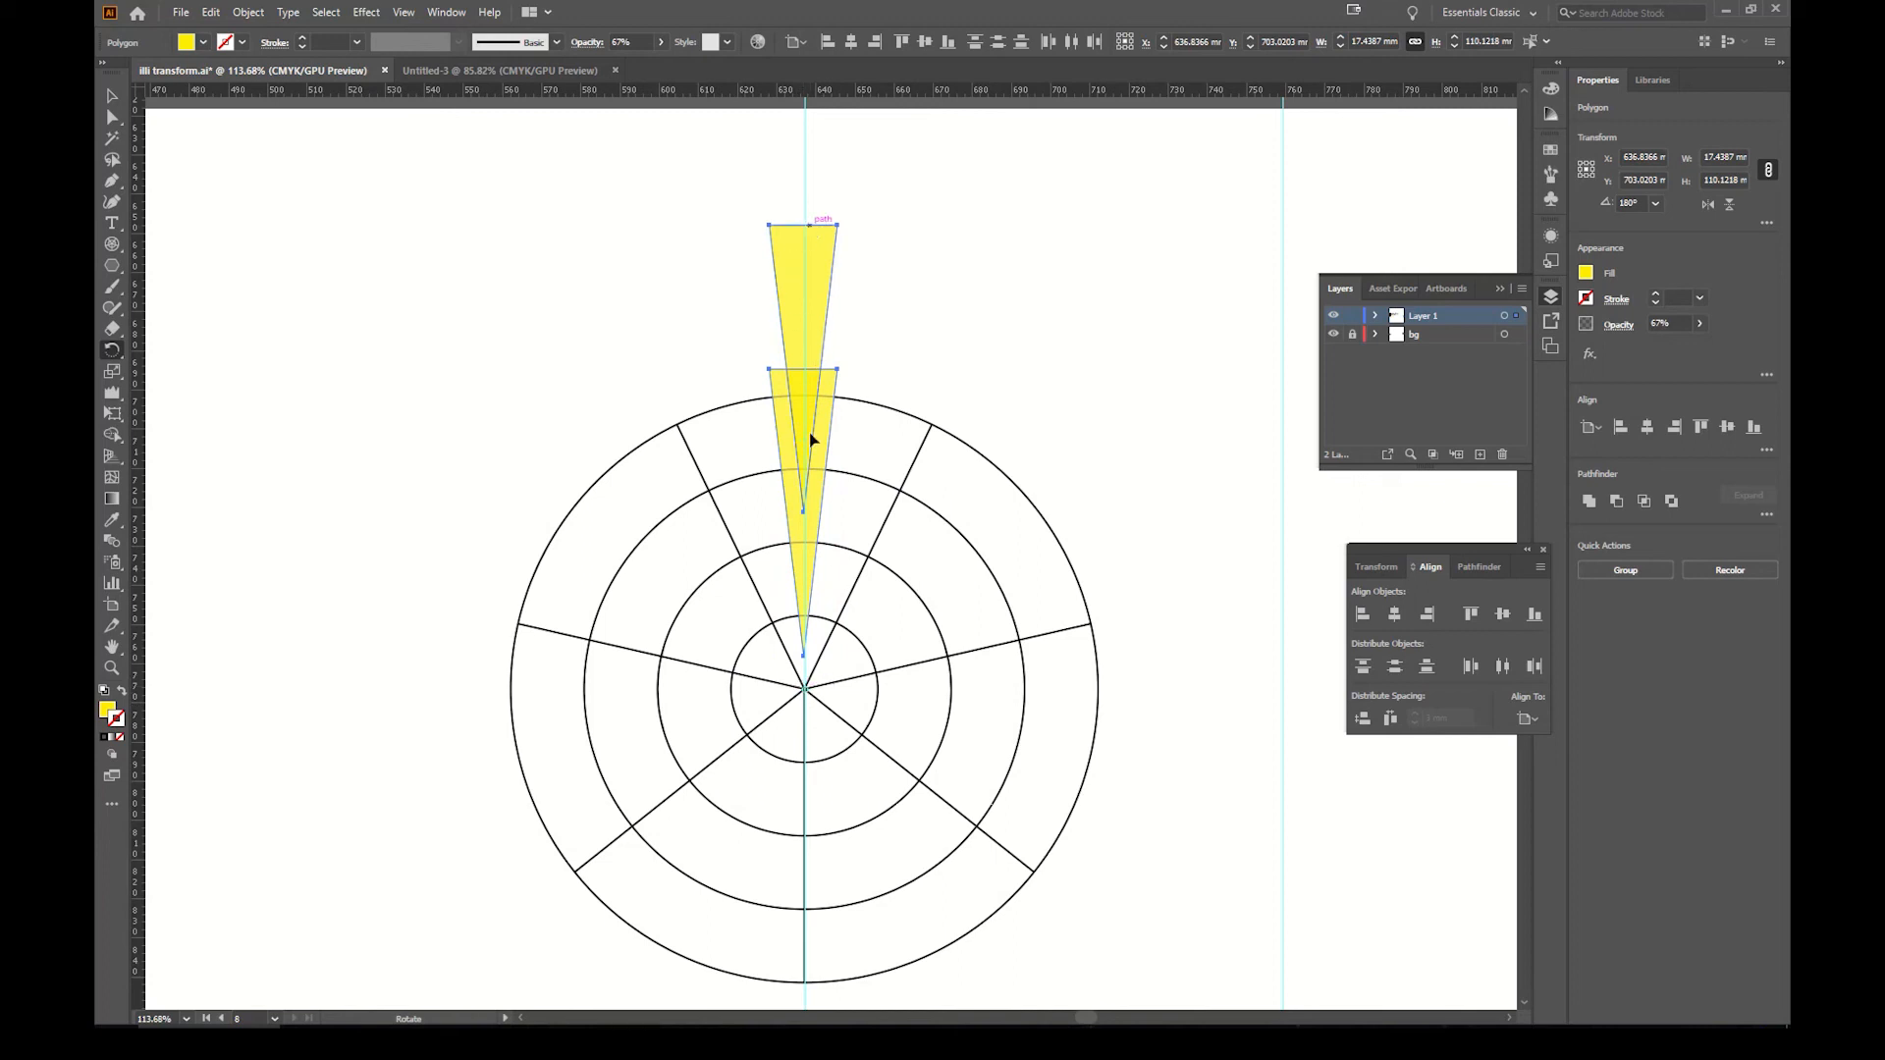
left_click_drag(807, 659, 815, 854)
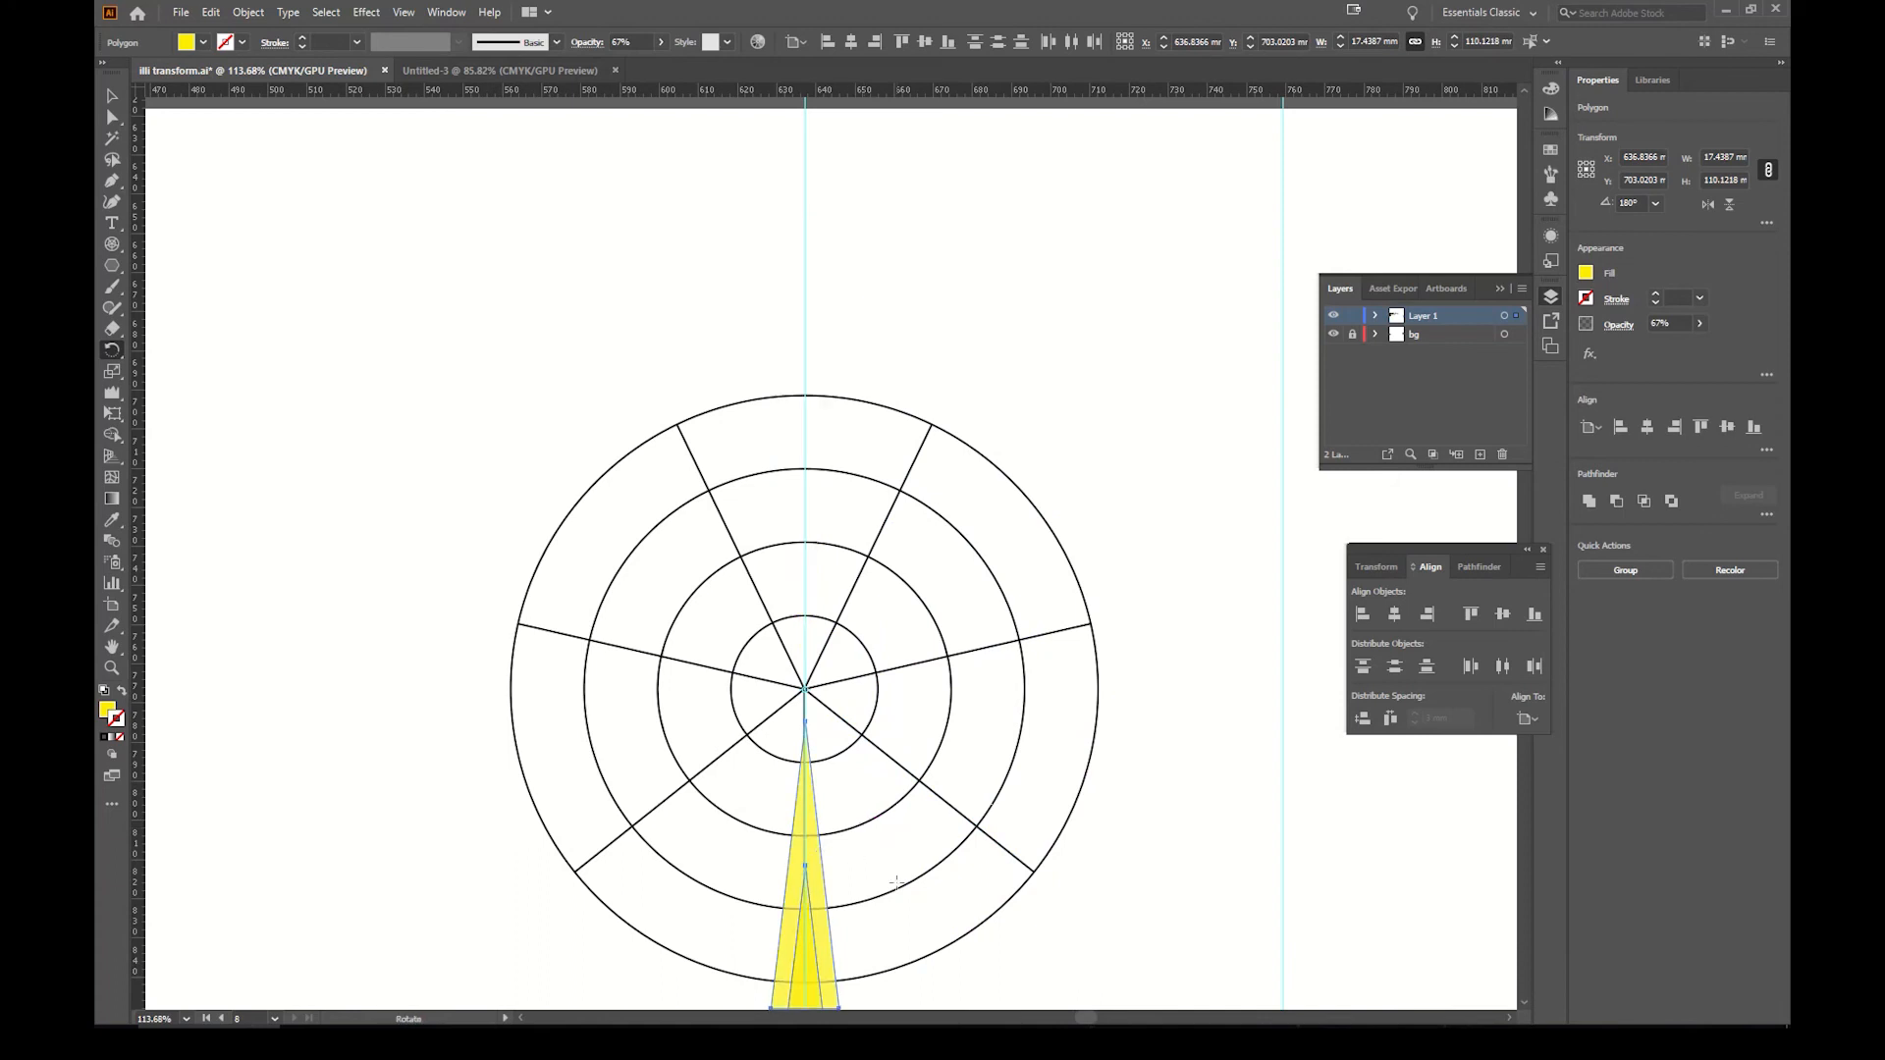
scroll(917, 690, "down", 4)
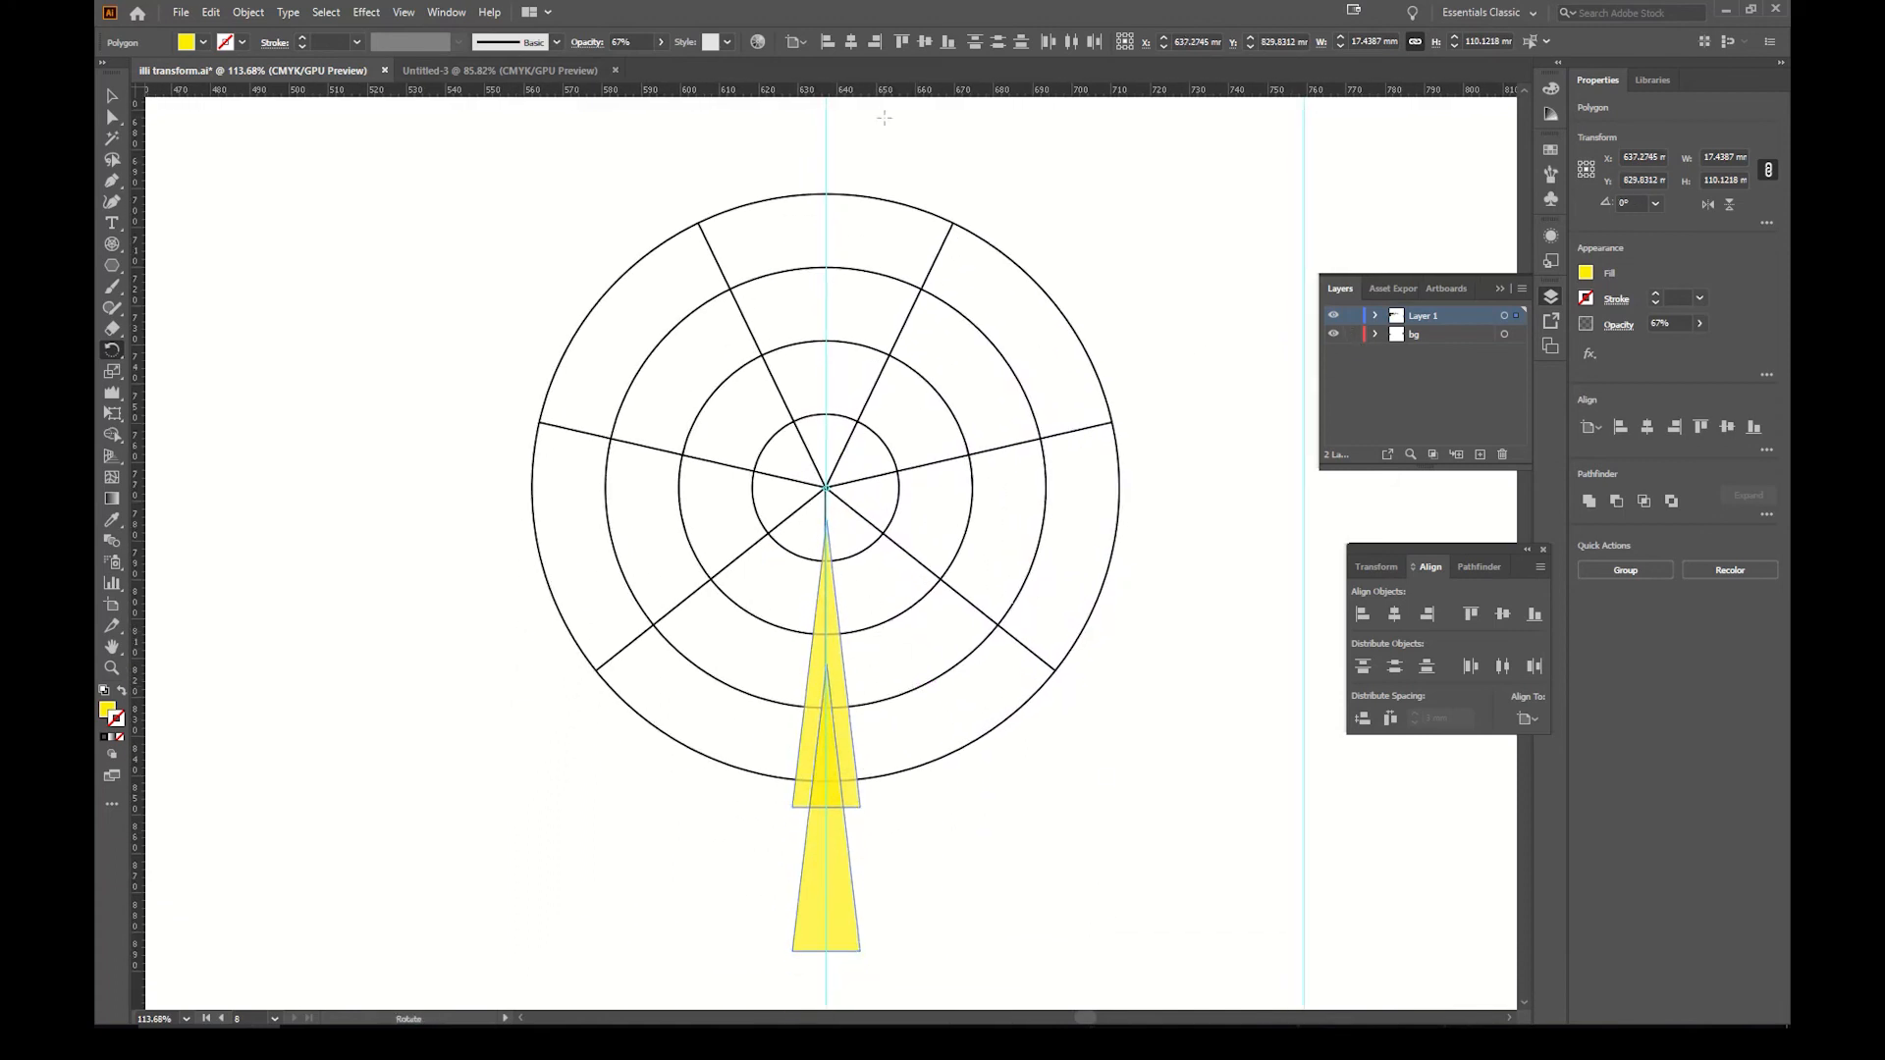
Step: Delete the vertical guide through the grid's centre from the unlocked bg layer, reselect the wedge pair, and lock bg
key("v")
left_click_drag(859, 156, 787, 140)
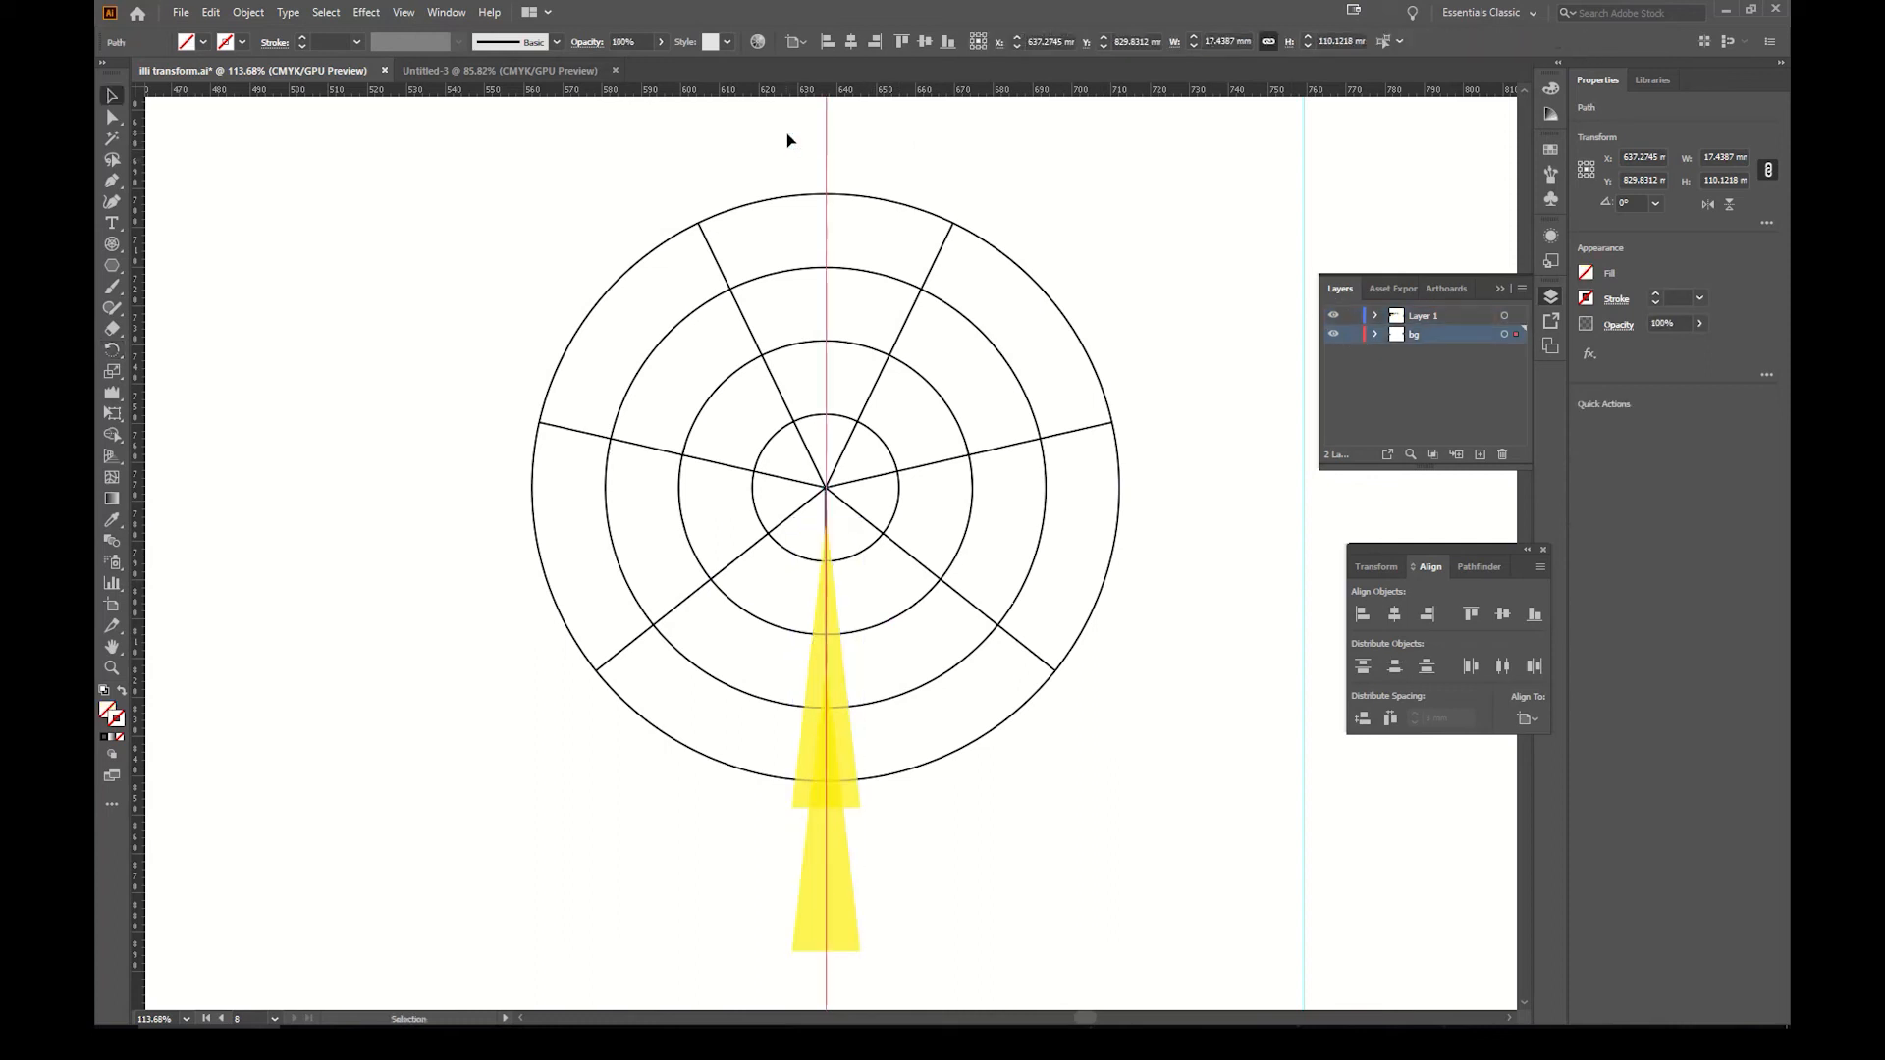
left_click(787, 140)
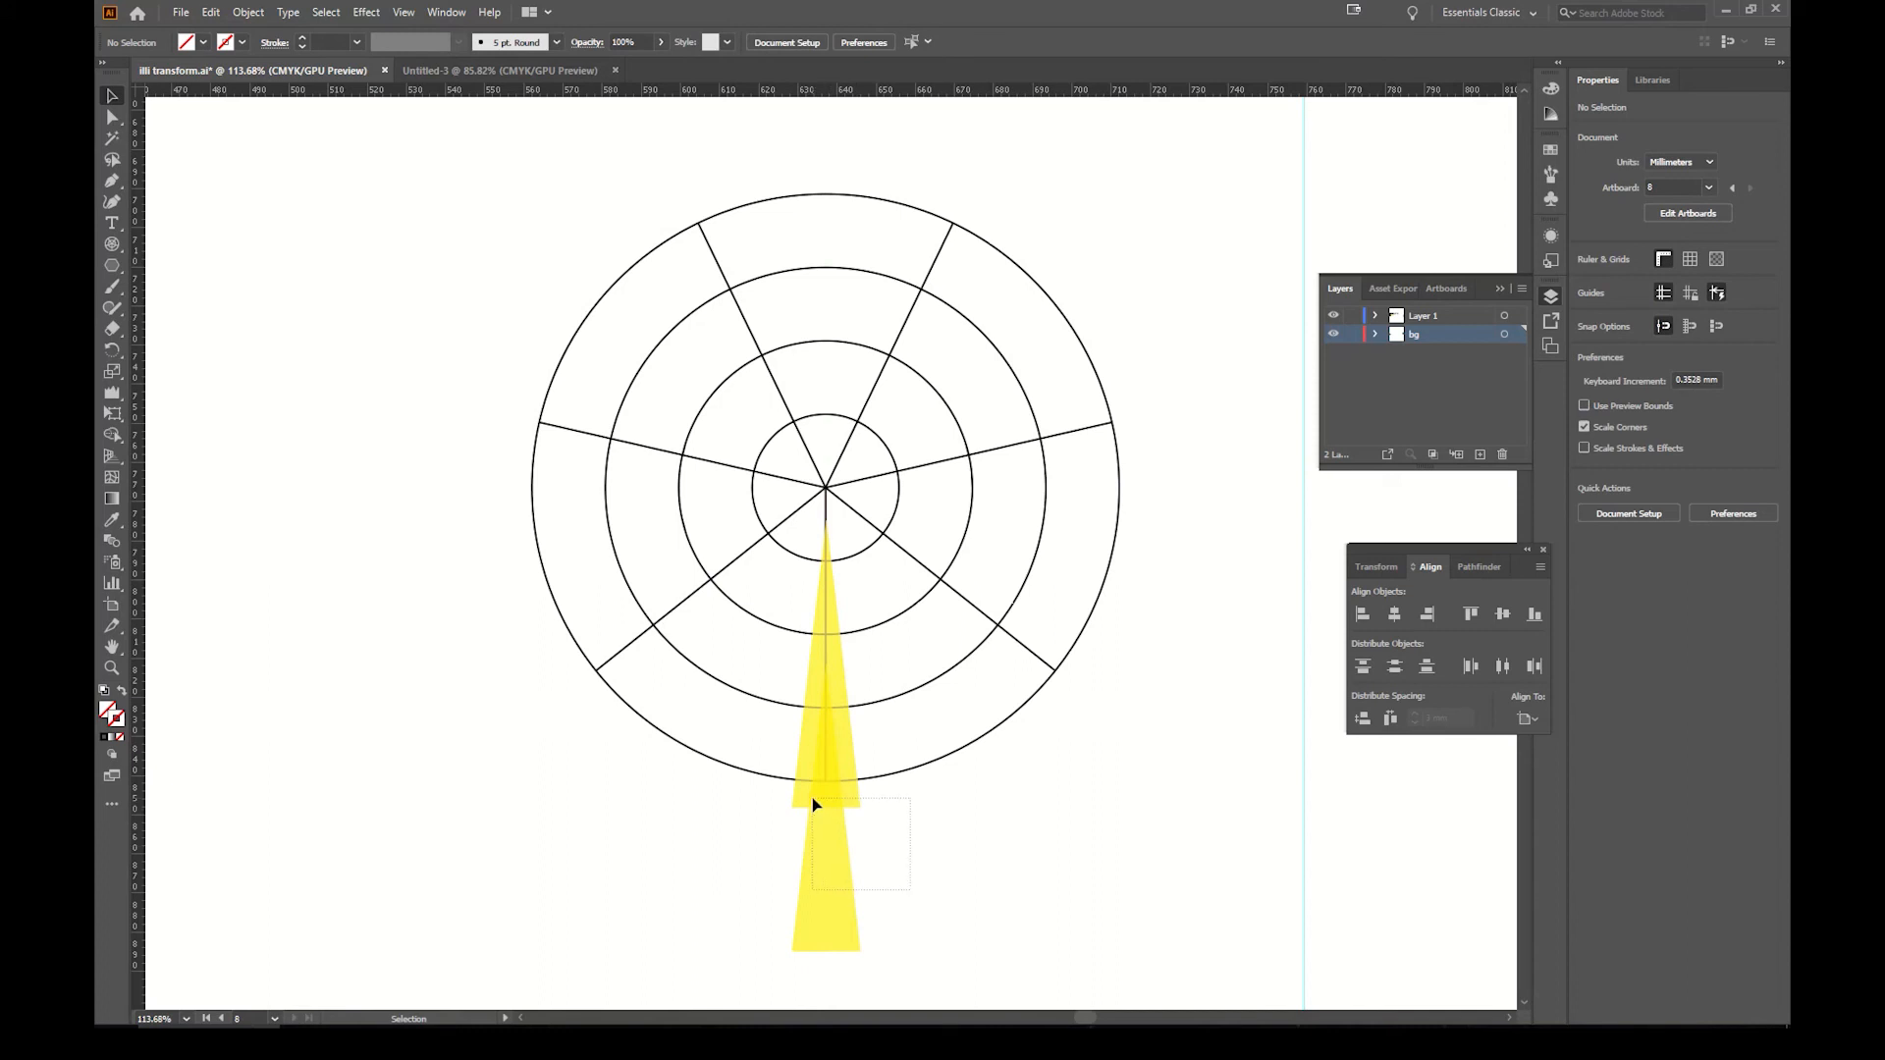
left_click_drag(811, 798, 811, 797)
left_click(1352, 335)
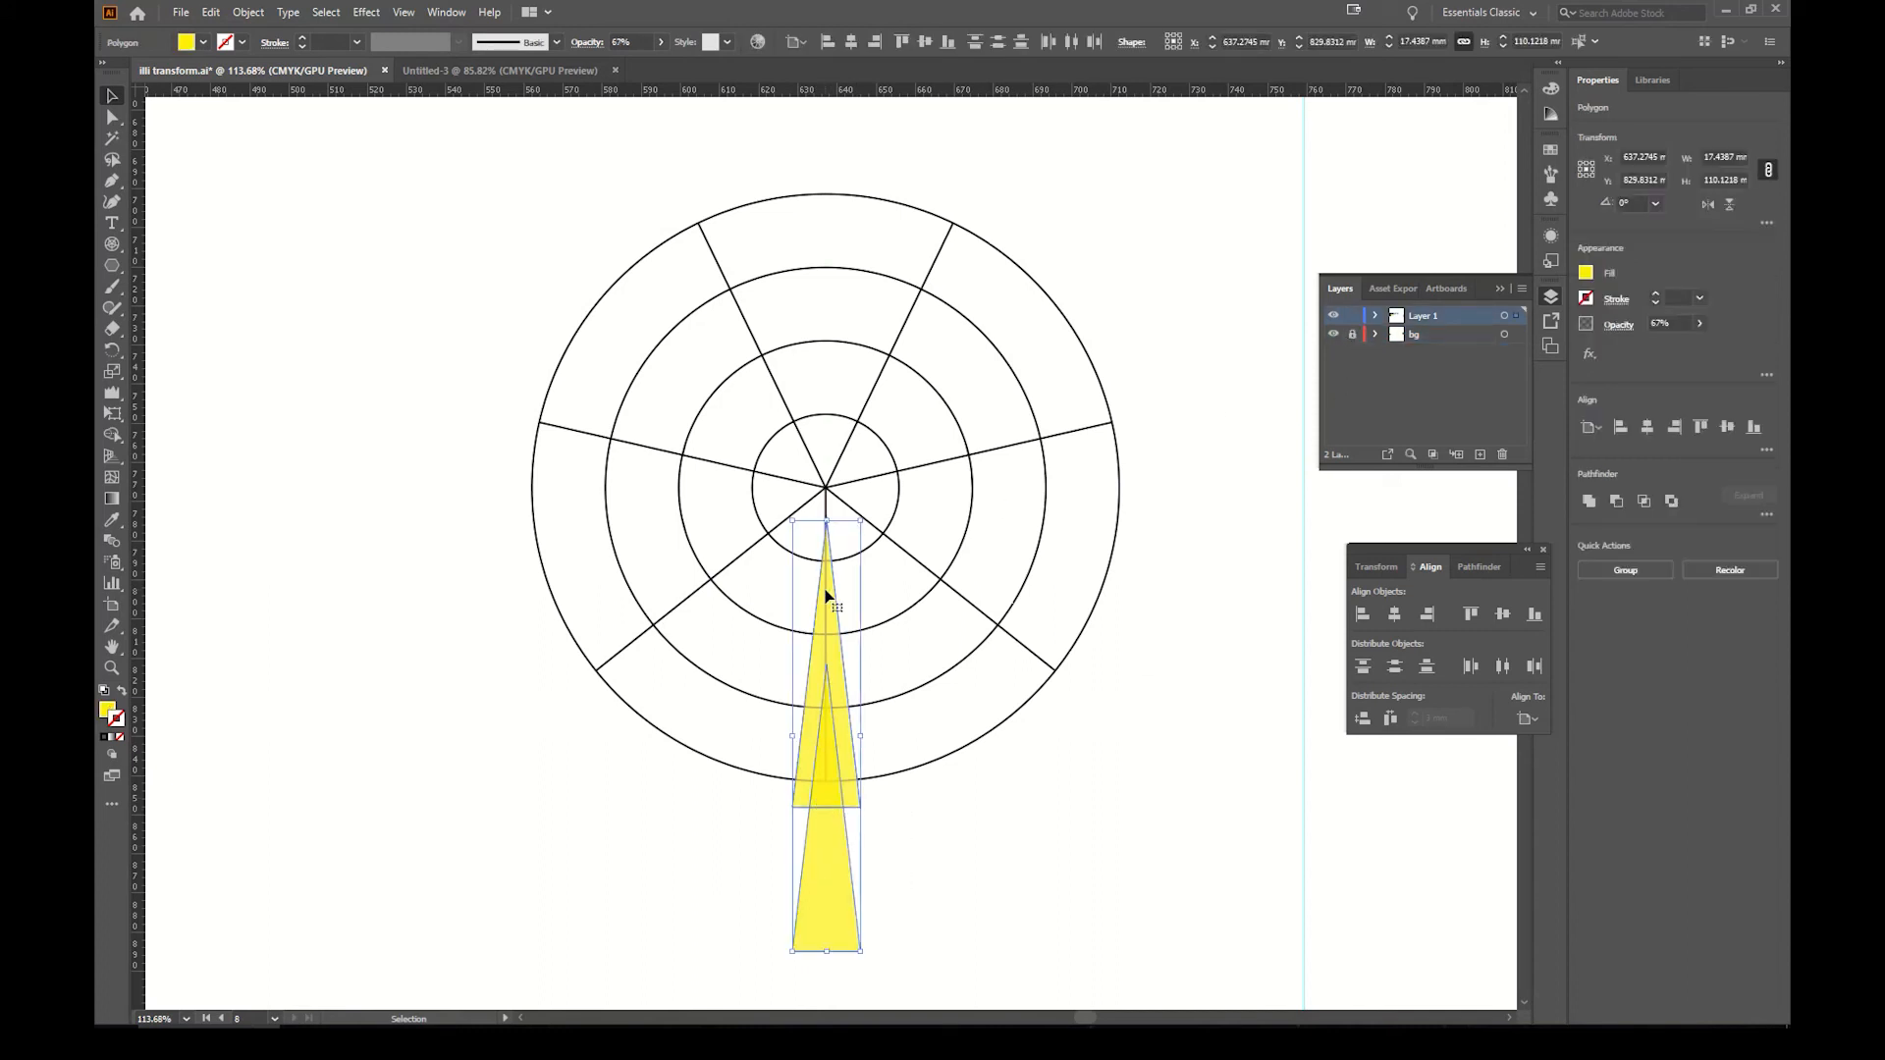
Step: Reposition the wedge pair on the grid's lower vertical divider, with its tip near the innermost circle, and deselect it
left_click_drag(828, 611, 887, 601)
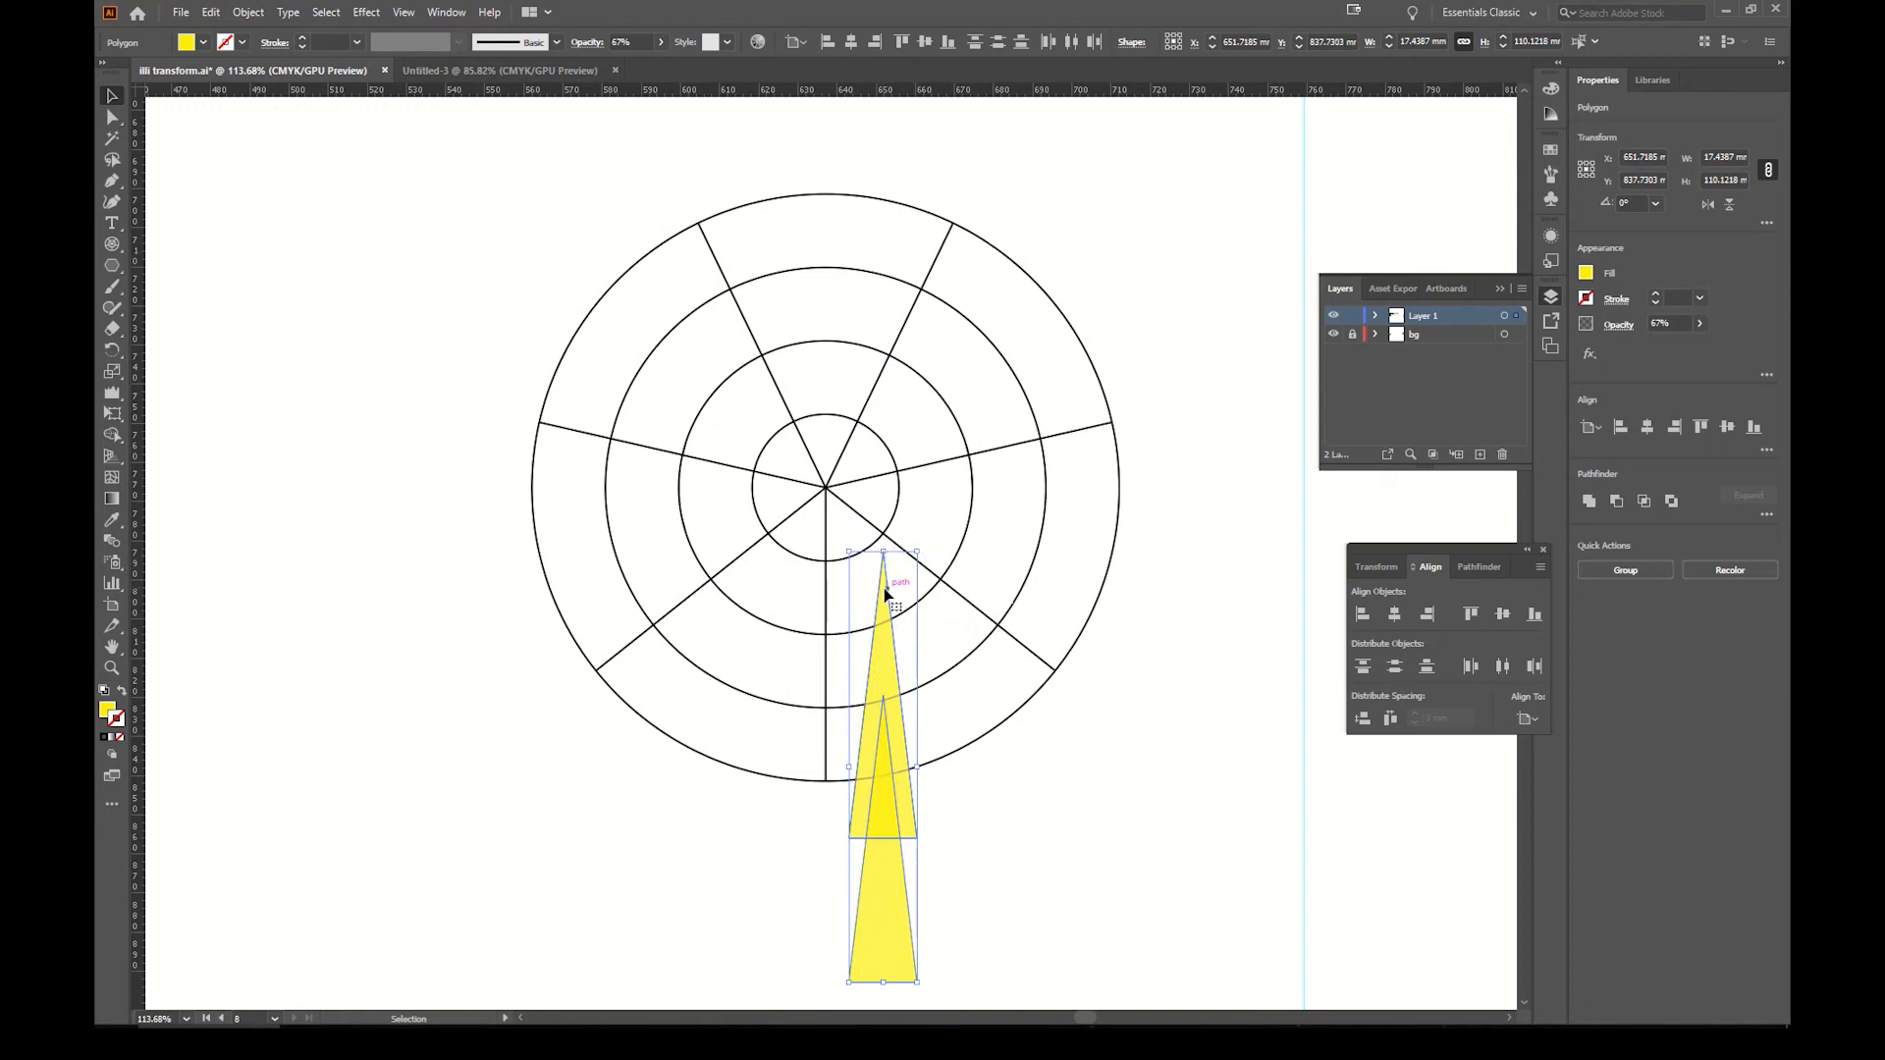
left_click_drag(880, 665, 823, 662)
left_click(898, 617)
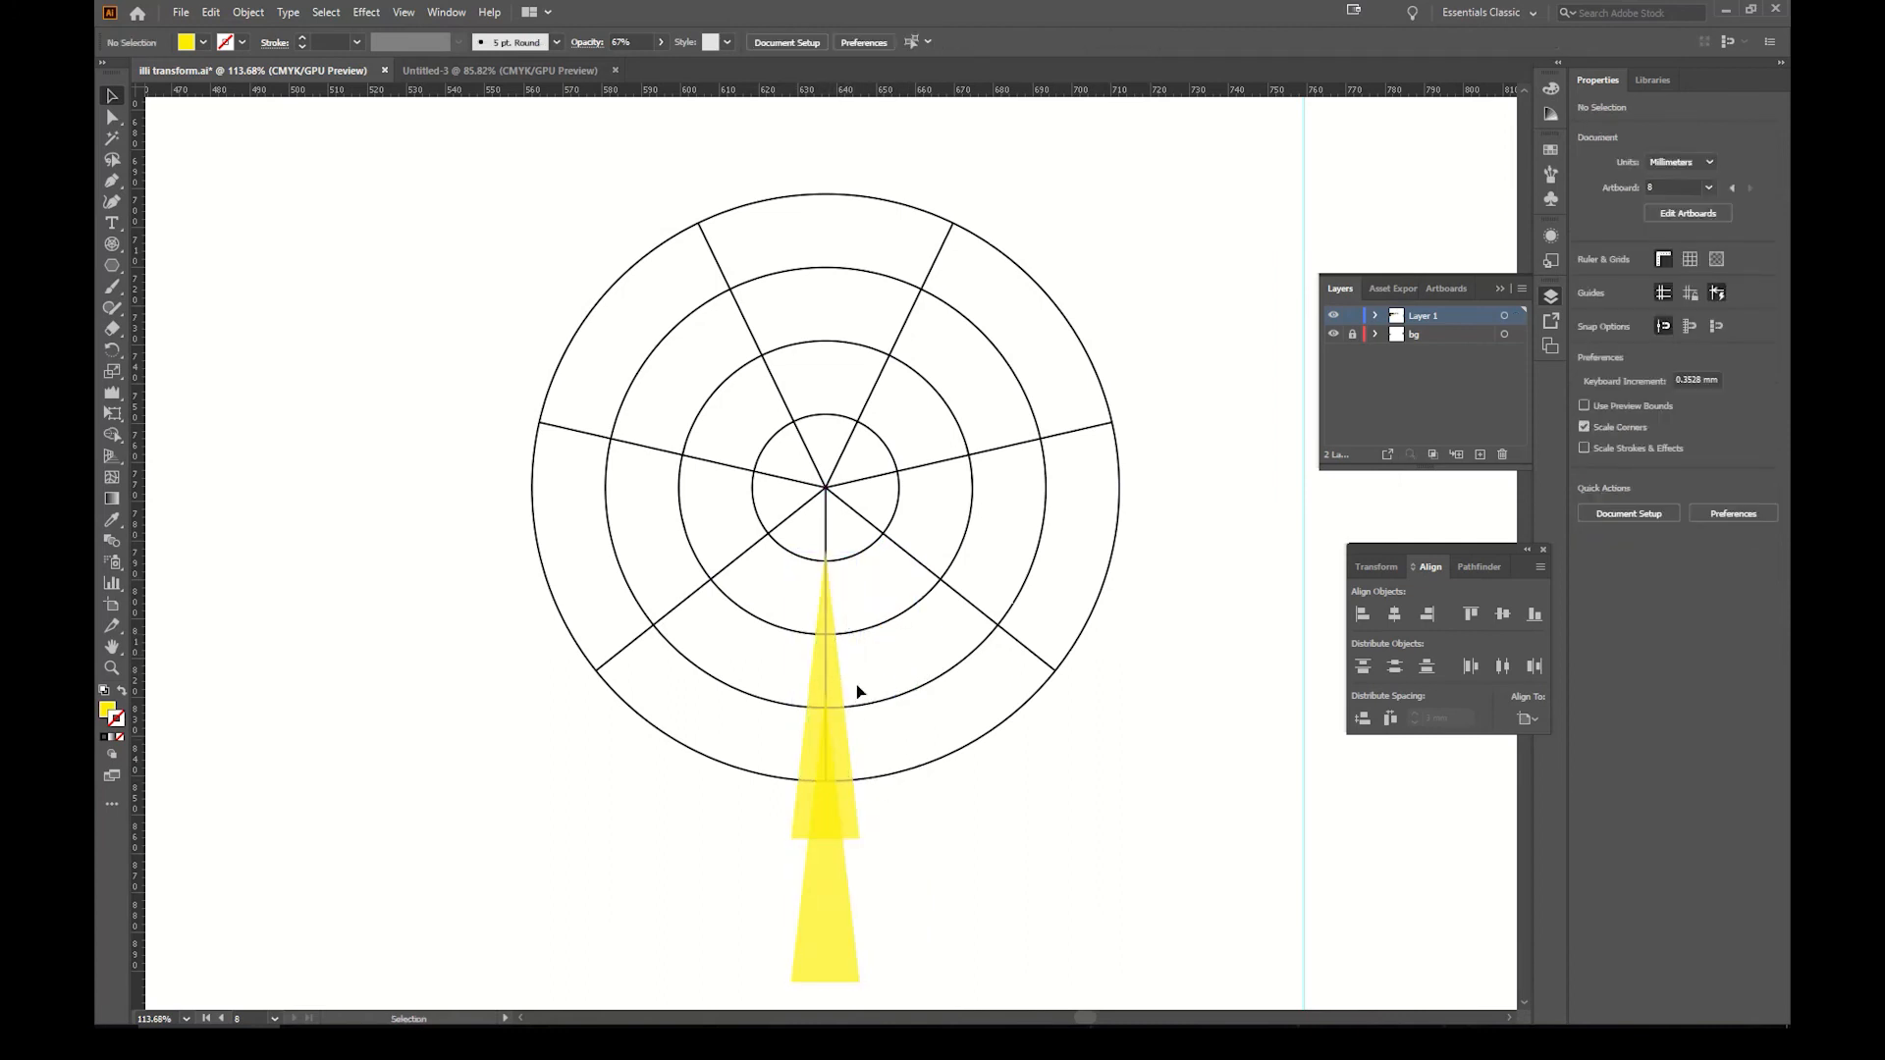
Step: Rotate a copy of the wedge pair about the grid's centre onto the neighbouring divider and repeat it for the remaining dividers
left_click_drag(923, 879, 757, 817)
key("r")
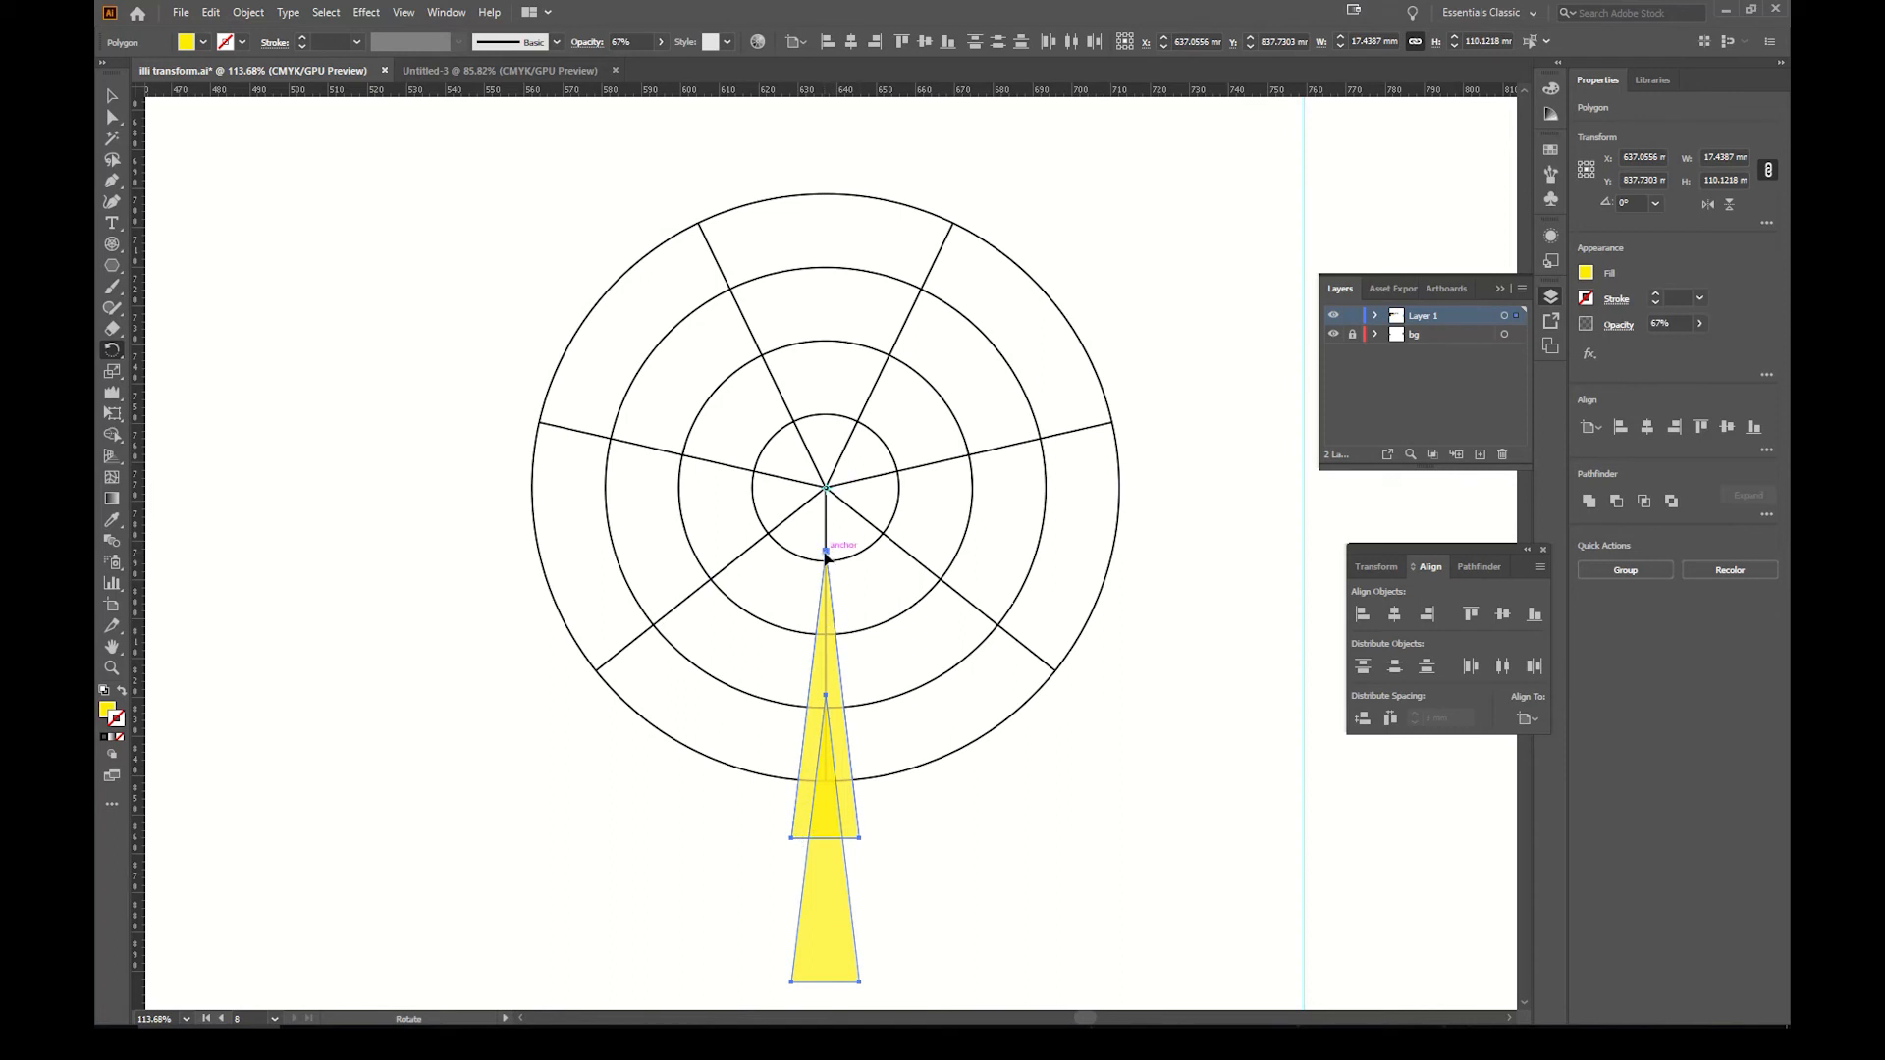
left_click_drag(826, 556, 780, 535)
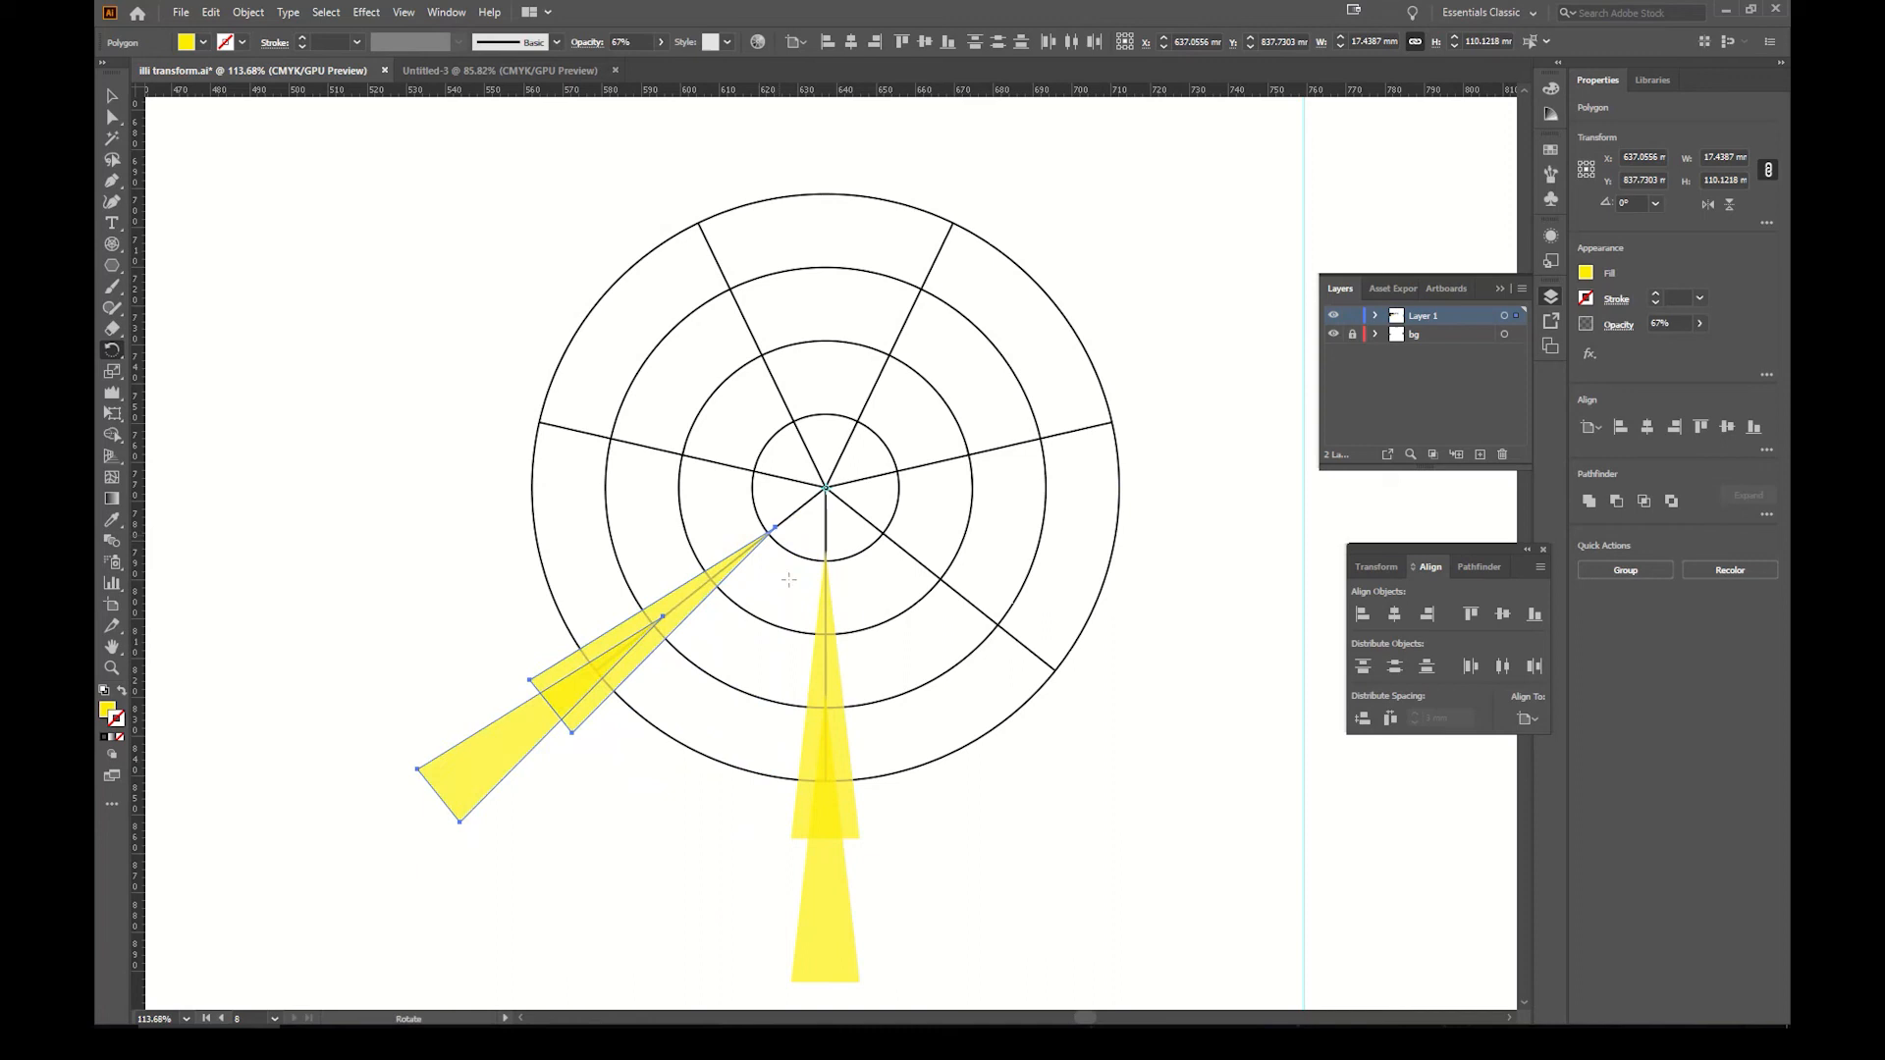
key("ctrl+d")
key("ctrl+d")
key("ctrl+d")
key("ctrl+d")
key("ctrl+d")
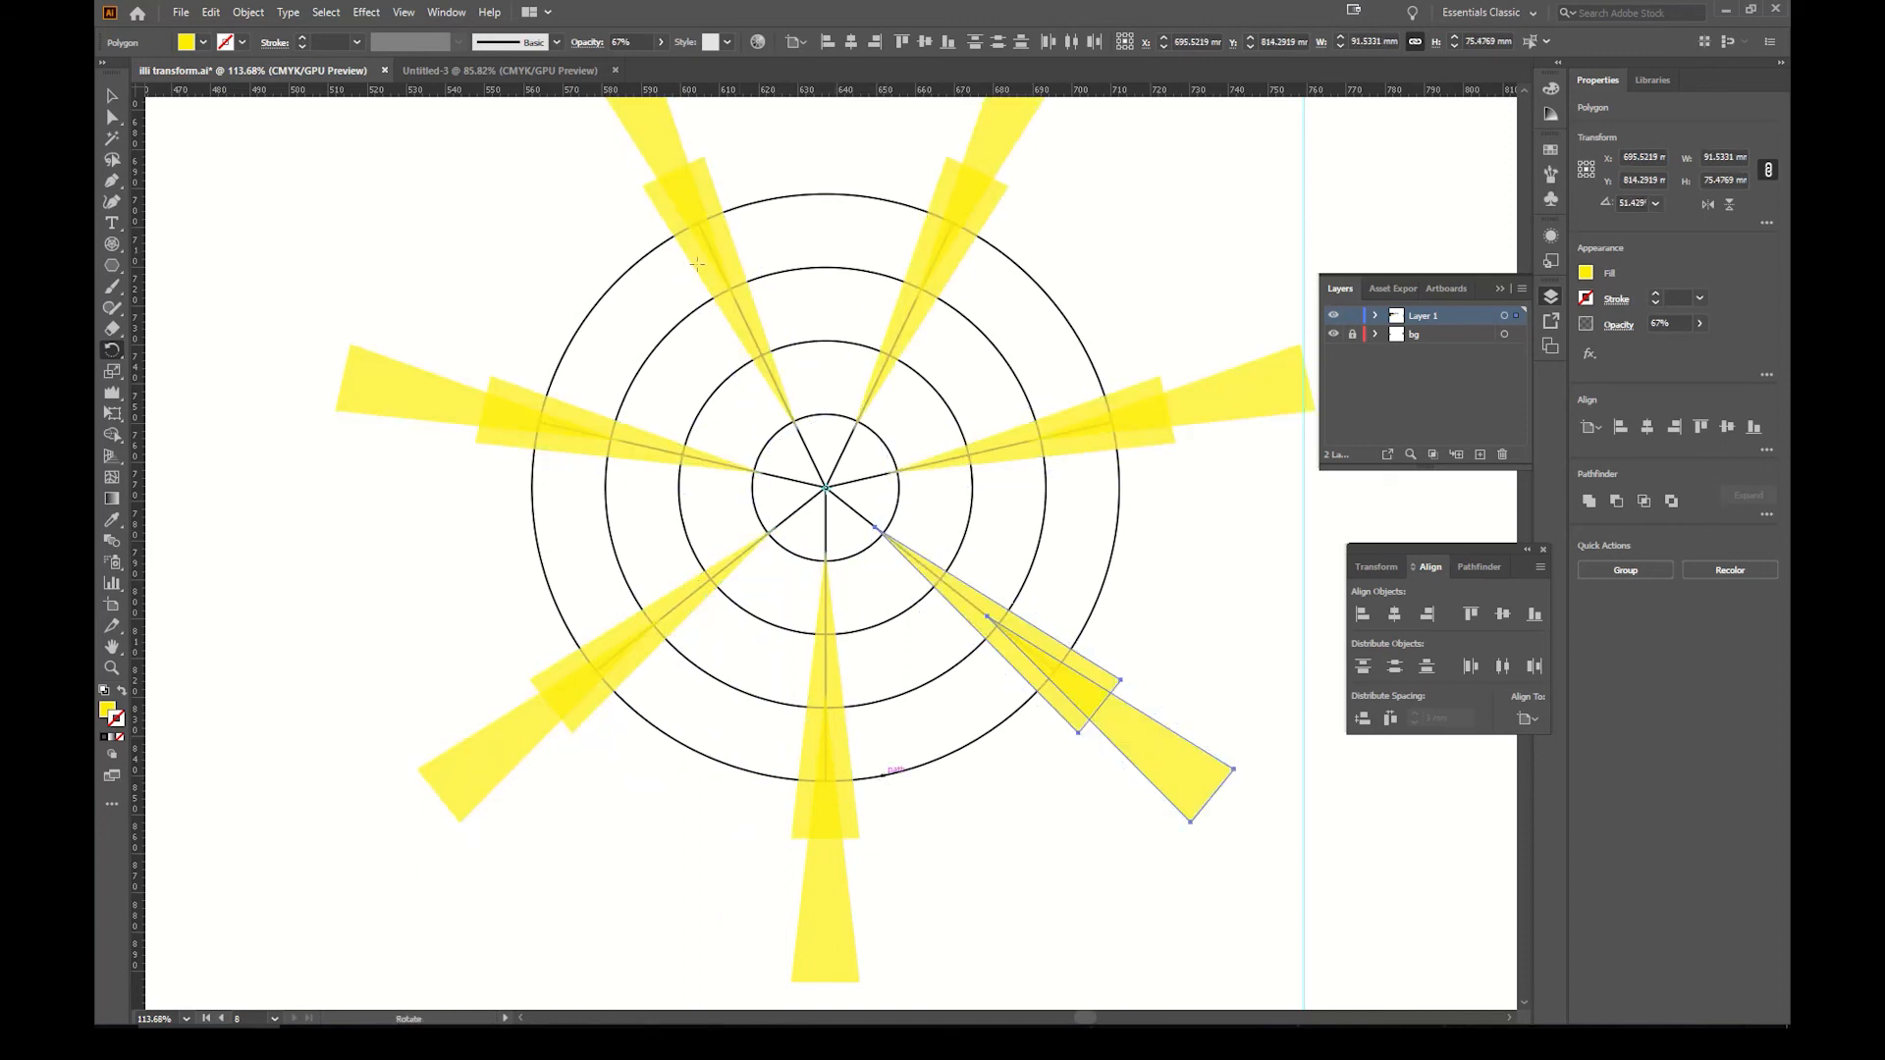
Step: Hide the bg layer and examine the seven-armed wedge pattern on the whole artboard
left_click(1333, 334)
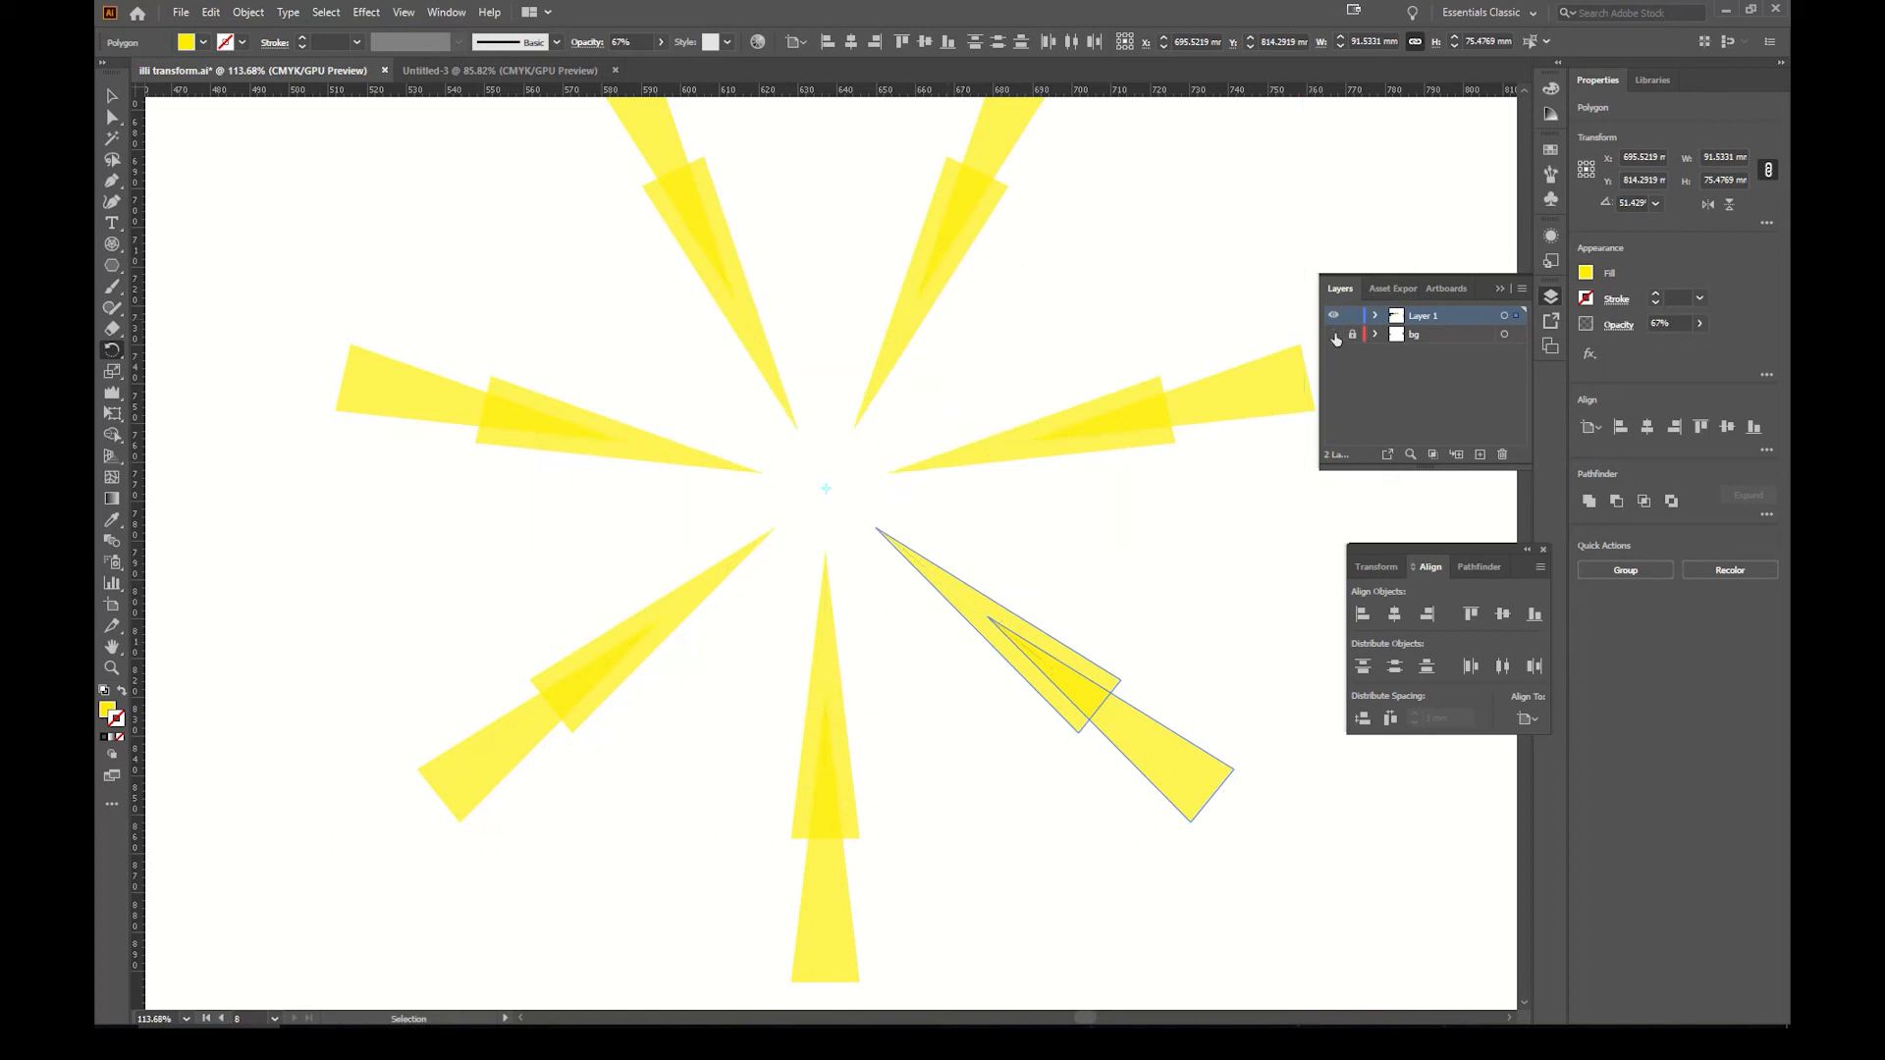
key("z")
left_click(951, 530, "alt")
left_click(950, 530, "alt")
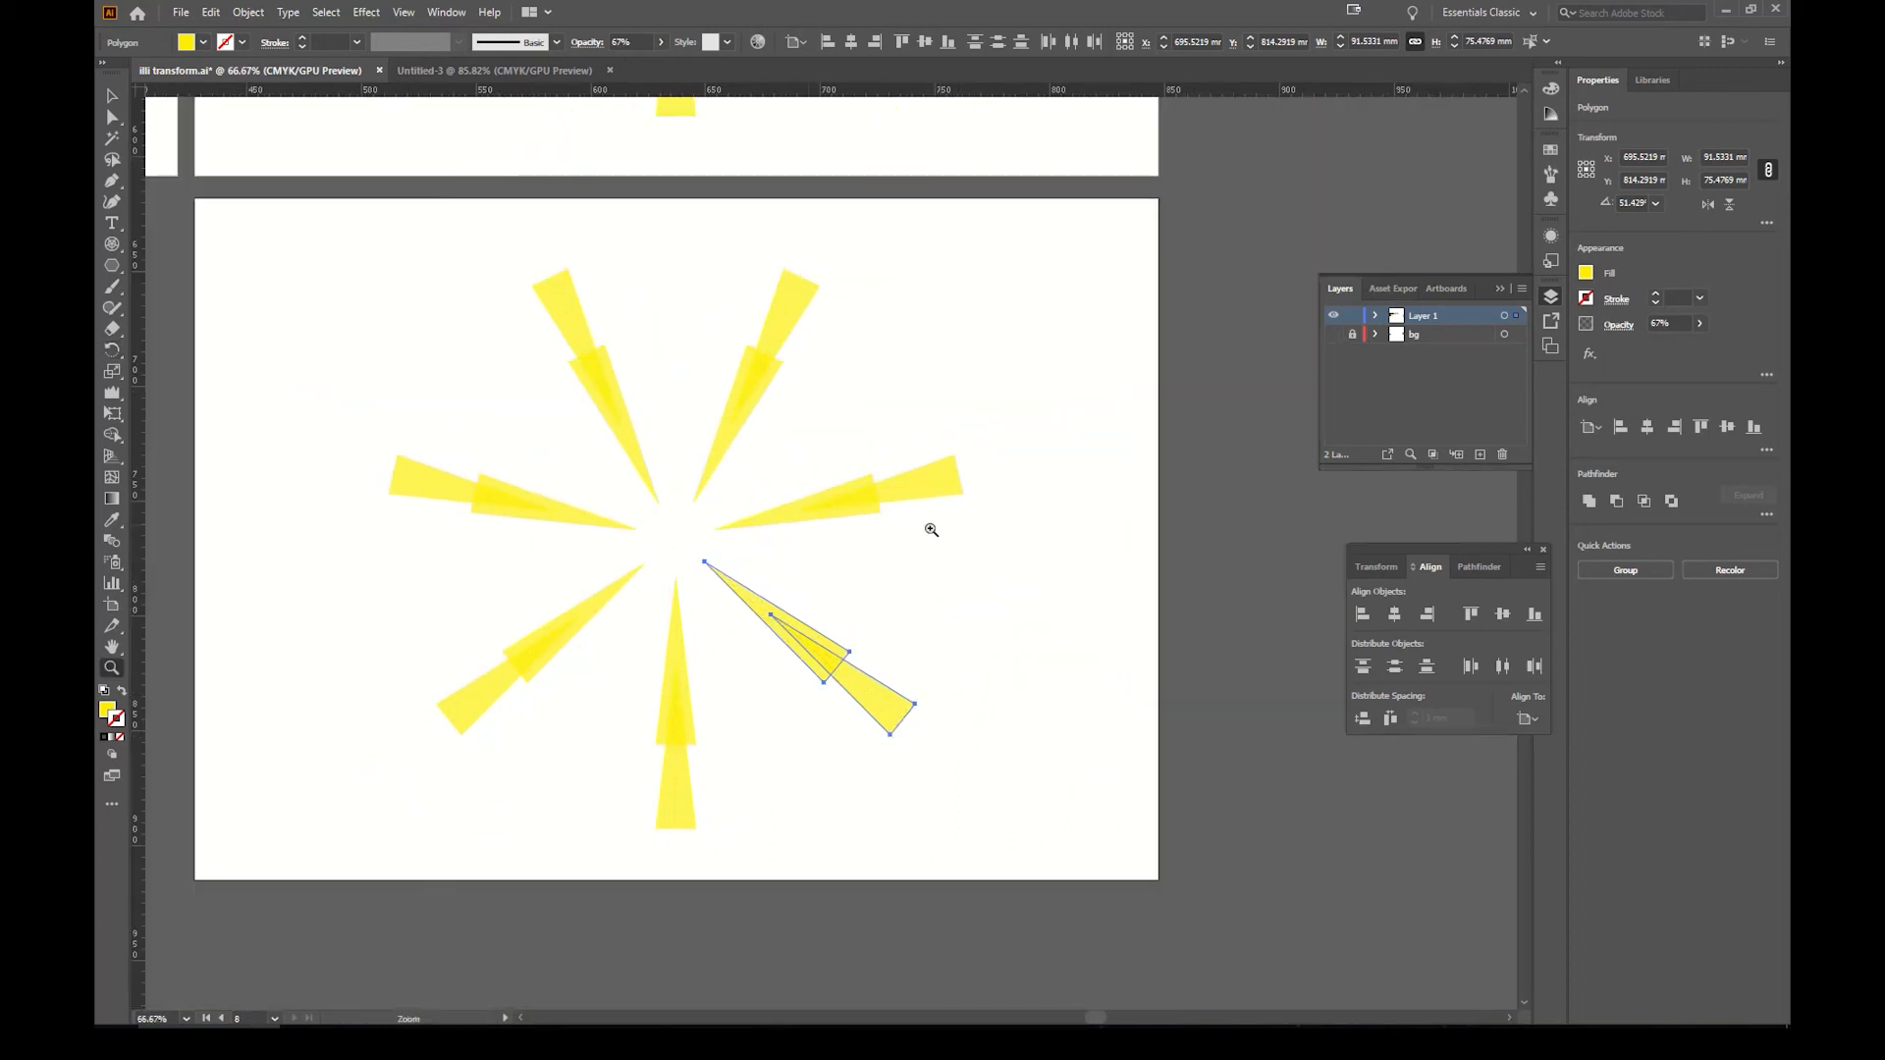
left_click_drag(816, 576, 893, 602)
key("v")
left_click(919, 614)
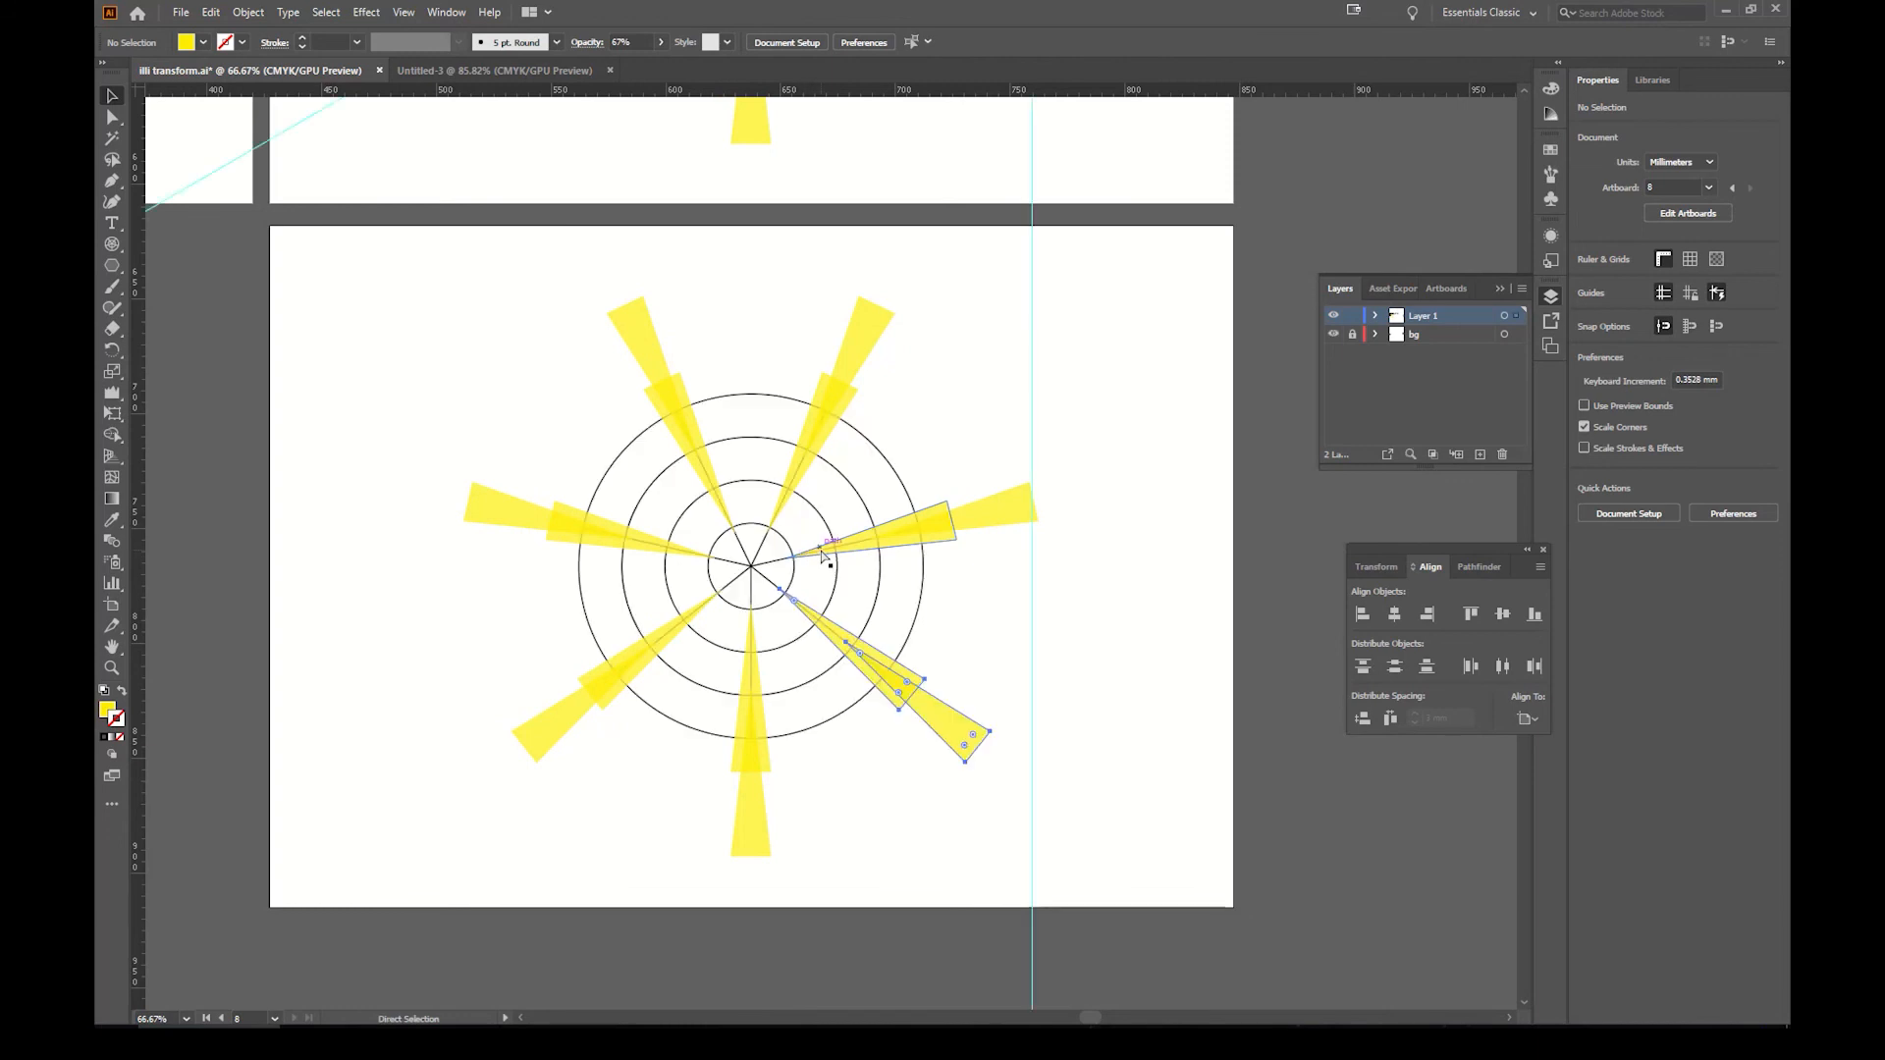
Step: Undo all the rotated copies so only the original wedge pair on the lower vertical divider remains
key("ctrl+z")
key("ctrl+z")
key("ctrl+z")
key("ctrl+z")
key("ctrl+z")
key("ctrl+z")
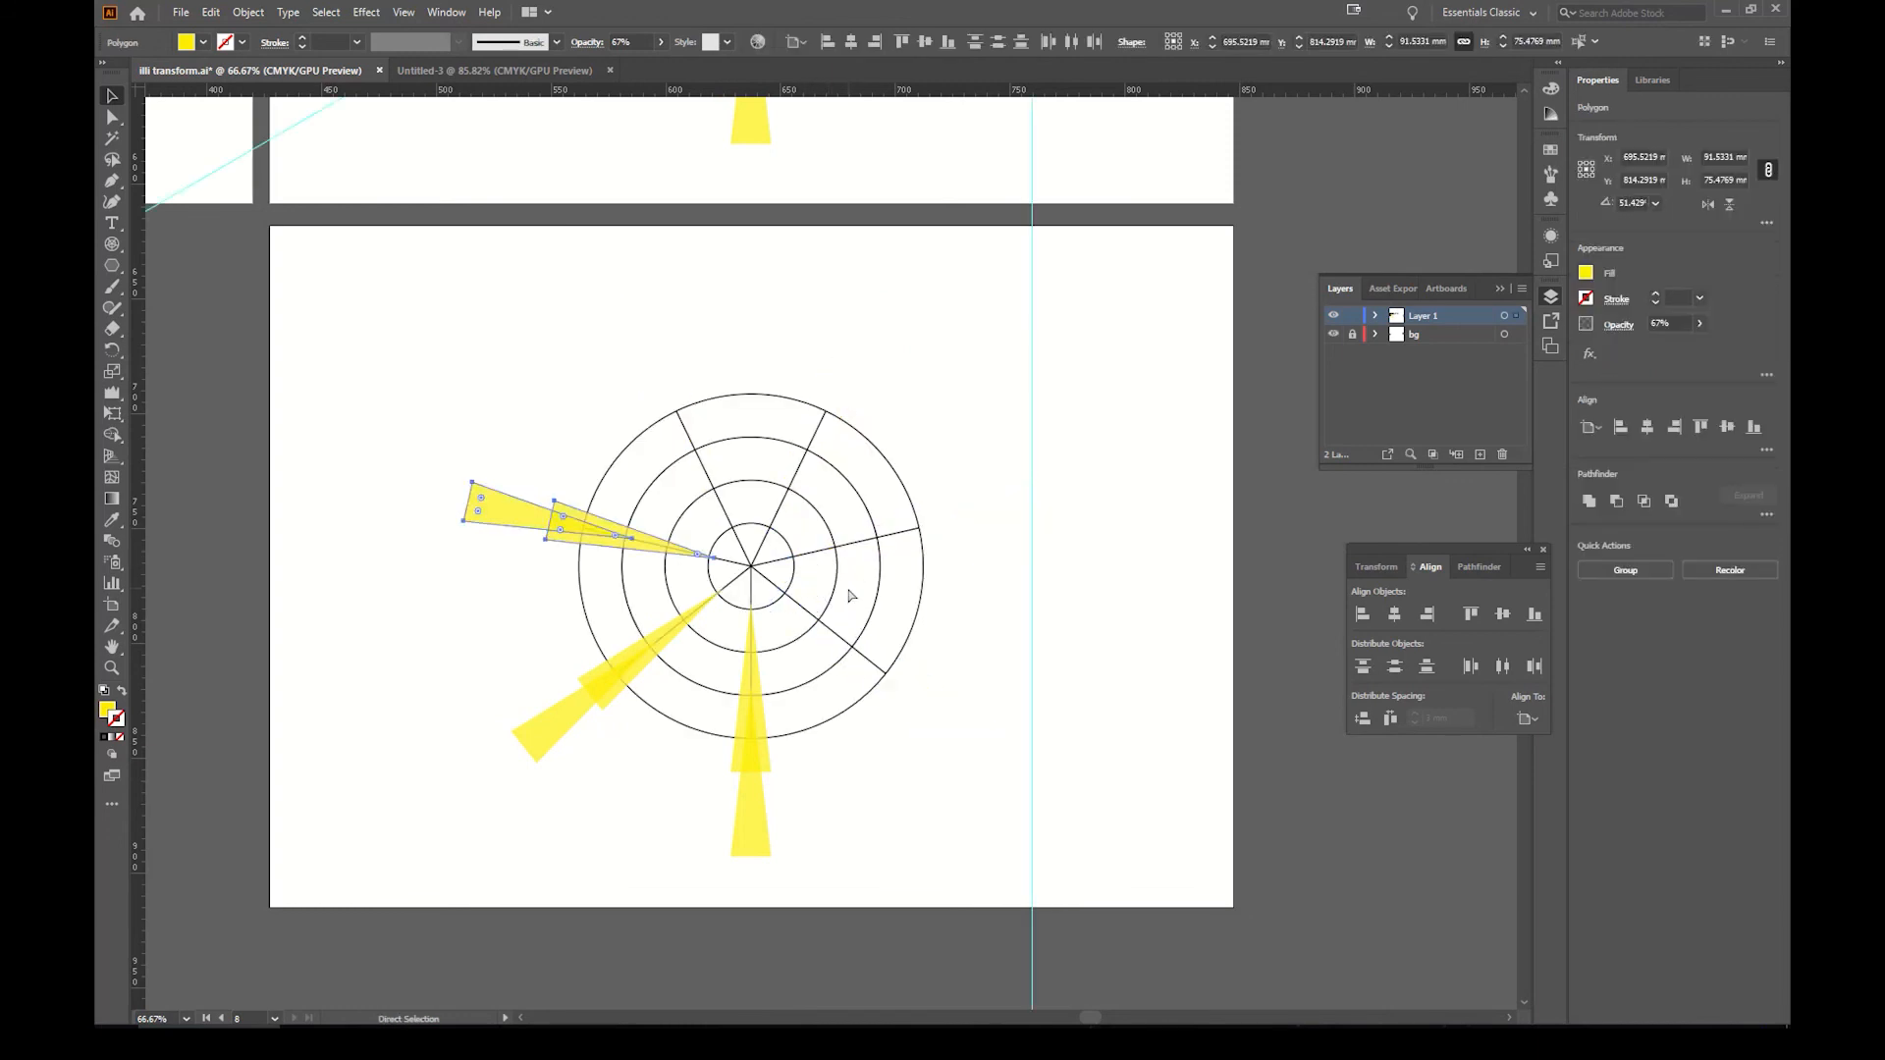
Step: Duplicate the inner wedge upward with its tip at the grid's centre, and shorten the copy to end at the second circle
key("z")
left_click_drag(747, 671, 929, 690)
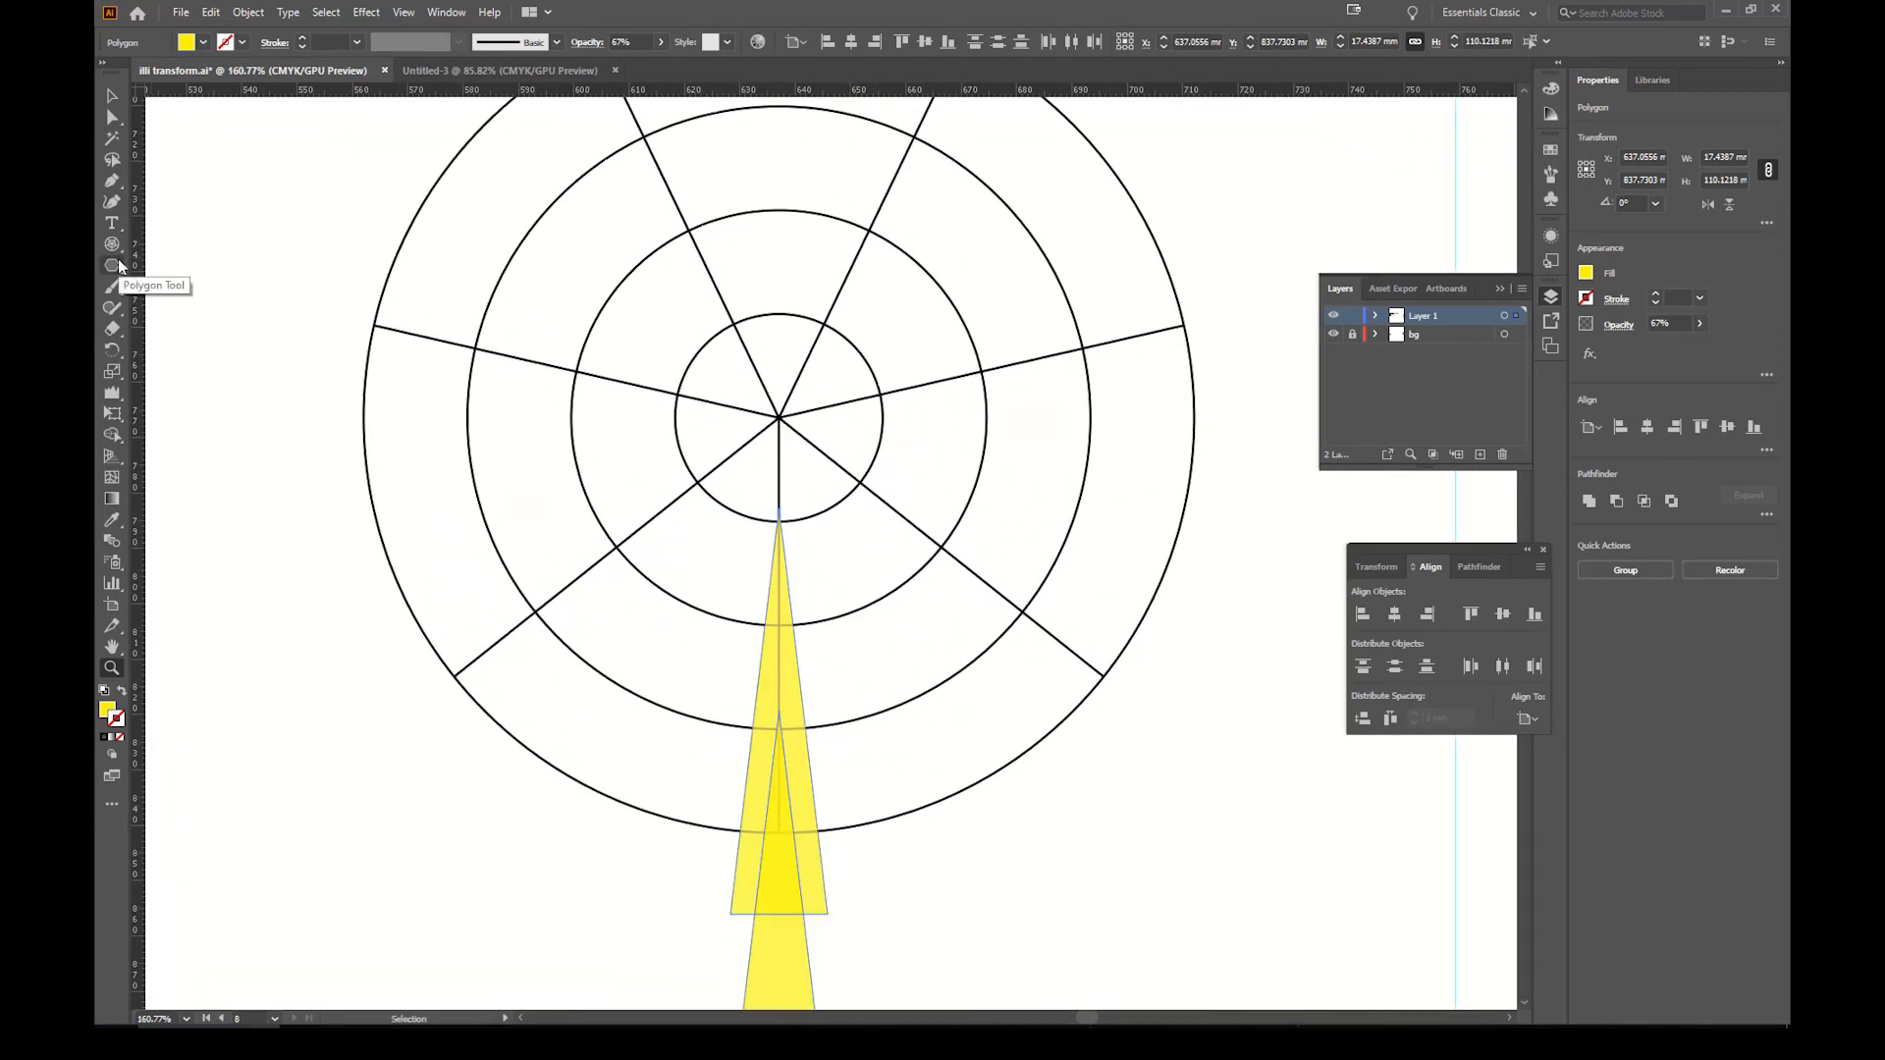
scroll(891, 619, "down", 5)
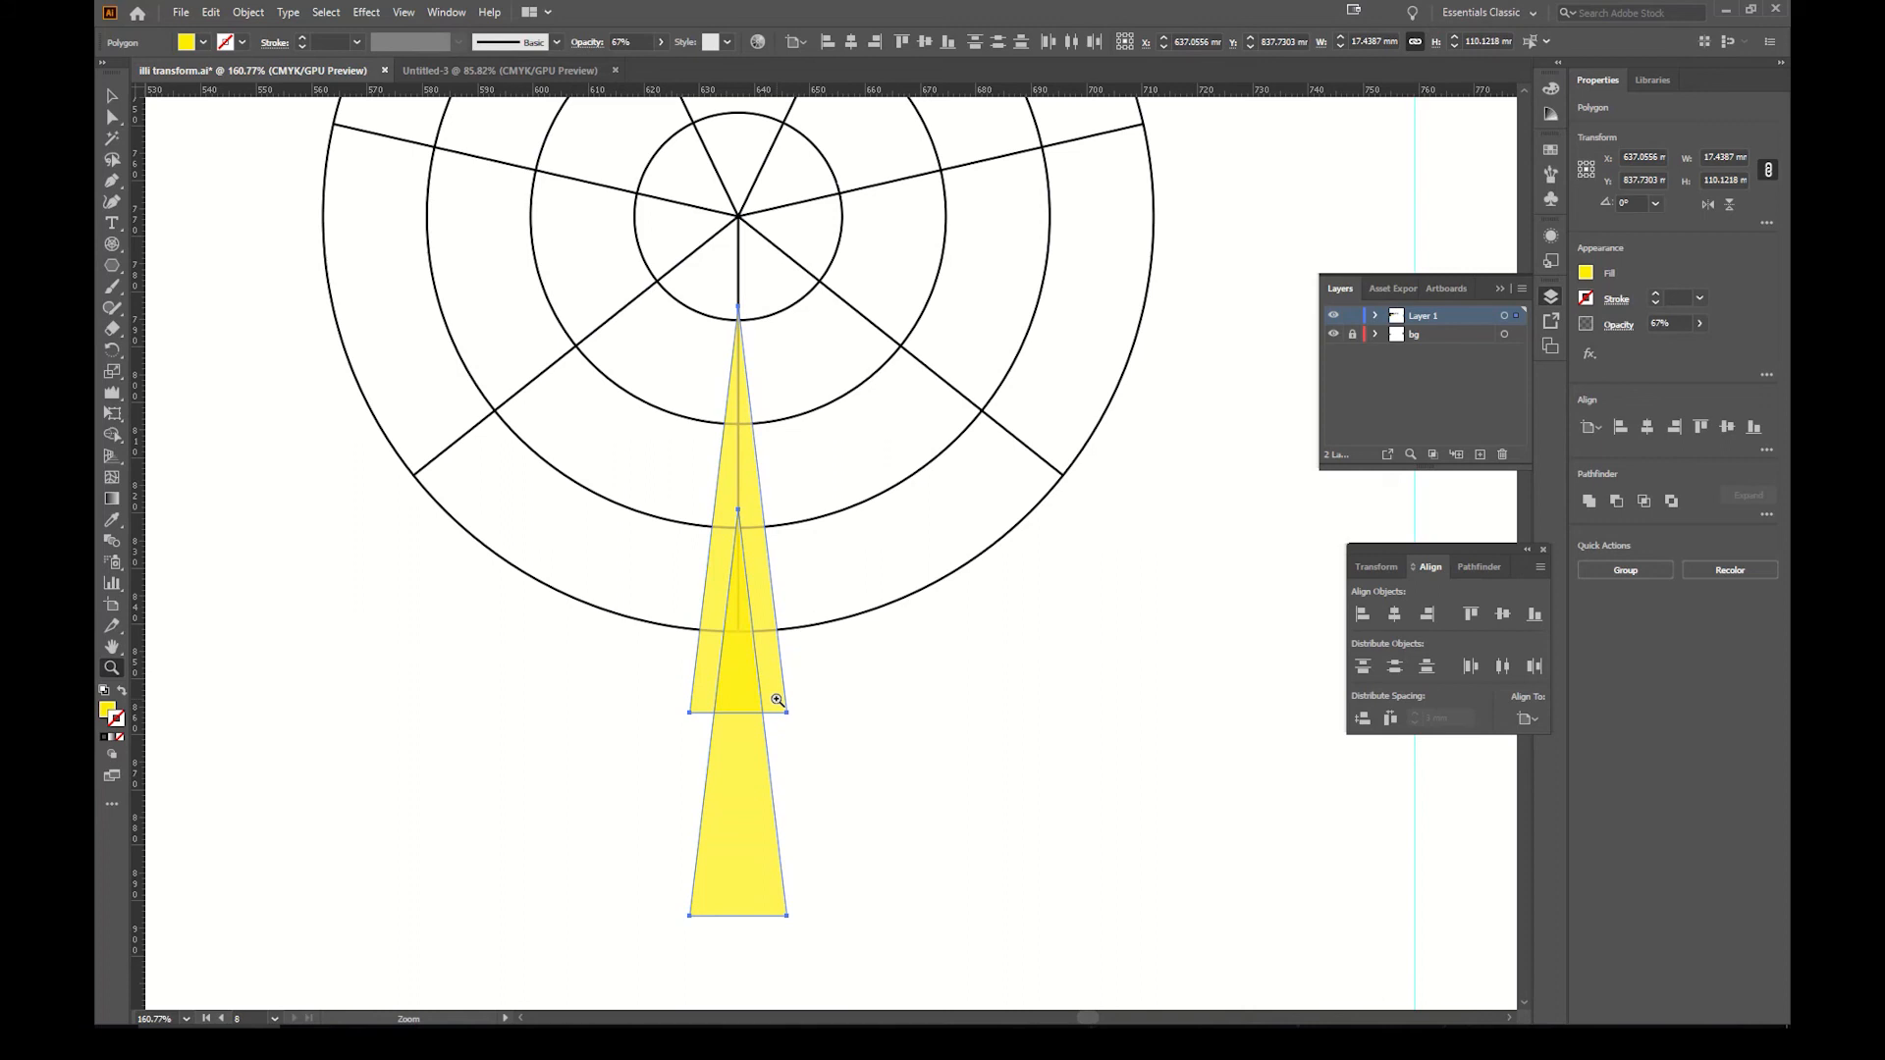
key("v")
left_click(777, 704)
left_click(891, 674)
left_click(780, 679)
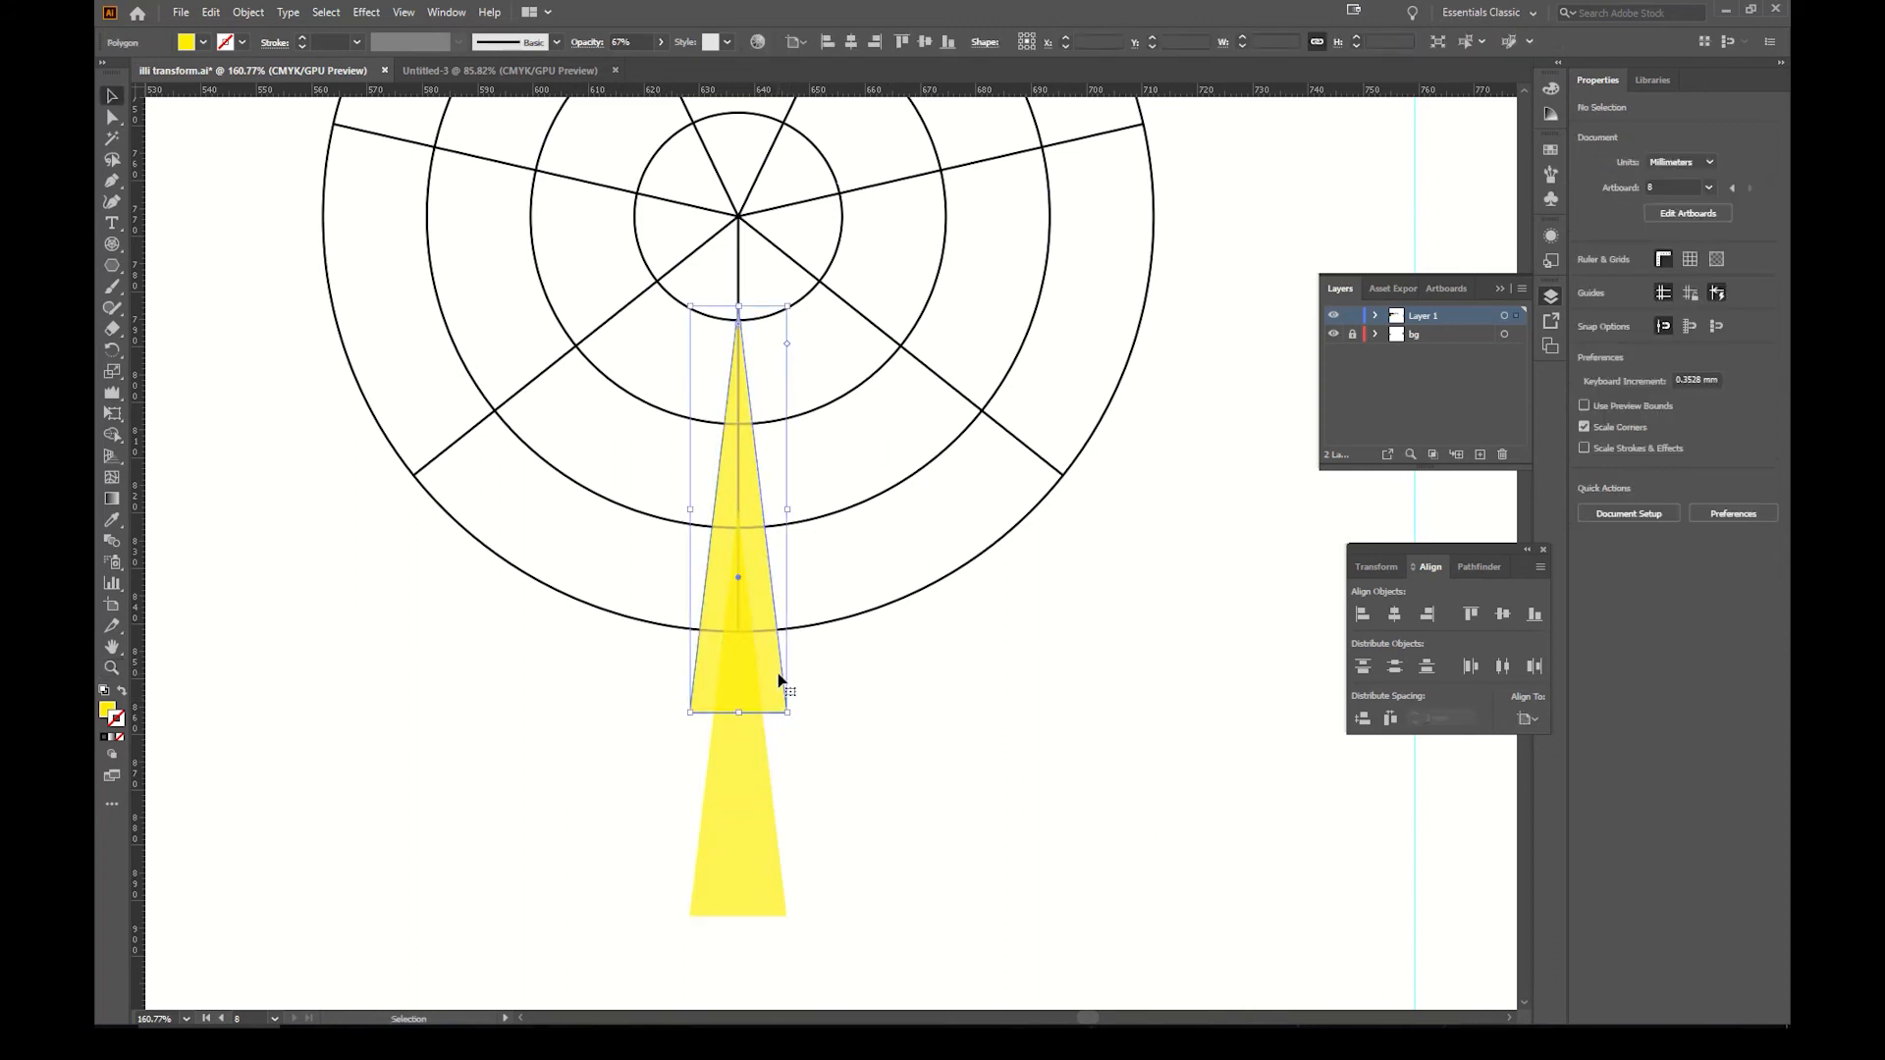
left_click_drag(746, 482, 744, 395)
left_click_drag(740, 626, 736, 402)
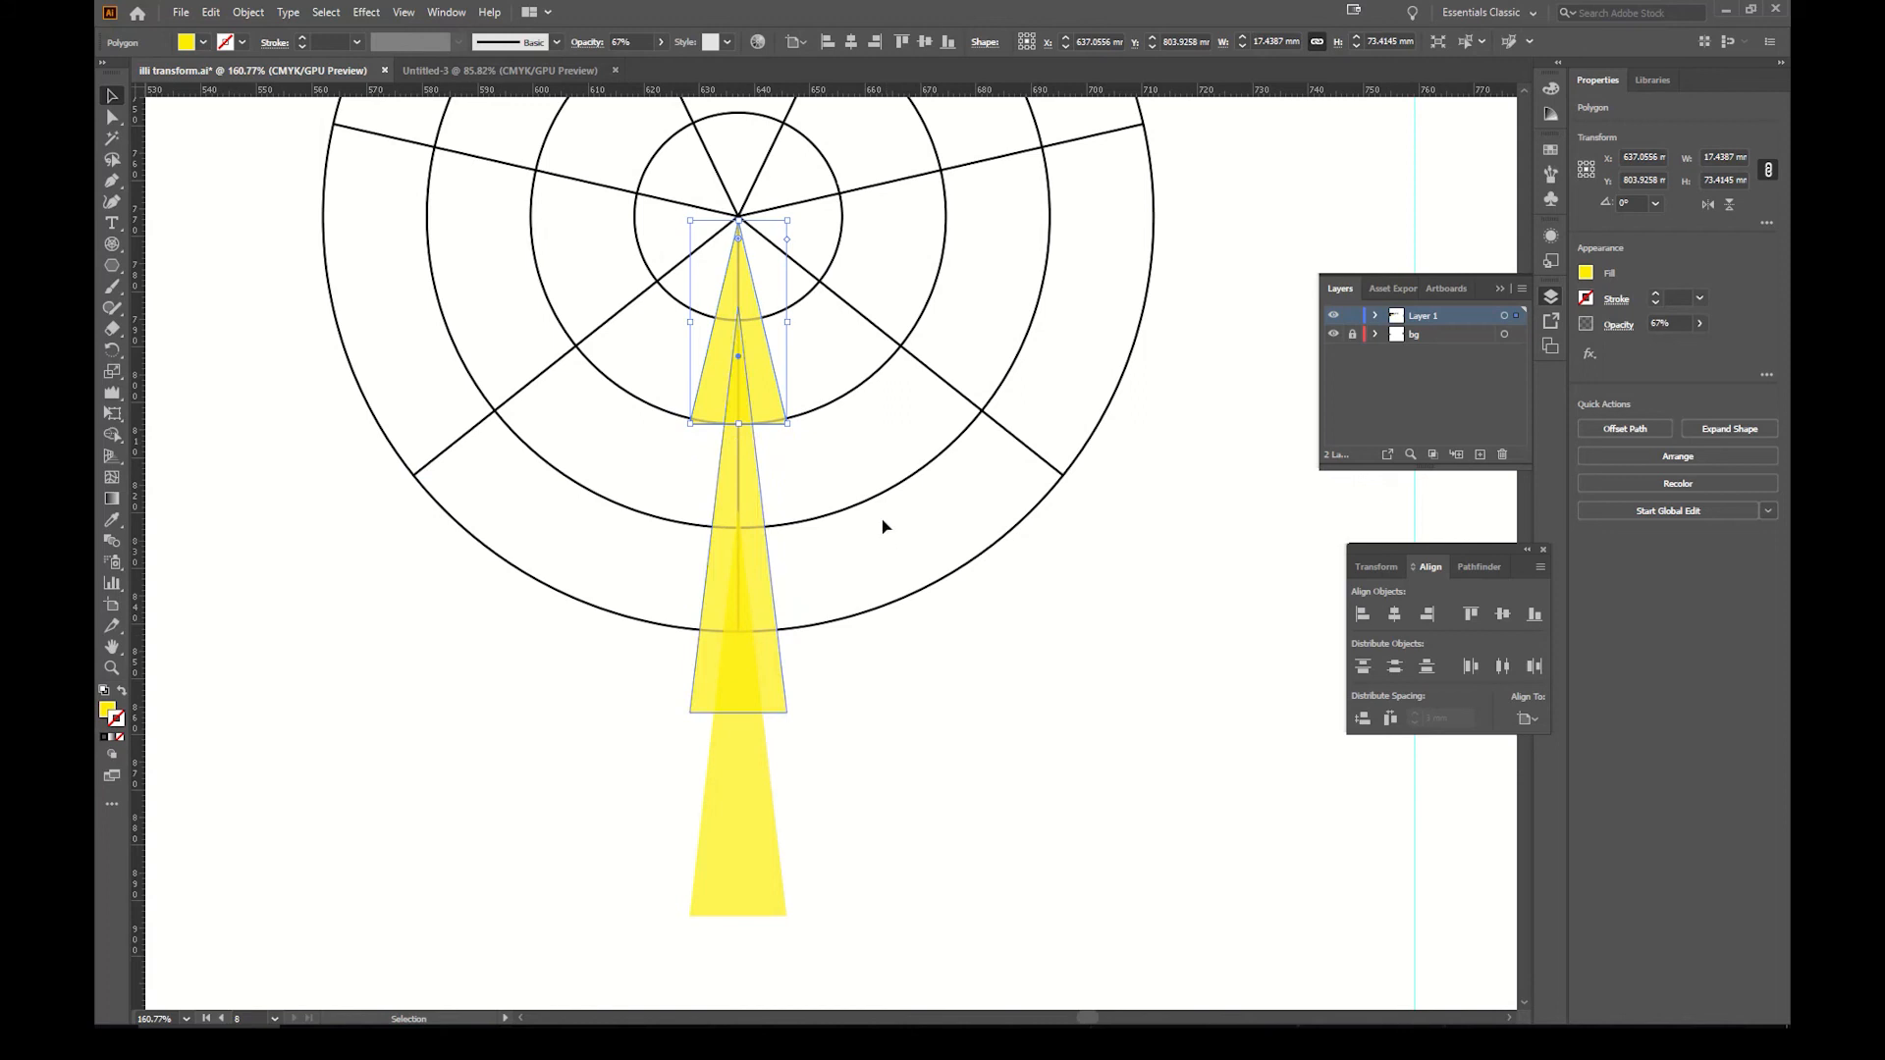
left_click(1023, 778)
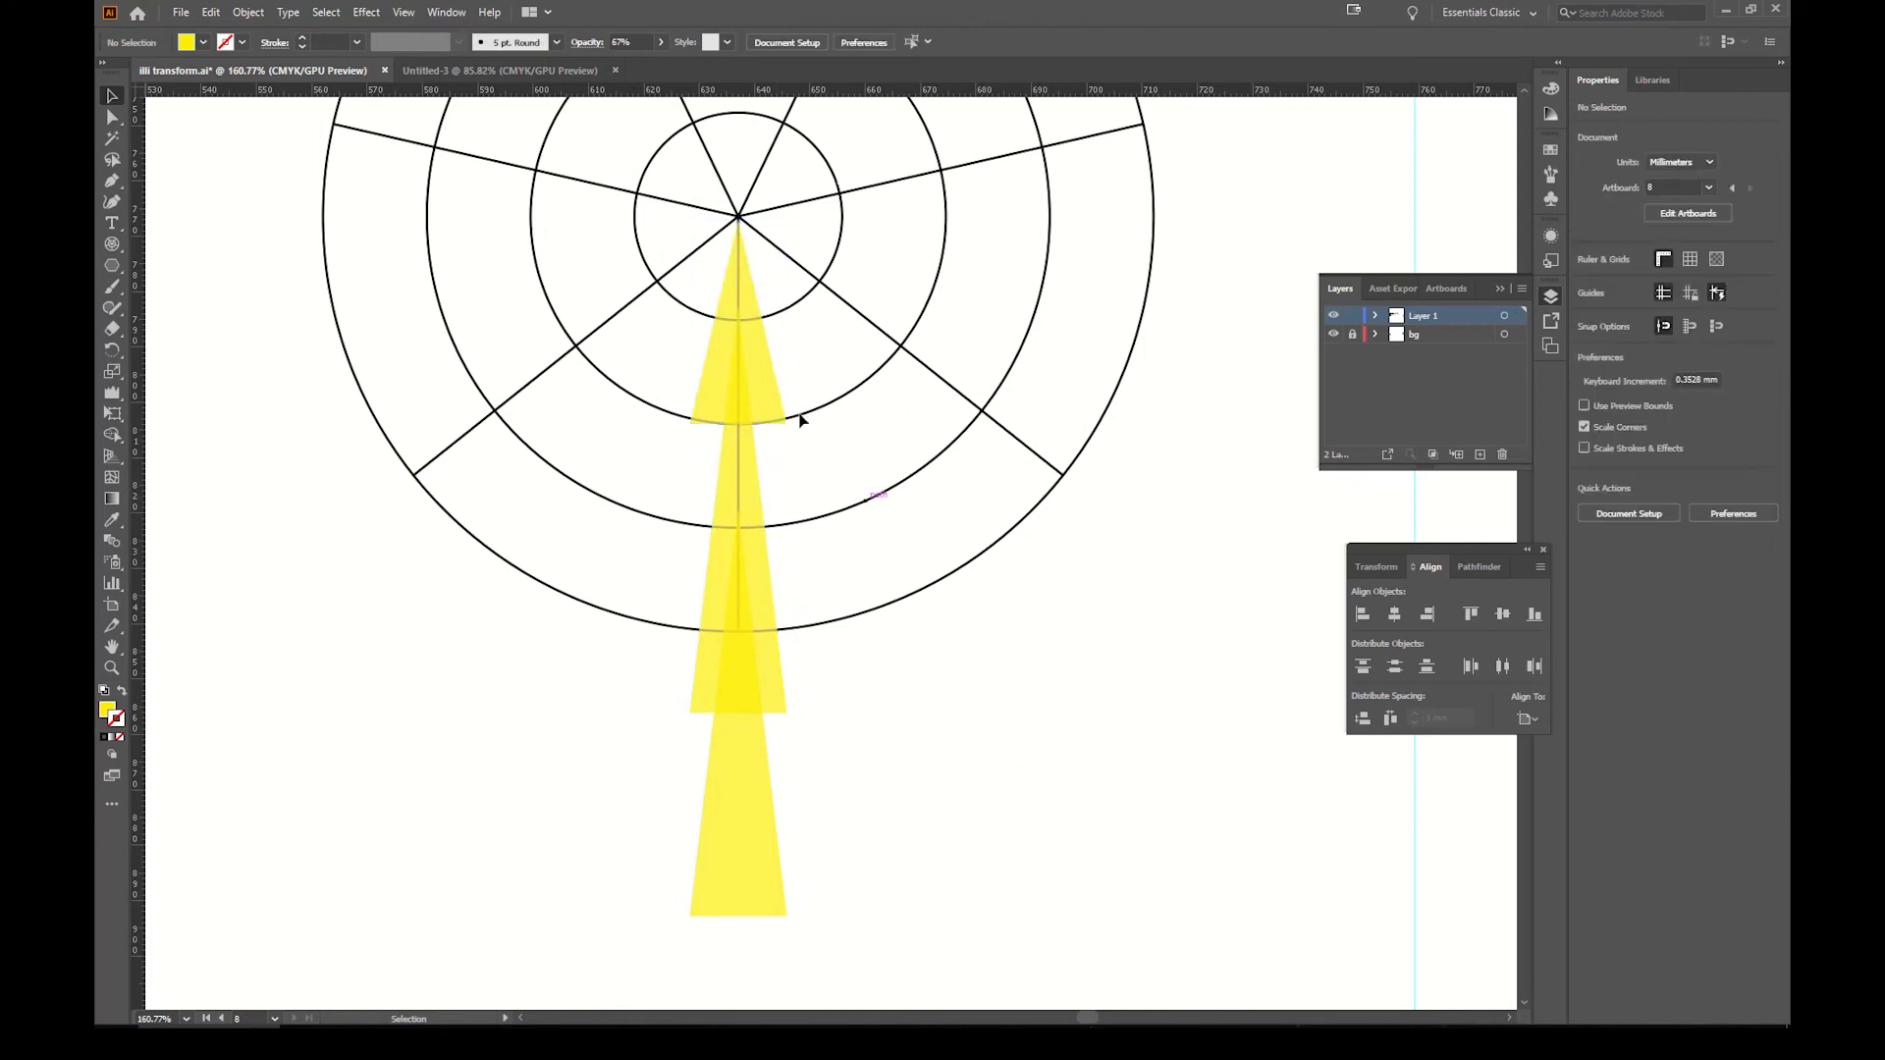
Step: Duplicate the short wedge at the grid's centre downward along the vertical divider so the copy's base meets the third circle
left_click(766, 385)
left_click_drag(757, 350, 753, 448)
left_click(829, 587)
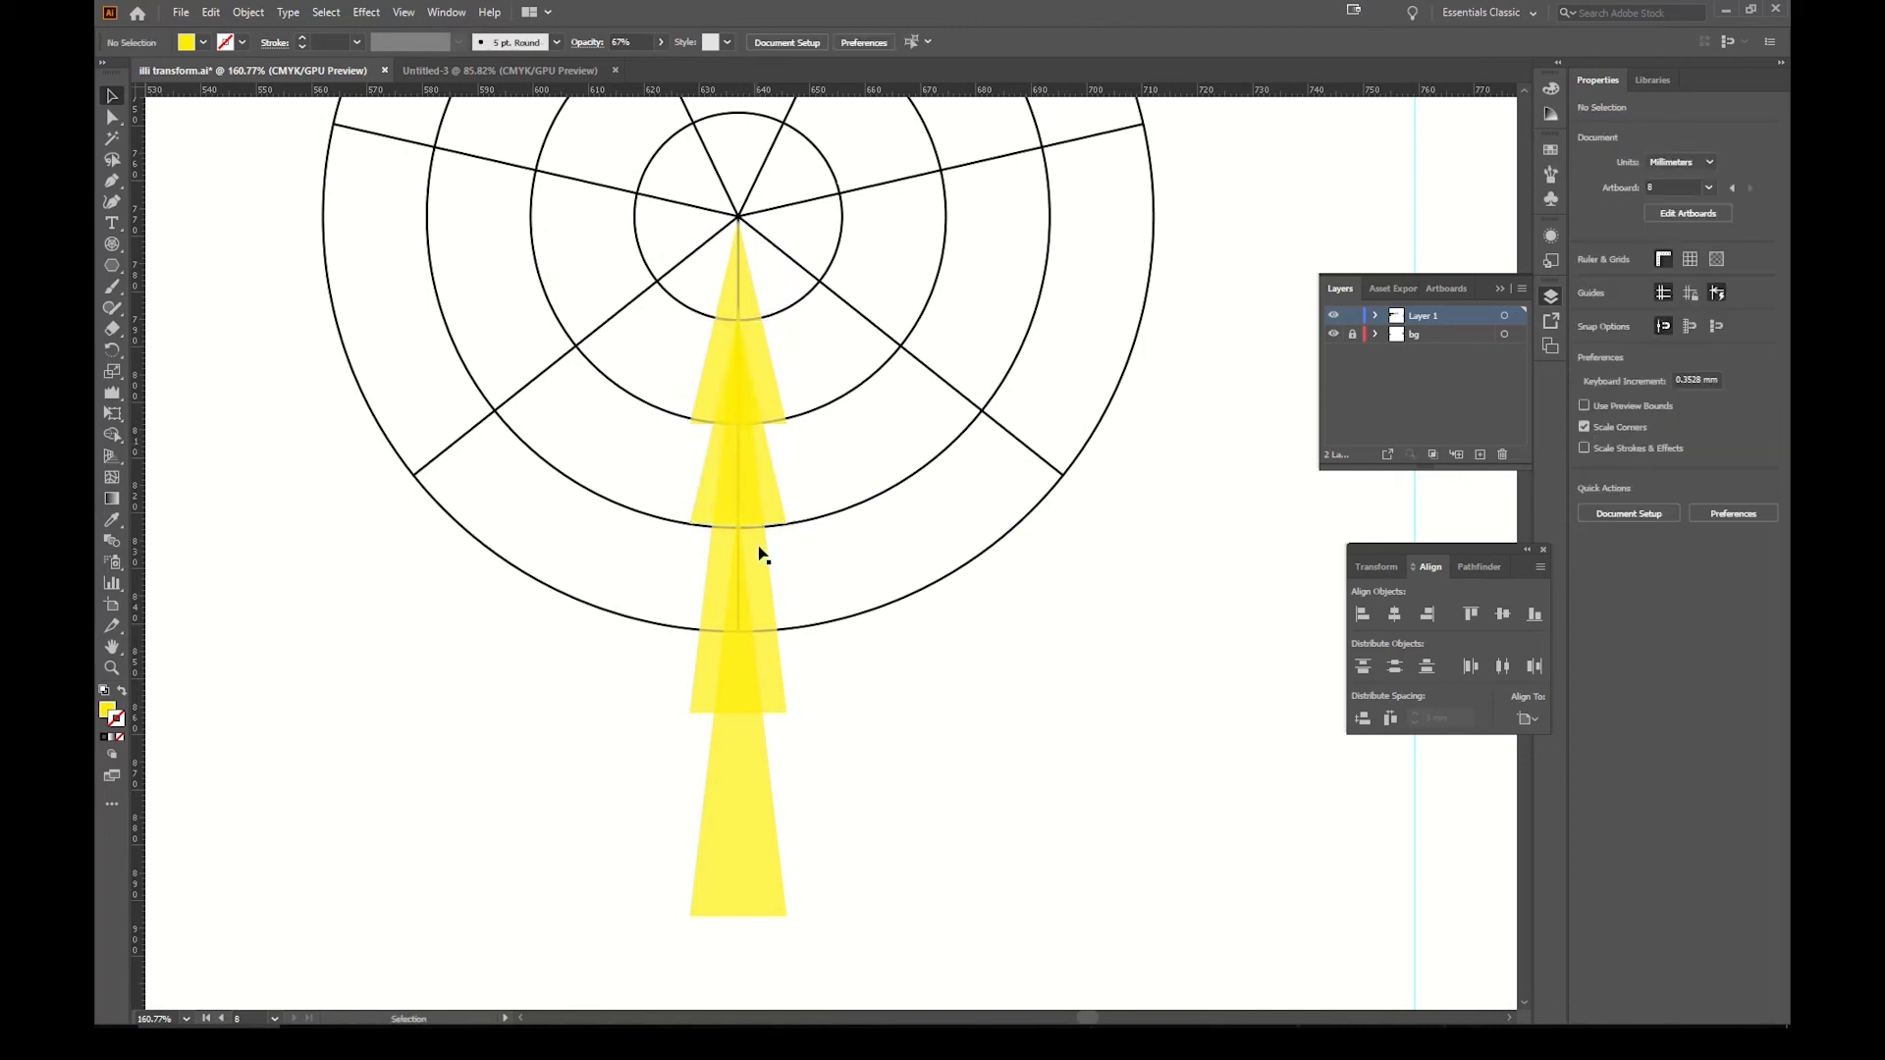
left_click(754, 520)
left_click_drag(739, 523, 739, 531)
left_click(917, 695)
Step: Hide the bg layer and examine the stacked wedges on the whole artboard
key("z")
left_click(807, 686, "alt")
left_click_drag(890, 527, 890, 708)
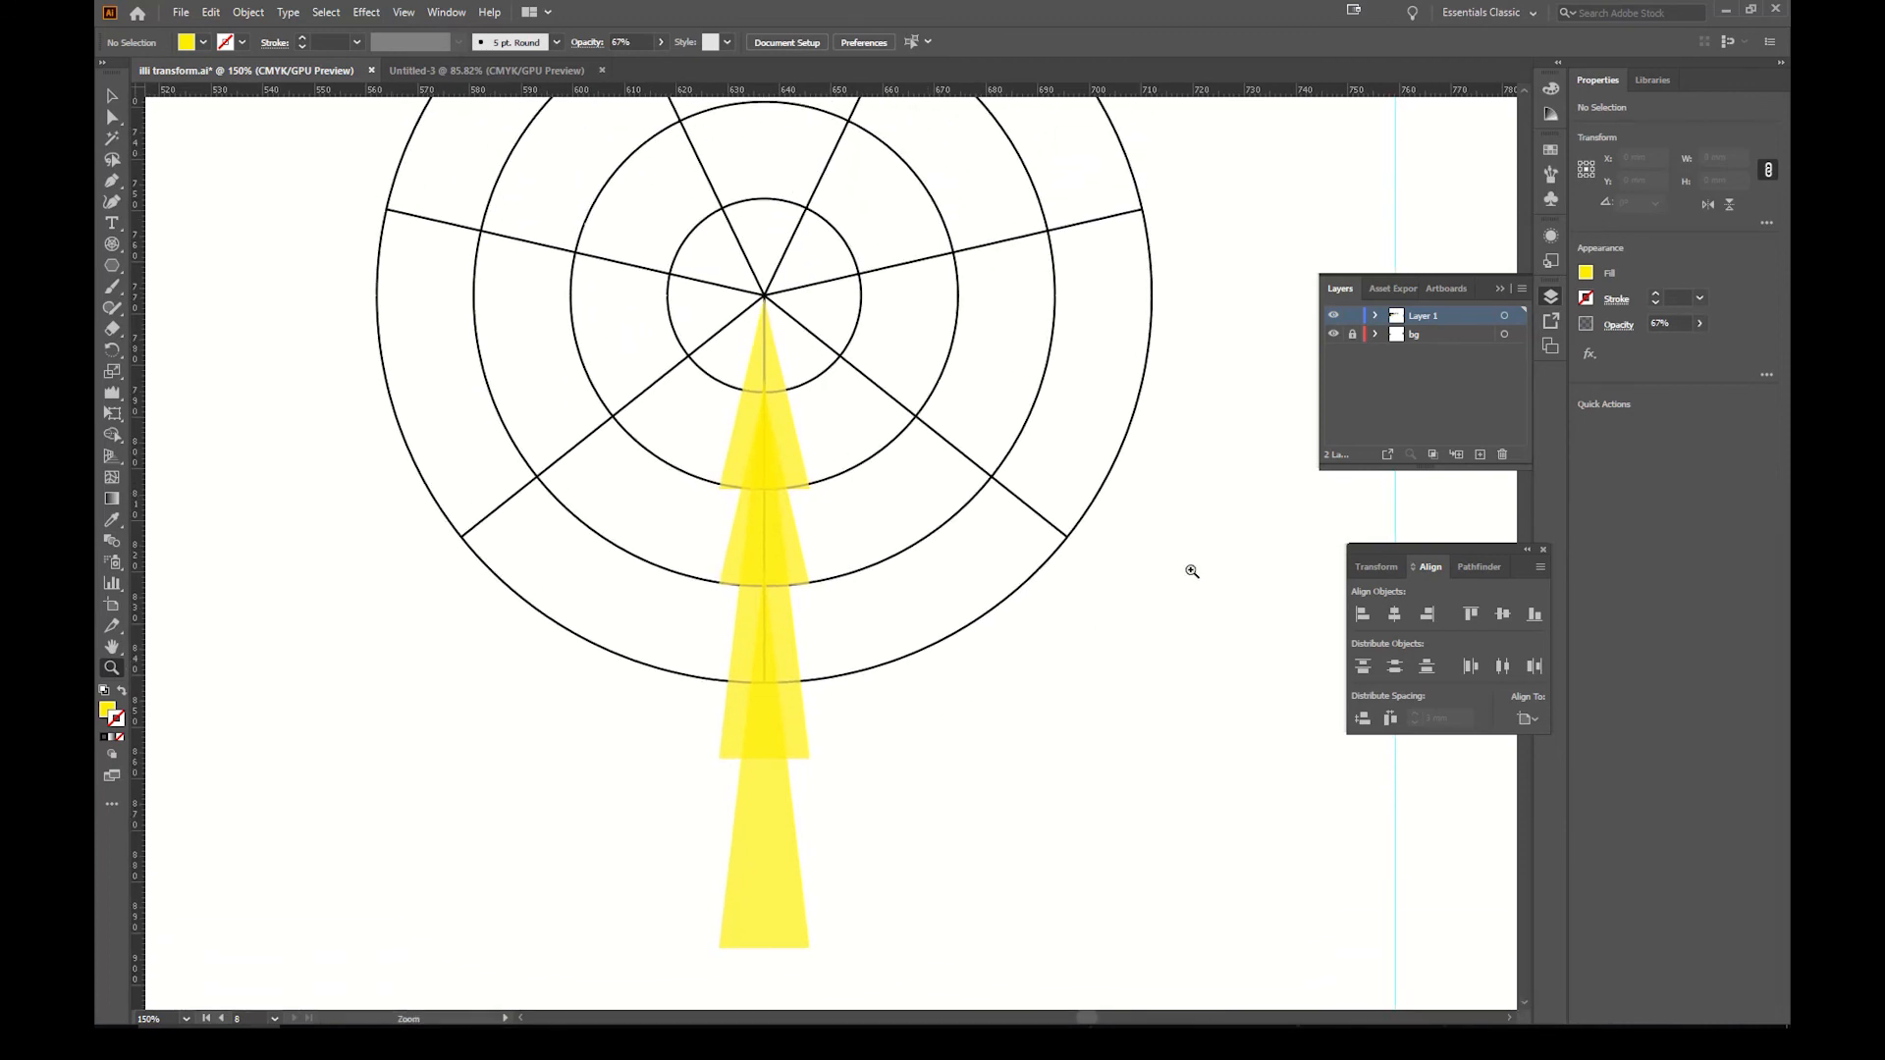
left_click(1333, 334)
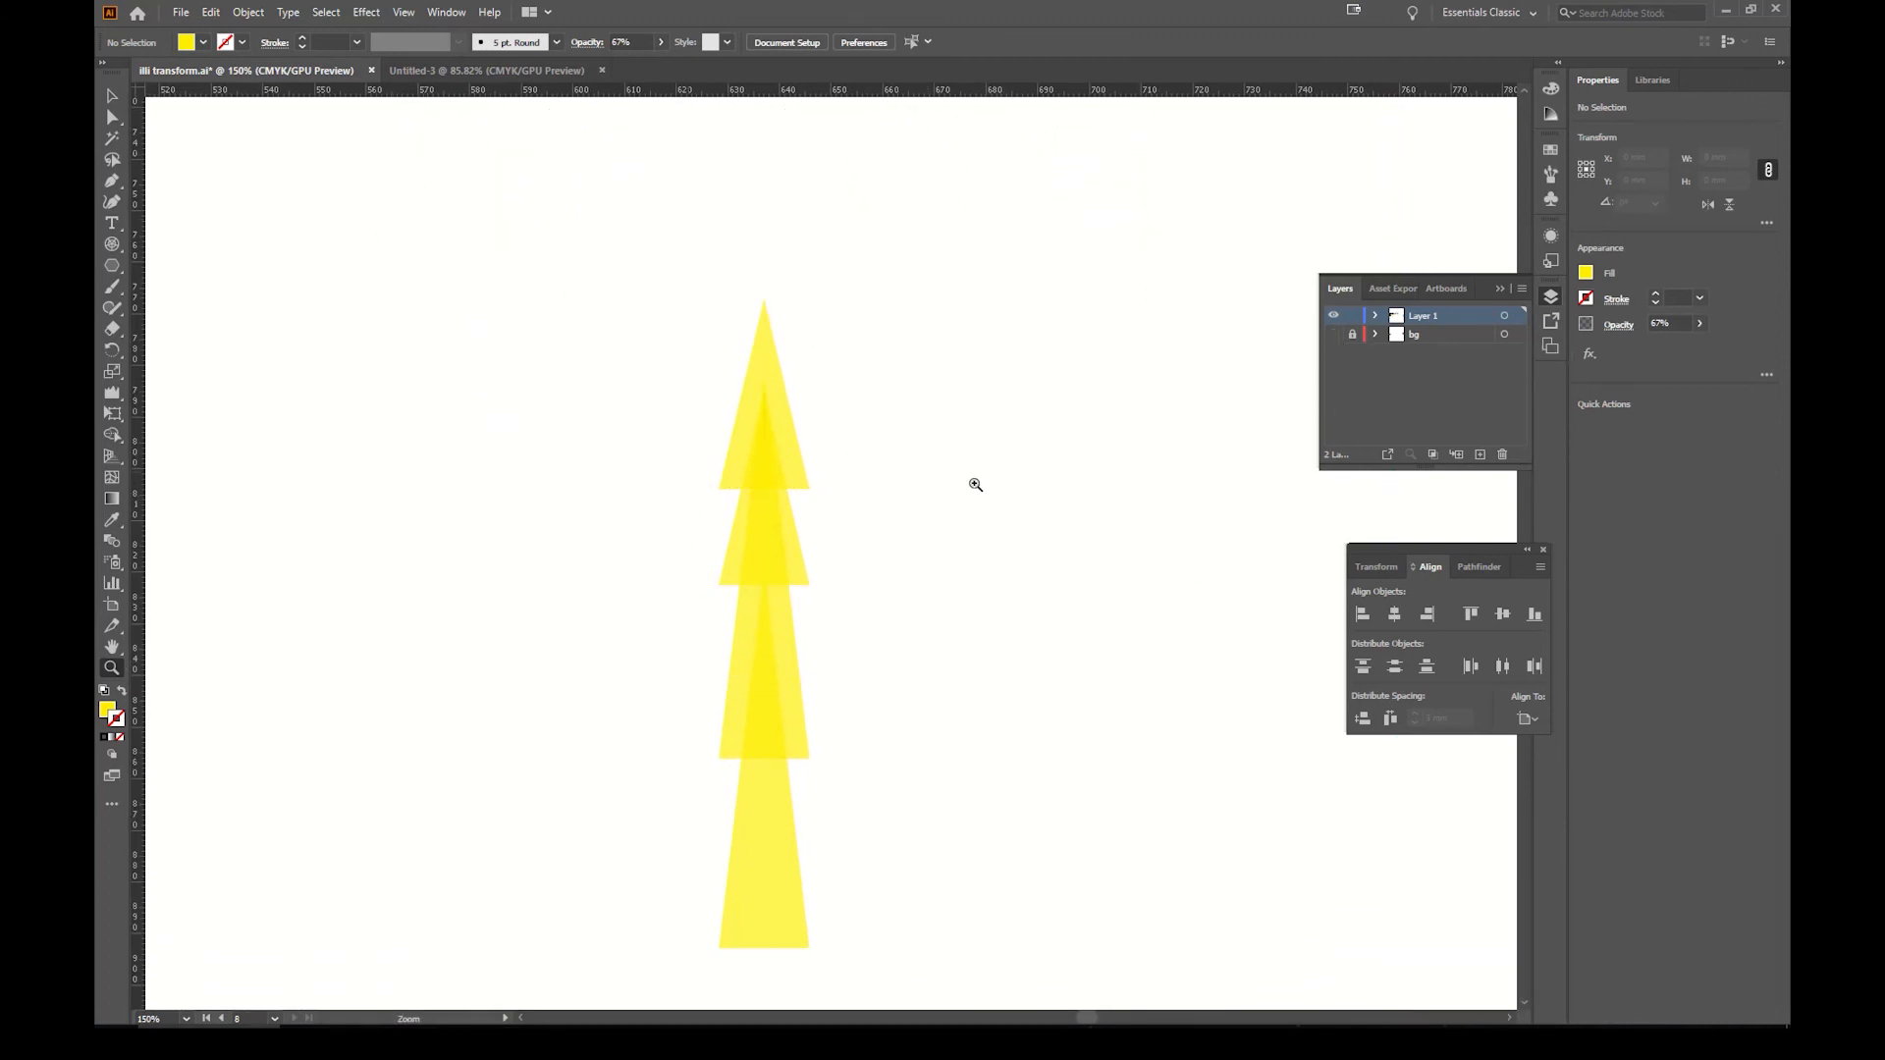
left_click(919, 527, "alt")
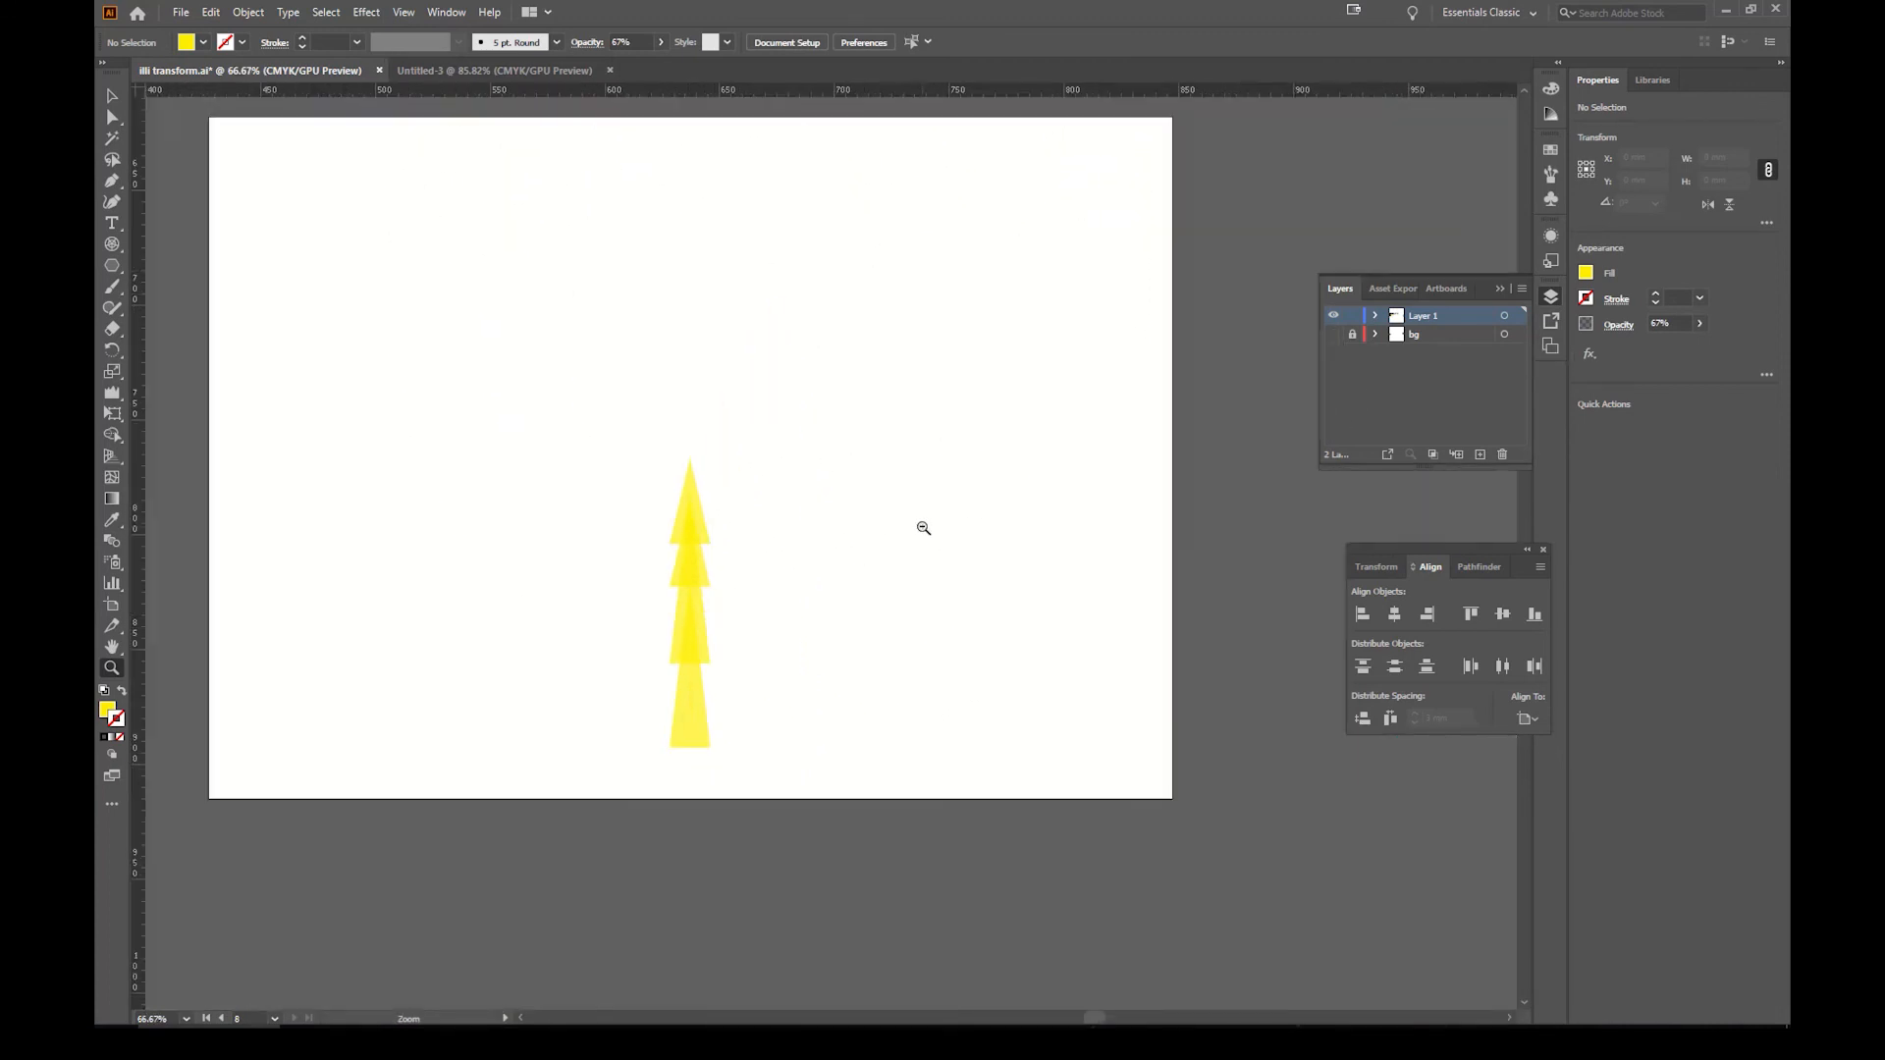
left_click(919, 527, "alt")
Step: Draw a new artboard about 420 × 294.5 mm in the empty area below the artboard with the ring of small squares
left_click_drag(904, 414, 842, 675)
left_click_drag(906, 553, 707, 866)
left_click_drag(1002, 510, 691, 791)
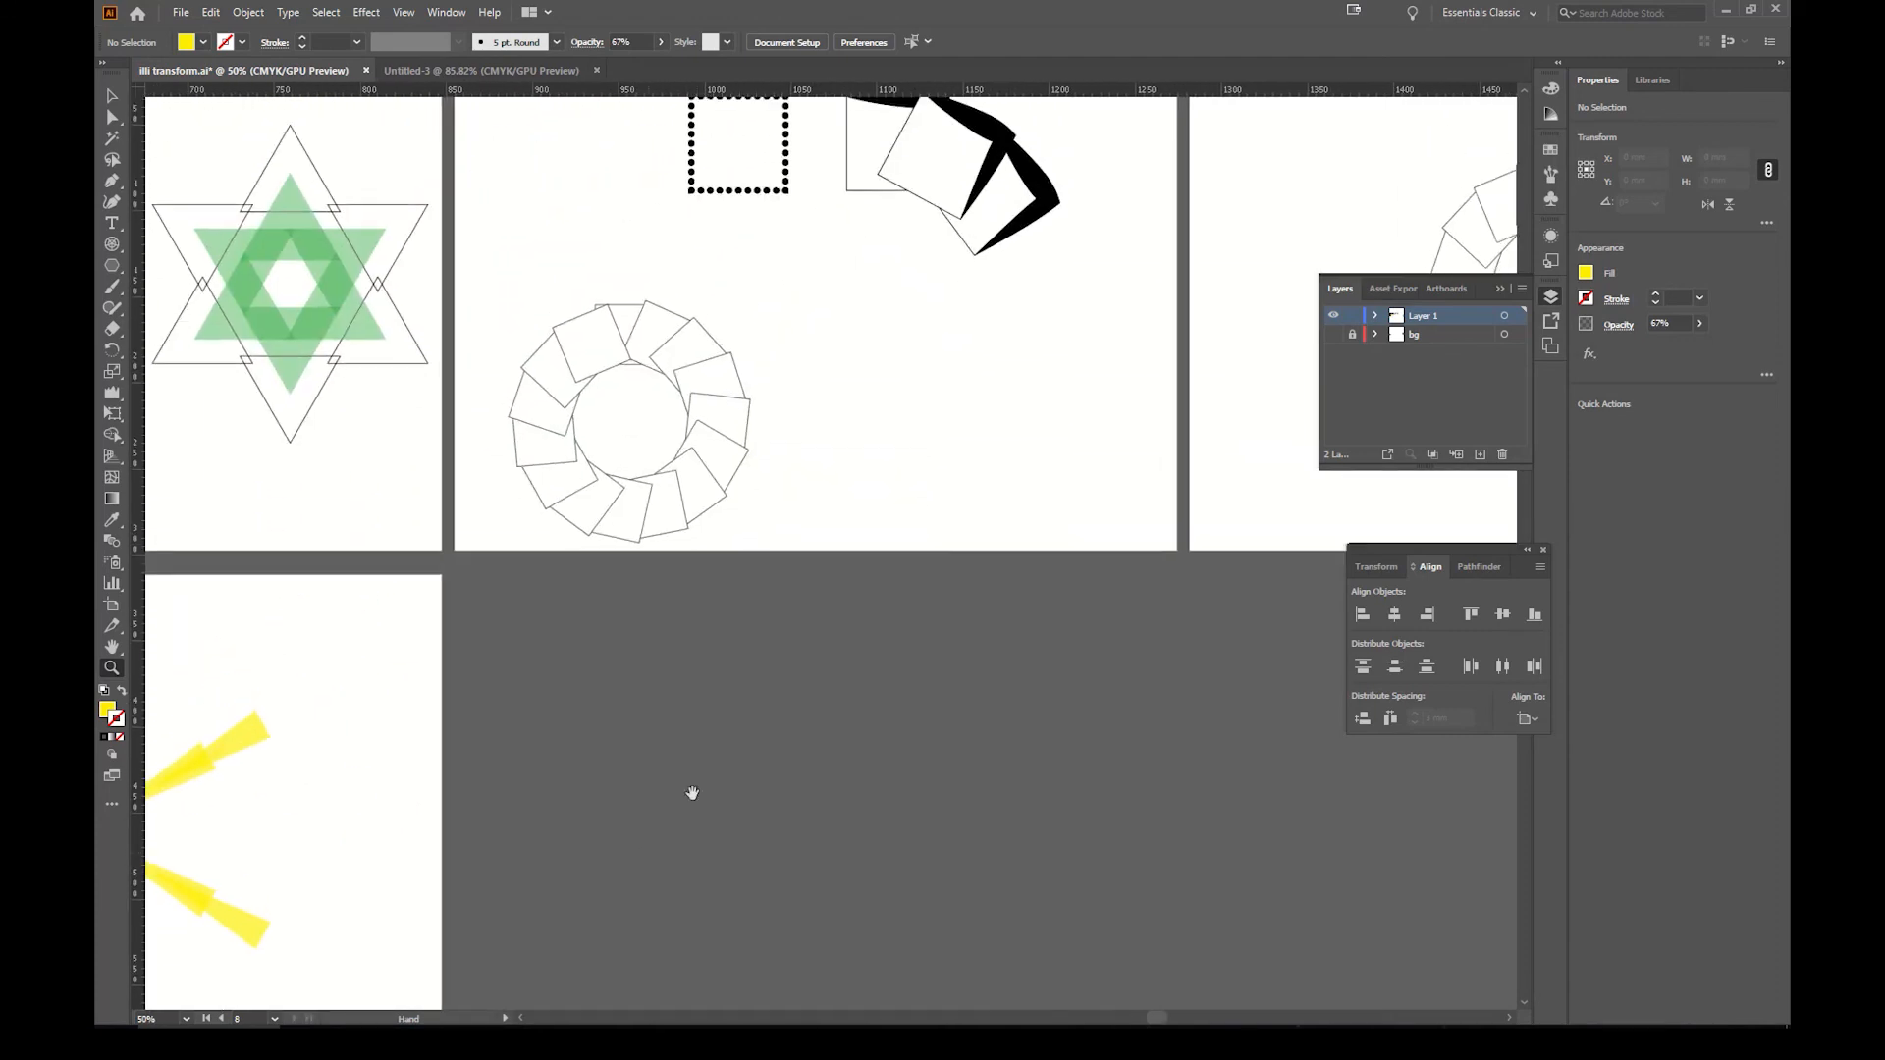
left_click_drag(841, 577, 775, 372)
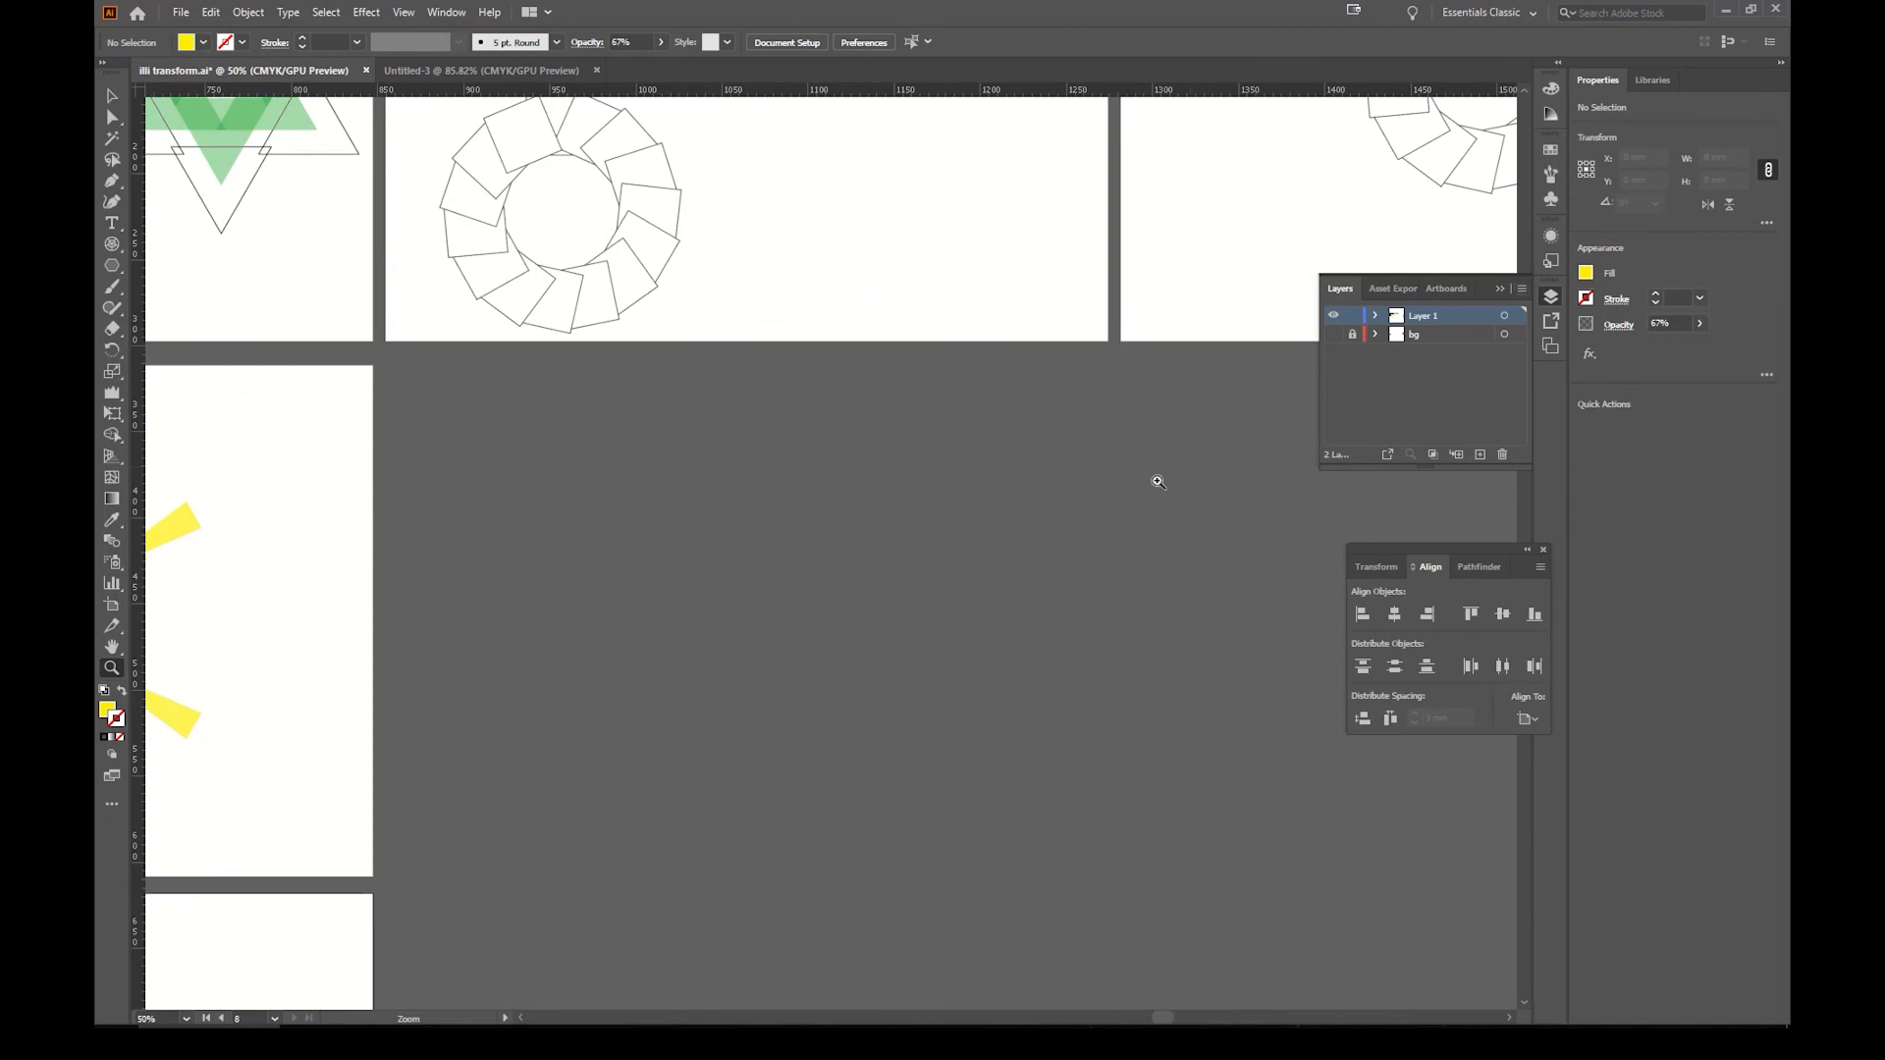
key("v")
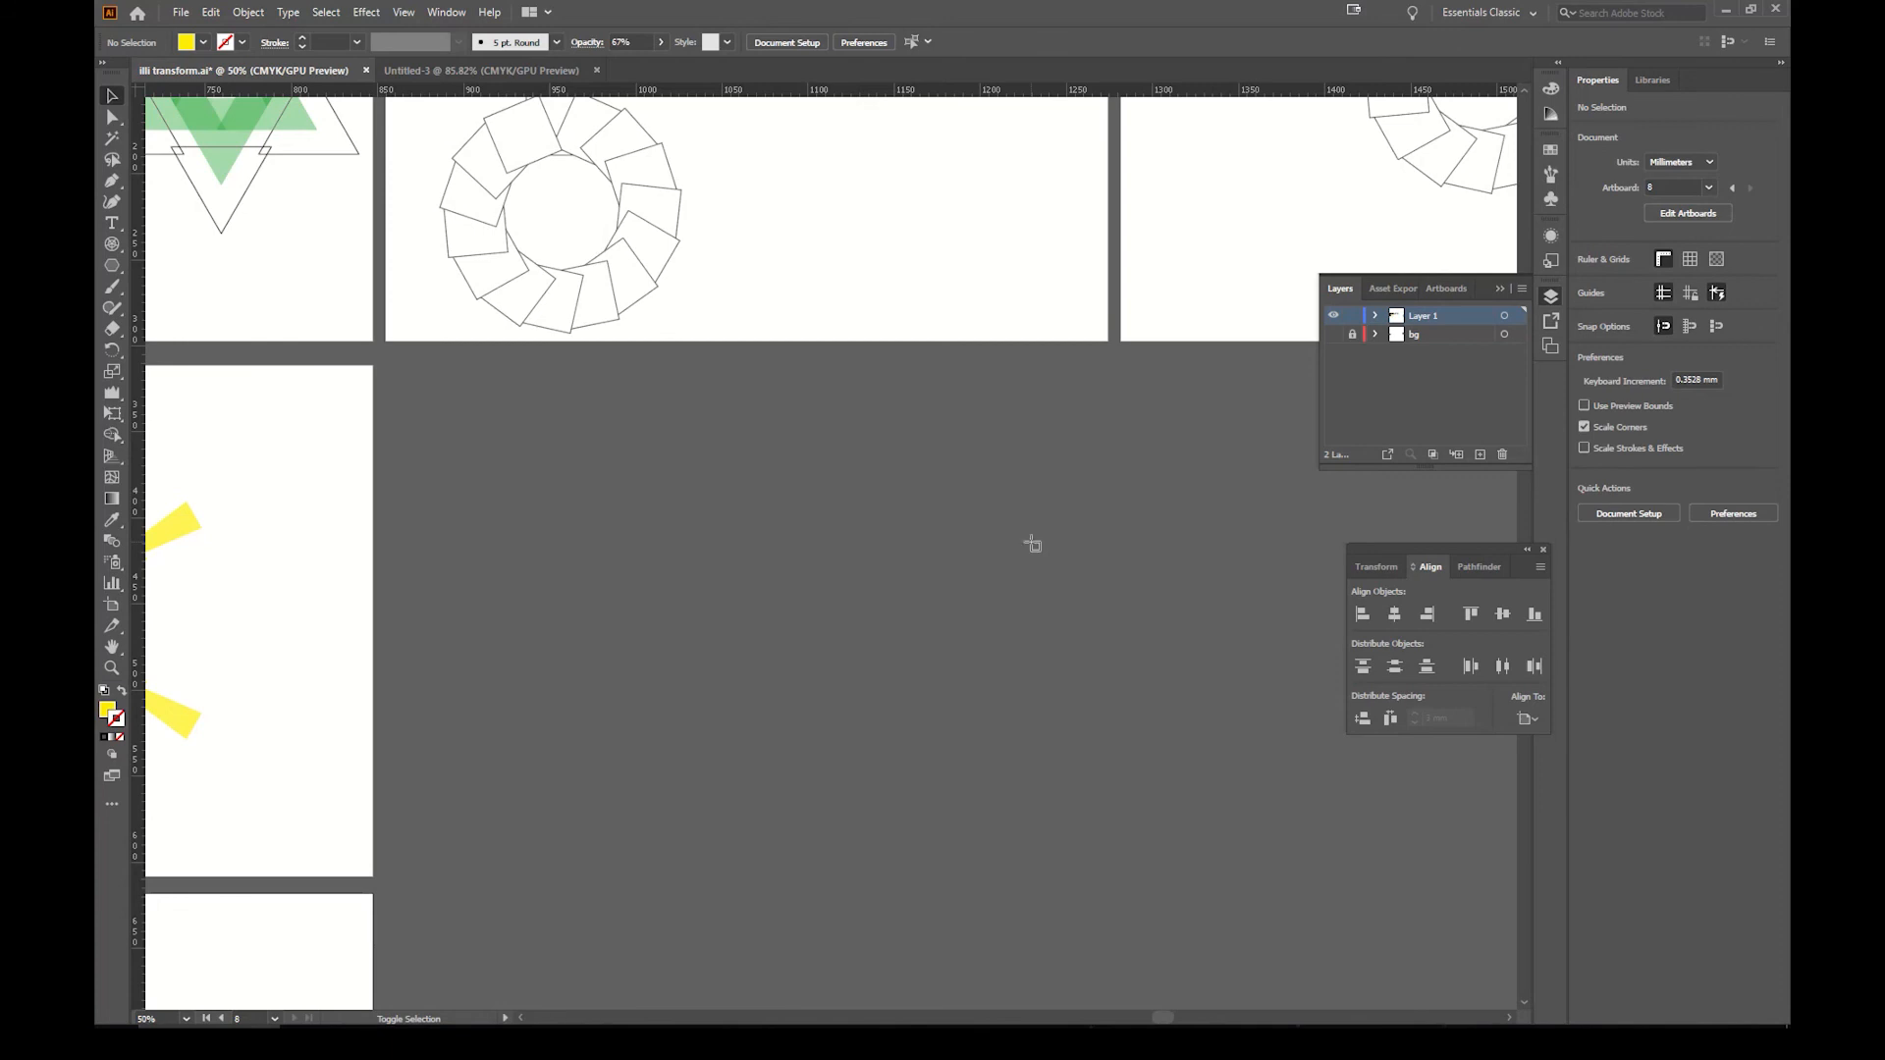
key("shift+o")
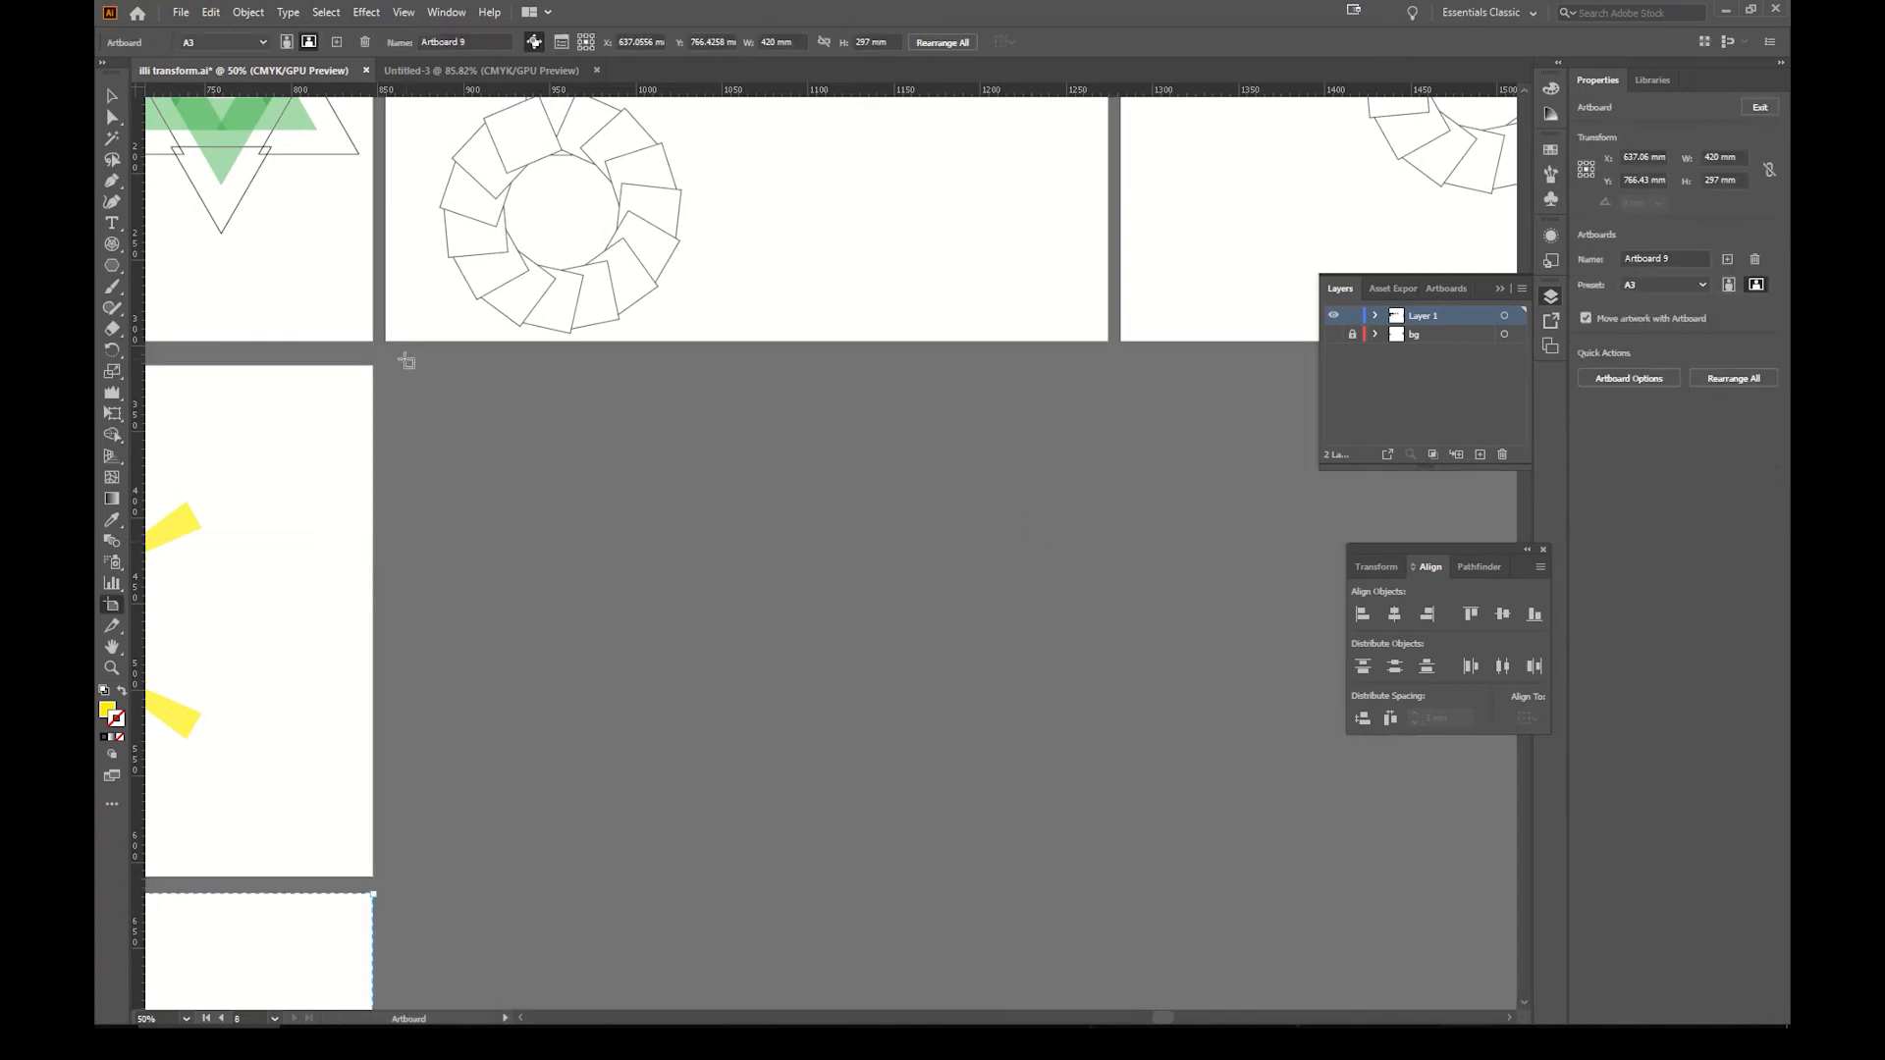
left_click_drag(384, 370, 1109, 877)
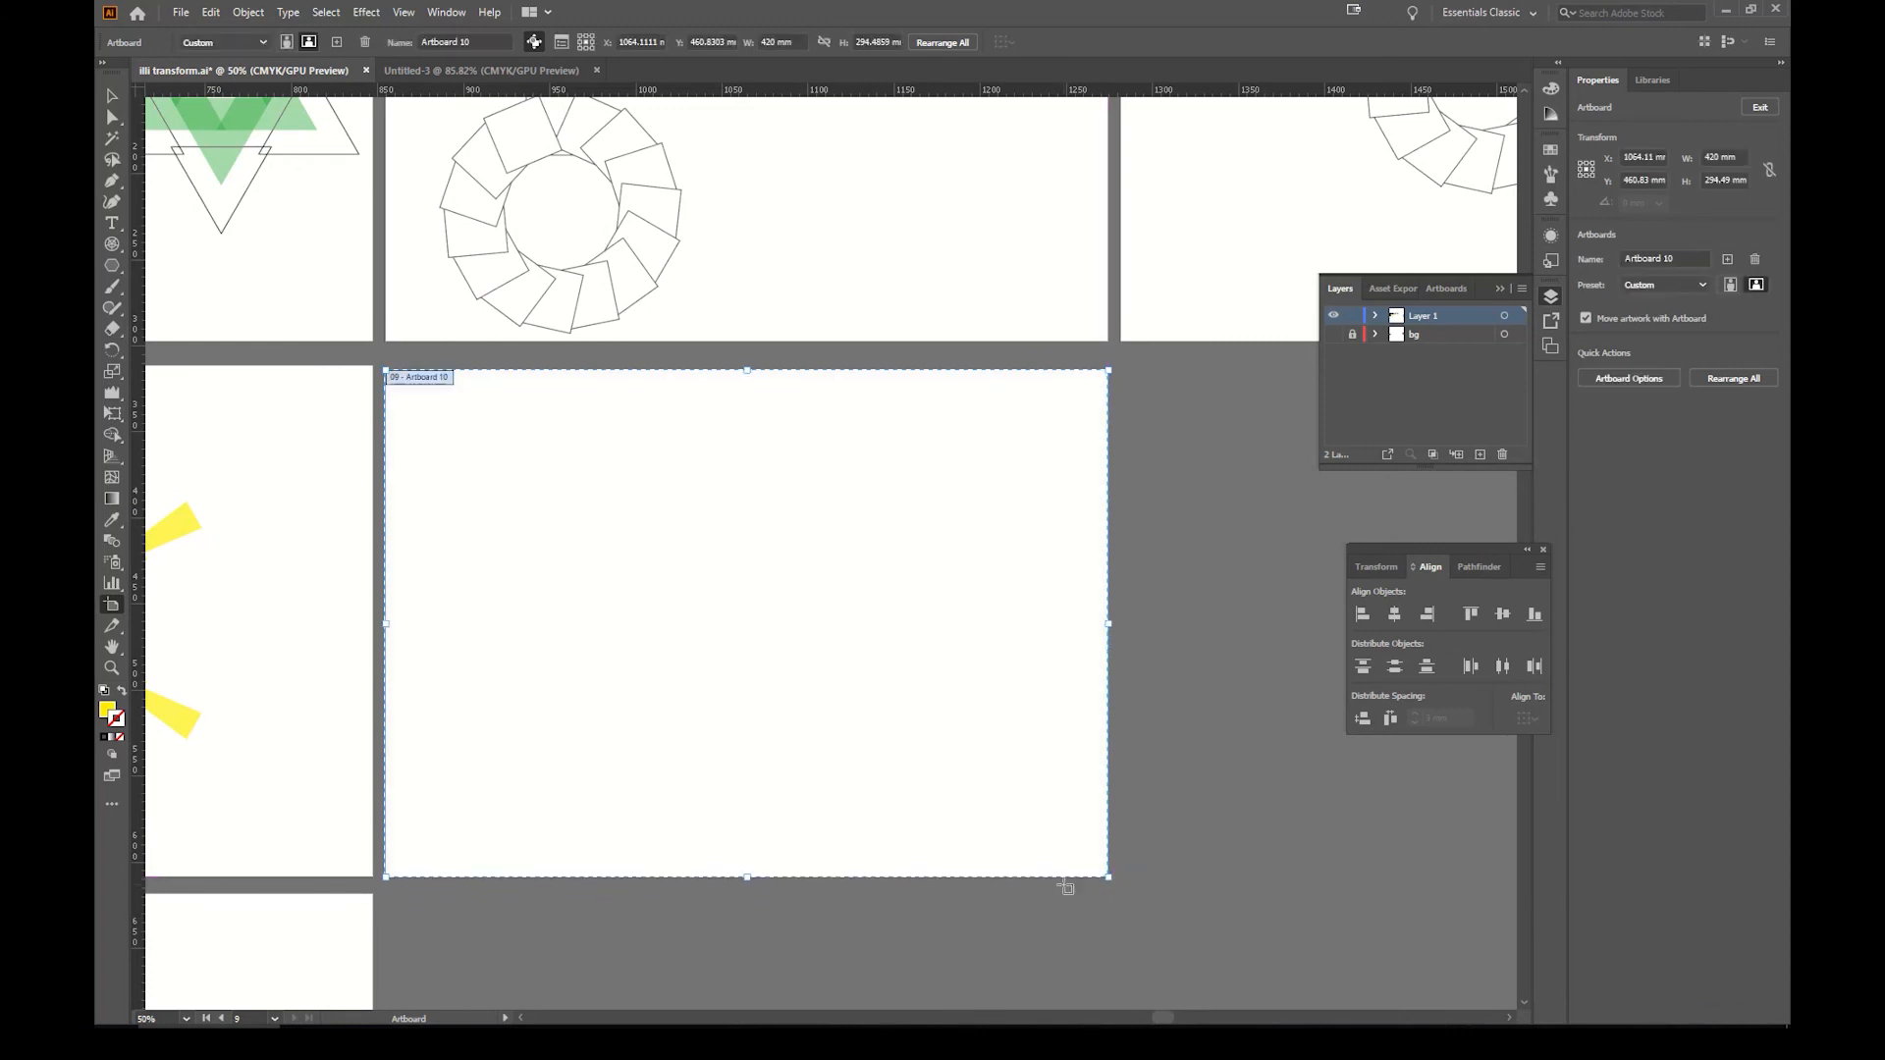
key("Escape")
Step: Draw a square about 53 mm wide near the new artboard's upper part and give it the default white fill and black stroke
key("z")
left_click_drag(716, 585, 909, 568)
key("space")
left_click_drag(874, 557, 950, 484)
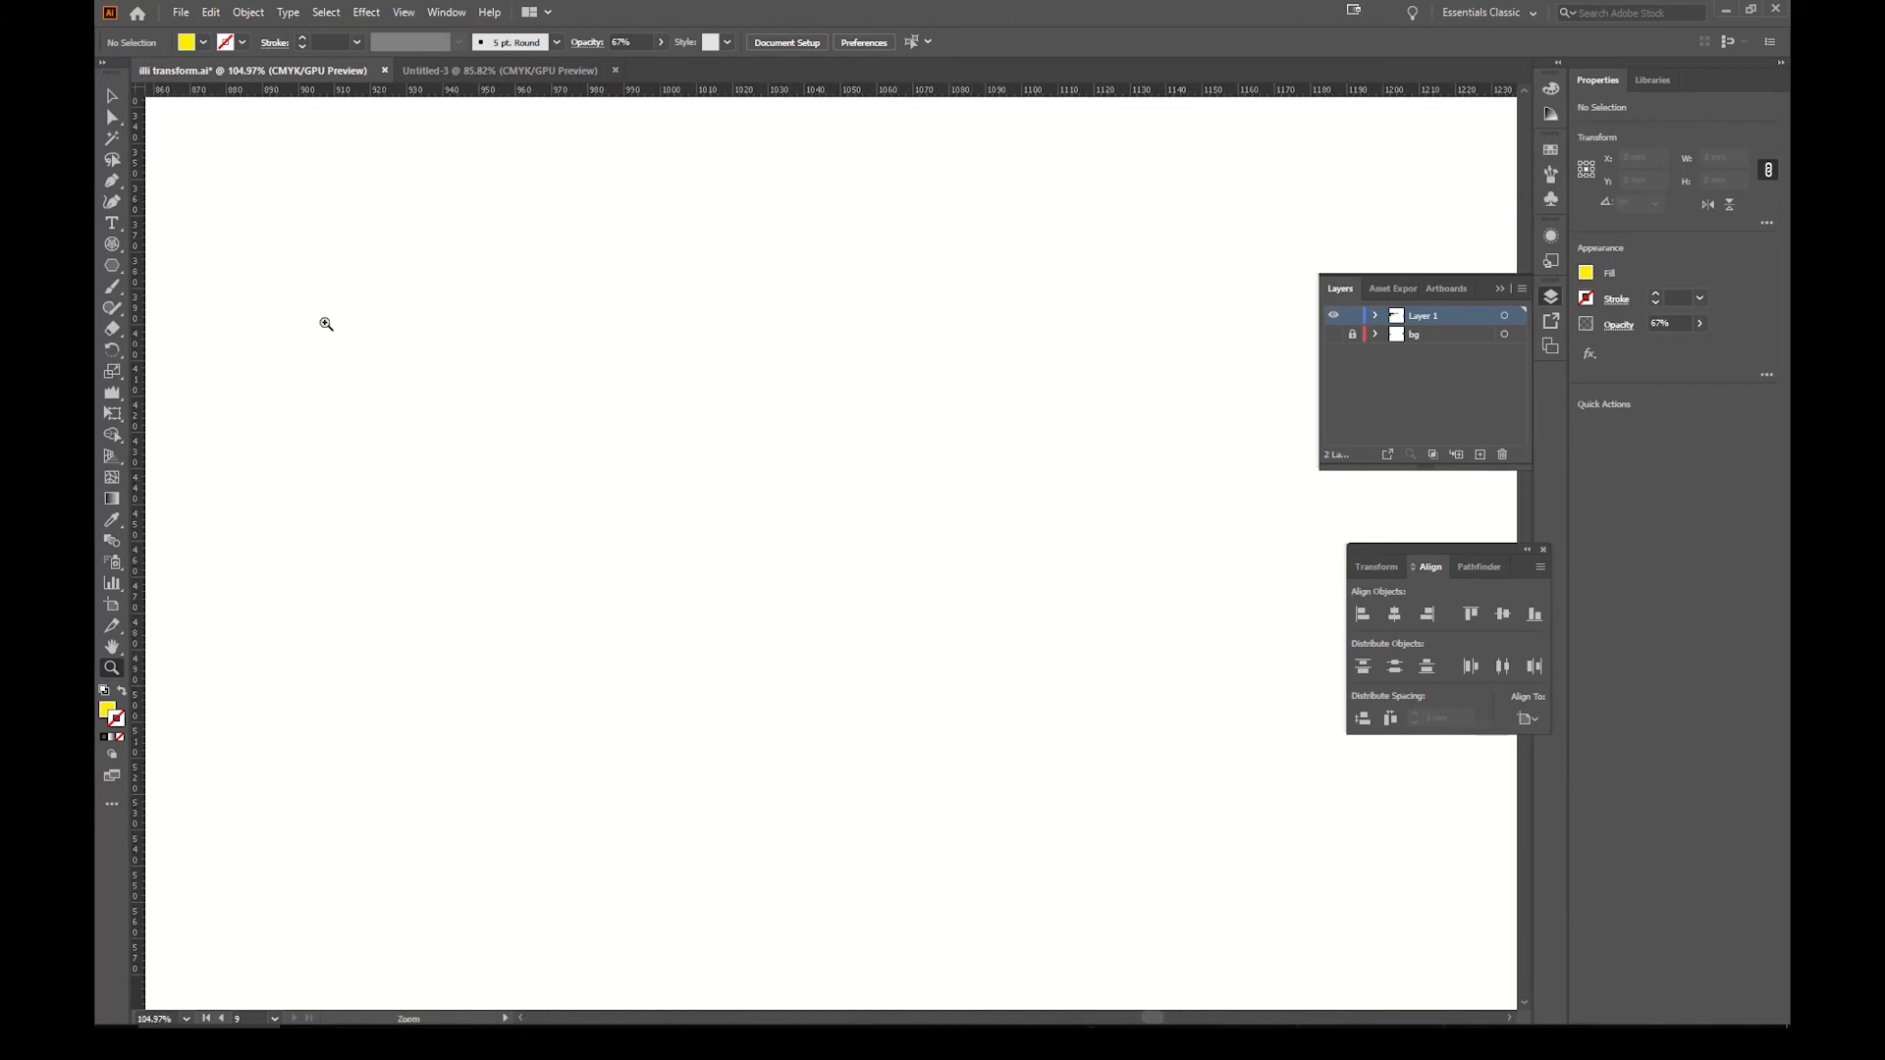
left_click(112, 265)
left_click_drag(116, 271, 187, 261)
left_click_drag(645, 220, 837, 411)
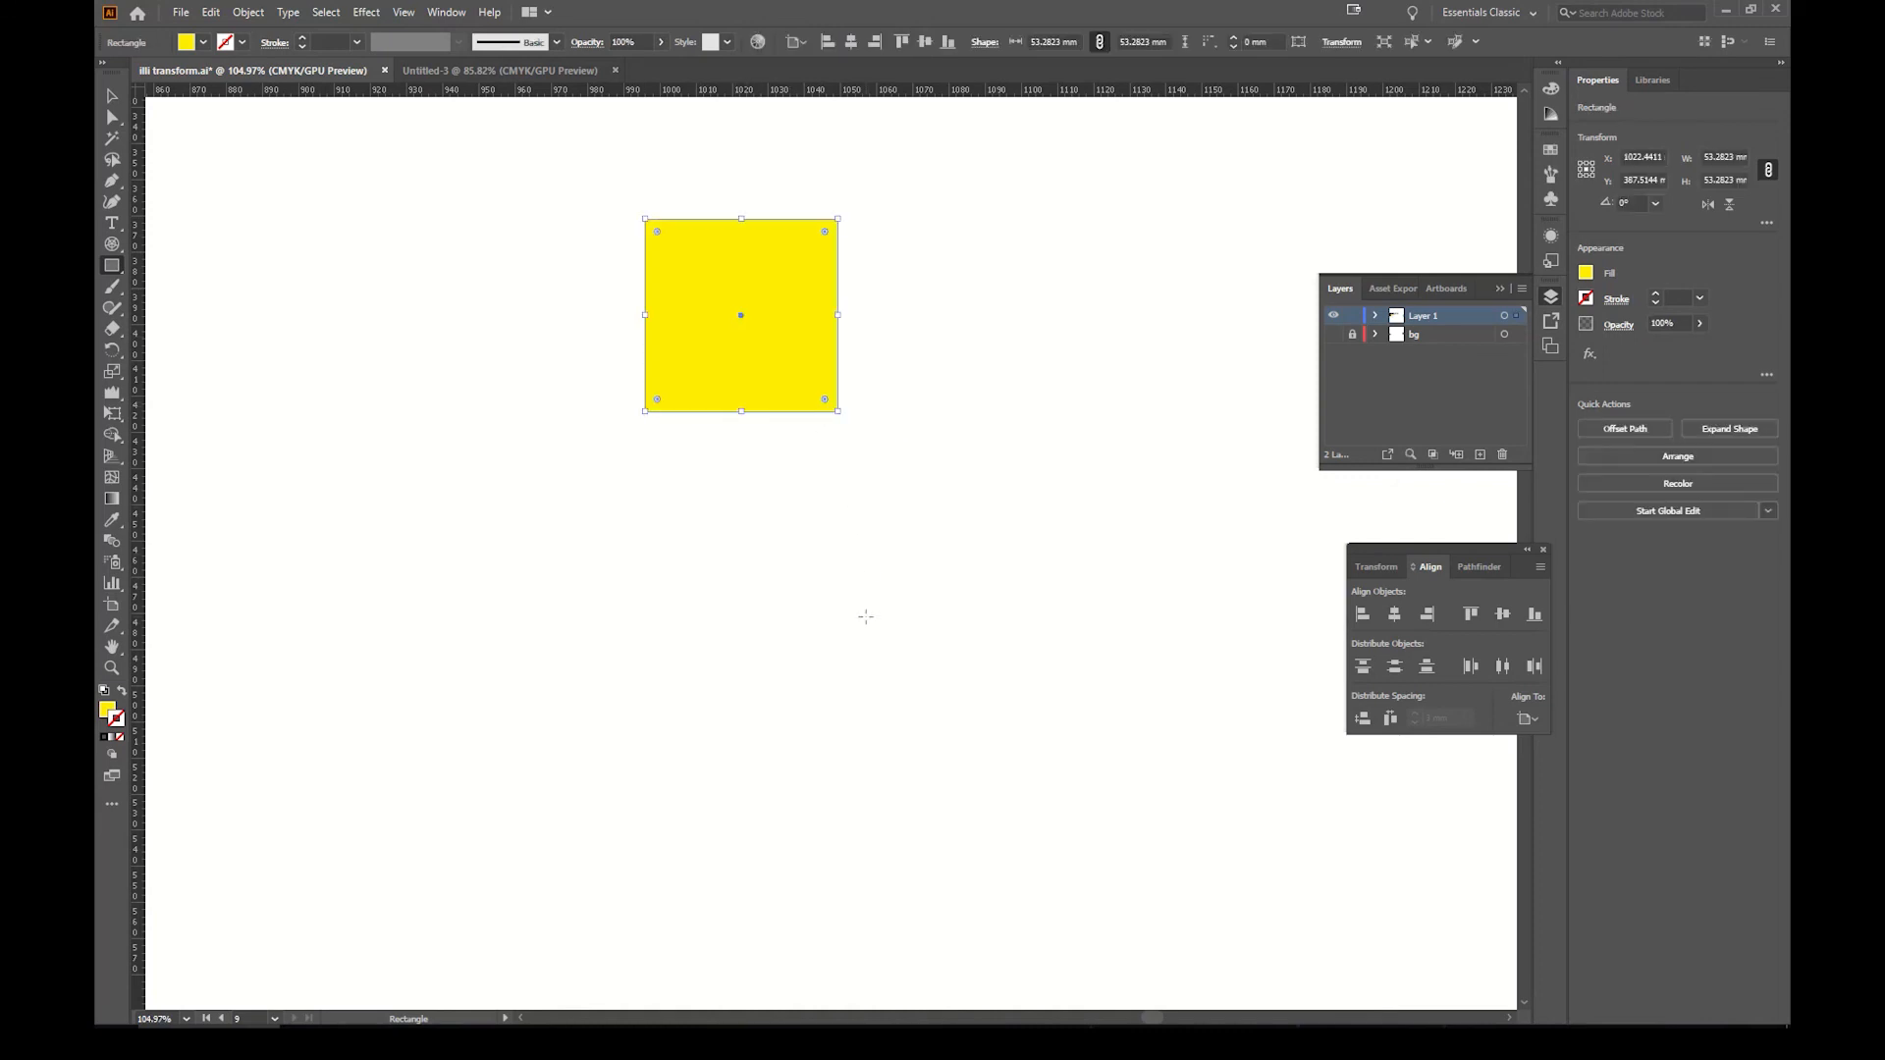
left_click(104, 691)
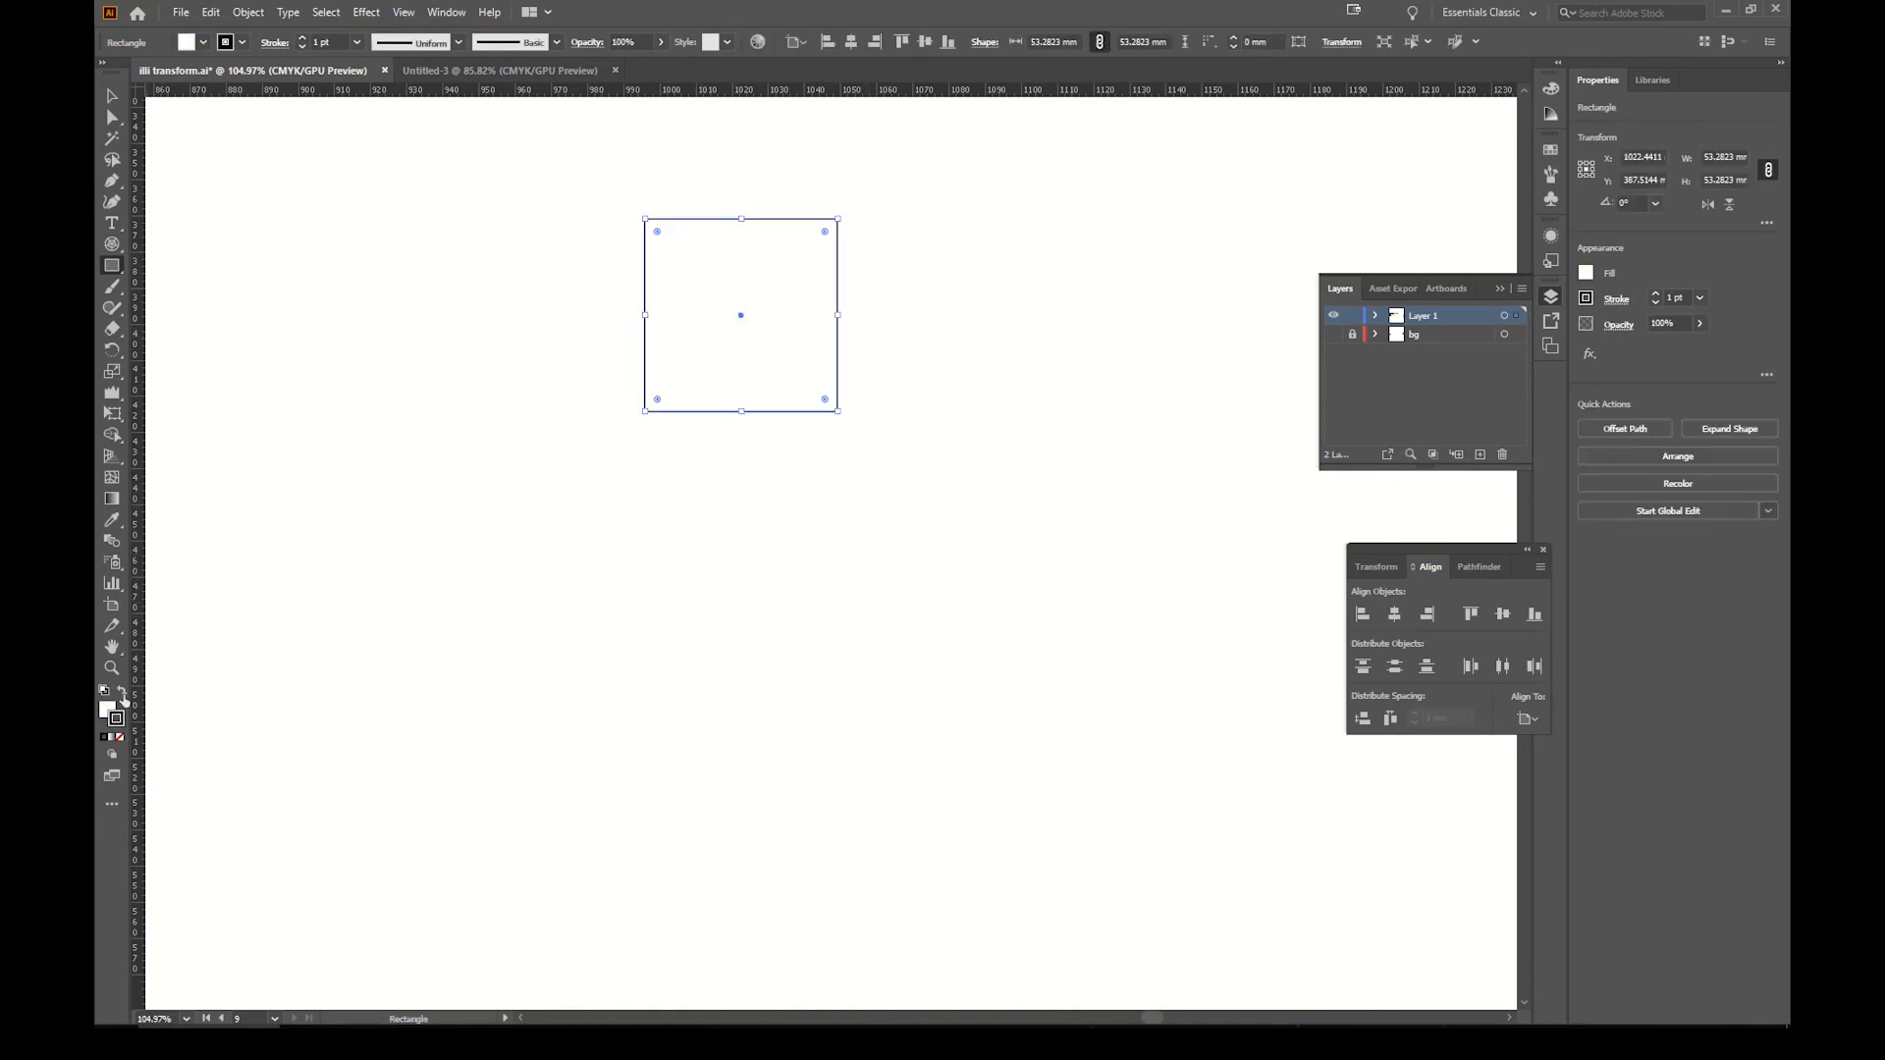
key("v")
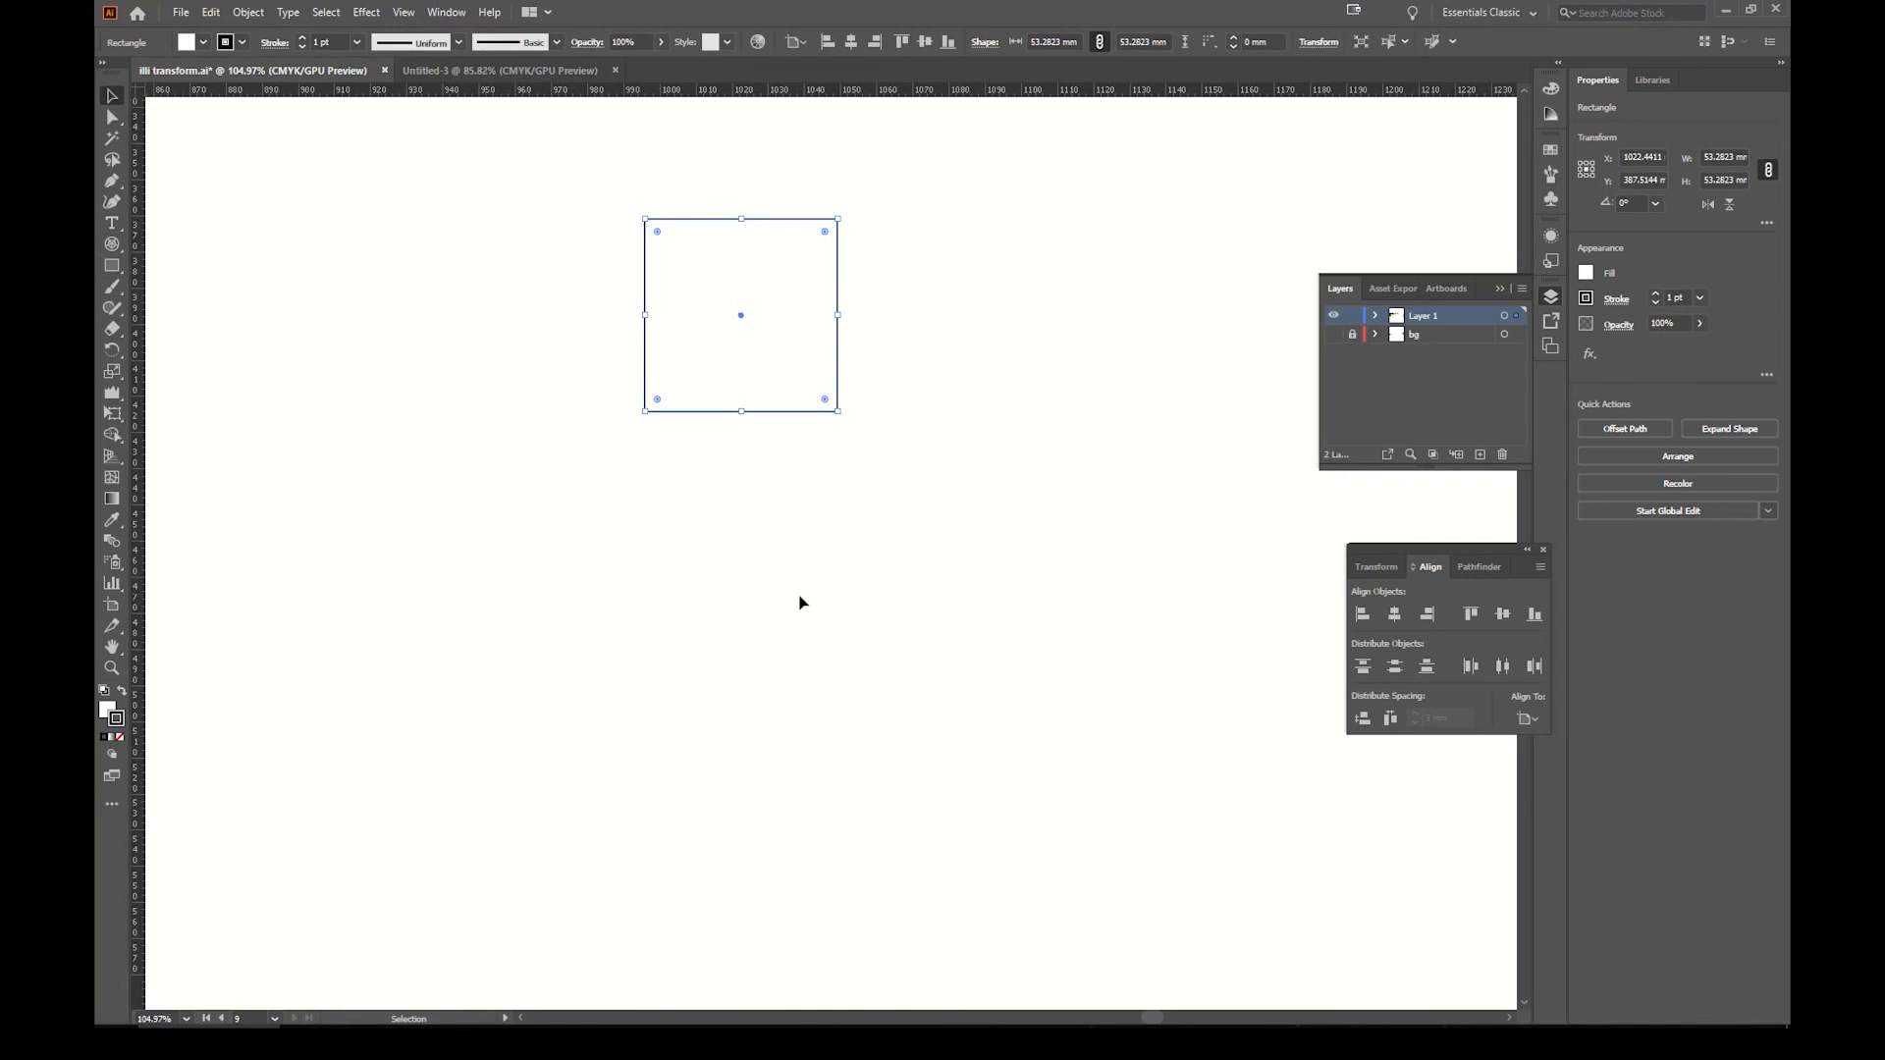
key("r")
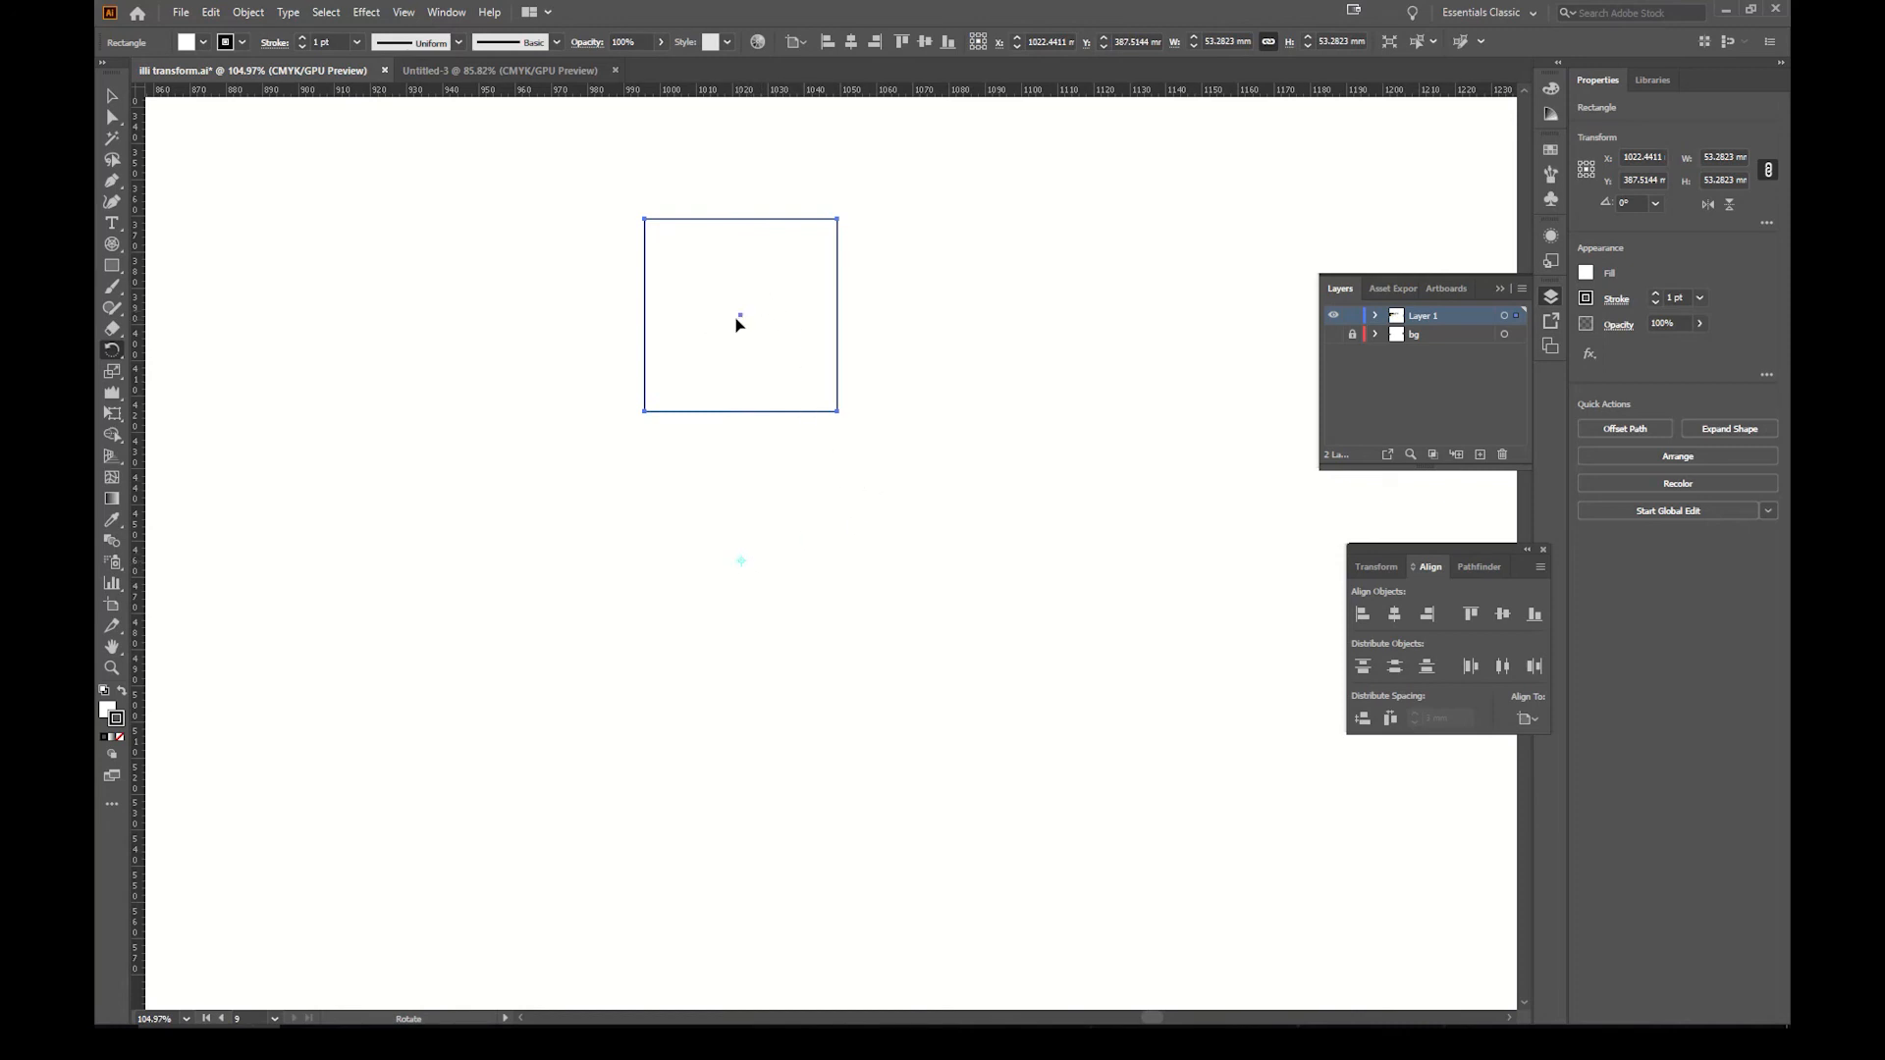
left_click_drag(740, 319, 767, 327)
left_click_drag(765, 327, 766, 327)
left_click(779, 334, "alt")
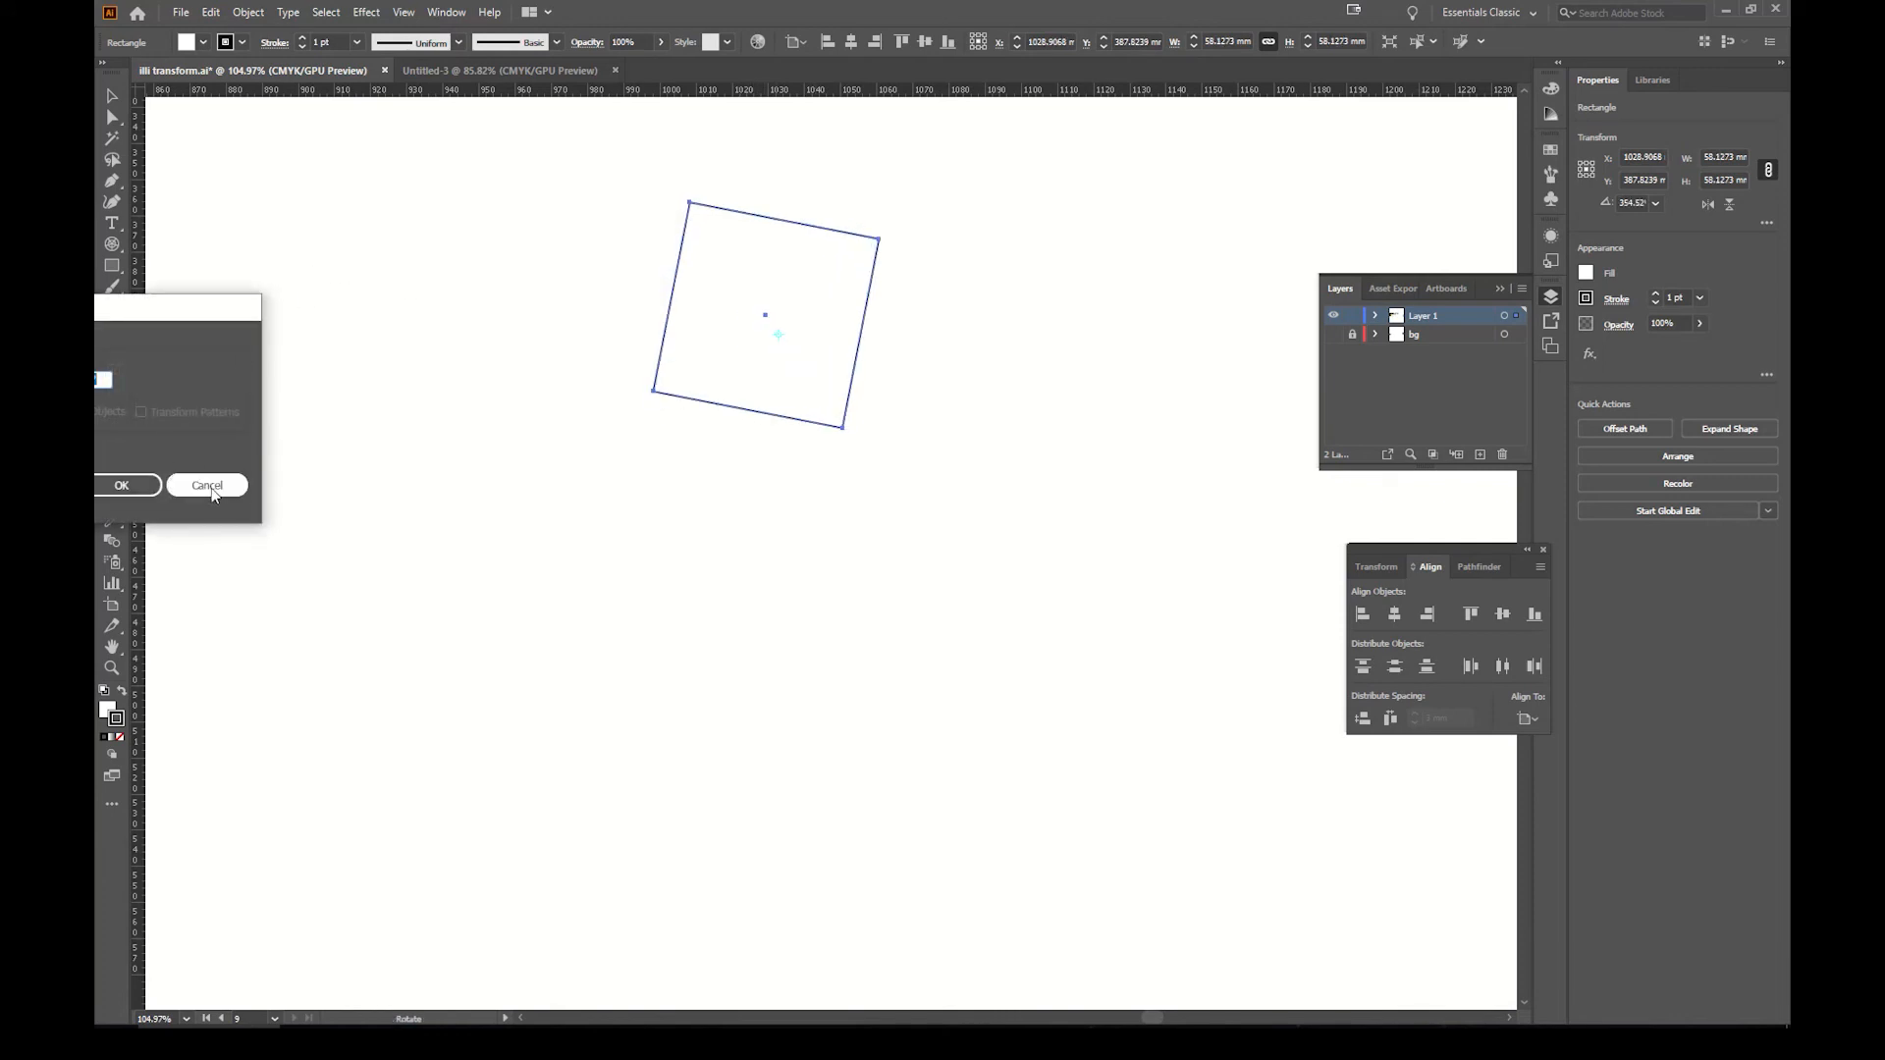
left_click(210, 487)
key("ctrl+z")
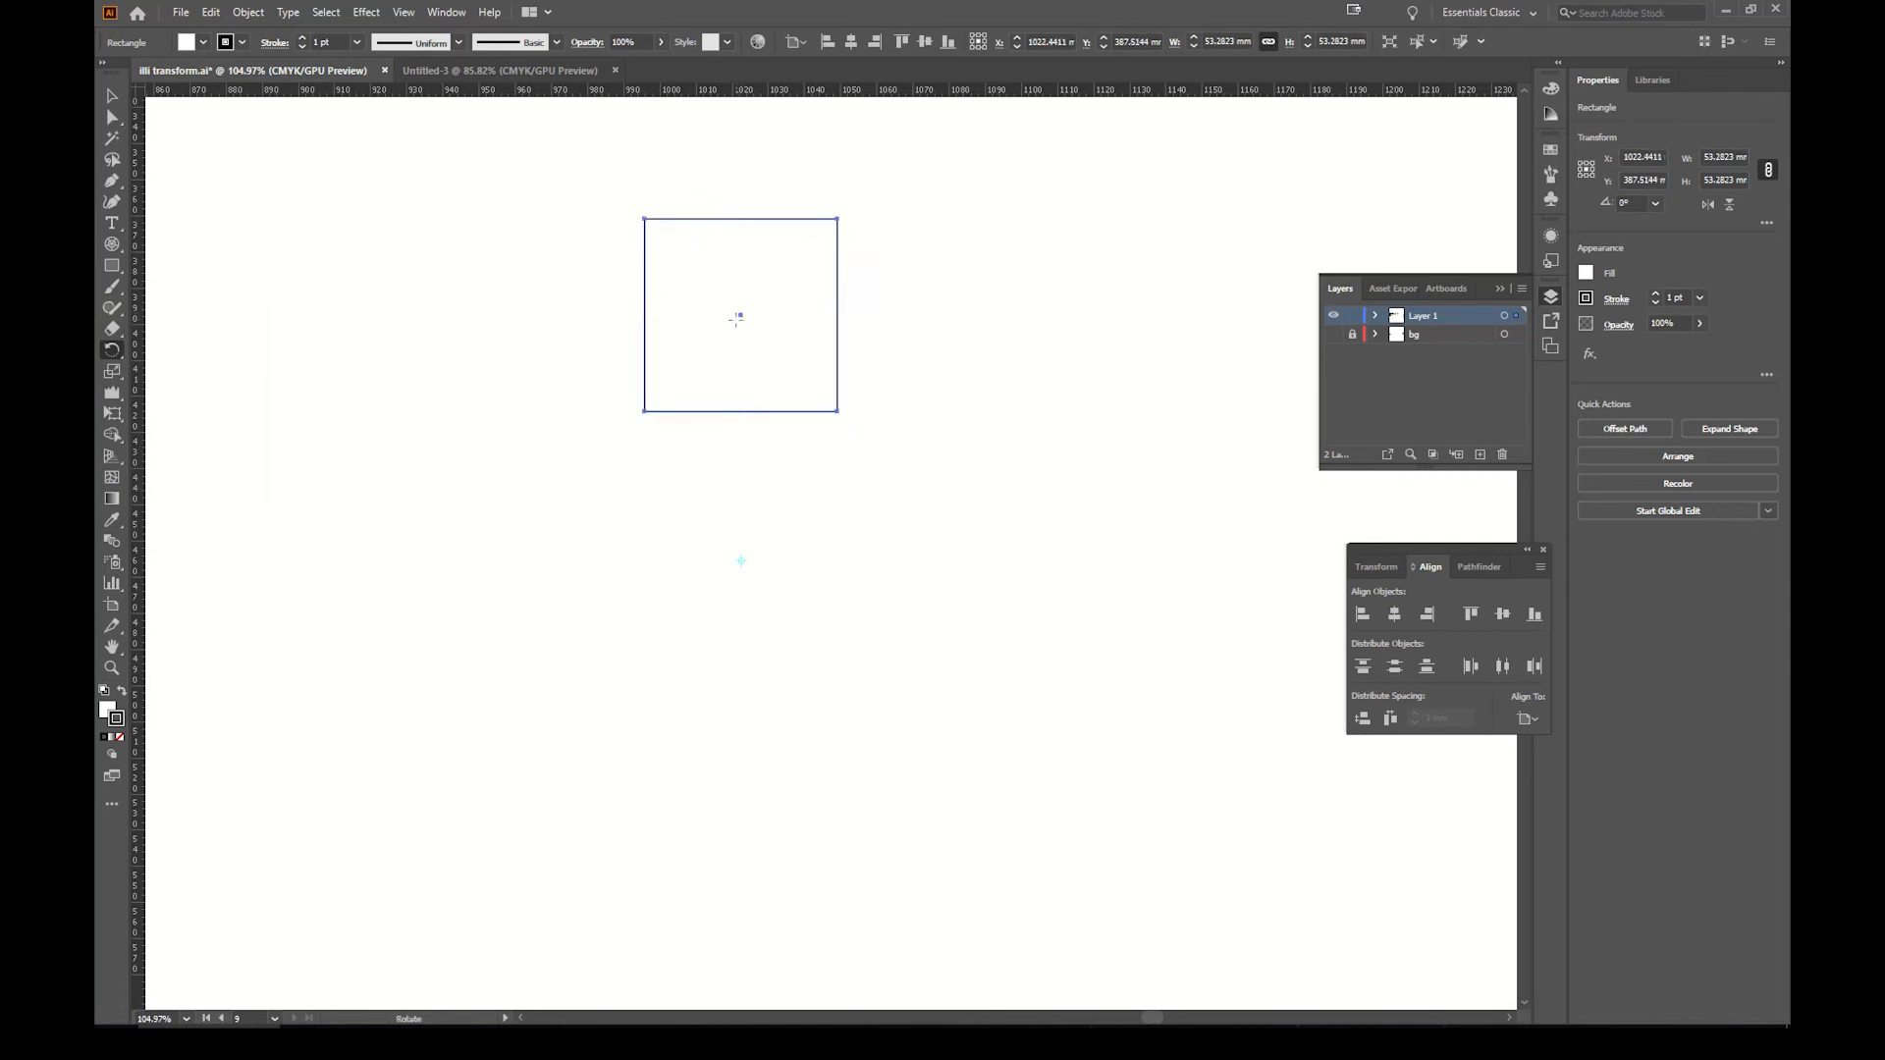
Step: Rotate a copy of the square slightly clockwise about a point below it and repeat the copy until the ring closes
left_click_drag(739, 314, 803, 353)
left_click(803, 354, "alt")
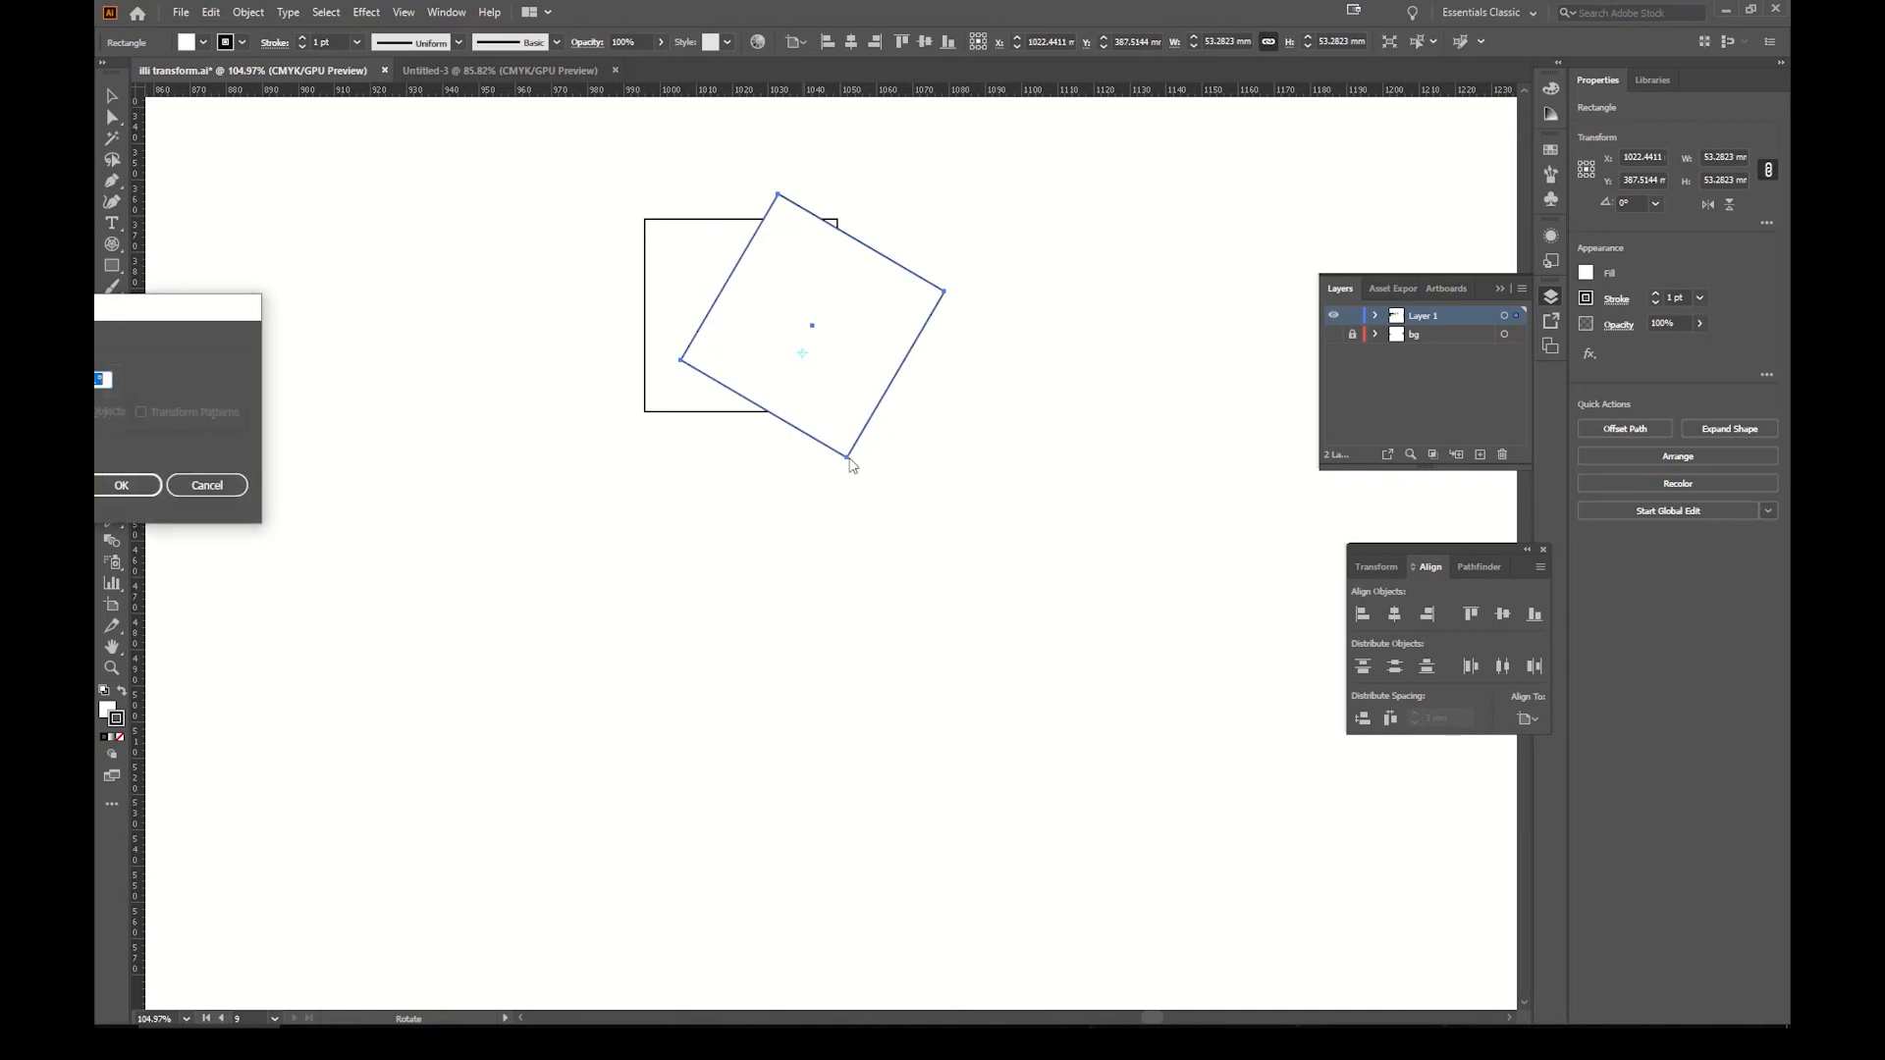
left_click(236, 483)
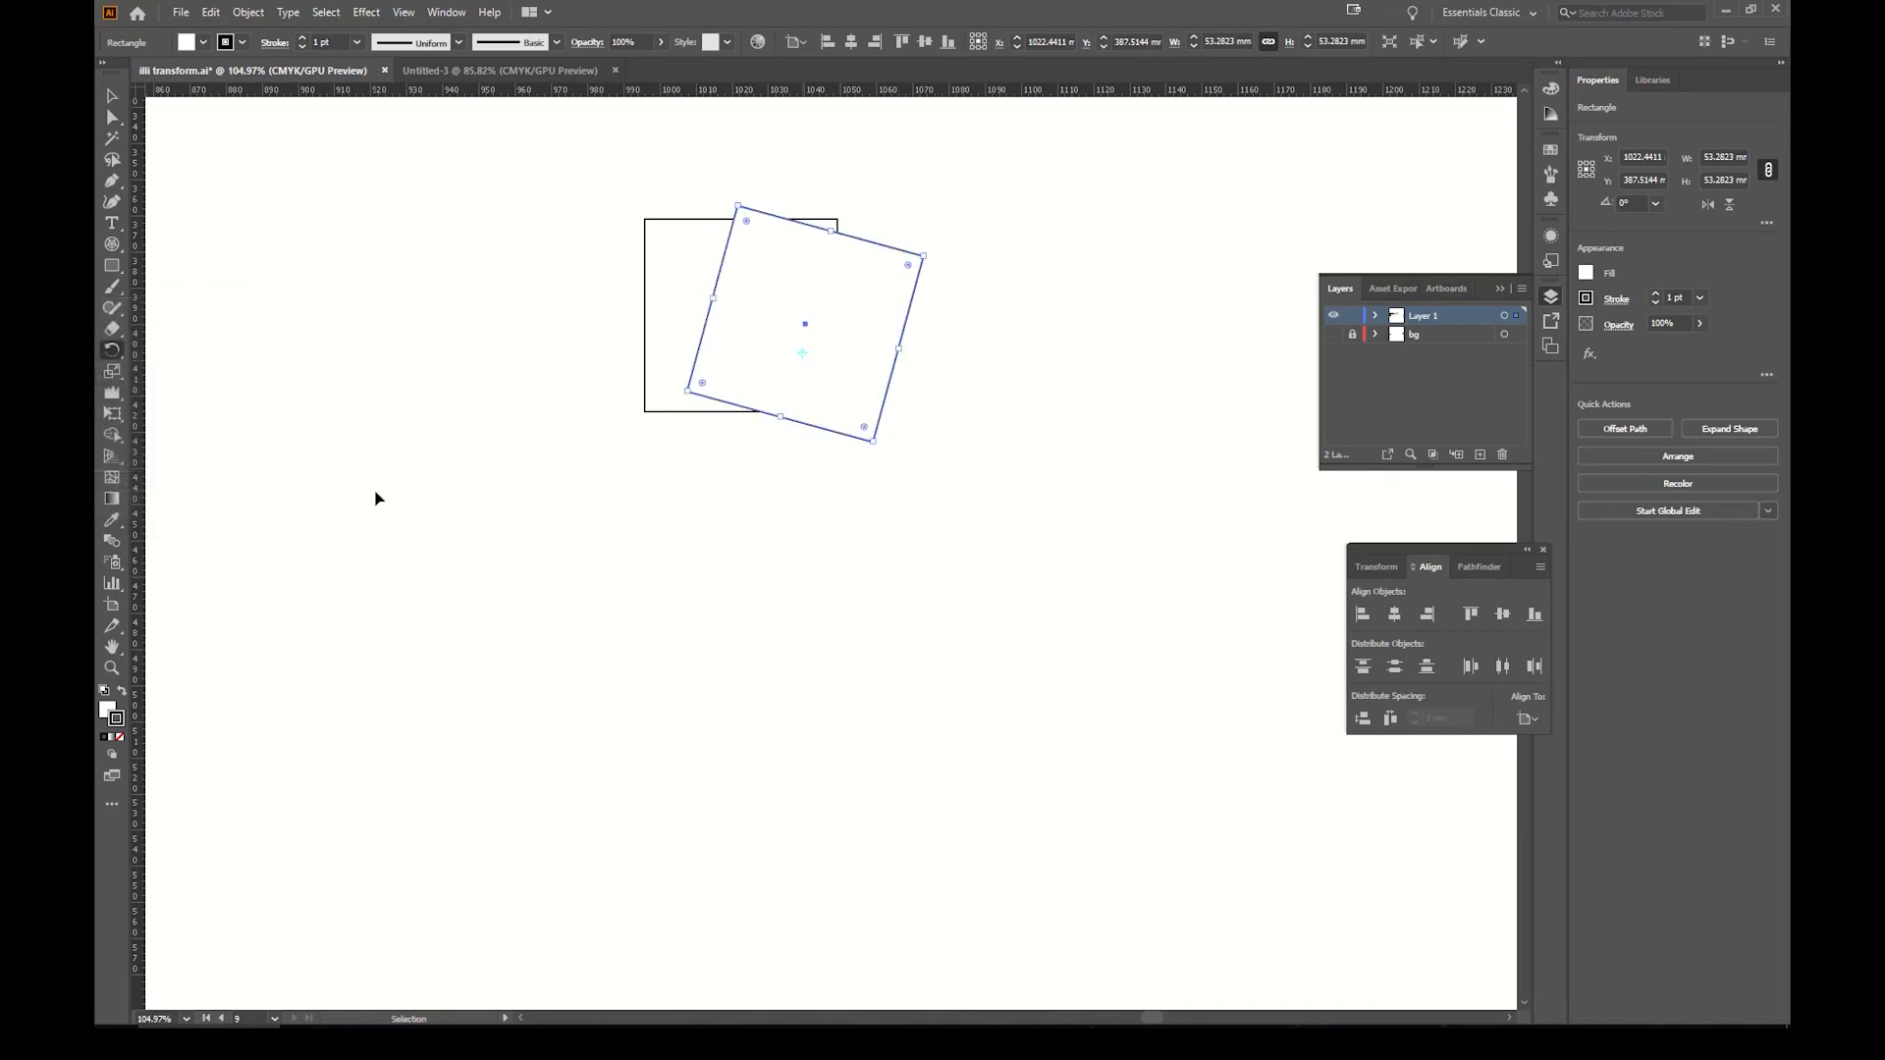
key("ctrl+d")
key("ctrl+d")
key("ctrl+d")
key("ctrl+d")
key("ctrl+d")
key("ctrl+d")
key("ctrl+d")
key("ctrl+d")
key("ctrl+d")
key("ctrl+d")
key("ctrl+d")
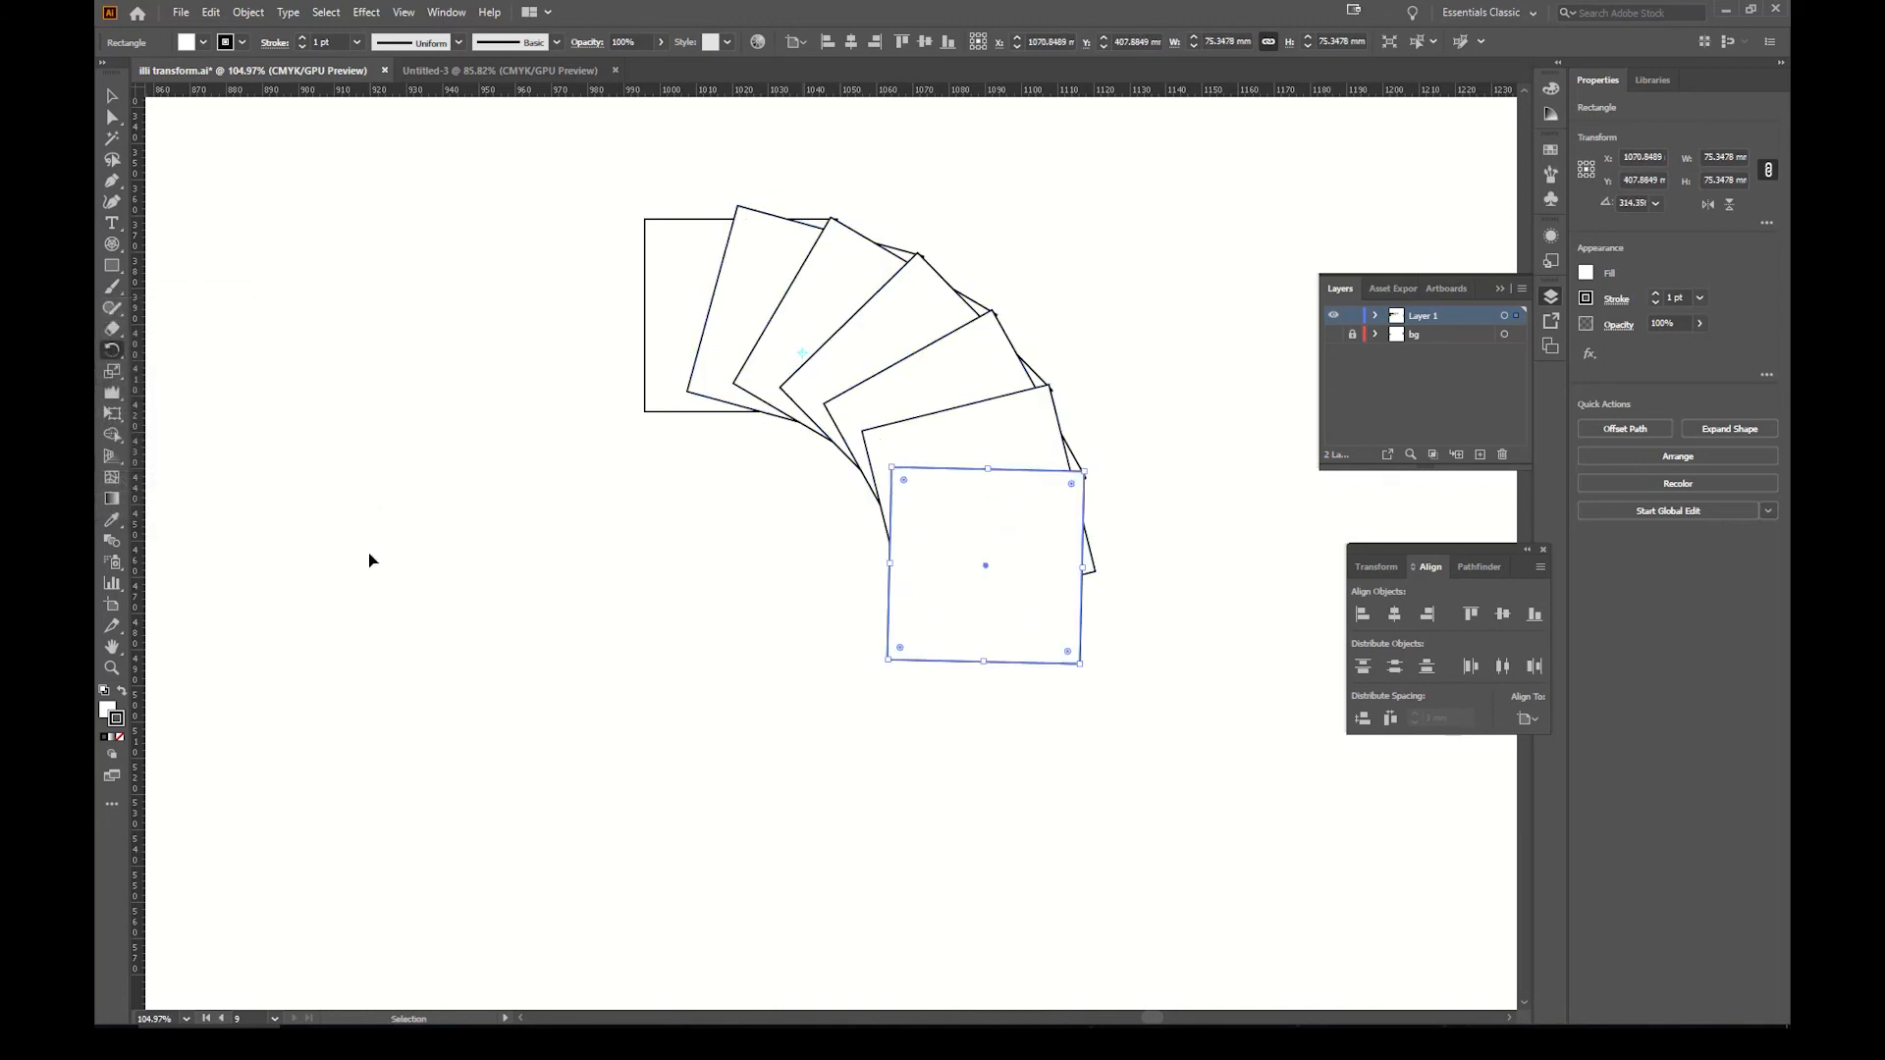
key("ctrl+d")
key("ctrl+d")
key("ctrl+d")
key("ctrl+d")
key("ctrl+d")
key("ctrl+d")
key("ctrl+d")
key("ctrl+d")
key("ctrl+d")
key("ctrl+d")
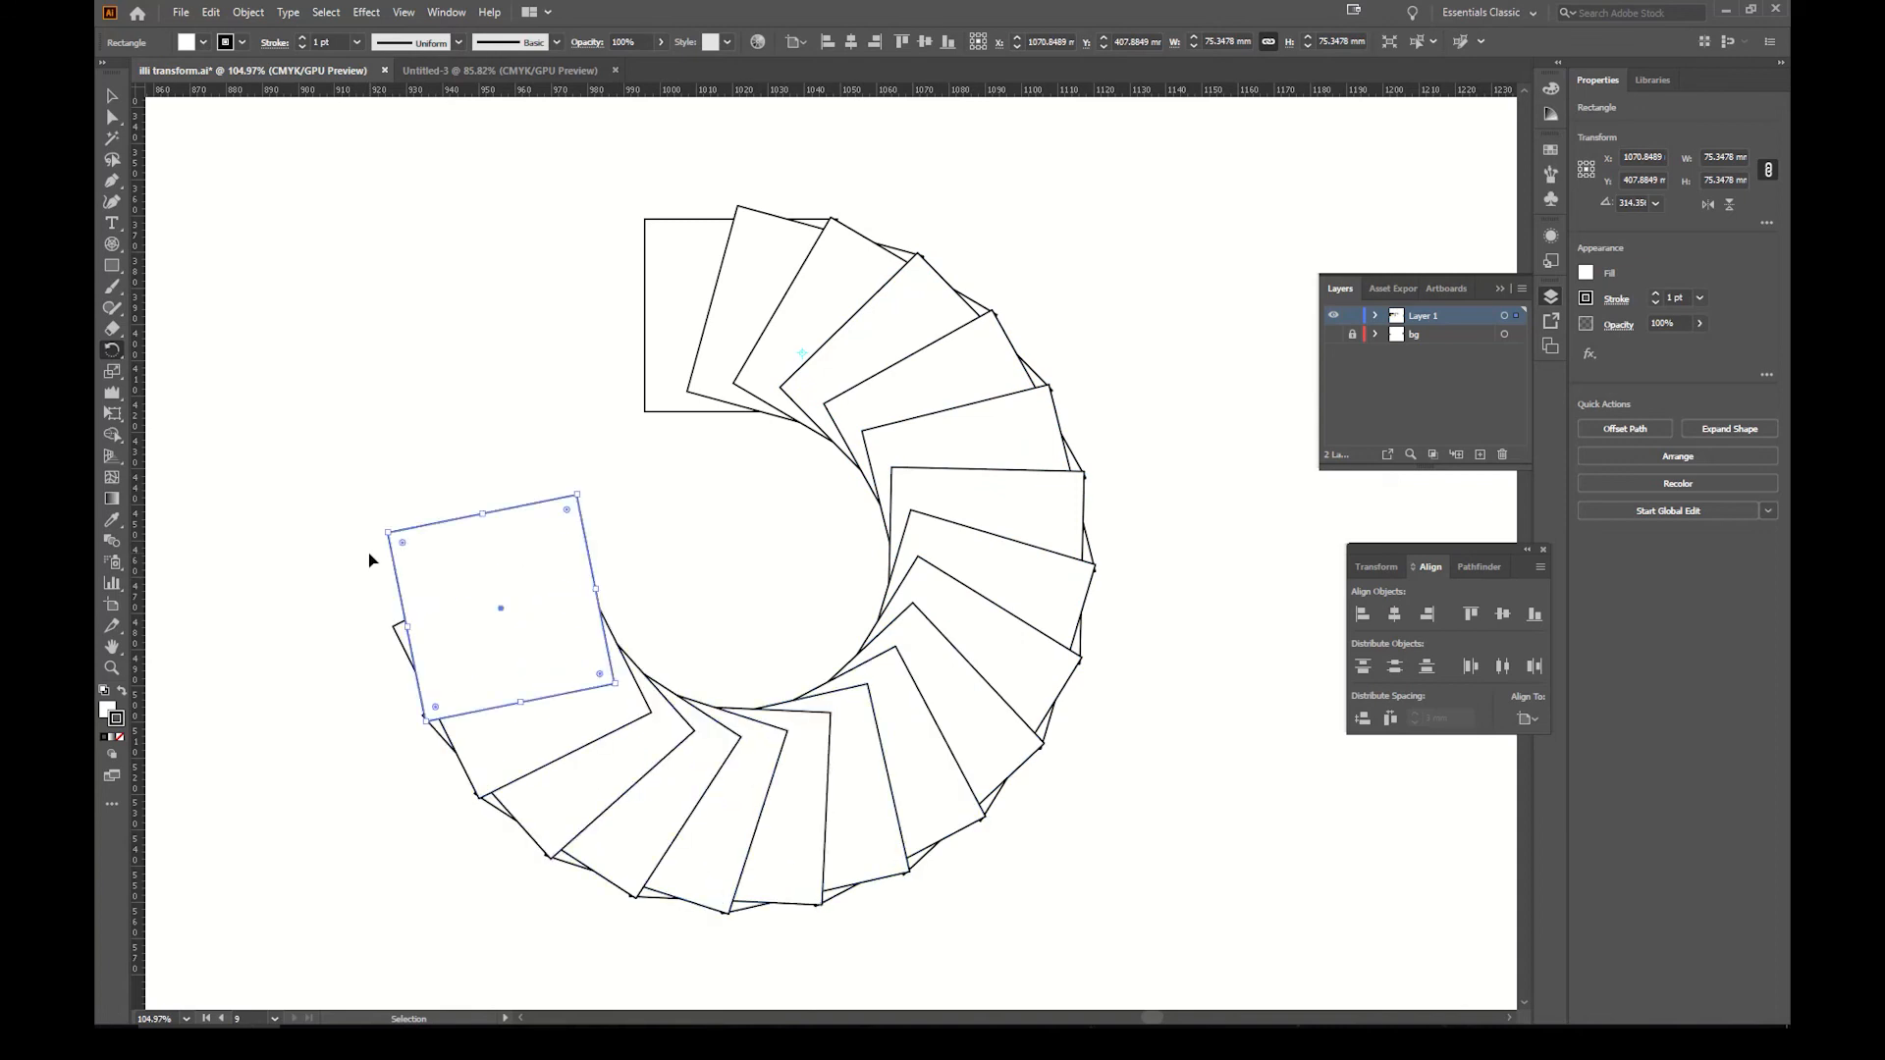
key("ctrl+d")
key("r")
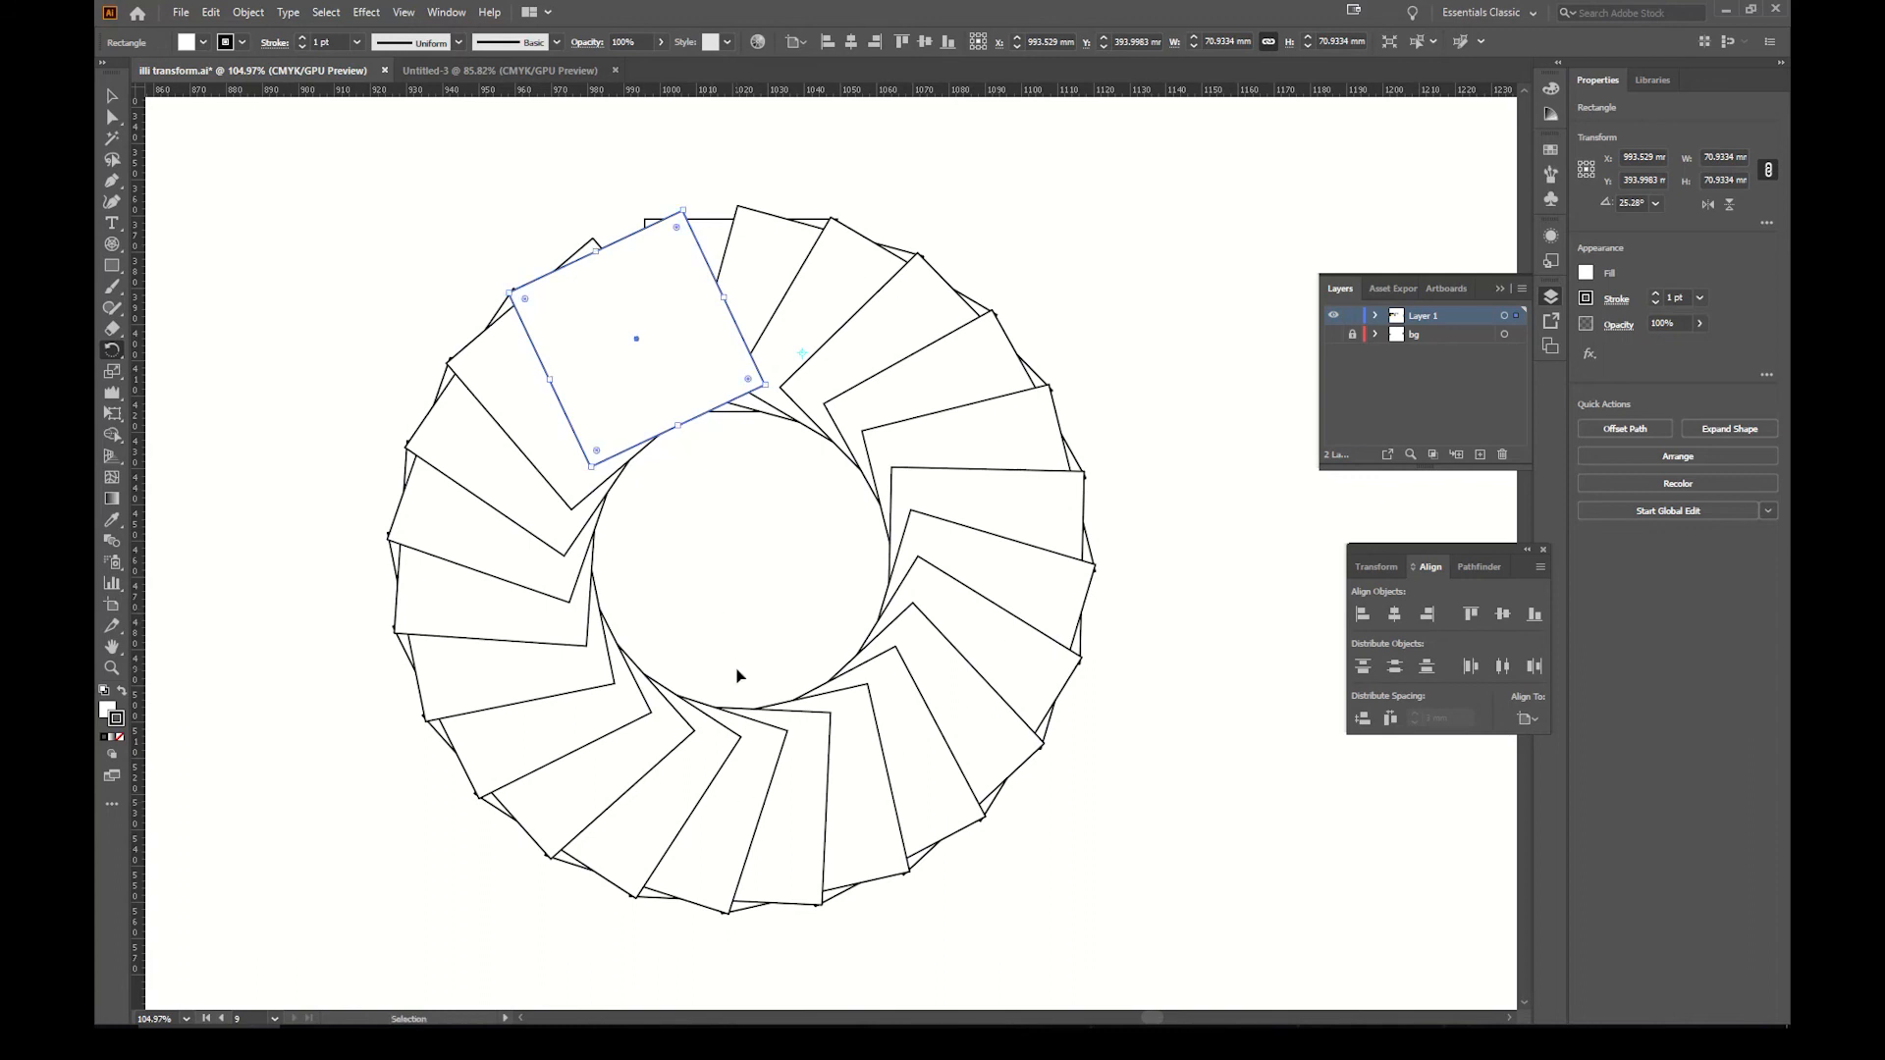
Step: Send the last square of the ring to the back of the stacking order
key("v")
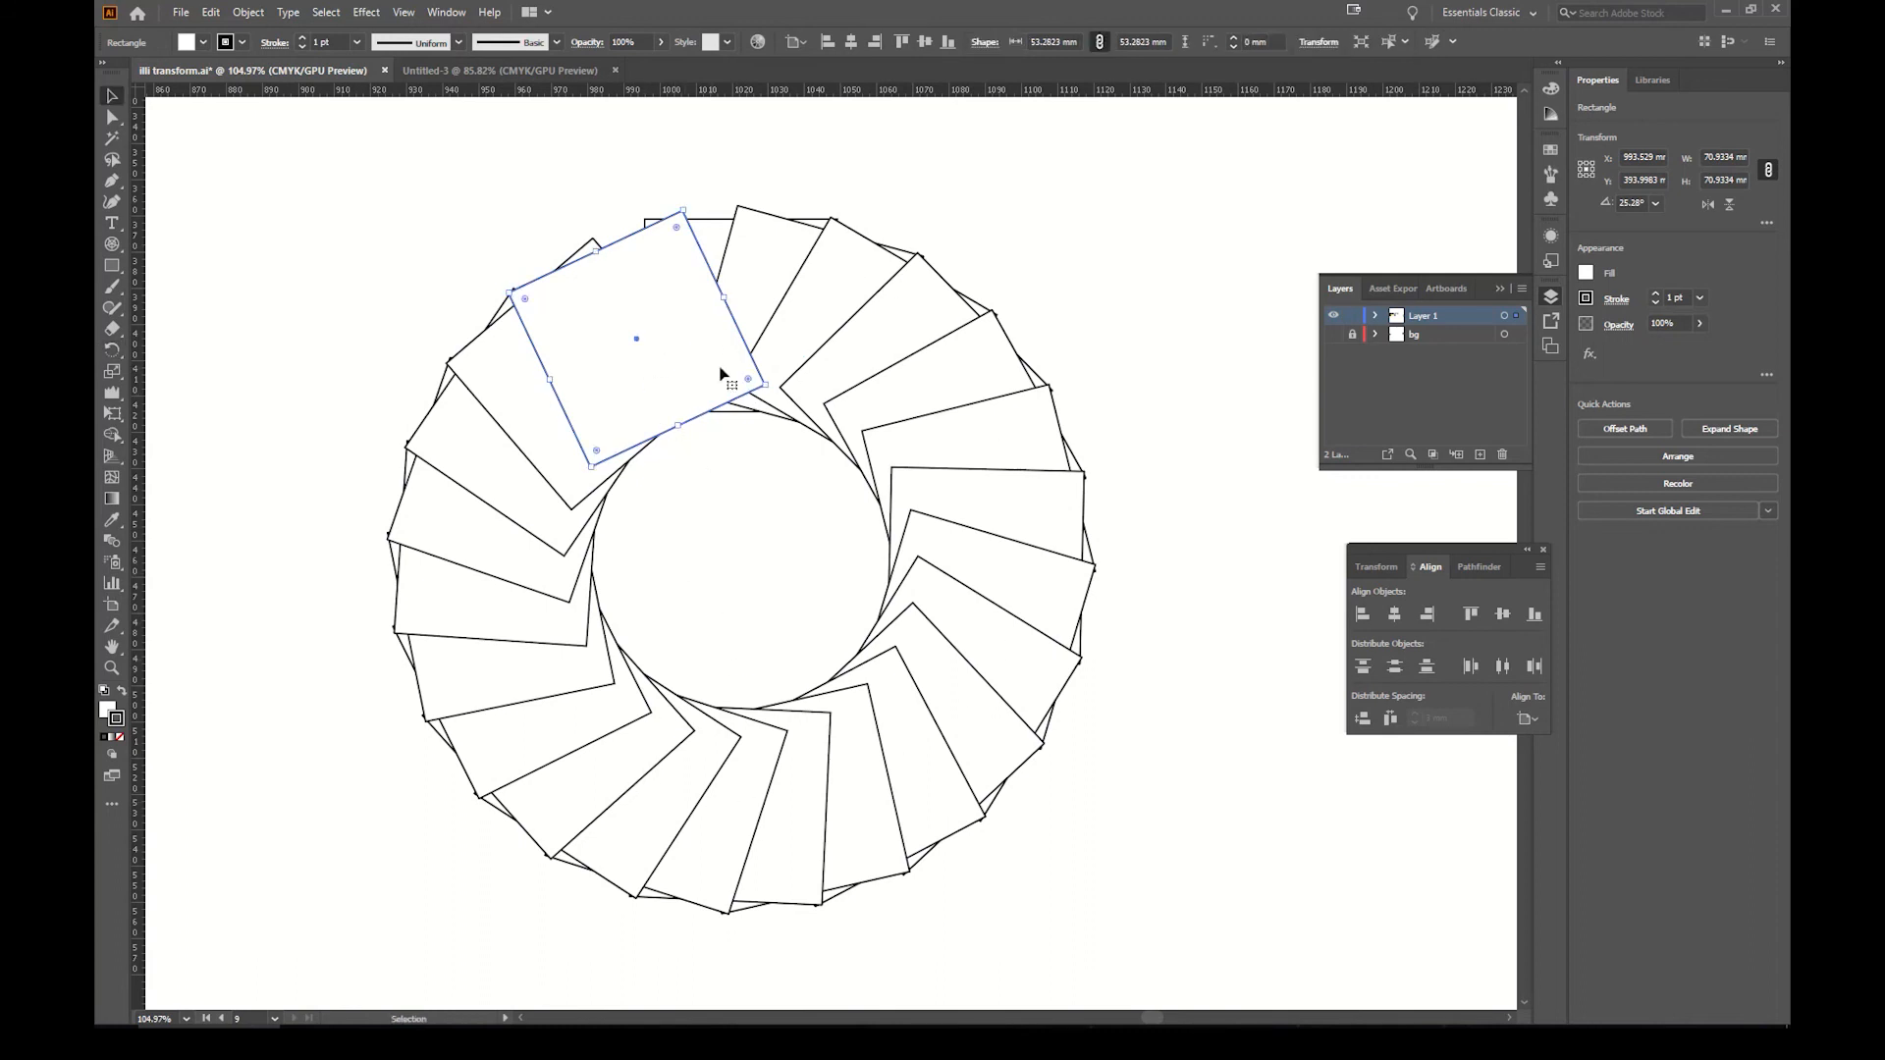
right_click(647, 263)
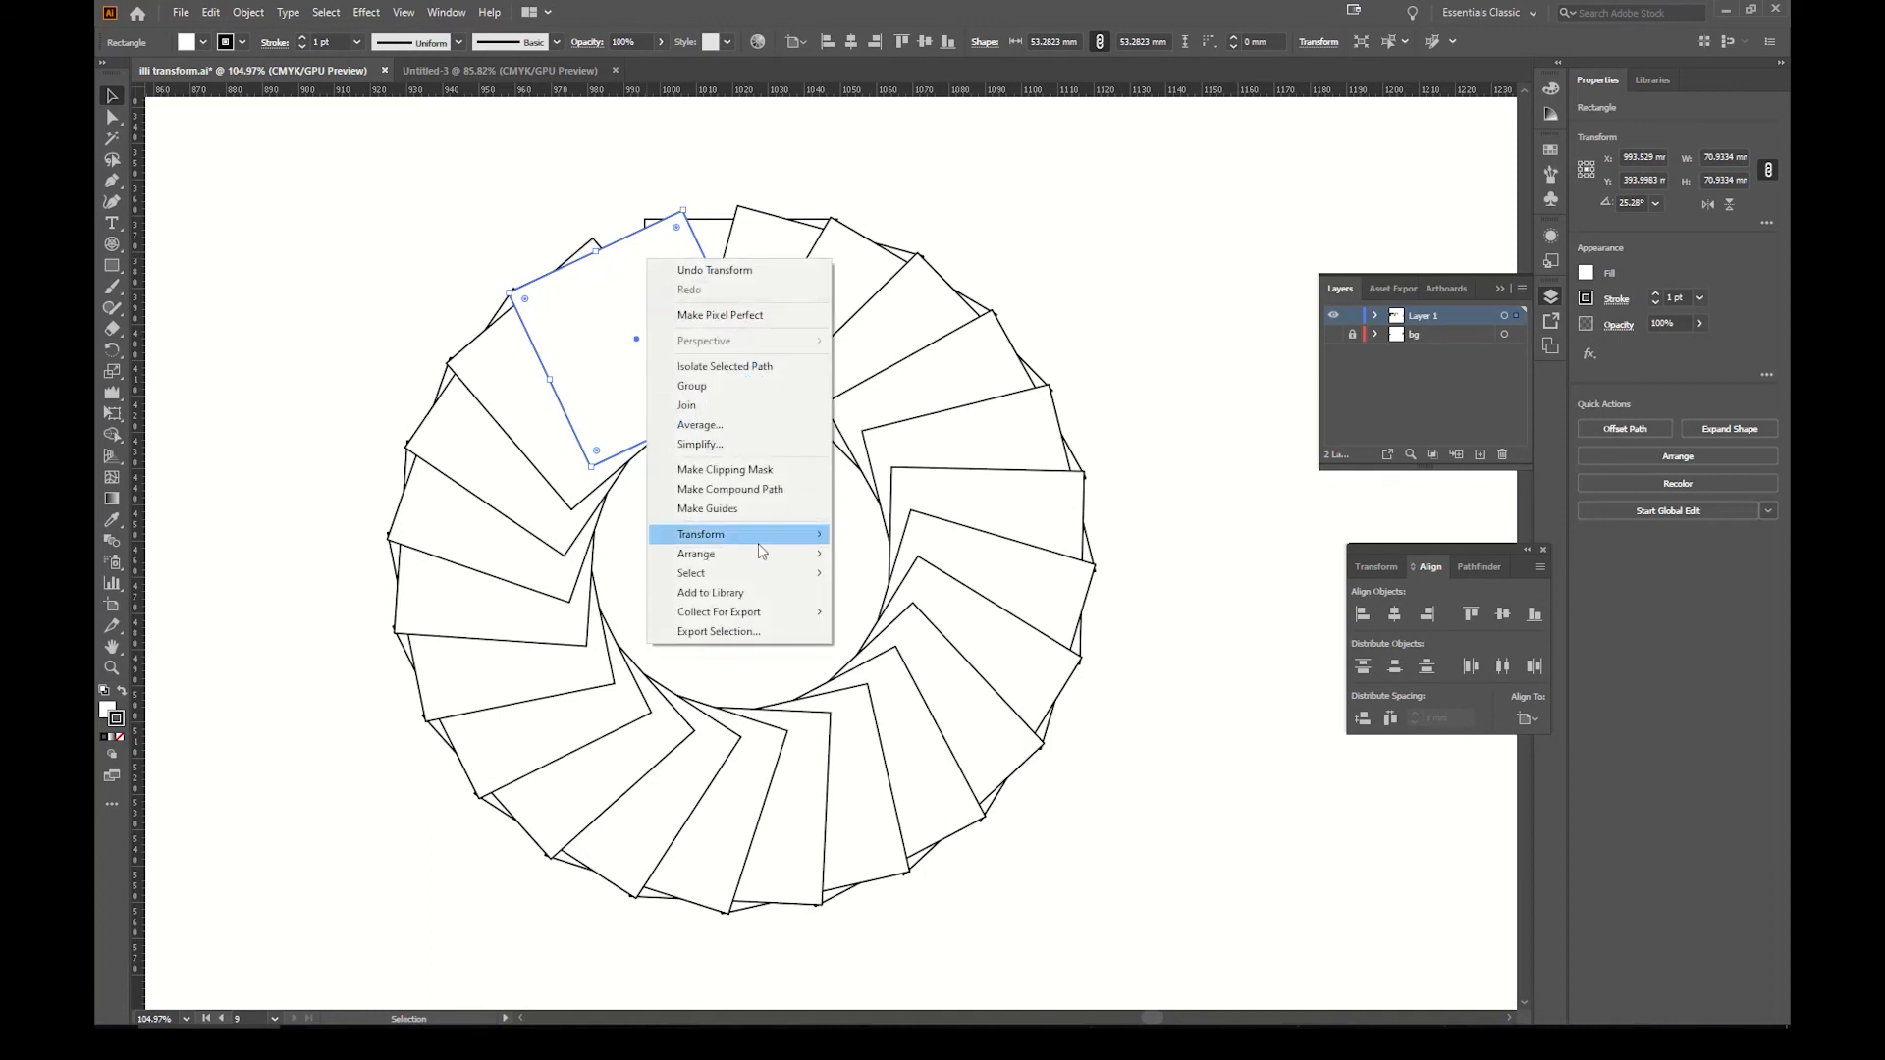
mouse_move(803, 553)
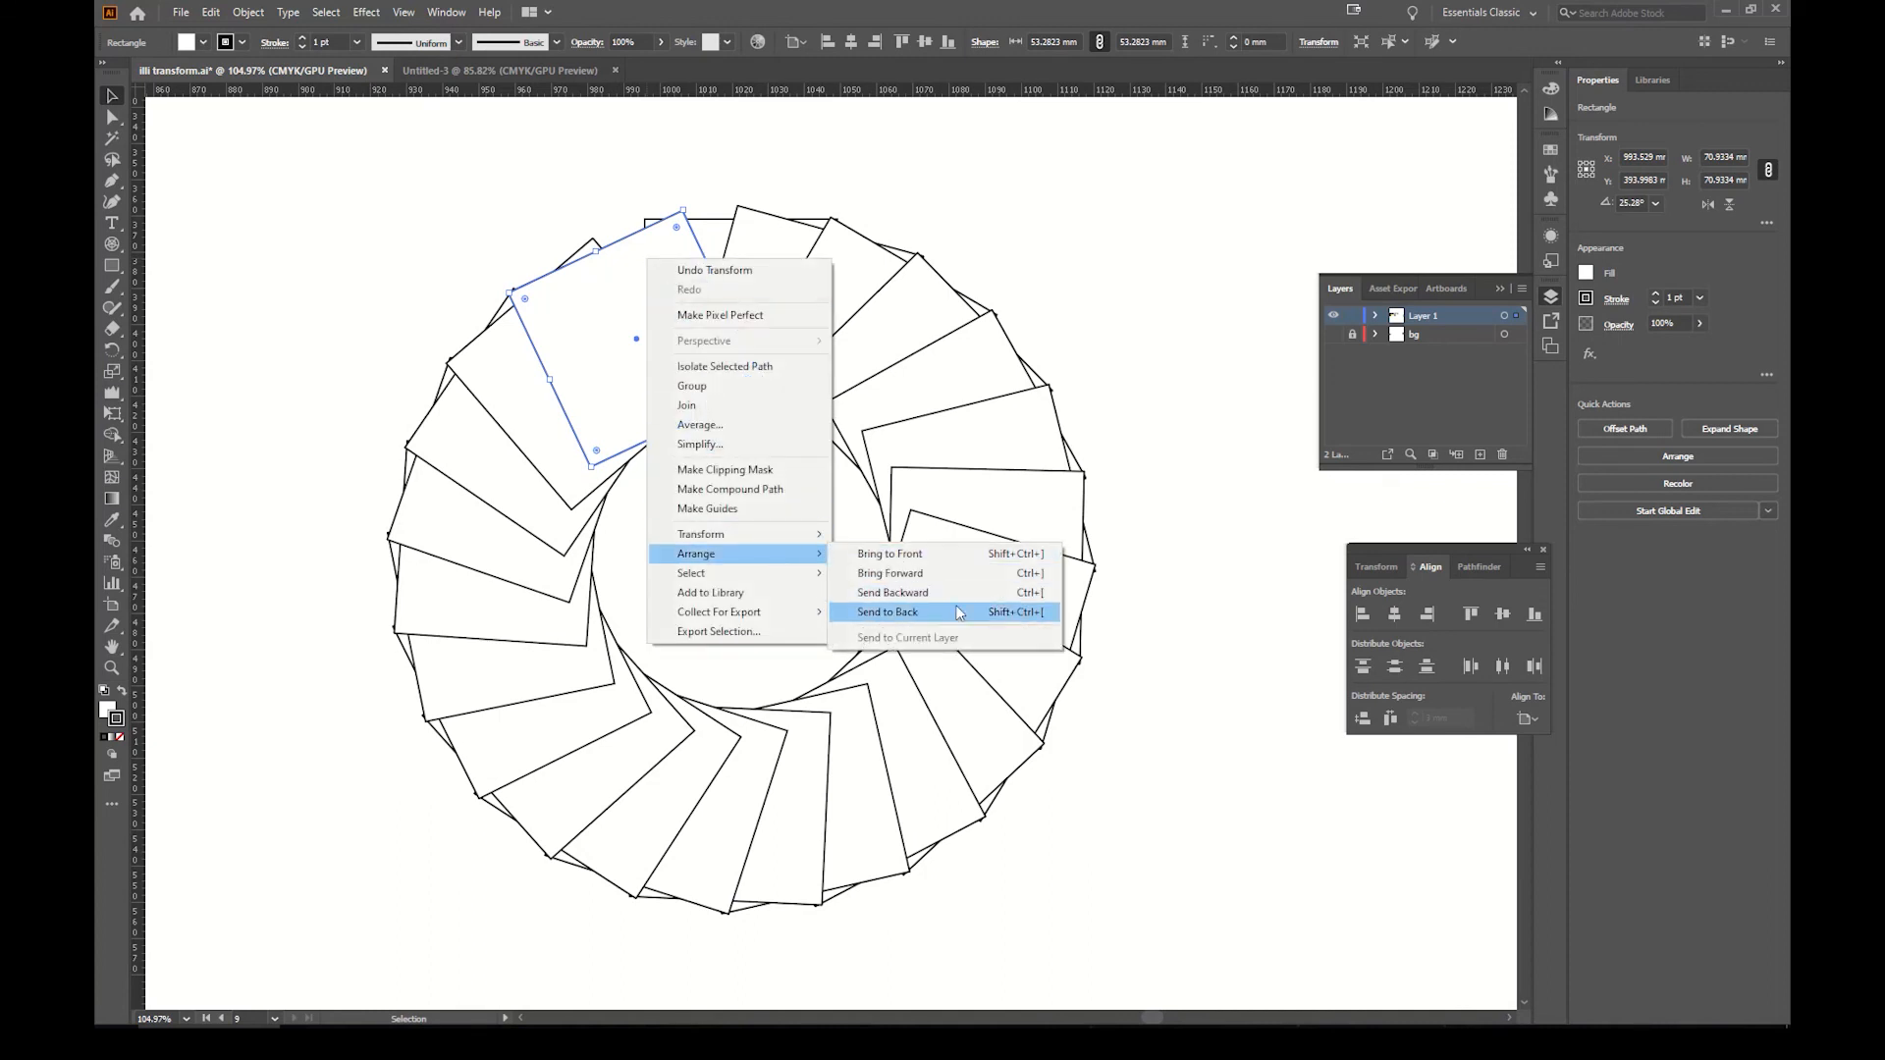
left_click(889, 612)
left_click(702, 181)
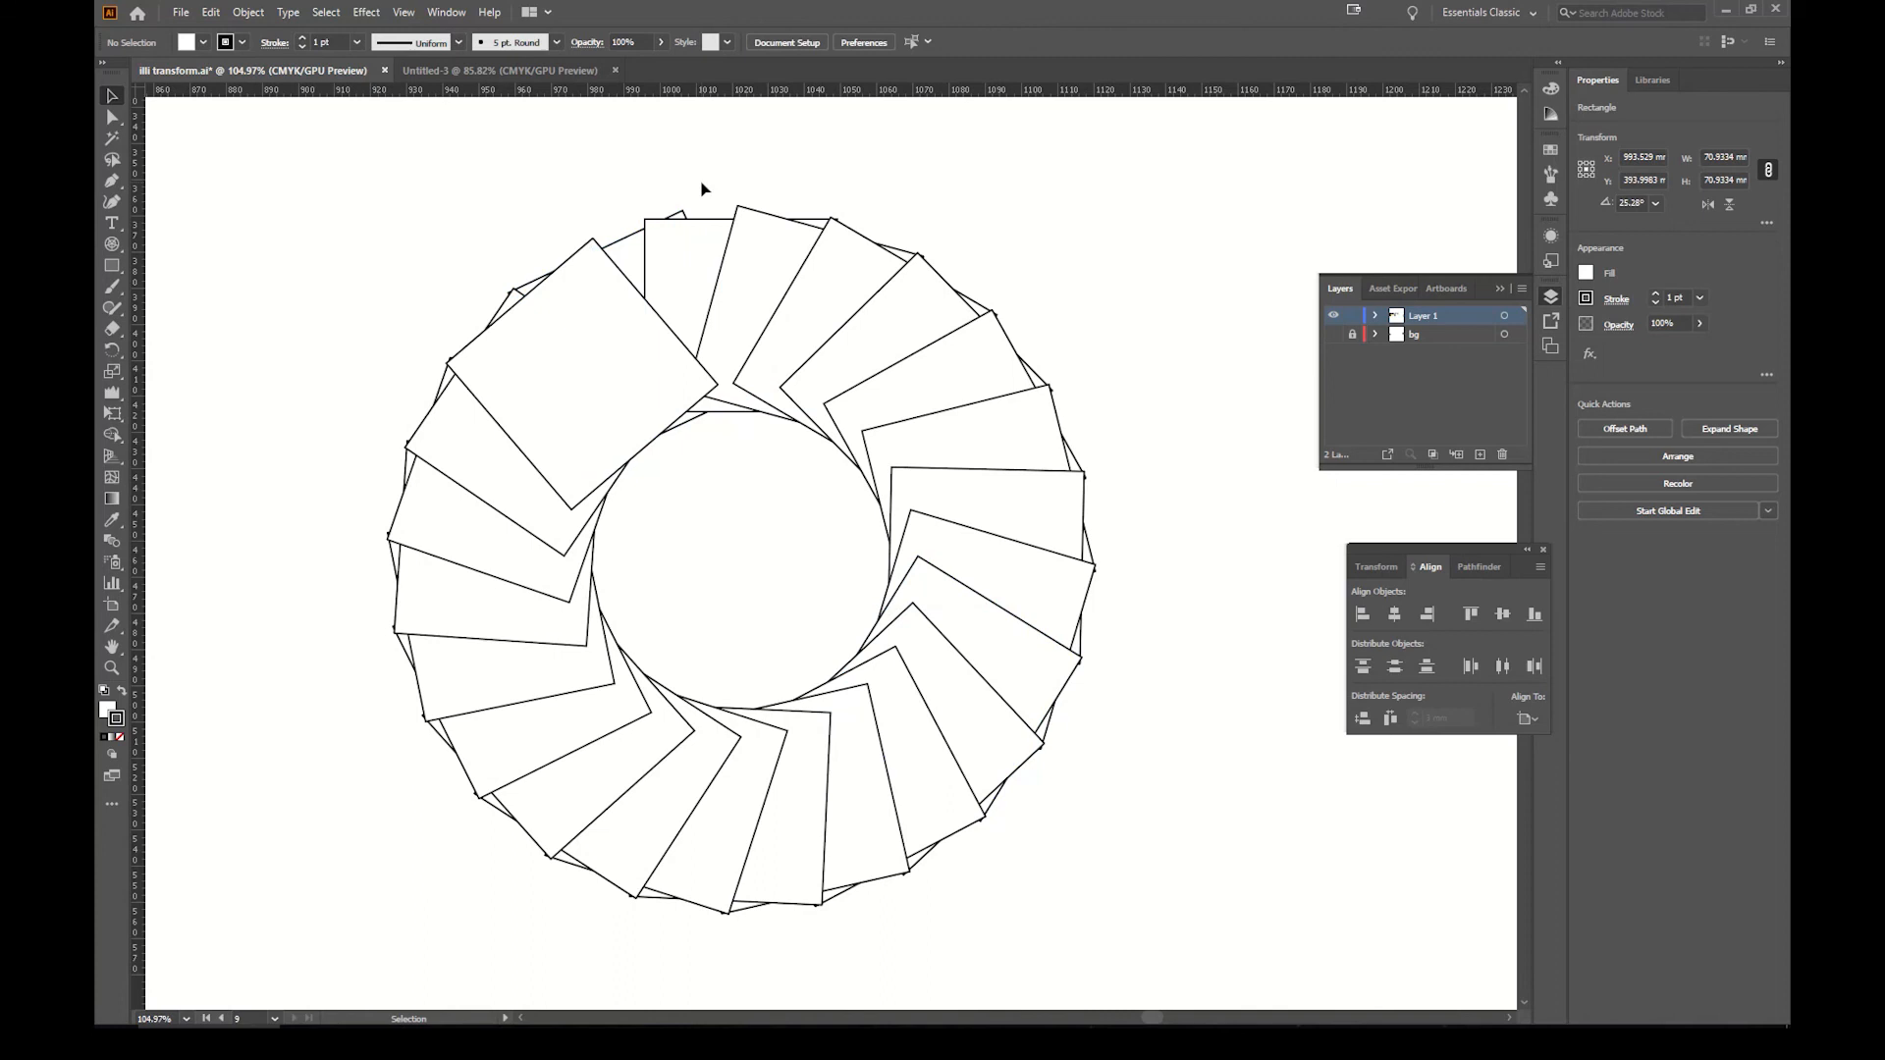
Step: Undo the reordering and all the rotated copies so only the original square remains
key("ctrl+z")
key("ctrl+z")
key("ctrl+z")
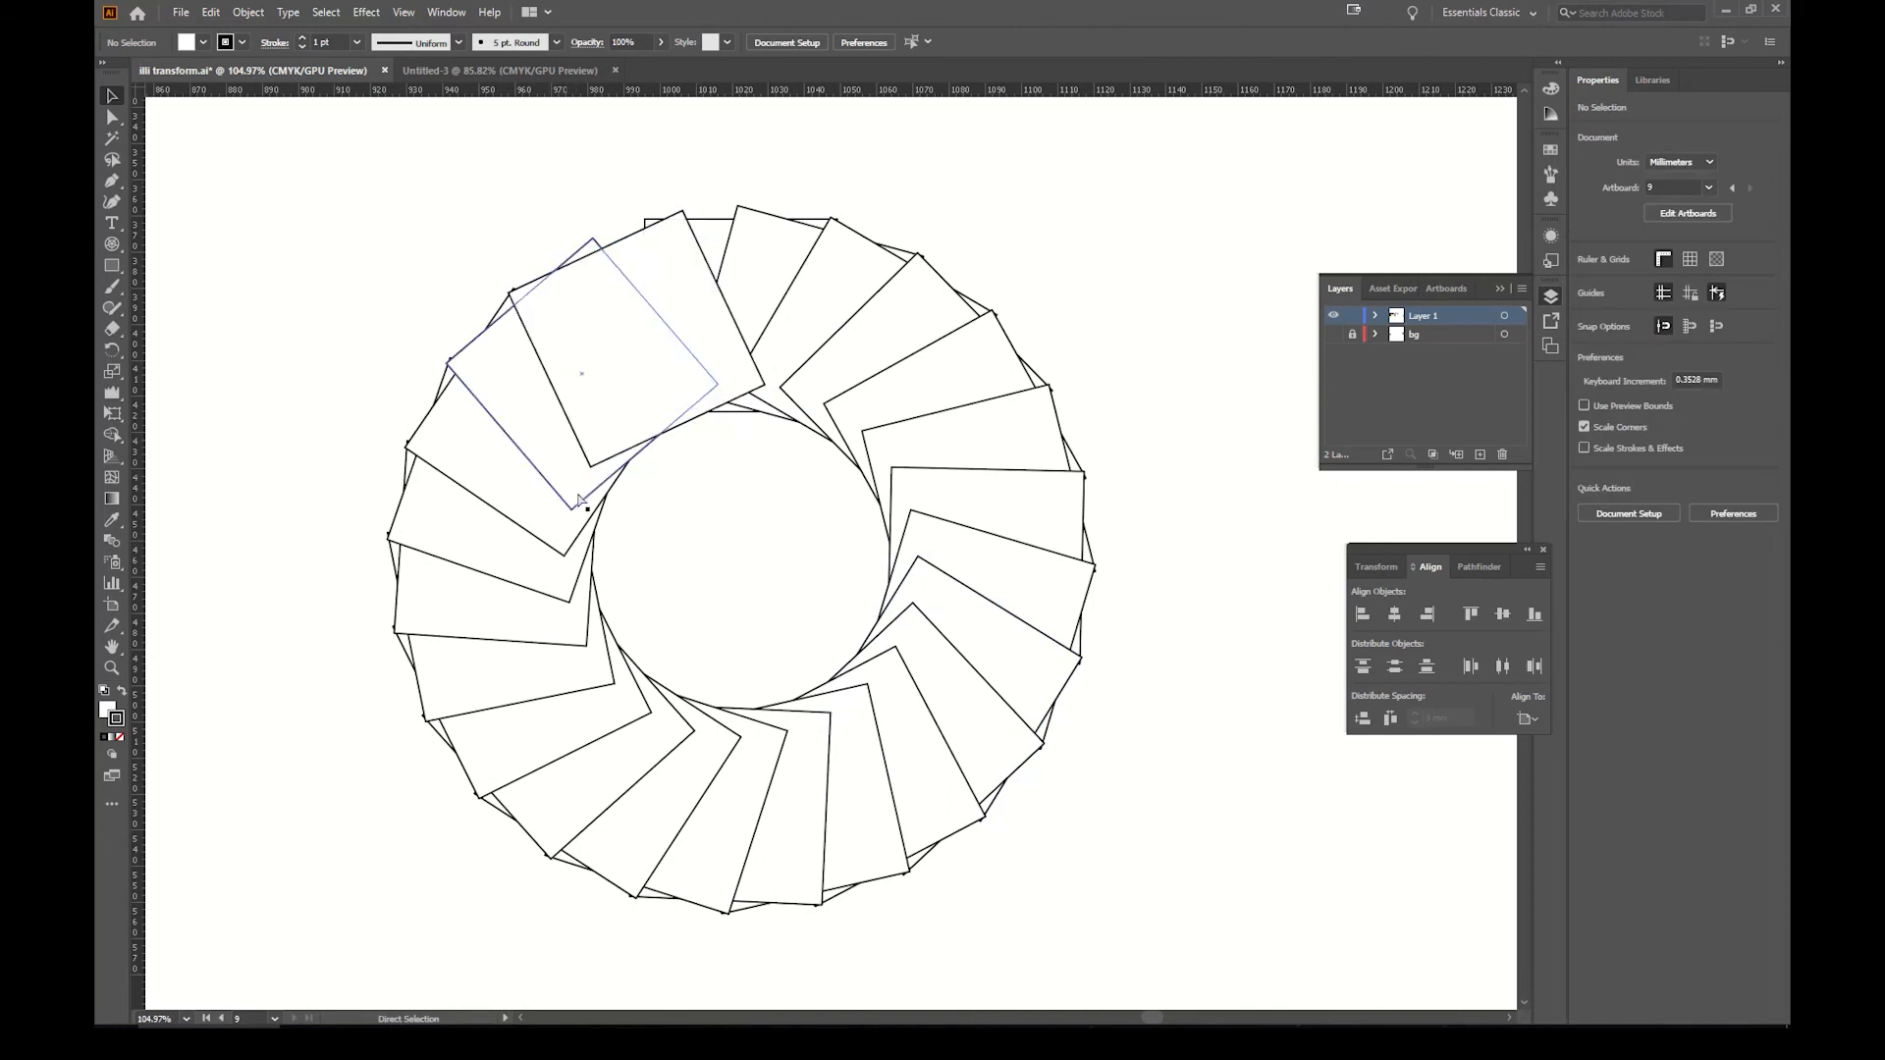
key("ctrl+z")
key("ctrl+z")
key("ctrl+z")
key("ctrl+z")
key("ctrl+z")
key("ctrl+z")
key("ctrl+z")
key("ctrl+z")
key("ctrl+z")
key("ctrl+z")
key("ctrl+z")
key("ctrl+z")
key("ctrl+z")
key("ctrl+z")
key("ctrl+z")
key("ctrl+z")
key("ctrl+z")
key("ctrl+z")
key("ctrl+z")
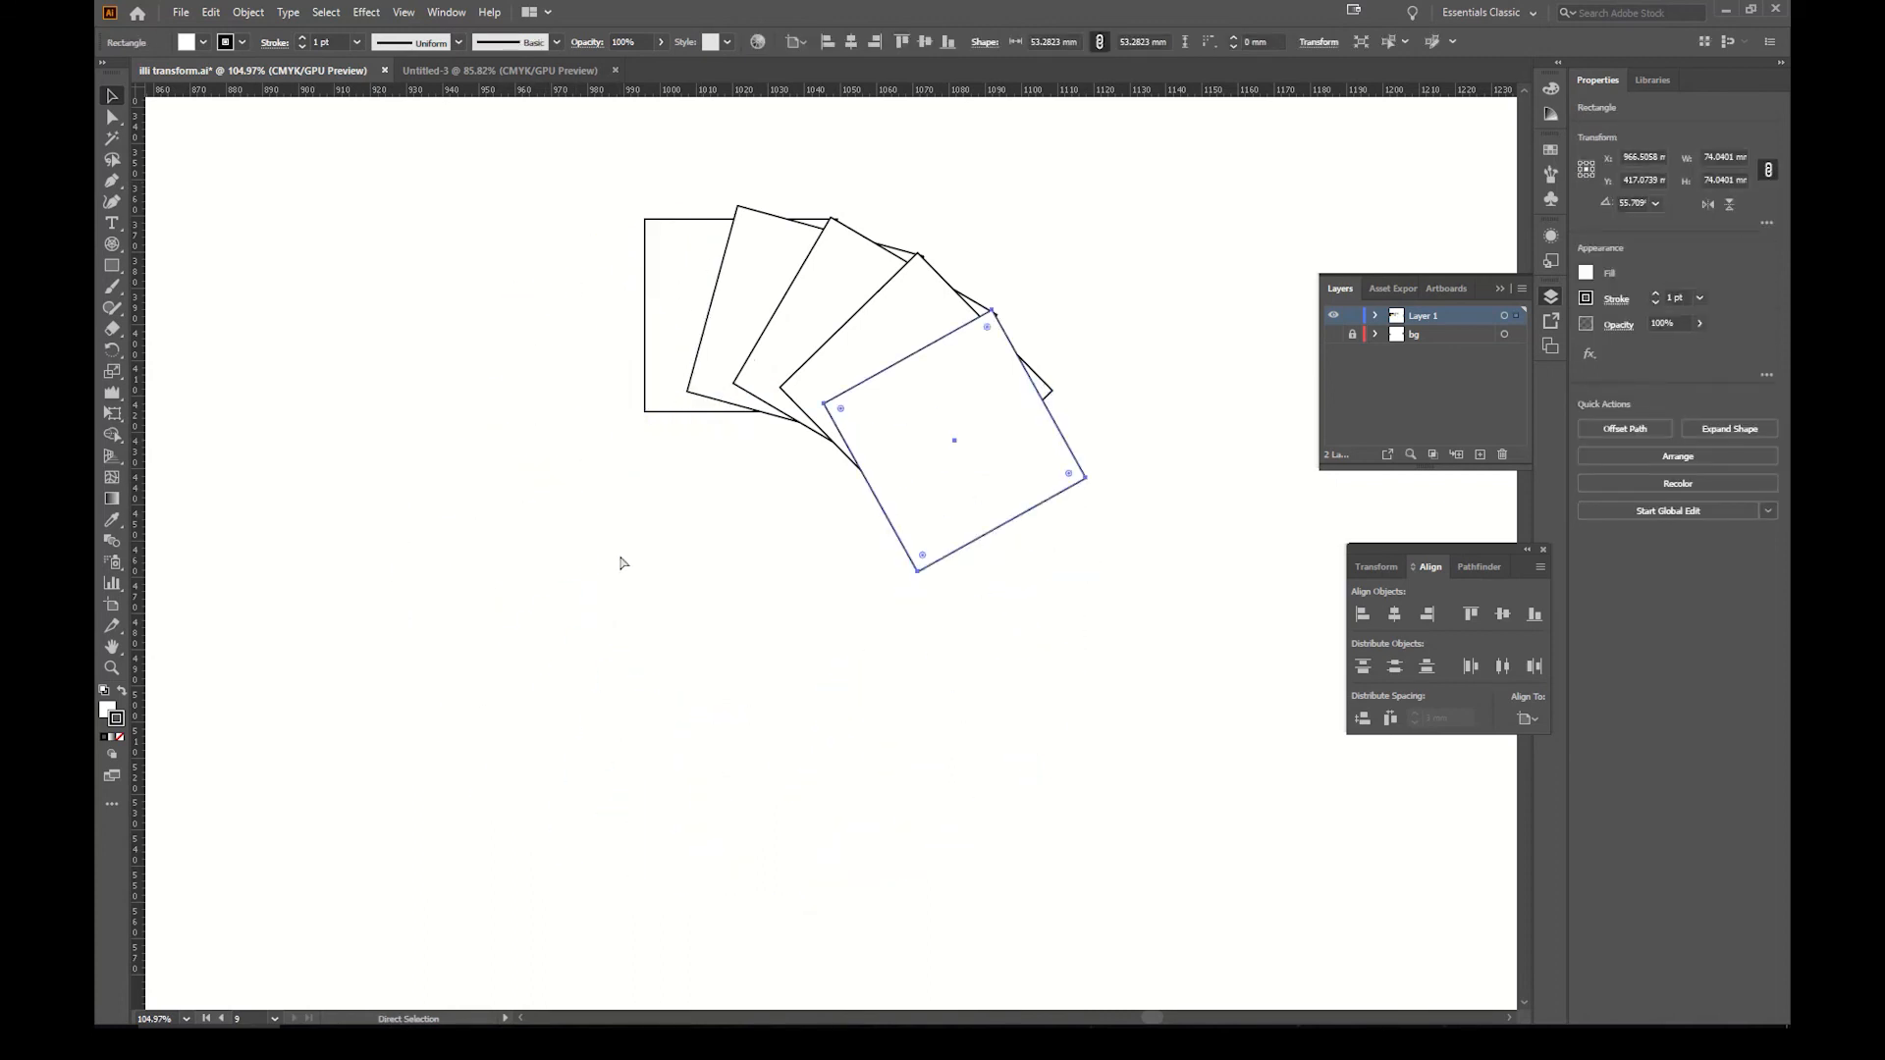
key("ctrl+z")
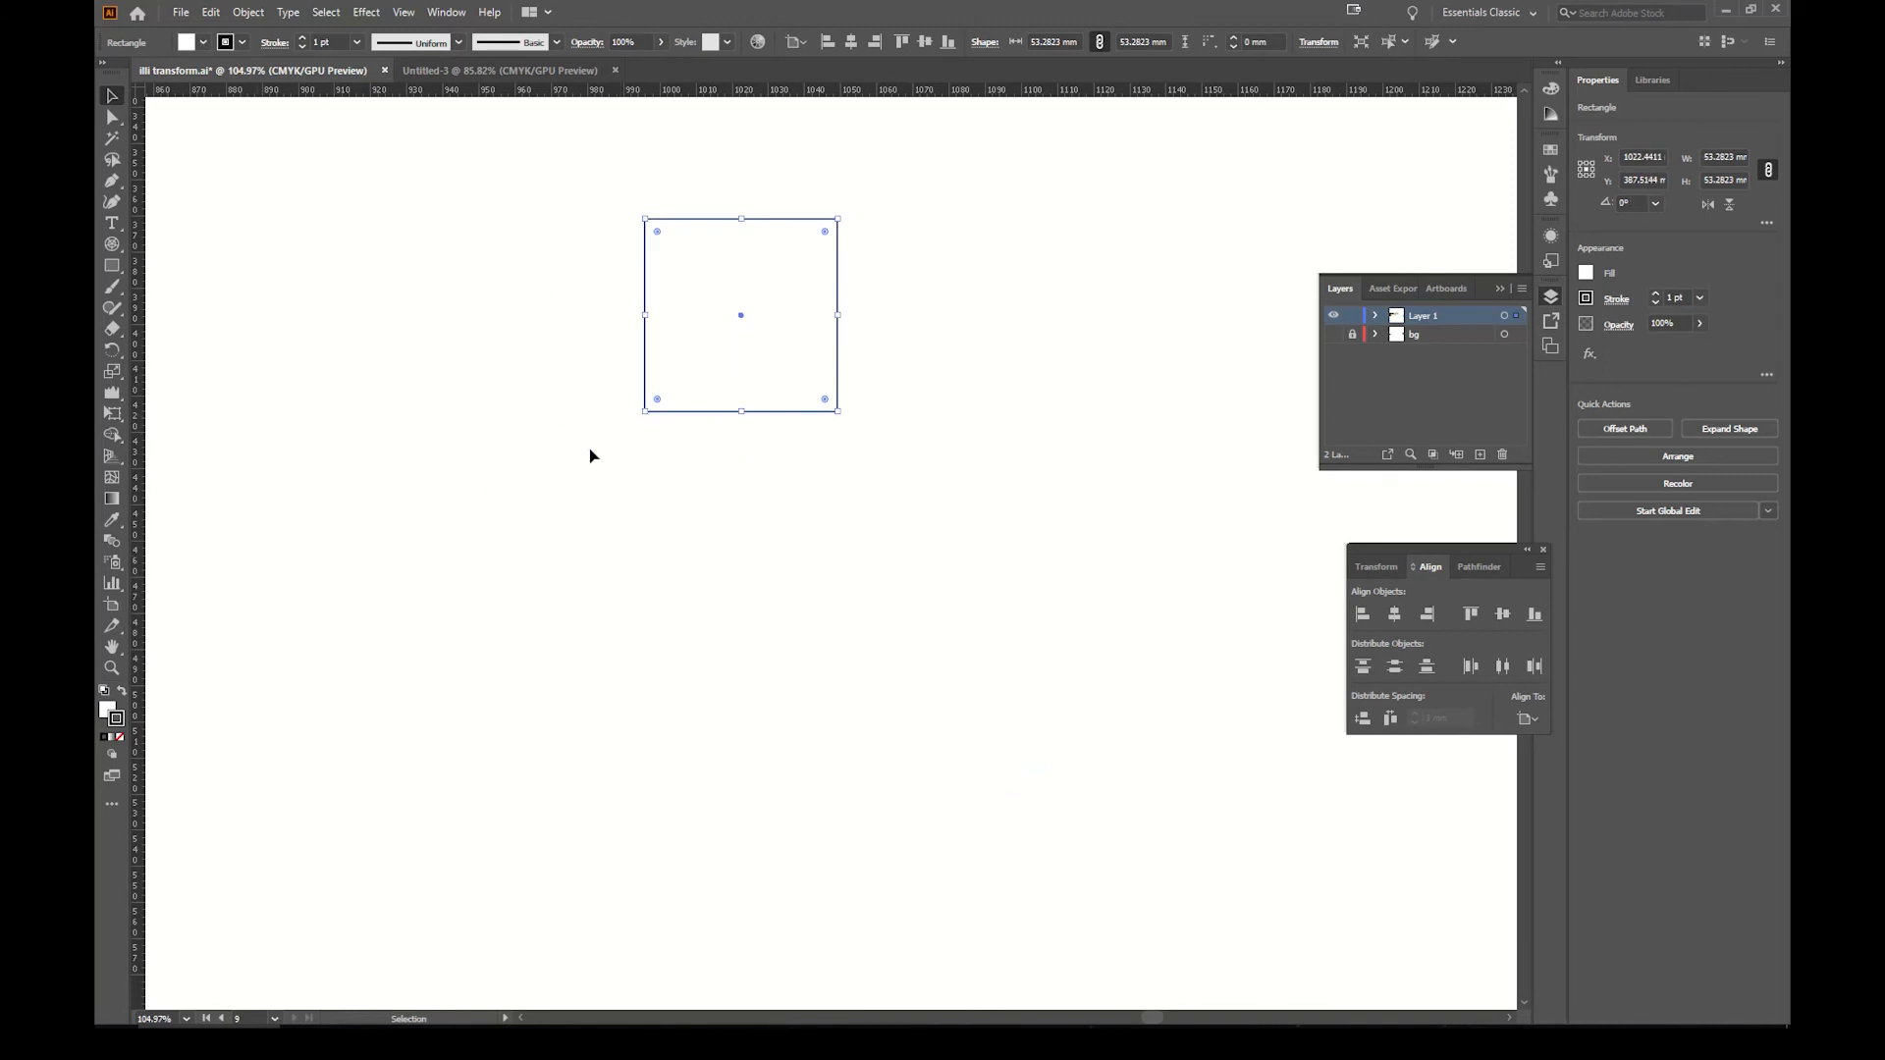
Step: Rotate a copy of the square freehand about a closer point below it and repeat the copy six times around the ring
key("r")
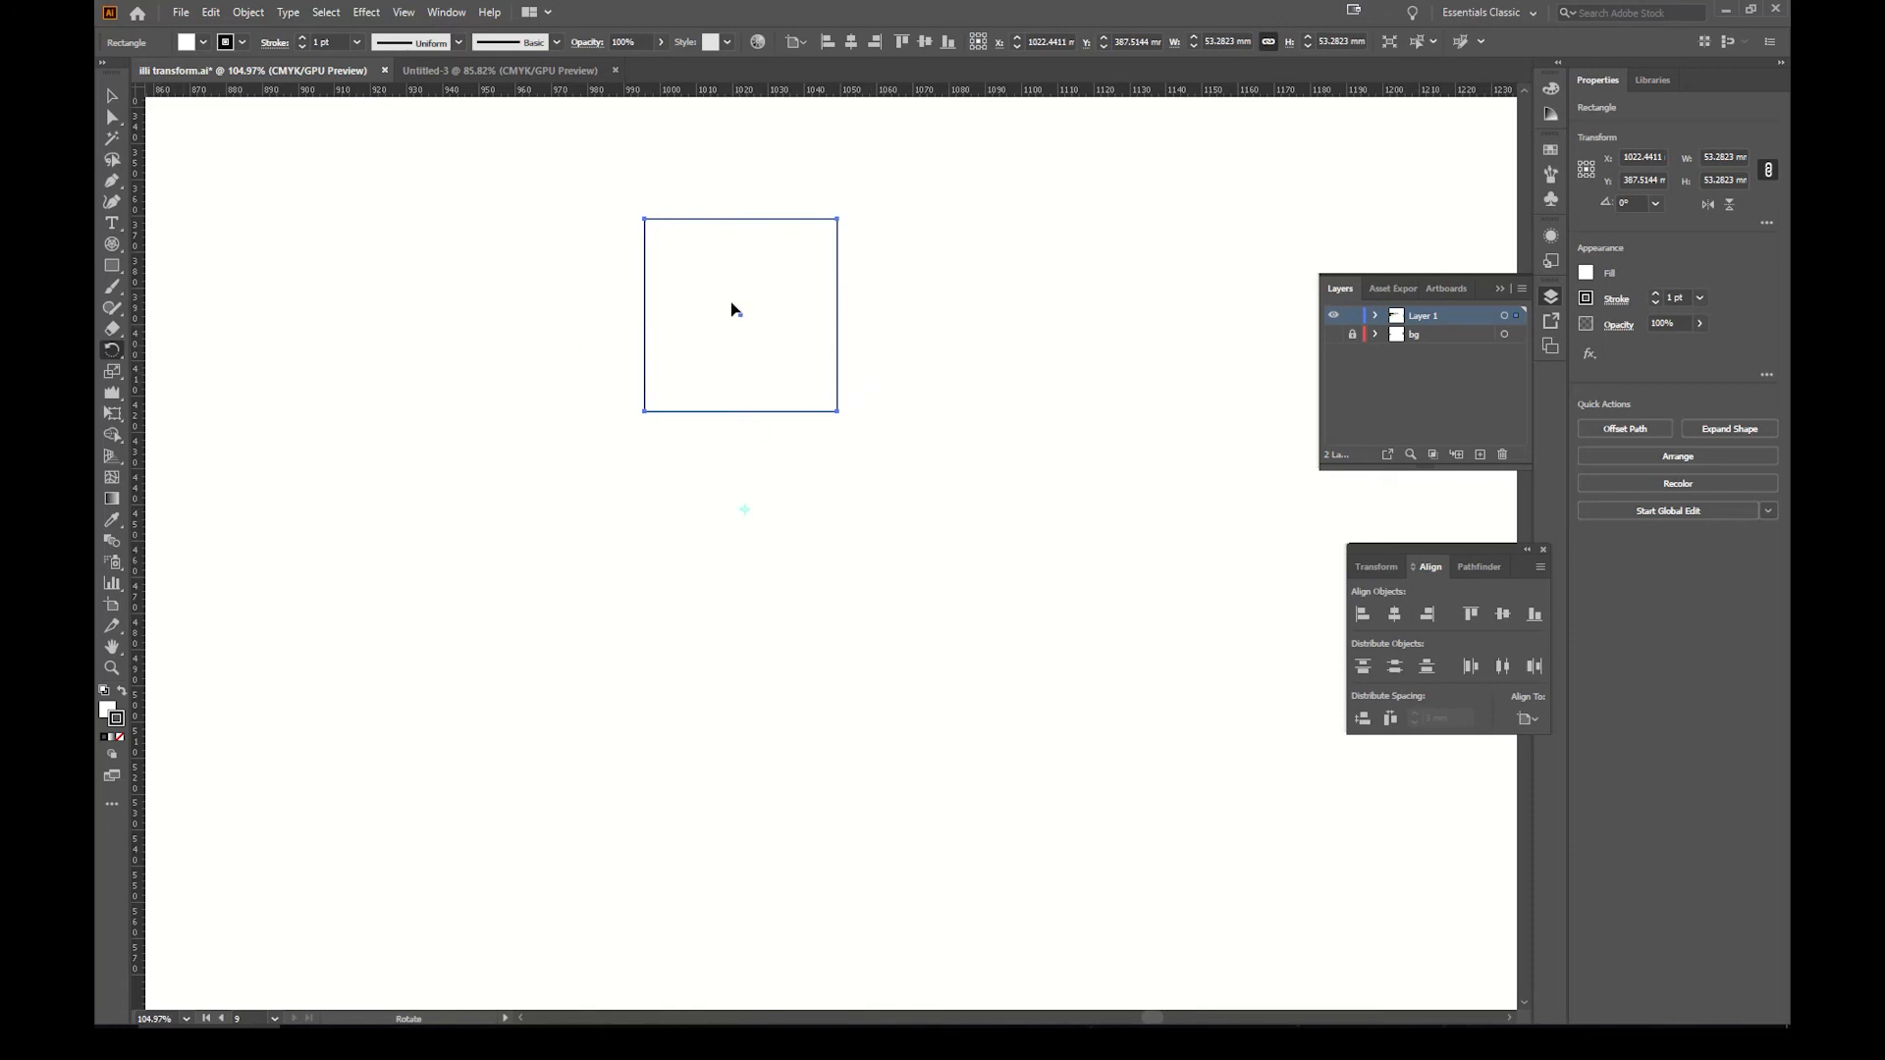
left_click_drag(644, 286, 816, 344)
key("ctrl+d")
key("ctrl+d")
key("ctrl+d")
key("ctrl+d")
key("ctrl+d")
key("ctrl+d")
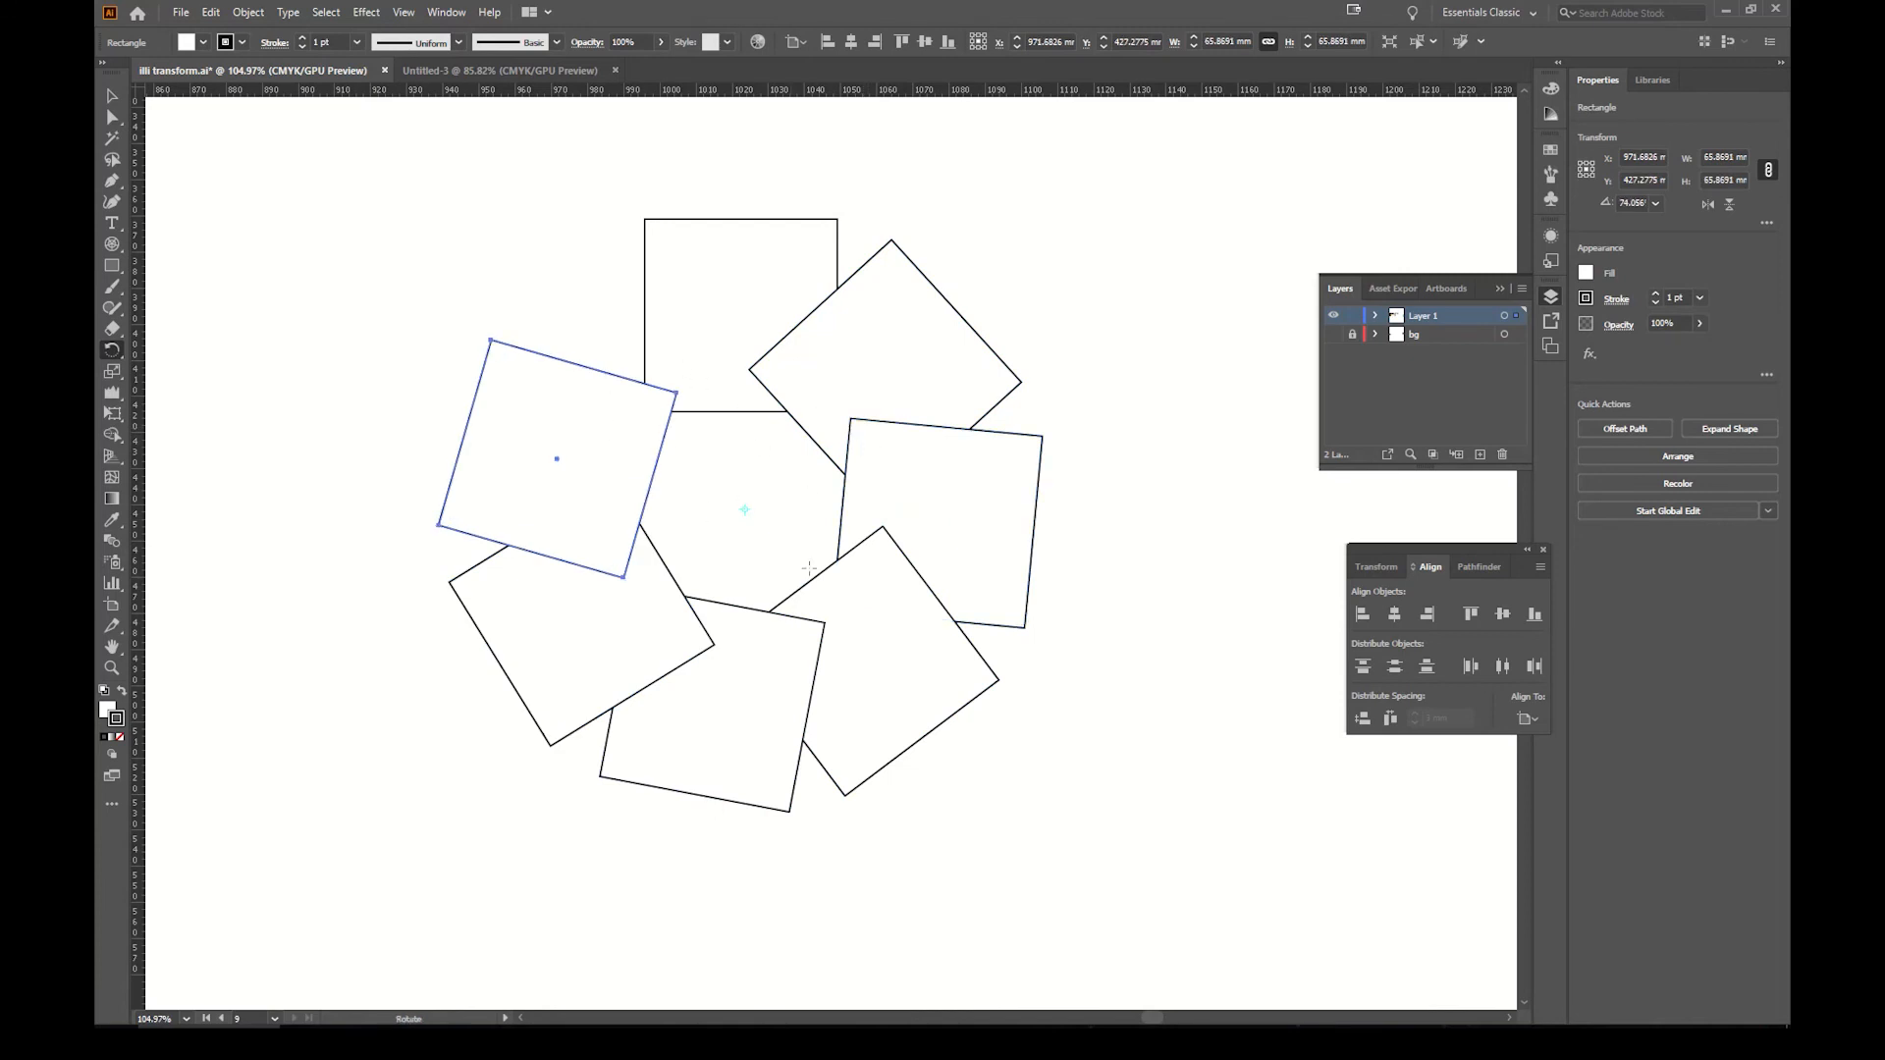
Step: Undo the freehand-rotated copies so only the original square is left, keeping the pivot below it
key("ctrl+z")
key("ctrl+z")
key("ctrl+z")
key("ctrl+z")
key("ctrl+z")
key("ctrl+z")
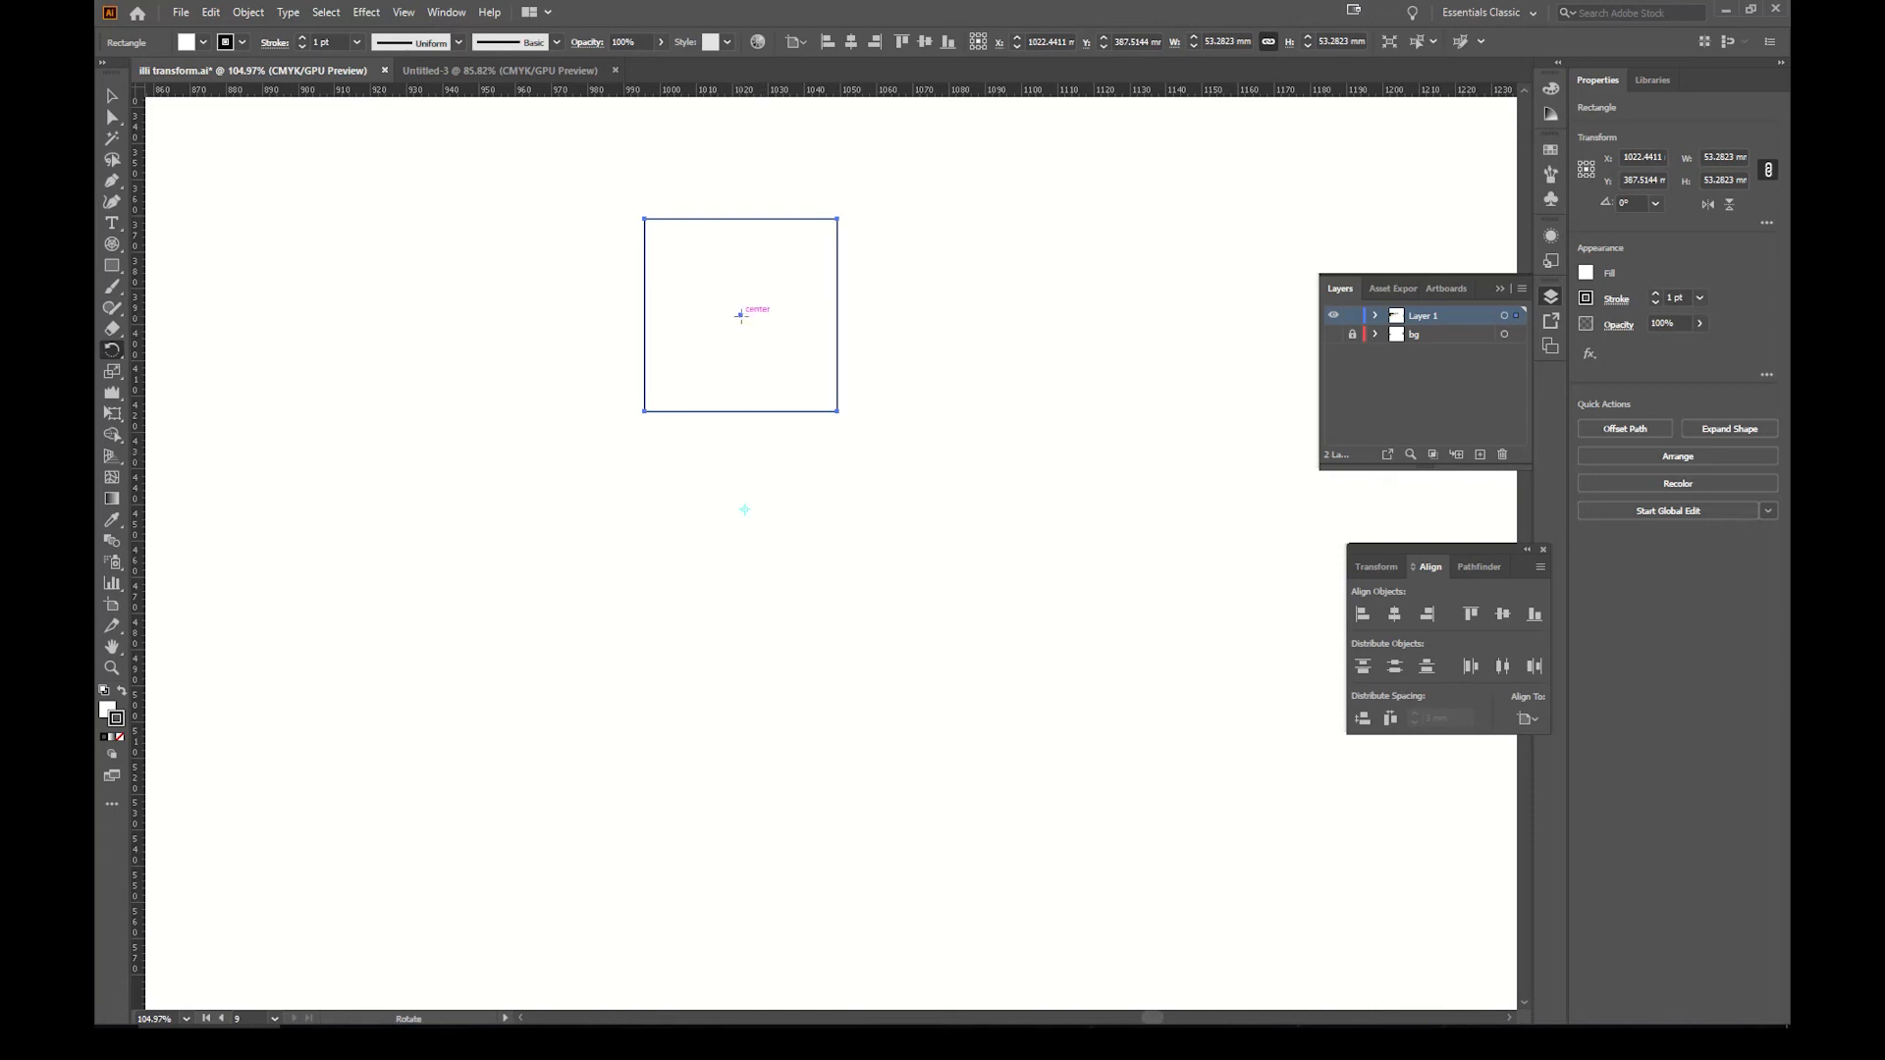
Step: Rotate a copy of the square by 45° about the pivot below it and repeat it six times into an eight-square ring
left_click_drag(740, 315, 836, 348)
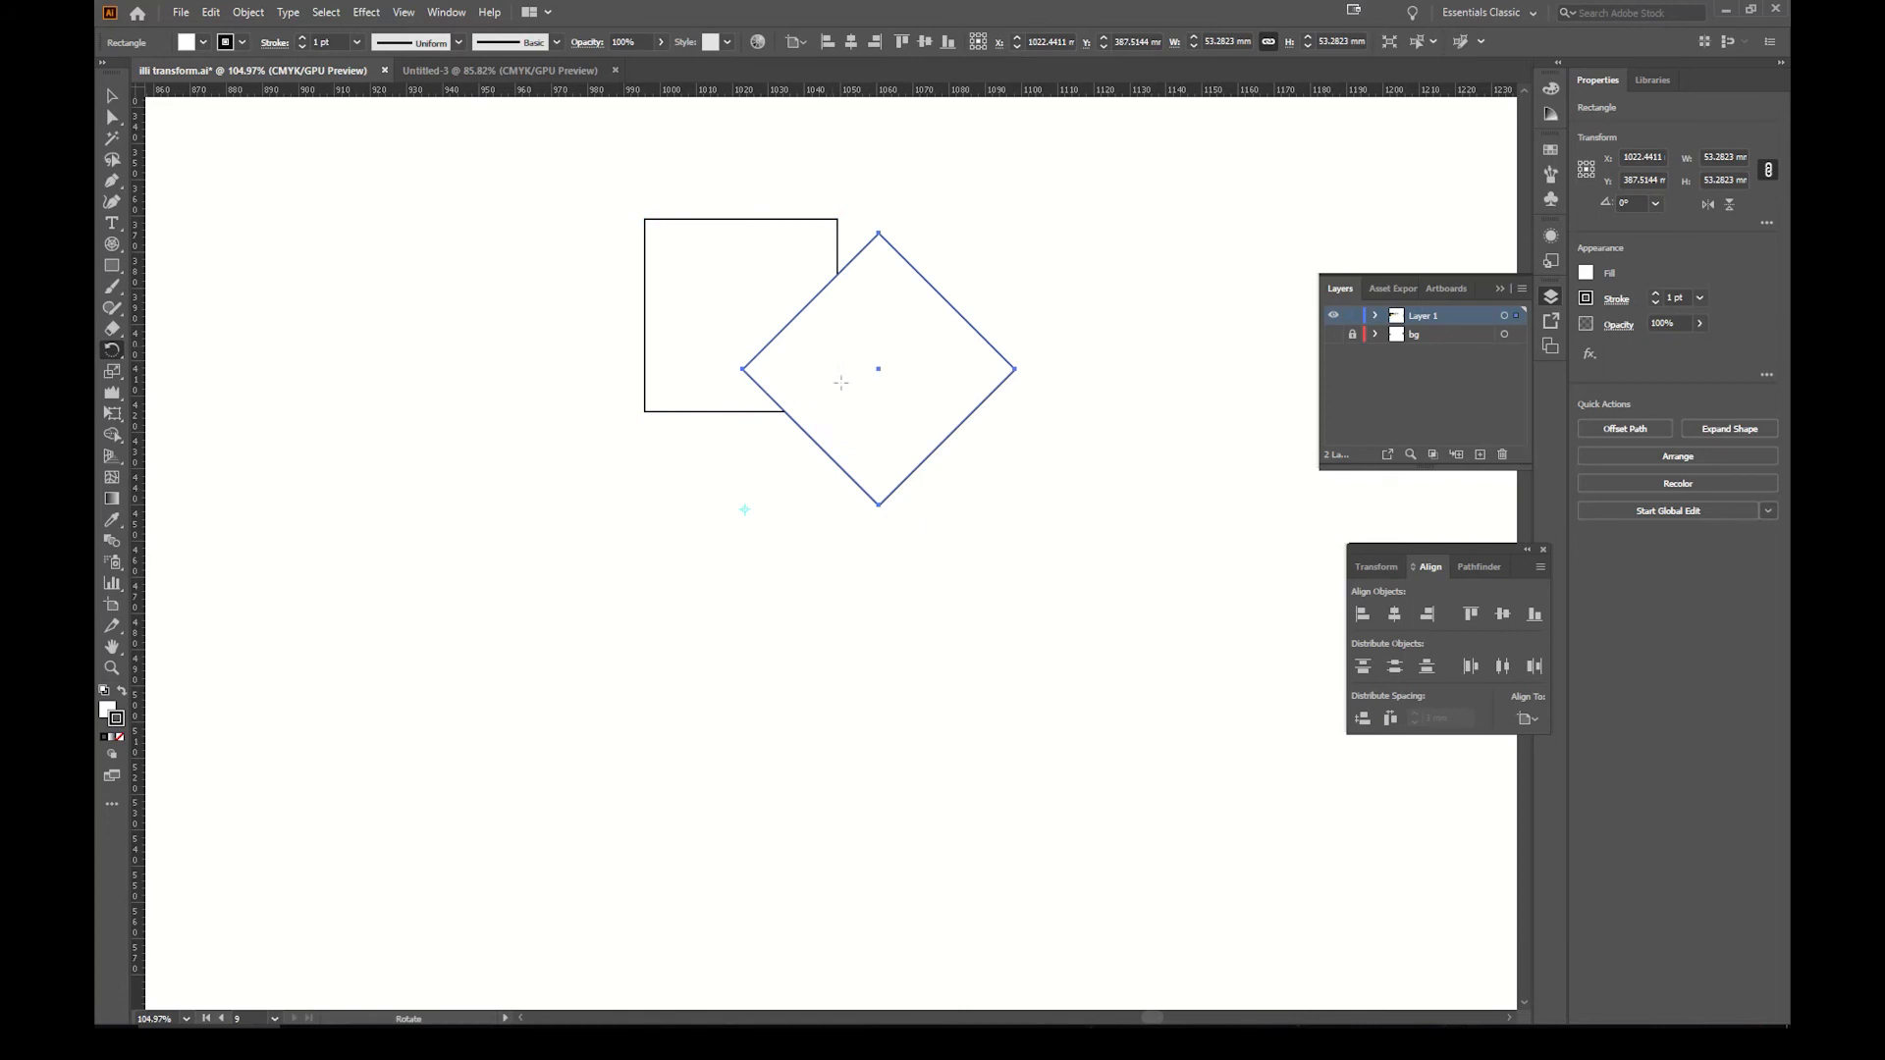
key("ctrl+d")
key("ctrl+d")
key("ctrl+d")
key("ctrl+d")
key("ctrl+d")
key("ctrl+d")
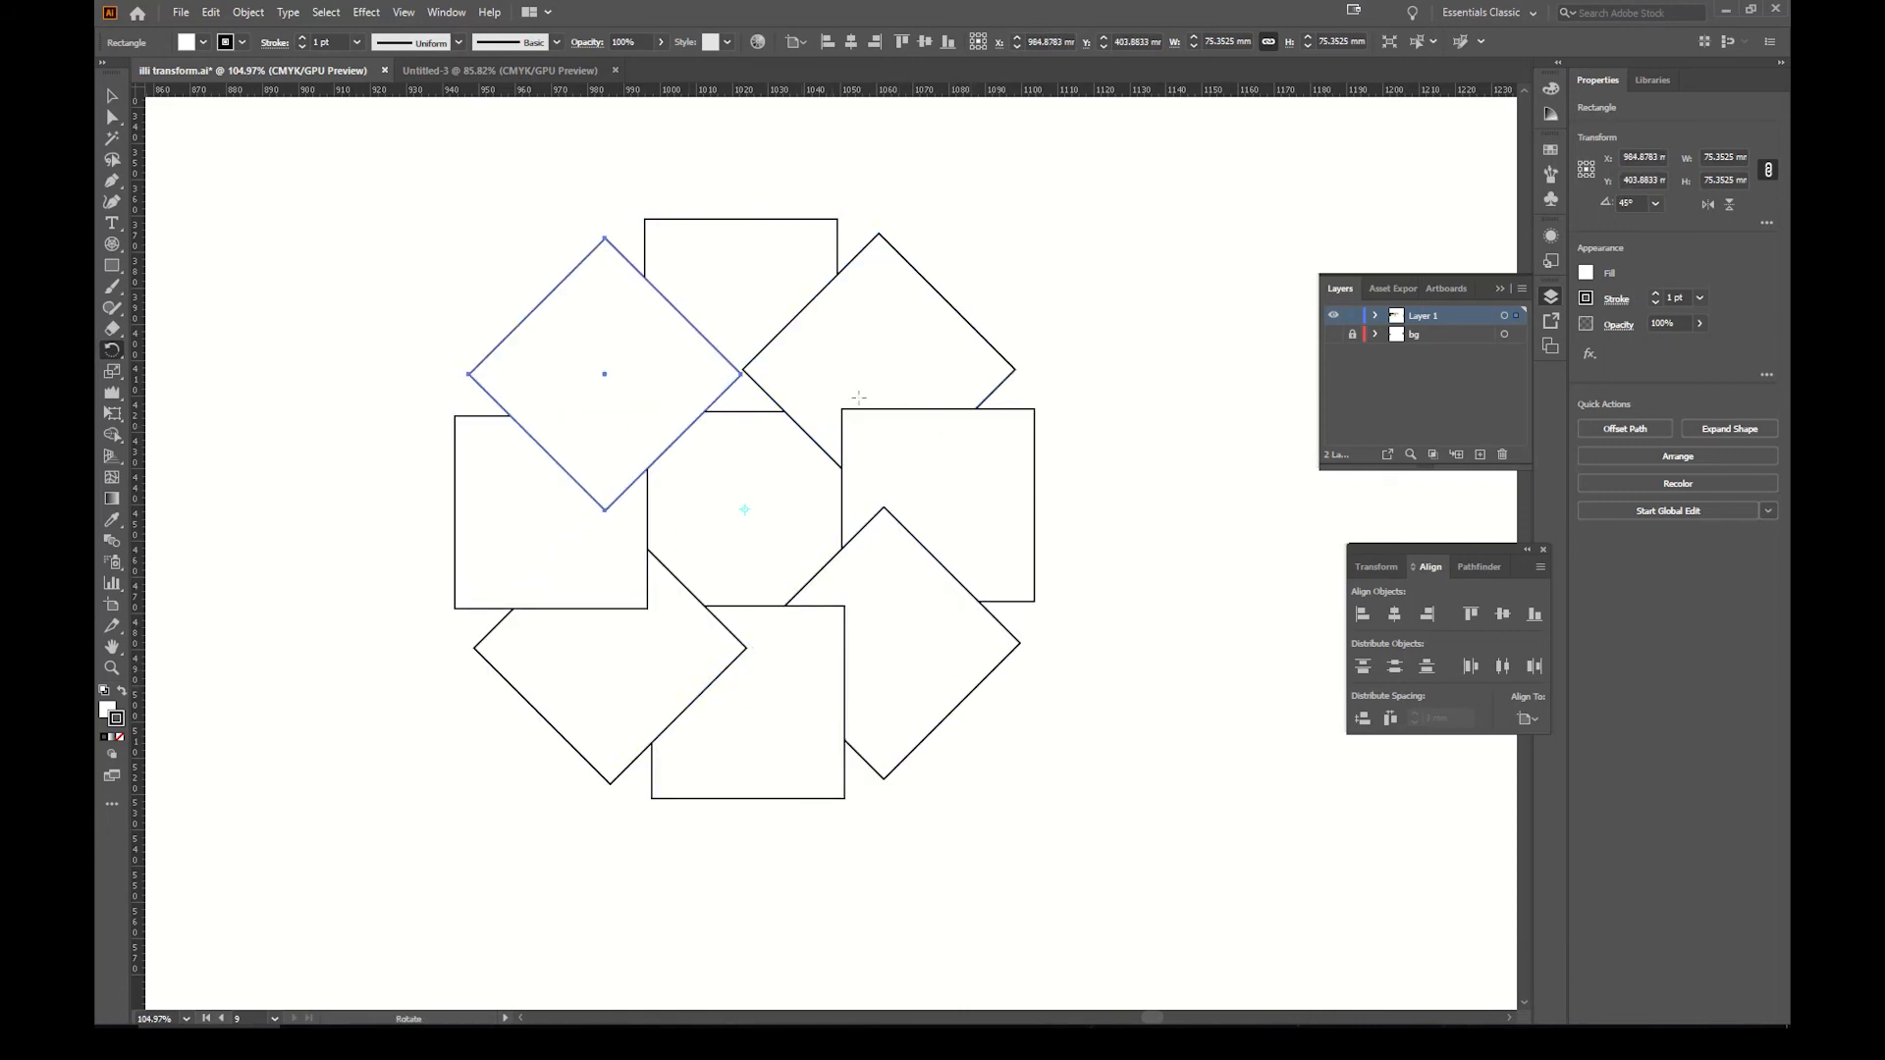
key("v")
left_click(351, 302)
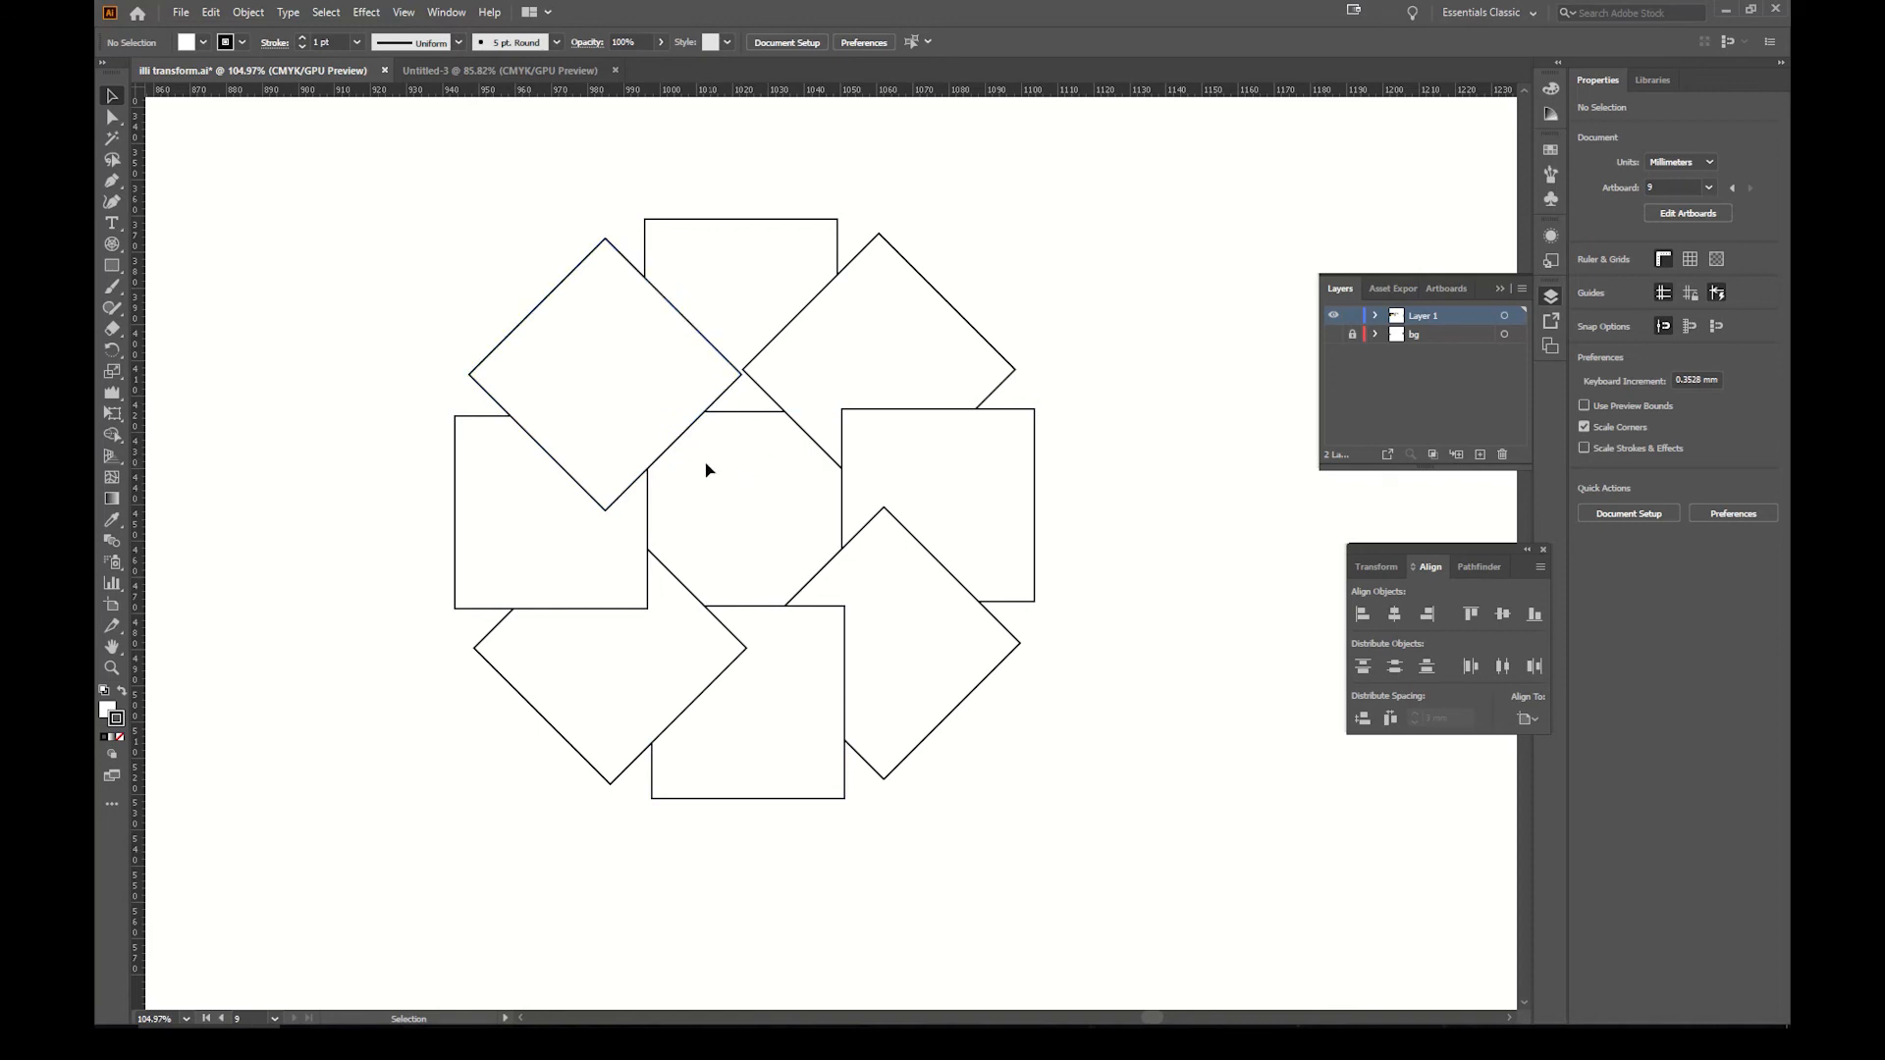
Step: Add two anchor points to the upper-left rotated square where its edges cross the top square's left and lower edges
left_click(570, 285)
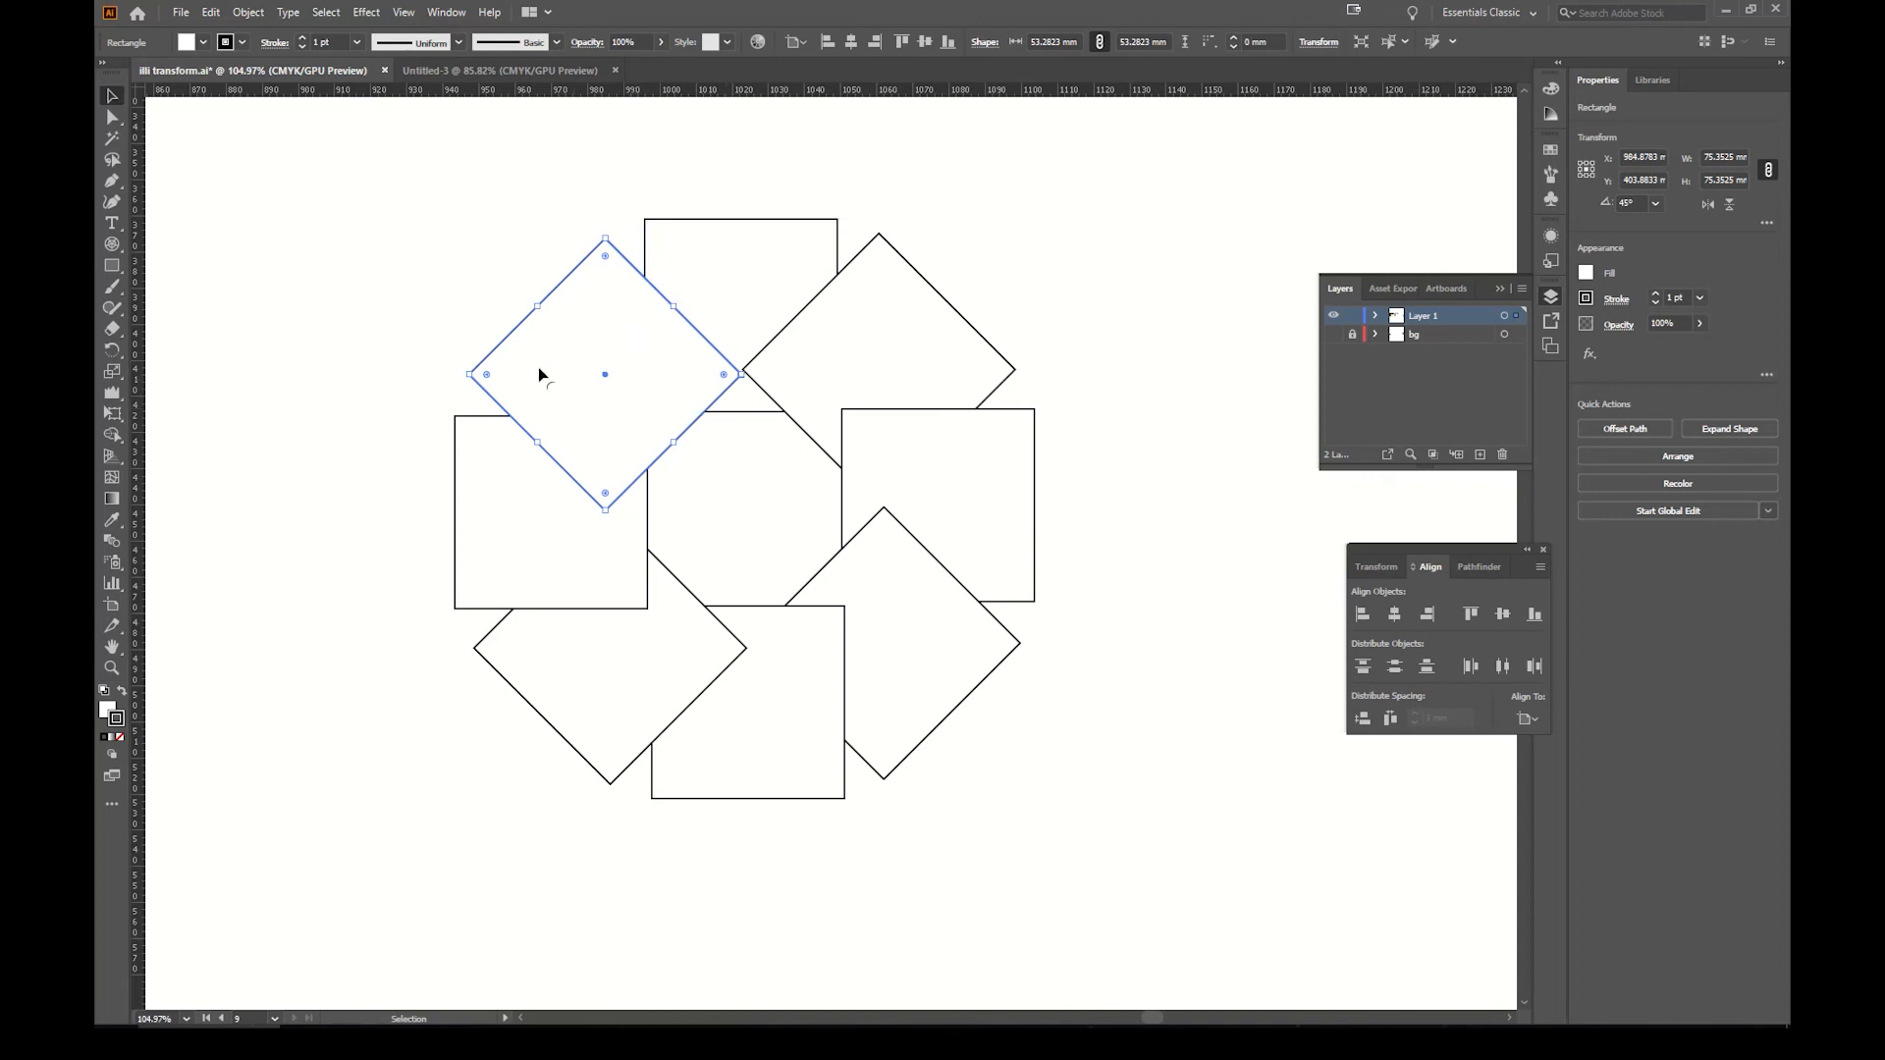
left_click(111, 181)
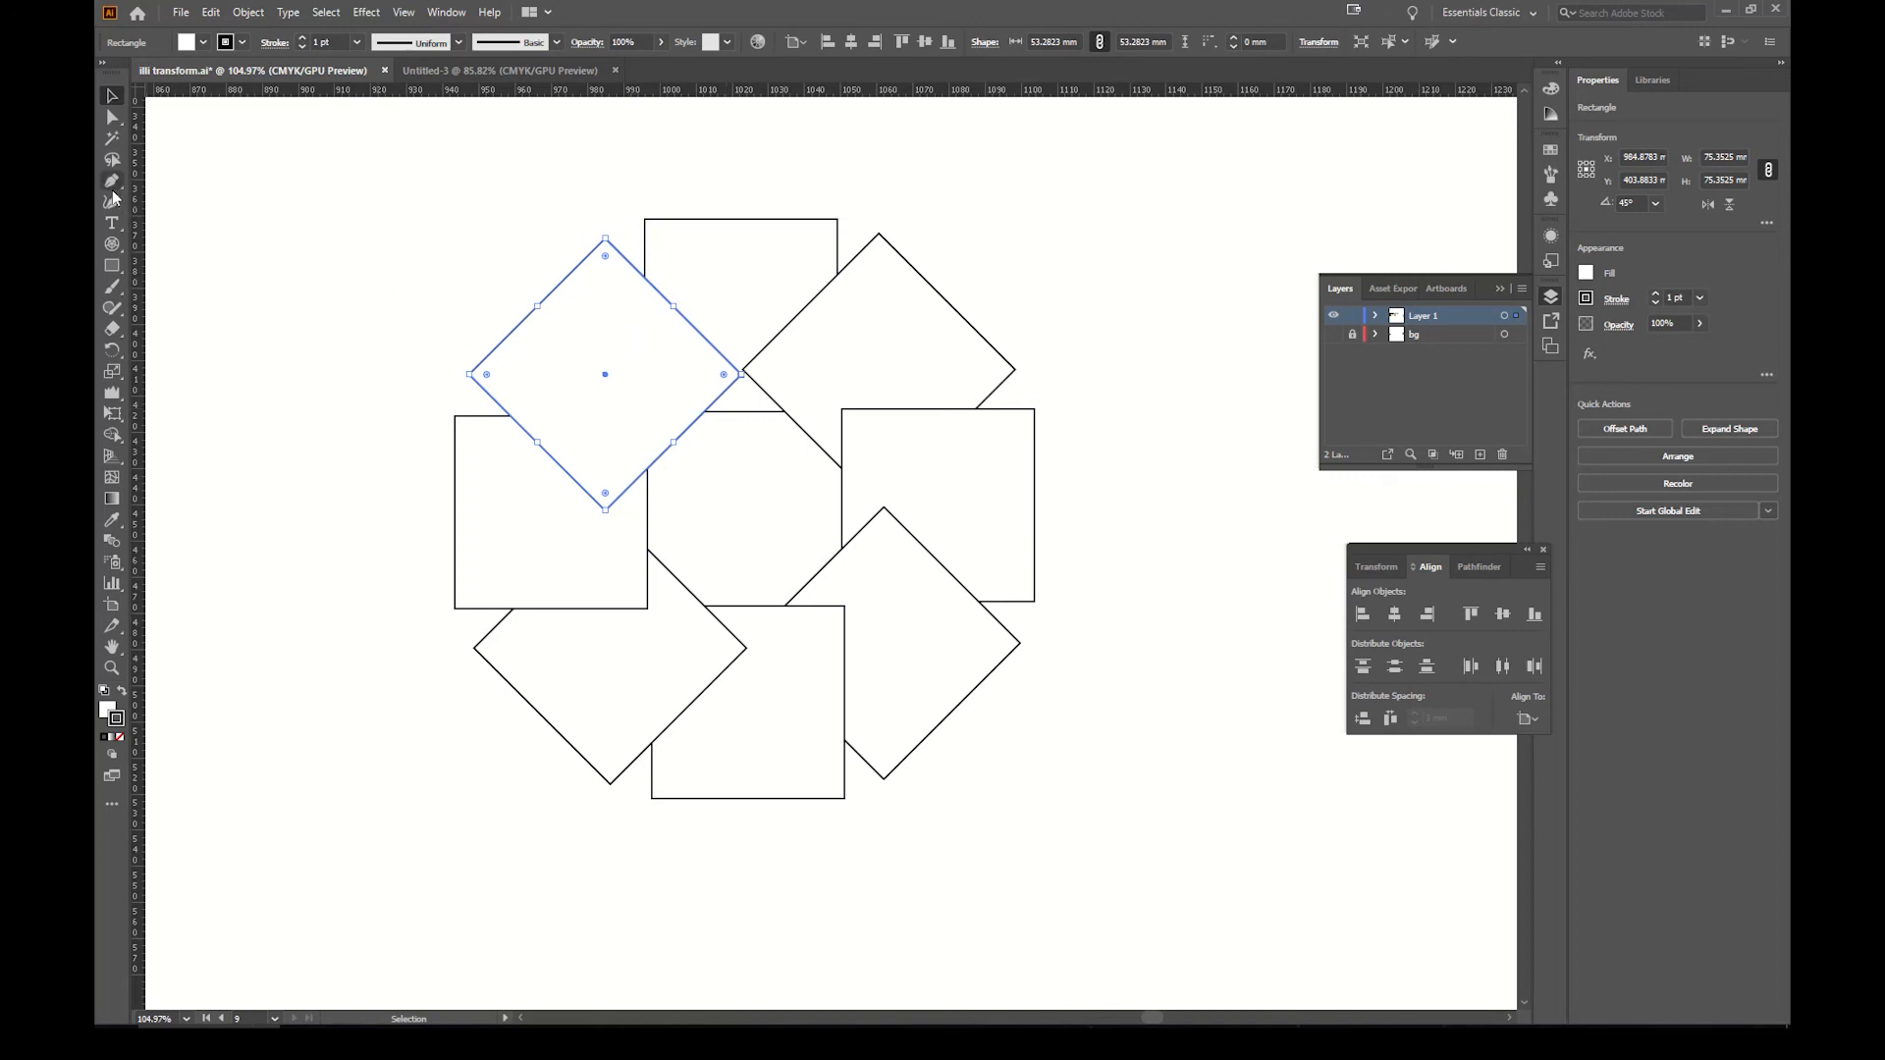
left_click(645, 279)
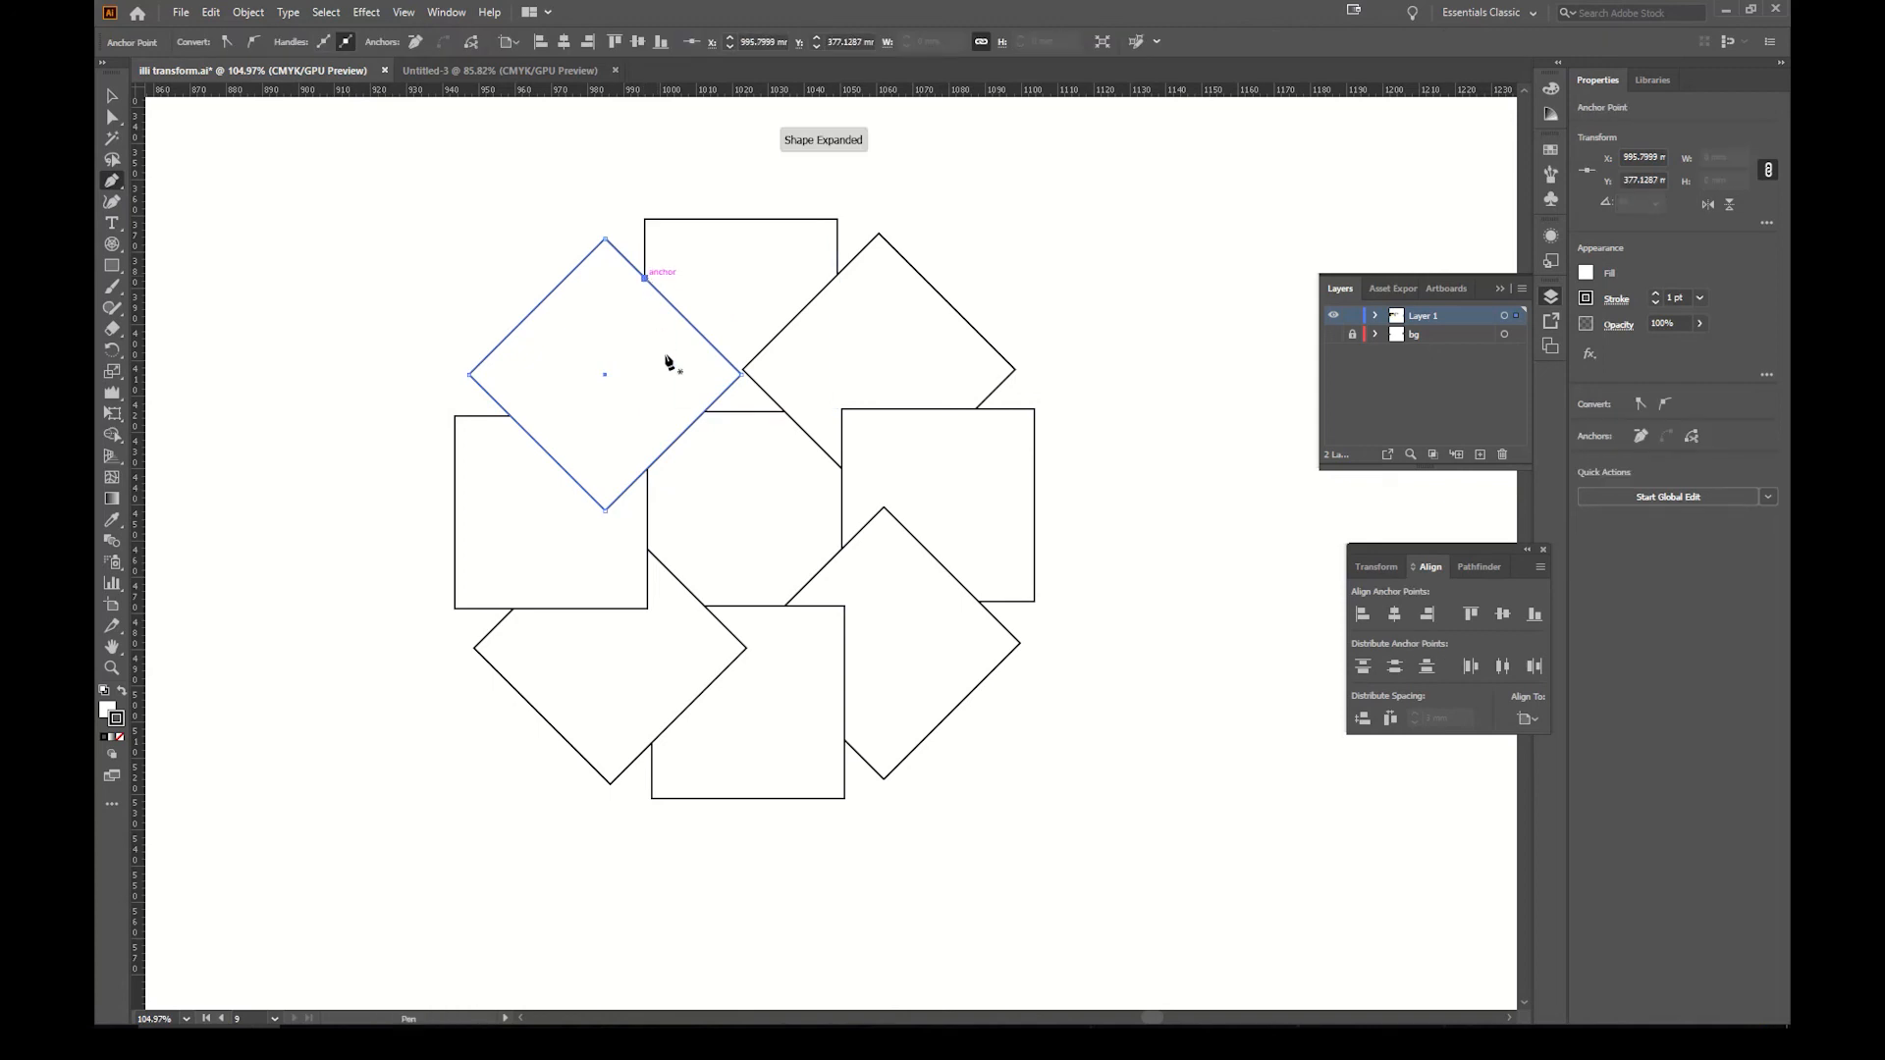
left_click(704, 413)
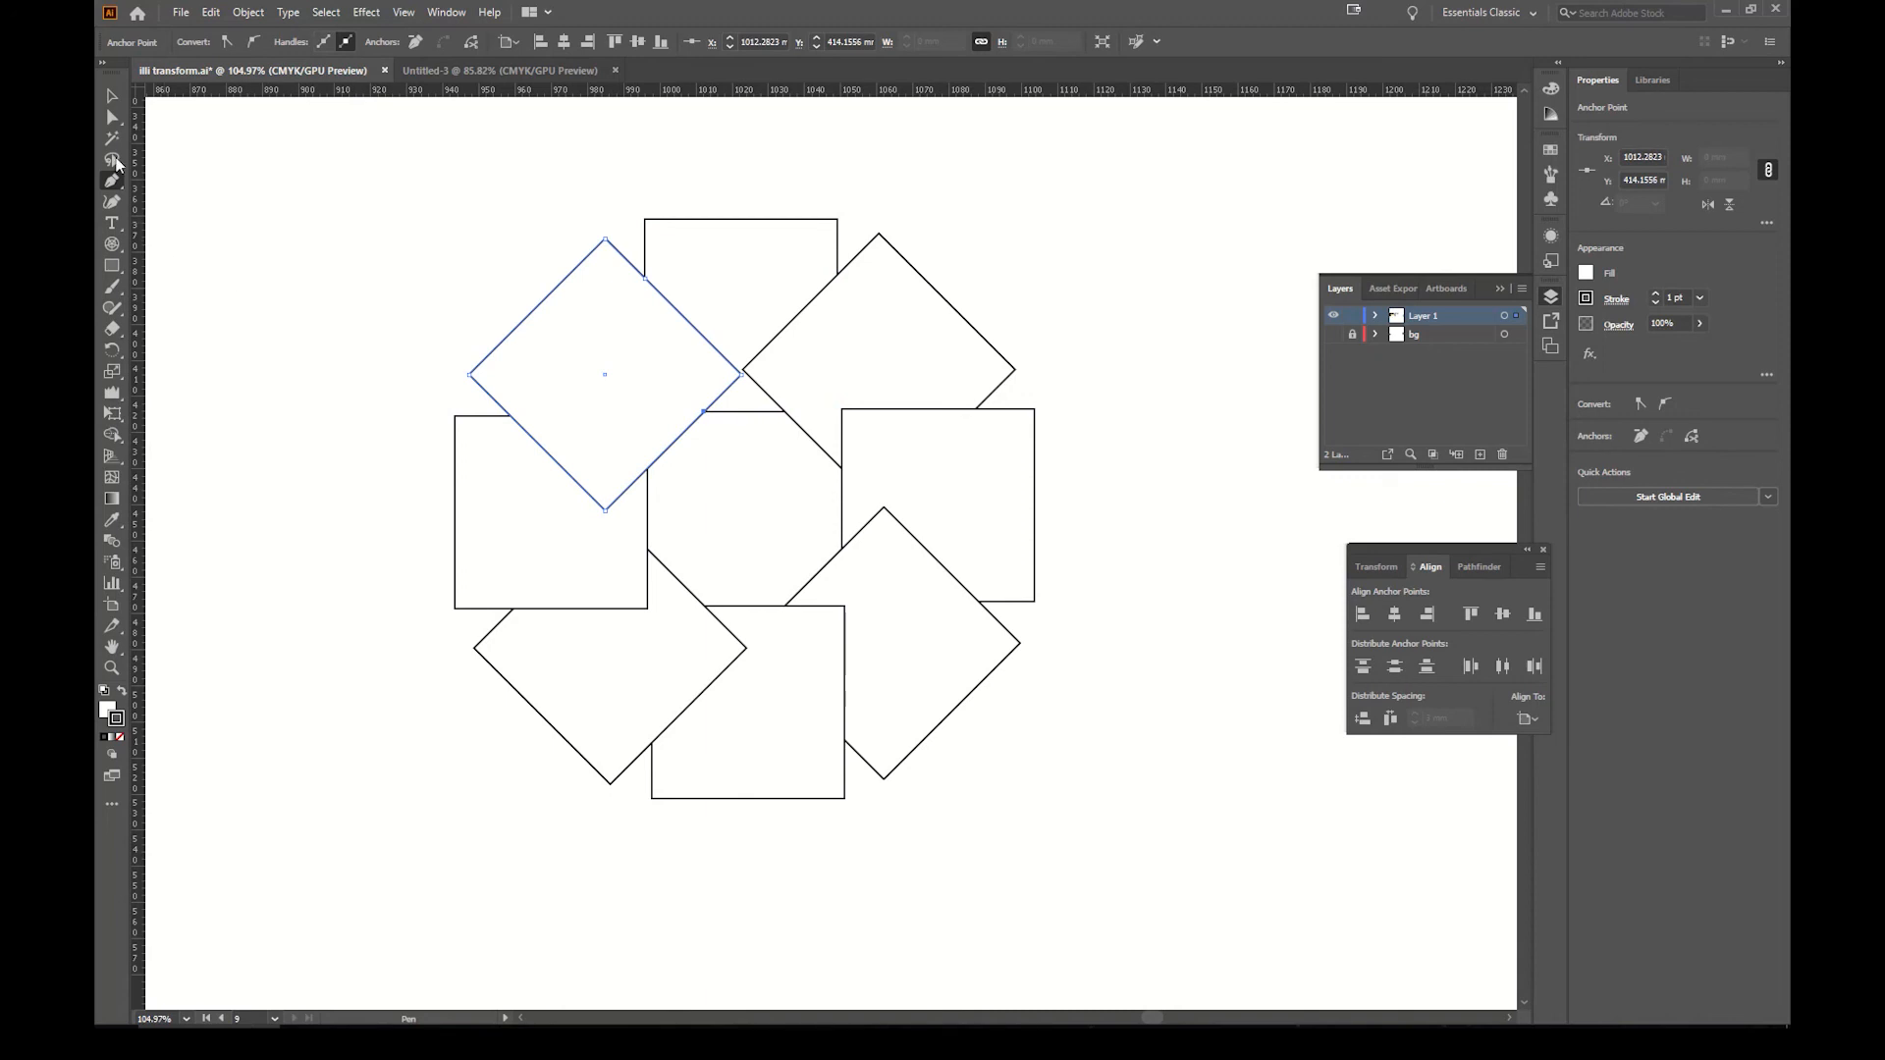
Step: Move the upper-left rotated square's right corner inward onto the top square's lower-left corner so it appears tucked underneath
left_click(111, 117)
left_click_drag(741, 382, 645, 413)
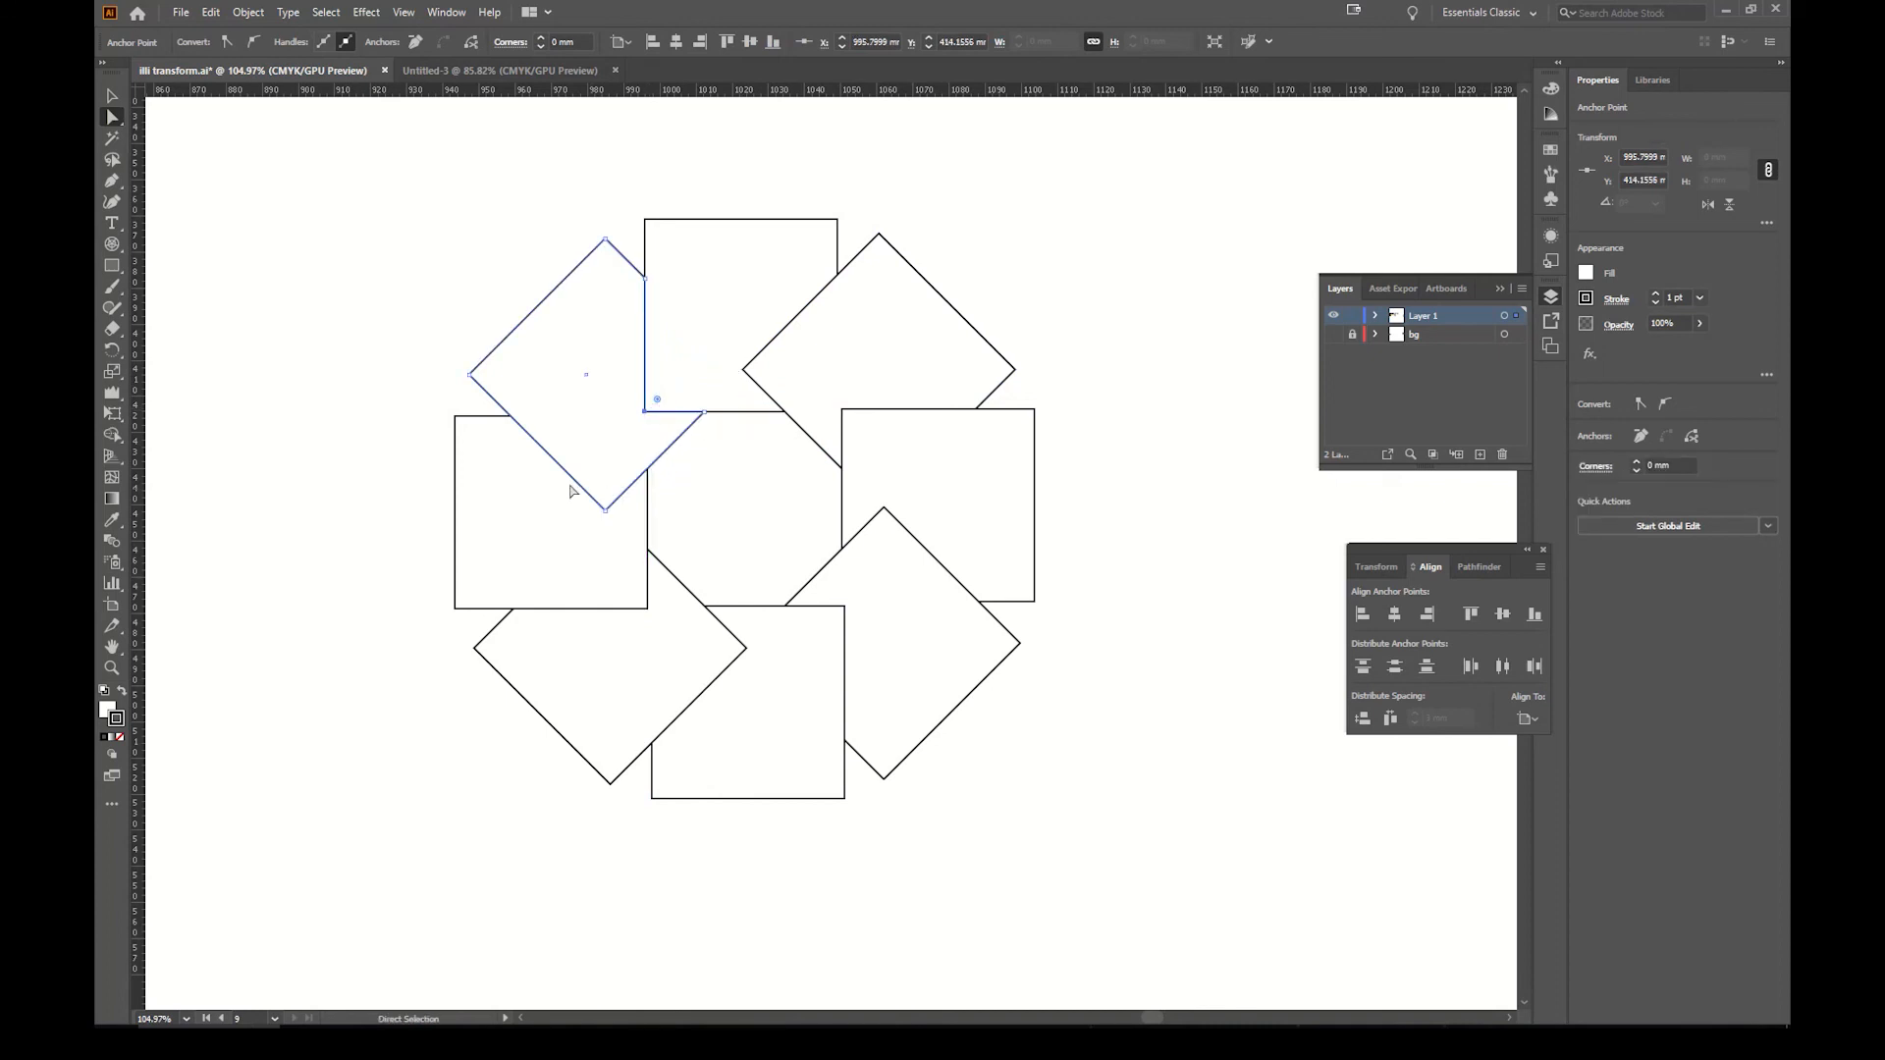
left_click(111, 95)
left_click(266, 392)
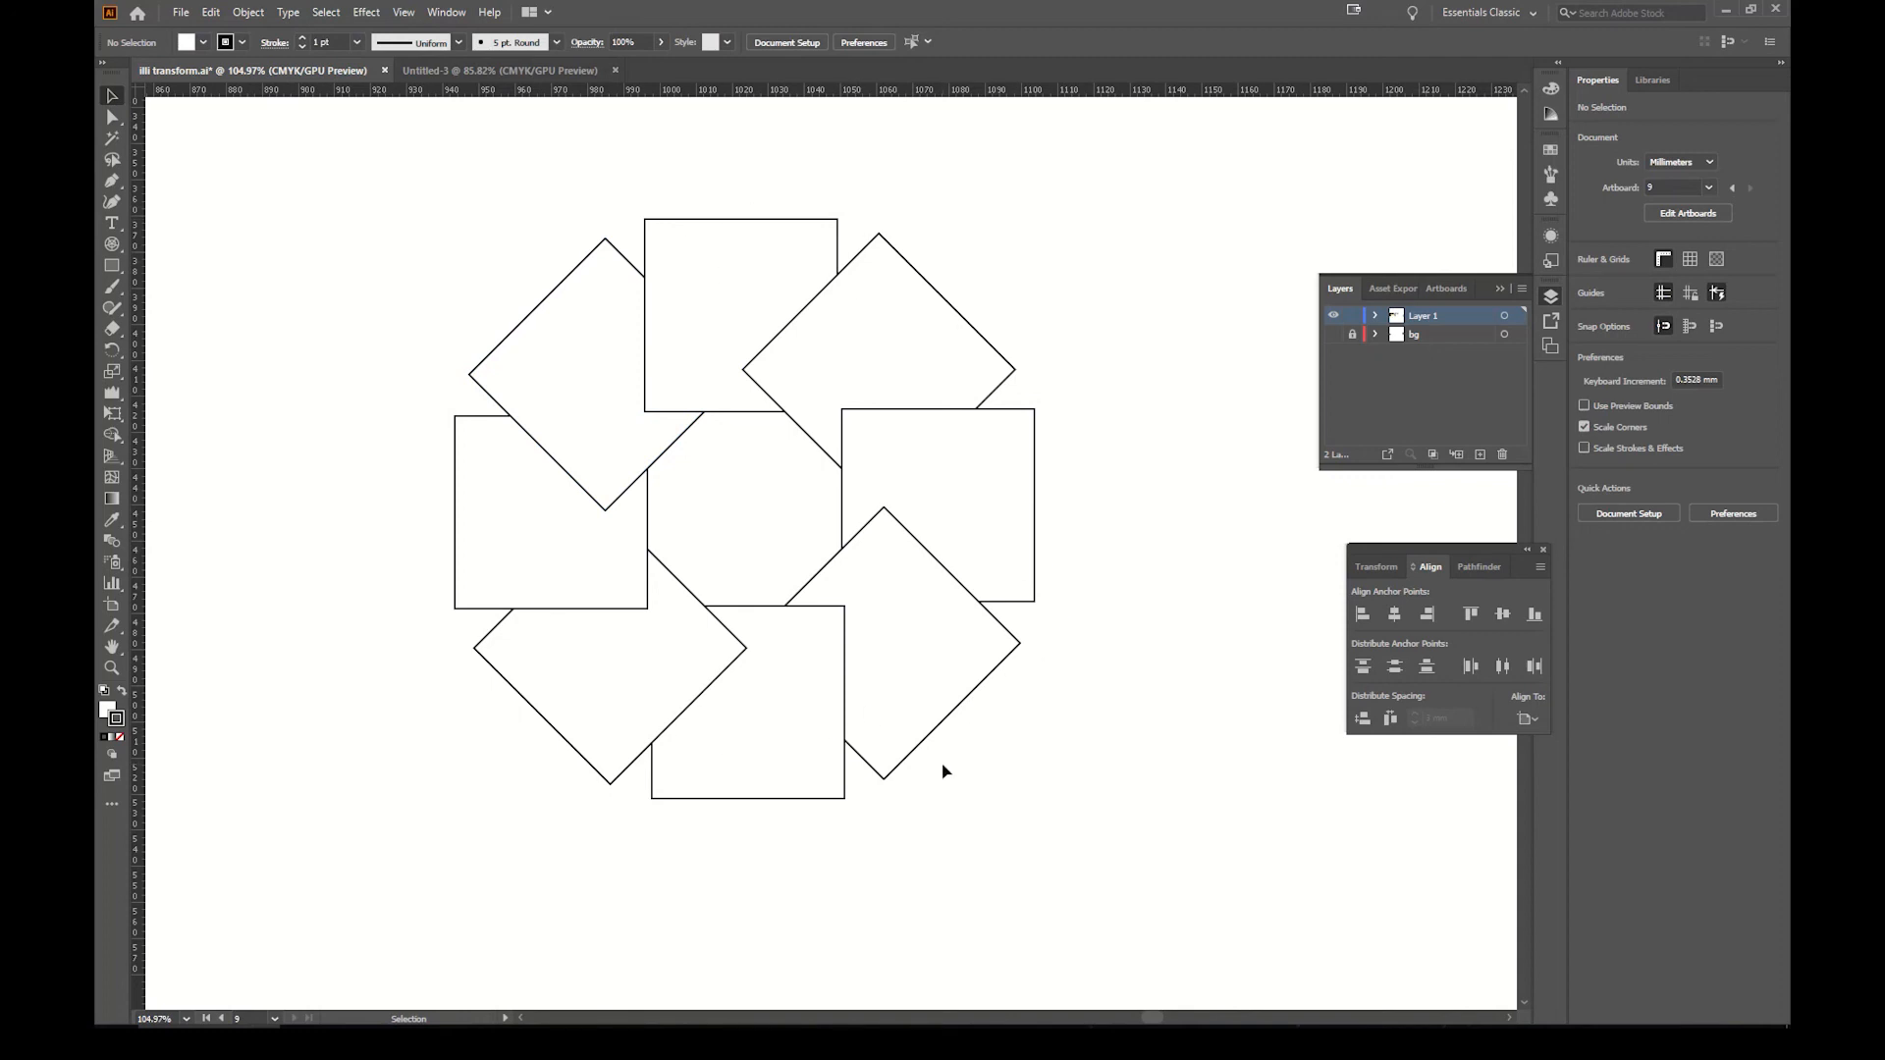
left_click(621, 336)
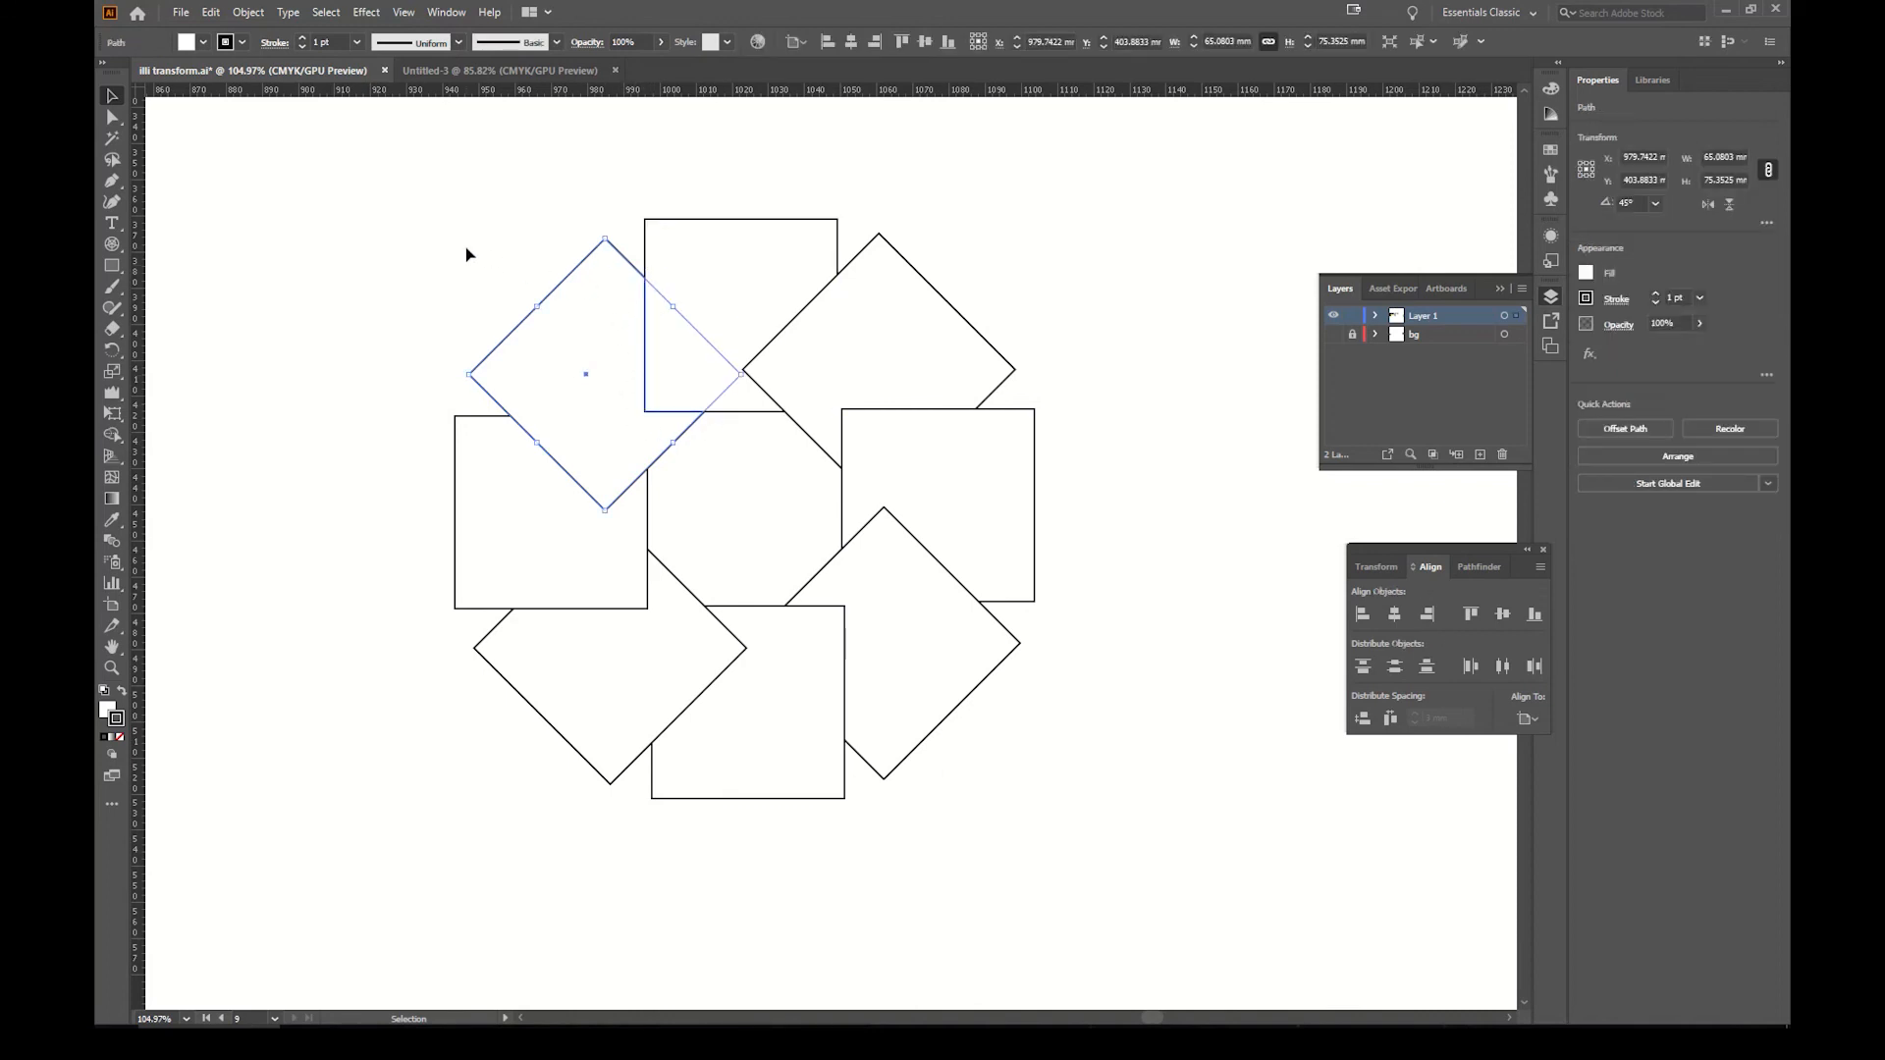
left_click(488, 259)
Step: Examine the ring of eight overlapping squares on its artboard alongside the earlier square patterns on the artboard above
key("z")
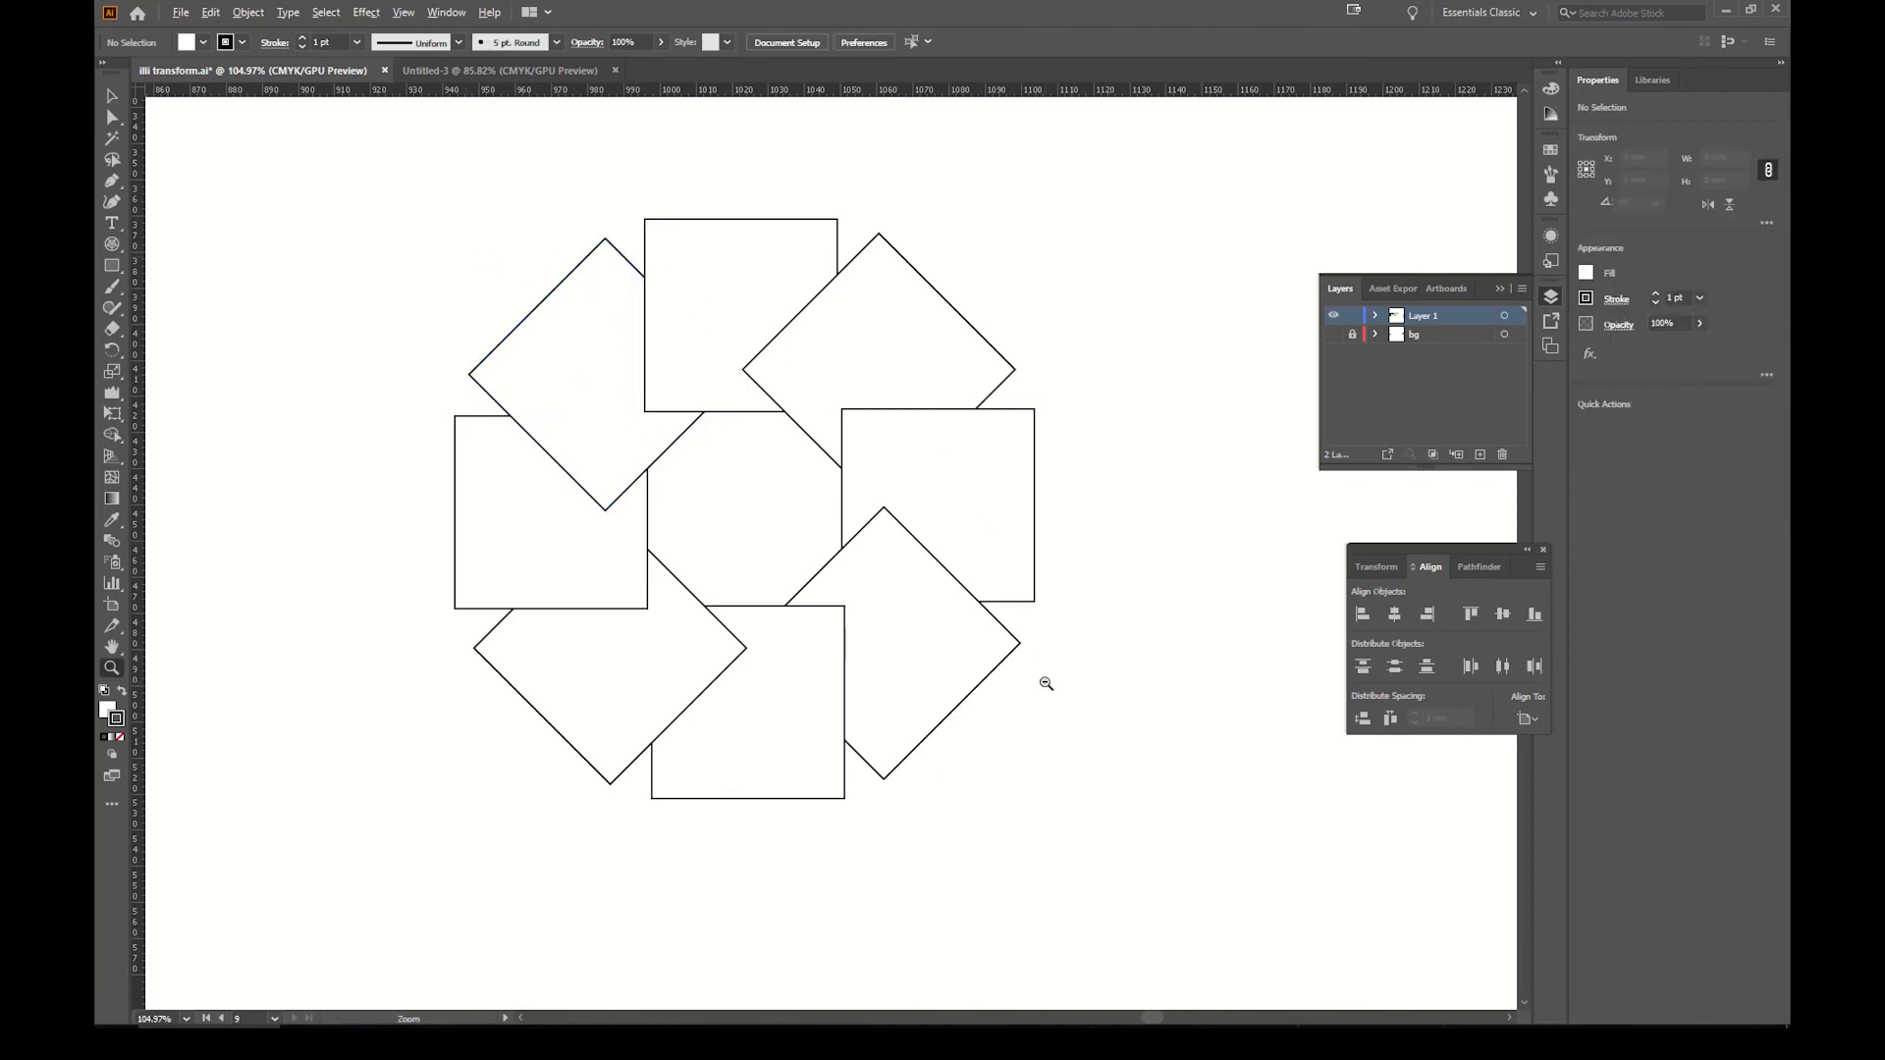
left_click(1045, 685, "alt")
left_click(1047, 685, "alt")
left_click_drag(762, 561, 1066, 845)
left_click_drag(988, 622, 922, 981)
mouse_move(998, 729)
left_mouse_down()
mouse_move(930, 707)
mouse_move(1005, 716)
left_mouse_up()
left_click_drag(685, 465, 528, 450)
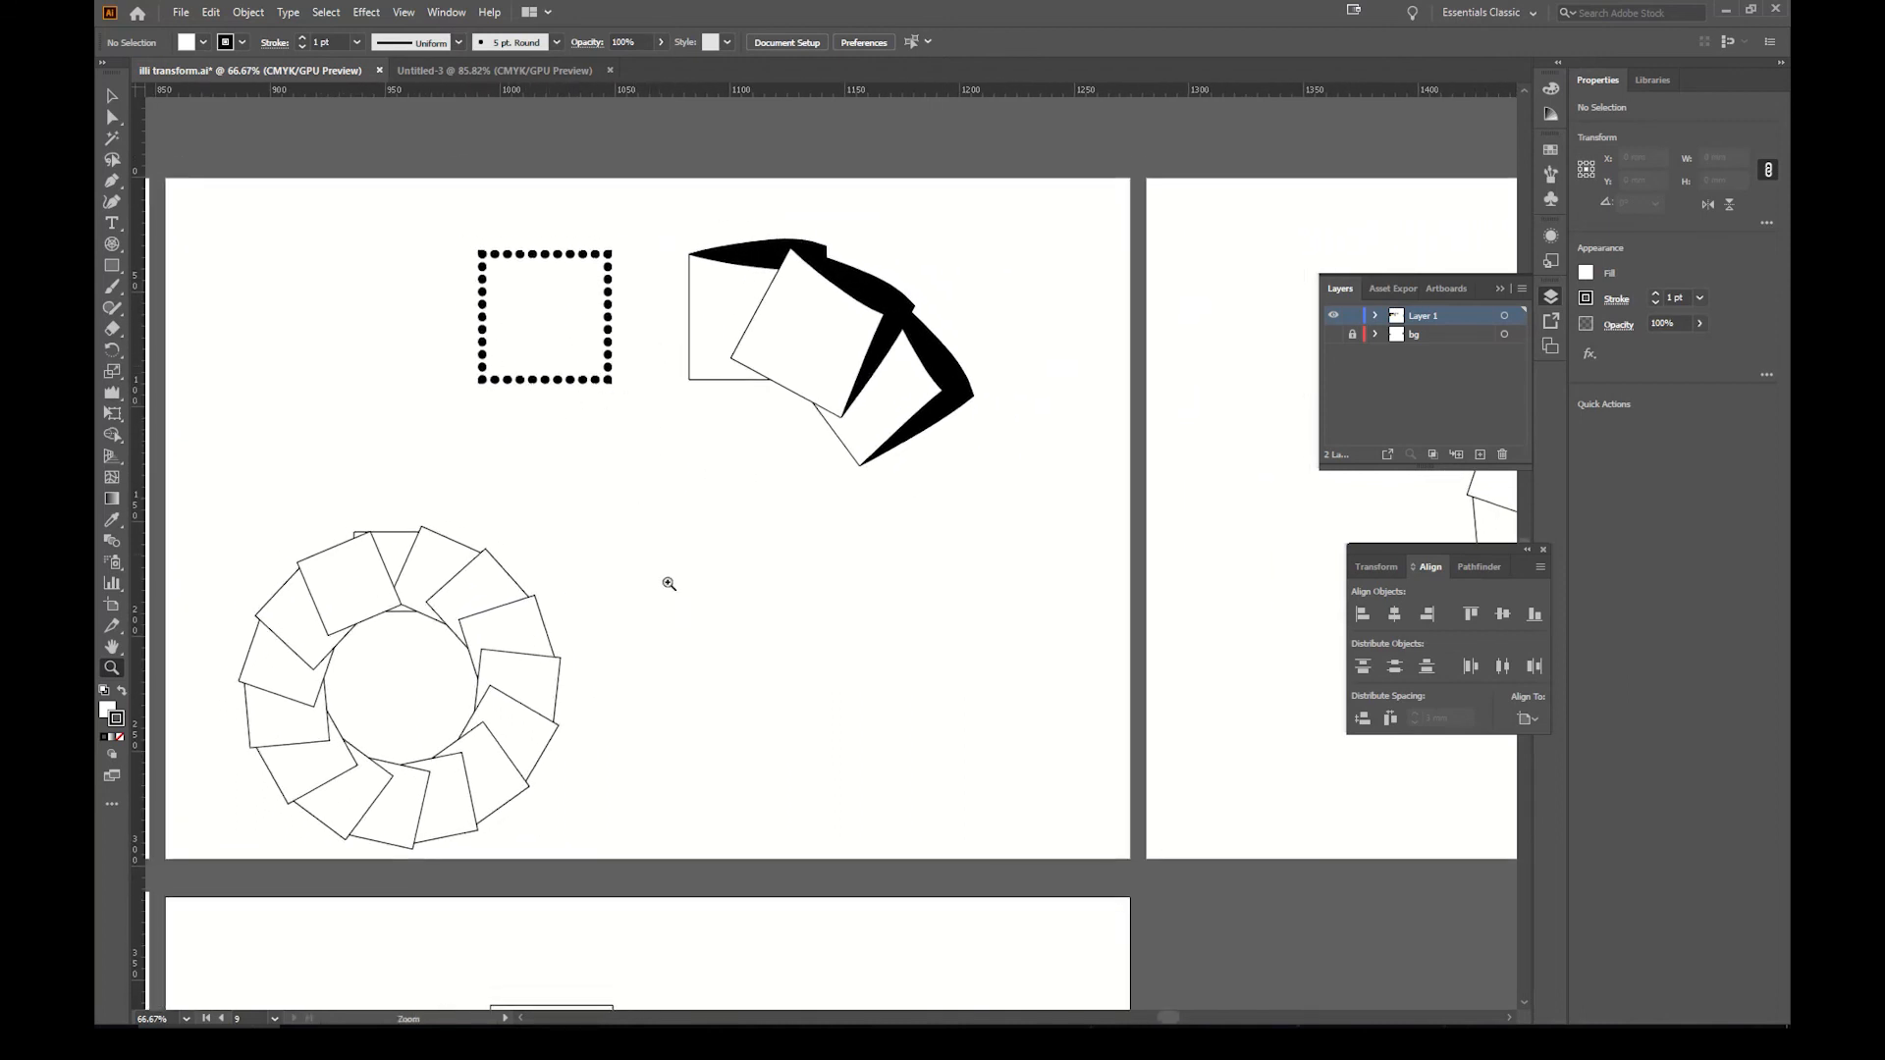
left_click_drag(730, 692, 929, 307)
left_click_drag(845, 662, 852, 457)
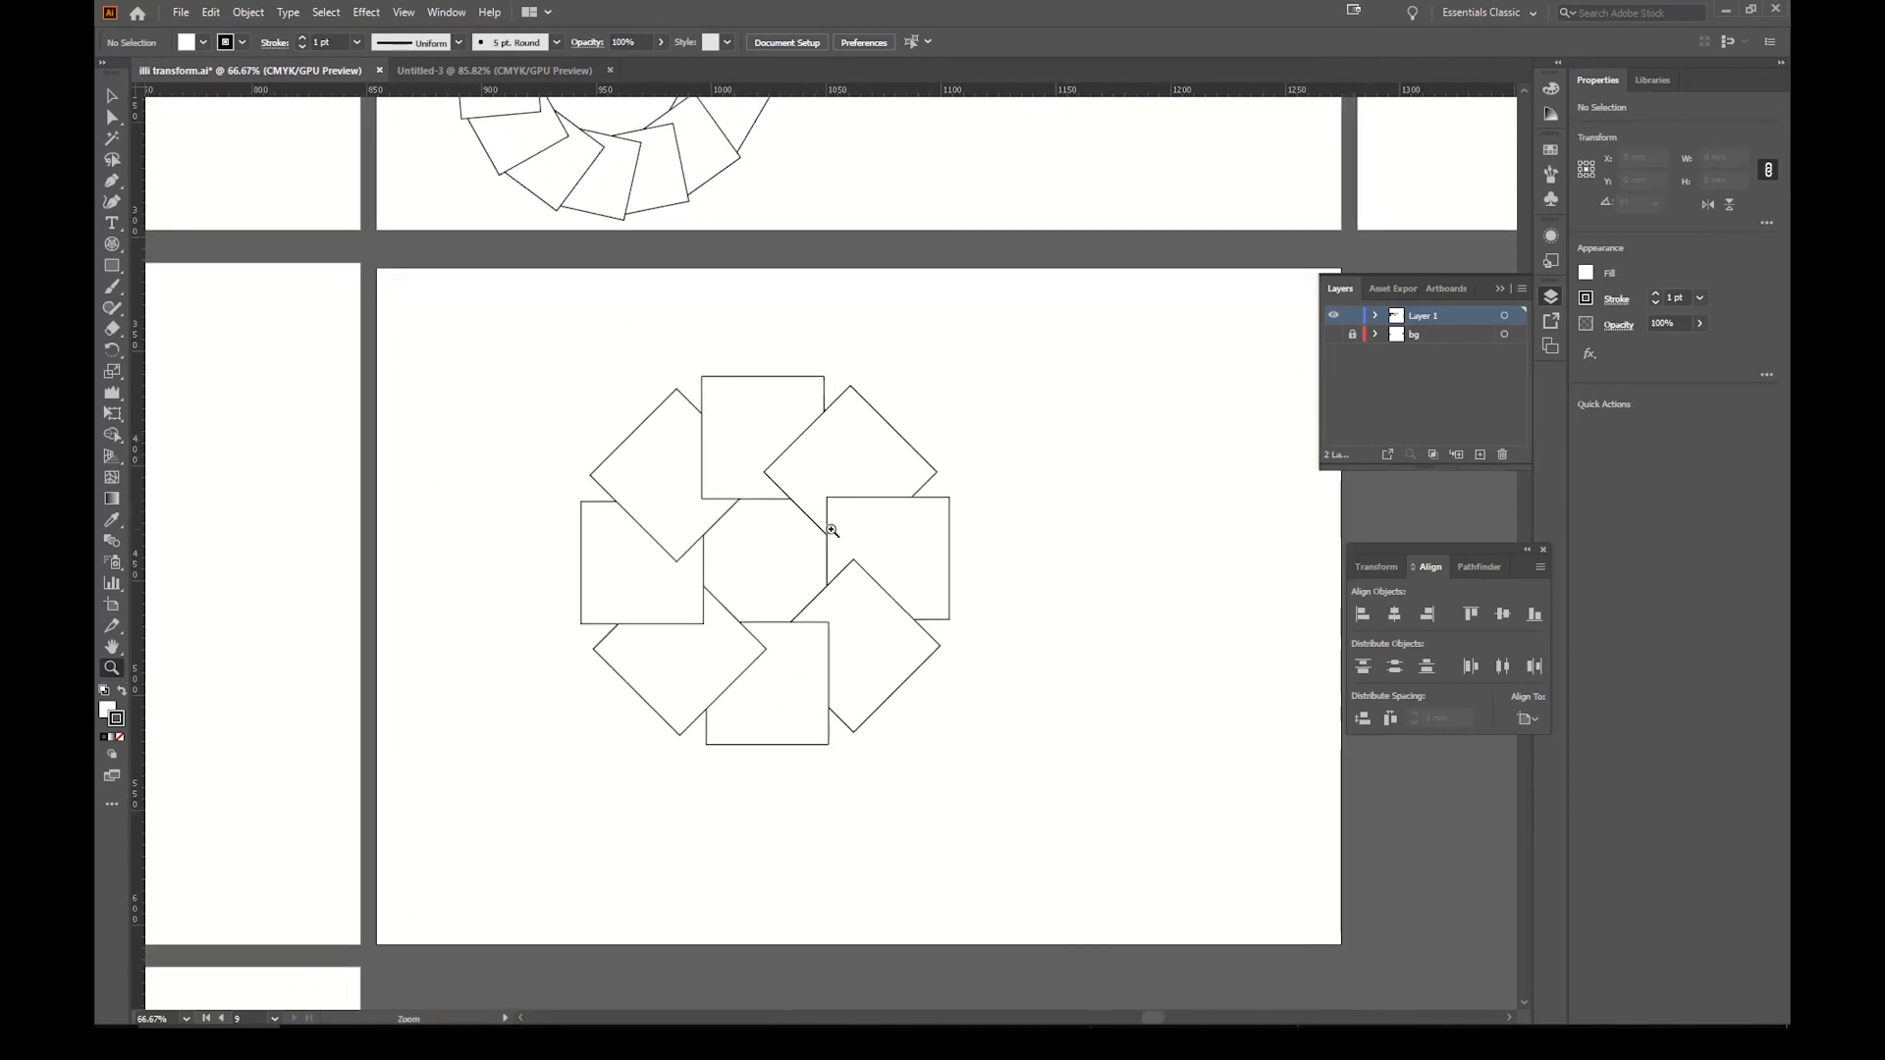
key("v")
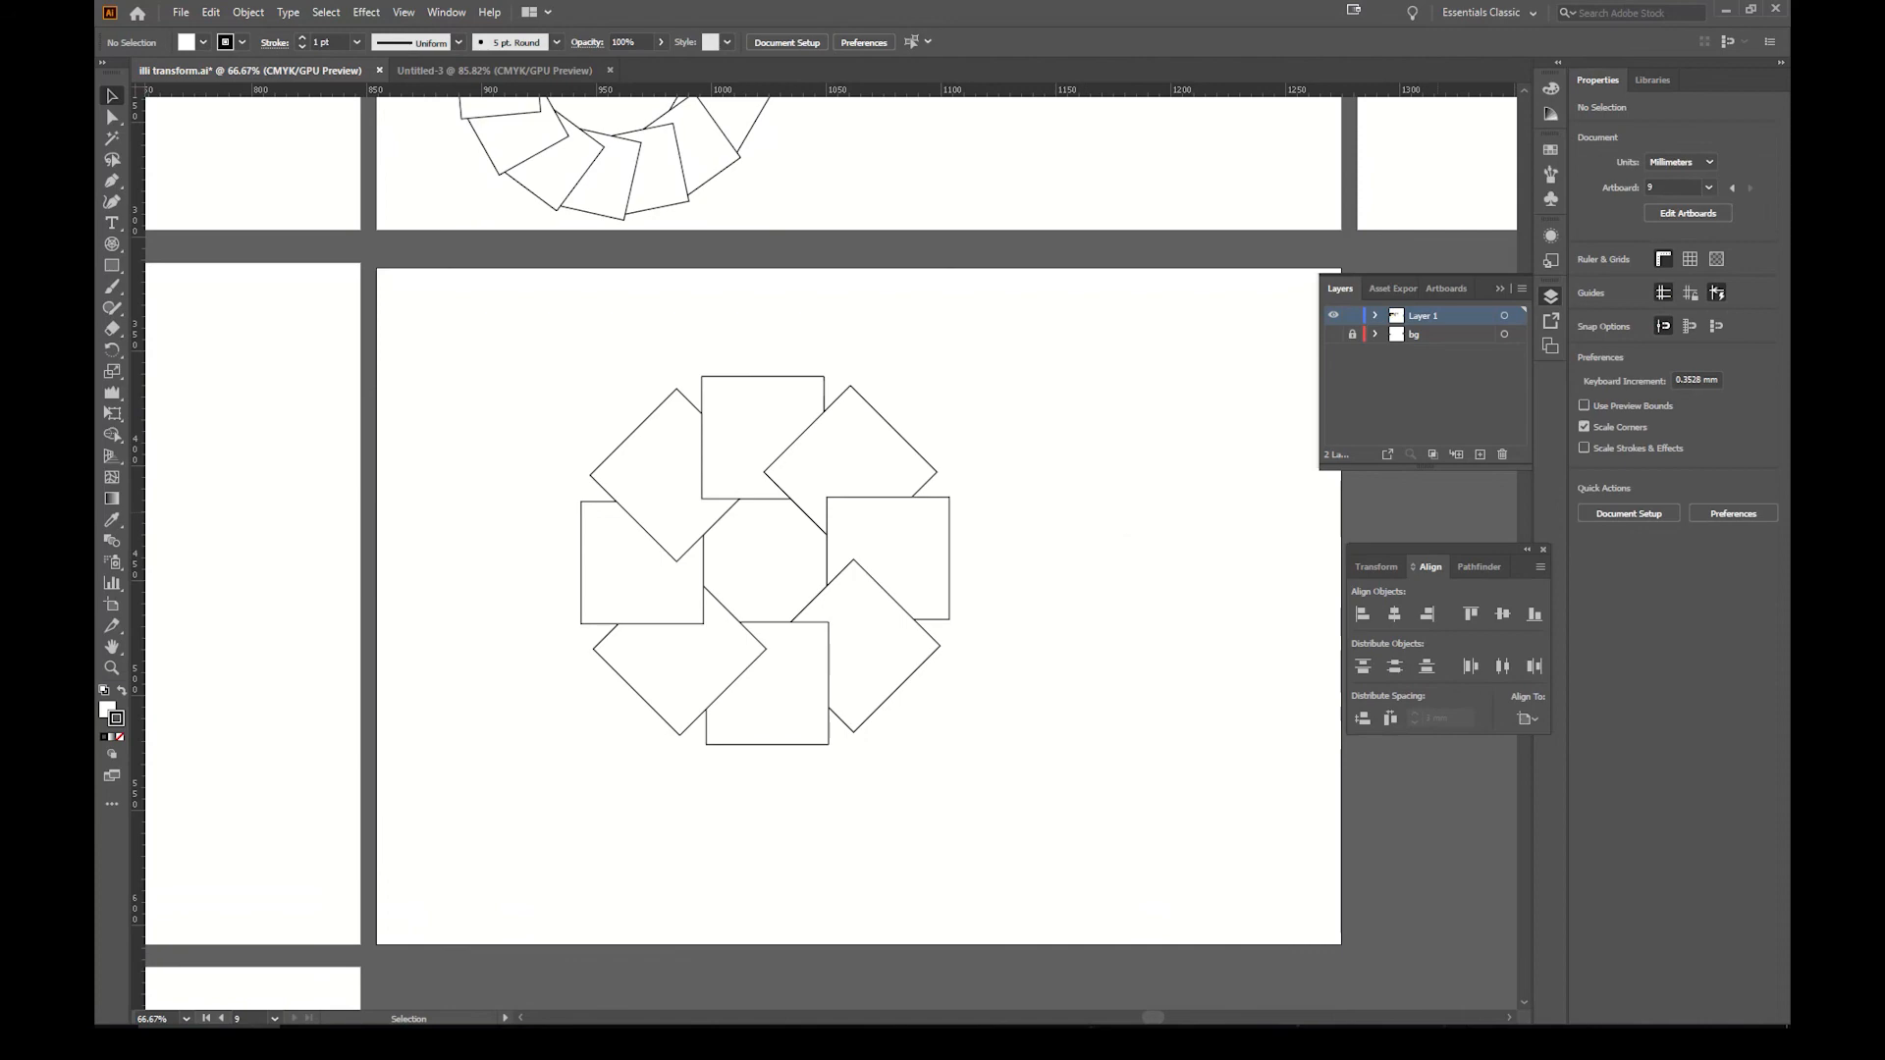